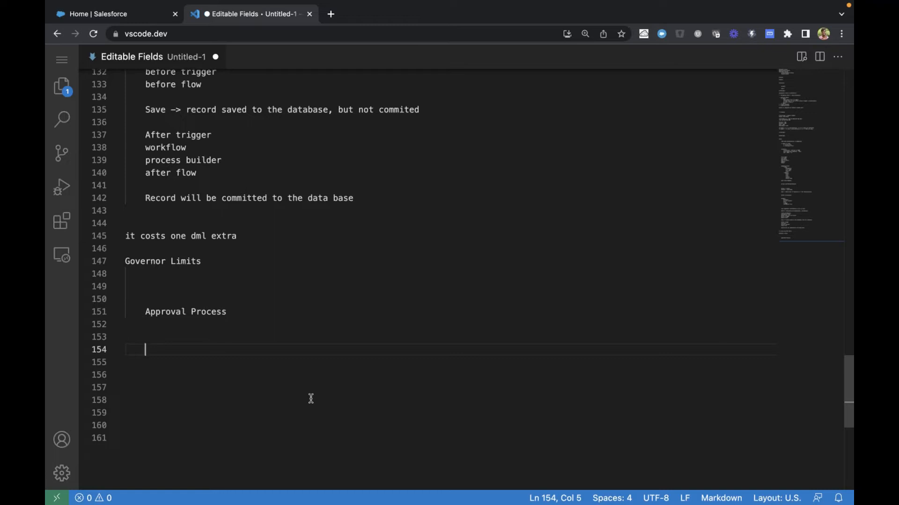
# Add the line "Number of DMLS per transaction" below Approval Process in the Governor Limits notes
pyautogui.write('Number of DMLS per transaction')
pyautogui.press('Return')
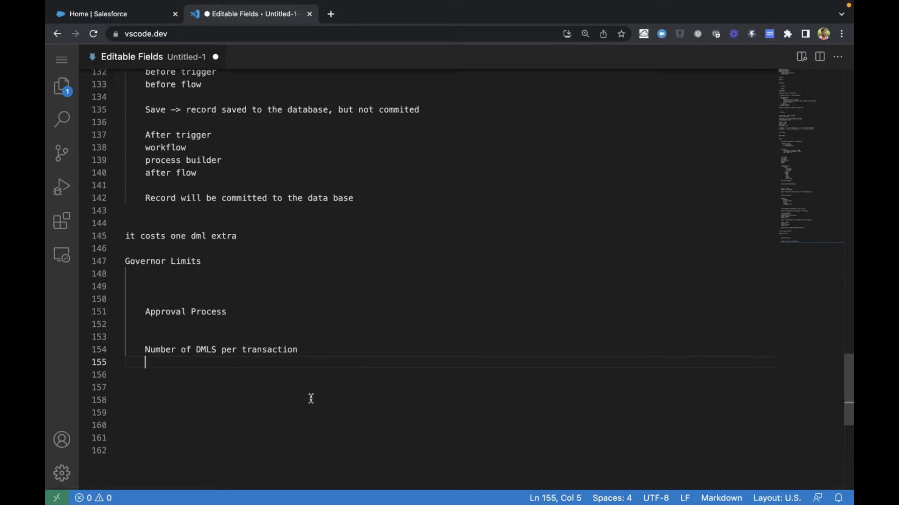
# Reword "DMLS" in the new limit line to "DML Statements"
pyautogui.click(218, 349)
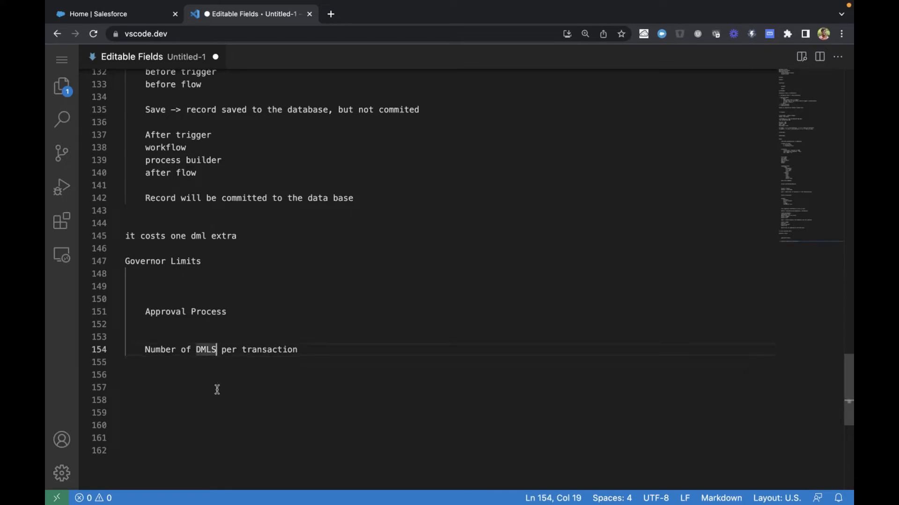
pyautogui.press('BackSpace')
pyautogui.write('Statements')
# Duplicate the DML Statements line directly below and change the copy to "Number of DML Rows per transaction"
pyautogui.press('Home')
pyautogui.hotkey('shift', 'End')
pyautogui.hotkey('ctrl', 'c')
pyautogui.press('End')
pyautogui.press('Return')
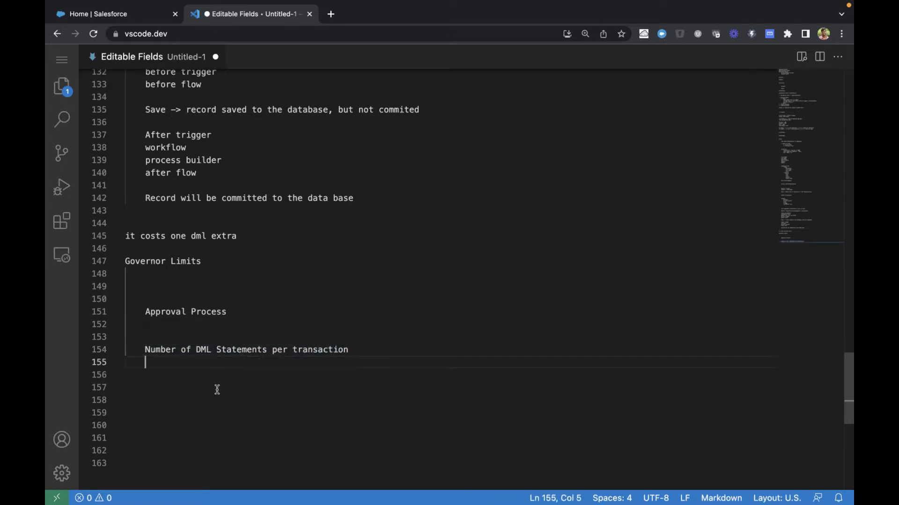
pyautogui.hotkey('ctrl', 'v')
pyautogui.doubleClick(236, 362)
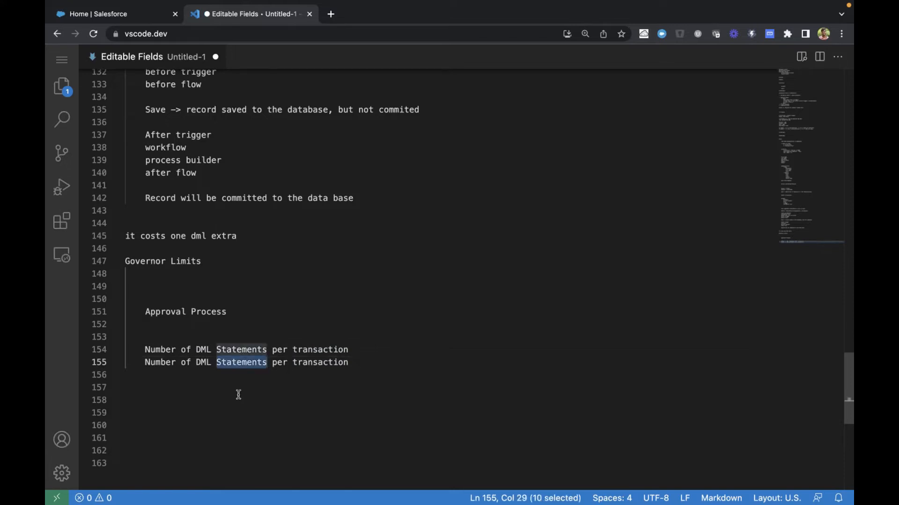
pyautogui.write('Rows')
pyautogui.press('End')
pyautogui.press('Return')
pyautogui.press('Return')
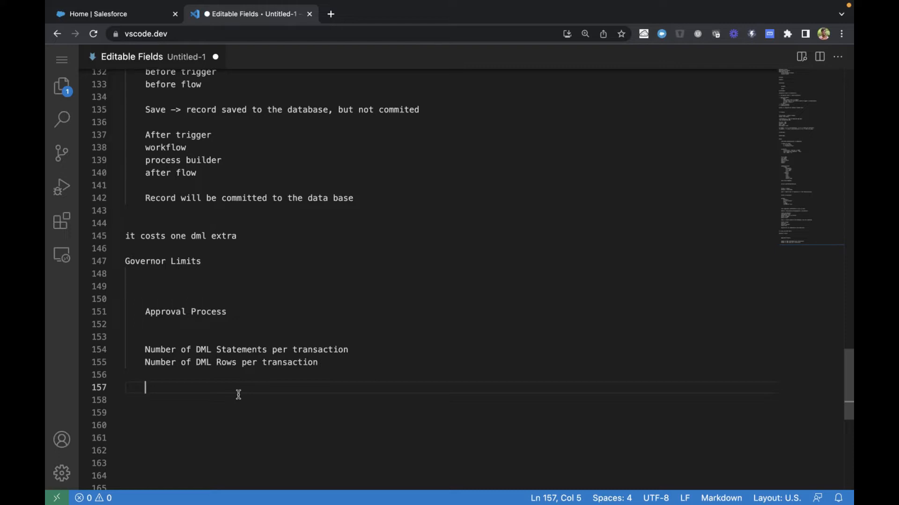
# Add the line "Number of SOQL statements per transaction" after a blank line below the DML limits
pyautogui.write('Number of SO')
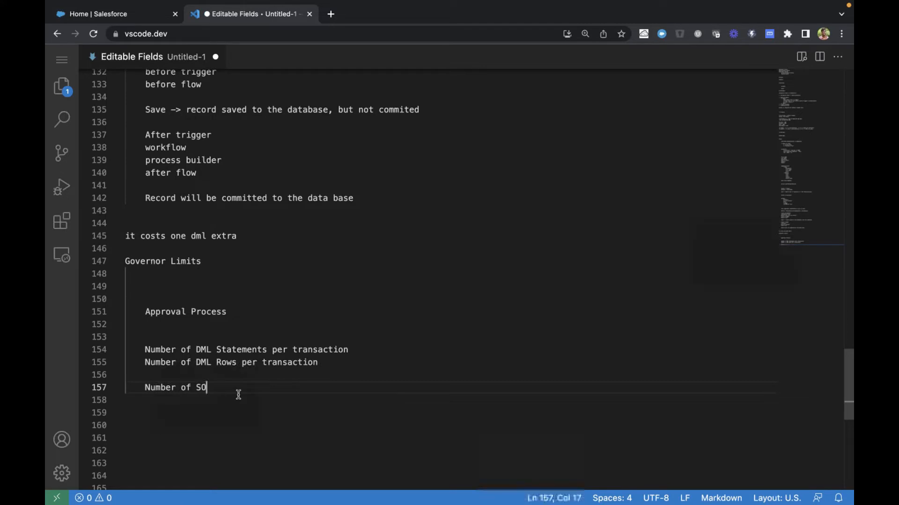
pyautogui.write('QL sta')
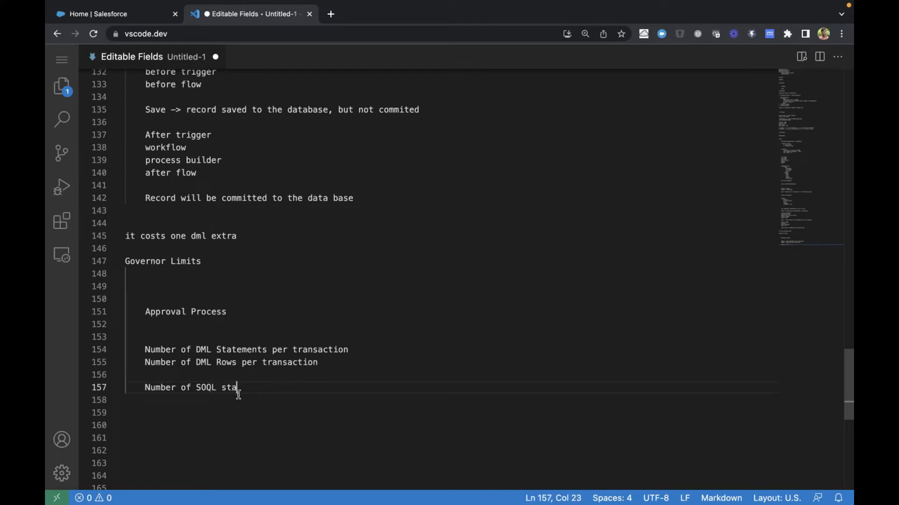
pyautogui.write('tements per transaction')
pyautogui.press('Return')
# Add the line "Number of SOQL Rows per transaction" below the SOQL statements limit
pyautogui.write('Number of ')
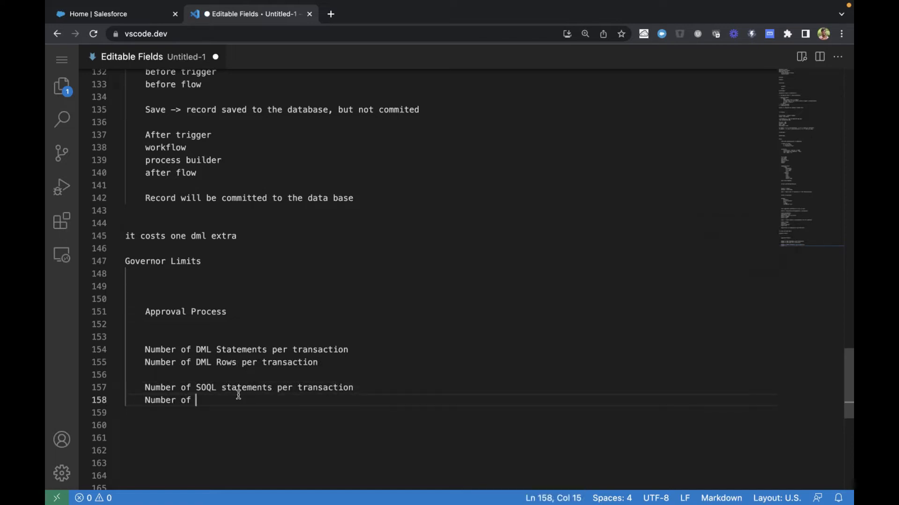
pyautogui.write('SOQL ')
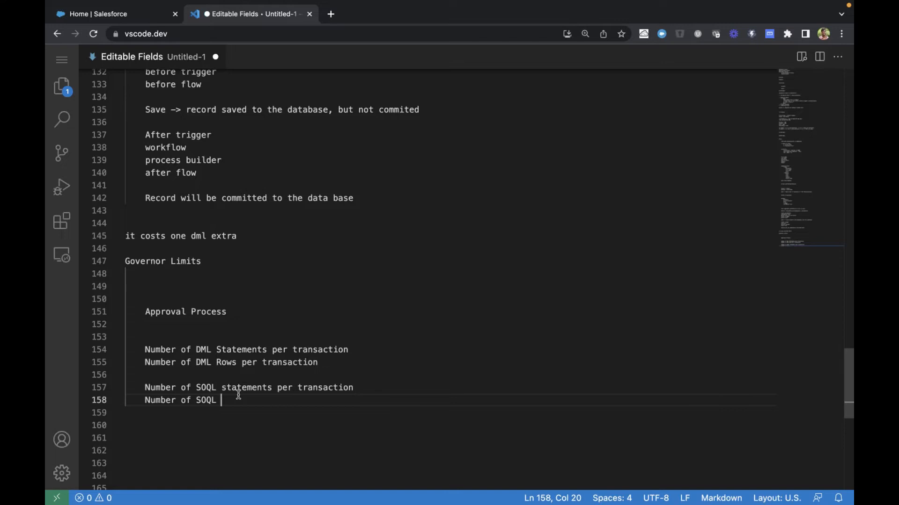
pyautogui.write('Rows per transaction')
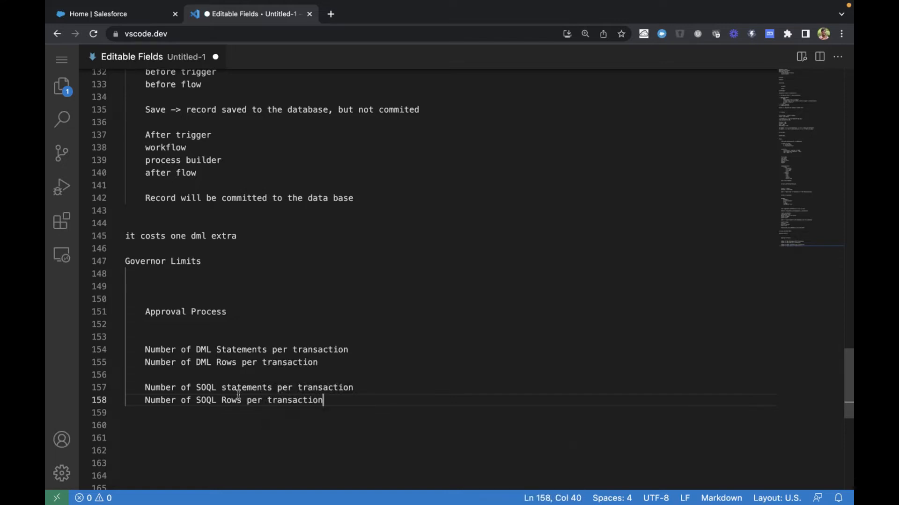
# Examine the DML limit lines, comparing the wording for statements and rows per transaction
pyautogui.scroll(-2, 238, 394)
pyautogui.doubleClick(204, 264)
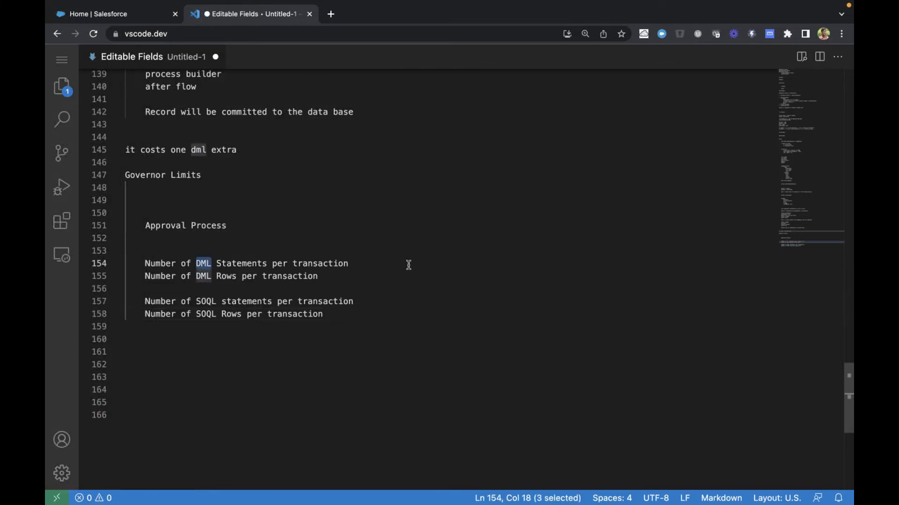
pyautogui.click(382, 263)
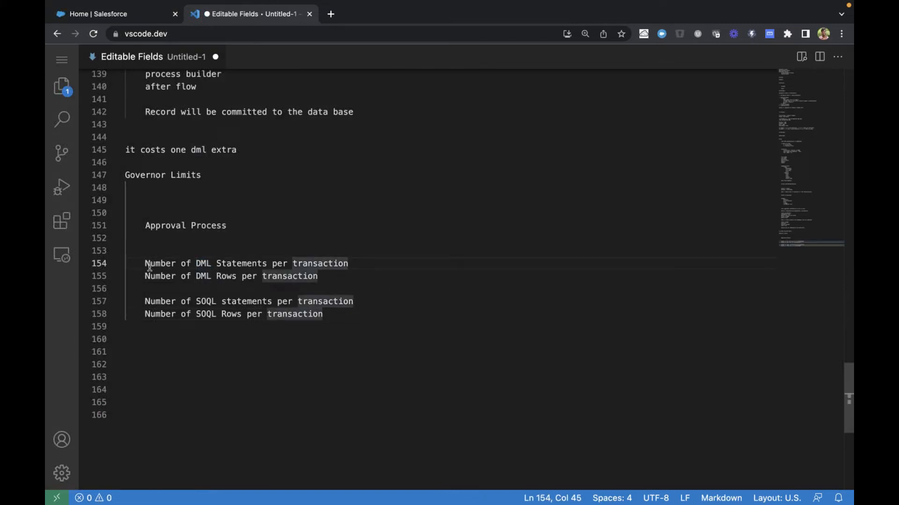
pyautogui.moveTo(143, 263)
pyautogui.mouseDown()
pyautogui.moveTo(356, 261)
pyautogui.moveTo(320, 276)
pyautogui.moveTo(145, 262)
pyautogui.mouseUp()
pyautogui.doubleClick(226, 264)
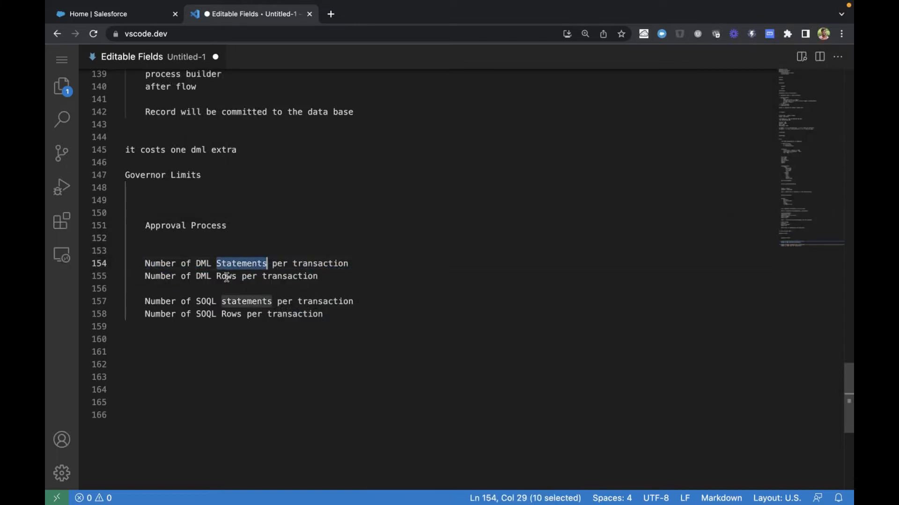
pyautogui.doubleClick(226, 276)
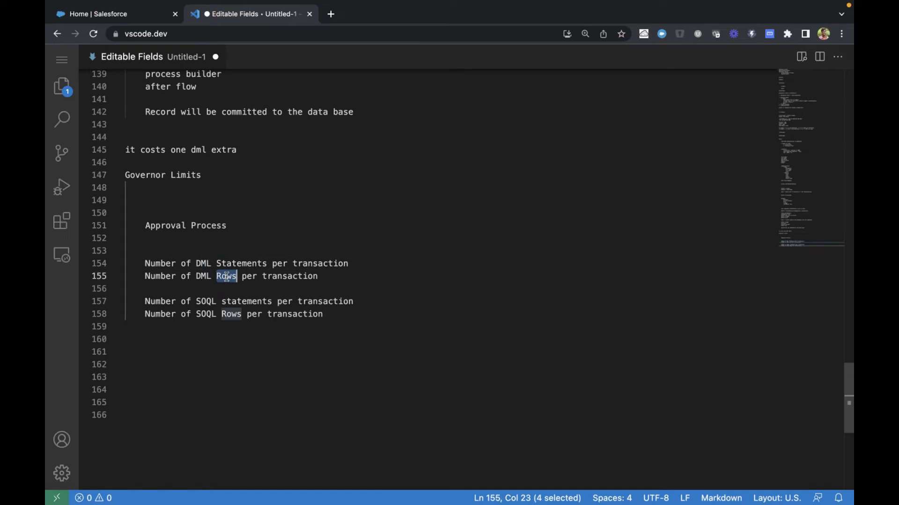
pyautogui.click(382, 263)
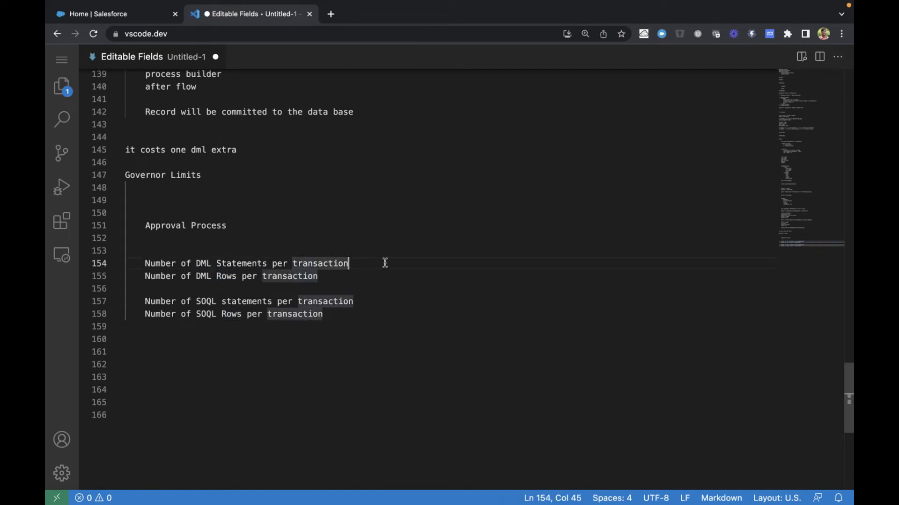
# Add the example statement "insert account;" below the SOQL limits, leaving two blank lines between
pyautogui.click(382, 312)
pyautogui.press('Return')
pyautogui.press('Return')
pyautogui.press('Return')
pyautogui.write('insert a')
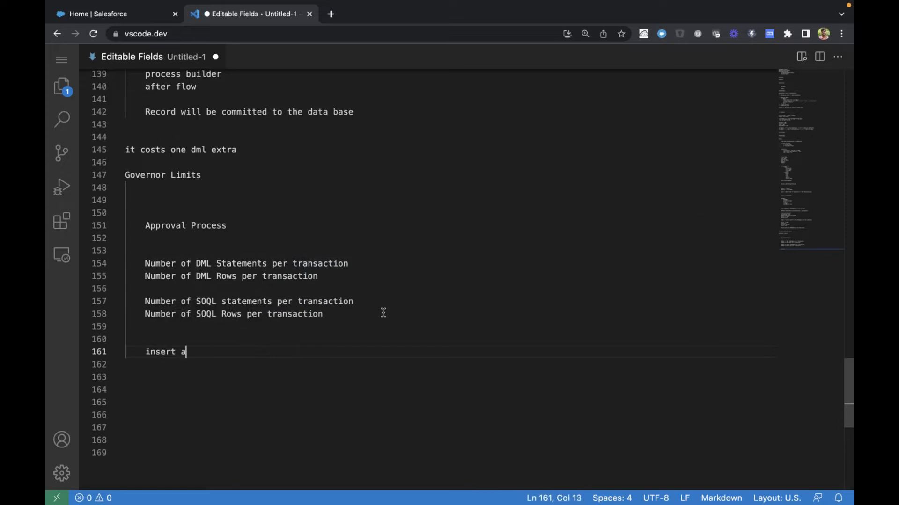
pyautogui.write('ccount;')
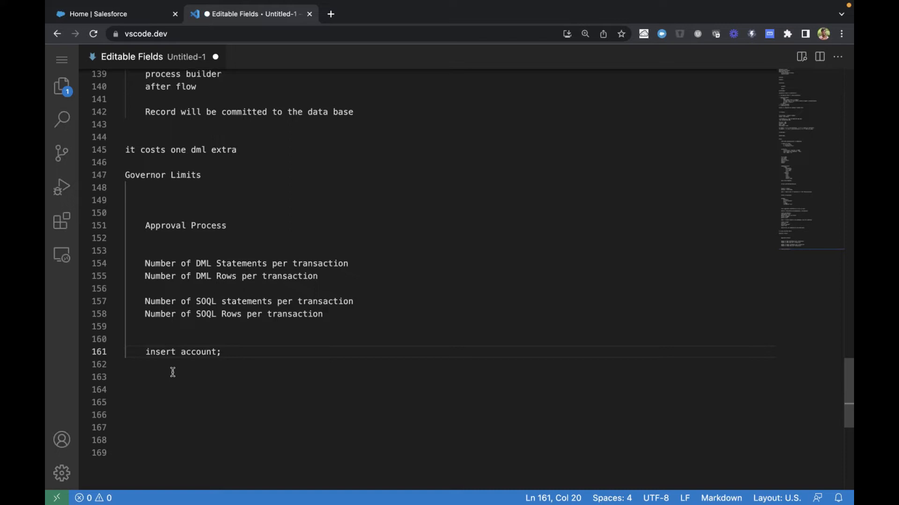
pyautogui.click(160, 352)
pyautogui.doubleClick(161, 352)
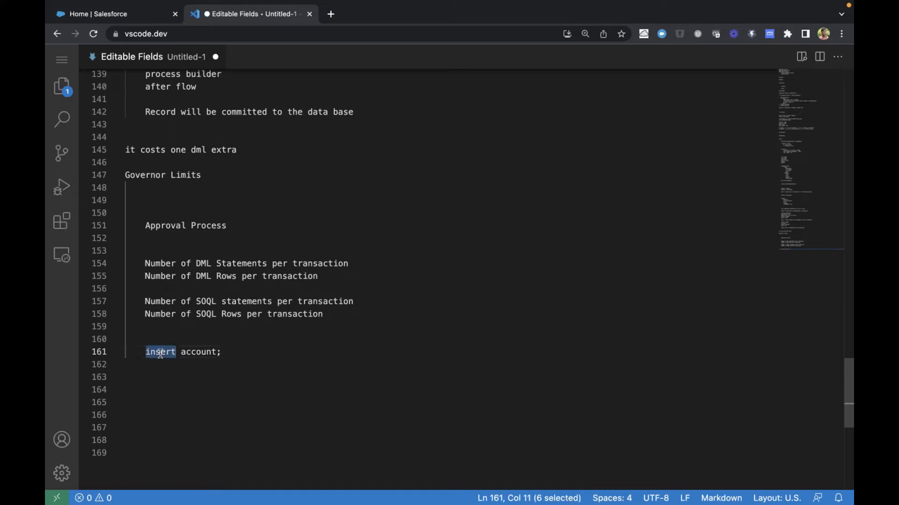
pyautogui.click(198, 350)
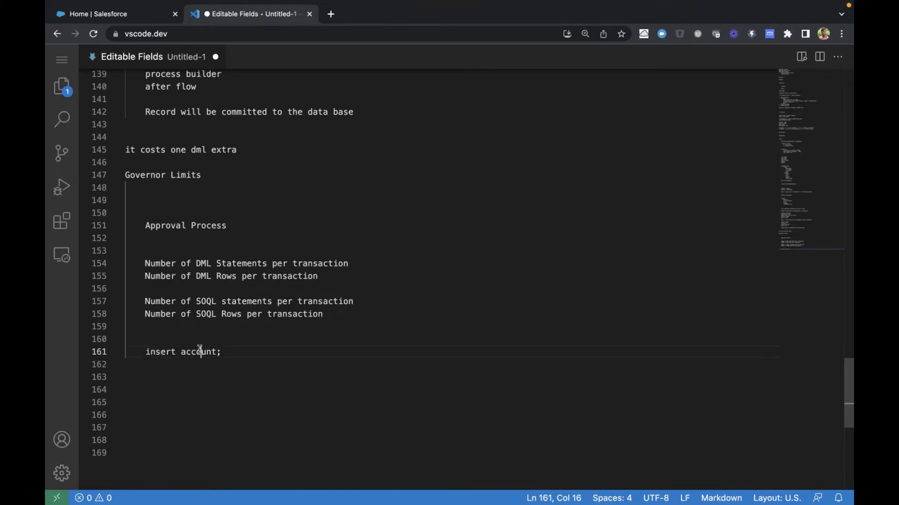
pyautogui.doubleClick(199, 350)
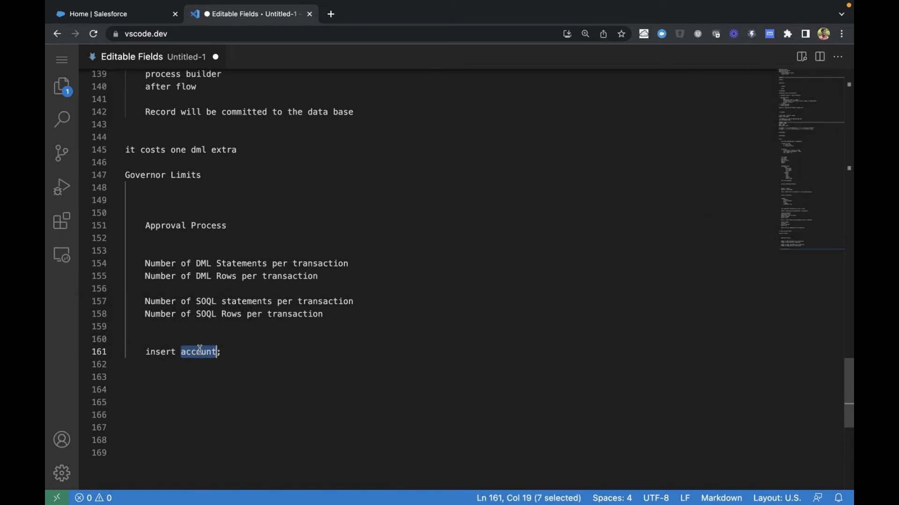
# Copy the "insert account;" statement and paste it four times on separate lines below the original
pyautogui.click(226, 354)
pyautogui.hotkey('shift', 'Home')
pyautogui.press('super+c')
pyautogui.press('End')
pyautogui.press('Return')
pyautogui.press('Return')
pyautogui.press('Return')
pyautogui.press('super+v')
pyautogui.press('Return')
pyautogui.press('super+v')
pyautogui.press('Return')
pyautogui.press('super+v')
pyautogui.press('Return')
pyautogui.press('super+v')
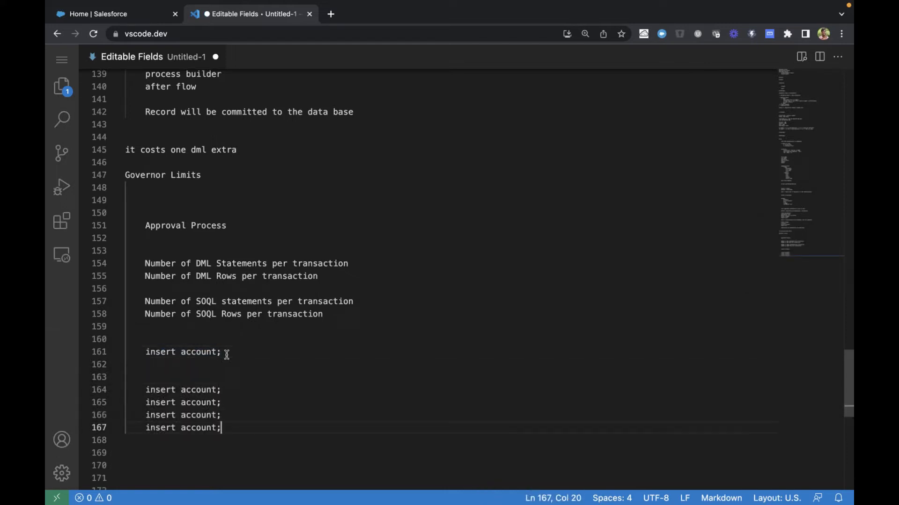
# Remove the blank lines between the first "insert account;" statement and its copies
pyautogui.scroll(-1, 228, 375)
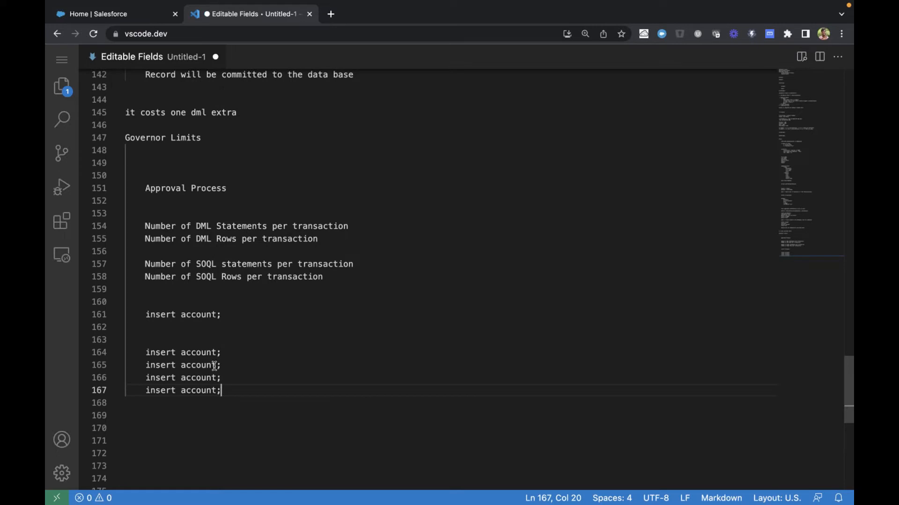
pyautogui.click(237, 314)
pyautogui.keyDown('shift'); pyautogui.click(238, 335); pyautogui.keyUp('shift')
pyautogui.press('BackSpace')
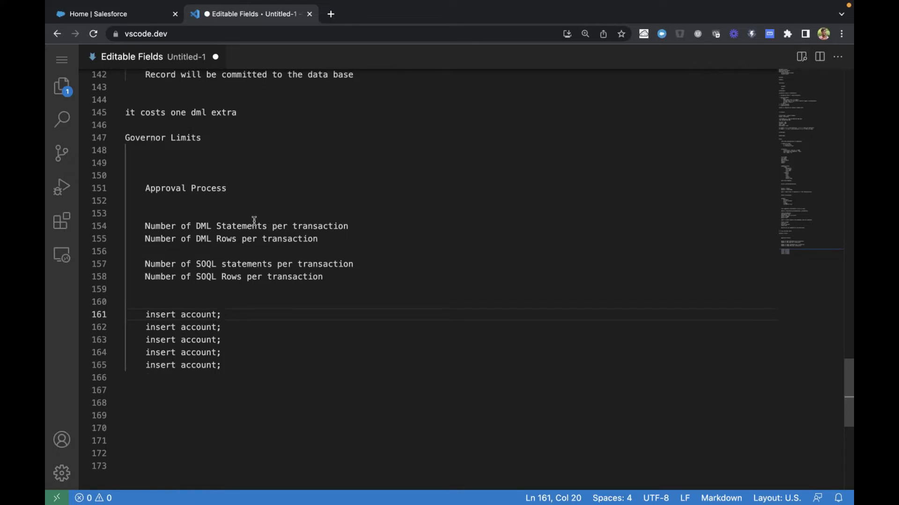
# Append "- 5" to the line "Number of DML Statements per transaction"
pyautogui.moveTo(196, 226); pyautogui.dragTo(283, 226)
pyautogui.moveTo(381, 226); pyautogui.dragTo(393, 226)
pyautogui.press('End')
pyautogui.write('-')
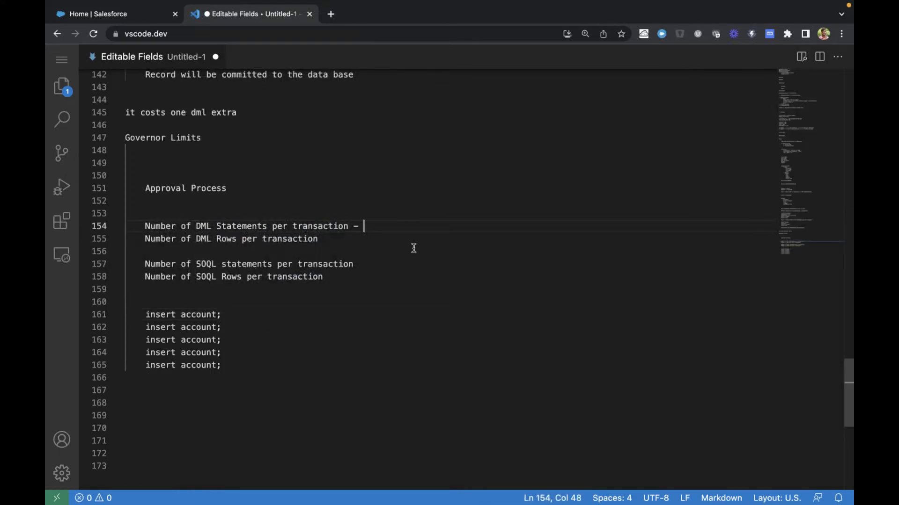
pyautogui.write(' 5')
# Review the insert statements, the Order of Execution in Salesforce diagram, and the DML statements limit line
pyautogui.moveTo(146, 312); pyautogui.dragTo(228, 370)
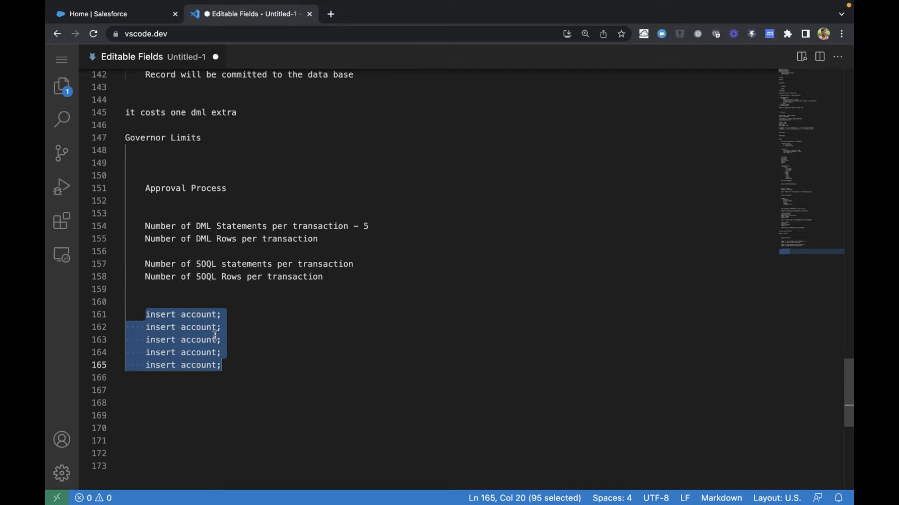
pyautogui.hotkey('ctrl', 'Left')
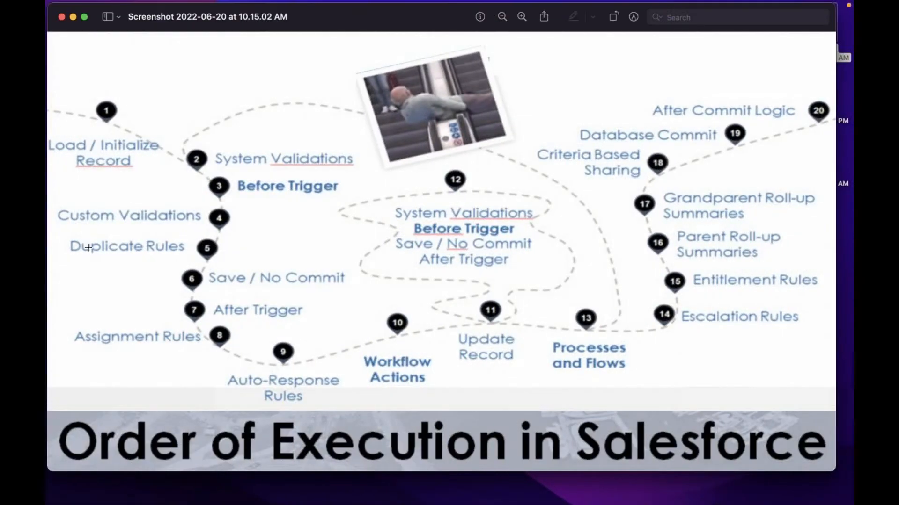
pyautogui.hotkey('ctrl', 'Right')
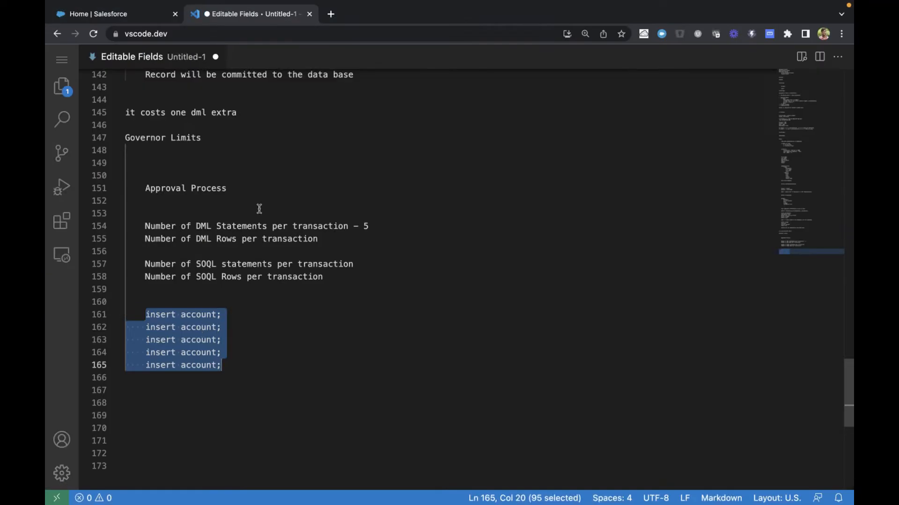
pyautogui.click(144, 226)
pyautogui.moveTo(145, 226); pyautogui.dragTo(389, 225)
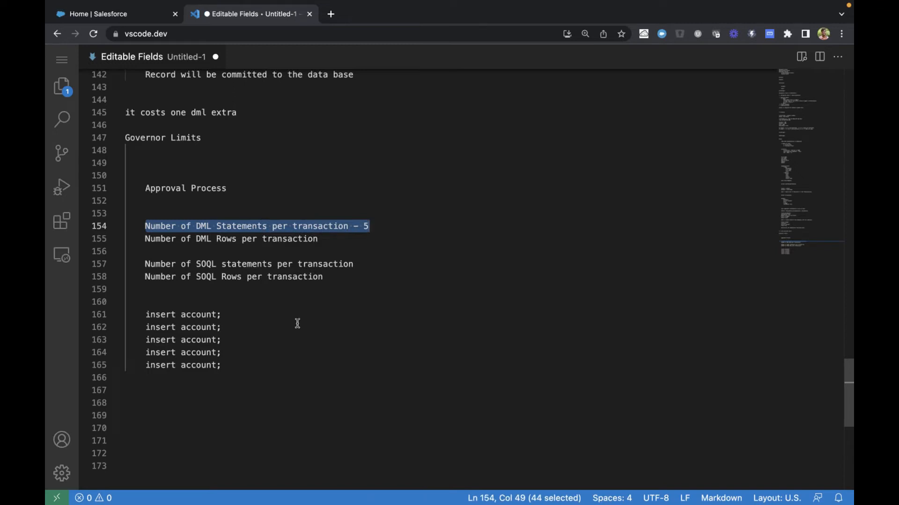
pyautogui.click(281, 311)
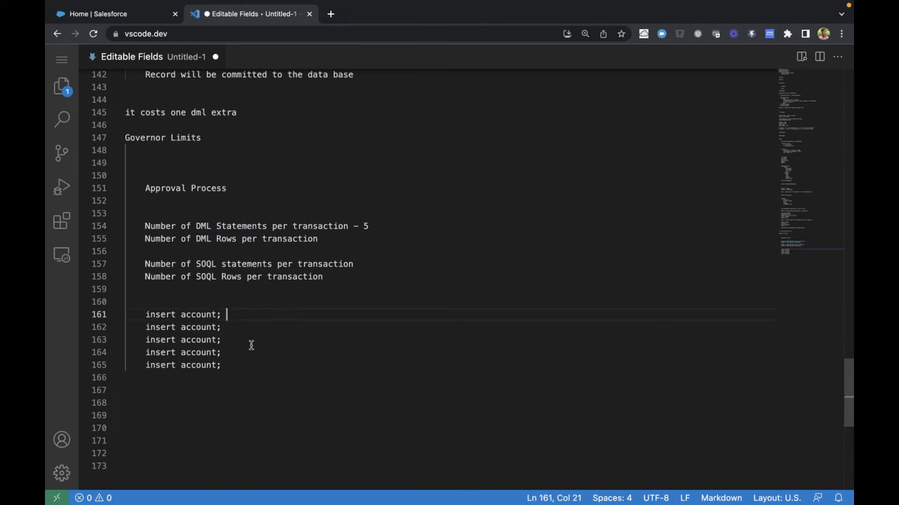
# Replace "account" with "accountList" in the last insert statement
pyautogui.doubleClick(202, 365)
pyautogui.write('accountLis')
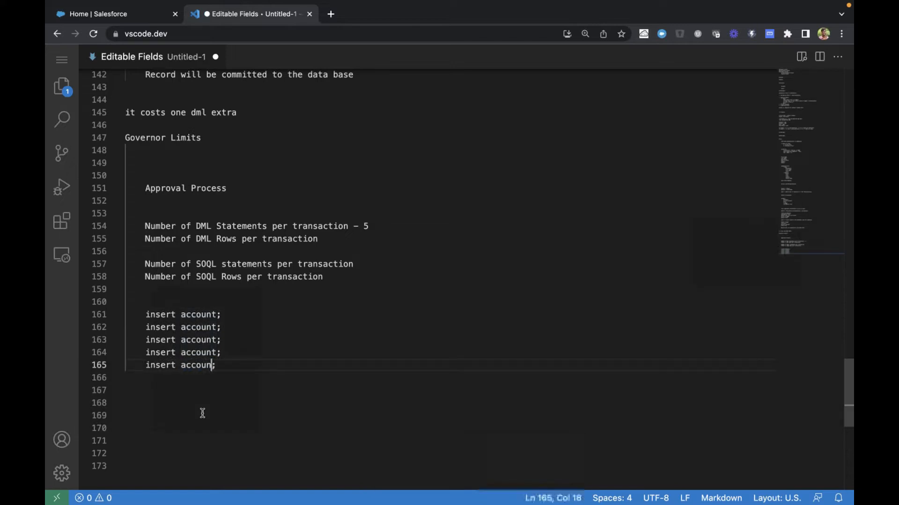
pyautogui.write('t')
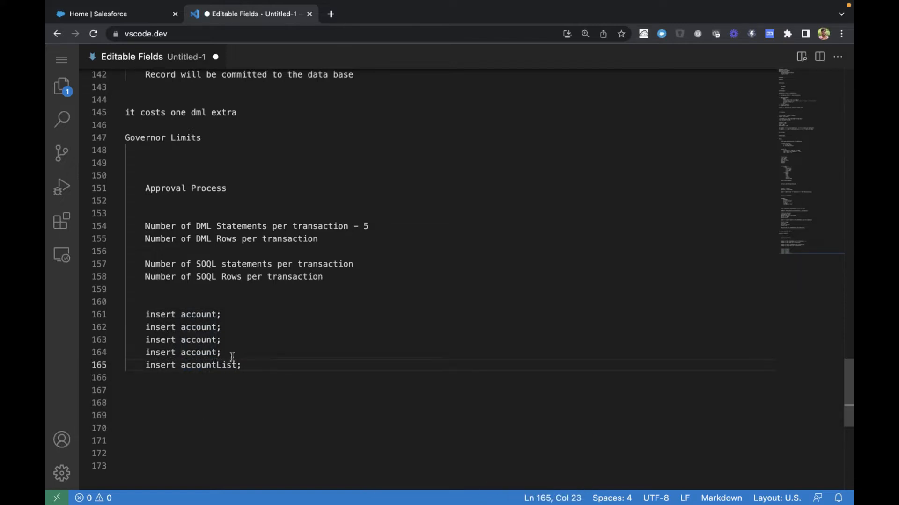
# Compare the accountList insert and the single-account insert against the DML statements limit line
pyautogui.click(206, 364)
pyautogui.doubleClick(205, 365)
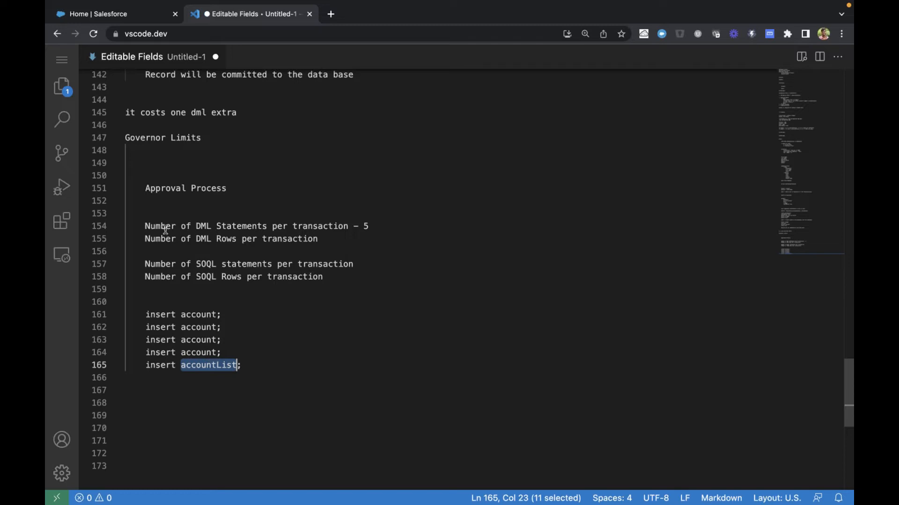
pyautogui.click(146, 226)
pyautogui.moveTo(145, 226); pyautogui.dragTo(375, 227)
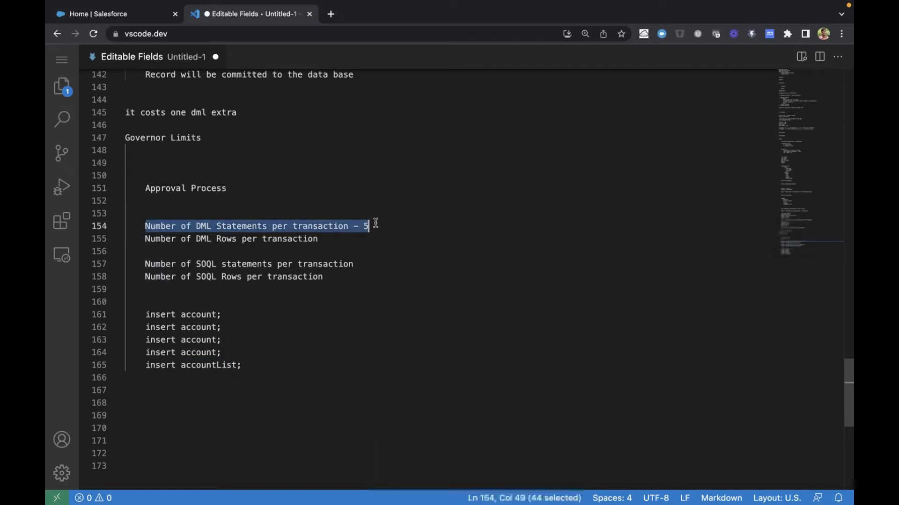
pyautogui.click(207, 315)
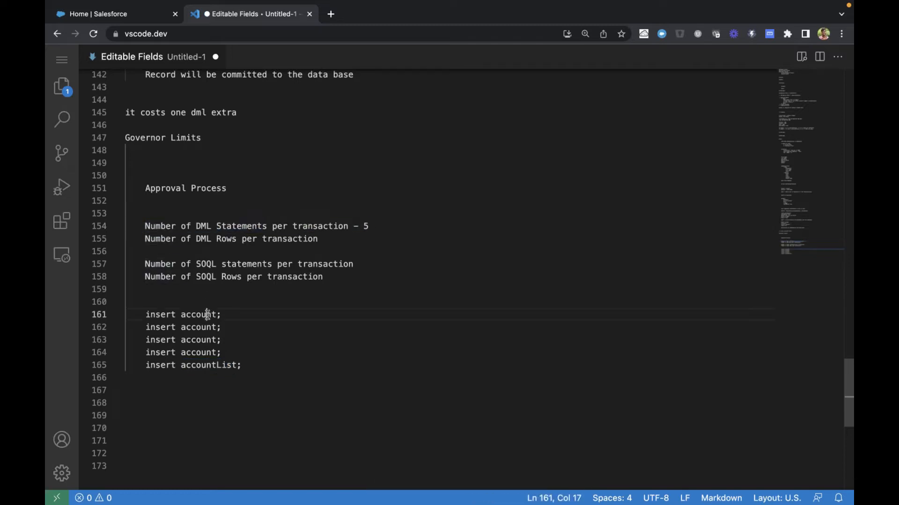
pyautogui.doubleClick(208, 314)
pyautogui.click(211, 366)
pyautogui.doubleClick(211, 365)
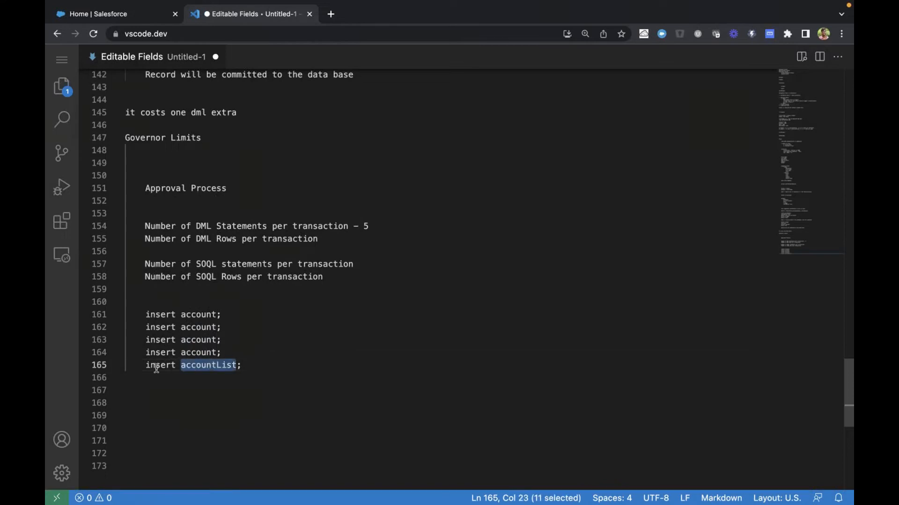
# Append "- 1" to each of the four "insert account;" statements
pyautogui.moveTo(146, 365); pyautogui.dragTo(247, 366)
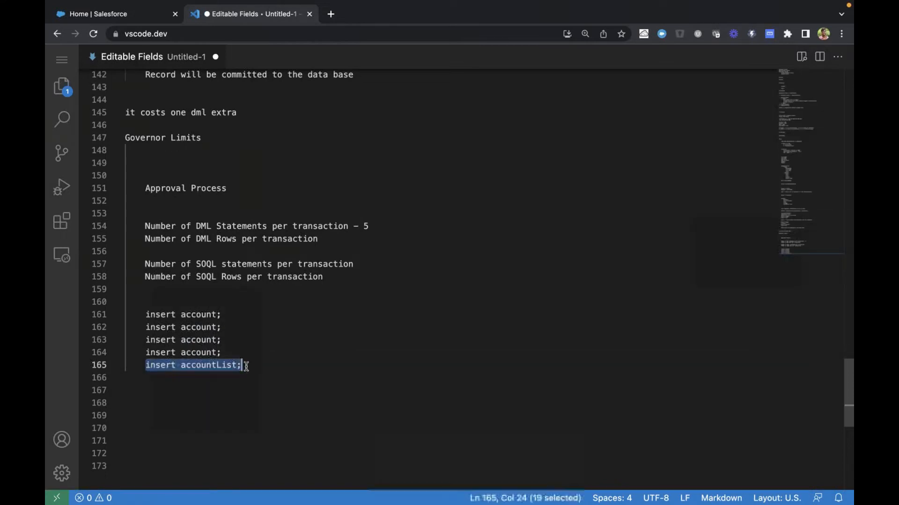
pyautogui.click(217, 368)
pyautogui.doubleClick(217, 367)
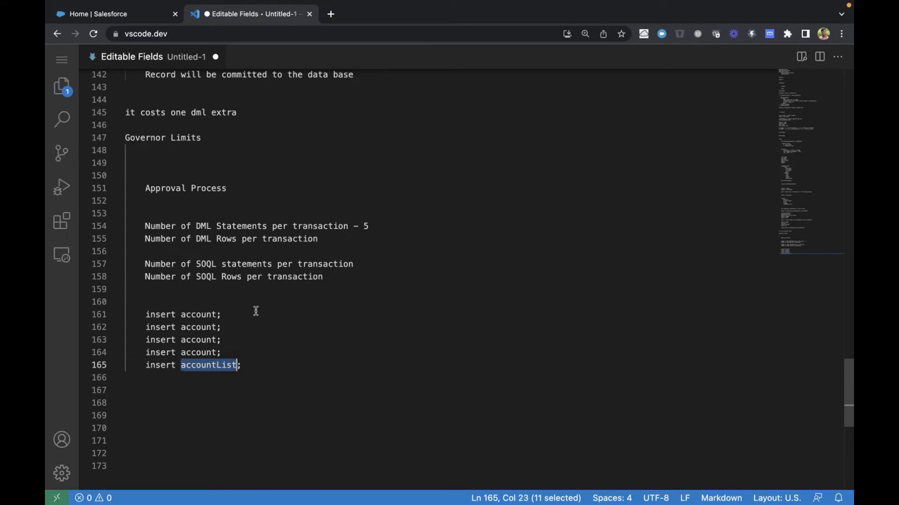
pyautogui.click(269, 320)
pyautogui.write('- 1')
pyautogui.click(276, 330)
pyautogui.write('- 1')
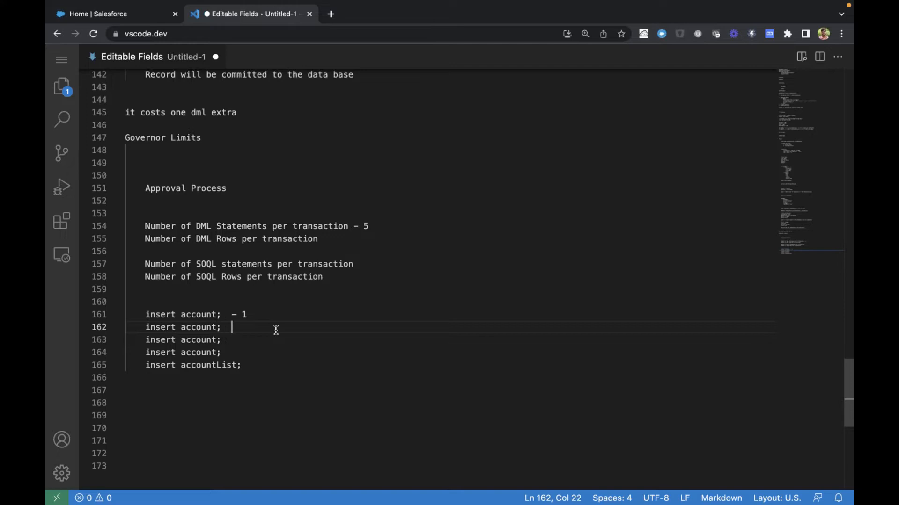
pyautogui.click(261, 341)
pyautogui.write('- 1')
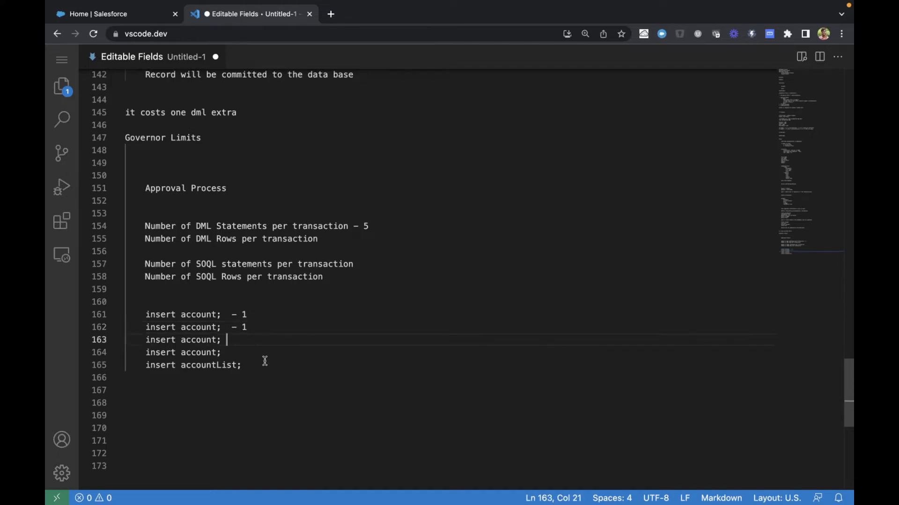
pyautogui.click(257, 354)
pyautogui.write('-1')
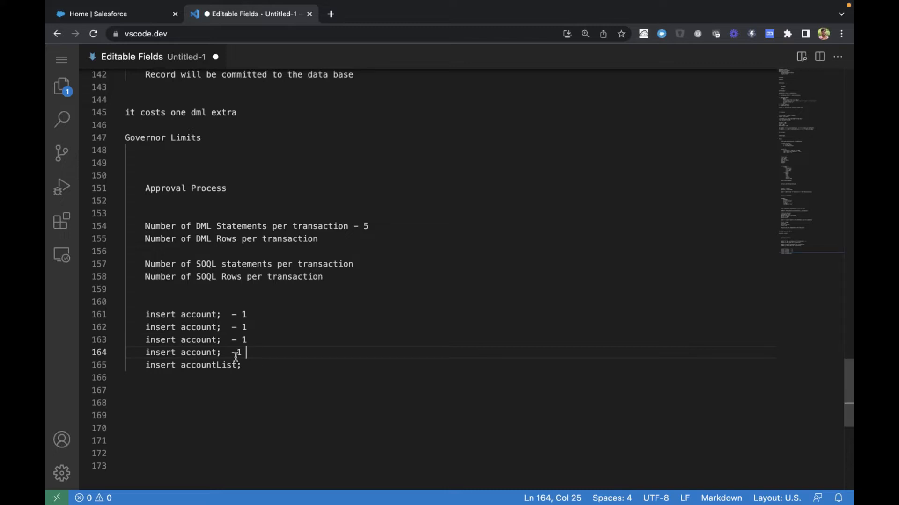
# Append "- 100" to the "insert accountList;" statement
pyautogui.click(246, 368)
pyautogui.write('- 100')
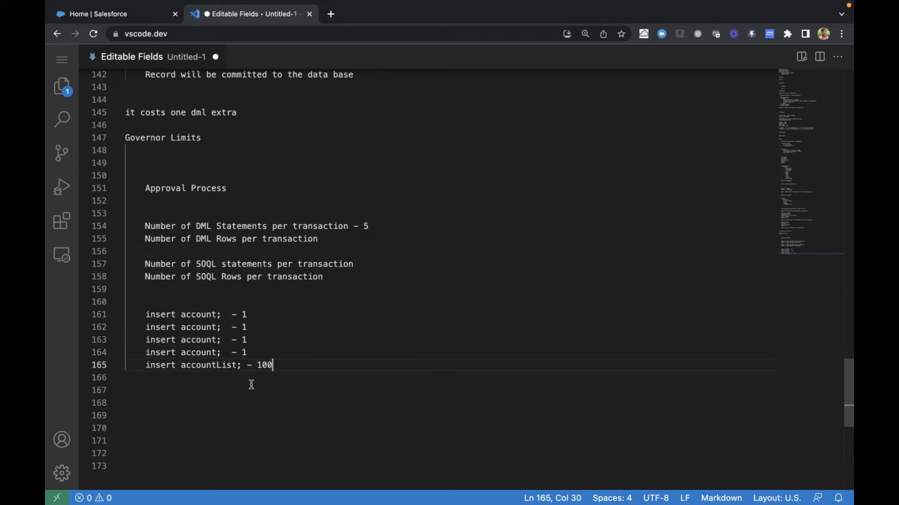
pyautogui.doubleClick(199, 364)
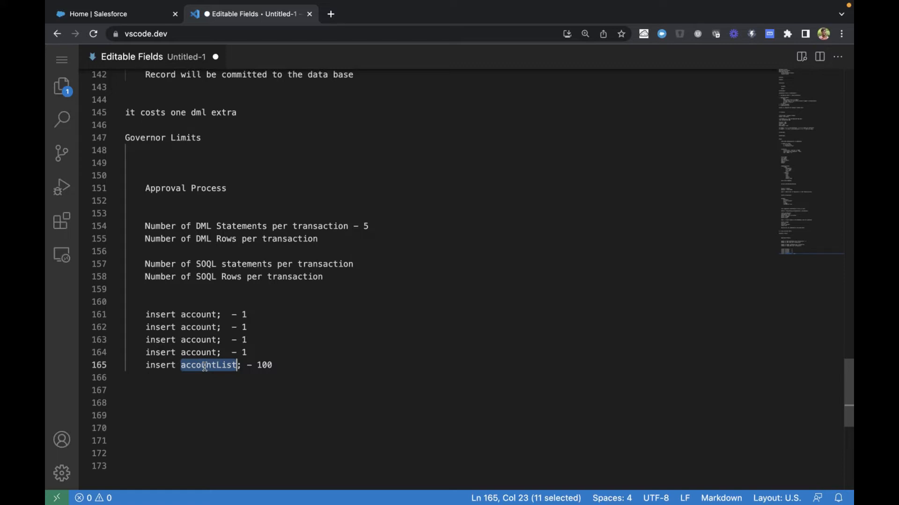
# Add a line reading "Apex" below the insert statements, leaving two blank lines in between
pyautogui.click(344, 367)
pyautogui.press('Return')
pyautogui.press('Return')
pyautogui.press('Return')
pyautogui.write('Apex')
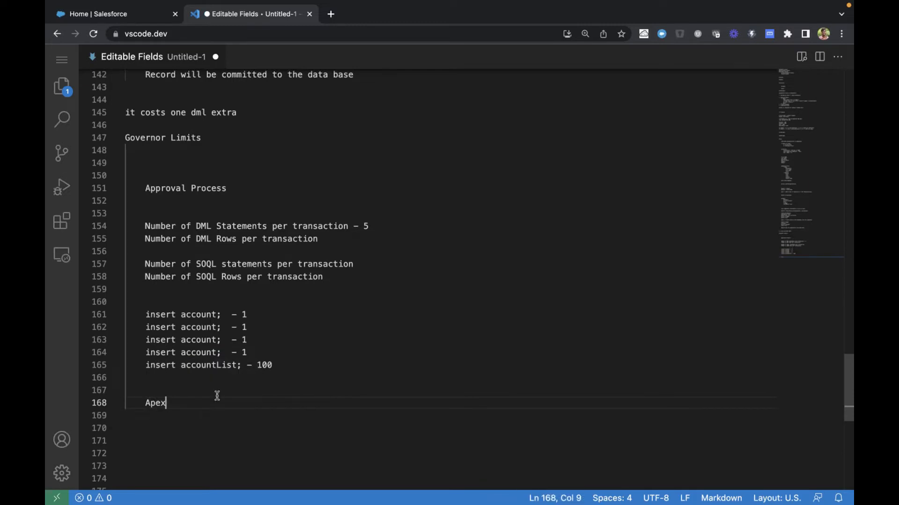
# Compare the four single-account inserts with the accountList insert in terms of rows processed
pyautogui.doubleClick(161, 401)
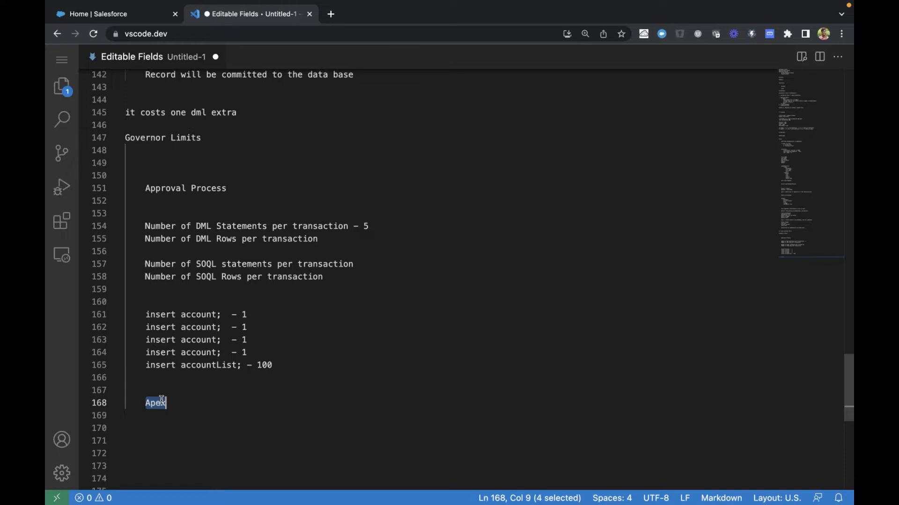
pyautogui.click(148, 404)
pyautogui.doubleClick(148, 403)
pyautogui.moveTo(146, 310); pyautogui.dragTo(245, 351)
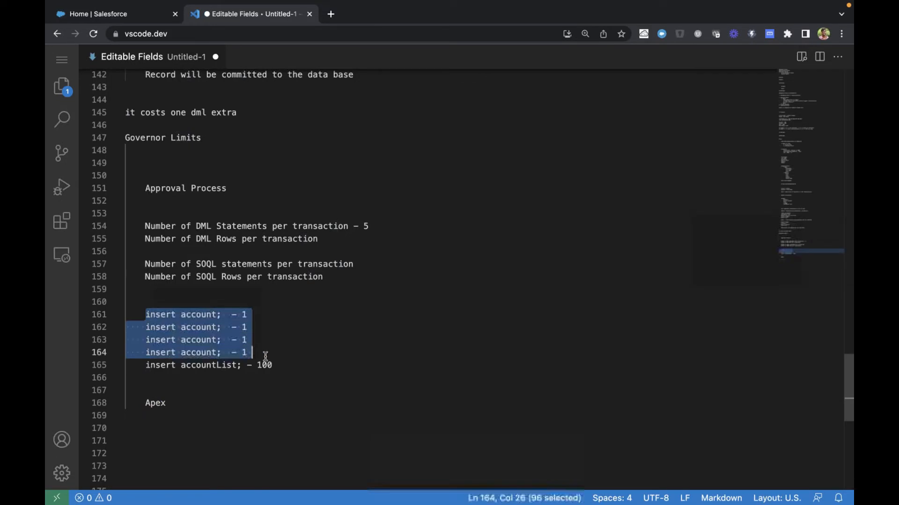
pyautogui.click(221, 366)
pyautogui.doubleClick(221, 365)
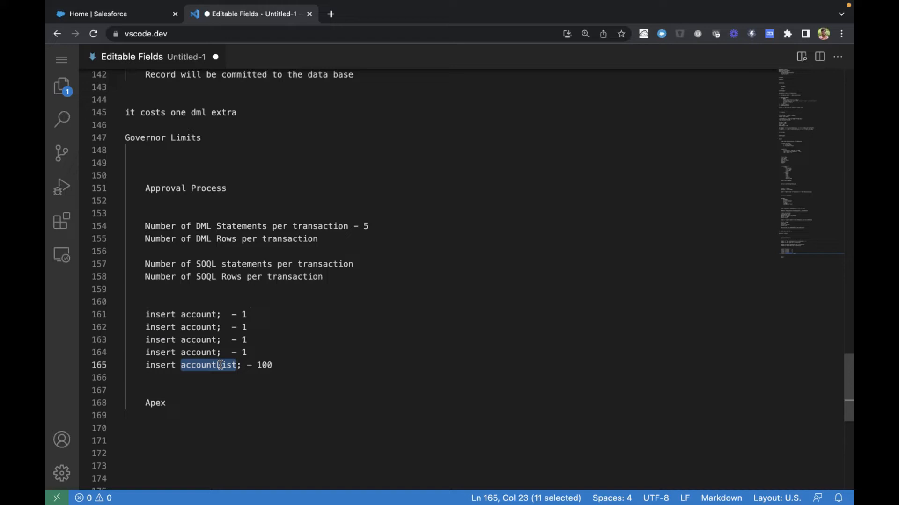
pyautogui.doubleClick(195, 315)
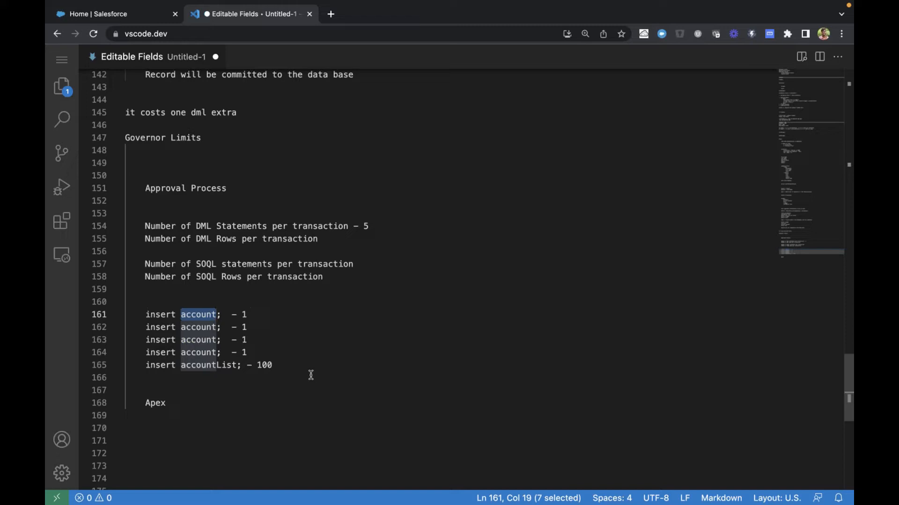
pyautogui.click(207, 365)
pyautogui.doubleClick(206, 365)
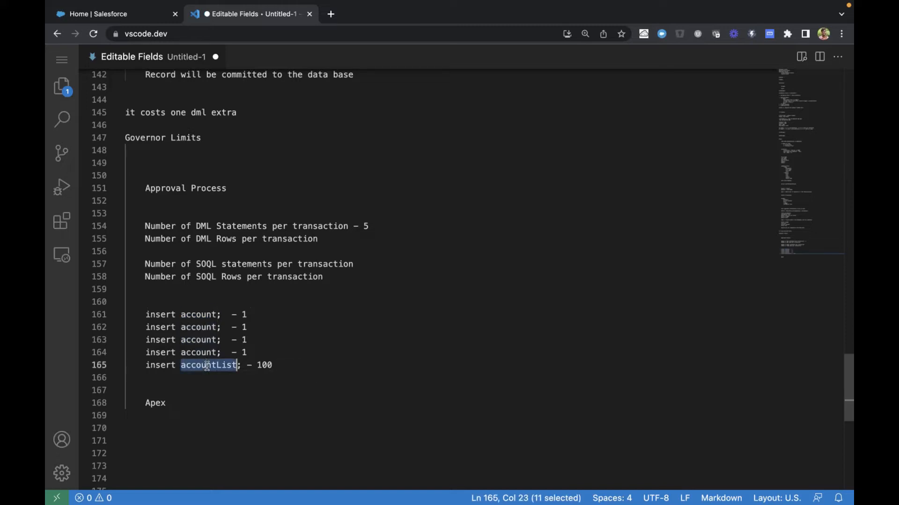
pyautogui.moveTo(146, 369); pyautogui.dragTo(242, 368)
# Write the row total 104 below the insert statements and append "- 104" to the line "Number of DML Rows per transaction"
pyautogui.click(286, 369)
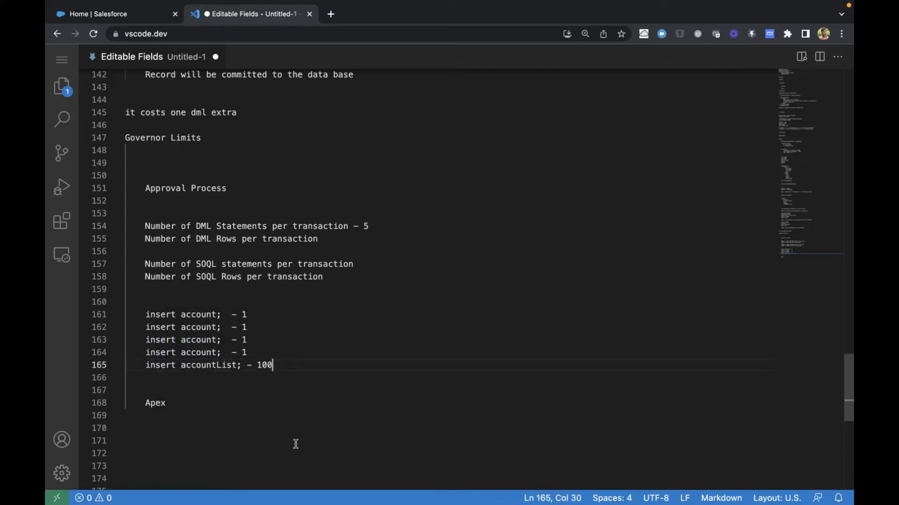
pyautogui.press('Return')
pyautogui.press('Return')
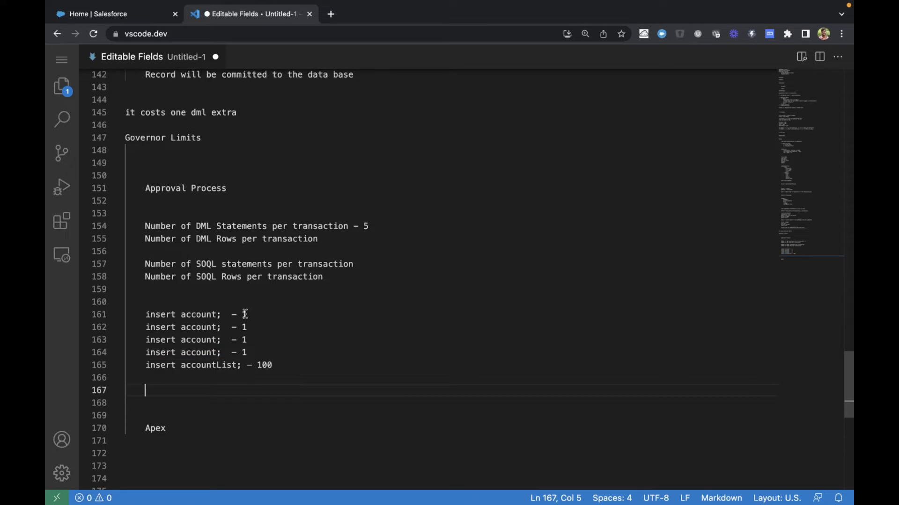
pyautogui.write('104')
pyautogui.click(358, 240)
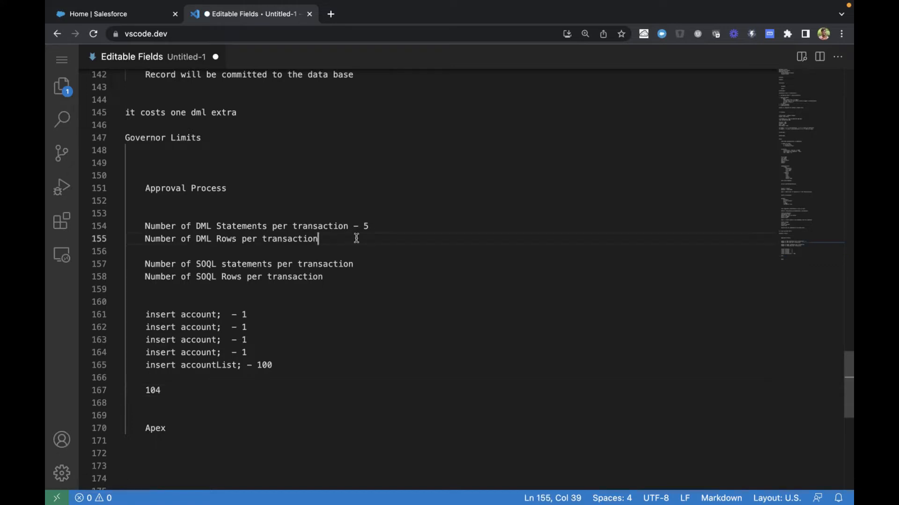
pyautogui.write('- 104')
# Review the DML statements and DML rows lines against the insert statements
pyautogui.moveTo(145, 226); pyautogui.dragTo(373, 240)
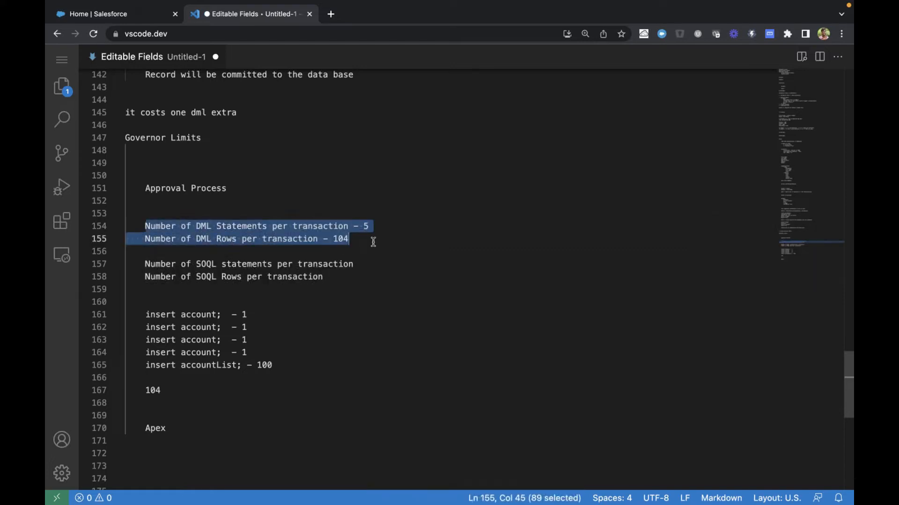
pyautogui.click(244, 227)
pyautogui.moveTo(147, 313); pyautogui.dragTo(251, 312)
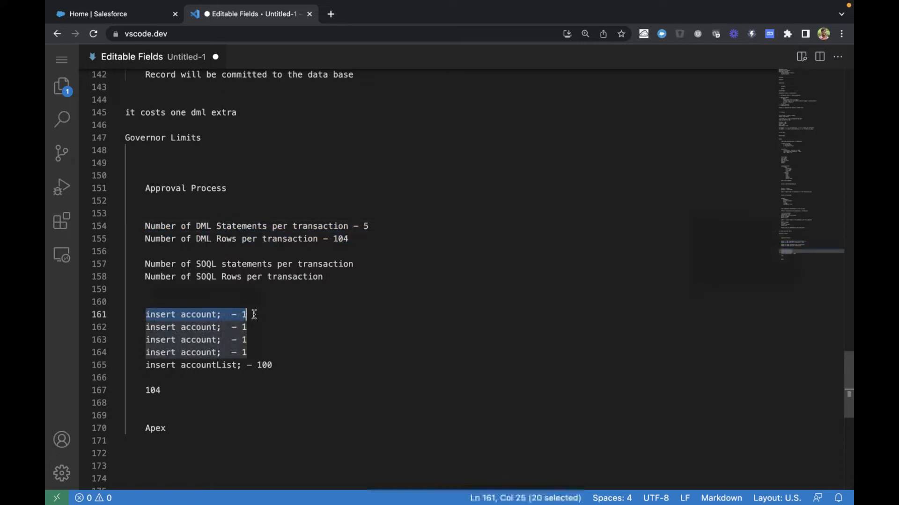
pyautogui.click(161, 307)
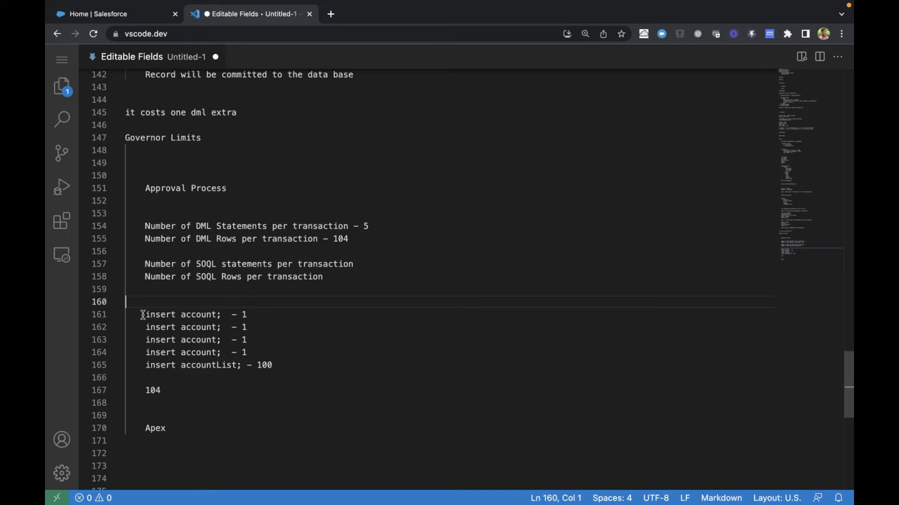
pyautogui.moveTo(841, 486)
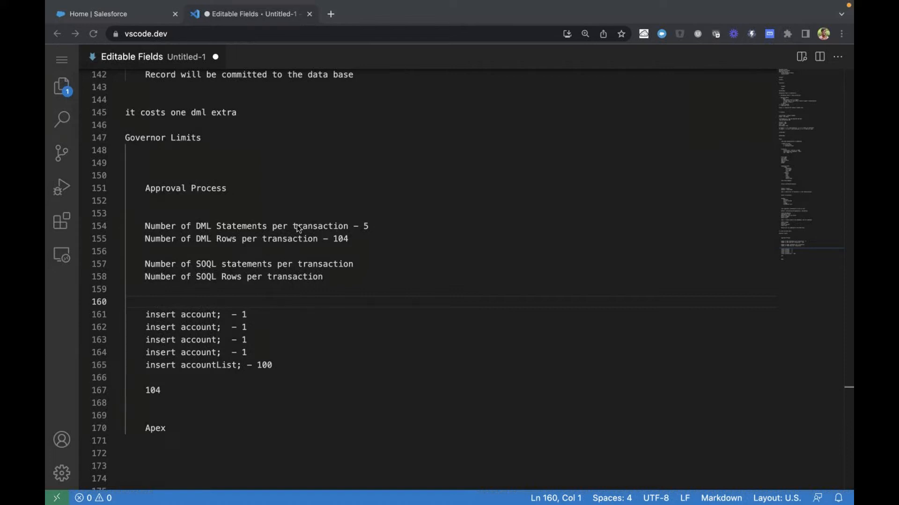
pyautogui.click(380, 242)
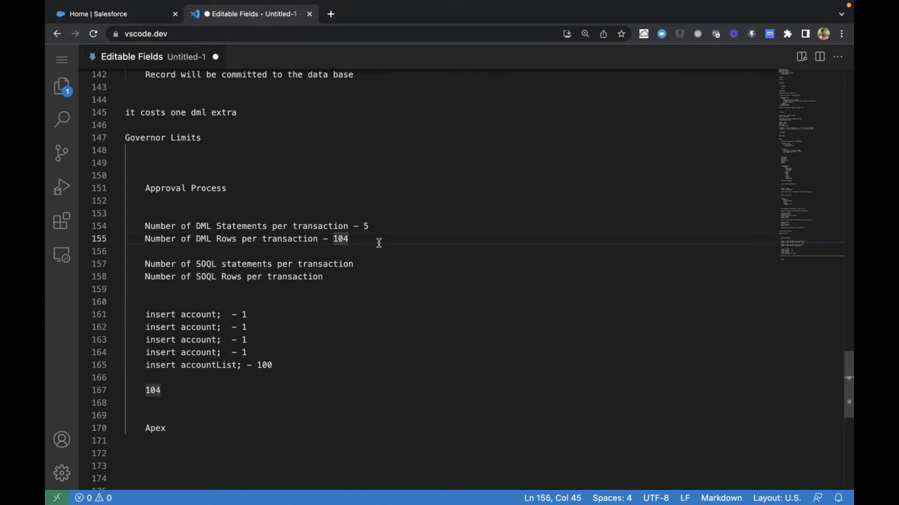
# Copy the DML statements and DML rows lines to below the 104 total, separated by a blank line
pyautogui.moveTo(143, 226); pyautogui.dragTo(356, 239)
pyautogui.hotkey('ctrl', 'c')
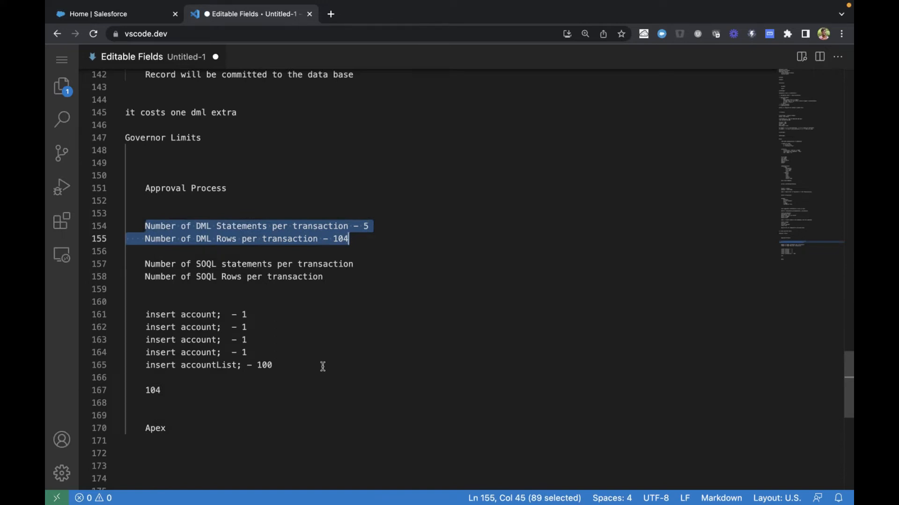
pyautogui.click(296, 388)
pyautogui.press('Return')
pyautogui.press('Return')
pyautogui.hotkey('ctrl', 'v')
# Prefix the original DML statements and DML rows lines under Approval Process with "Total"
pyautogui.moveTo(146, 314); pyautogui.dragTo(294, 362)
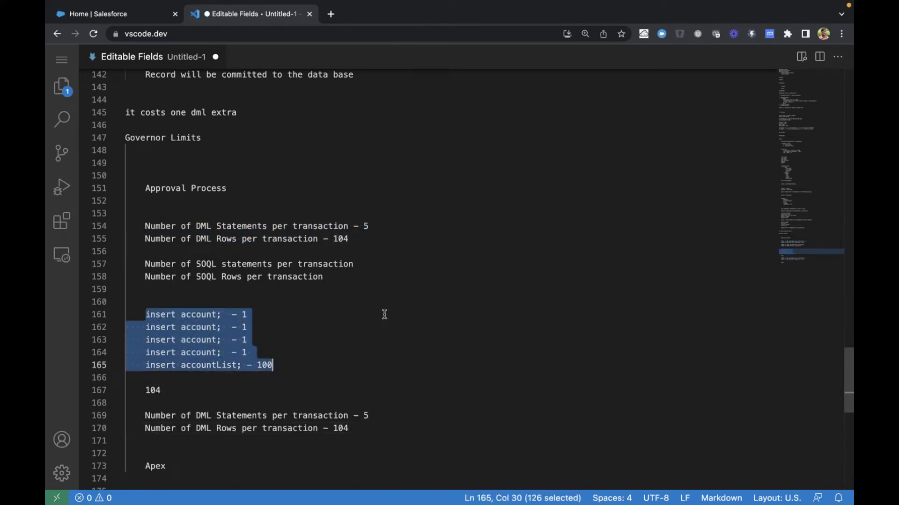
pyautogui.click(145, 226)
pyautogui.write('Total')
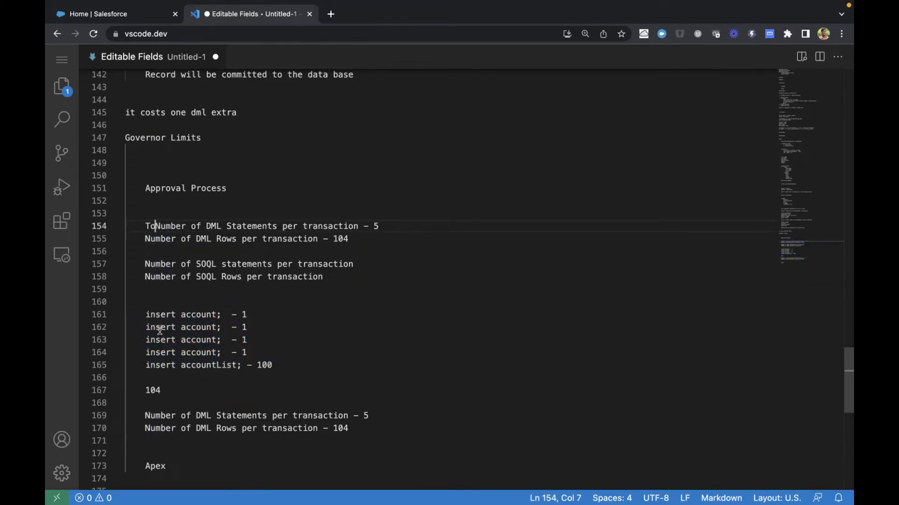
pyautogui.press('Down')
pyautogui.press('Home')
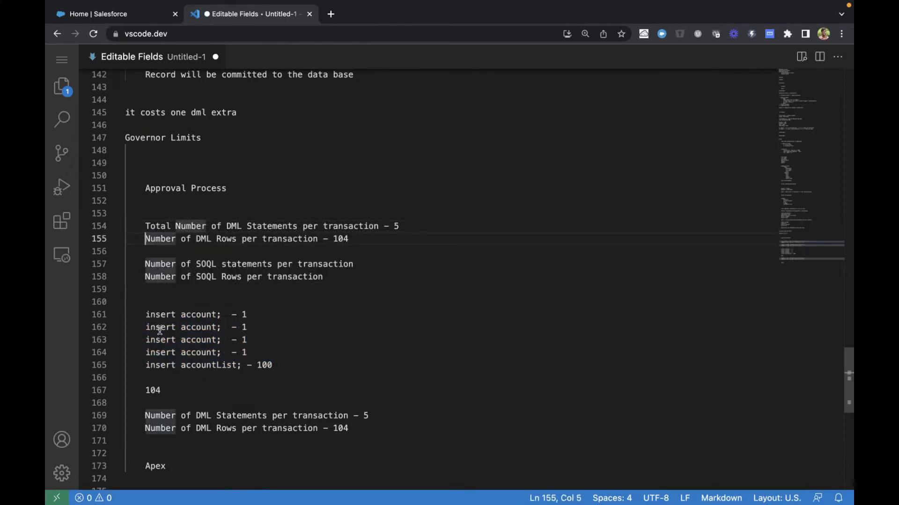
pyautogui.write('Total')
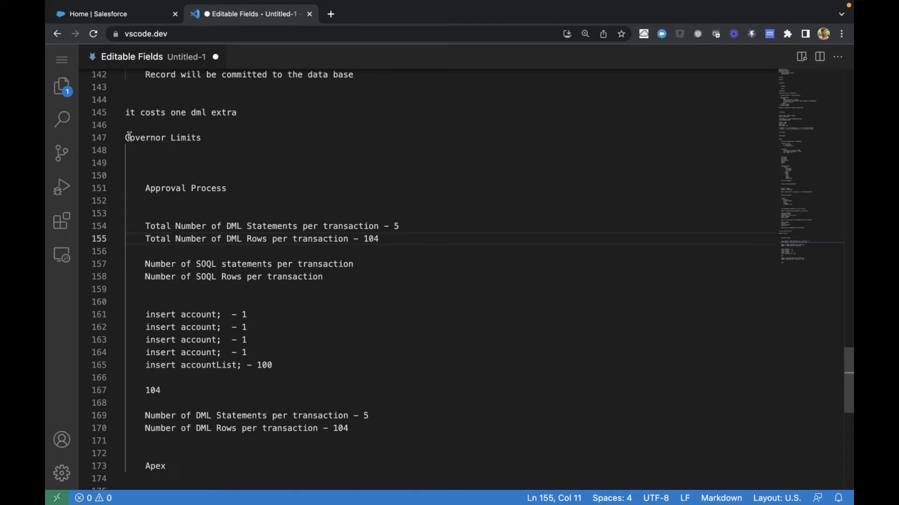
# Change the value on the "Total Number of DML Statements per transaction" line under Governor Limits to 150
pyautogui.moveTo(125, 137); pyautogui.dragTo(255, 139)
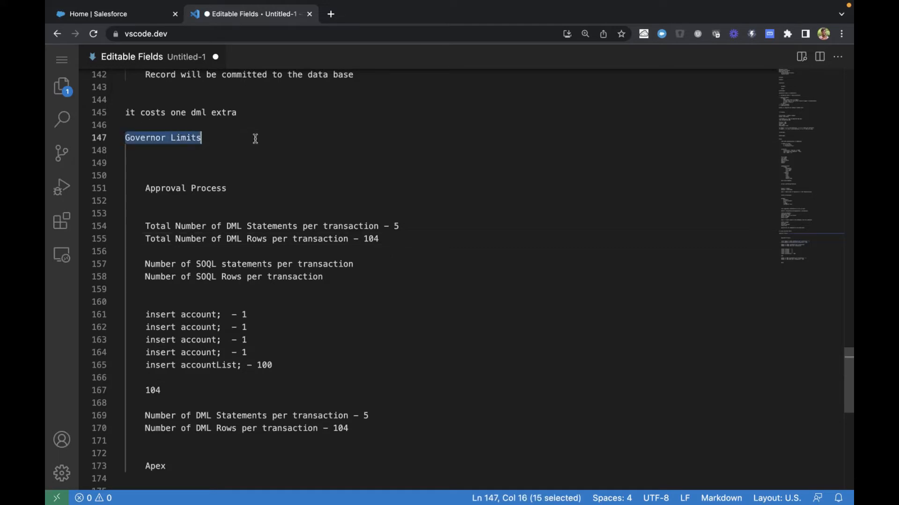
pyautogui.click(398, 227)
pyautogui.press('BackSpace')
pyautogui.write('150')
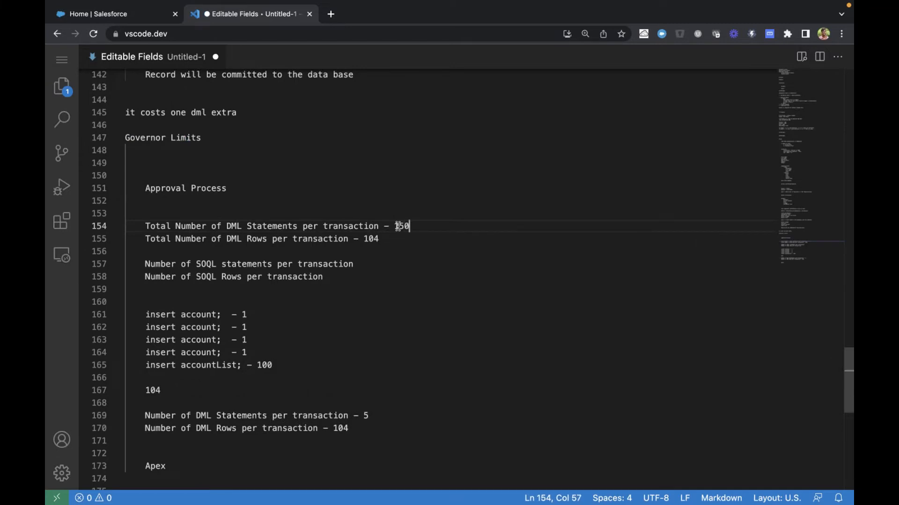
# Change the value on the "Total Number of DML Rows per transaction" line to 10,000
pyautogui.click(386, 239)
pyautogui.press('BackSpace')
pyautogui.press('BackSpace')
pyautogui.press('BackSpace')
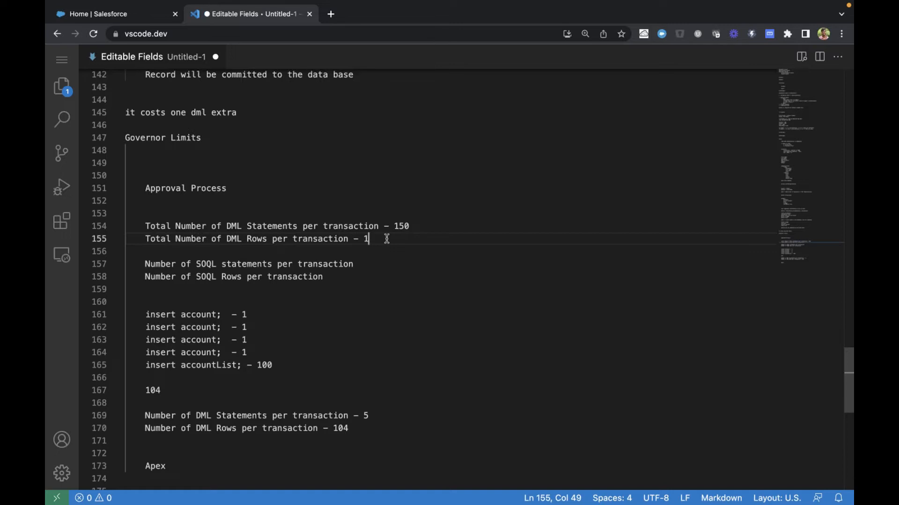
pyautogui.write('10,000')
# Review the two total DML limit lines for statements and rows per transaction
pyautogui.moveTo(146, 229); pyautogui.dragTo(396, 244)
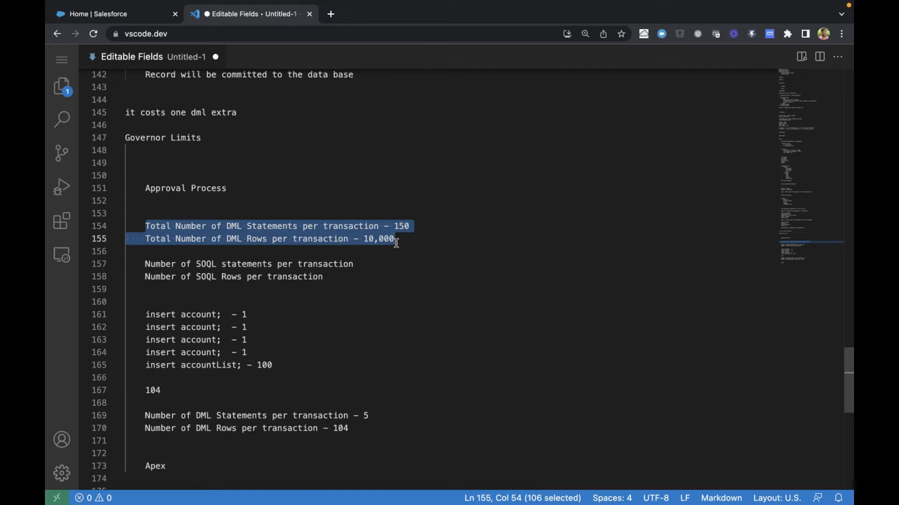
pyautogui.click(396, 244)
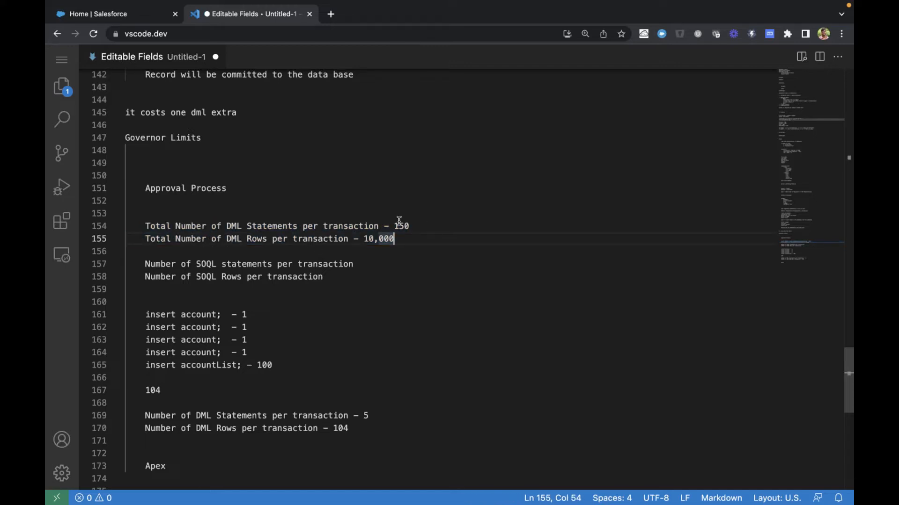
pyautogui.click(399, 224)
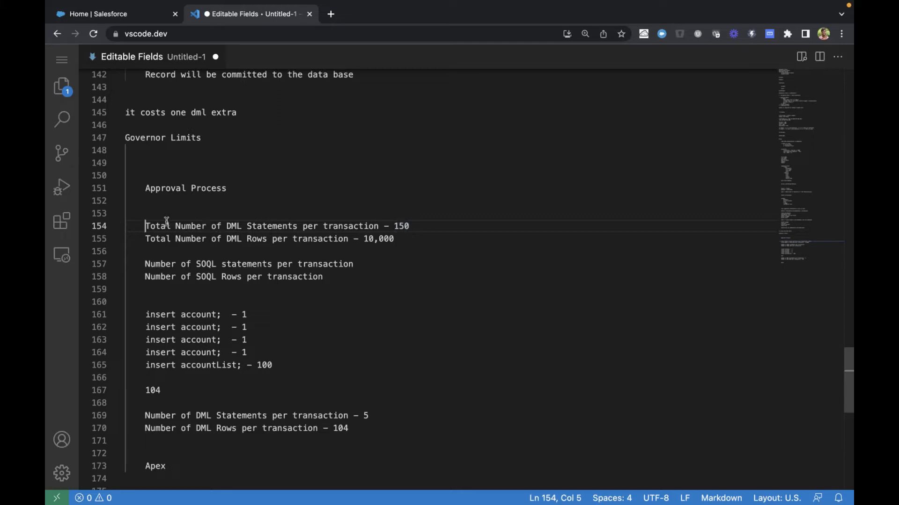
pyautogui.moveTo(144, 226); pyautogui.dragTo(462, 248)
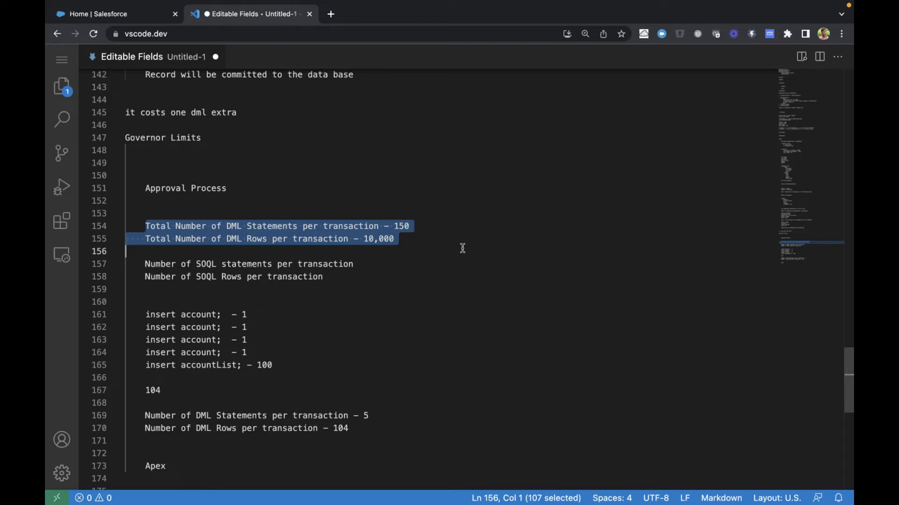
pyautogui.click(462, 248)
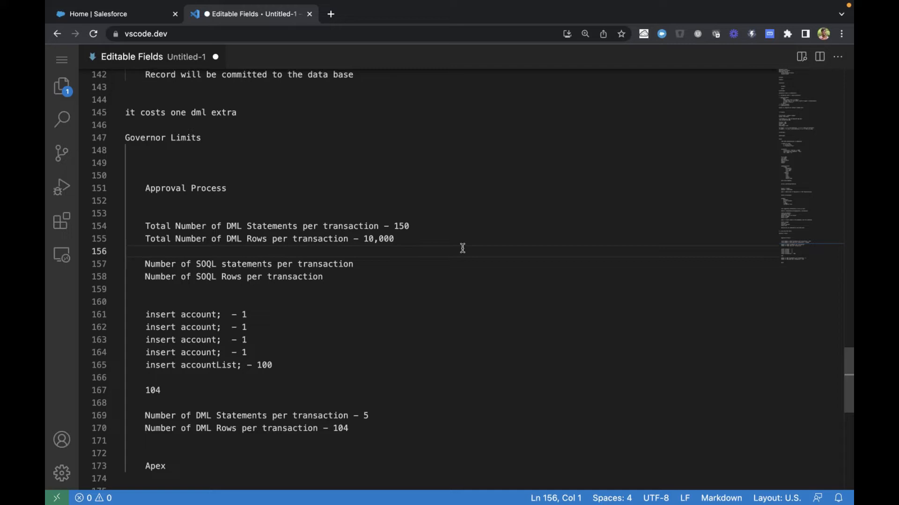
# Add a line reading "SQL" below the copied DML statements and rows lines, after a blank line
pyautogui.click(371, 437)
pyautogui.press('Return')
pyautogui.press('Tab')
pyautogui.write('SQL')
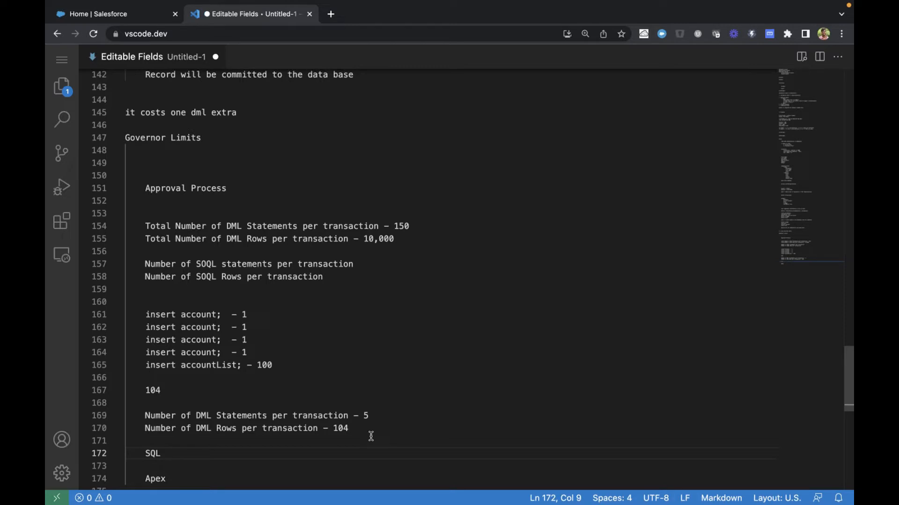
# Search the web for "soql means" in a separate tab, read the definition, and return to the notes
pyautogui.doubleClick(206, 264)
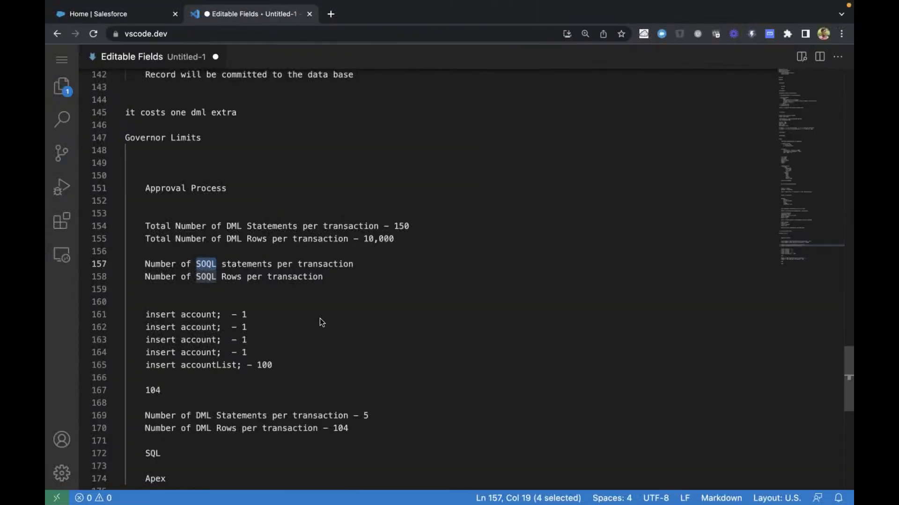
pyautogui.press('super+t')
pyautogui.write('soql')
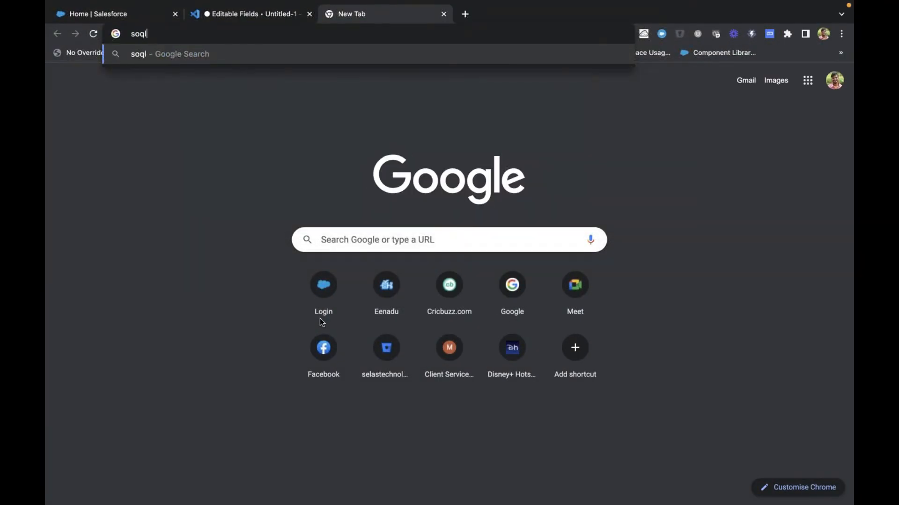
pyautogui.write(' means')
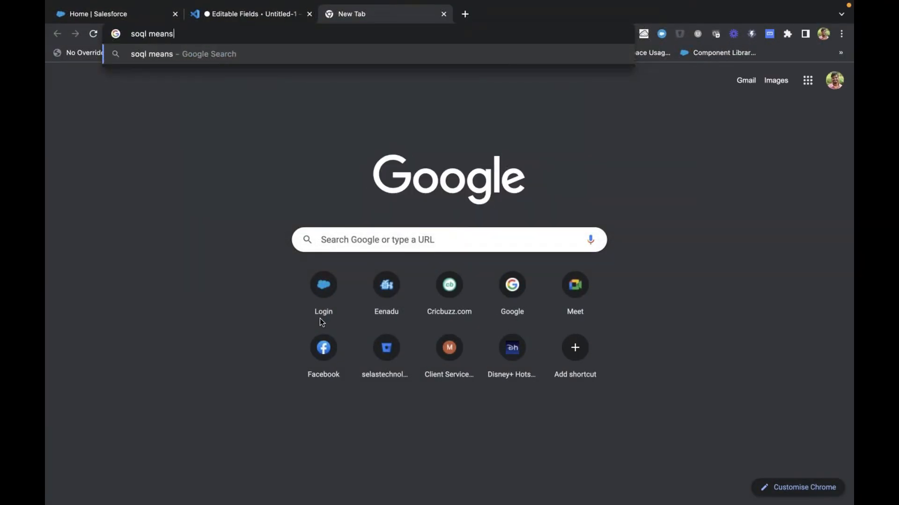
pyautogui.press('Return')
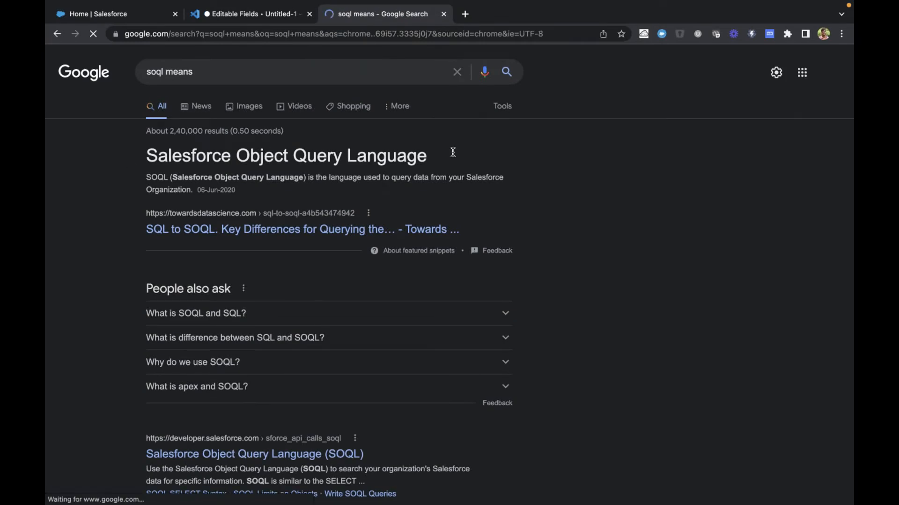
pyautogui.press('super+w')
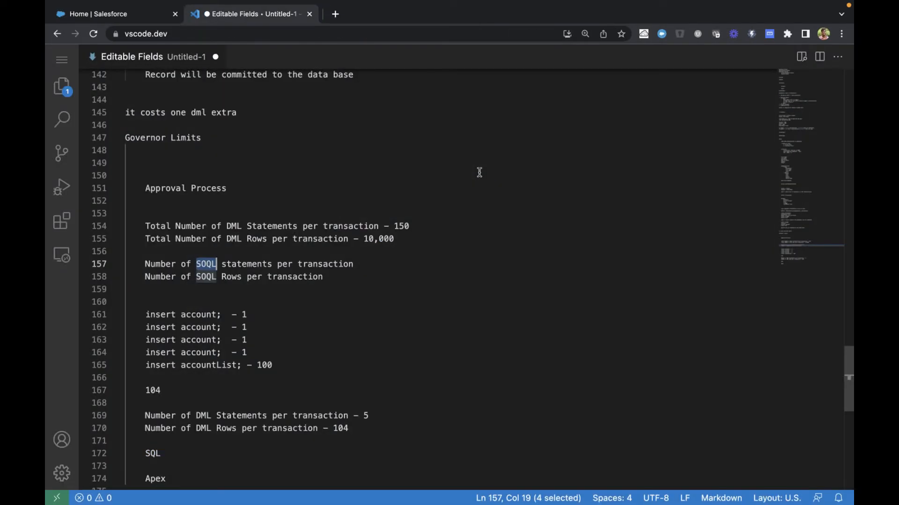
# Compare the term SOQL in the Number of SOQL statements line with the term SQL further down the notes
pyautogui.click(208, 268)
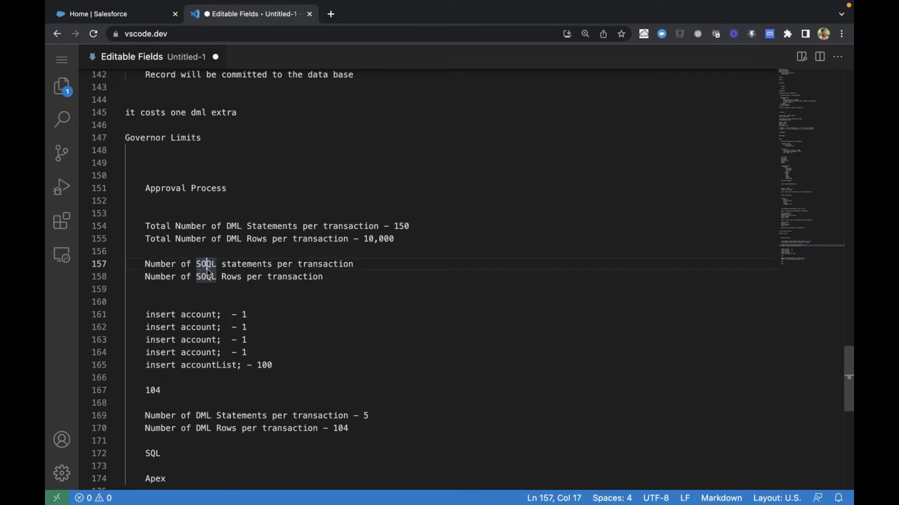
pyautogui.click(149, 455)
pyautogui.doubleClick(150, 455)
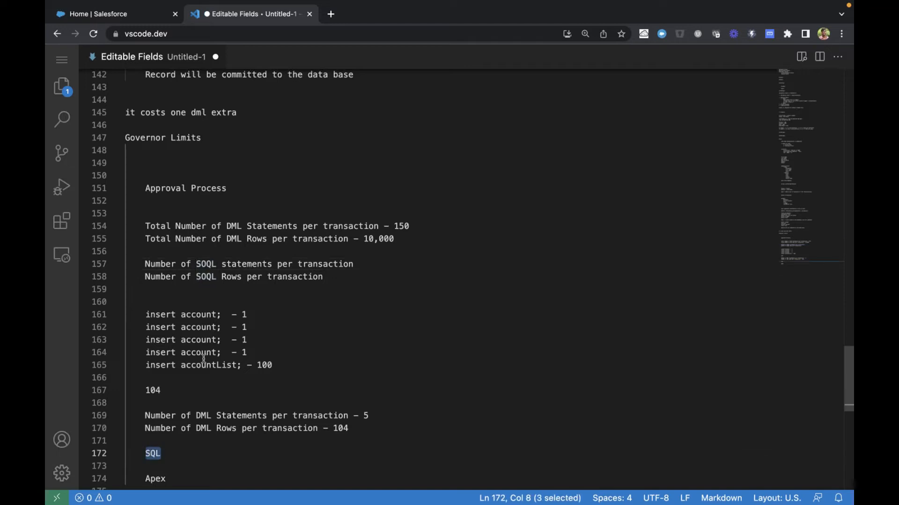
pyautogui.click(211, 264)
pyautogui.doubleClick(211, 265)
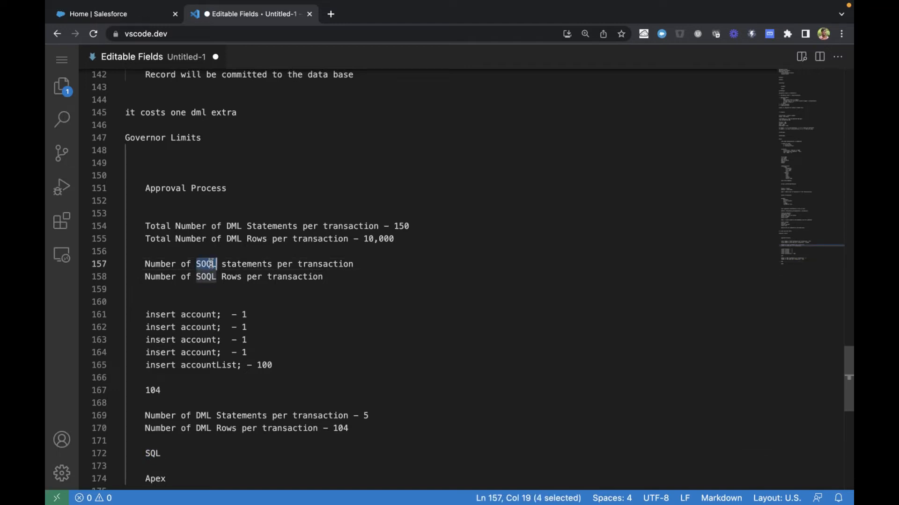
pyautogui.click(211, 265)
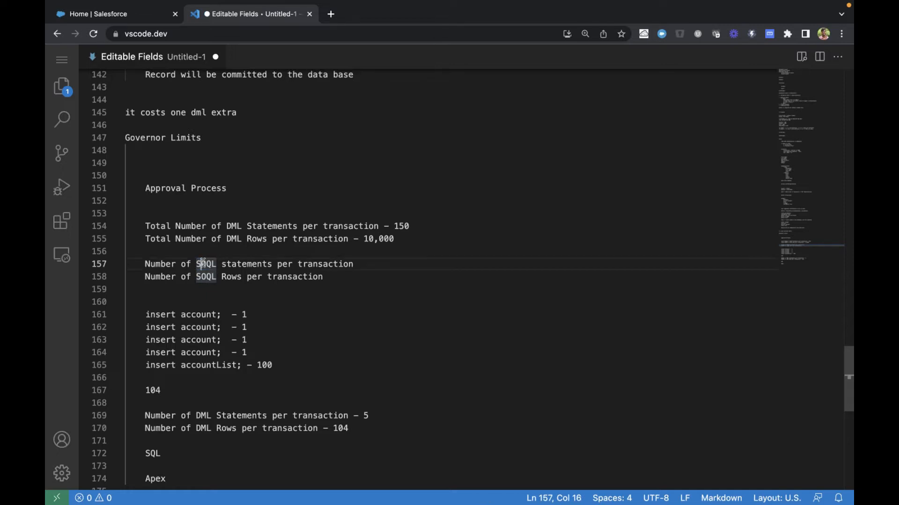
pyautogui.doubleClick(202, 263)
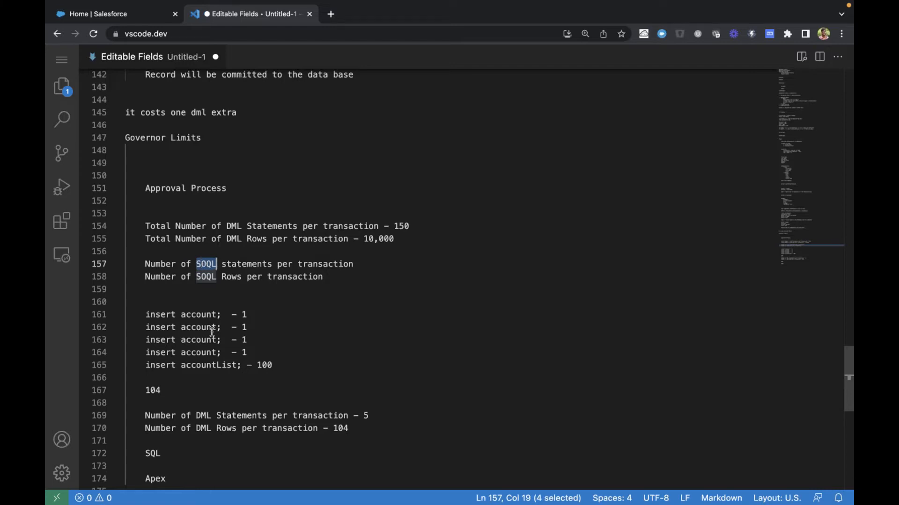
# Extend the SQL line with the example query "=> select * from student;"
pyautogui.scroll(-2, 213, 388)
pyautogui.click(221, 408)
pyautogui.write('=>')
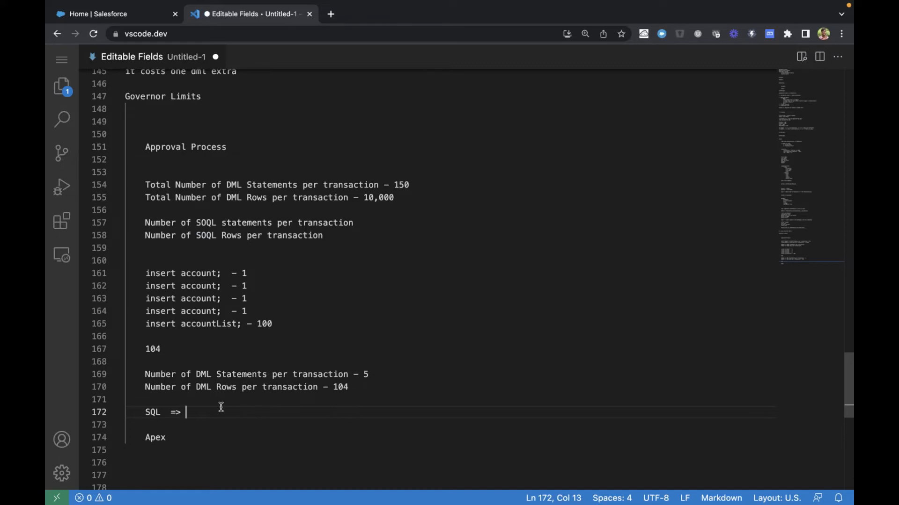
pyautogui.write('selectr')
pyautogui.press('BackSpace')
pyautogui.press('BackSpace')
pyautogui.write('* from student')
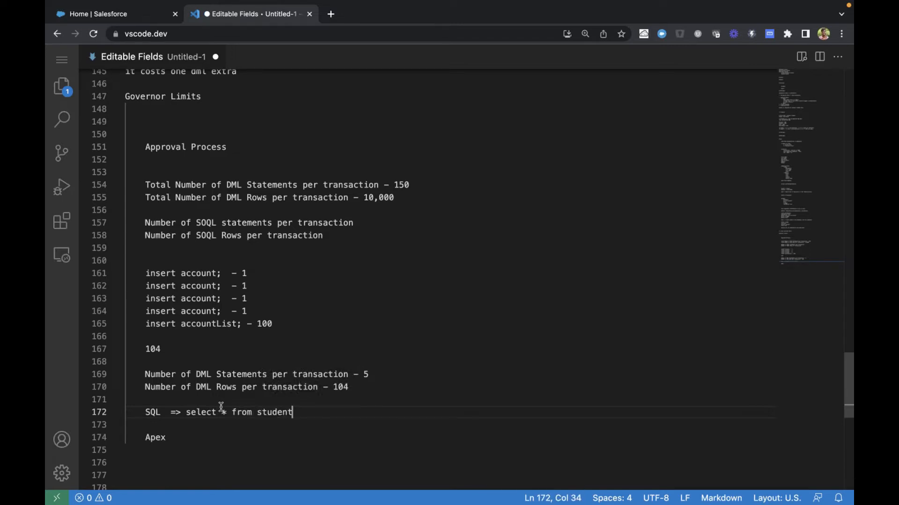
pyautogui.write(';')
pyautogui.click(186, 412)
pyautogui.moveTo(185, 412); pyautogui.dragTo(329, 421)
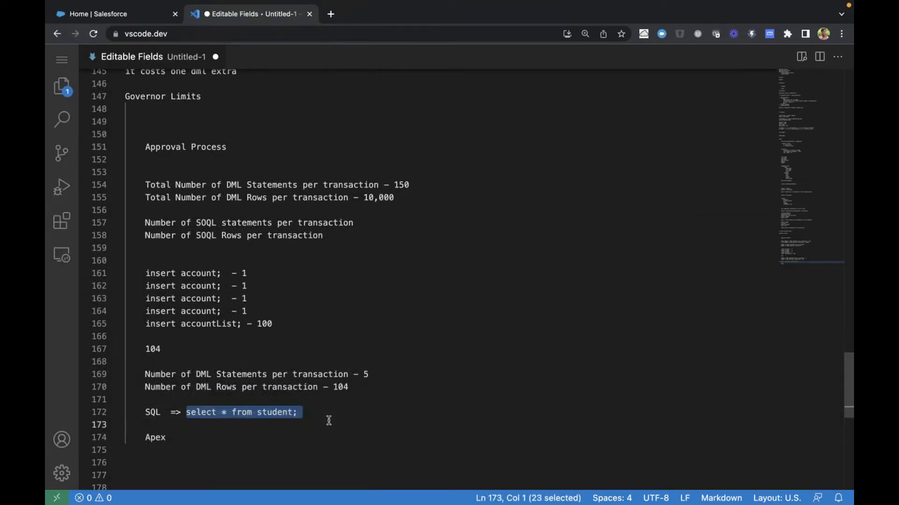
pyautogui.click(292, 412)
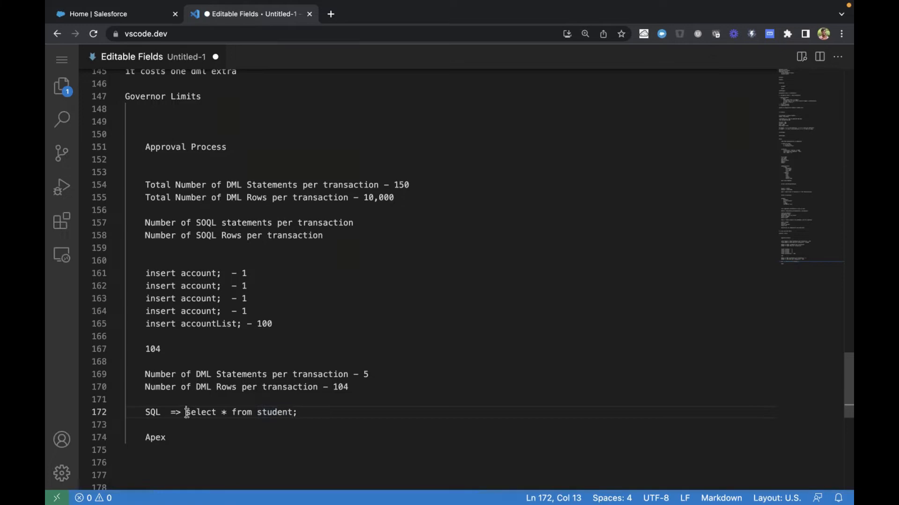
pyautogui.moveTo(187, 412); pyautogui.dragTo(307, 411)
# Add a line directly below the SQL example reading "SOQL => select id, name from student__c/account;"
pyautogui.click(309, 410)
pyautogui.press('Return')
pyautogui.write('SOQL')
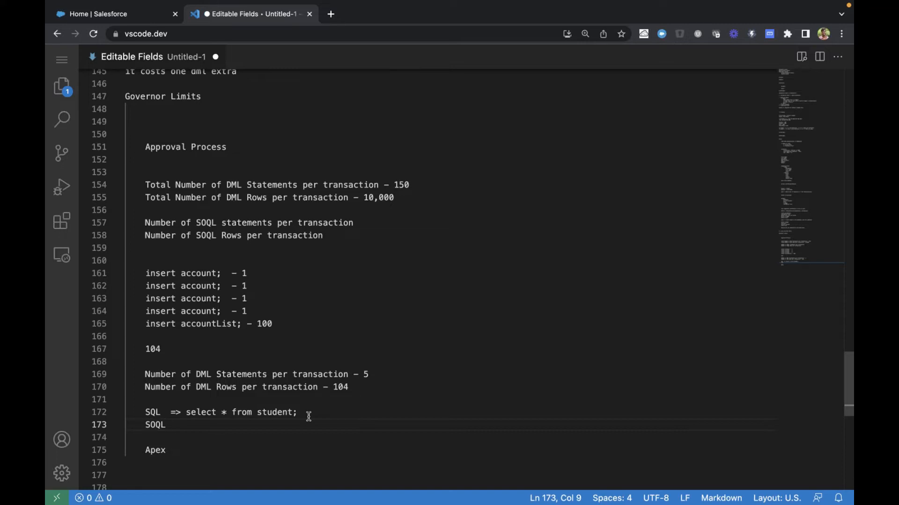
pyautogui.write(' =>')
pyautogui.moveTo(227, 414); pyautogui.dragTo(222, 413)
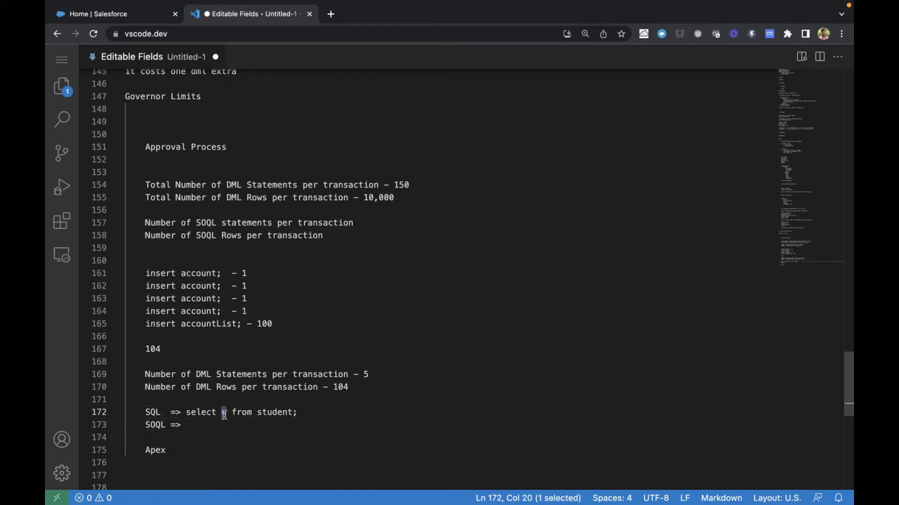
pyautogui.click(230, 427)
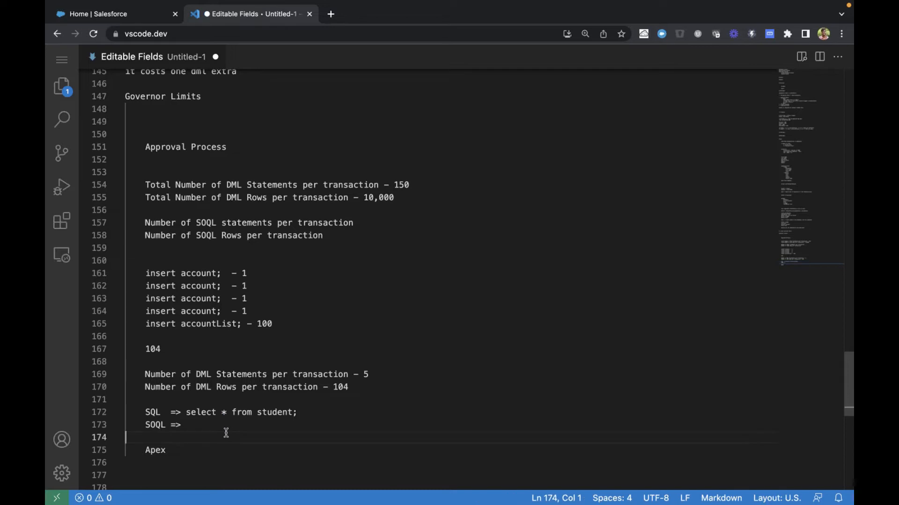
pyautogui.write('select ')
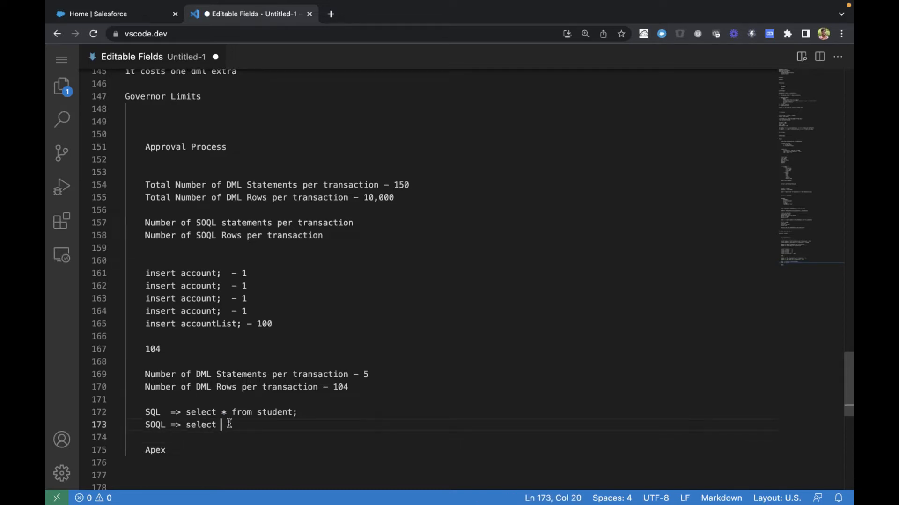
pyautogui.write('id, name from student__c')
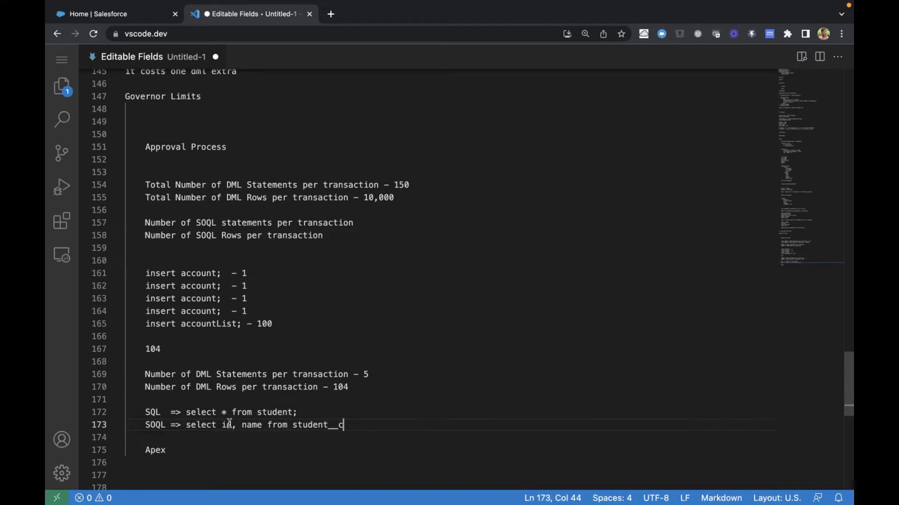
pyautogui.write('/account;')
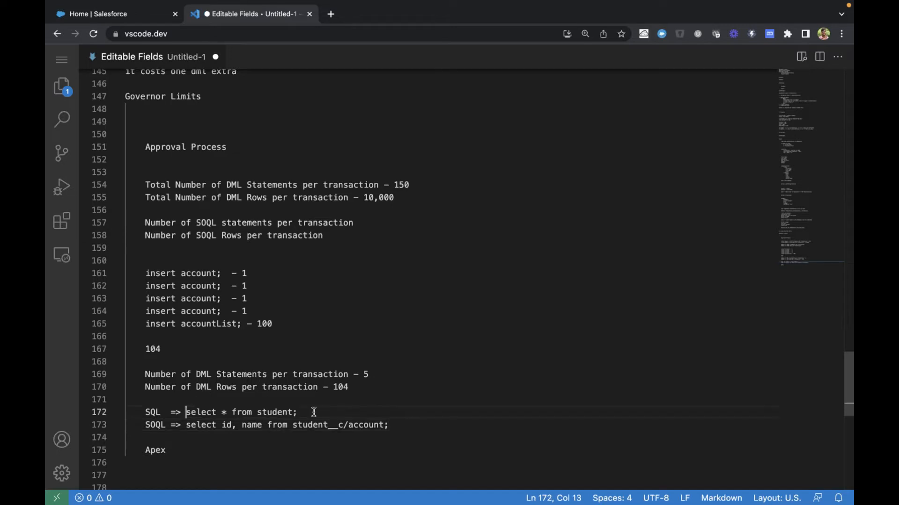
# Review the SQL and SOQL example queries and the SOQL statements per transaction line
pyautogui.moveTo(186, 412); pyautogui.dragTo(350, 412)
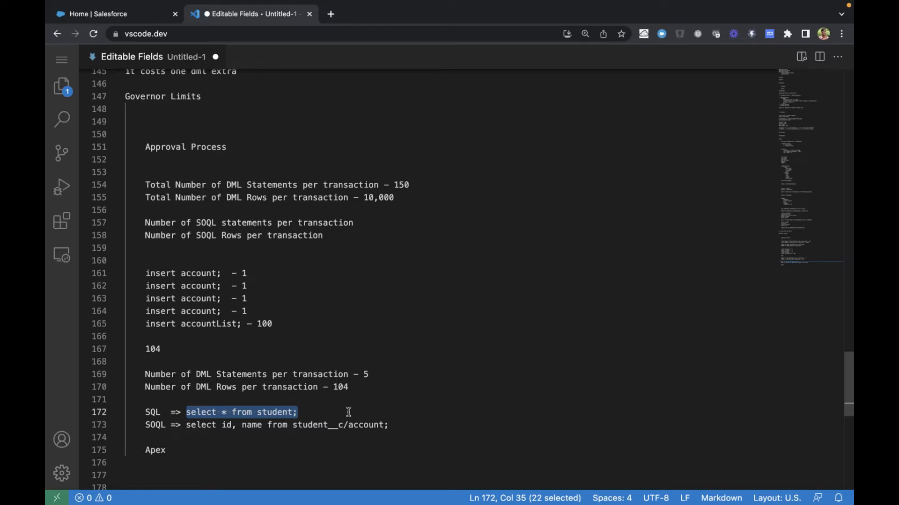
pyautogui.click(348, 412)
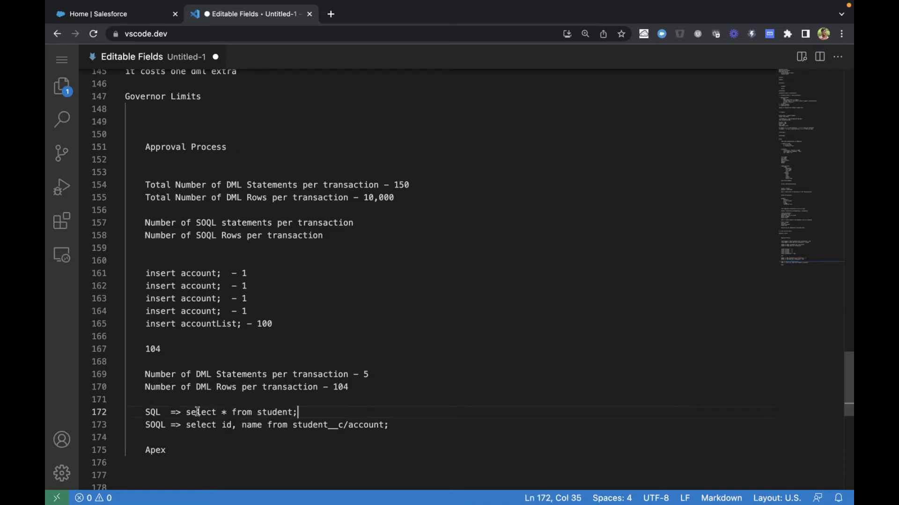
pyautogui.moveTo(185, 411); pyautogui.dragTo(351, 410)
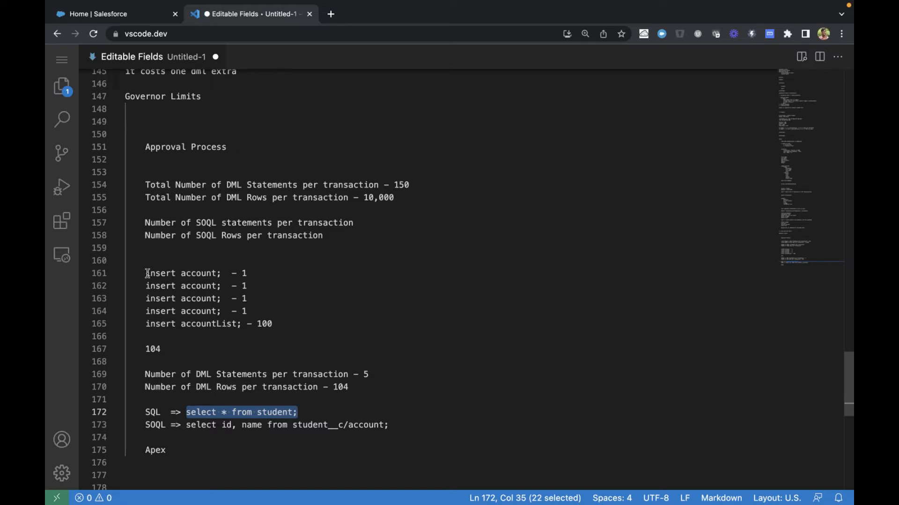
pyautogui.moveTo(186, 425); pyautogui.dragTo(421, 431)
pyautogui.press('super+c')
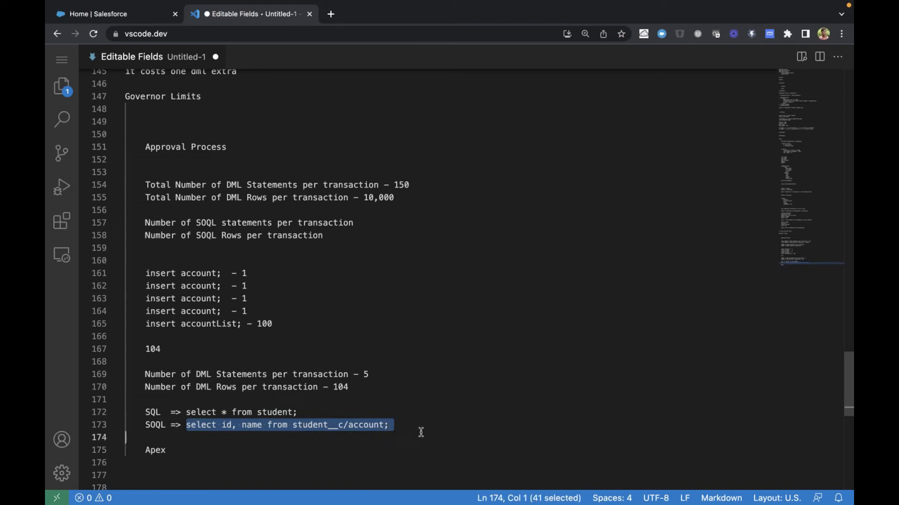
pyautogui.moveTo(197, 222); pyautogui.dragTo(384, 225)
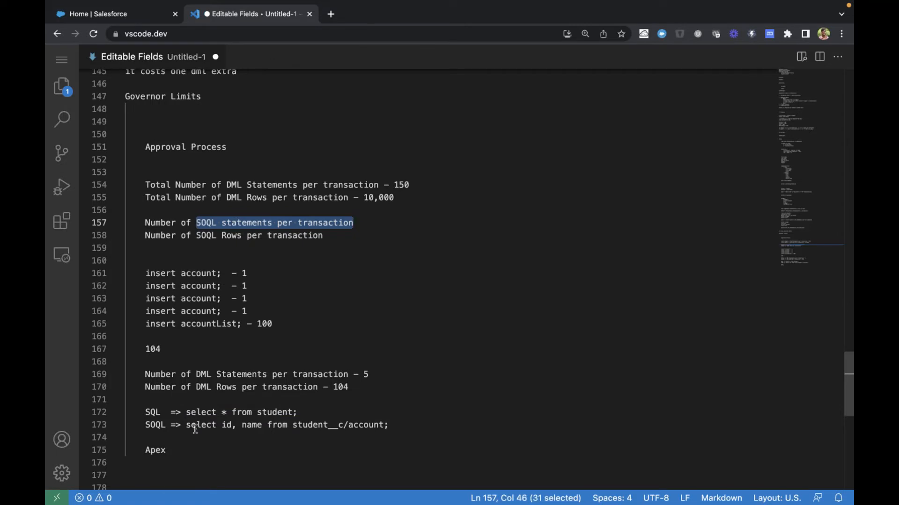
# Copy the query "select id, name from student__c/account;" to an indented line of its own below the SOQL example, after blank lines
pyautogui.moveTo(187, 426); pyautogui.dragTo(399, 434)
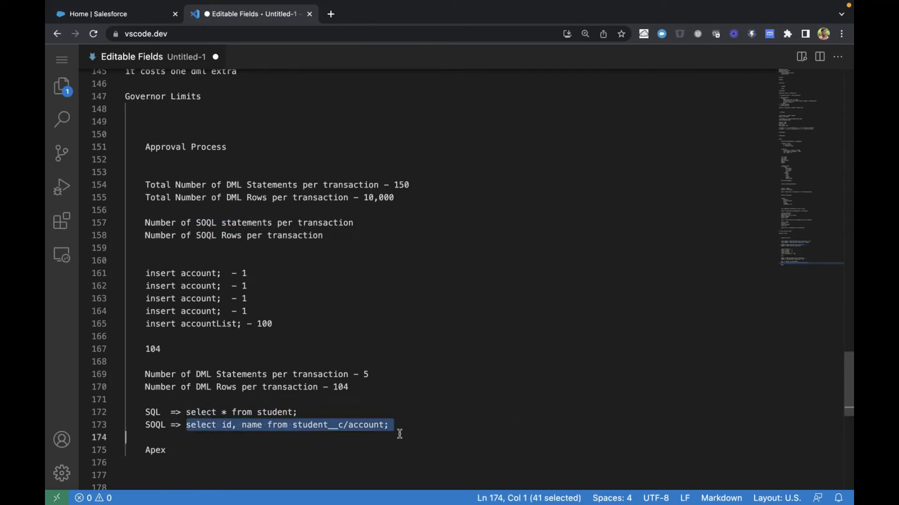
pyautogui.click(399, 434)
pyautogui.press('Return')
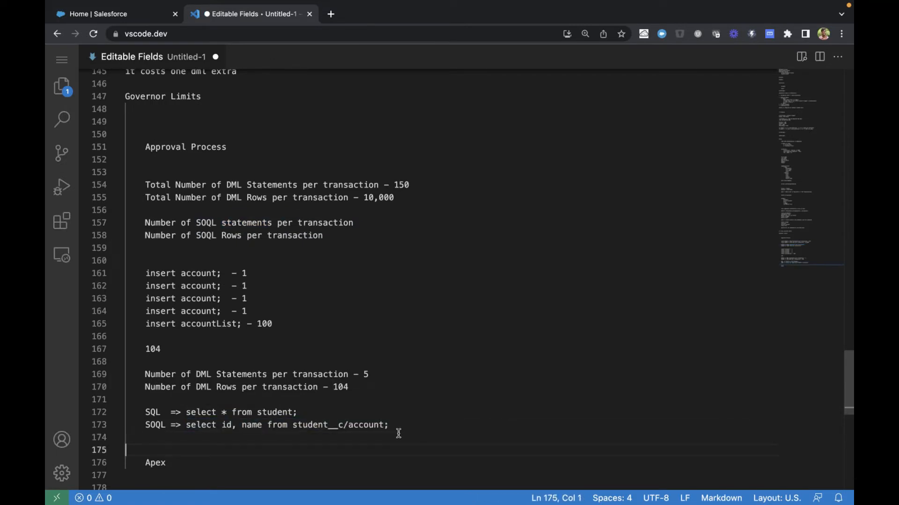
pyautogui.press('Return')
pyautogui.press('Tab')
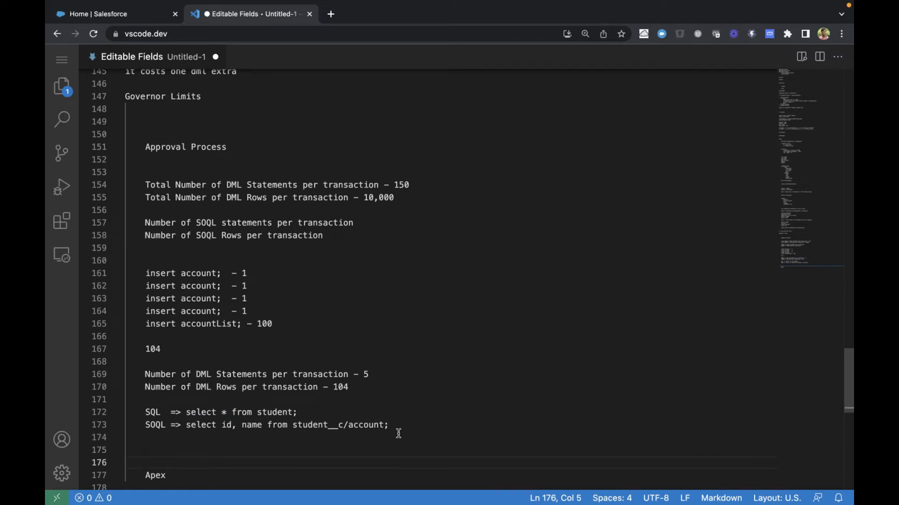
pyautogui.press('super+v')
pyautogui.click(359, 434)
pyautogui.click(377, 460)
pyautogui.scroll(-3, 377, 464)
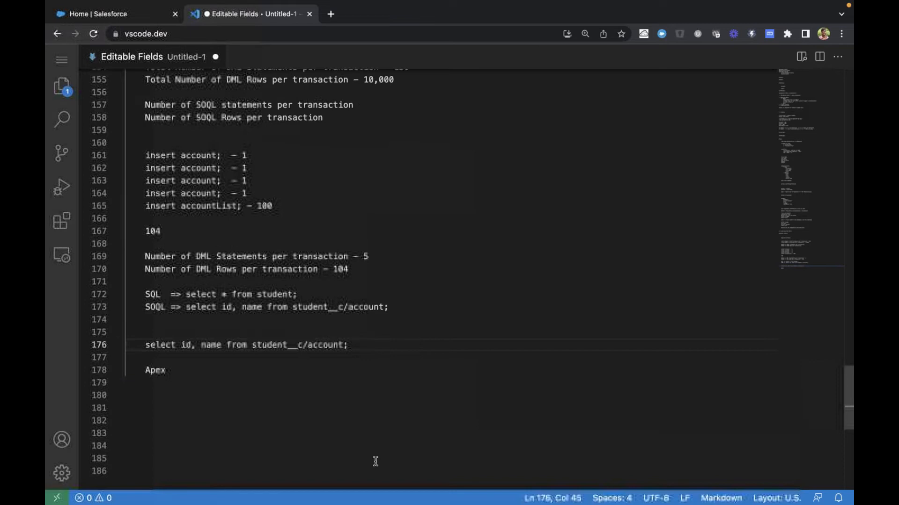
# Add three more copies of the select query on consecutive lines below the first copy, with the same indentation
pyautogui.press('Return')
pyautogui.press('super+v')
pyautogui.press('Return')
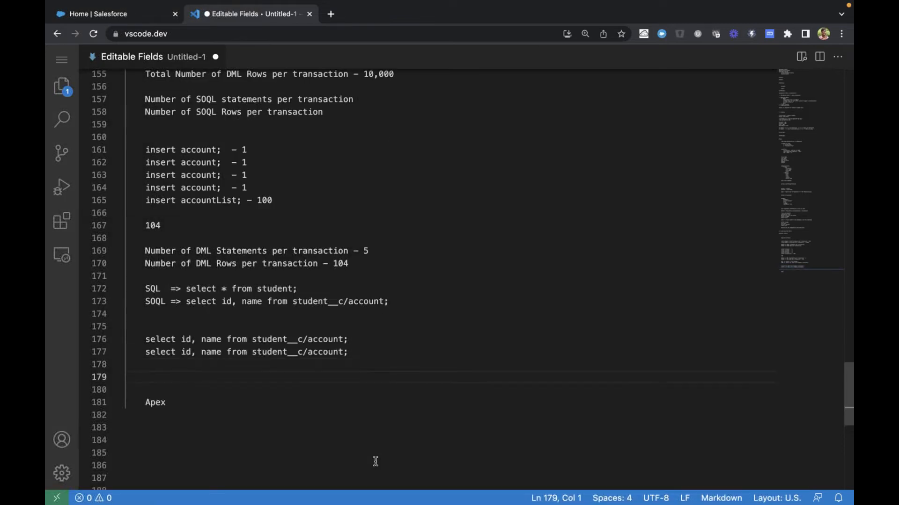
pyautogui.press('super+v')
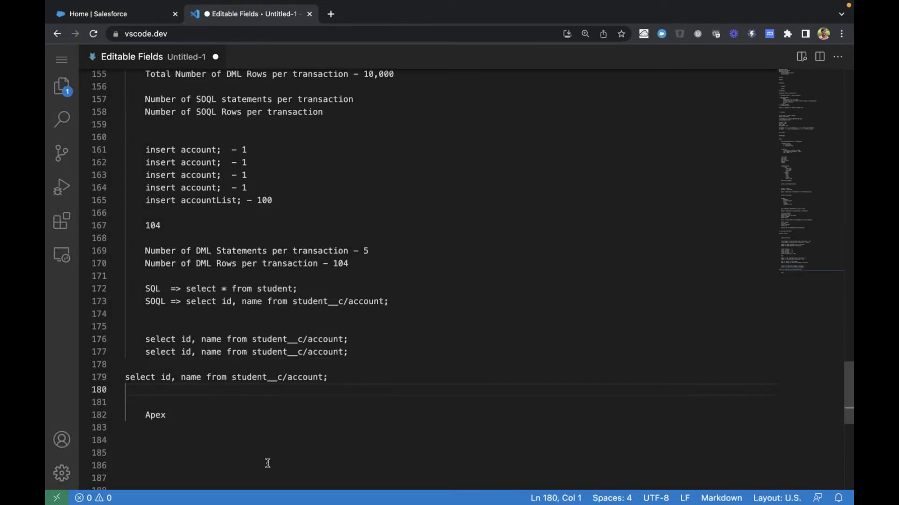
pyautogui.press('super+z')
pyautogui.press('super+z')
pyautogui.press('Tab')
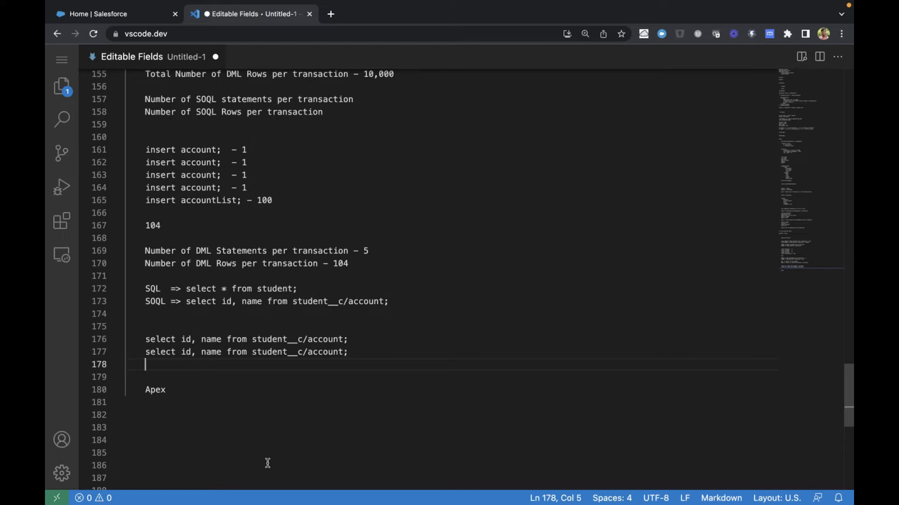
pyautogui.press('super+v')
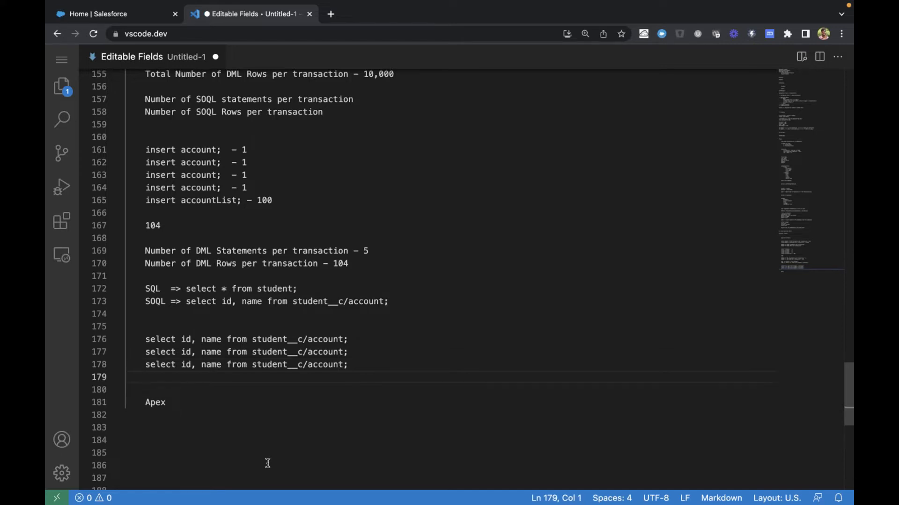
pyautogui.press('BackSpace')
pyautogui.press('Return')
pyautogui.press('super+v')
# Edit the second copied query so that it reads "select id, name from account;"
pyautogui.click(266, 352)
pyautogui.doubleClick(267, 354)
pyautogui.press('BackSpace')
pyautogui.press('Right')
pyautogui.write('\\')
pyautogui.press('BackSpace')
pyautogui.press('BackSpace')
# Change the third copied query to "select id, name from contact;" and the fourth to "select id, name from user;"
pyautogui.doubleClick(278, 364)
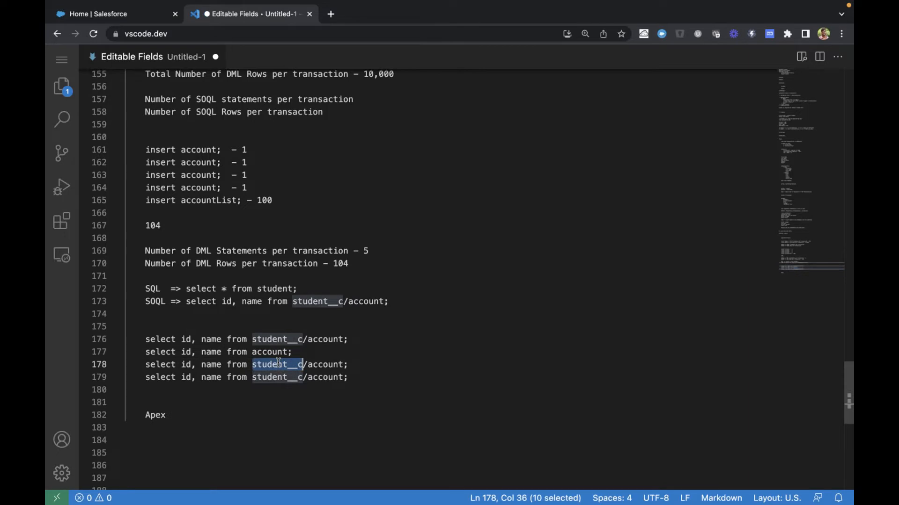
pyautogui.write('contact')
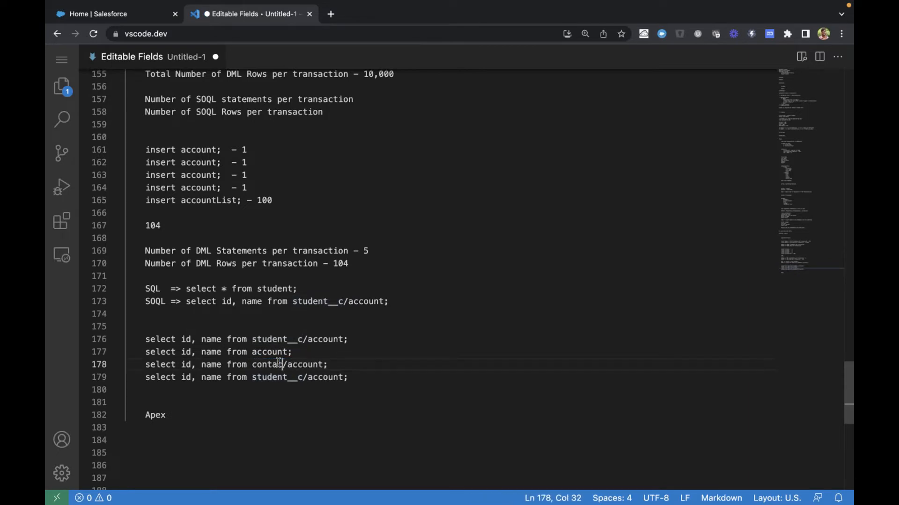
pyautogui.doubleClick(303, 364)
pyautogui.press('BackSpace')
pyautogui.press('BackSpace')
pyautogui.moveTo(253, 378); pyautogui.dragTo(344, 378)
pyautogui.write('user')
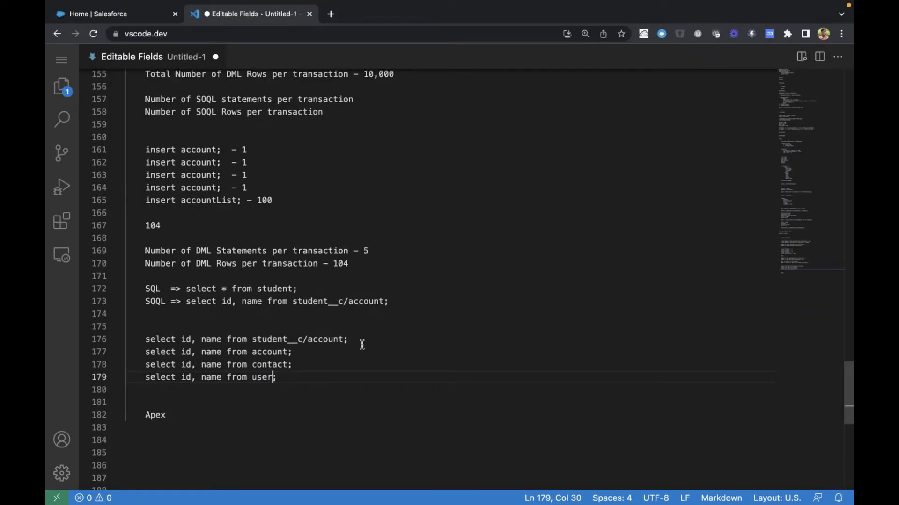
# Shorten the first copied query so that it reads "select id, name from student__c;"
pyautogui.click(150, 340)
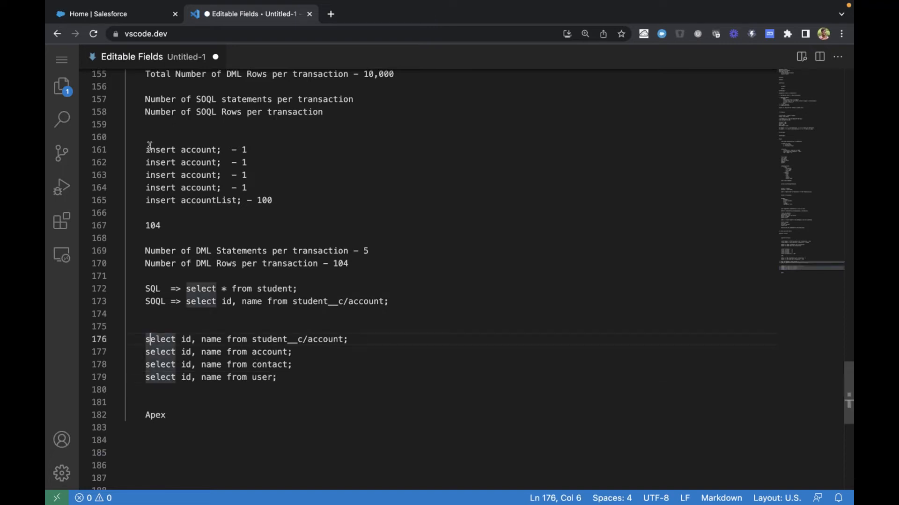
pyautogui.scroll(1, 230, 194)
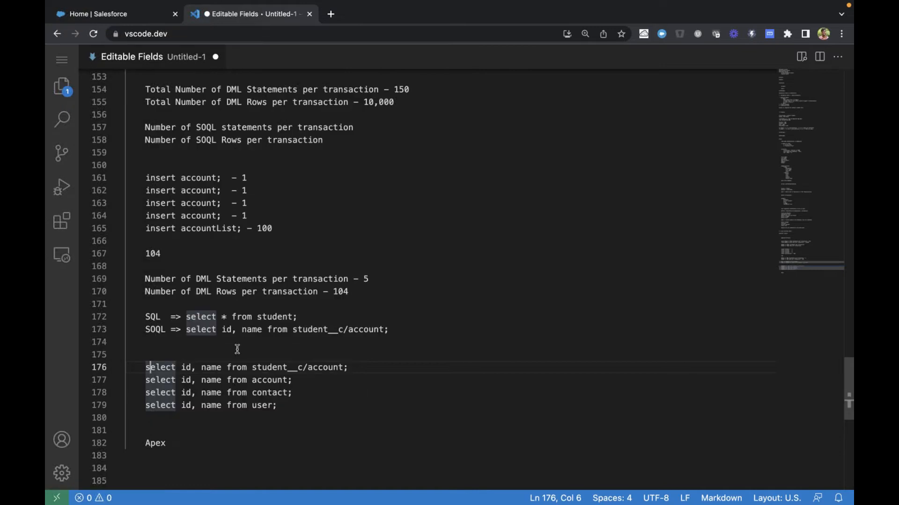
pyautogui.moveTo(147, 369); pyautogui.dragTo(361, 368)
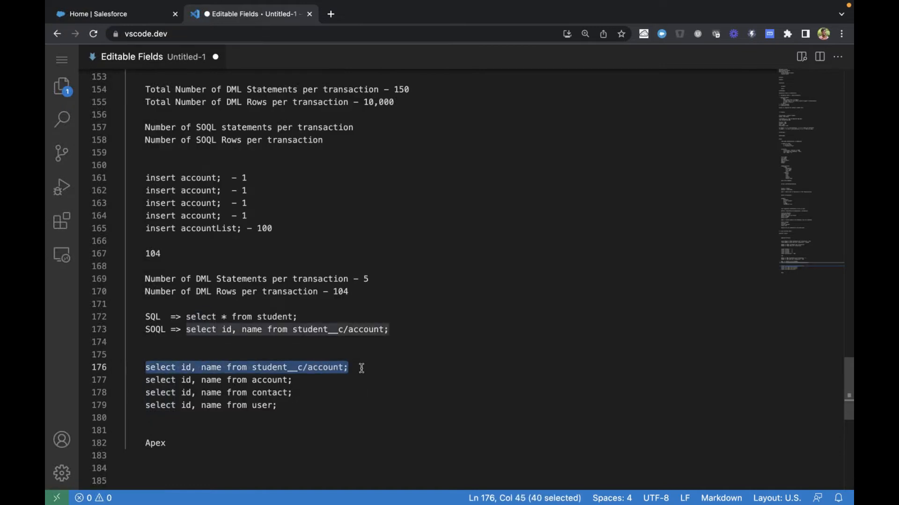
pyautogui.click(261, 380)
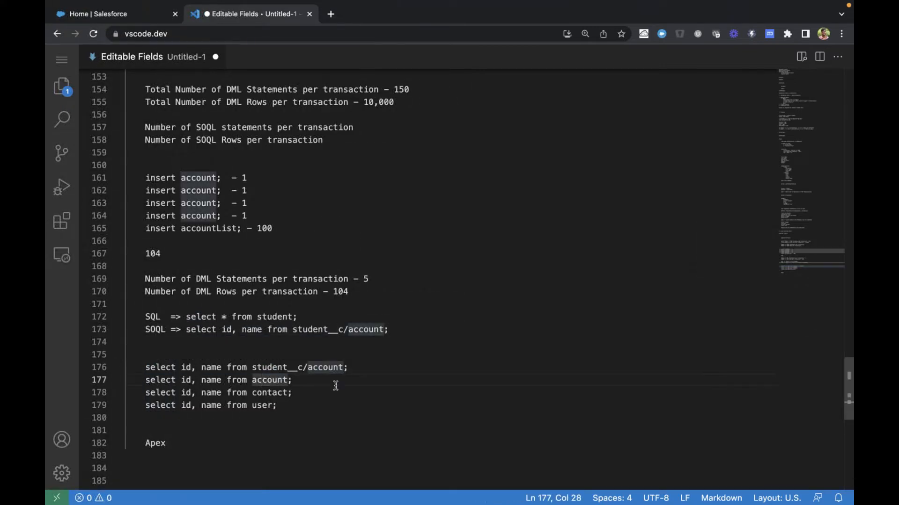
pyautogui.doubleClick(326, 365)
pyautogui.press('BackSpace')
pyautogui.press('BackSpace')
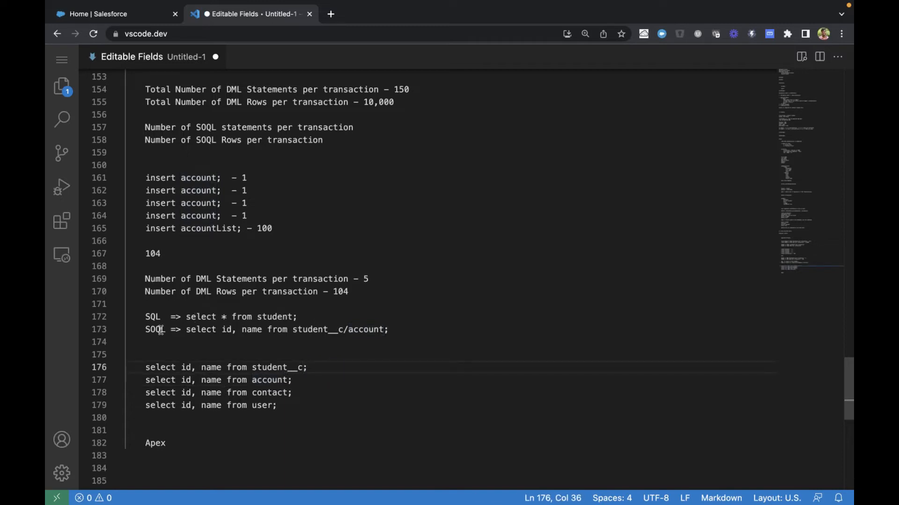
# Copy the two SOQL statements and rows per transaction lines below the four queries, and append "= 4" to the copied statements line
pyautogui.scroll(2, 212, 214)
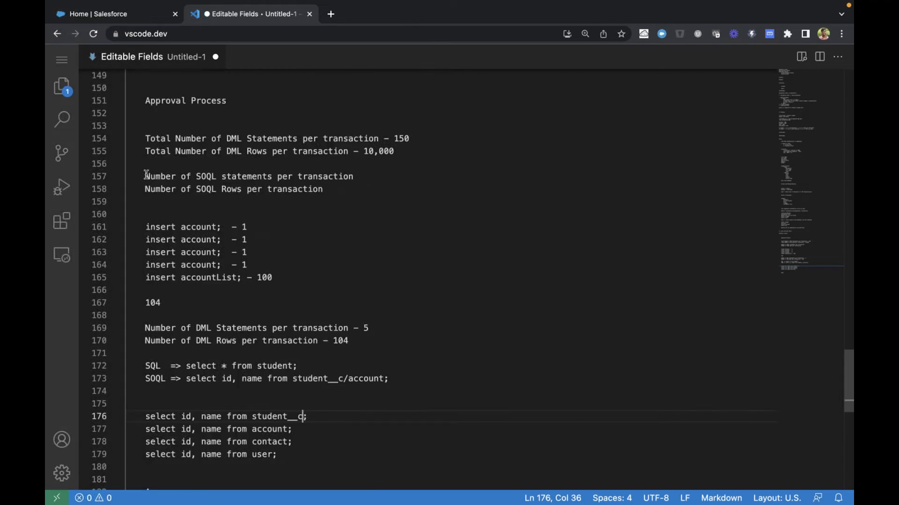
pyautogui.moveTo(142, 178); pyautogui.dragTo(337, 201)
pyautogui.press('super+c')
pyautogui.scroll(-3, 332, 262)
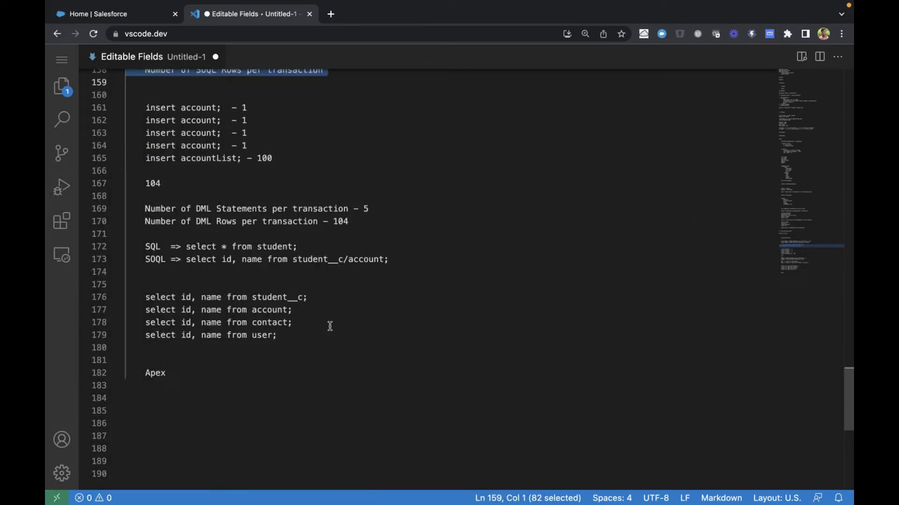
pyautogui.click(325, 333)
pyautogui.press('Return')
pyautogui.press('Return')
pyautogui.press('super+v')
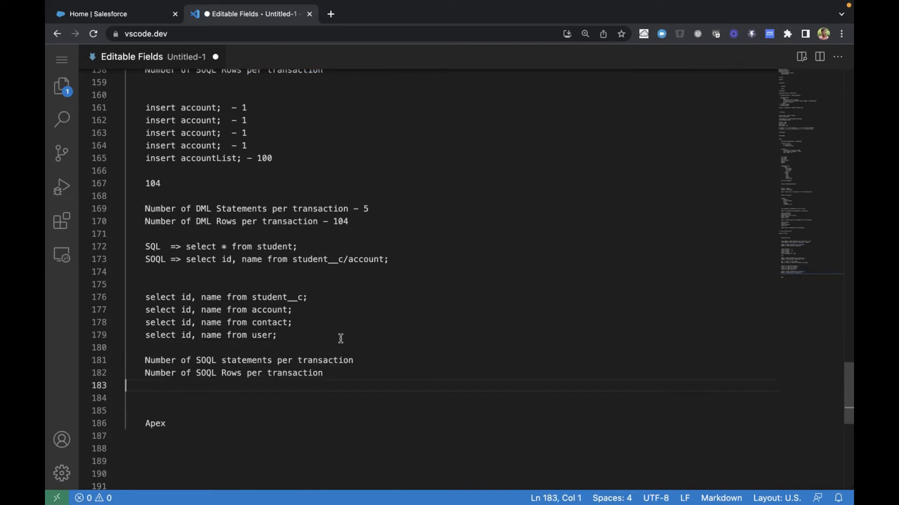
pyautogui.click(385, 359)
pyautogui.write('= 4')
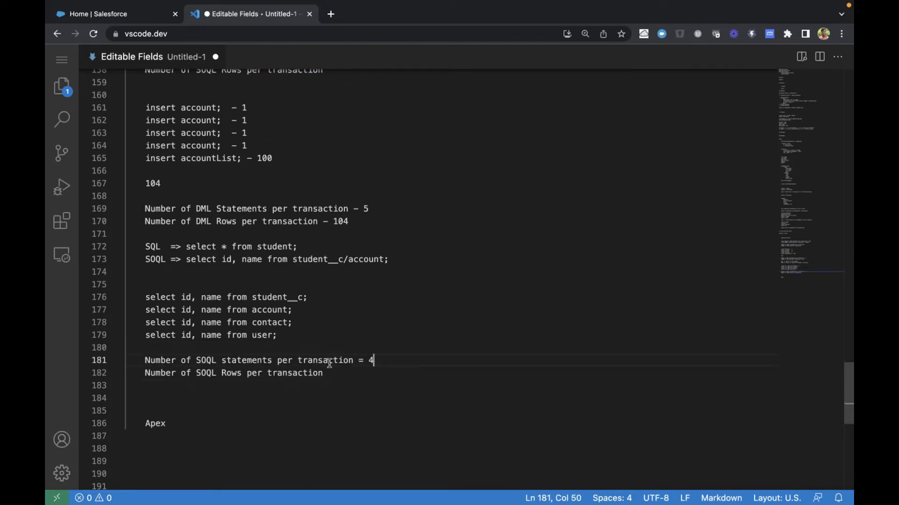
# Annotate the four select queries with row counts: "- 10" for student__c, "- 100" for account, "0" for contact and "- 1 record" for user
pyautogui.click(327, 298)
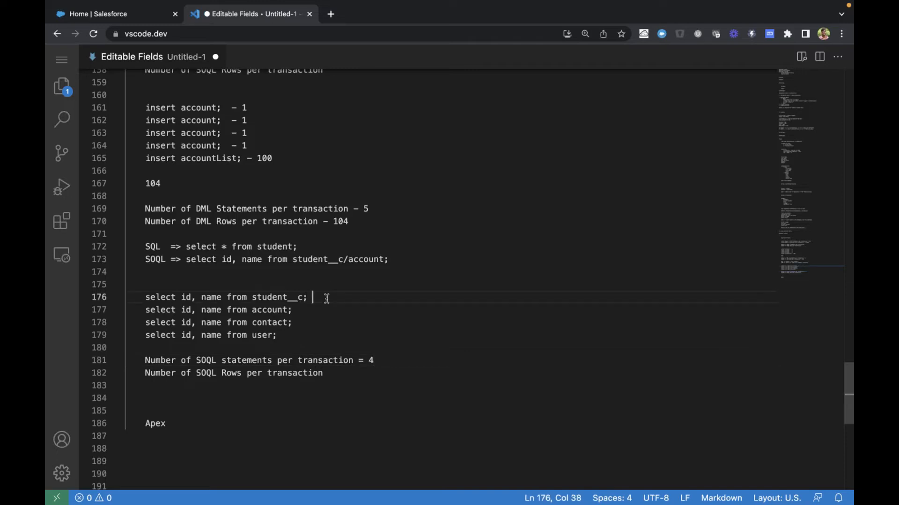
pyautogui.write('- 10')
pyautogui.moveTo(314, 323); pyautogui.dragTo(315, 311)
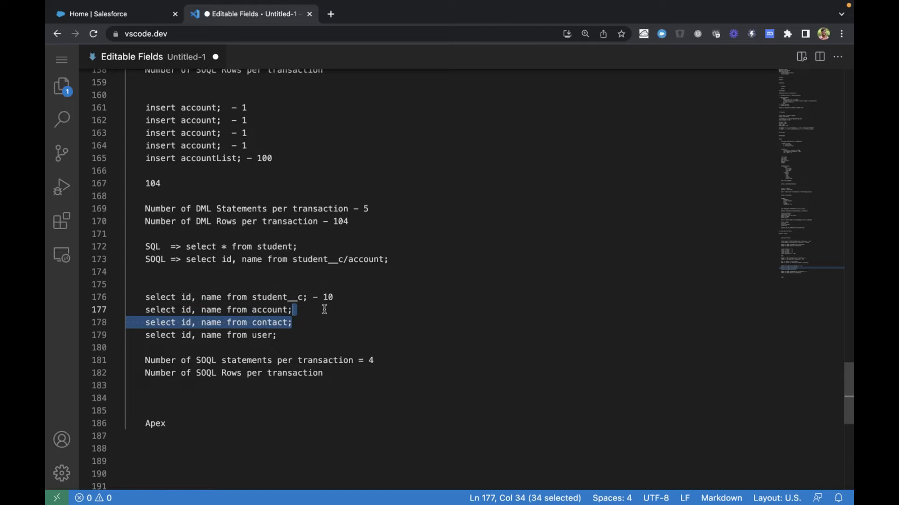
pyautogui.click(323, 310)
pyautogui.write('- 100')
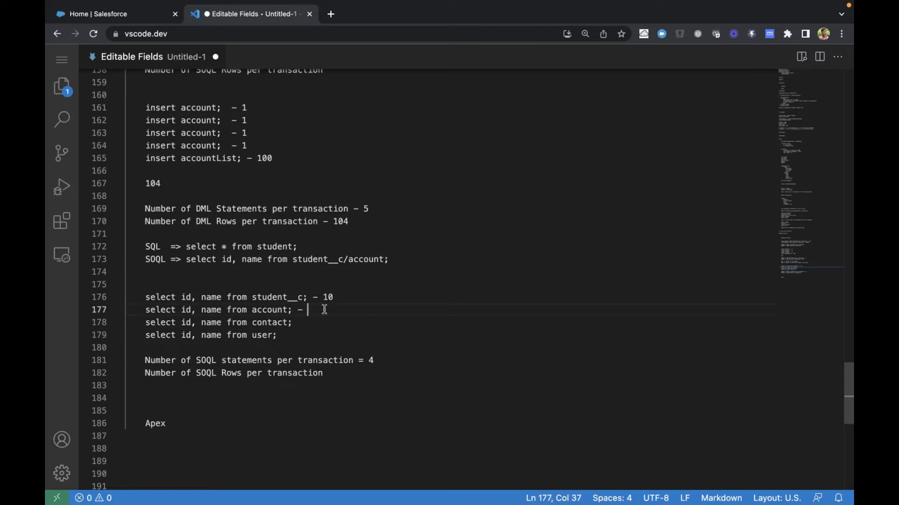
pyautogui.click(340, 319)
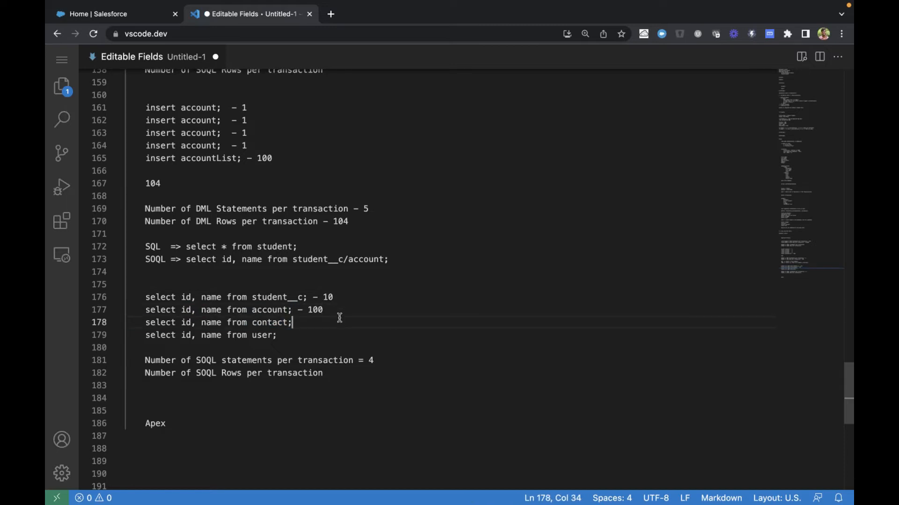
pyautogui.write('0')
pyautogui.click(322, 332)
pyautogui.write('- 1 record')
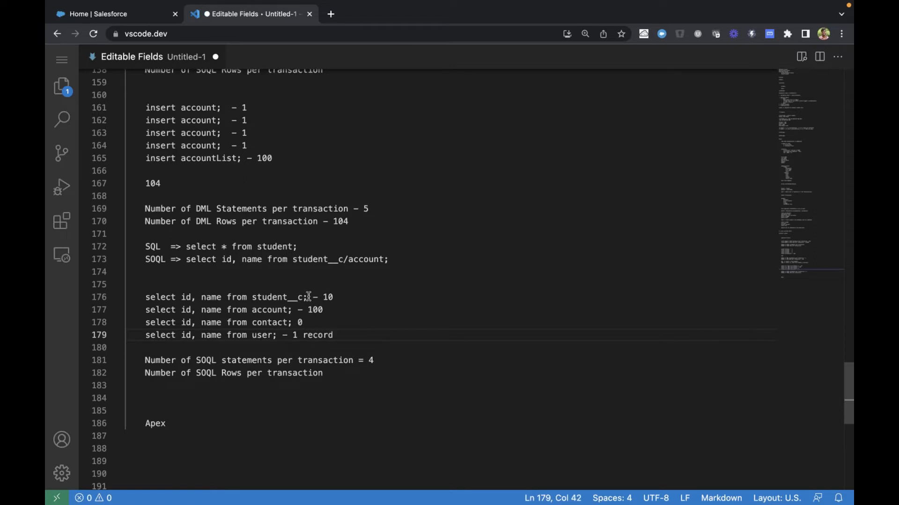
# Append "=> 111" to the copied "Number of SOQL Rows per transaction" line below the queries
pyautogui.click(316, 309)
pyautogui.click(359, 373)
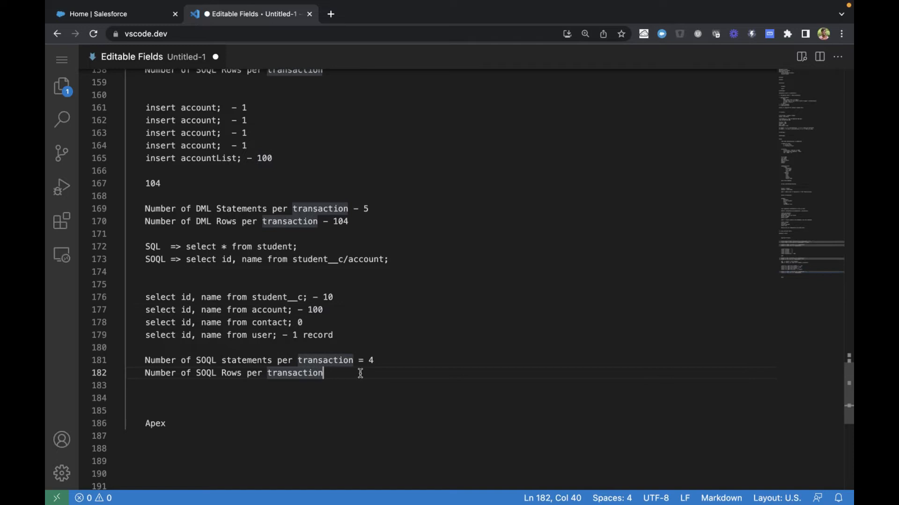
pyautogui.write('111')
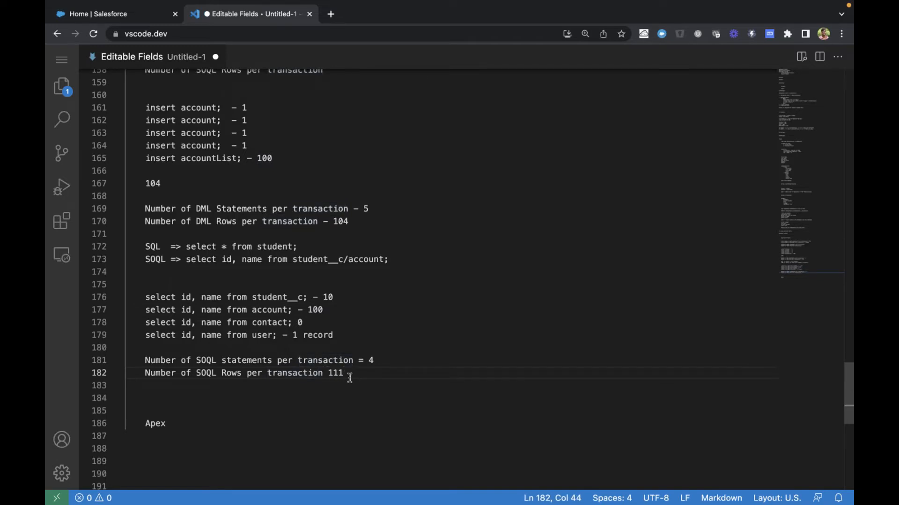
pyautogui.click(328, 373)
pyautogui.write('=>')
# Append the limit "- 100" to the original "Number of SOQL statements per transaction" line under the DML totals
pyautogui.moveTo(144, 360); pyautogui.dragTo(328, 388)
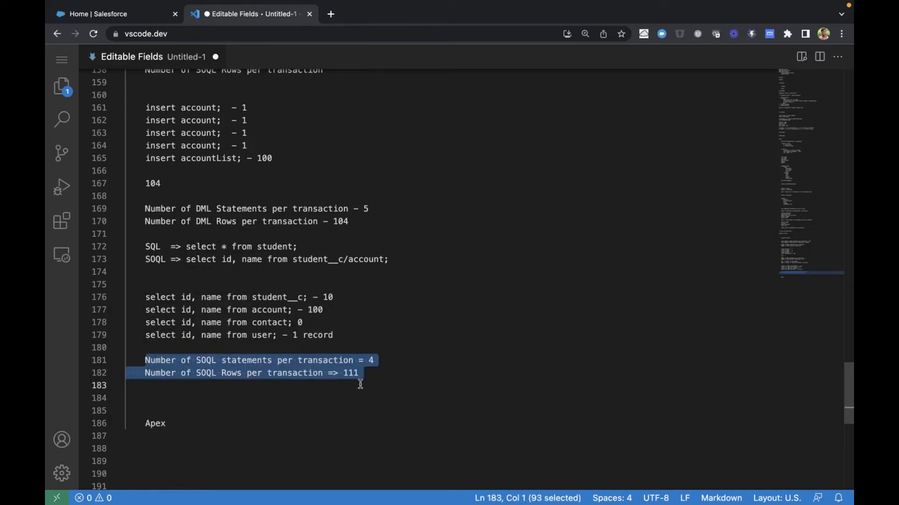
pyautogui.scroll(3, 361, 384)
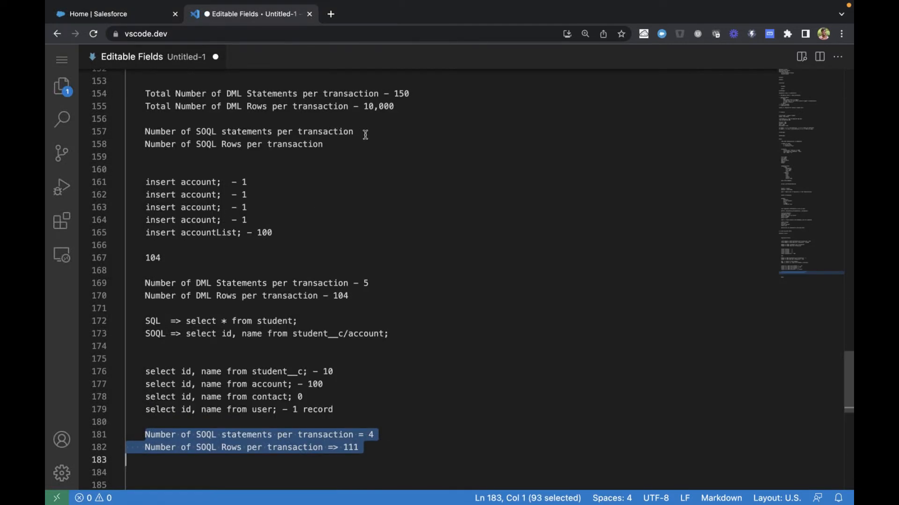
pyautogui.click(361, 132)
pyautogui.write('- 100')
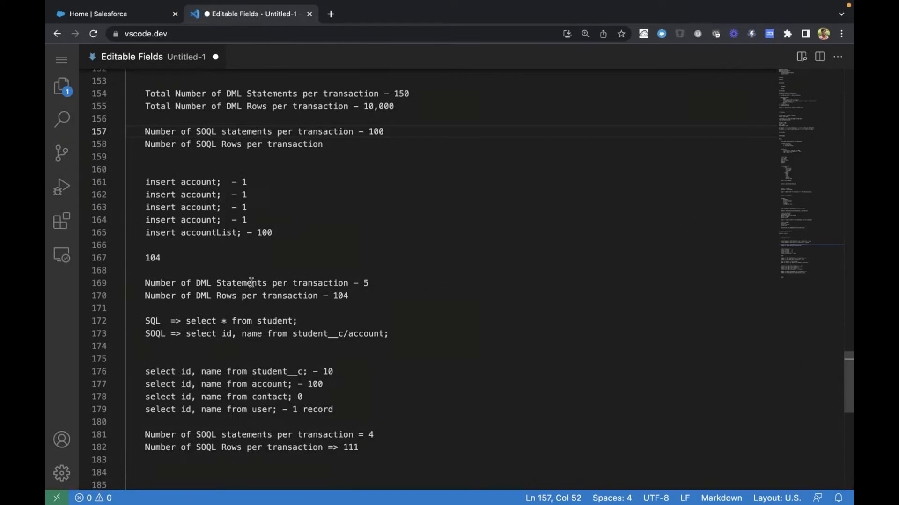
# Append the limit "- 50,000" to the original "Number of SOQL Rows per transaction" line
pyautogui.click(144, 368)
pyautogui.keyDown('shift'); pyautogui.click(338, 371); pyautogui.keyUp('shift')
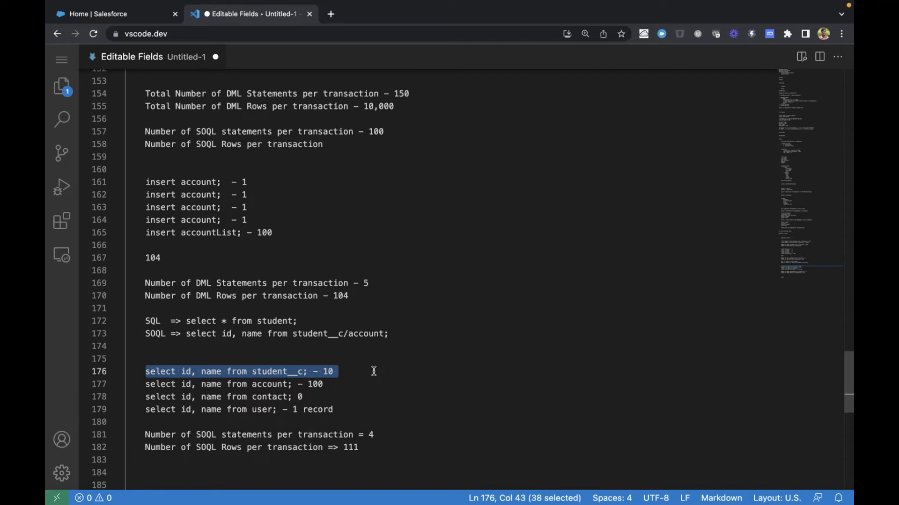
pyautogui.click(353, 144)
pyautogui.write('- ')
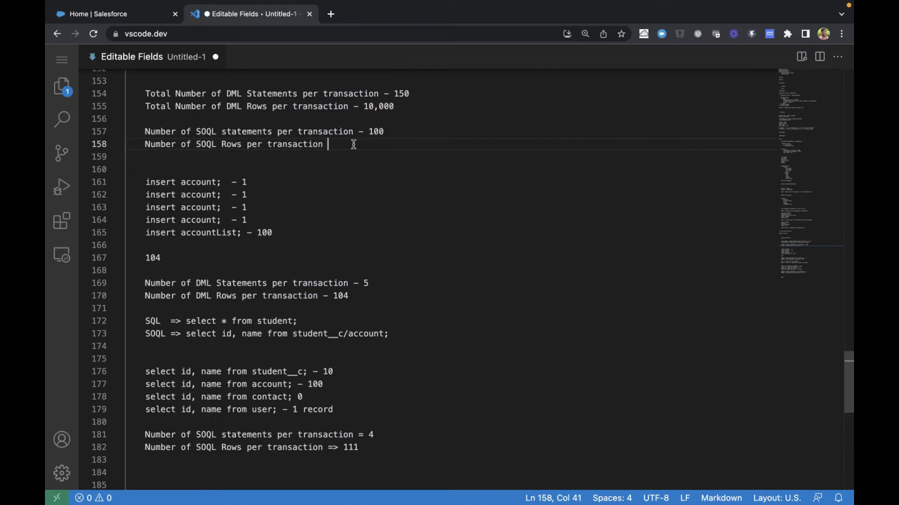
pyautogui.write('50,000')
# Review the DML and SOQL limit lines under Governor Limits together with the example statements below them
pyautogui.scroll(-1, 353, 144)
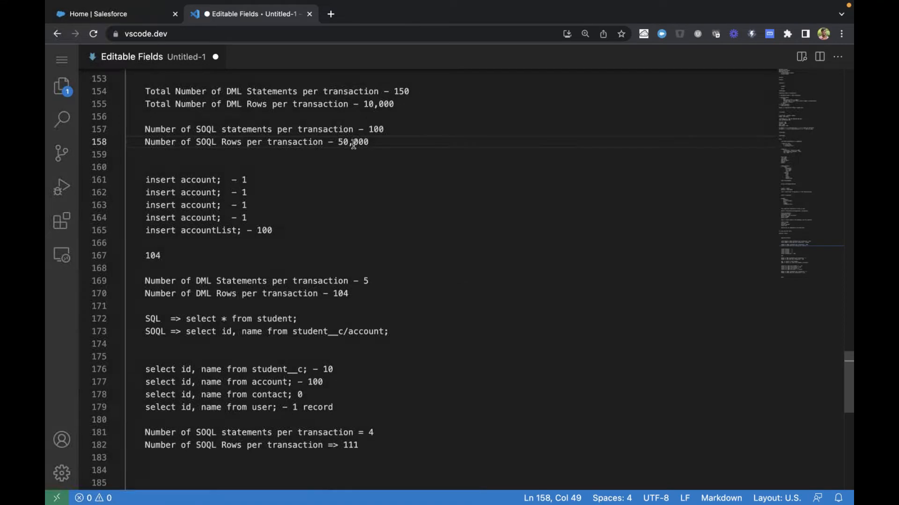
pyautogui.scroll(2, 353, 145)
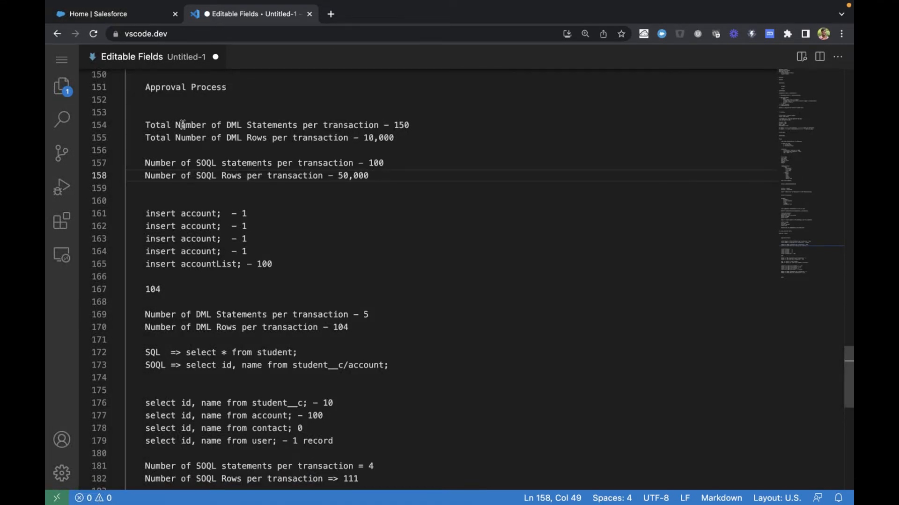
pyautogui.moveTo(145, 124); pyautogui.dragTo(375, 179)
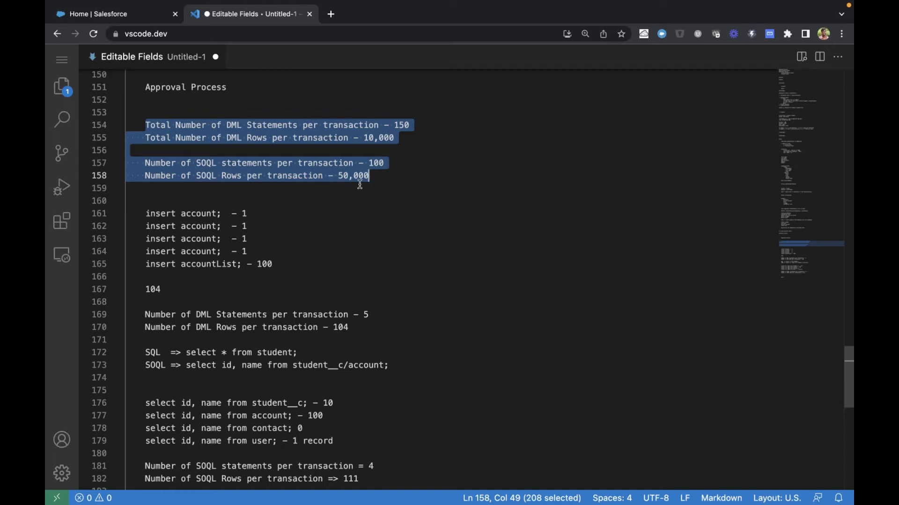
pyautogui.click(360, 184)
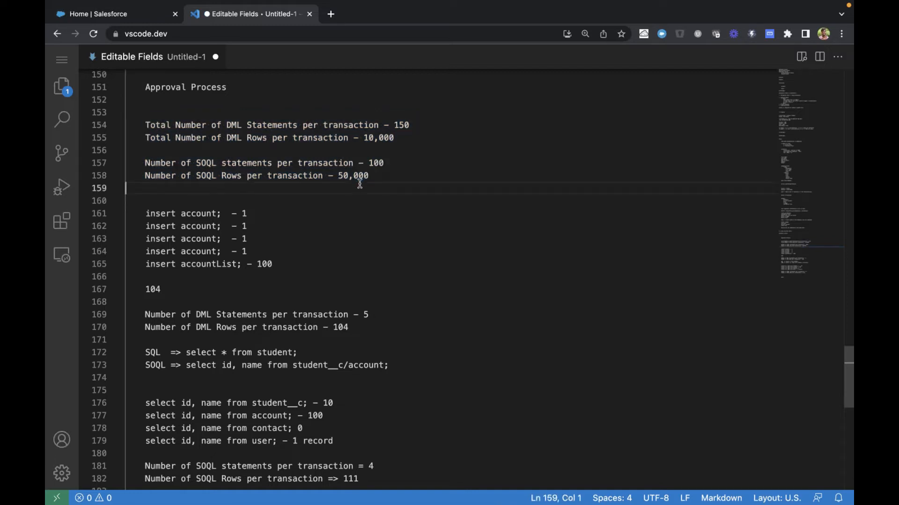
pyautogui.scroll(8, 360, 184)
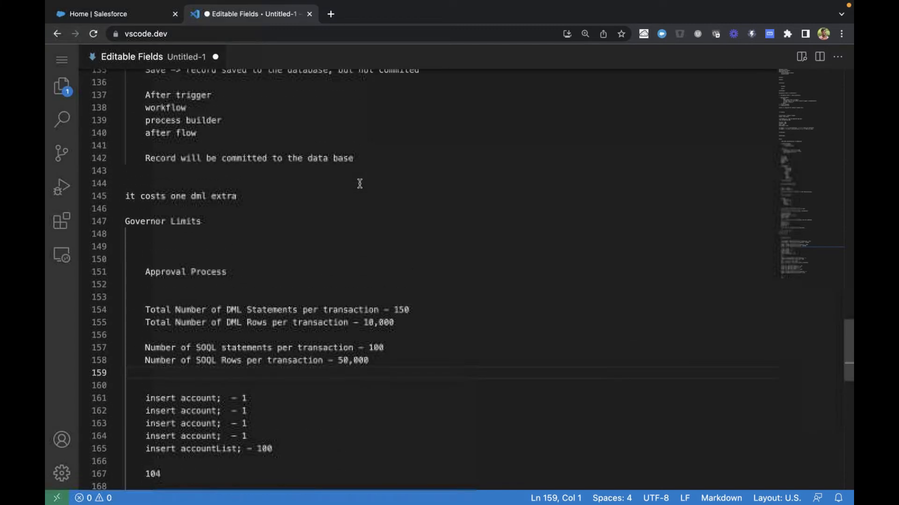
pyautogui.scroll(-9, 360, 184)
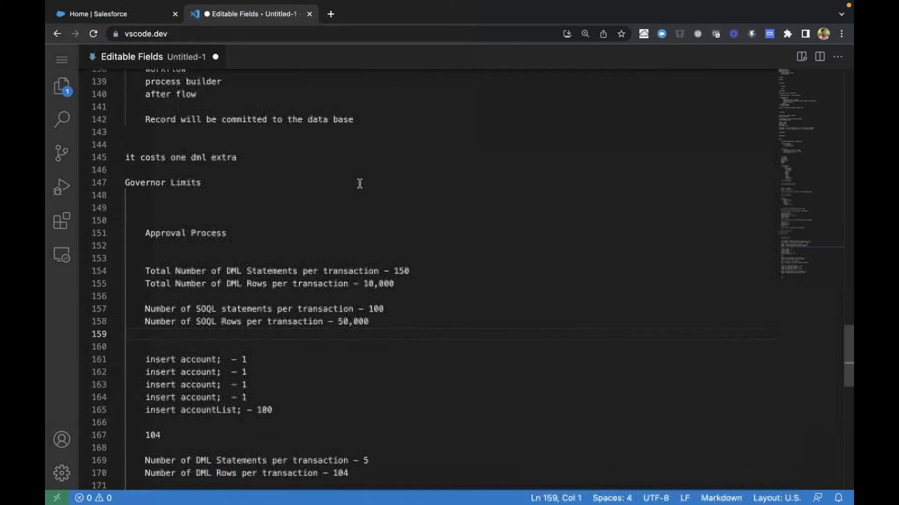
pyautogui.scroll(-4, 360, 184)
pyautogui.scroll(10, 360, 184)
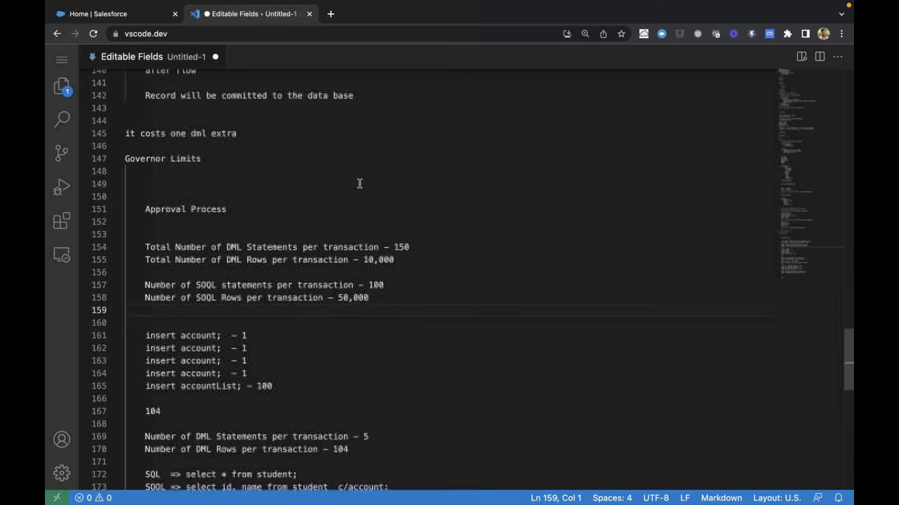
pyautogui.scroll(-5, 360, 184)
pyautogui.scroll(-2, 360, 184)
pyautogui.scroll(1, 359, 181)
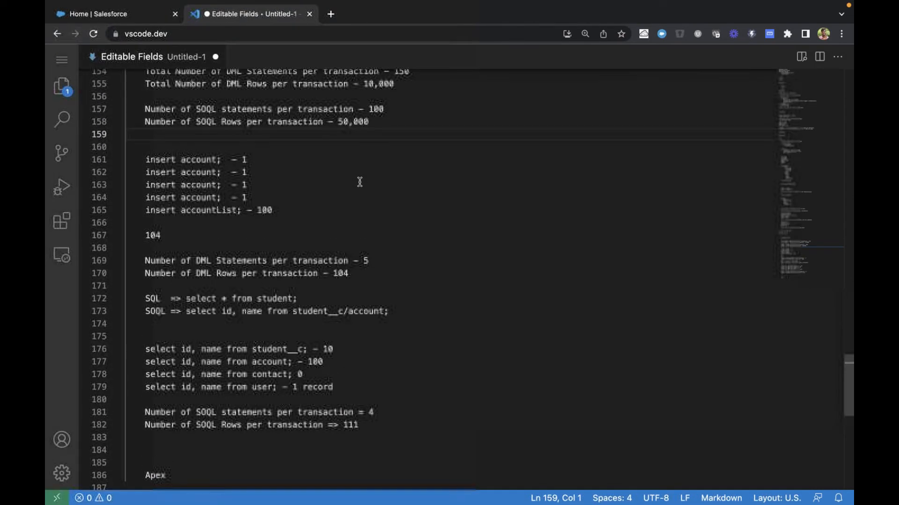
# Switch to the Salesforce Setup page and search the setup items for "flow"
pyautogui.click(836, 465)
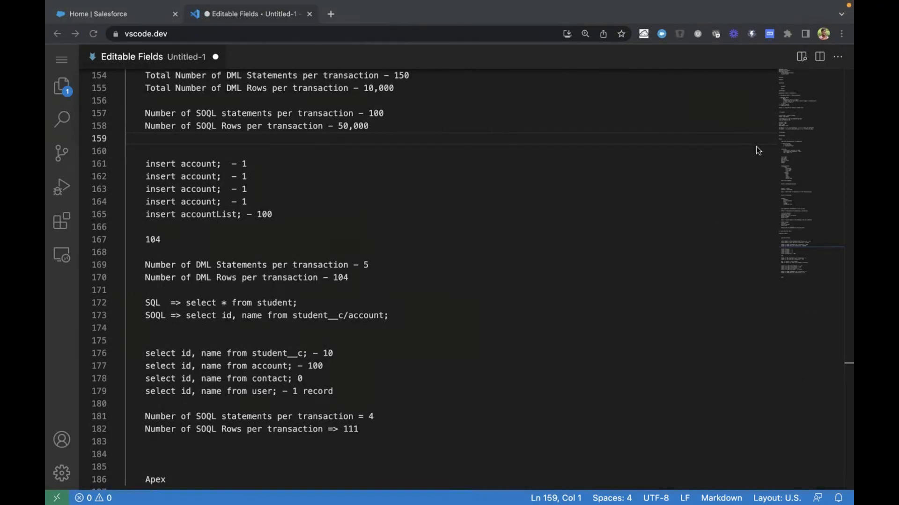
pyautogui.click(587, 247)
pyautogui.click(140, 18)
pyautogui.click(147, 118)
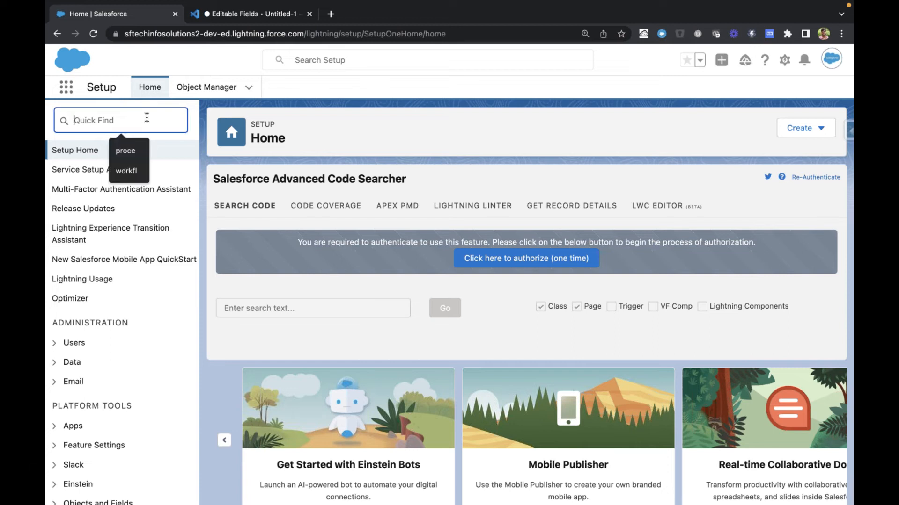
pyautogui.write('flow')
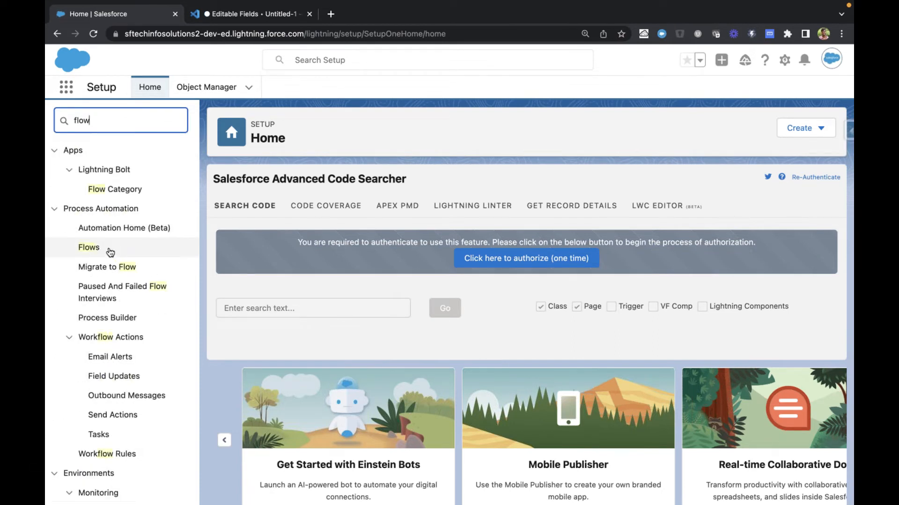
# Open the Flows list, sort it by last modified date, and create a new Record-Triggered Flow
pyautogui.click(110, 253)
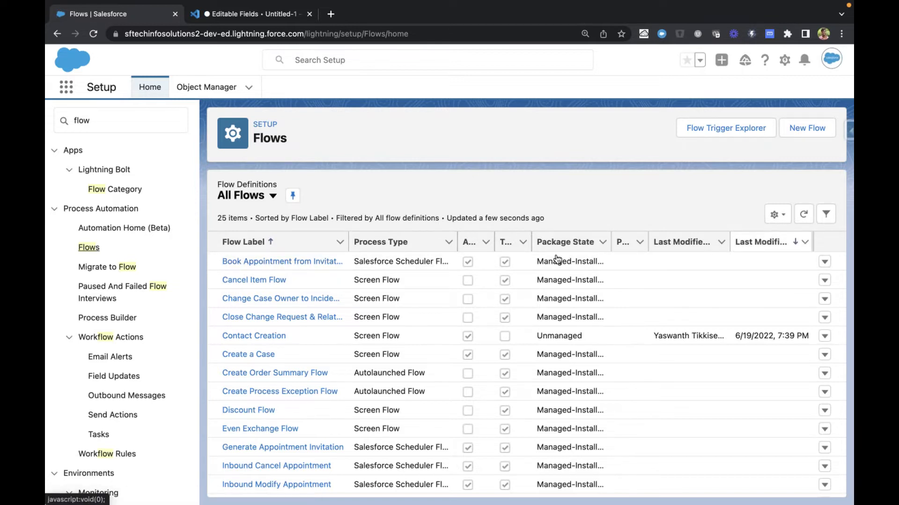
pyautogui.click(773, 247)
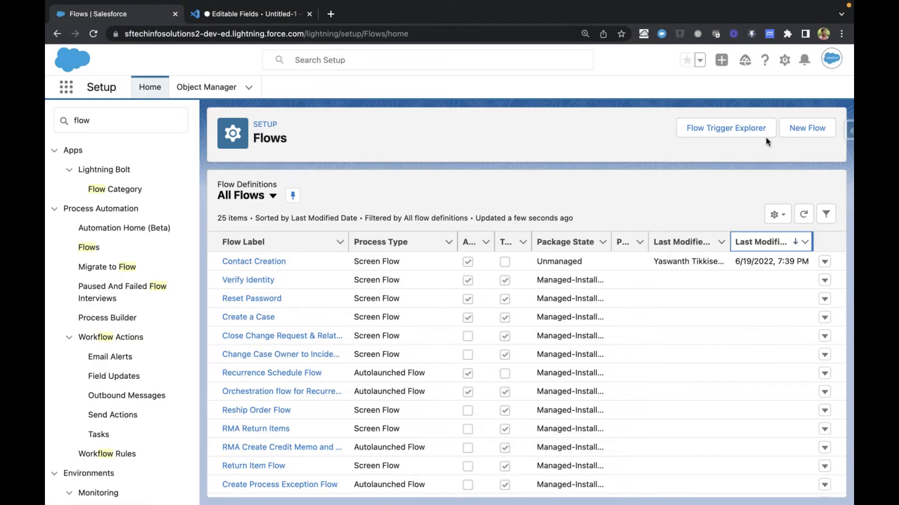
pyautogui.click(809, 128)
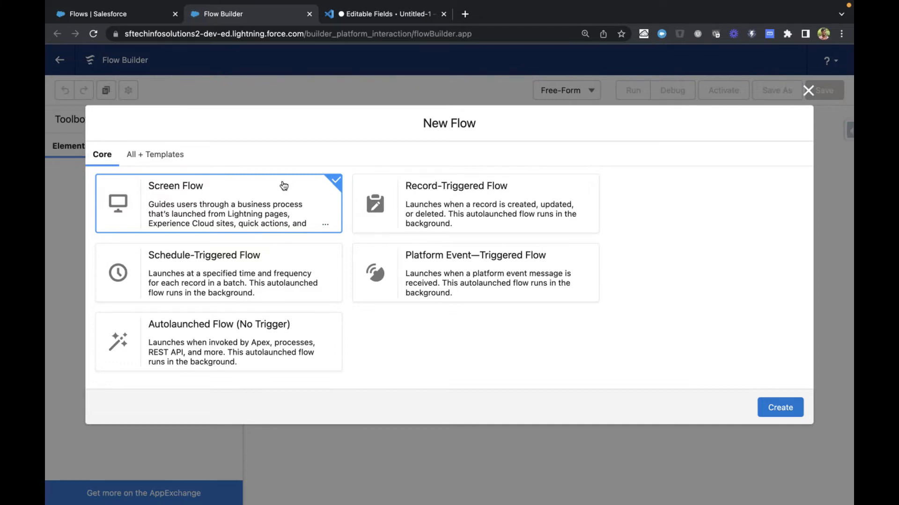
pyautogui.click(466, 203)
pyautogui.click(777, 405)
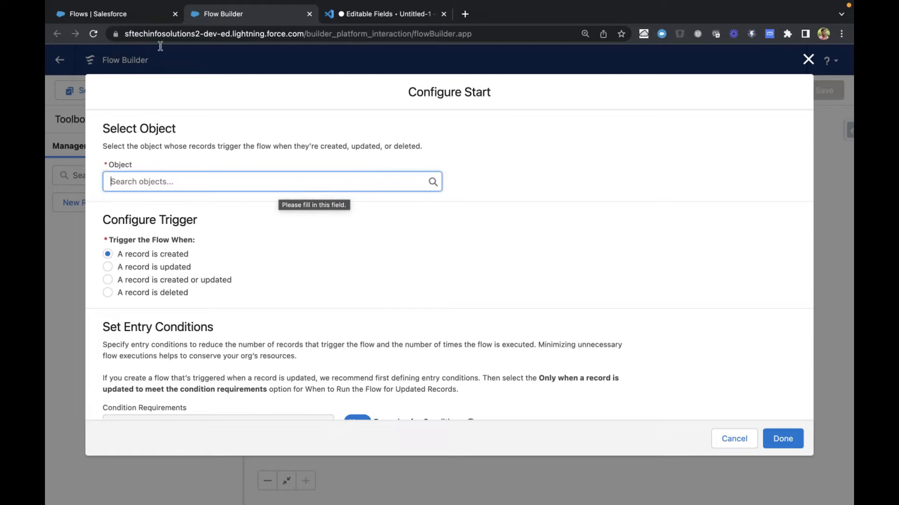
# Return to the Salesforce Setup page, search the apps for "sales" and open the Sales Rep app
pyautogui.click(112, 14)
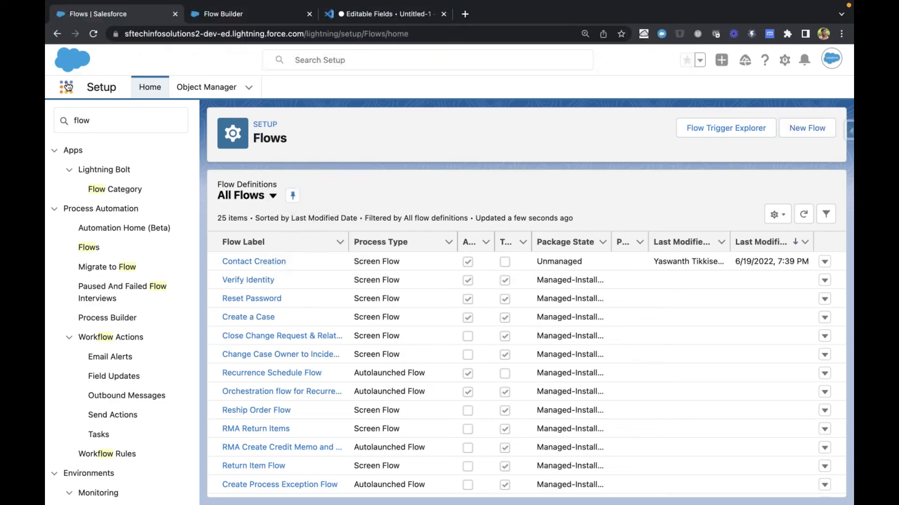
pyautogui.click(66, 87)
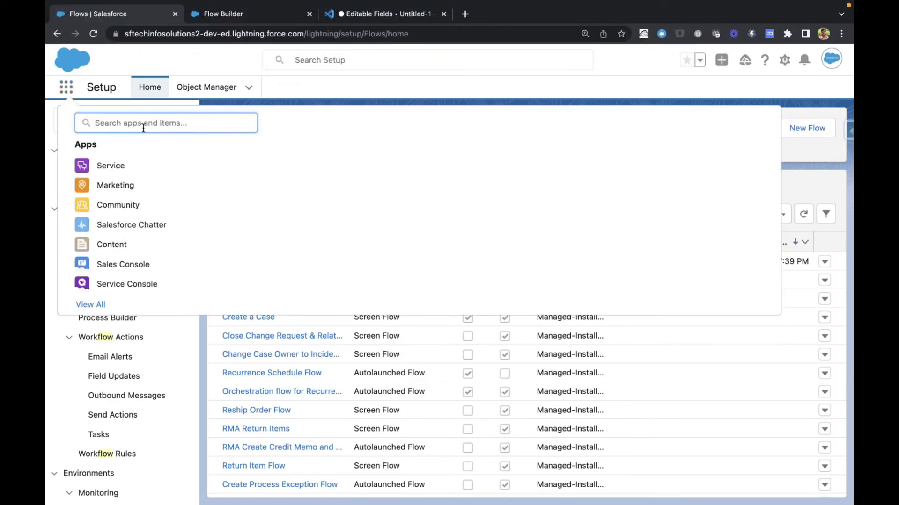
pyautogui.write('sales')
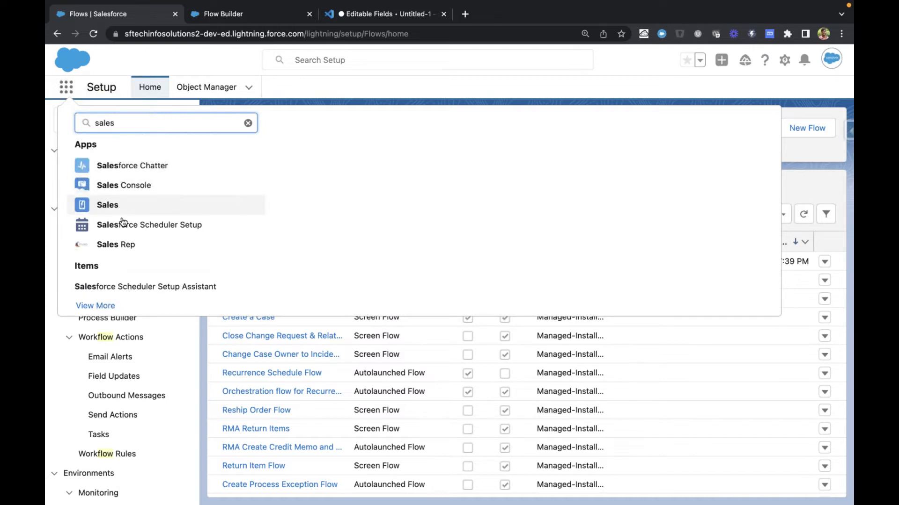
pyautogui.click(114, 244)
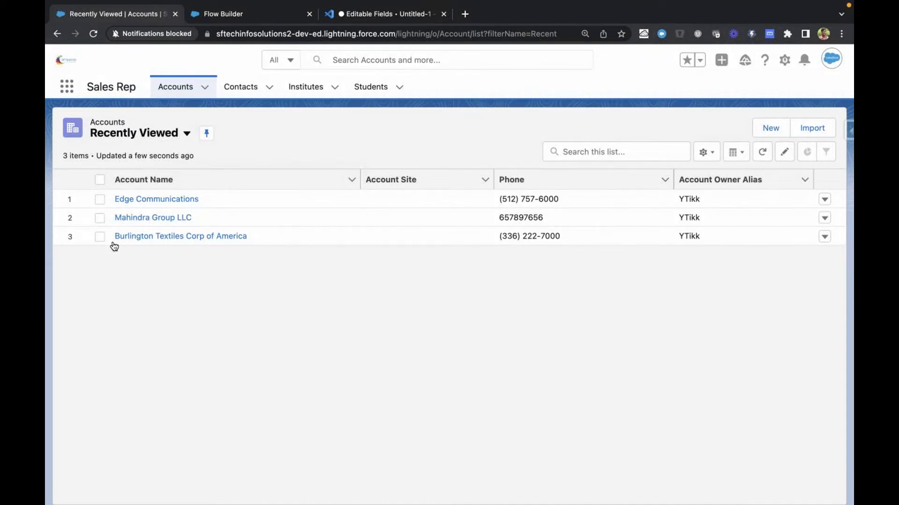
# Start a new Student record with the Non-Scholar record type
pyautogui.click(375, 88)
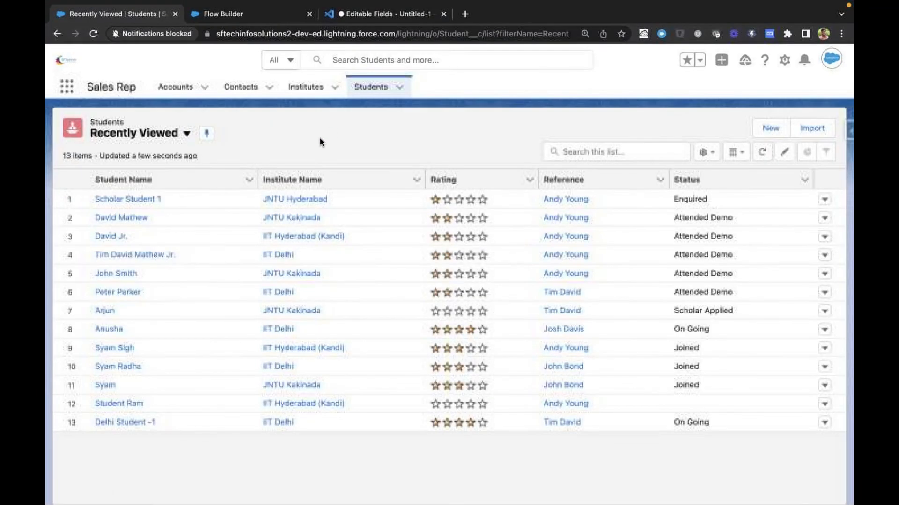
pyautogui.click(774, 130)
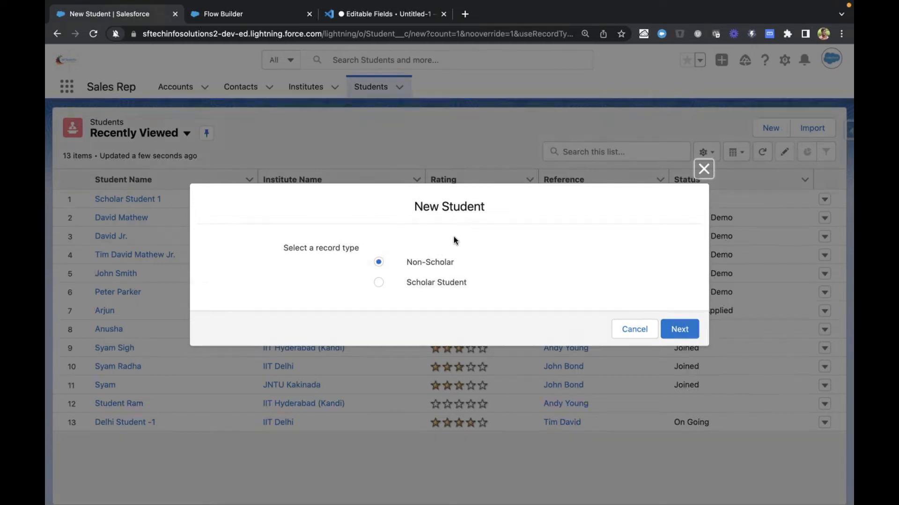
pyautogui.press('Return')
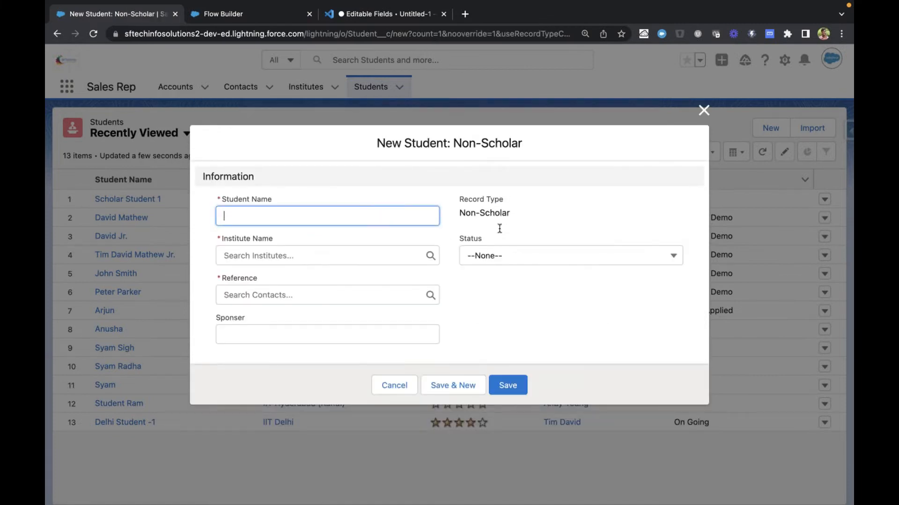
# Examine the available Status options in the New Student: Non-Scholar form without choosing one
pyautogui.click(322, 337)
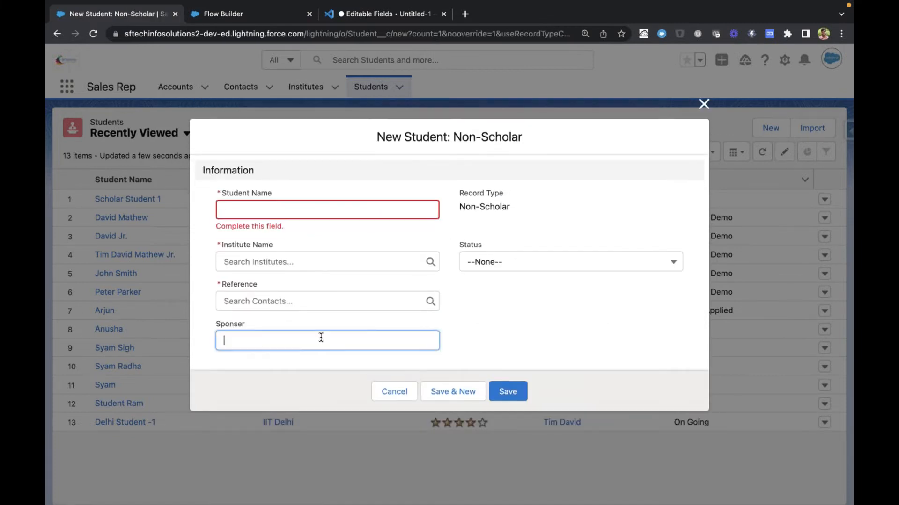
pyautogui.click(513, 263)
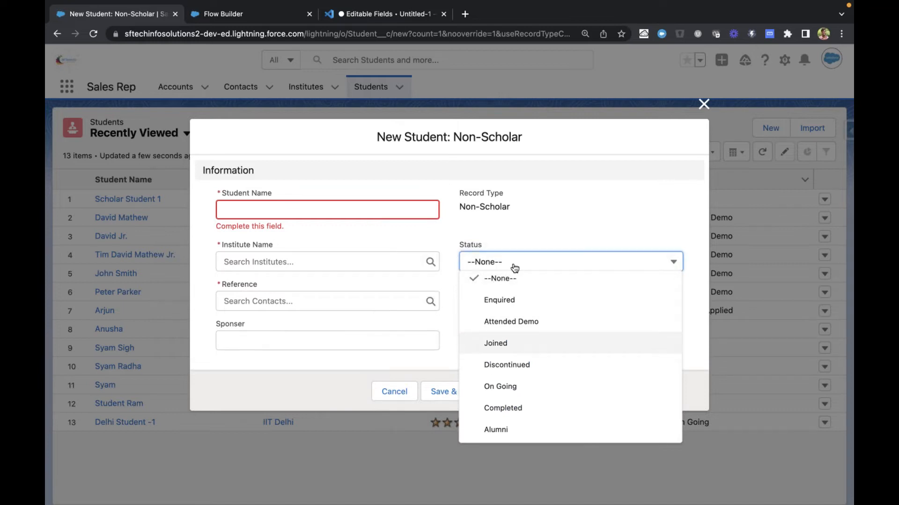
pyautogui.press('Down')
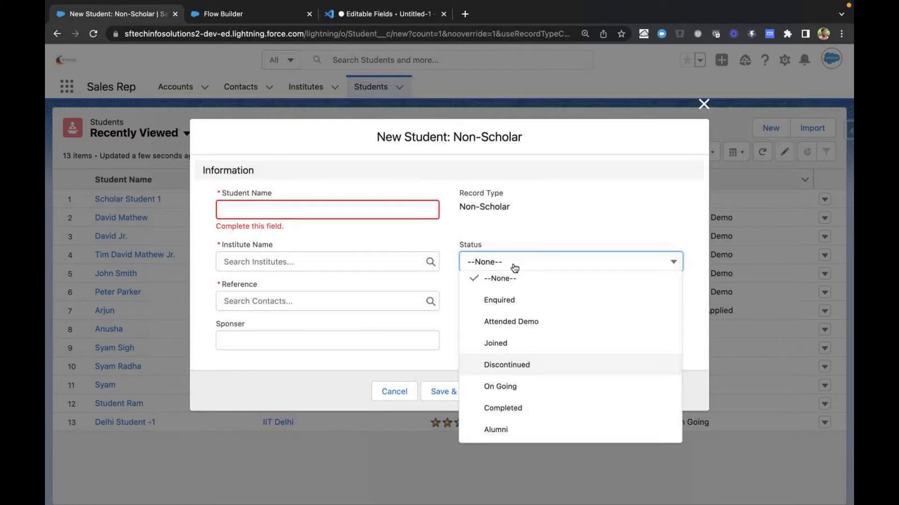
pyautogui.click(567, 204)
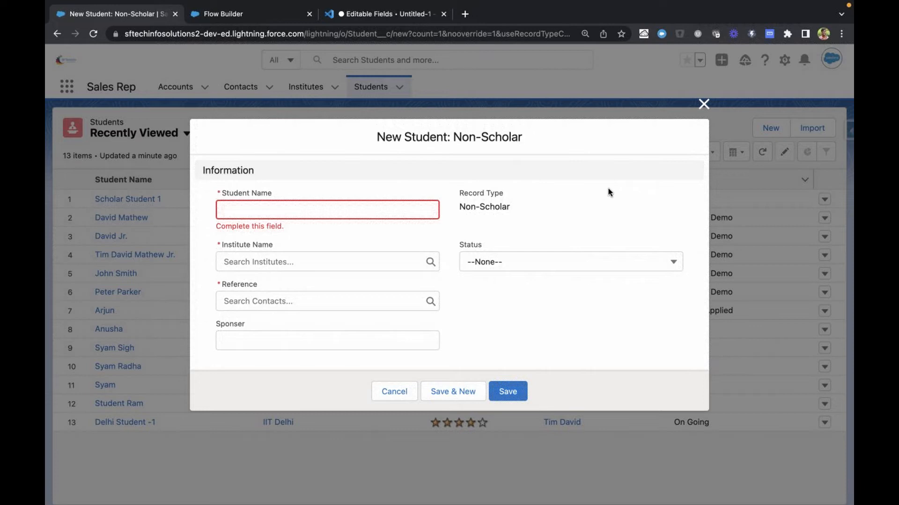
pyautogui.click(565, 269)
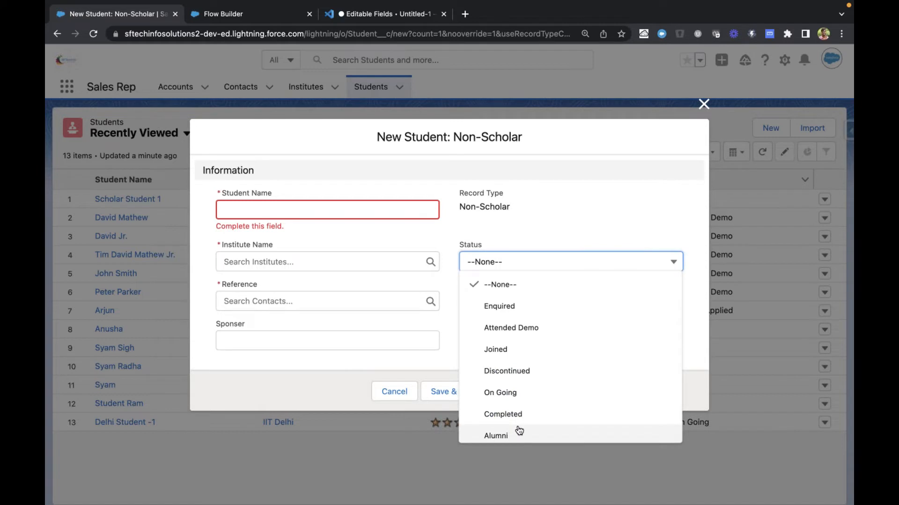
pyautogui.scroll(-1, 520, 429)
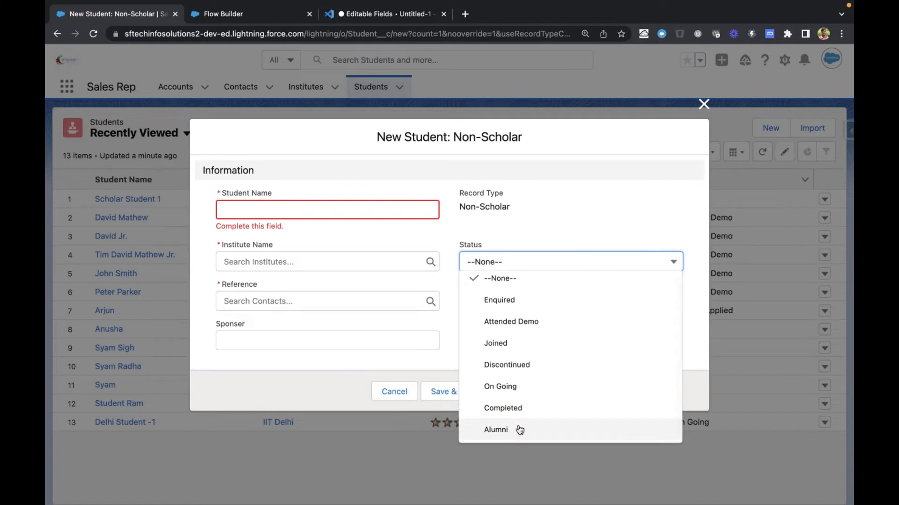
pyautogui.click(530, 209)
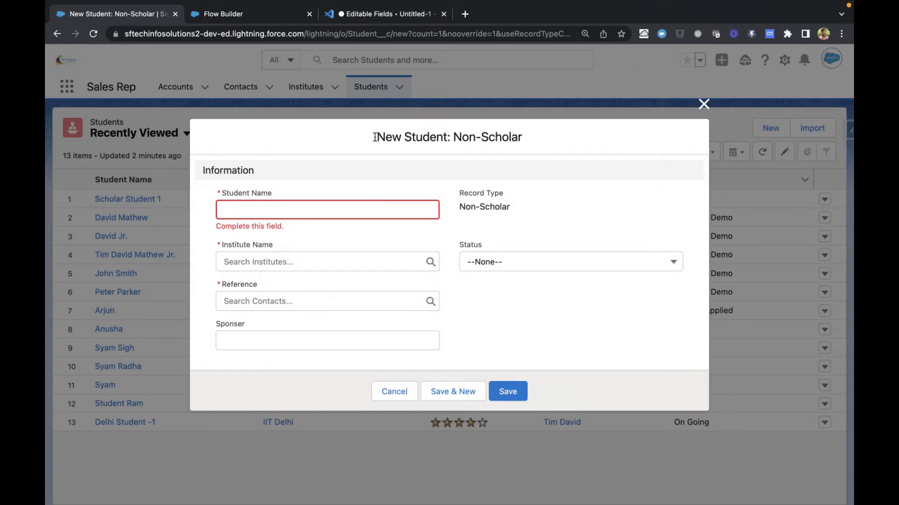
# Compare the New Student: Non-Scholar form with the trigger options in the flow's Configure Start dialog
pyautogui.moveTo(375, 137); pyautogui.dragTo(552, 150)
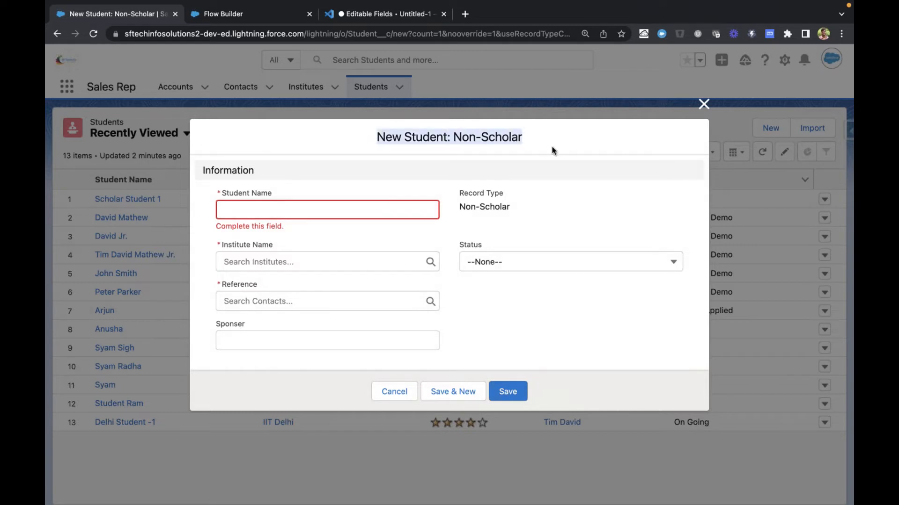
pyautogui.click(223, 11)
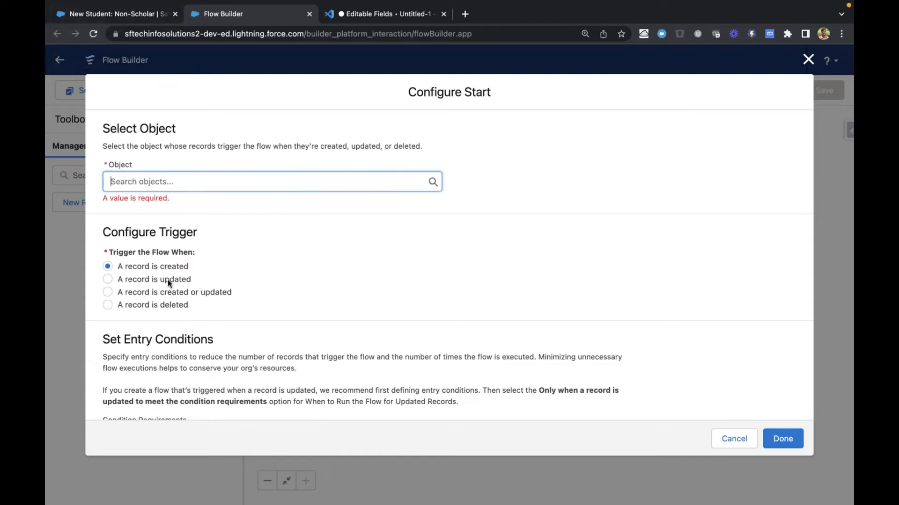
pyautogui.click(130, 14)
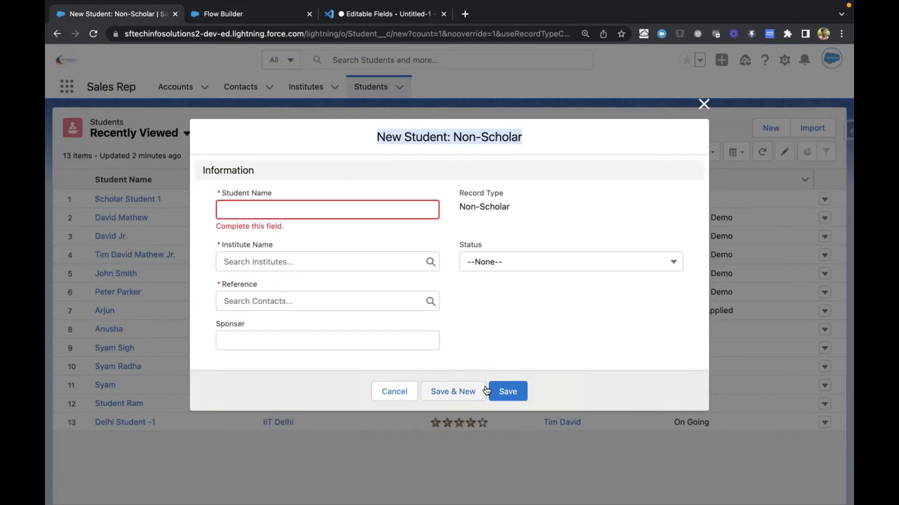
pyautogui.click(462, 333)
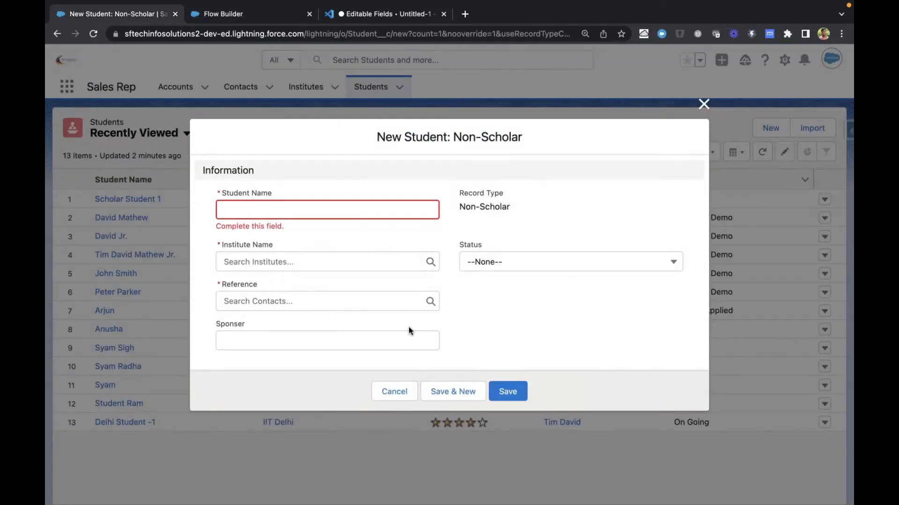
# In Flow Builder, set Student as the object whose records trigger the flow
pyautogui.click(251, 15)
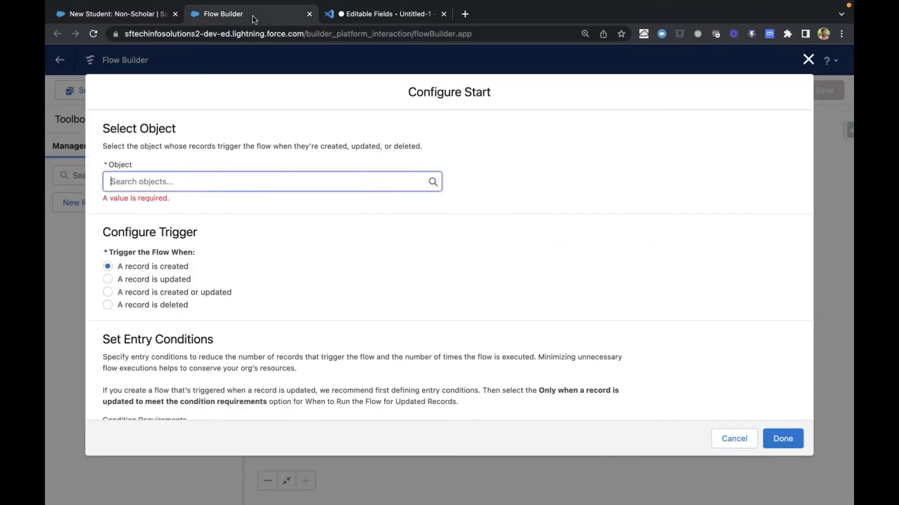
pyautogui.click(278, 184)
pyautogui.write('st')
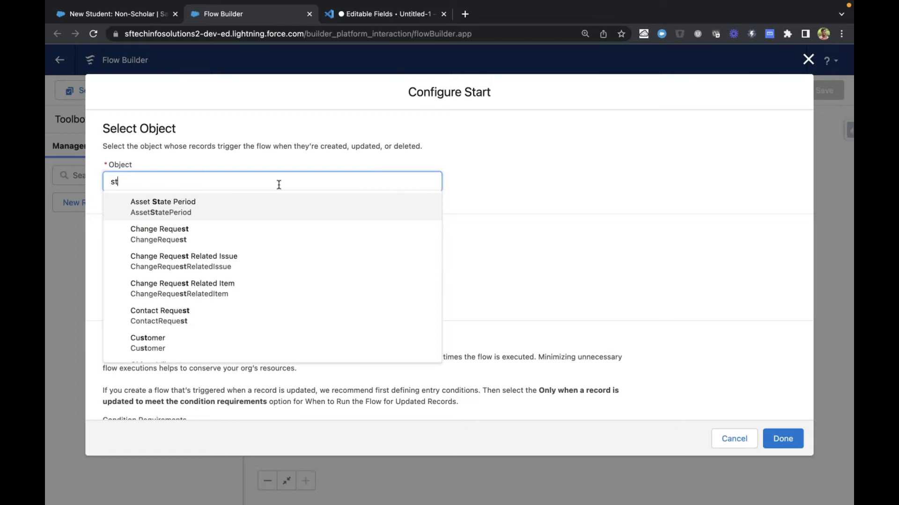
pyautogui.write('ude')
pyautogui.click(276, 216)
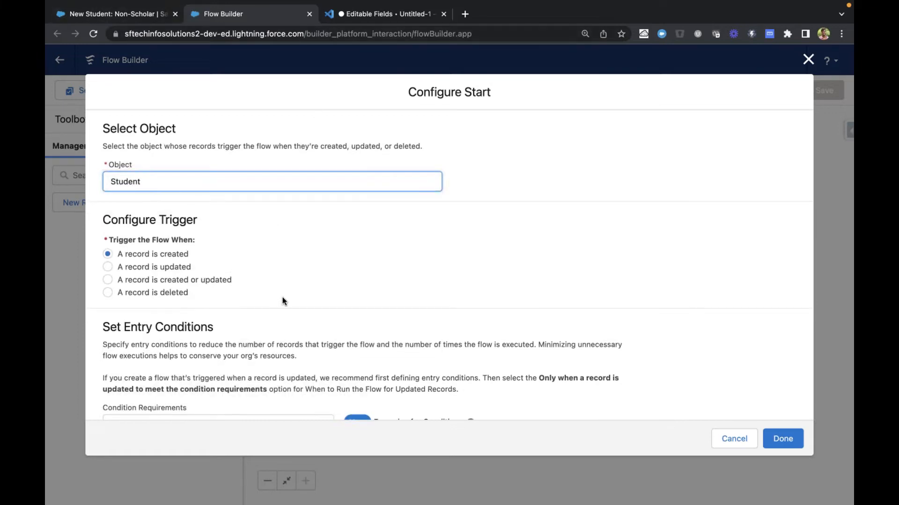
# Review the trigger, Set Entry Conditions and "Optimize the Flow for" options in the flow's start configuration
pyautogui.scroll(-1, 283, 301)
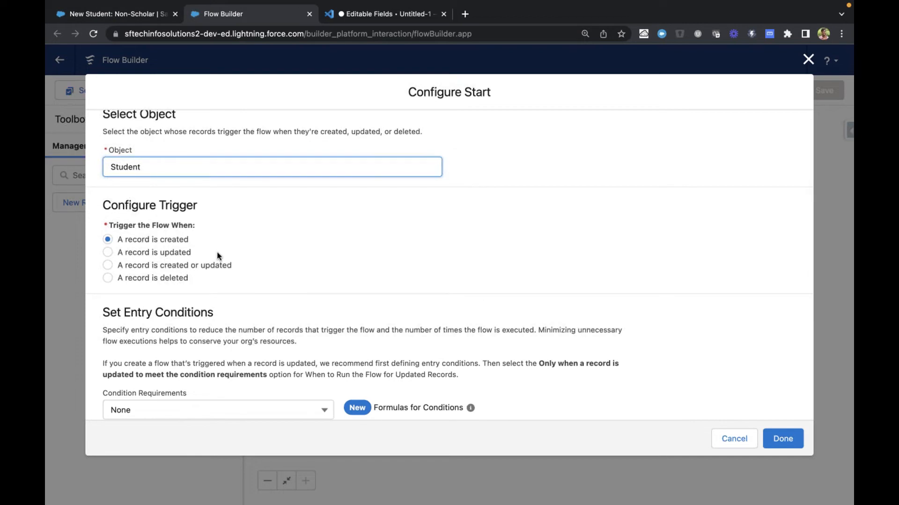
pyautogui.scroll(-5, 218, 255)
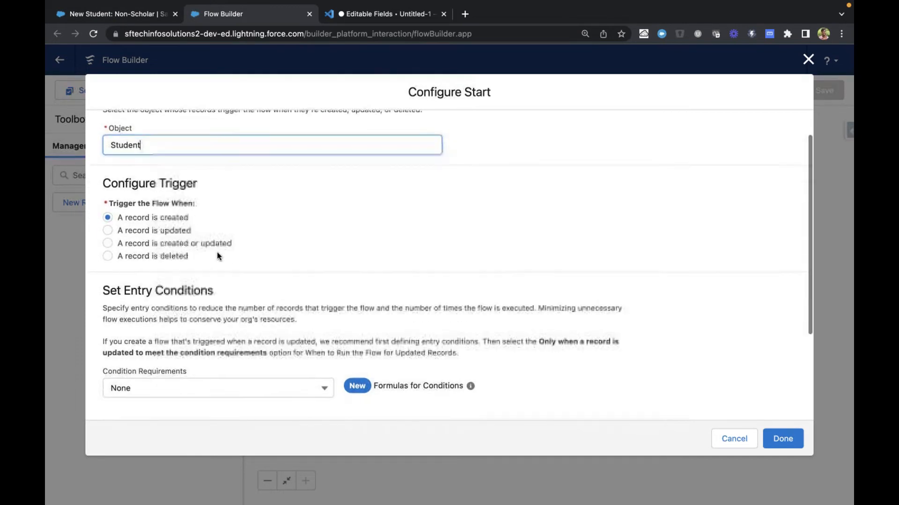
pyautogui.scroll(-2, 217, 253)
pyautogui.moveTo(104, 190); pyautogui.dragTo(246, 190)
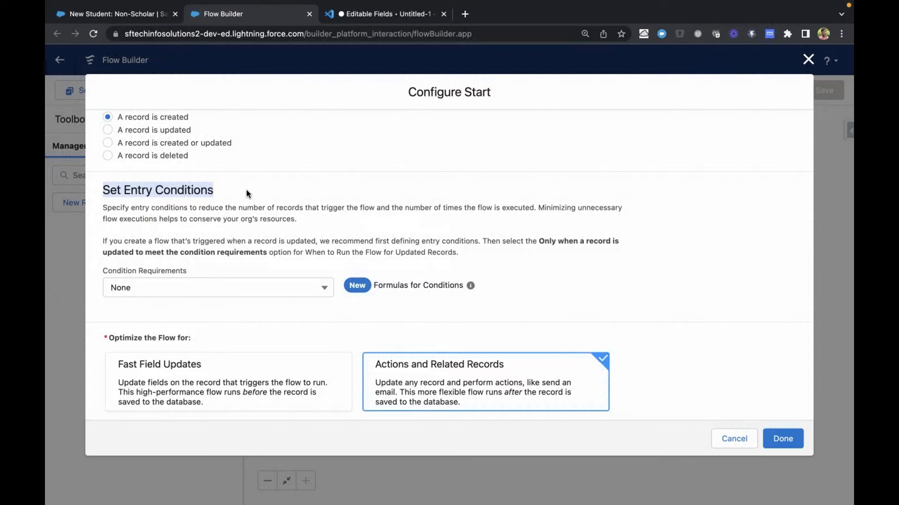
pyautogui.click(196, 192)
pyautogui.scroll(-1, 191, 189)
pyautogui.scroll(-1, 190, 190)
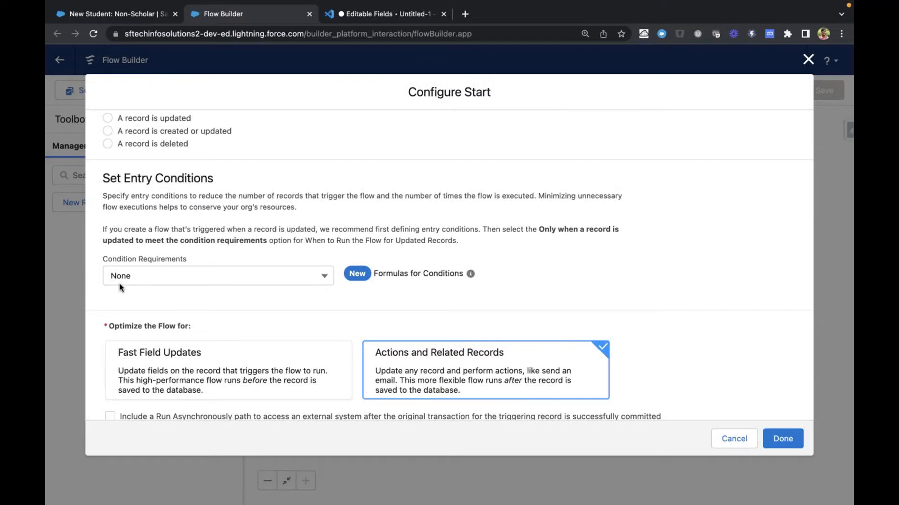
pyautogui.scroll(-1, 198, 205)
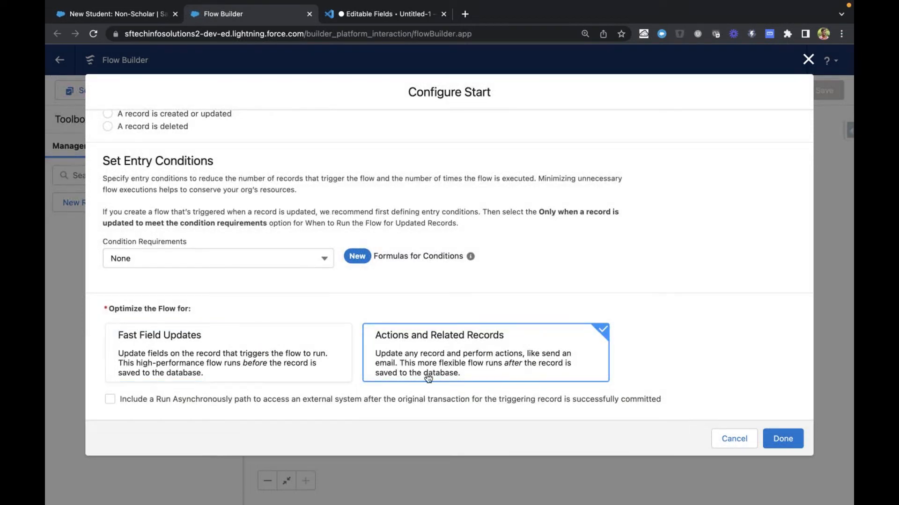
# Switch to the VS Code notes and review the "Before: field/value pre-population, validations" line in the order of execution section
pyautogui.click(379, 15)
pyautogui.scroll(10, 337, 264)
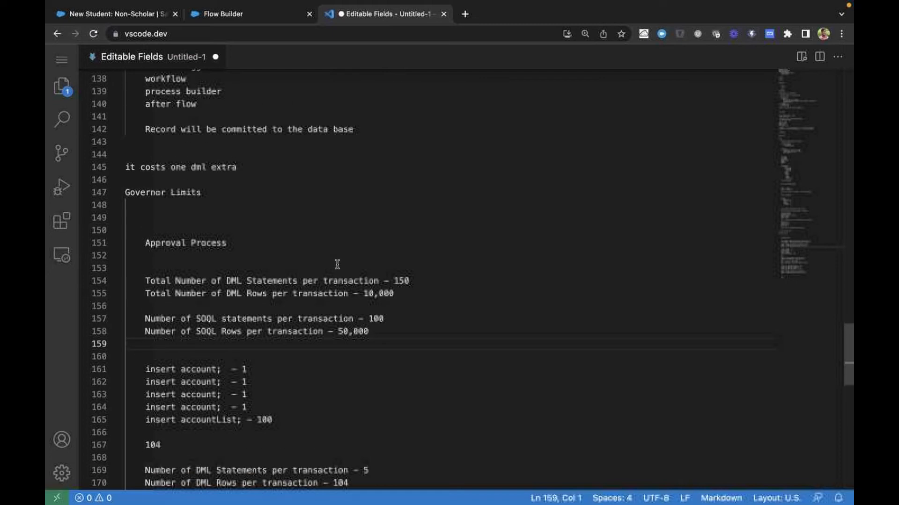
pyautogui.scroll(4, 337, 265)
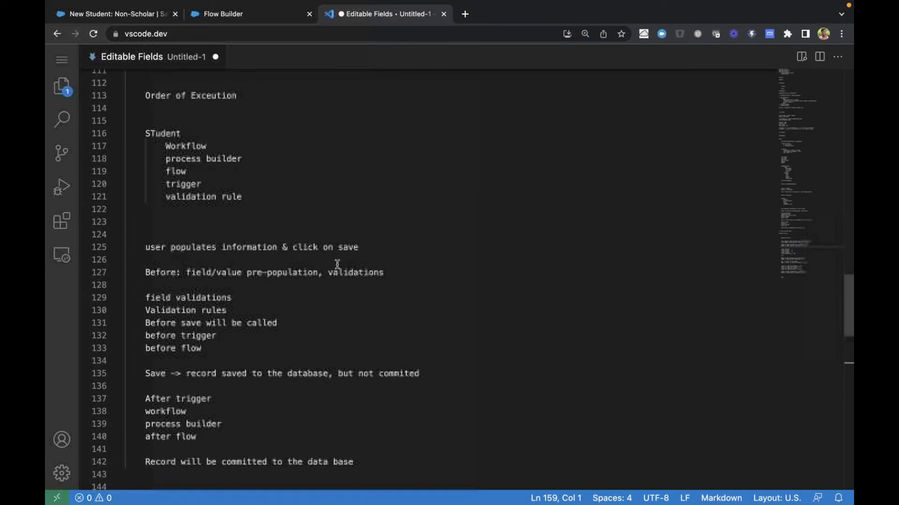
pyautogui.scroll(-1, 280, 293)
pyautogui.click(144, 230)
pyautogui.moveTo(145, 230); pyautogui.dragTo(477, 234)
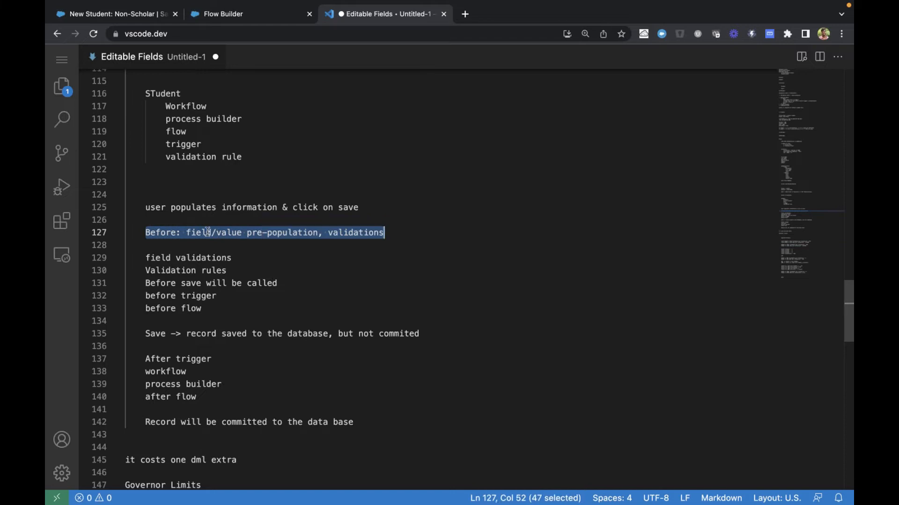
pyautogui.click(208, 233)
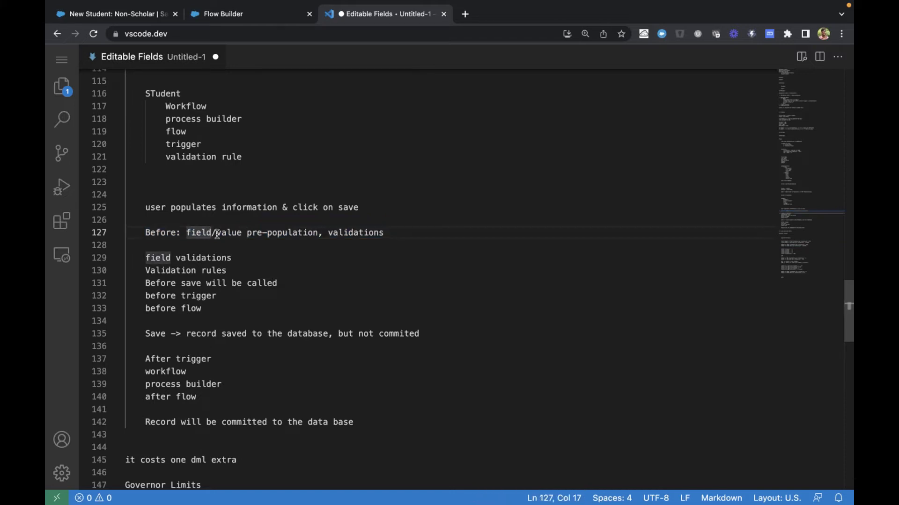
pyautogui.click(218, 232)
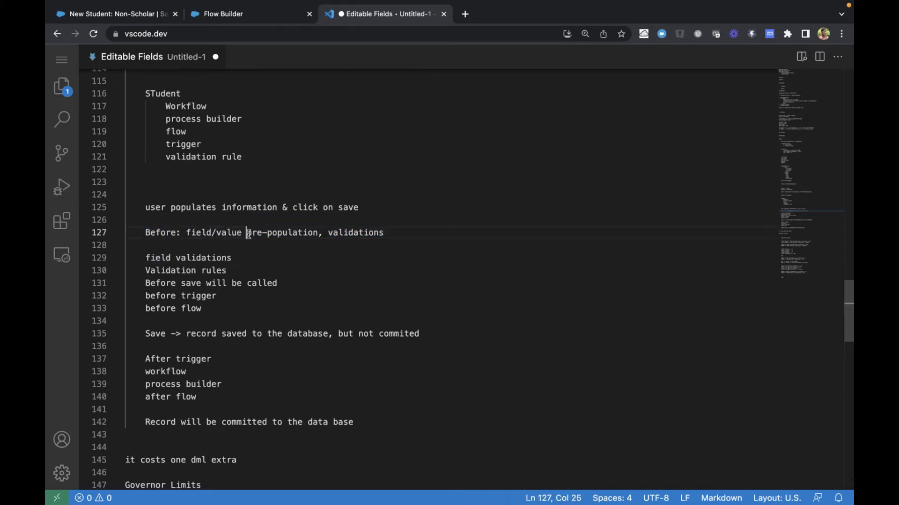
# Examine "pre-population" and "validations" in the Before line of the notes, and compare them with the New Student: Non-Scholar form
pyautogui.moveTo(247, 232); pyautogui.dragTo(329, 234)
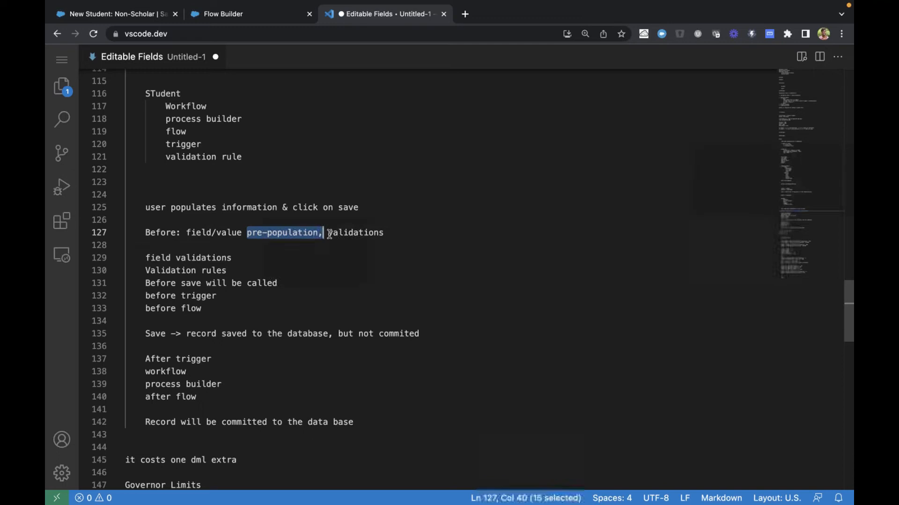
pyautogui.doubleClick(356, 234)
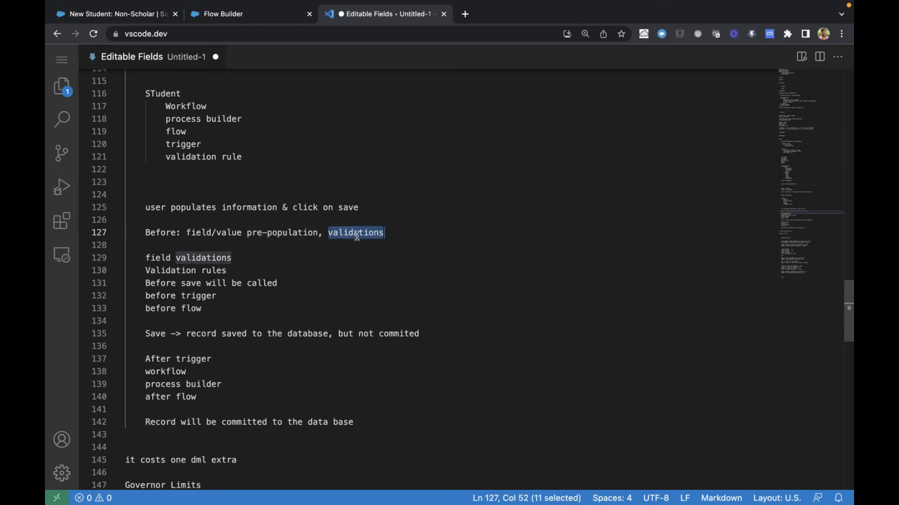
pyautogui.hotkey('ctrl', 'Tab')
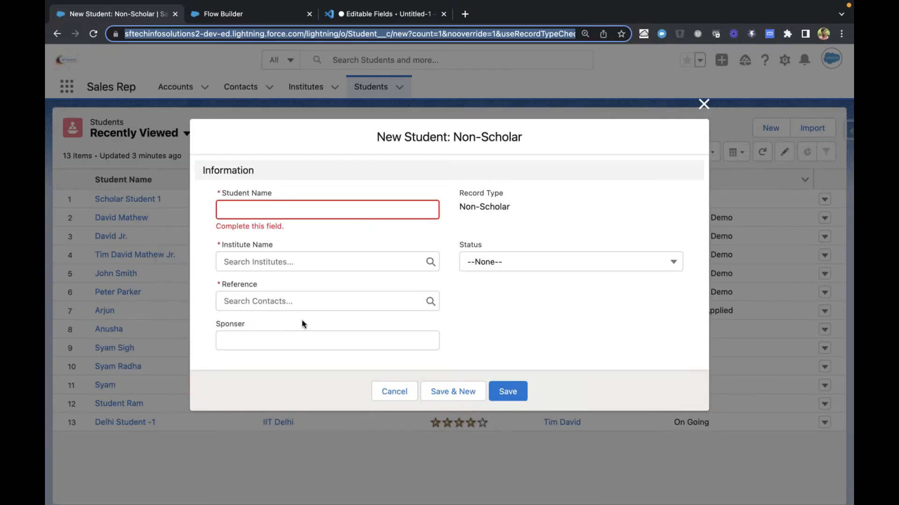
pyautogui.click(483, 313)
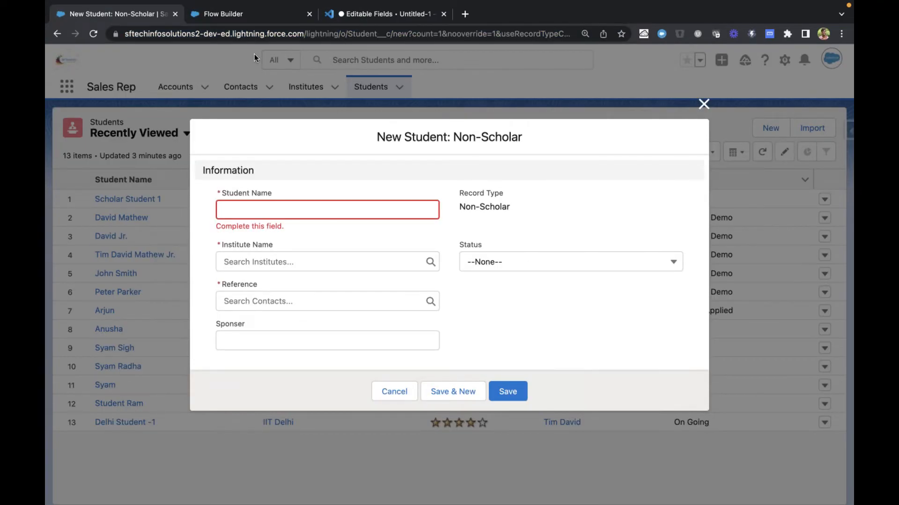
# In Flow Builder, optimize the Student flow for Fast Field Updates and finish the start configuration
pyautogui.click(239, 15)
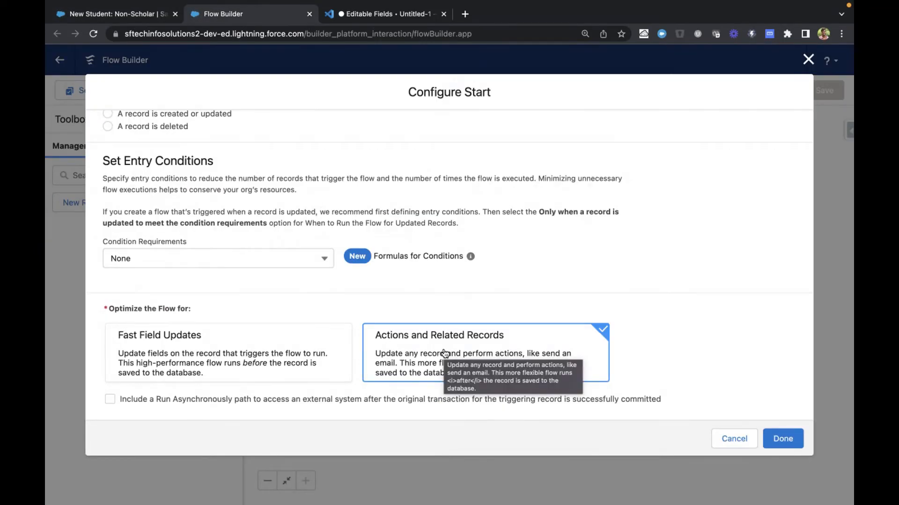
pyautogui.click(244, 370)
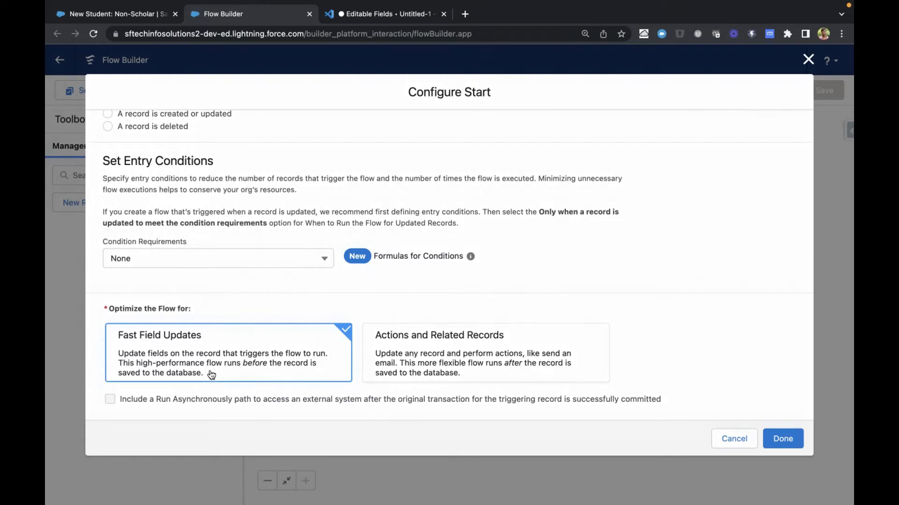
pyautogui.scroll(5, 510, 359)
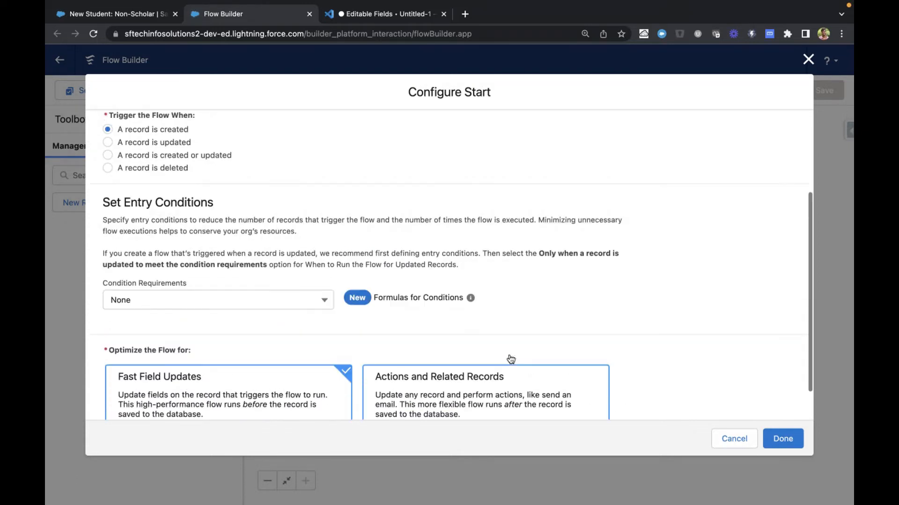
pyautogui.scroll(-3, 511, 359)
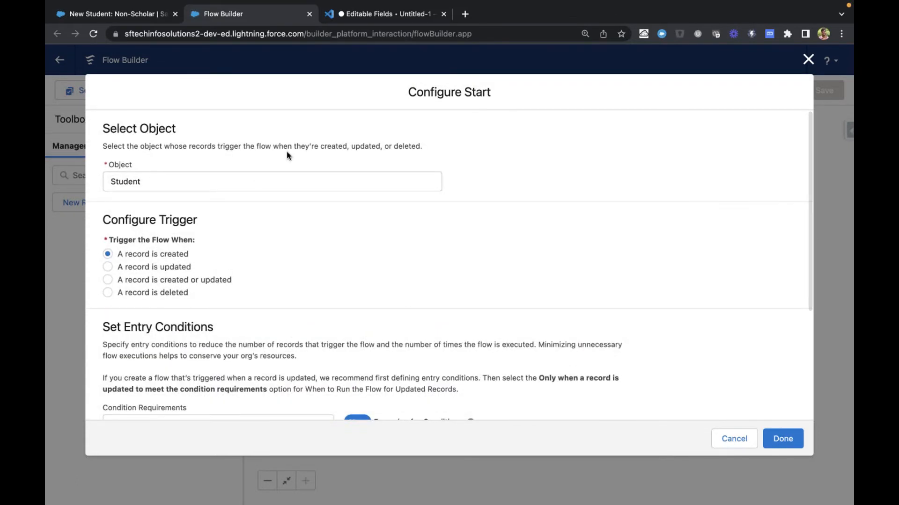
pyautogui.scroll(-1, 314, 275)
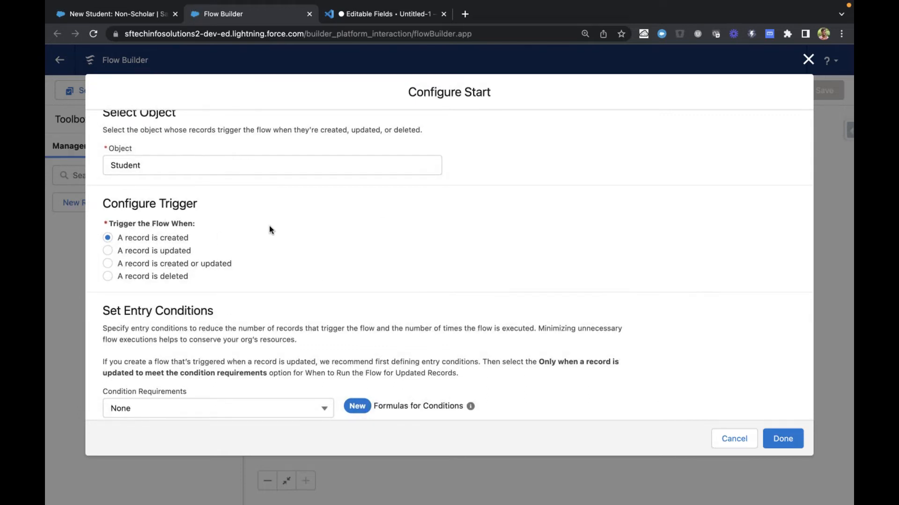
pyautogui.scroll(-5, 269, 228)
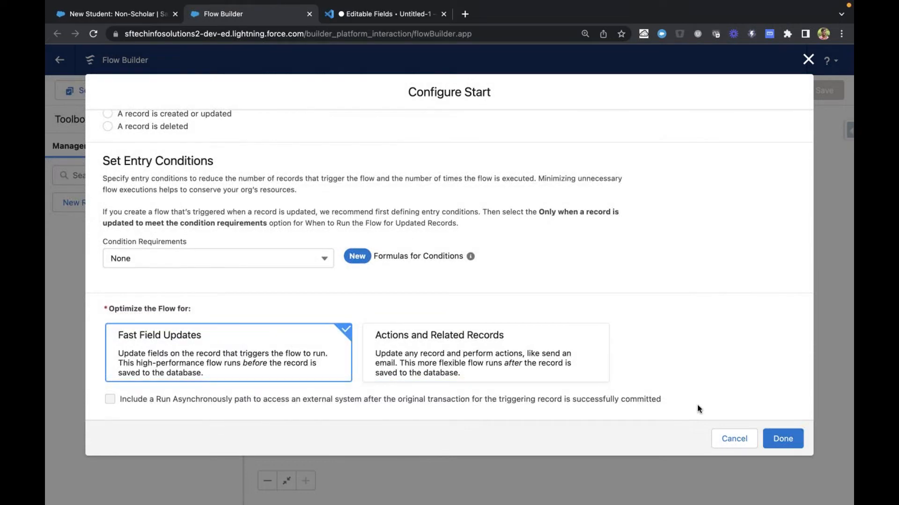
pyautogui.click(780, 439)
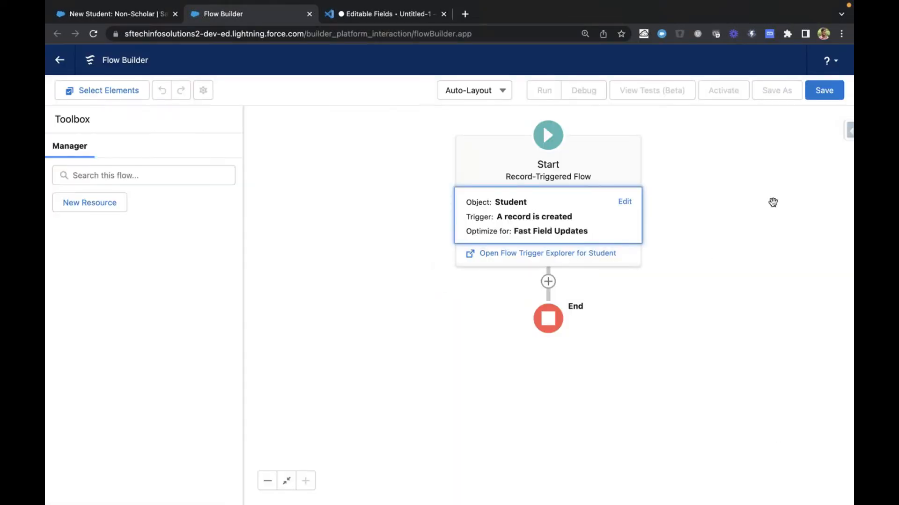
# Start saving the flow with the label "Flow On Student" and the API name Flow_On_Student
pyautogui.click(834, 91)
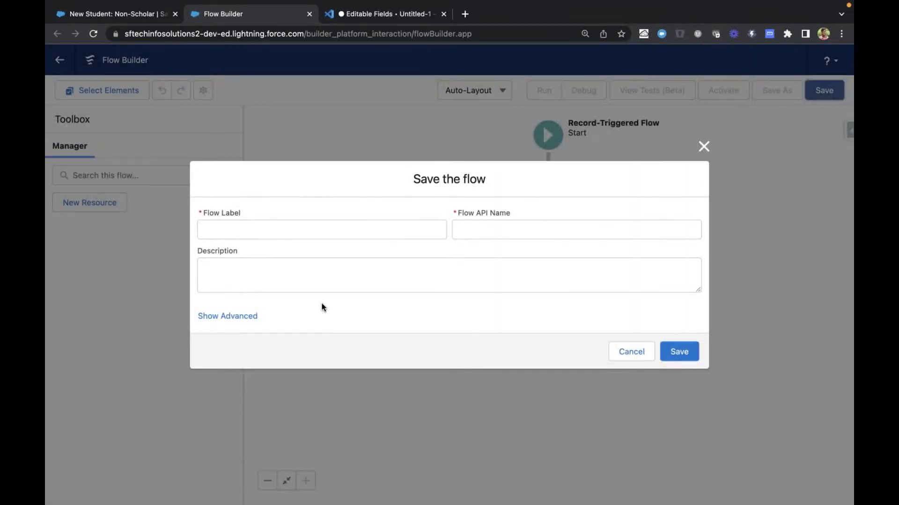
pyautogui.click(310, 233)
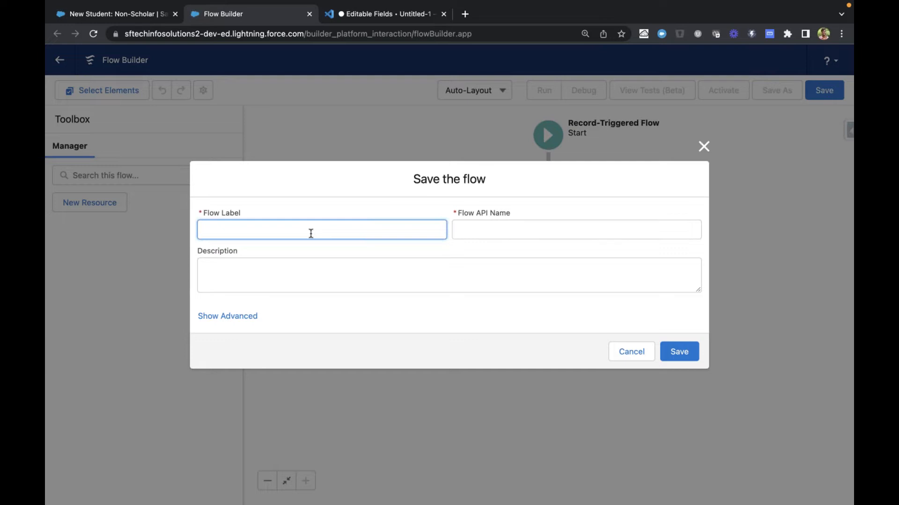
pyautogui.write('Flow On Student')
pyautogui.press('Tab')
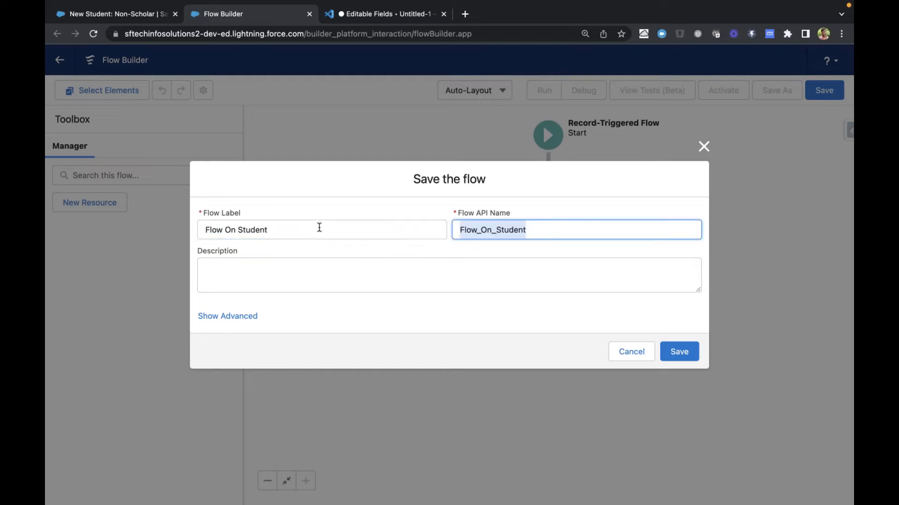
pyautogui.click(400, 268)
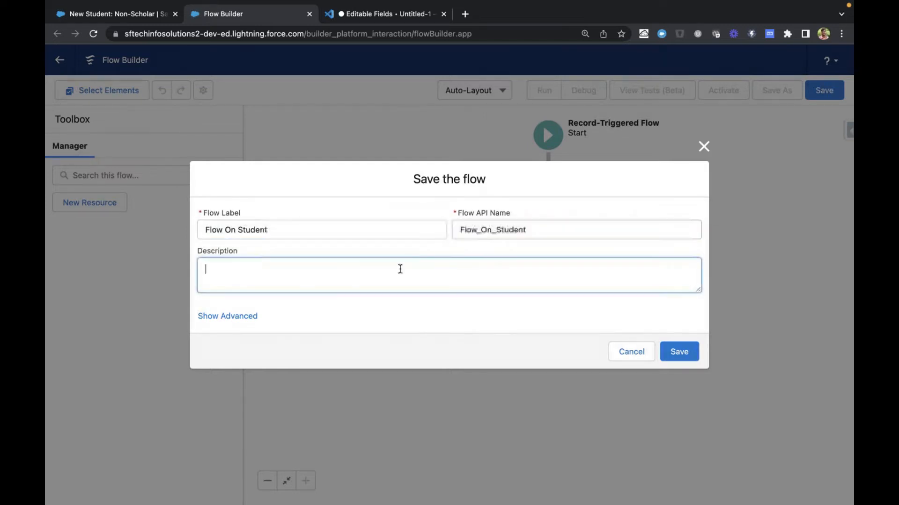
# Describe the flow as "Flow to do some auto populations for creation" and save it
pyautogui.write('Flow ')
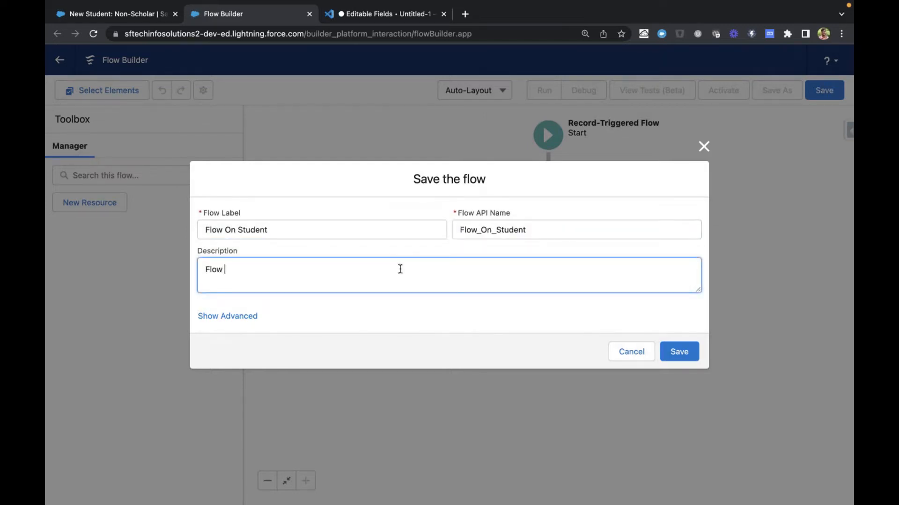
pyautogui.write('to do some auto populat')
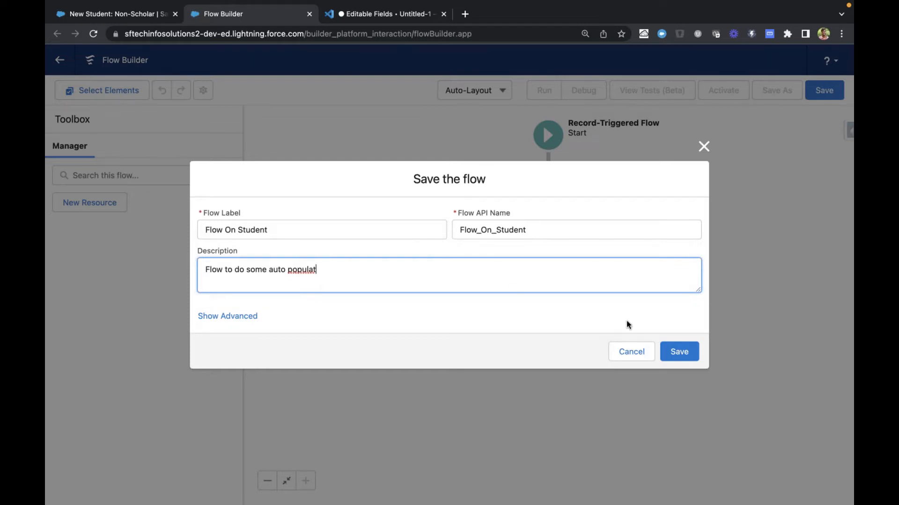
pyautogui.write('ions')
pyautogui.write('for creation')
pyautogui.click(677, 354)
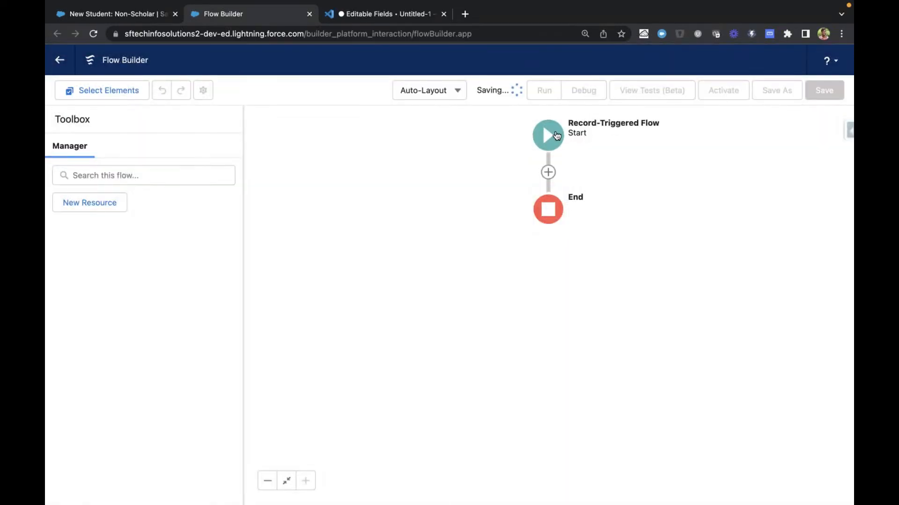
# Review the saved flow's start configuration and its list of activation issues
pyautogui.click(625, 119)
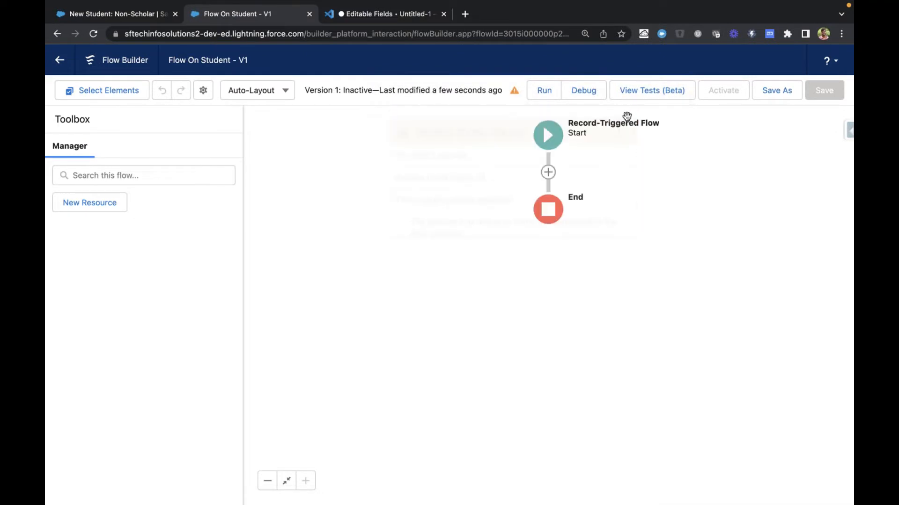
pyautogui.click(549, 137)
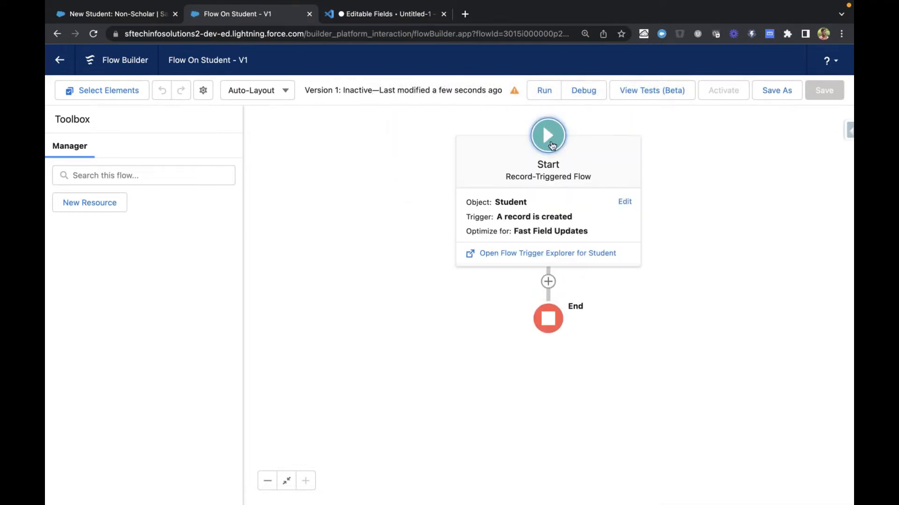
pyautogui.click(623, 201)
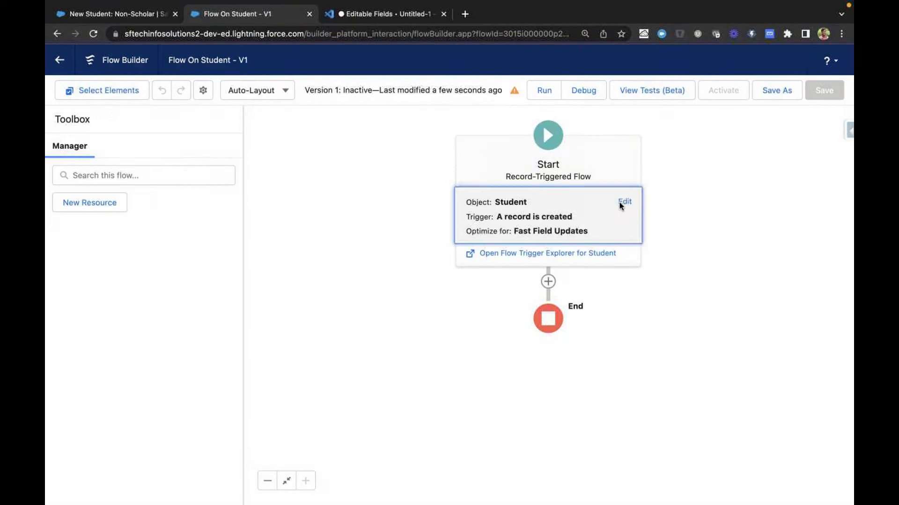
pyautogui.scroll(-4, 470, 292)
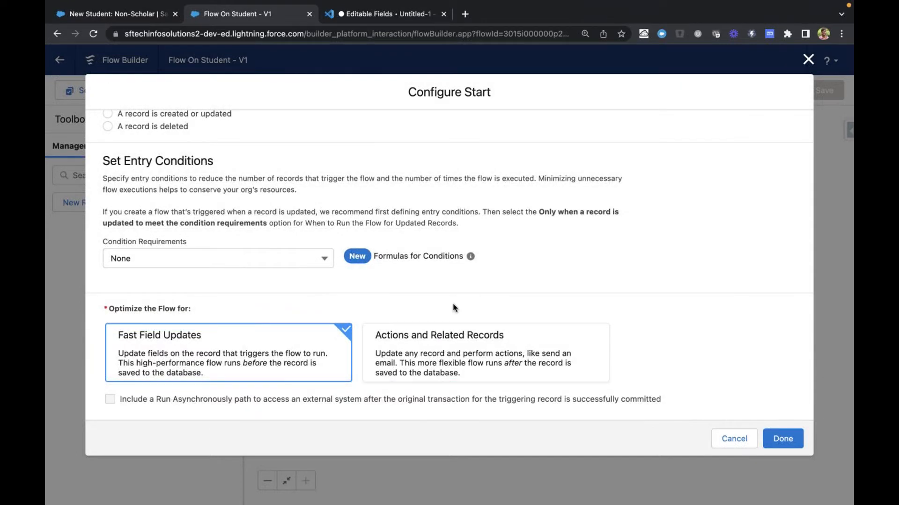
pyautogui.click(780, 439)
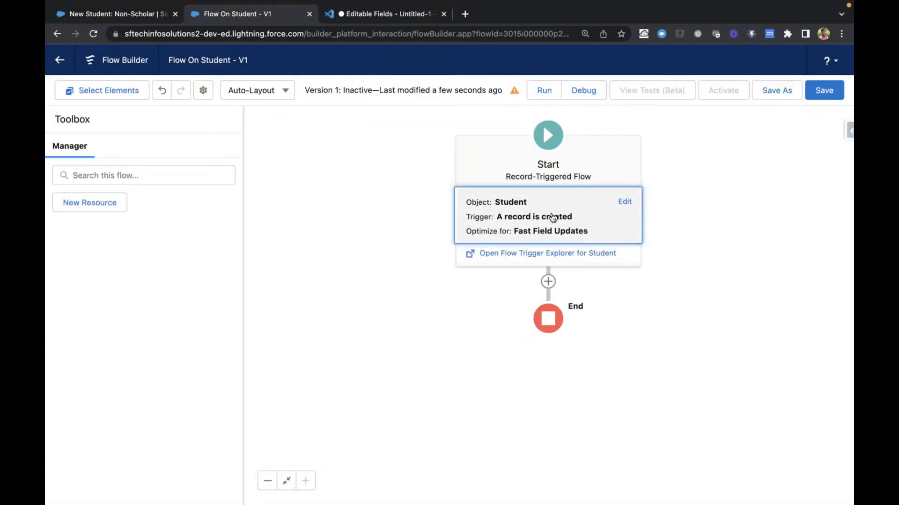
pyautogui.click(514, 91)
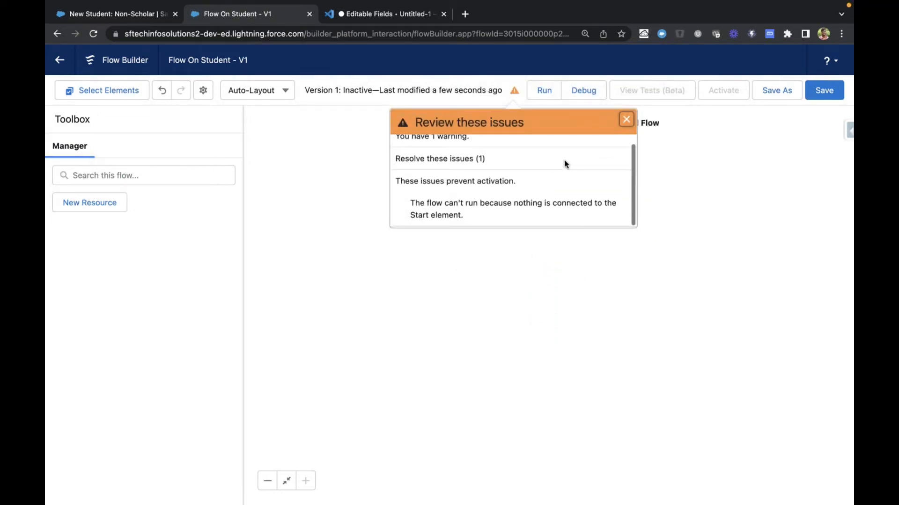
pyautogui.click(625, 120)
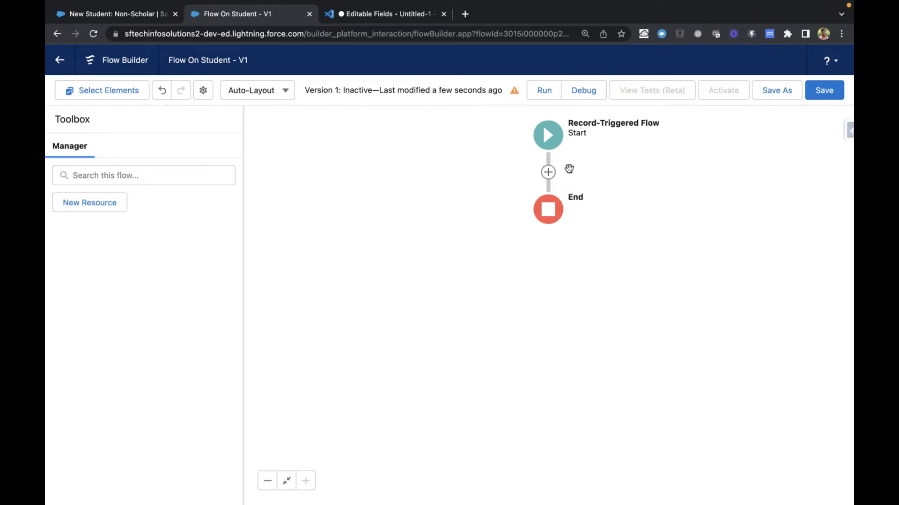
# Open the list of elements available between Start and End and examine it alongside the New Student: Non-Scholar form
pyautogui.click(549, 172)
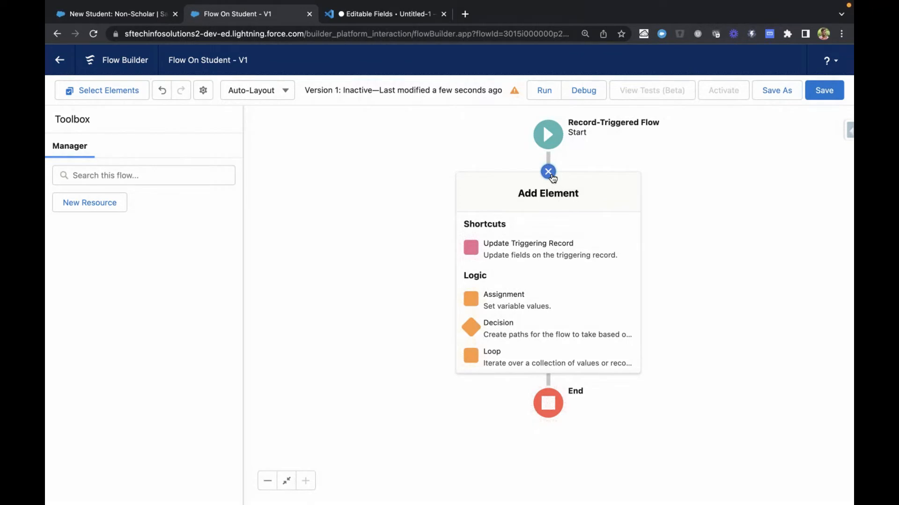
pyautogui.hotkey('ctrl', 'Tab')
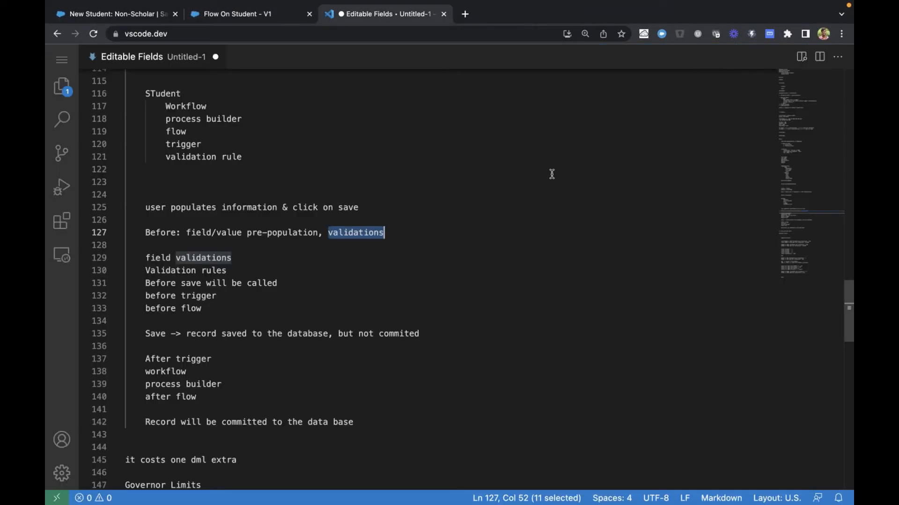
pyautogui.hotkey('ctrl', 'Tab')
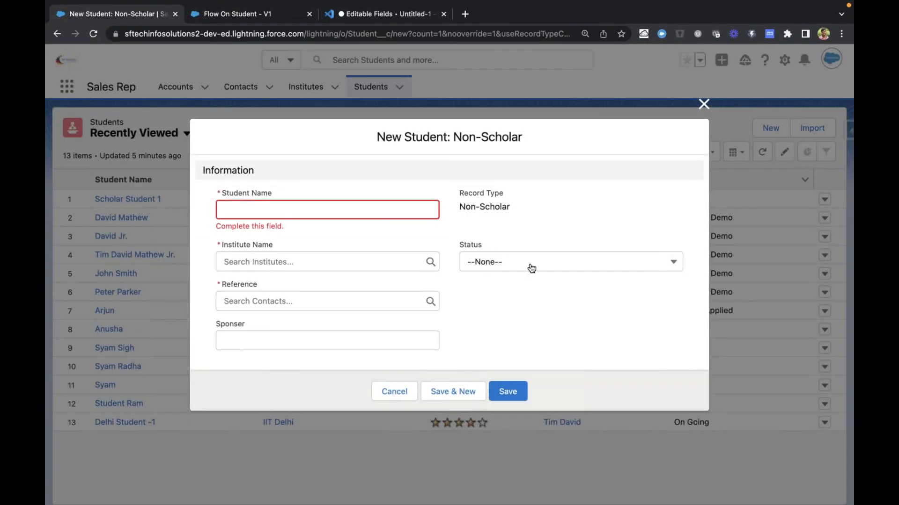
pyautogui.hotkey('ctrl', 'Tab')
pyautogui.scroll(-2, 496, 284)
pyautogui.scroll(-2, 496, 283)
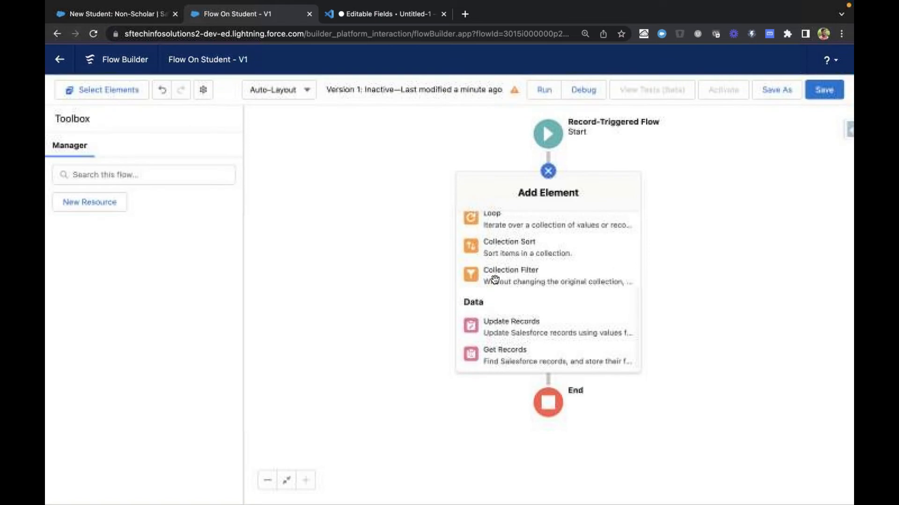
pyautogui.scroll(3, 492, 280)
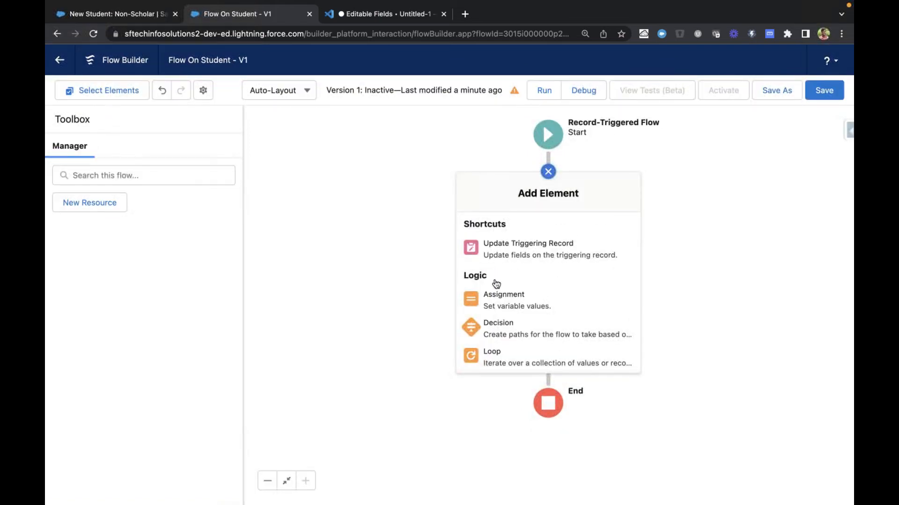
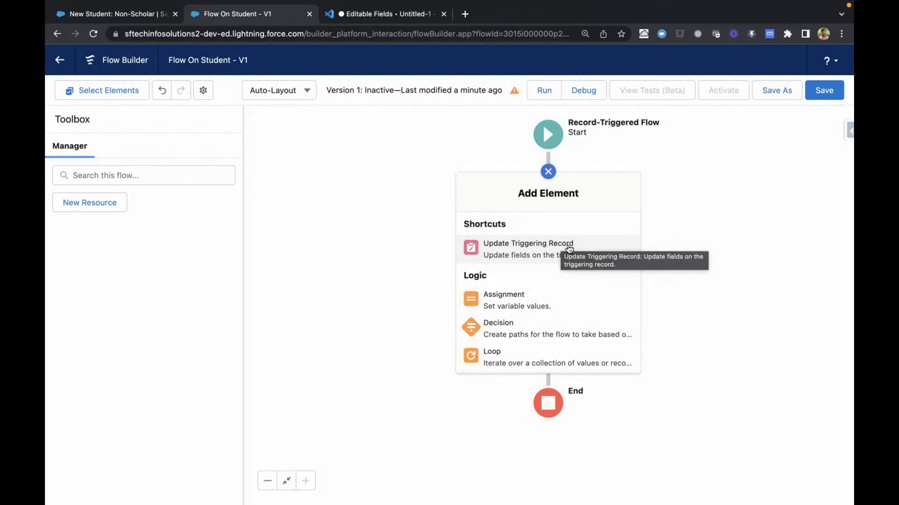
# Add an Update Triggering Record element labelled "Pre-Population of Sponsor And Status" with the API name Pre_Population_of_Sponsor_And_Status
pyautogui.click(569, 248)
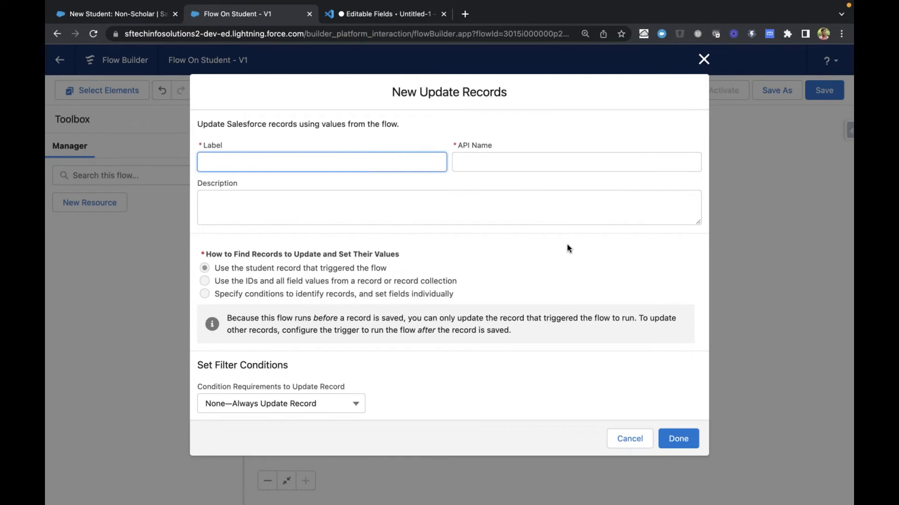
pyautogui.scroll(-4, 491, 299)
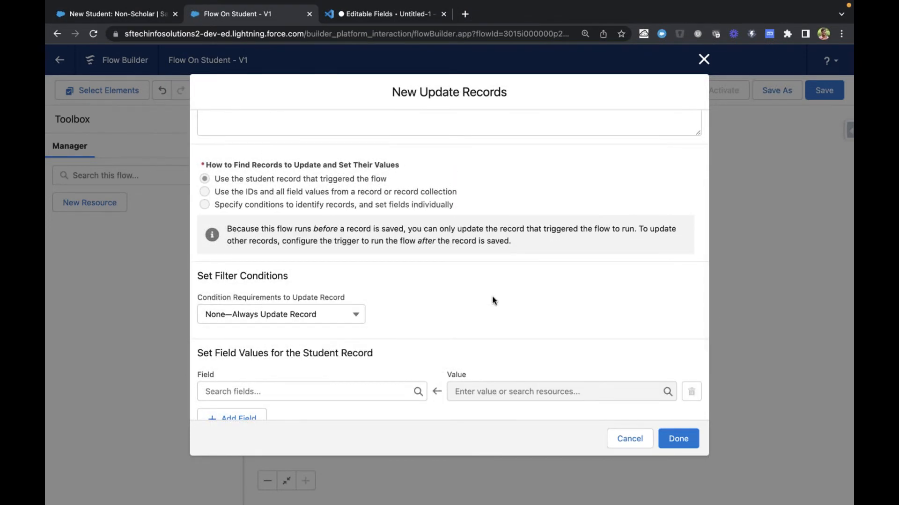
pyautogui.scroll(4, 492, 300)
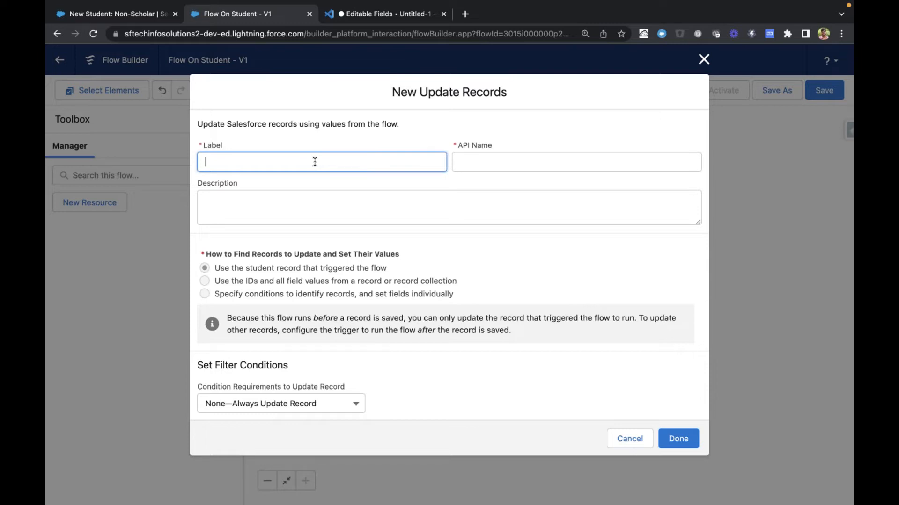
pyautogui.write('Pre-Population of Sponso')
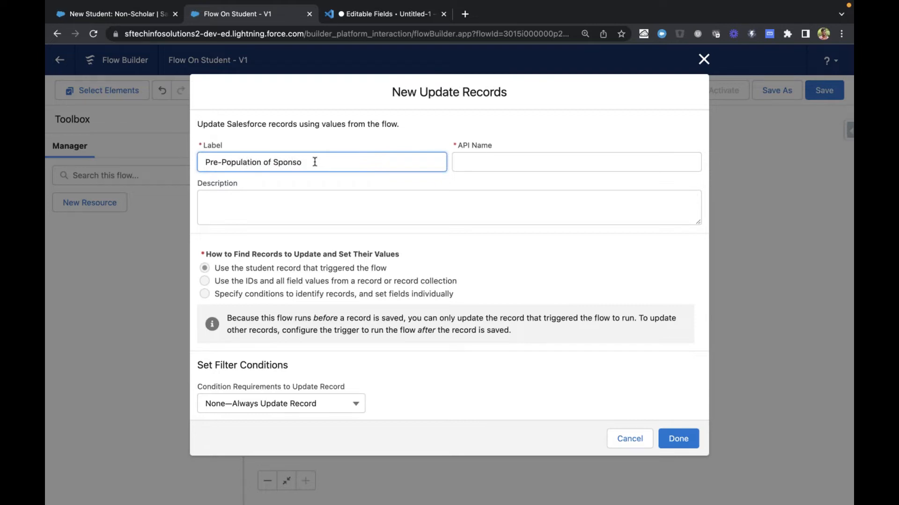
pyautogui.write('r And Status')
pyautogui.press('Tab')
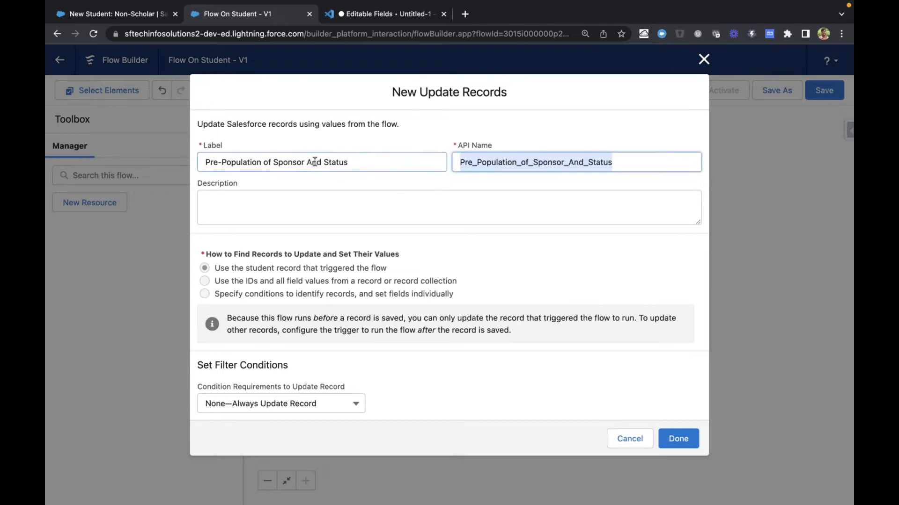
# Set the student record's Sponser__c field to Individual, with no filter conditions on the update
pyautogui.scroll(-2, 341, 219)
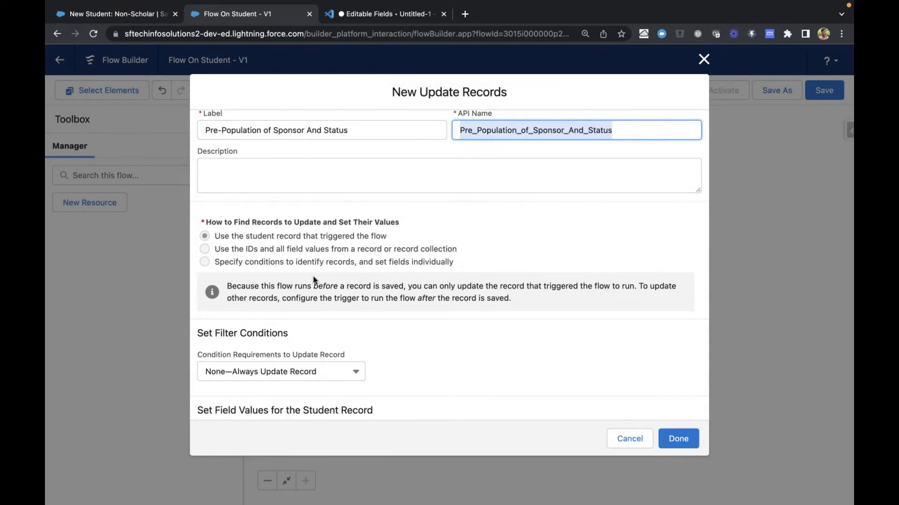
pyautogui.scroll(-2, 302, 260)
pyautogui.scroll(-2, 303, 261)
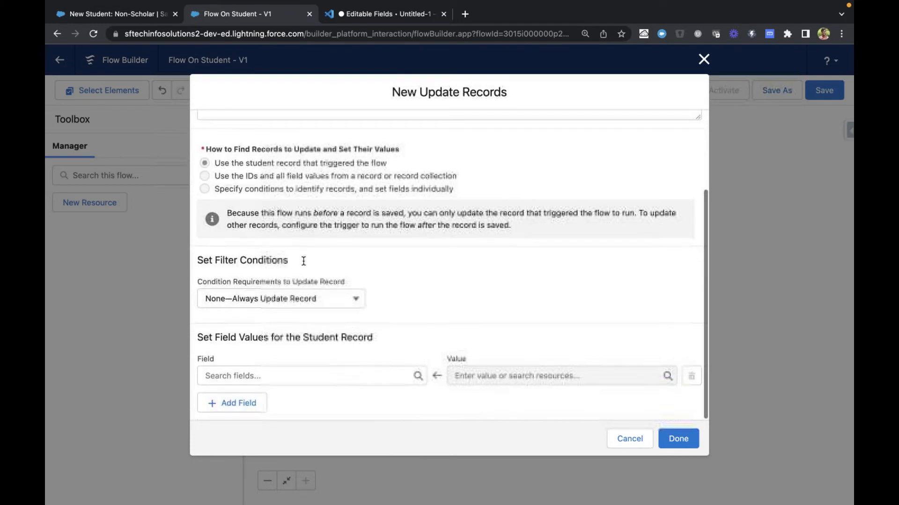
pyautogui.moveTo(229, 335); pyautogui.dragTo(366, 336)
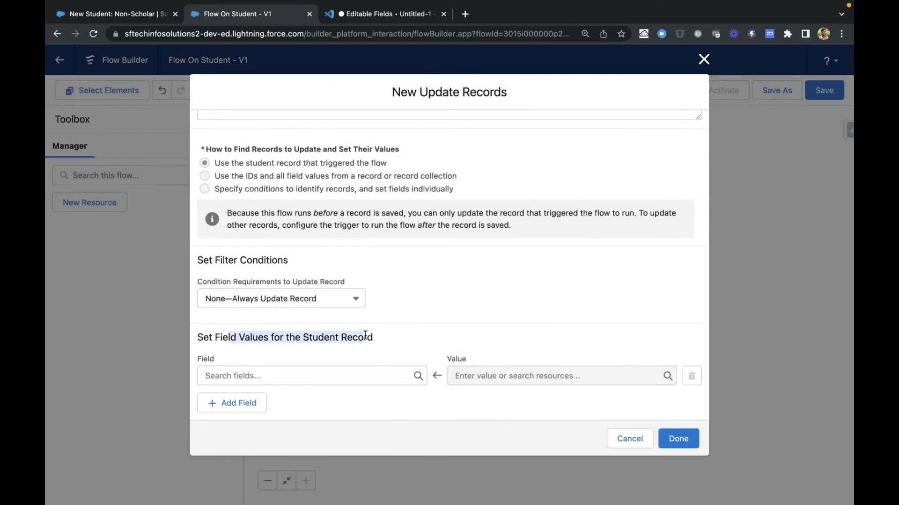
pyautogui.click(365, 336)
pyautogui.scroll(1, 455, 305)
pyautogui.scroll(-1, 455, 304)
pyautogui.click(317, 377)
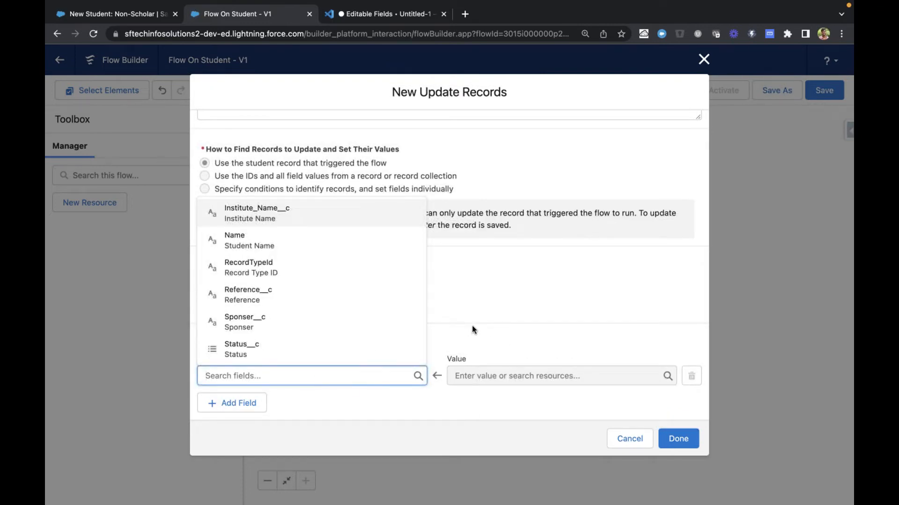
pyautogui.click(275, 326)
pyautogui.click(503, 376)
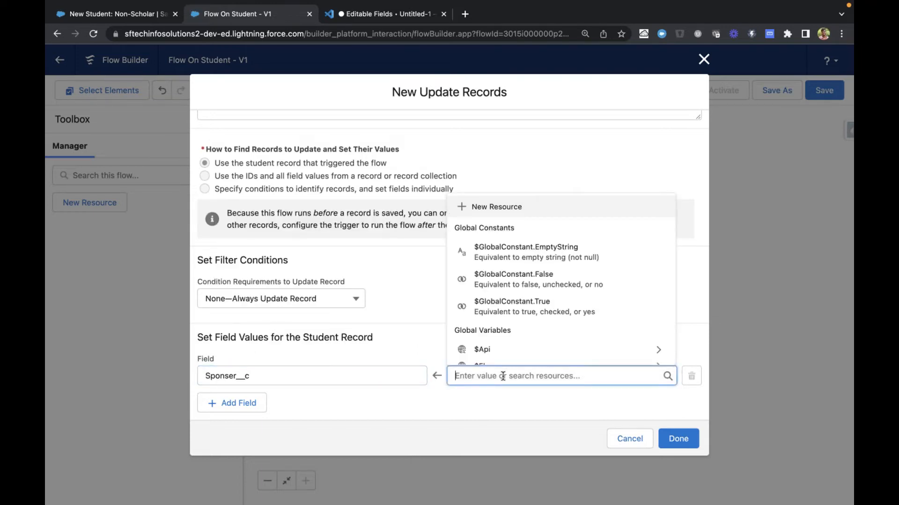
pyautogui.write('Individual')
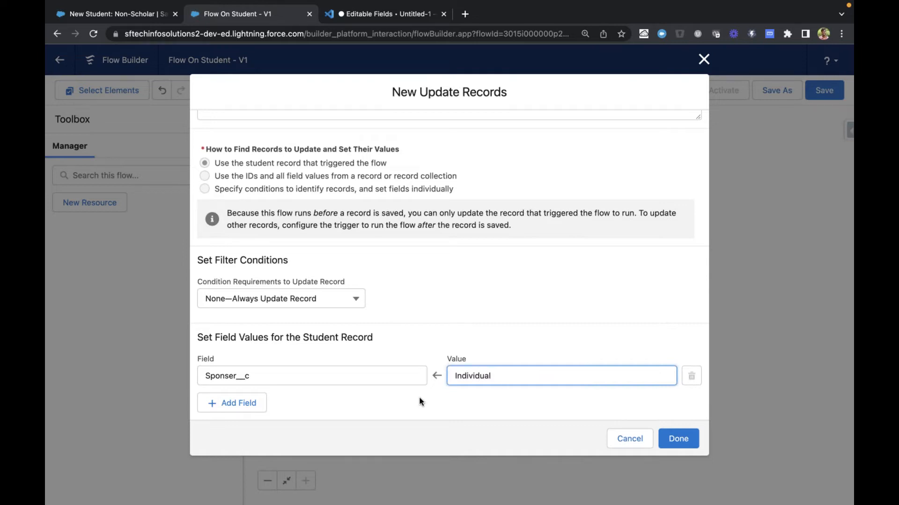
pyautogui.click(420, 397)
# Add a second field assignment that sets Status__c to Alumni and finish the update element
pyautogui.click(253, 401)
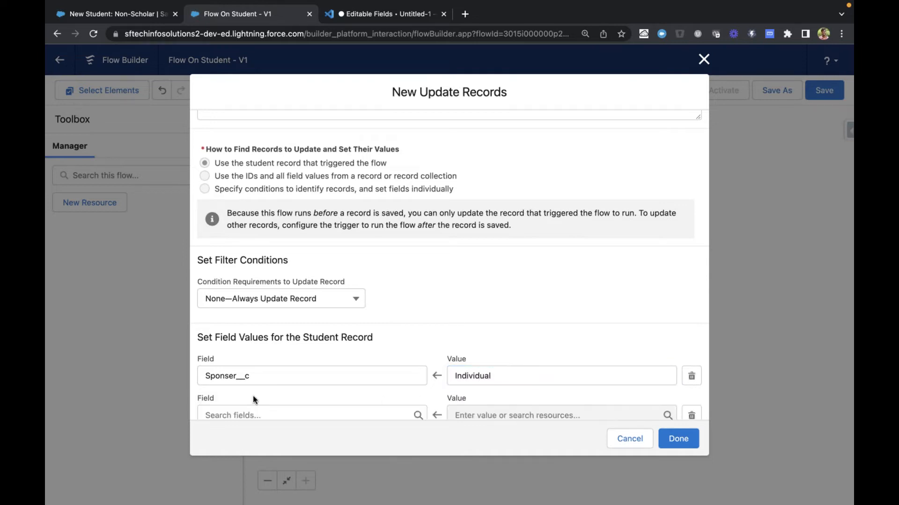
pyautogui.scroll(-1, 260, 395)
pyautogui.click(265, 374)
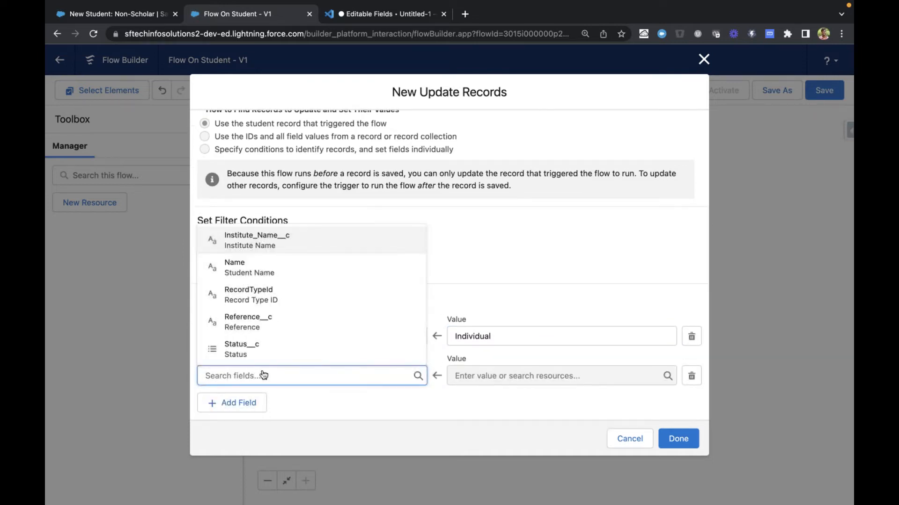
pyautogui.click(265, 348)
pyautogui.click(484, 381)
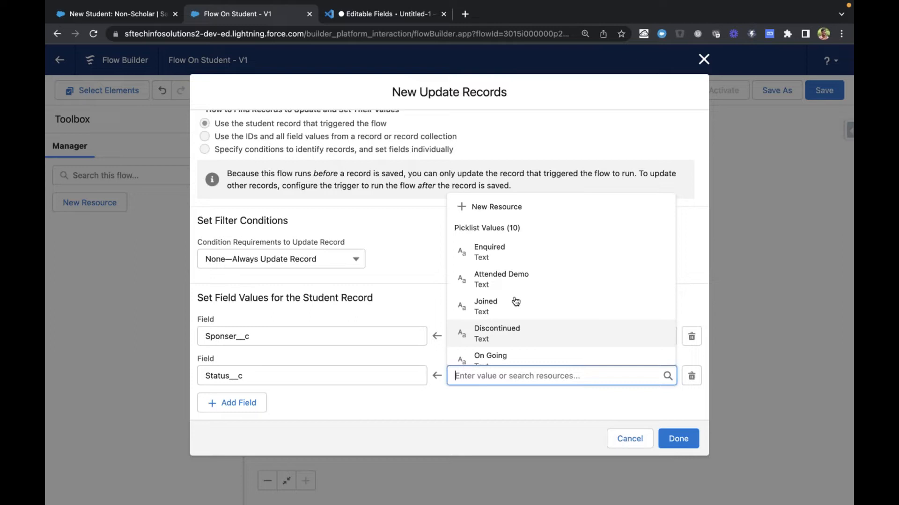
pyautogui.scroll(-5, 516, 301)
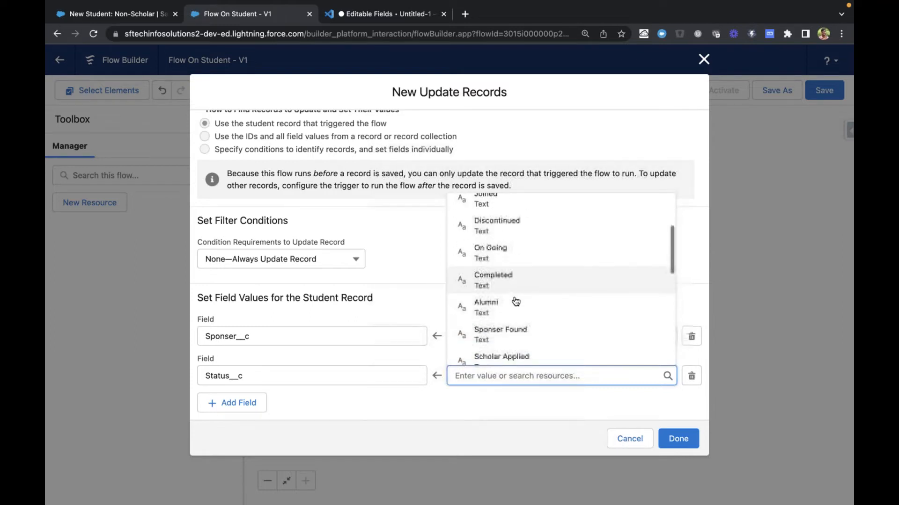
pyautogui.click(516, 304)
pyautogui.click(440, 405)
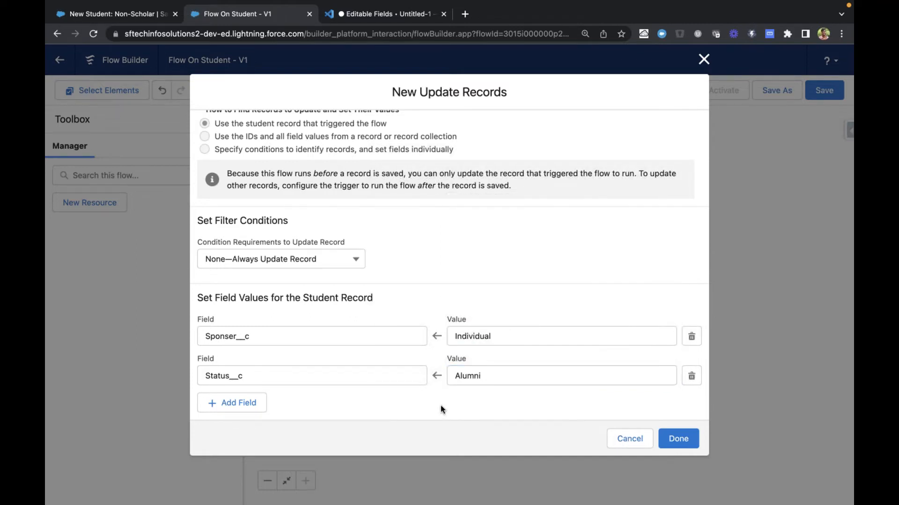
pyautogui.scroll(3, 440, 406)
pyautogui.scroll(-3, 584, 383)
pyautogui.scroll(3, 508, 275)
pyautogui.click(691, 440)
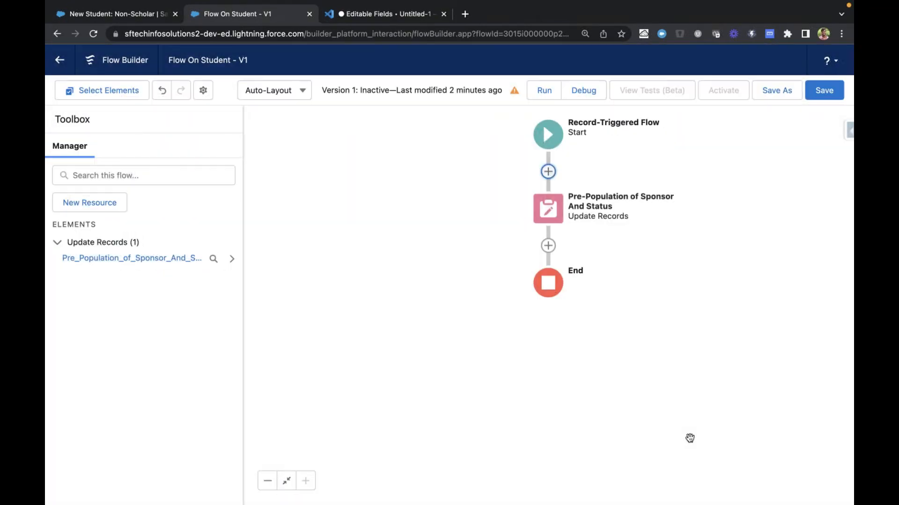
# Reopen the Pre-Population of Sponsor And Status element and review its field values against the New Student: Non-Scholar form
pyautogui.click(551, 209)
pyautogui.click(554, 321)
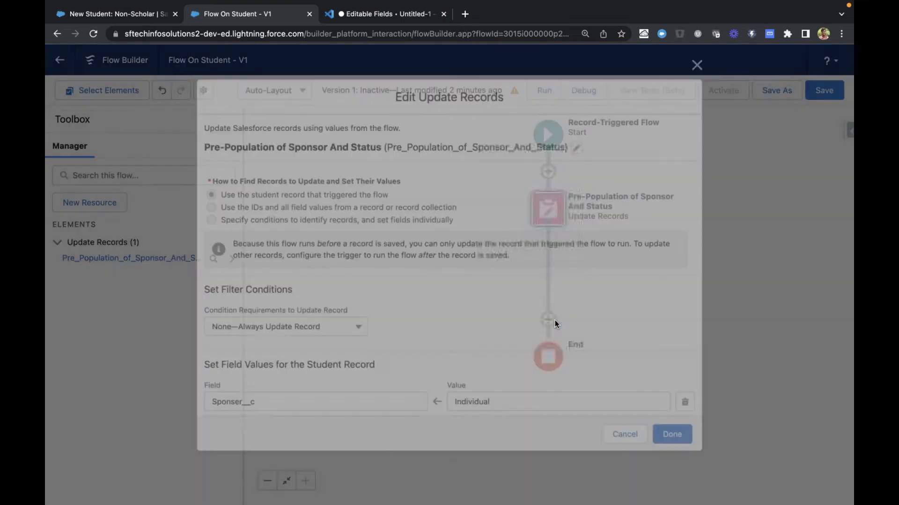
pyautogui.scroll(-3, 468, 266)
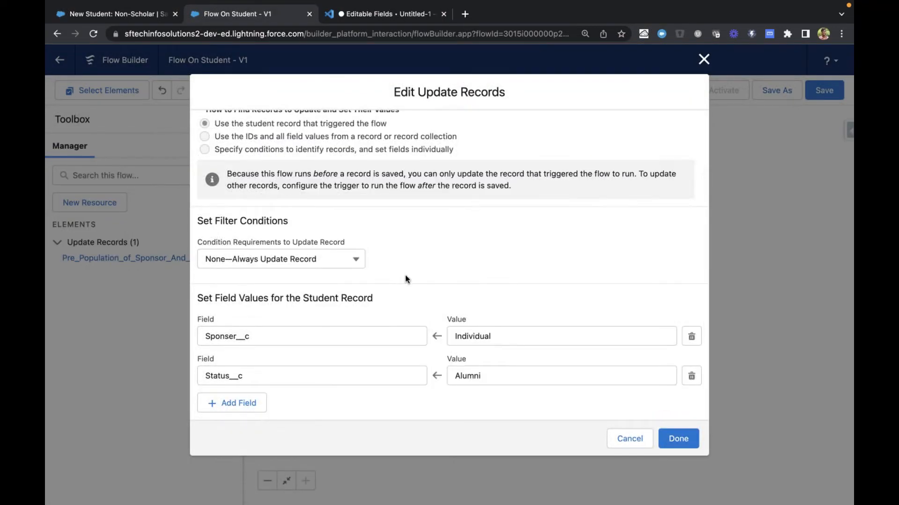
pyautogui.scroll(3, 437, 265)
pyautogui.scroll(-3, 504, 325)
pyautogui.scroll(3, 417, 296)
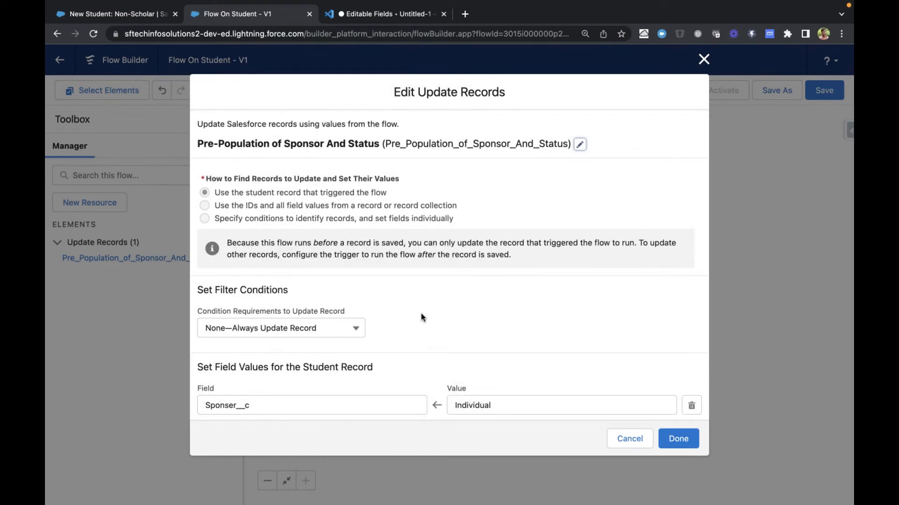
pyautogui.scroll(-3, 420, 313)
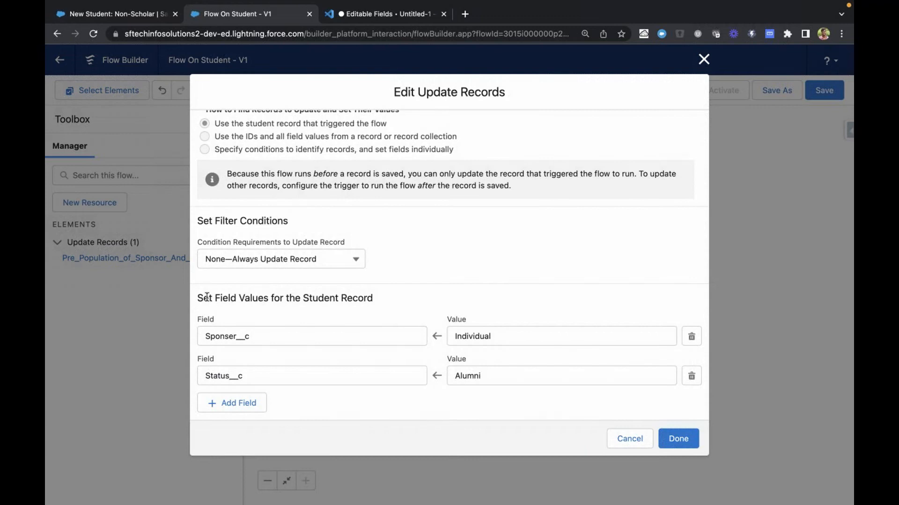
pyautogui.moveTo(199, 296); pyautogui.dragTo(358, 297)
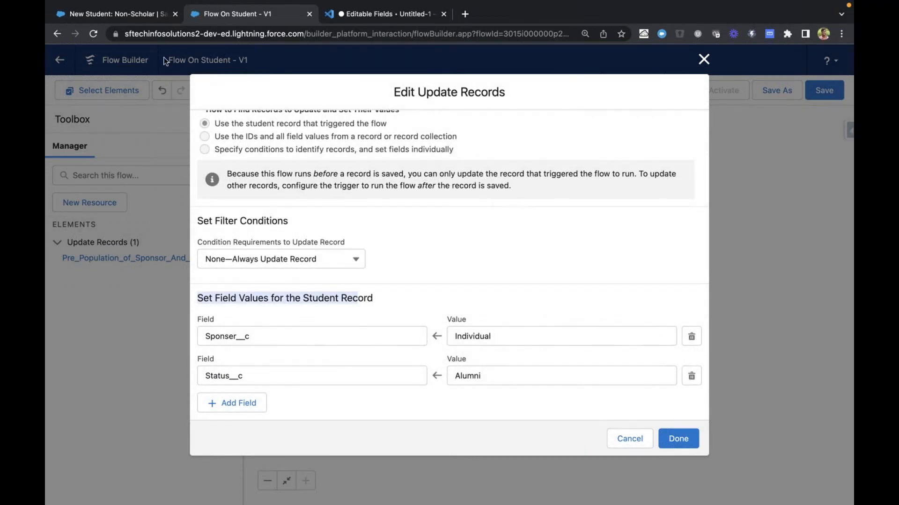
pyautogui.click(140, 16)
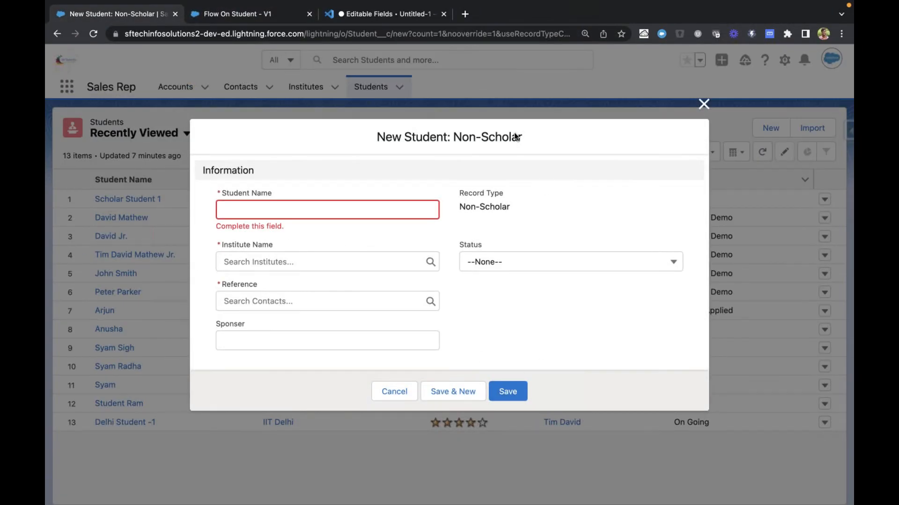
pyautogui.click(265, 15)
pyautogui.scroll(3, 448, 232)
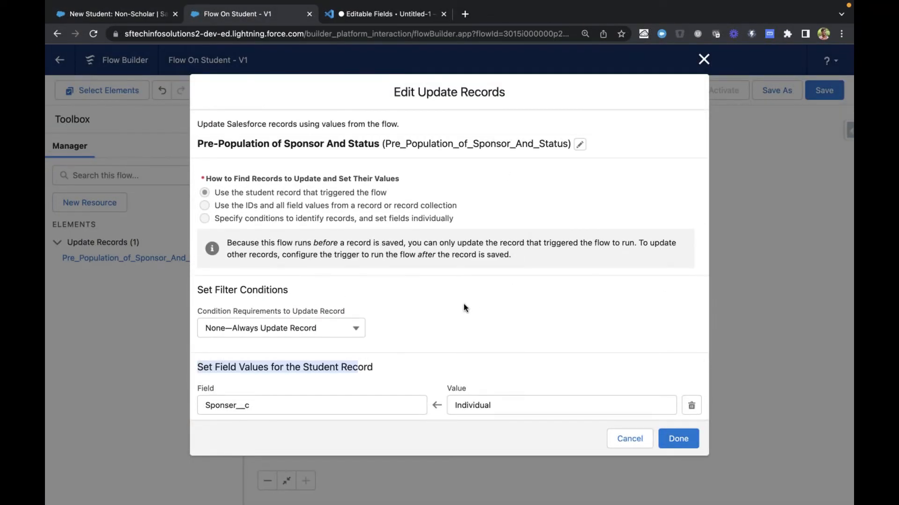
pyautogui.scroll(-3, 463, 306)
pyautogui.click(218, 337)
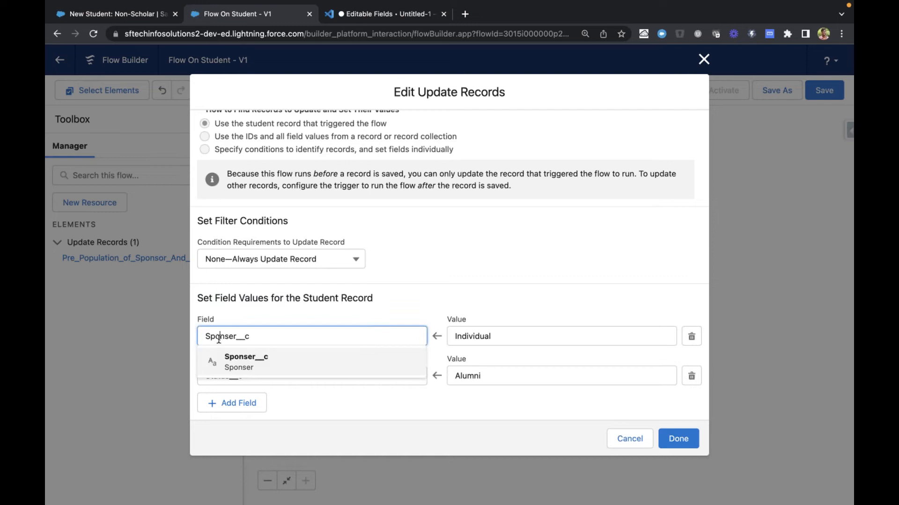
pyautogui.click(239, 308)
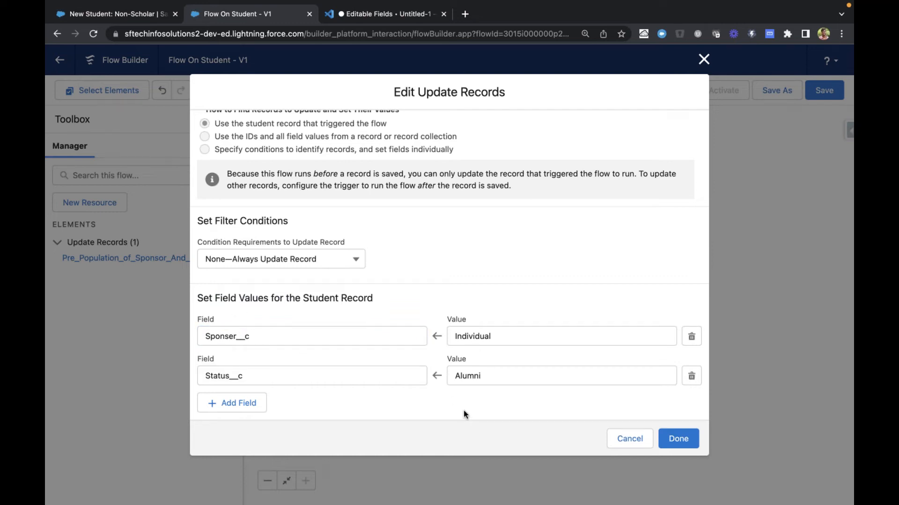
pyautogui.click(680, 439)
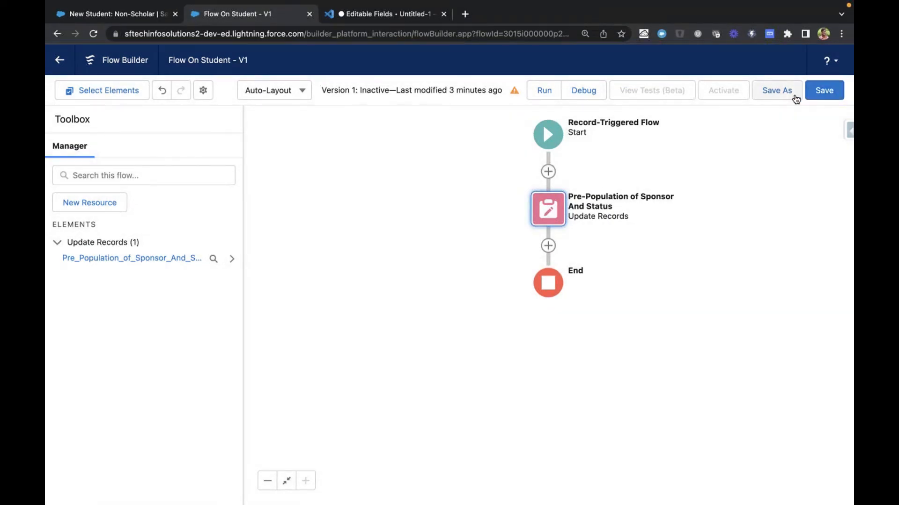
# Save the flow, open its debug options and browse the students available as the triggering record
pyautogui.click(821, 92)
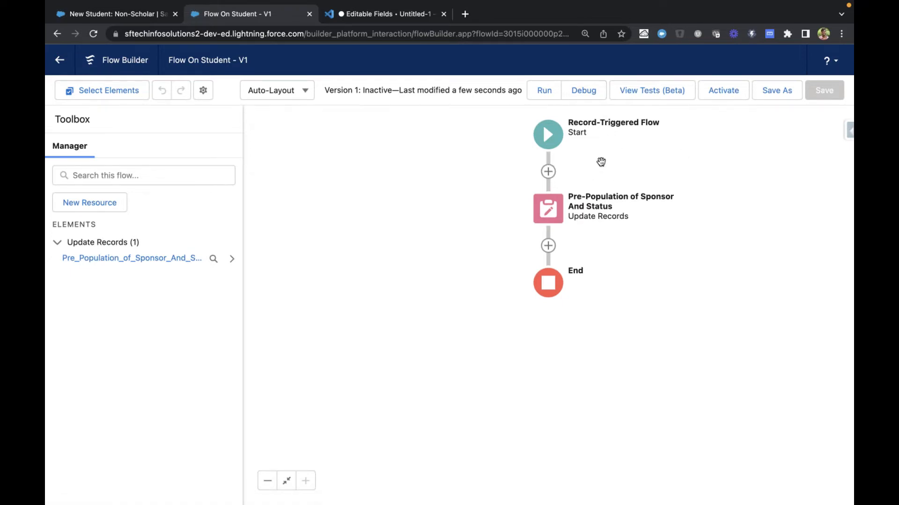
pyautogui.click(583, 91)
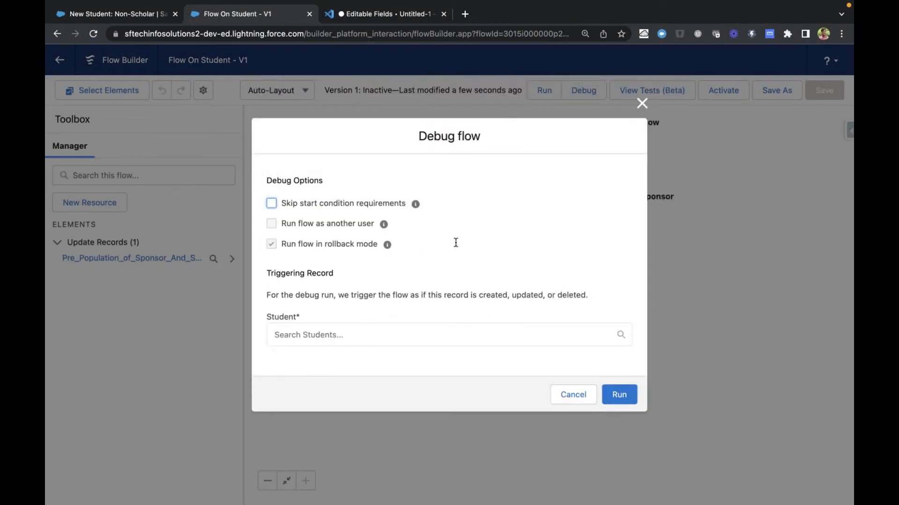
pyautogui.click(358, 336)
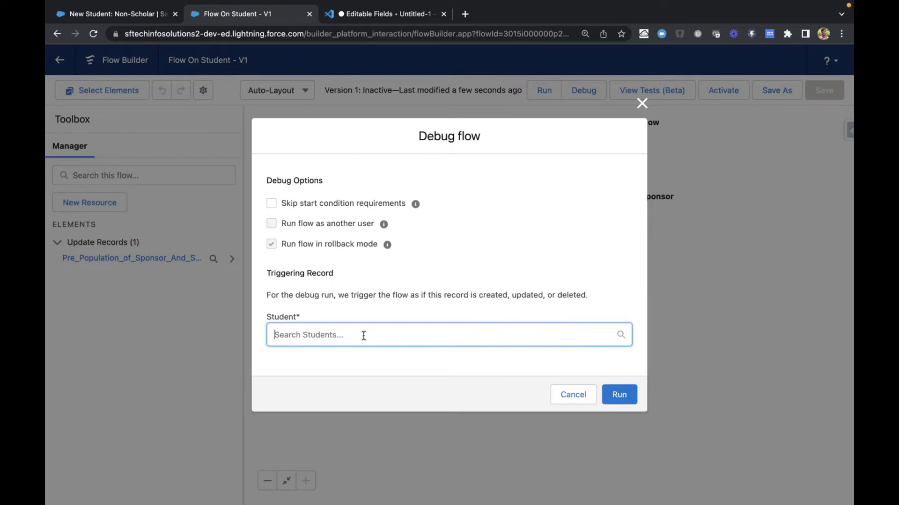
pyautogui.scroll(-2, 355, 323)
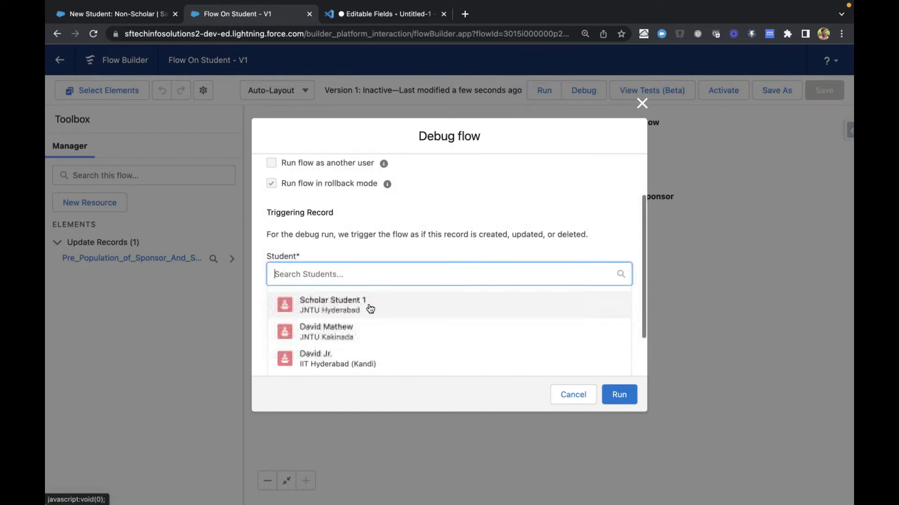
pyautogui.scroll(-2, 370, 308)
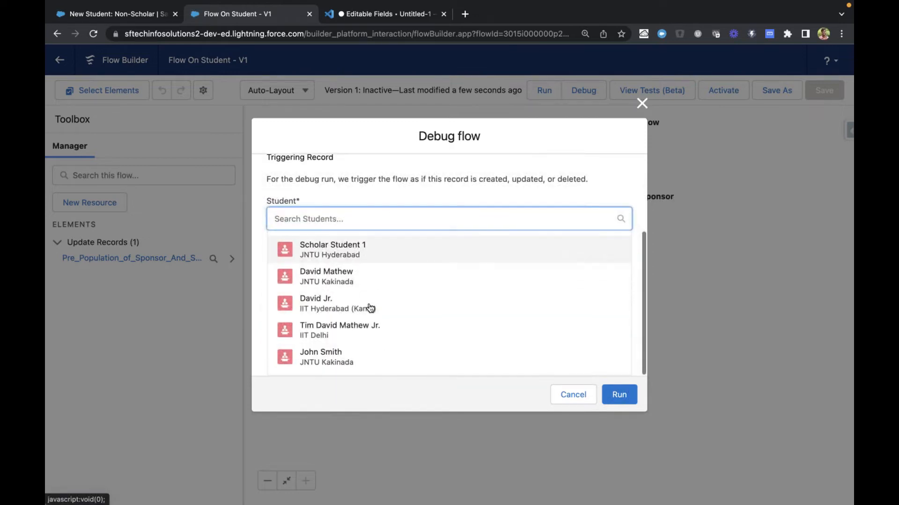
pyautogui.scroll(2, 370, 308)
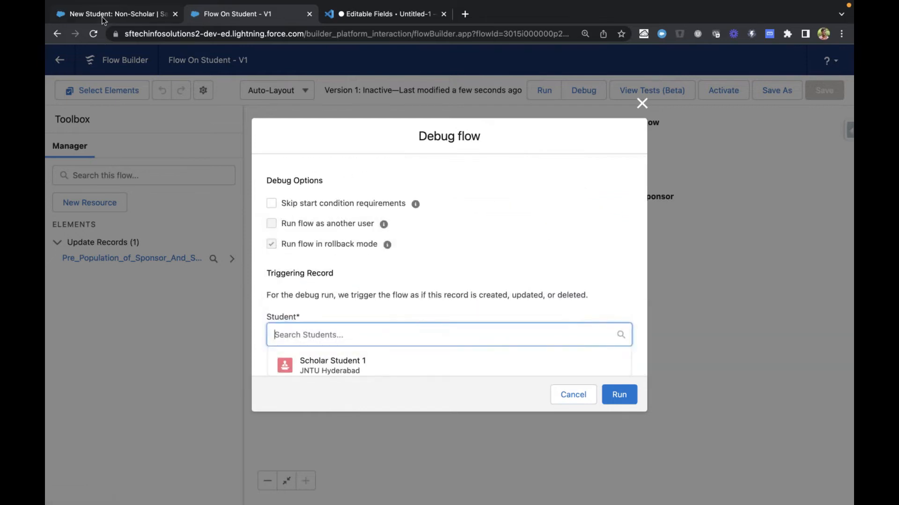
# Close the unsaved New Student: Non-Scholar form and open the fourth student in the Recently Viewed list
pyautogui.click(115, 14)
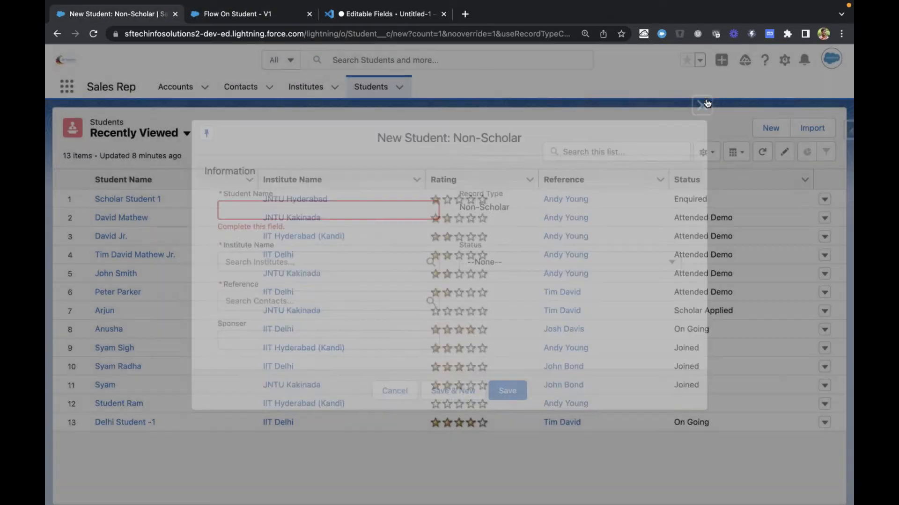
pyautogui.click(704, 104)
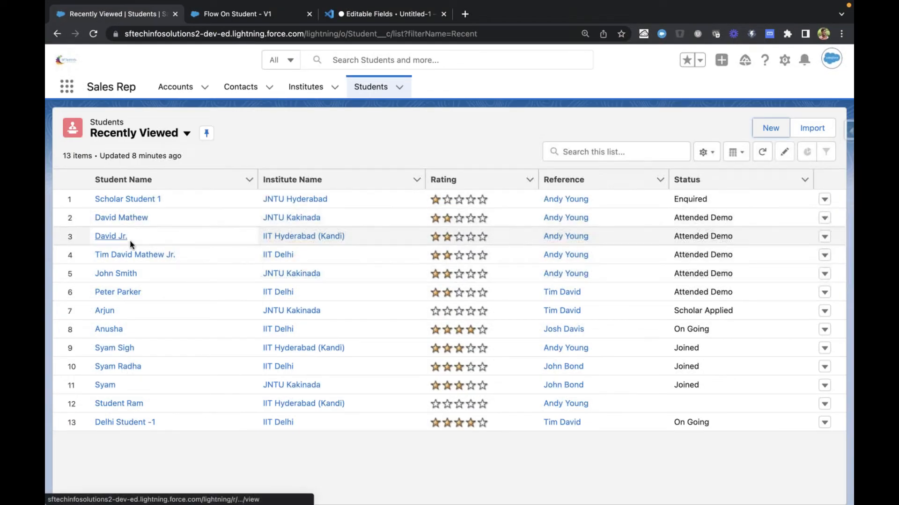
pyautogui.click(136, 256)
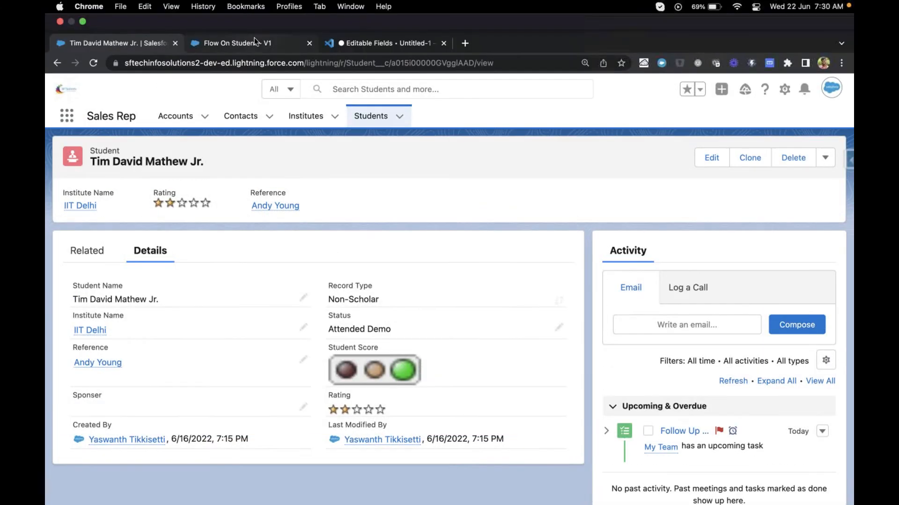
# Debug the flow with the fourth listed student, from IIT Delhi, as the triggering record
pyautogui.click(252, 42)
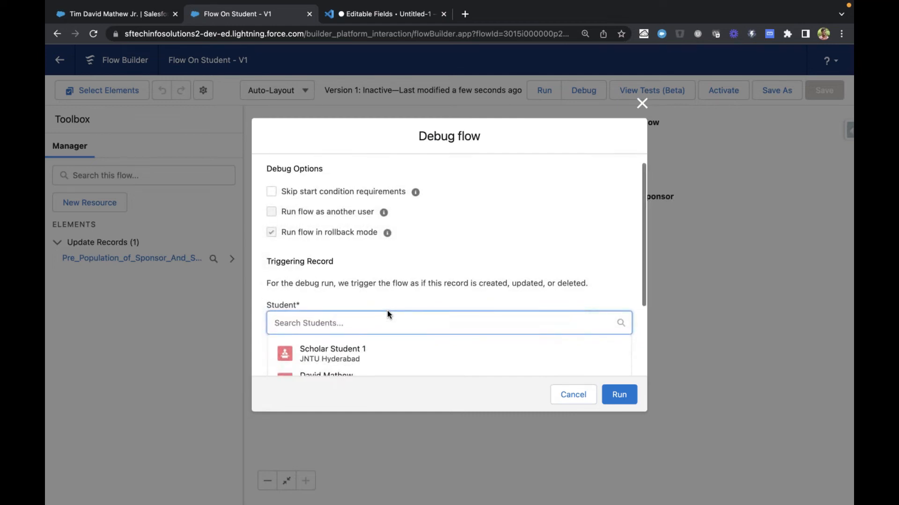
pyautogui.scroll(-4, 386, 311)
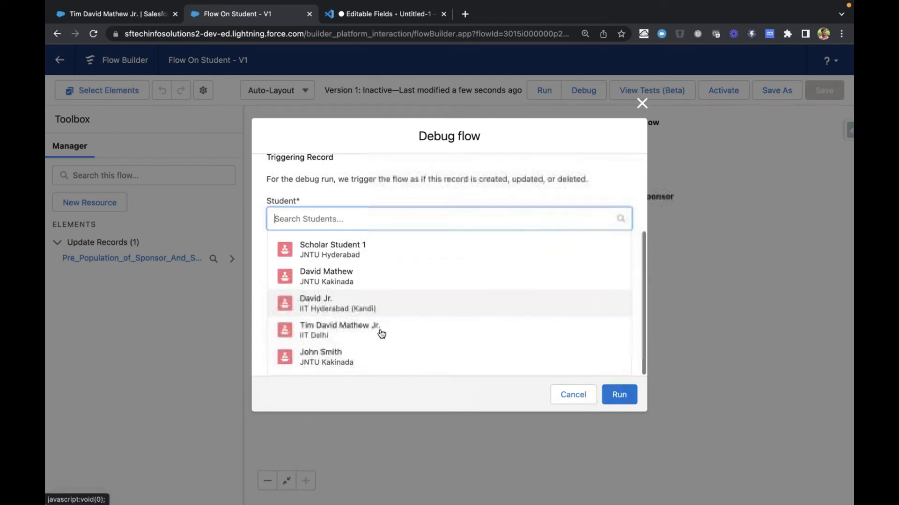
pyautogui.click(377, 338)
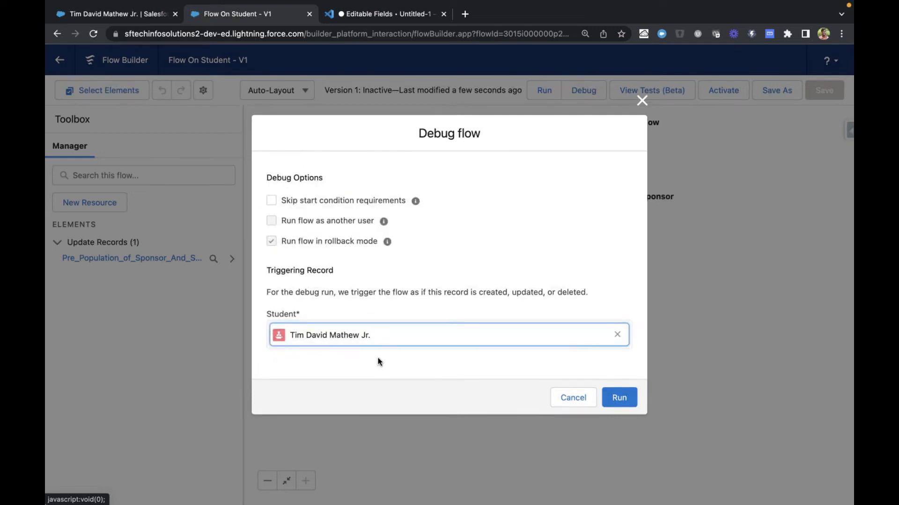
pyautogui.click(622, 399)
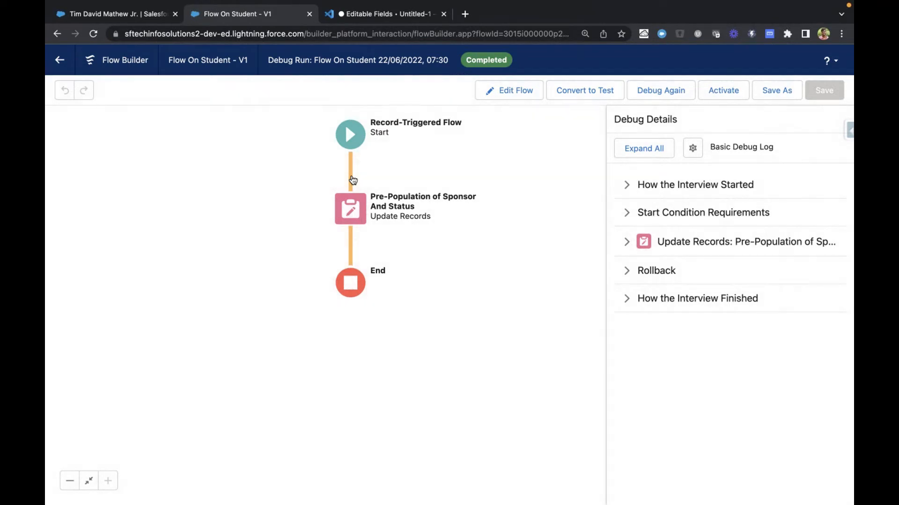
# Expand How the Interview Started and Start Condition Requirements in the debug details and read the starting user and $Record lines
pyautogui.click(628, 214)
pyautogui.click(630, 185)
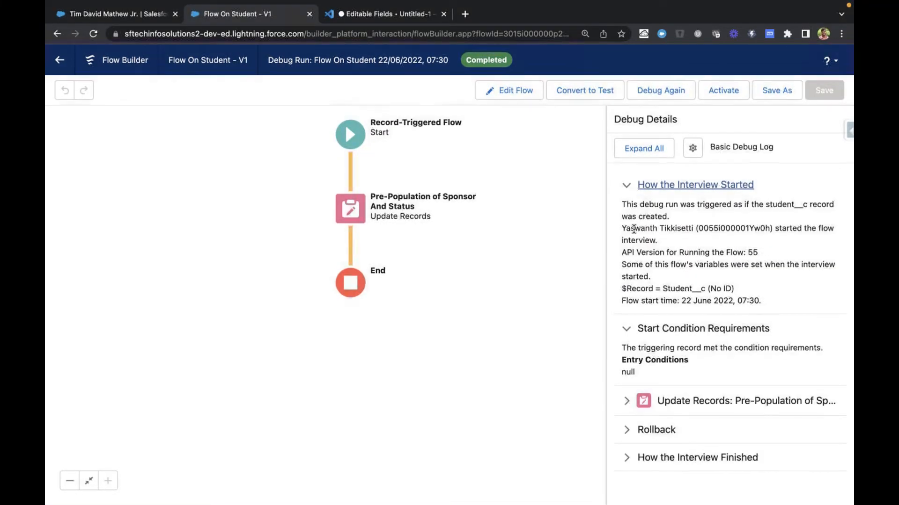
pyautogui.moveTo(625, 228); pyautogui.dragTo(692, 227)
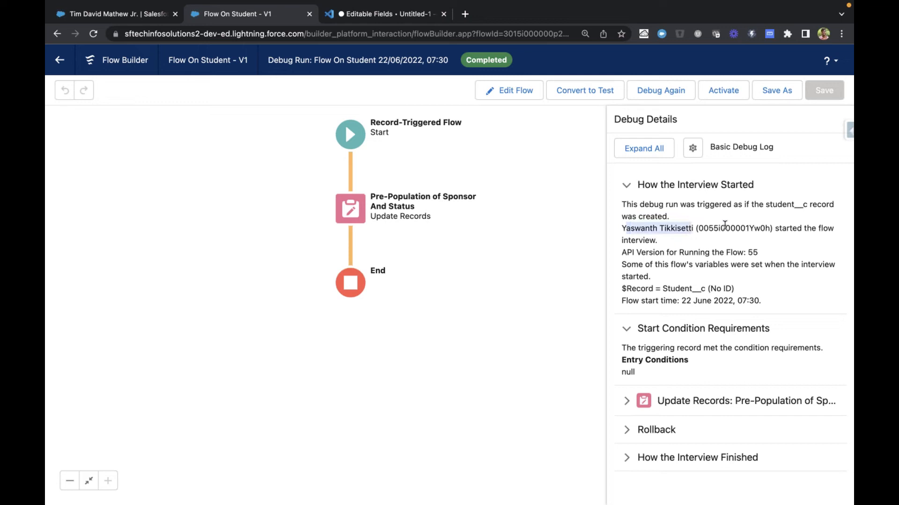
pyautogui.doubleClick(726, 227)
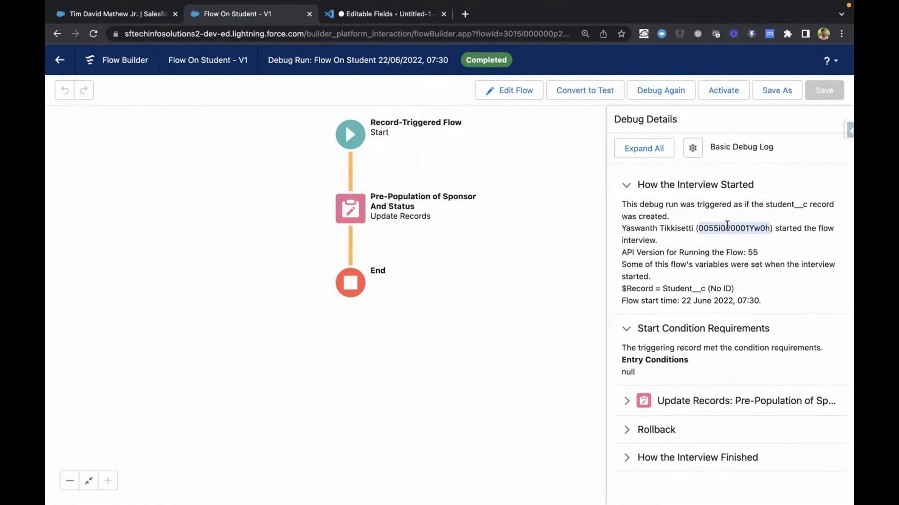
pyautogui.moveTo(621, 288); pyautogui.dragTo(744, 288)
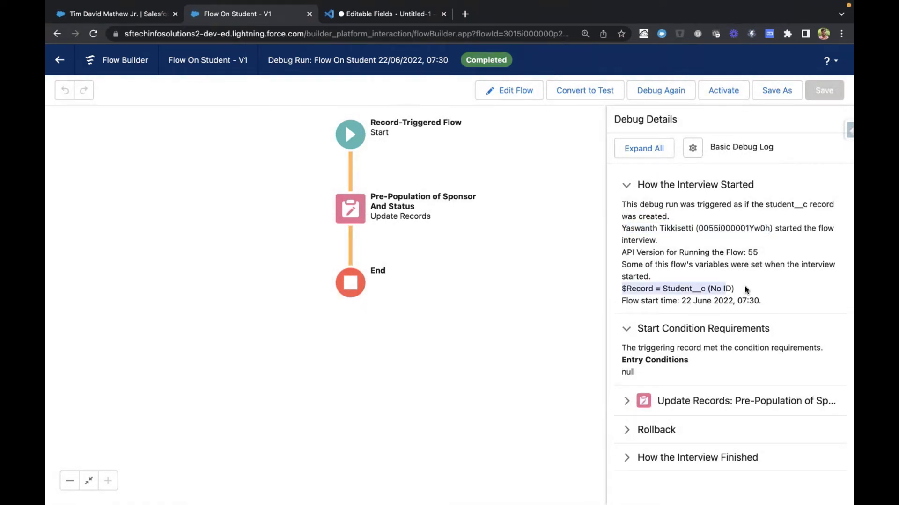
pyautogui.click(687, 286)
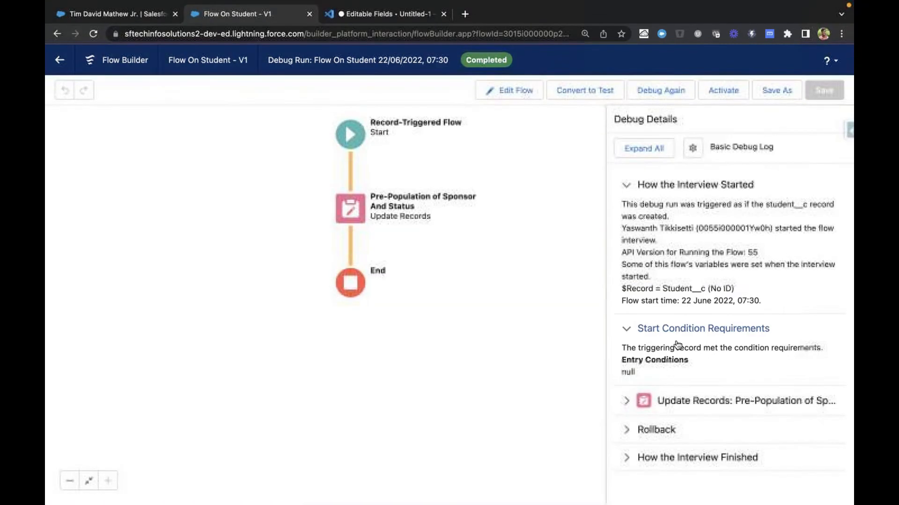
# Expand the Update Records debug details and check the Sponser__c and Status__c assignments
pyautogui.click(626, 401)
pyautogui.scroll(-2, 624, 406)
pyautogui.scroll(-3, 624, 407)
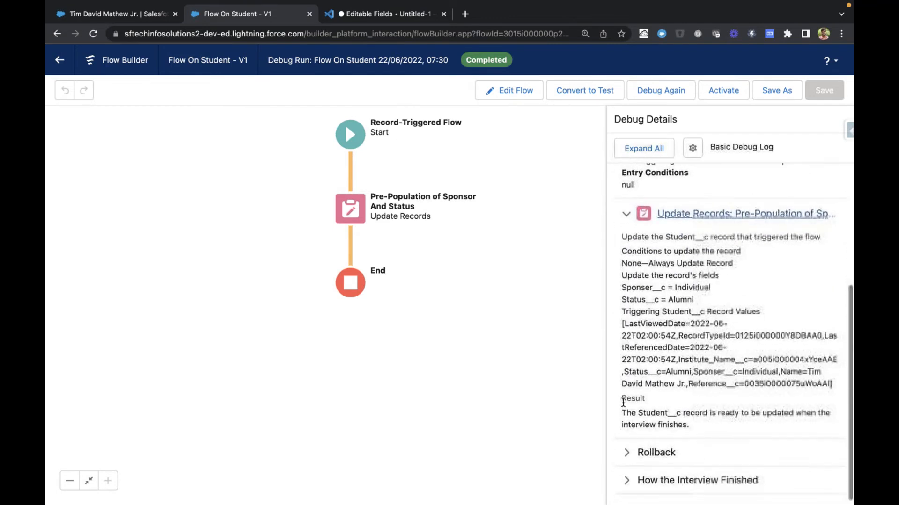
pyautogui.moveTo(621, 285); pyautogui.dragTo(683, 299)
pyautogui.click(688, 285)
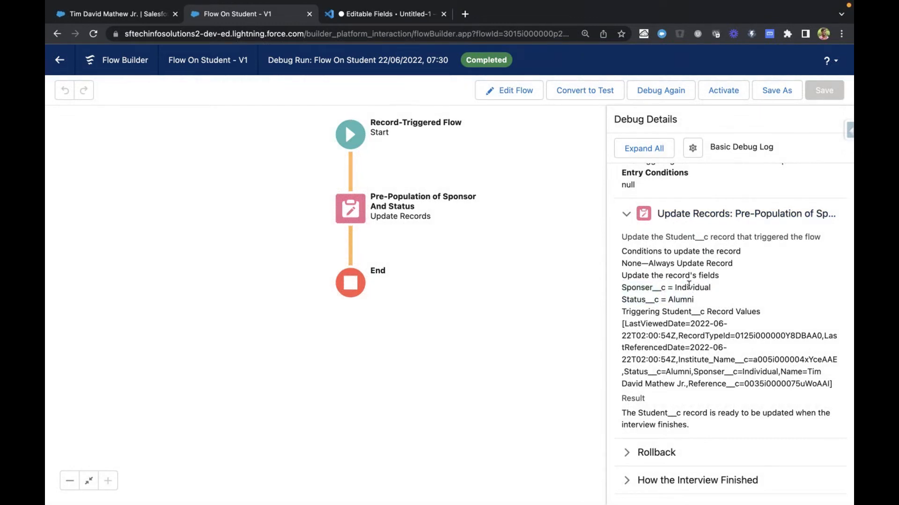
pyautogui.doubleClick(673, 298)
# Examine the triggering Student__c record values, including the record type, institute and status entries, in the Update Records debug details
pyautogui.moveTo(625, 311); pyautogui.dragTo(689, 398)
pyautogui.click(690, 402)
pyautogui.doubleClick(772, 336)
pyautogui.click(667, 346)
pyautogui.doubleClick(686, 359)
pyautogui.click(687, 373)
pyautogui.moveTo(622, 324); pyautogui.dragTo(835, 386)
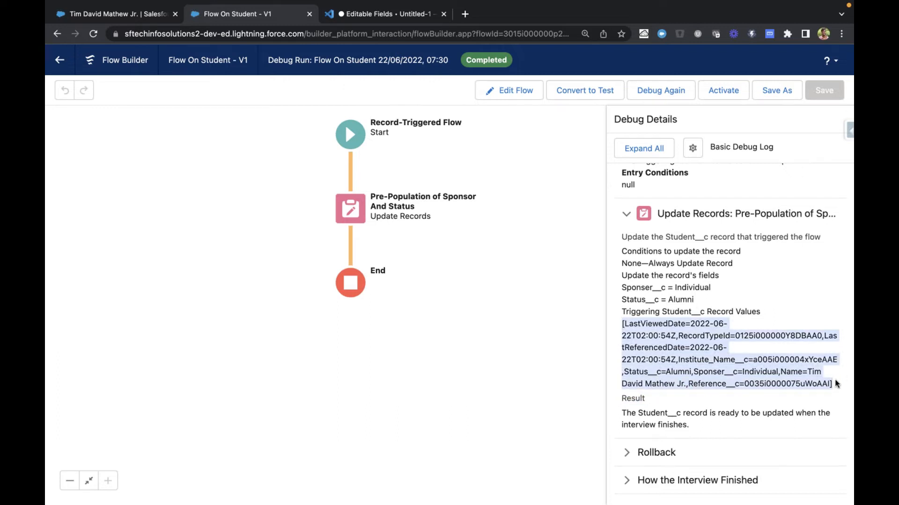
pyautogui.click(712, 378)
# Expand the Rollback and How the Interview Finished details and check the actual student record for changes
pyautogui.click(636, 454)
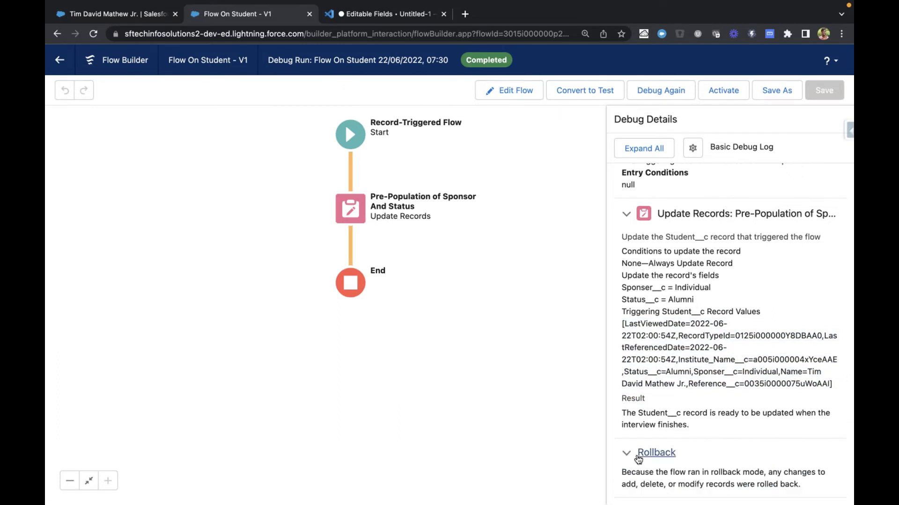
pyautogui.scroll(-1, 637, 455)
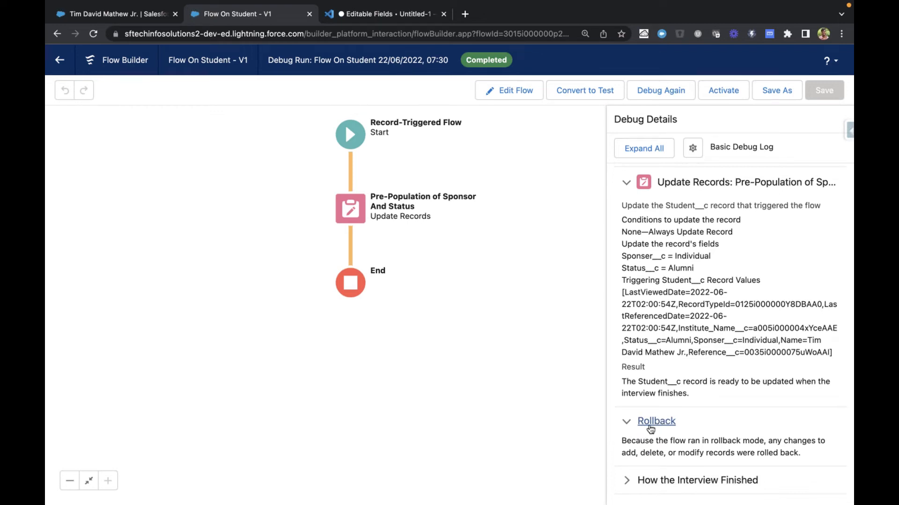
pyautogui.click(628, 480)
pyautogui.scroll(-1, 627, 481)
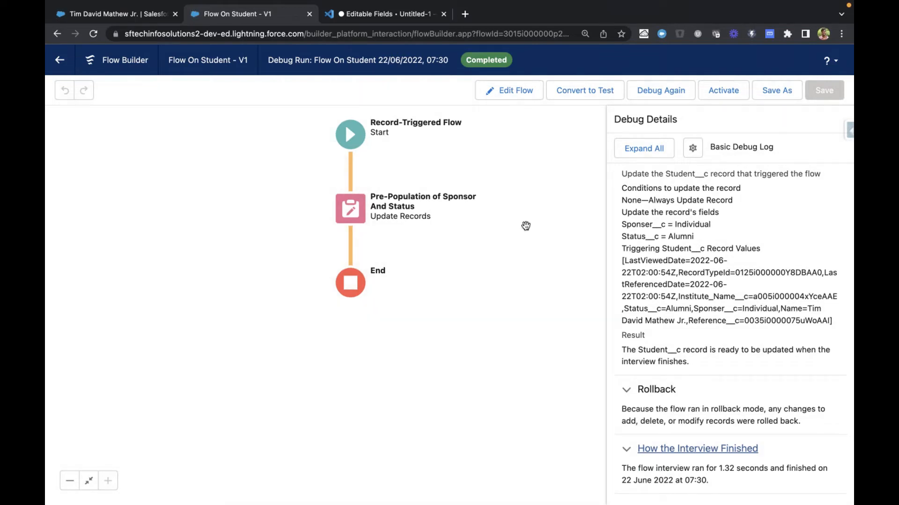
pyautogui.hotkey('ctrl', 'shift', 'Tab')
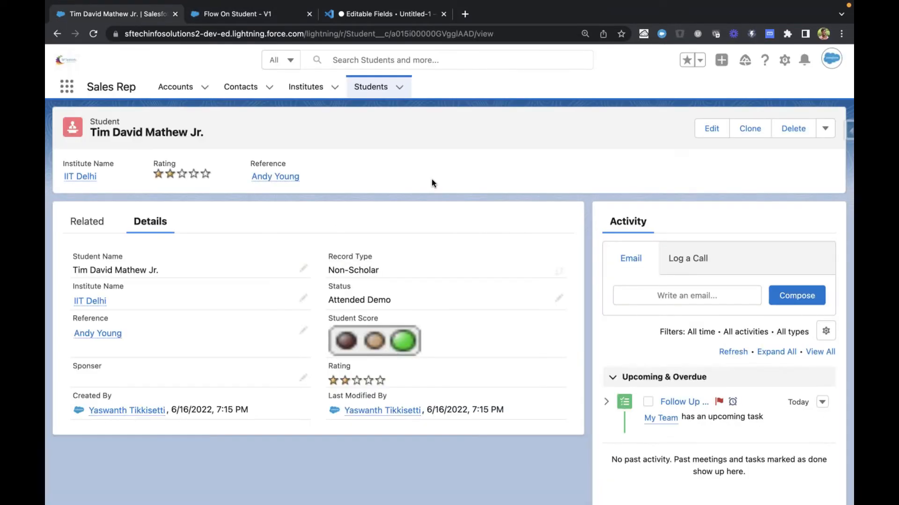
pyautogui.hotkey('ctrl', 'Tab')
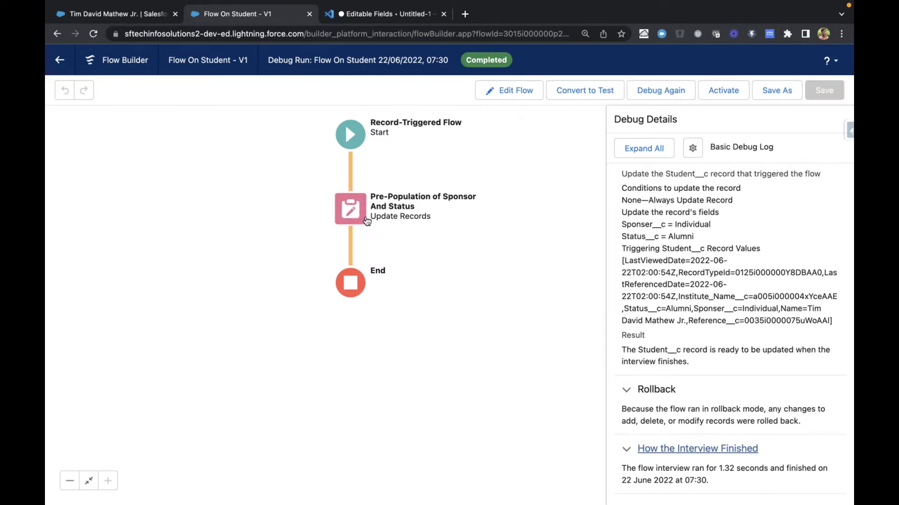
# Return to editing the flow and insert a Decision element between Start and Pre-Population of Sponsor And Status
pyautogui.click(501, 90)
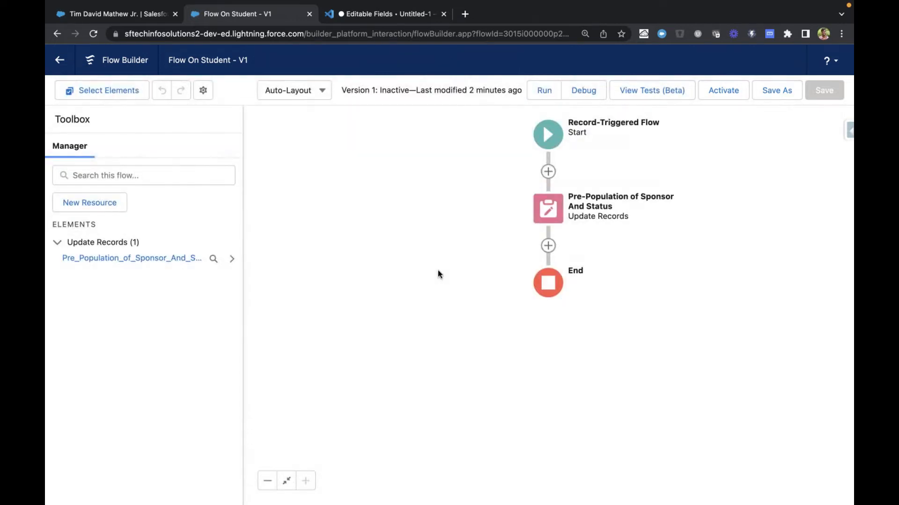
pyautogui.hotkey('ctrl', 'shift', 'Tab')
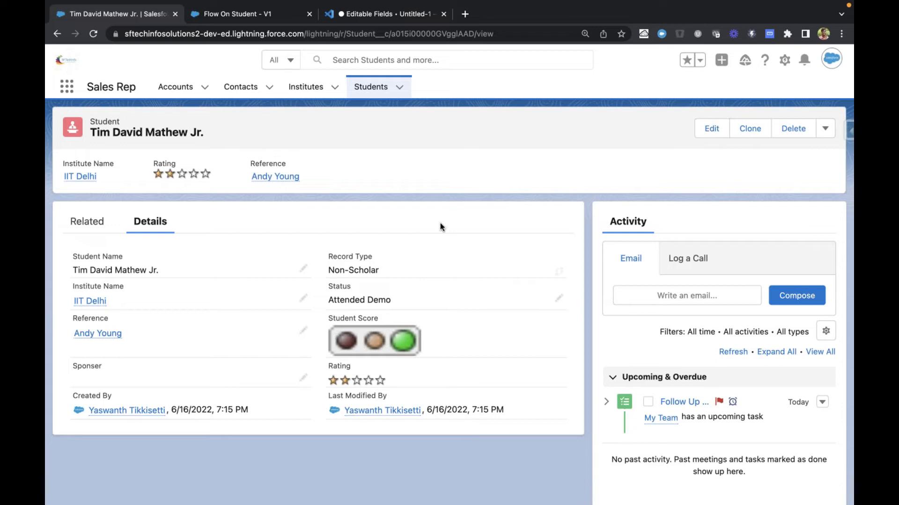
pyautogui.hotkey('ctrl', 'Tab')
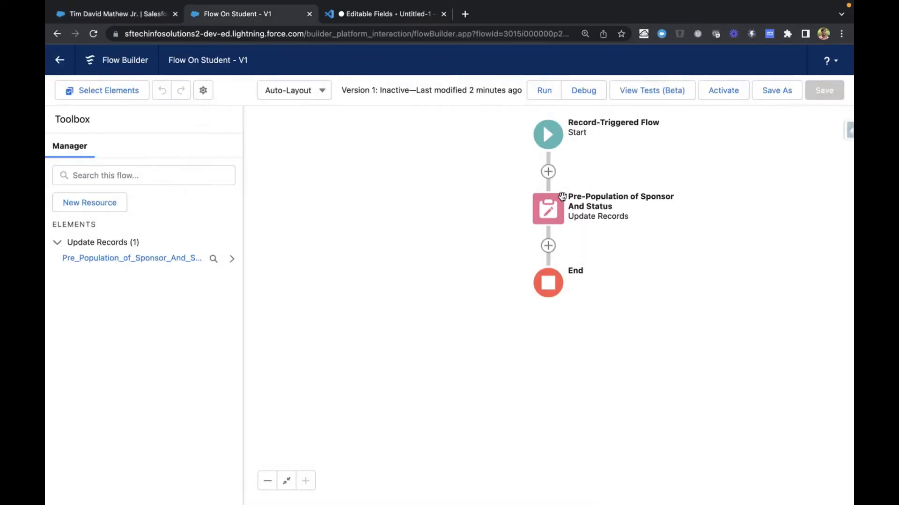
pyautogui.click(548, 171)
pyautogui.scroll(-1, 529, 306)
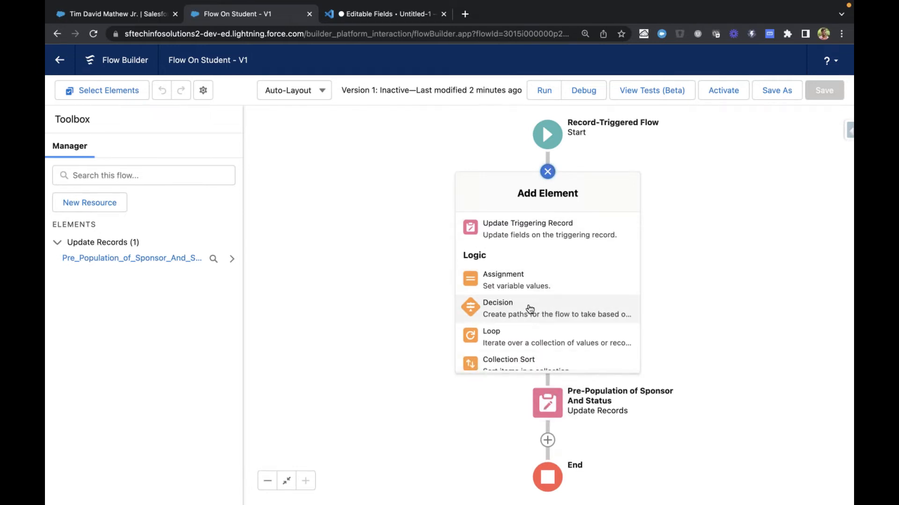
pyautogui.click(529, 310)
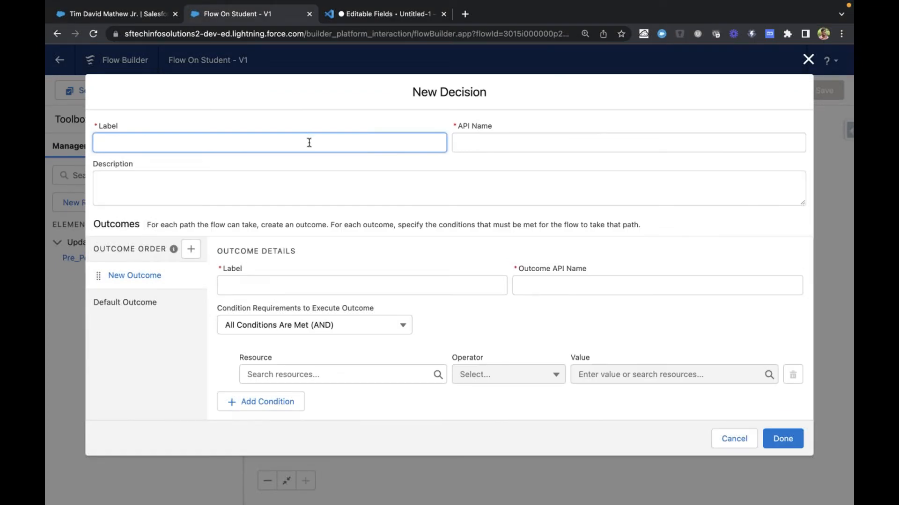
# Label the decision Check Student is Non Scholar and keep the API name Check_Student_is_Non_Scholar
pyautogui.write('Check Student is Non Scholar')
pyautogui.press('Tab')
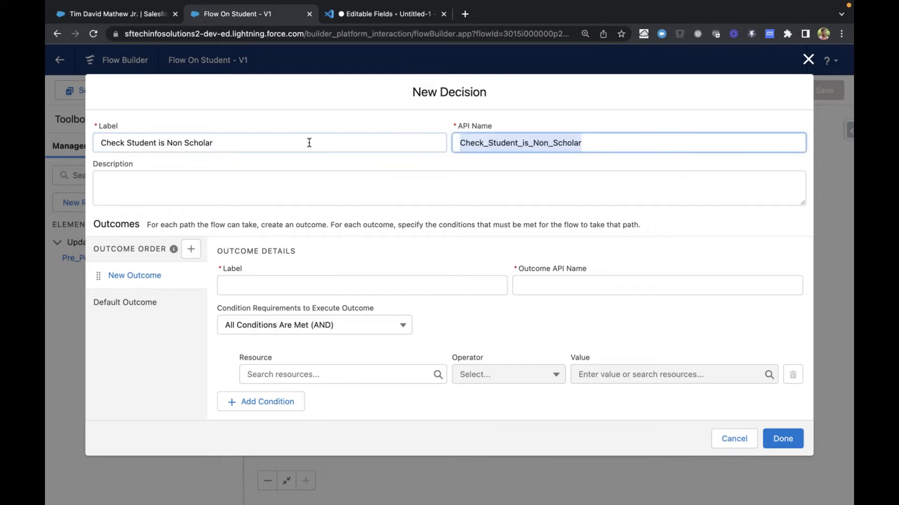
# Name the decision's first outcome Non Scholar Student with the API name Non_Scholar_Student
pyautogui.click(284, 288)
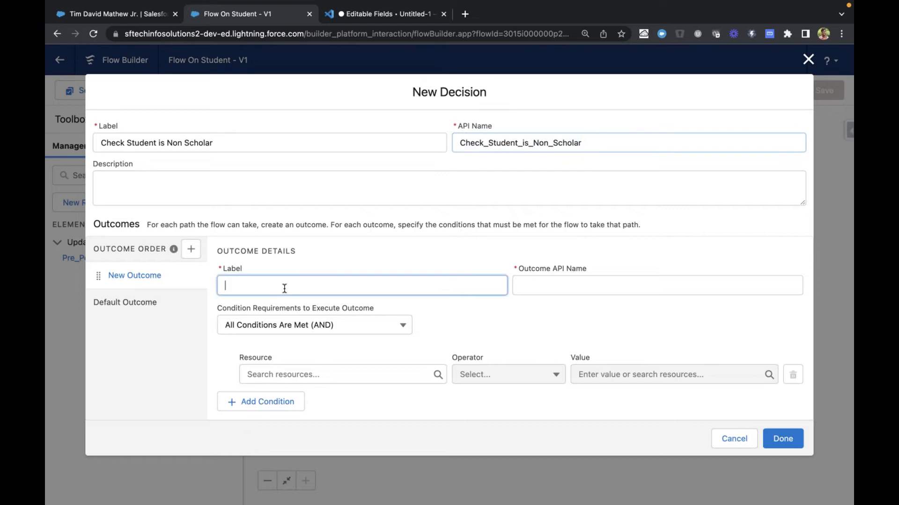
pyautogui.write('Non Scholar Studen')
pyautogui.press('Tab')
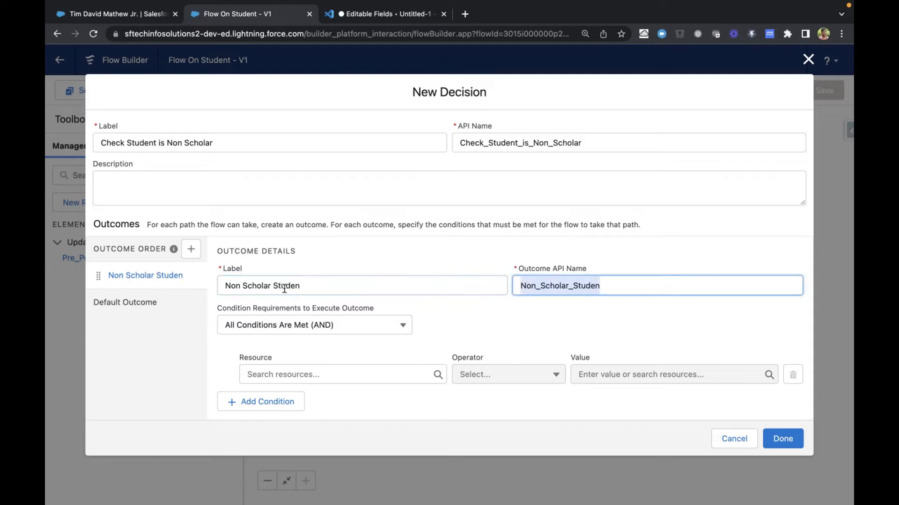
pyautogui.click(307, 284)
pyautogui.write('t')
pyautogui.press('Tab')
pyautogui.press('BackSpace')
pyautogui.hotkey('shift', 'Tab')
pyautogui.hotkey('shift', 'Tab')
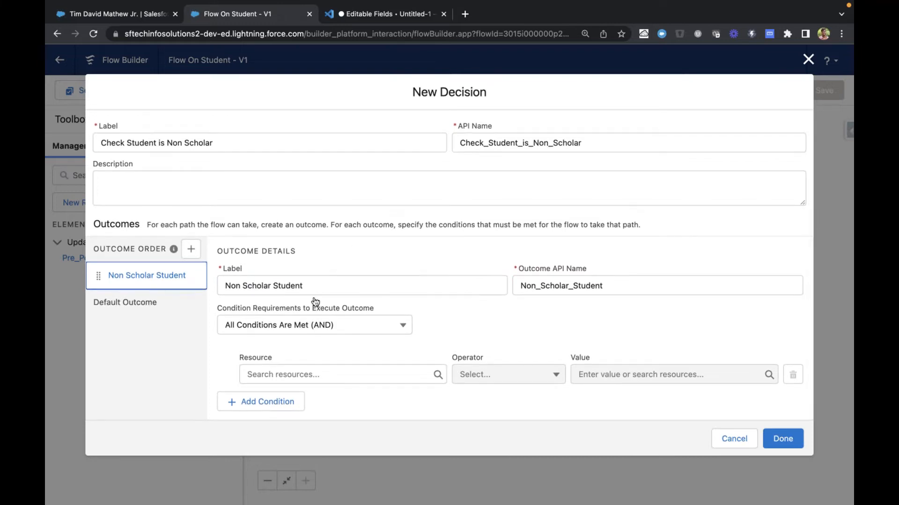
# Examine the resources and global variables offered for the Non Scholar Student condition, and check the record type on the student record
pyautogui.click(290, 378)
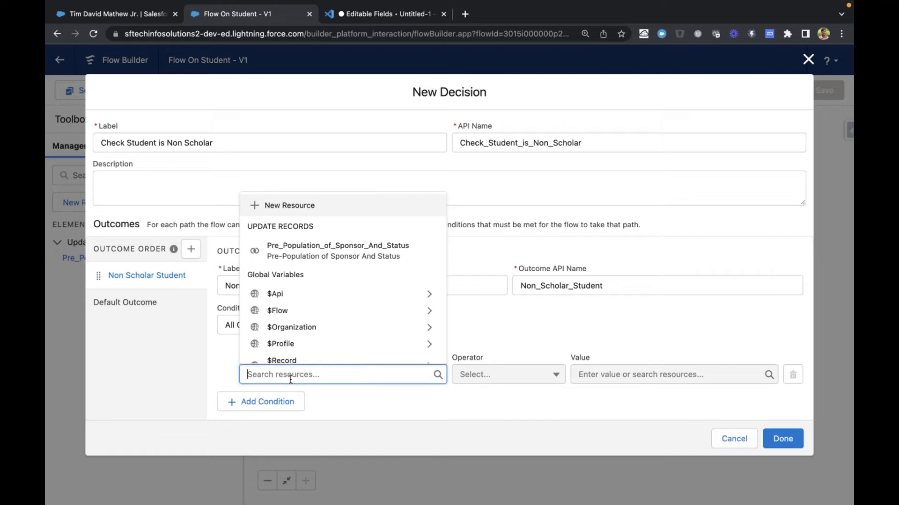
pyautogui.click(466, 329)
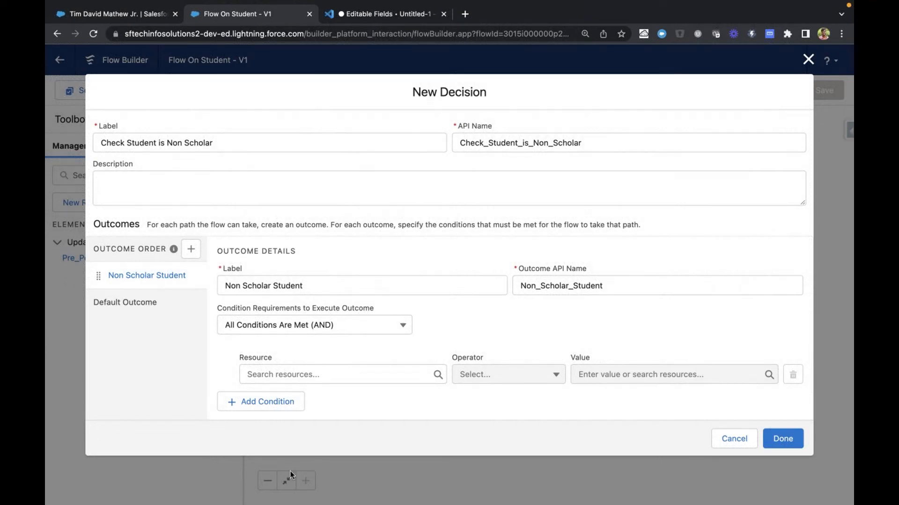
pyautogui.click(331, 375)
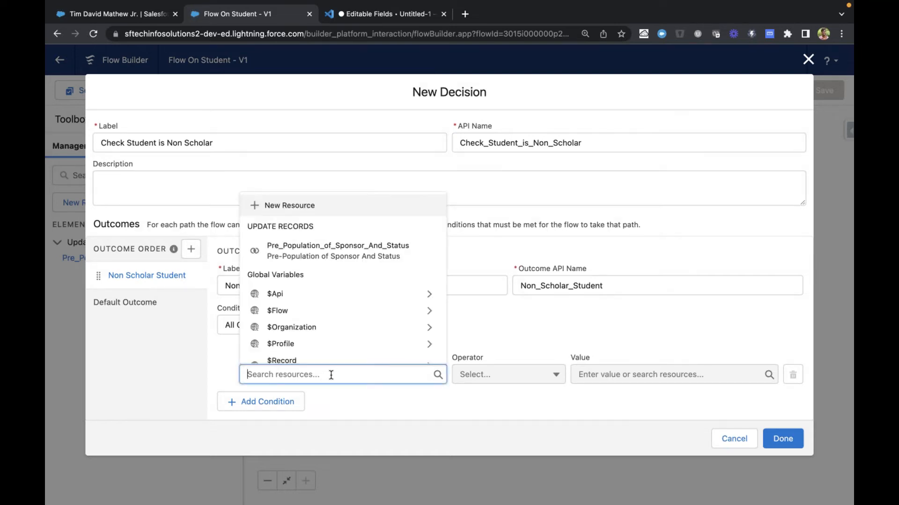
pyautogui.click(468, 321)
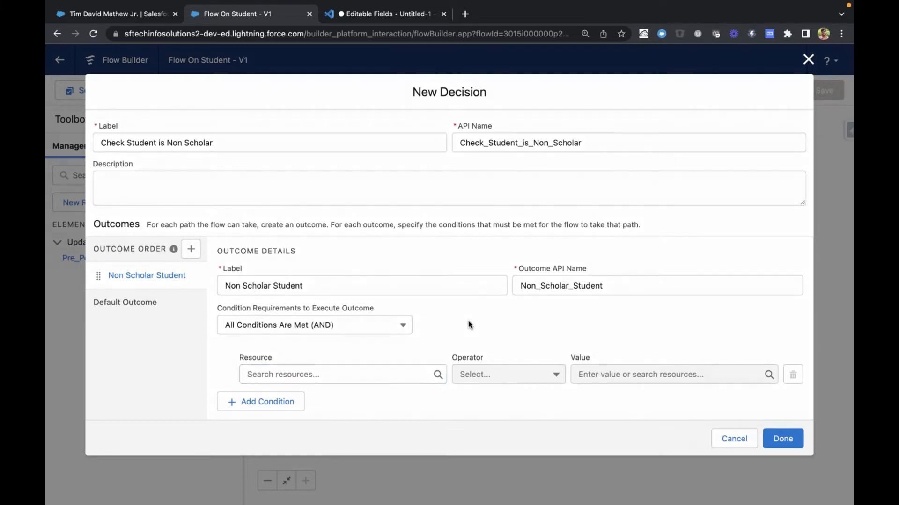
pyautogui.hotkey('ctrl', 'shift', 'Tab')
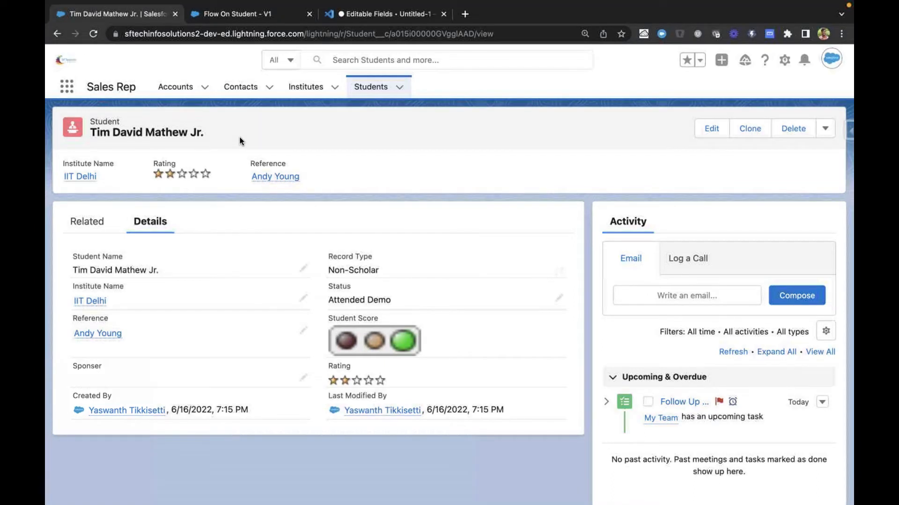
pyautogui.hotkey('ctrl', 'Tab')
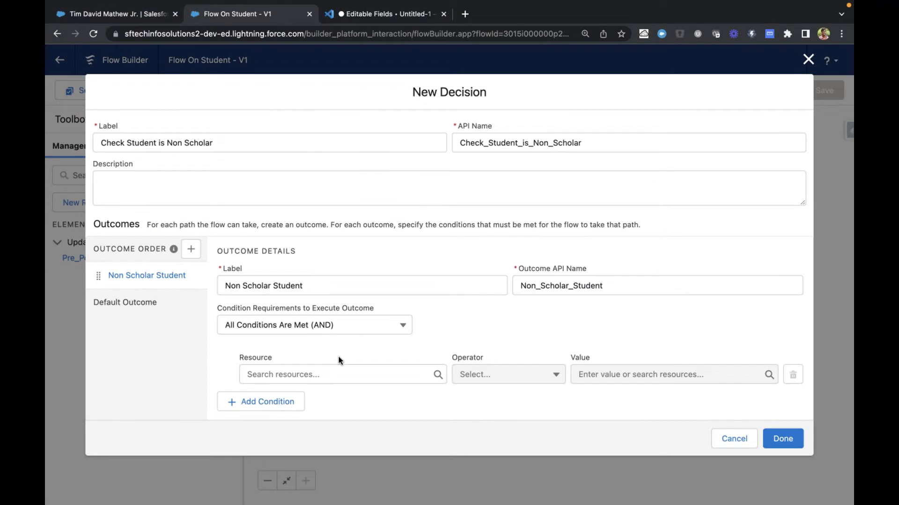
pyautogui.click(341, 372)
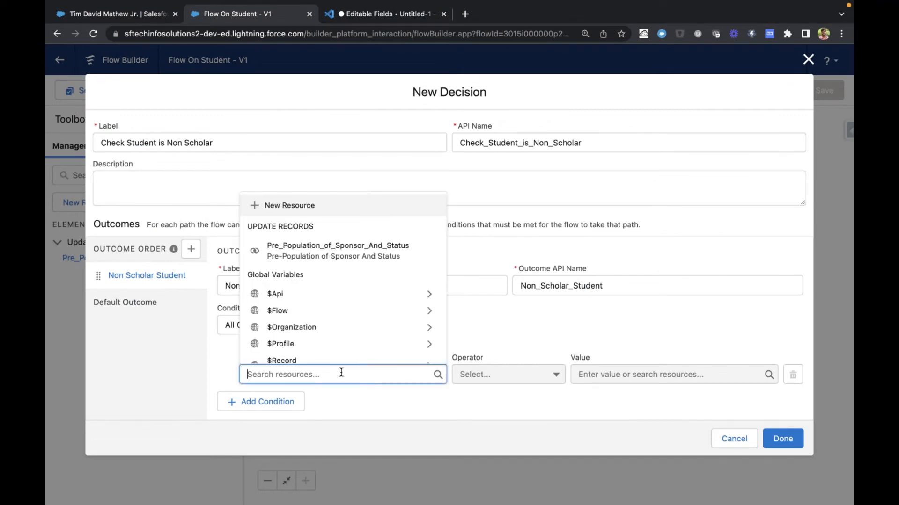
pyautogui.scroll(-1, 325, 315)
pyautogui.scroll(-1, 326, 316)
pyautogui.scroll(2, 311, 319)
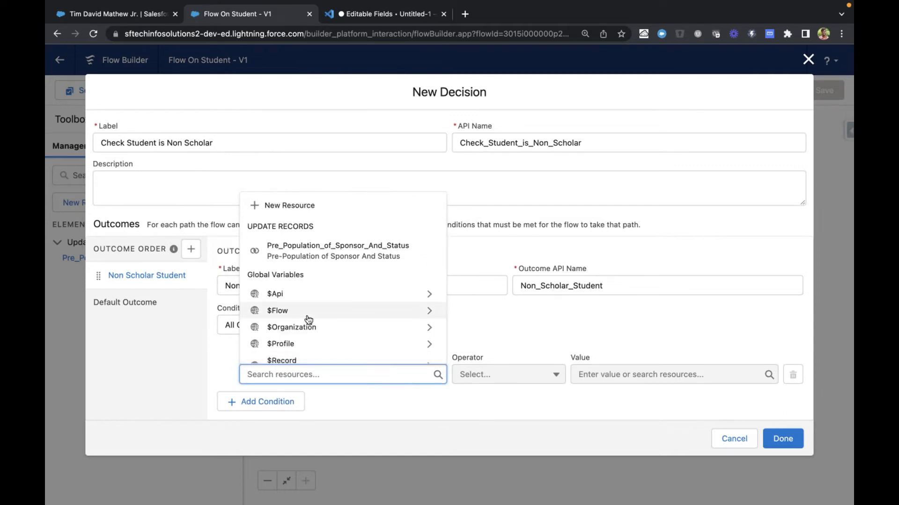
pyautogui.scroll(-3, 309, 319)
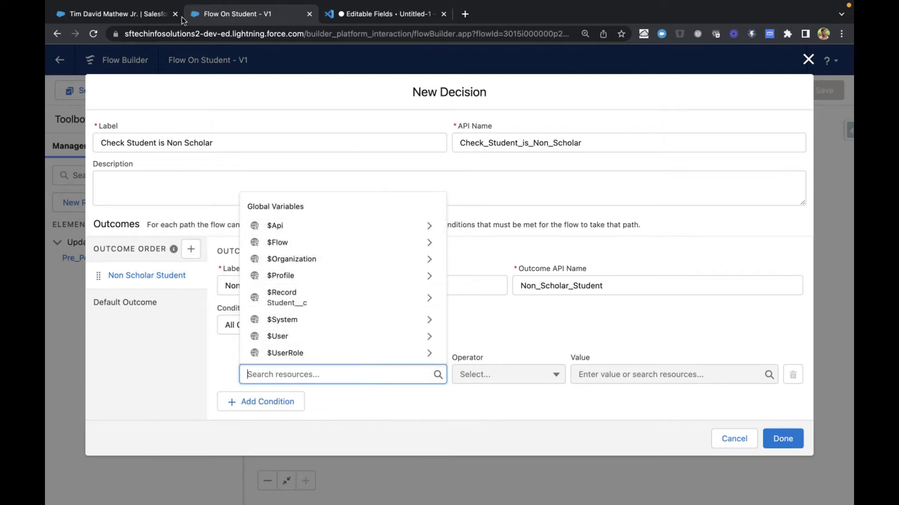
# Open the student record for editing and compare its fields with the decision being defined in the flow
pyautogui.click(145, 16)
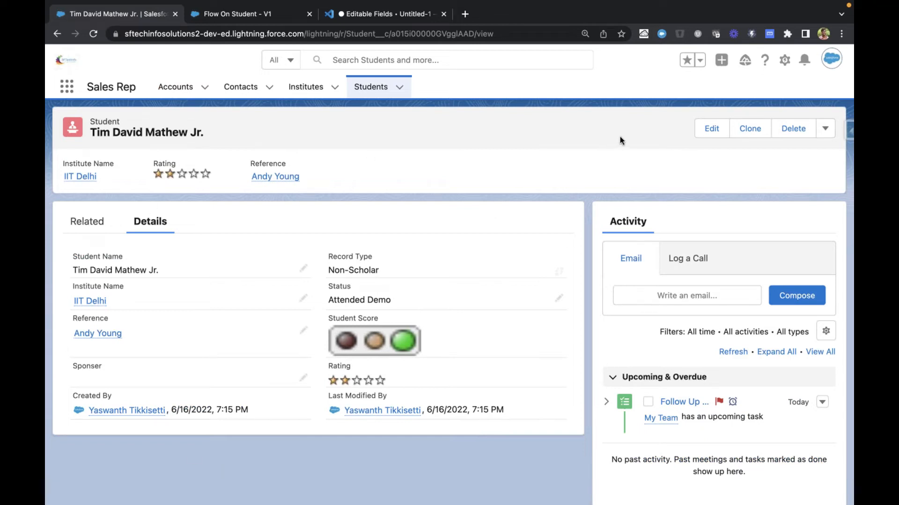
pyautogui.click(709, 126)
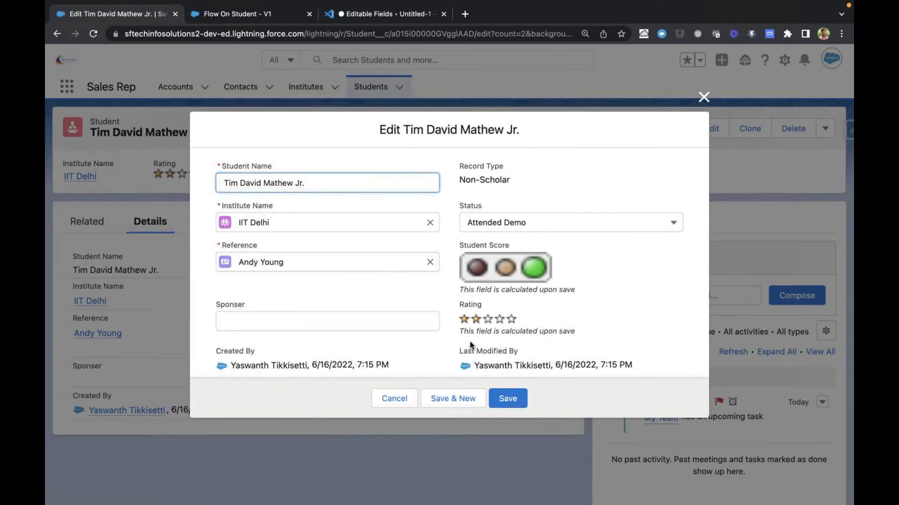
pyautogui.hotkey('ctrl', 'Tab')
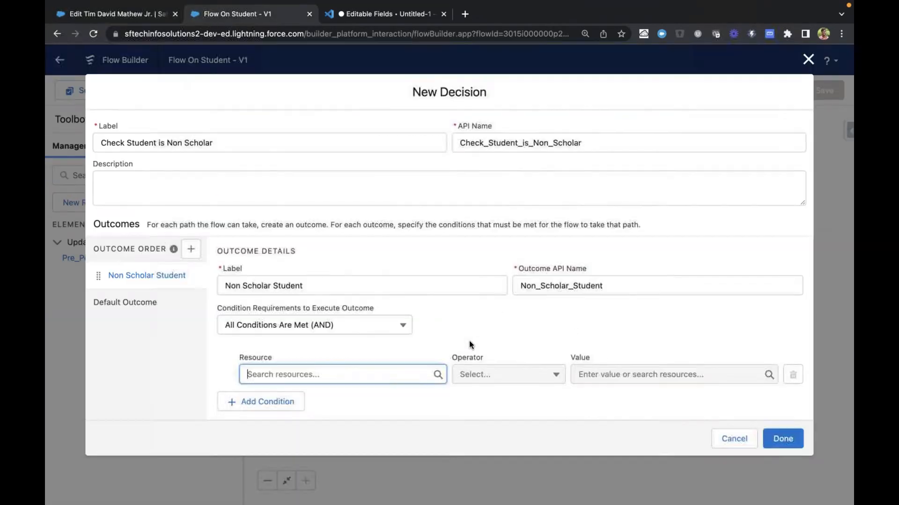
pyautogui.hotkey('ctrl', 'shift', 'Tab')
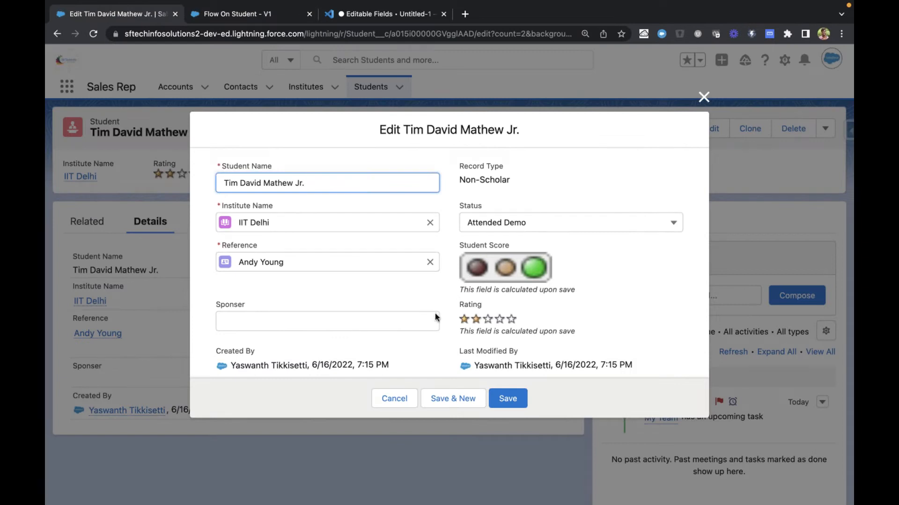
pyautogui.hotkey('ctrl', 'Tab')
# Set the condition's resource path to the RecordType relationship of $Record and browse its fields for DeveloperName
pyautogui.click(370, 371)
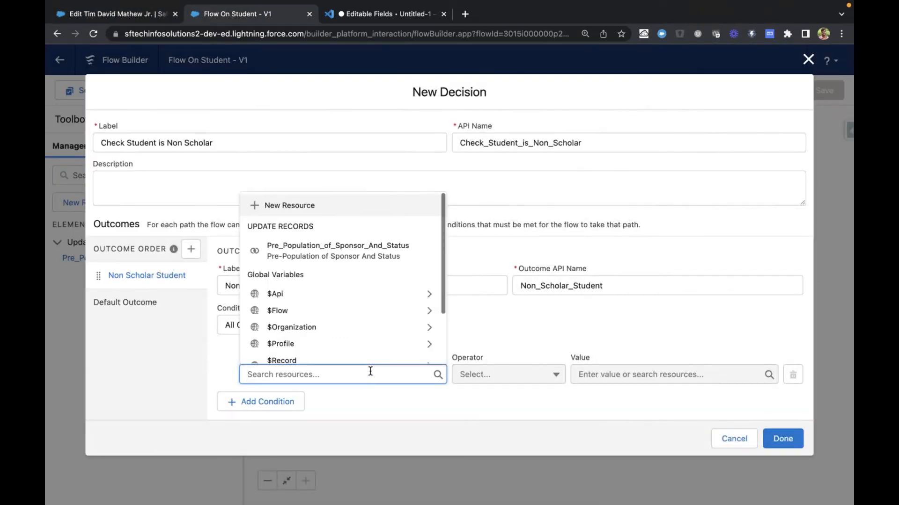
pyautogui.scroll(-1, 371, 338)
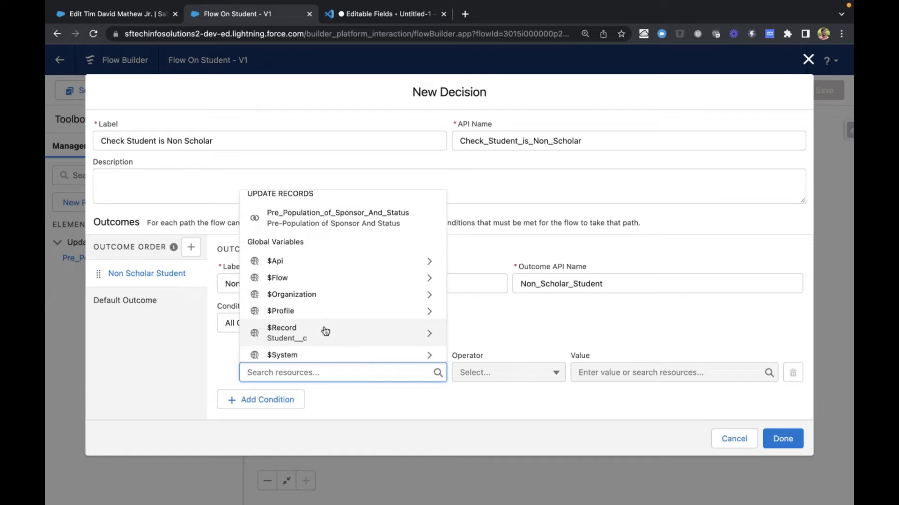
pyautogui.click(429, 334)
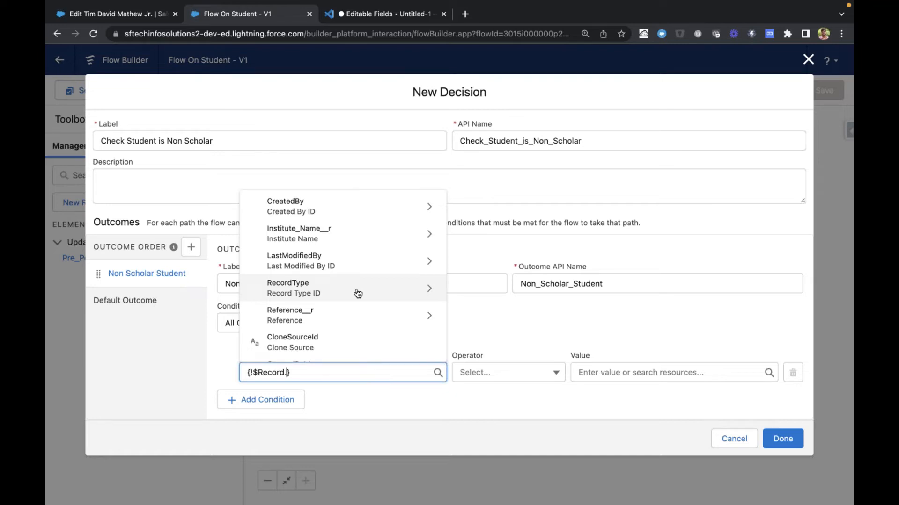
pyautogui.scroll(-2, 358, 294)
pyautogui.scroll(2, 358, 293)
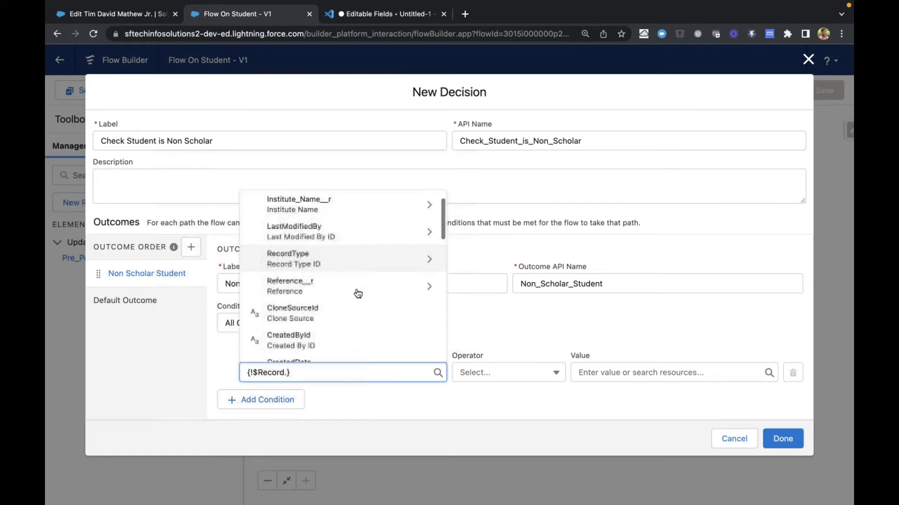
pyautogui.write('rec')
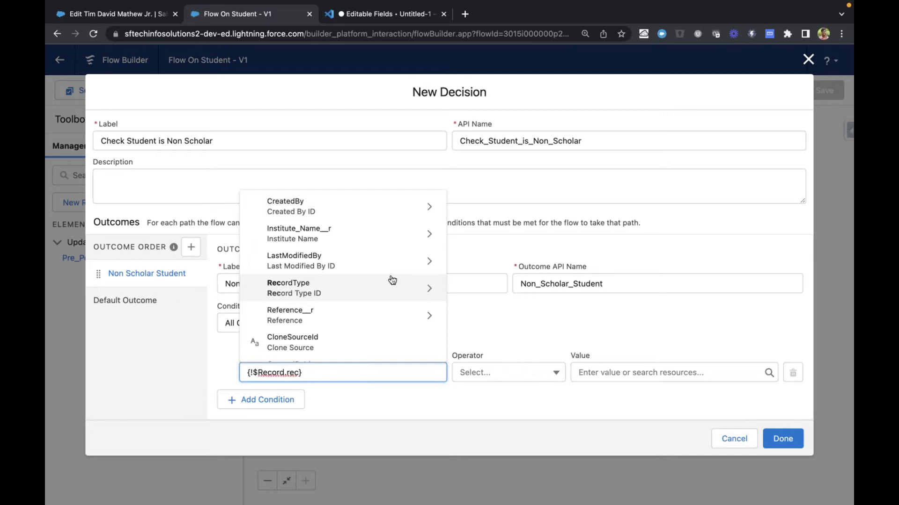
pyautogui.click(410, 290)
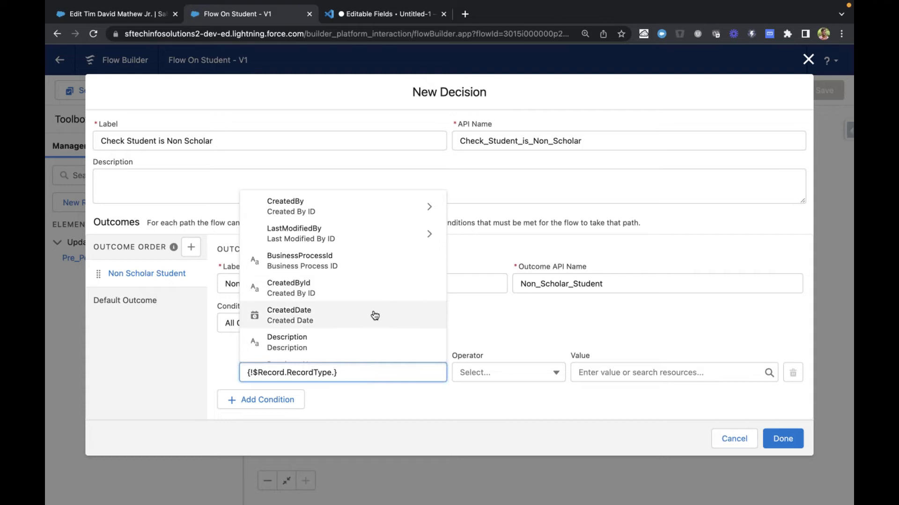
pyautogui.scroll(-5, 371, 314)
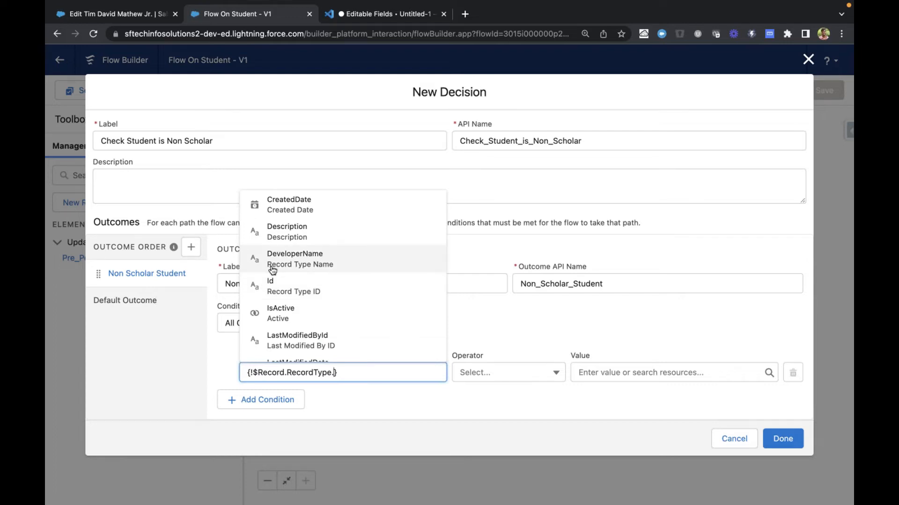
# Switch to the VS Code notes and start an indented line a few lines below Apex
pyautogui.hotkey('ctrl', 'Tab')
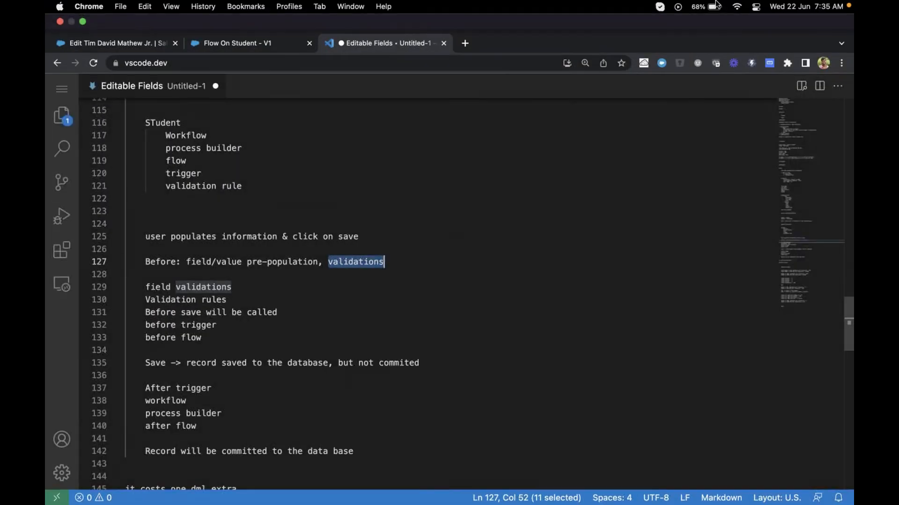
pyautogui.scroll(-5, 311, 337)
pyautogui.scroll(-10, 312, 340)
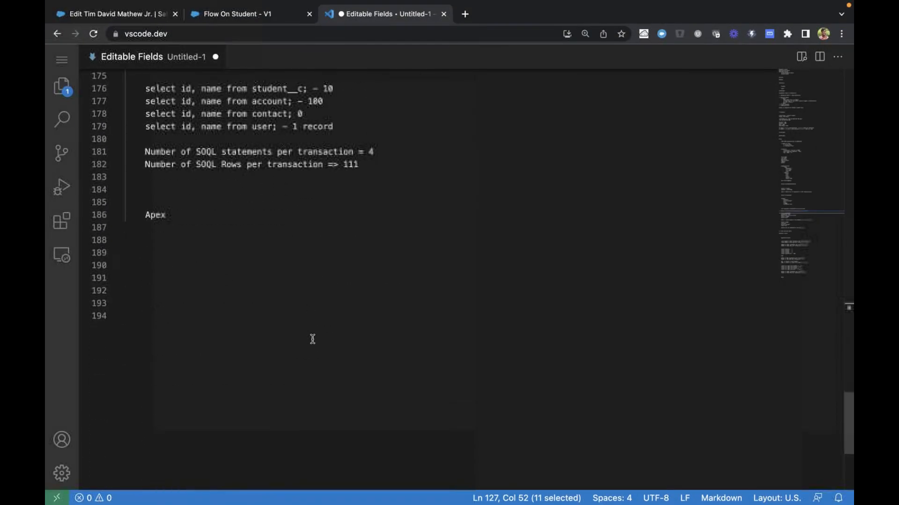
pyautogui.click(264, 256)
pyautogui.press('BackSpace')
pyautogui.press('Tab')
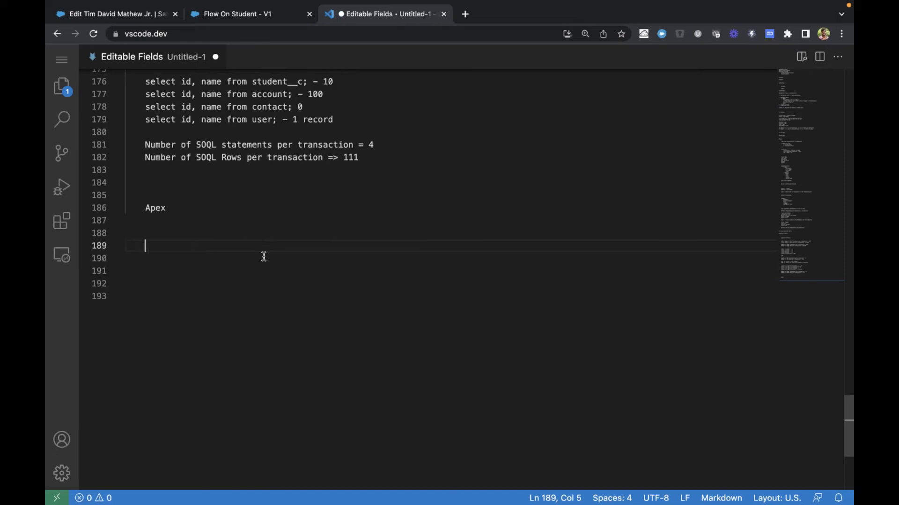
# Write Mahindra Group as the heading of the new notes section
pyautogui.write('Pros')
pyautogui.press('BackSpace')
pyautogui.press('BackSpace')
pyautogui.press('BackSpace')
pyautogui.press('BackSpace')
pyautogui.write('Mhi')
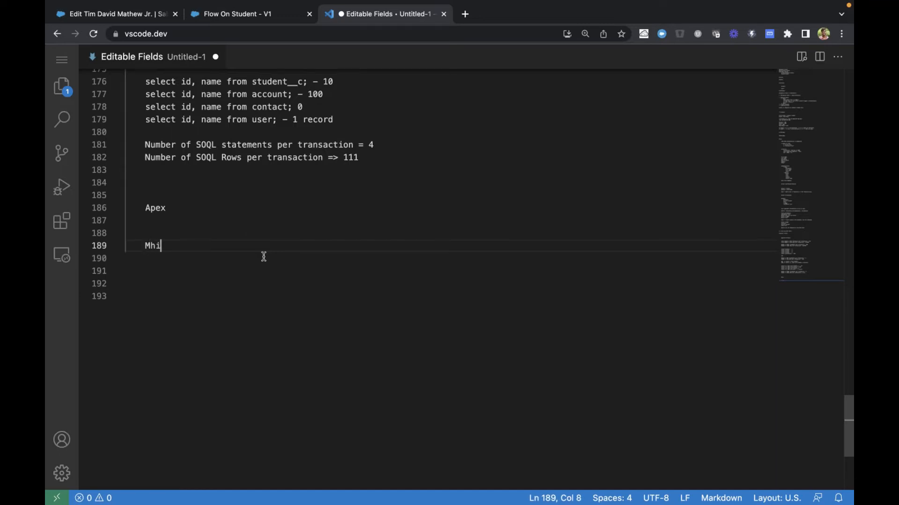
pyautogui.write('ndra')
pyautogui.press('BackSpace')
pyautogui.press('BackSpace')
pyautogui.press('BackSpace')
pyautogui.press('BackSpace')
pyautogui.press('BackSpace')
pyautogui.press('BackSpace')
pyautogui.write('ahindra Gr')
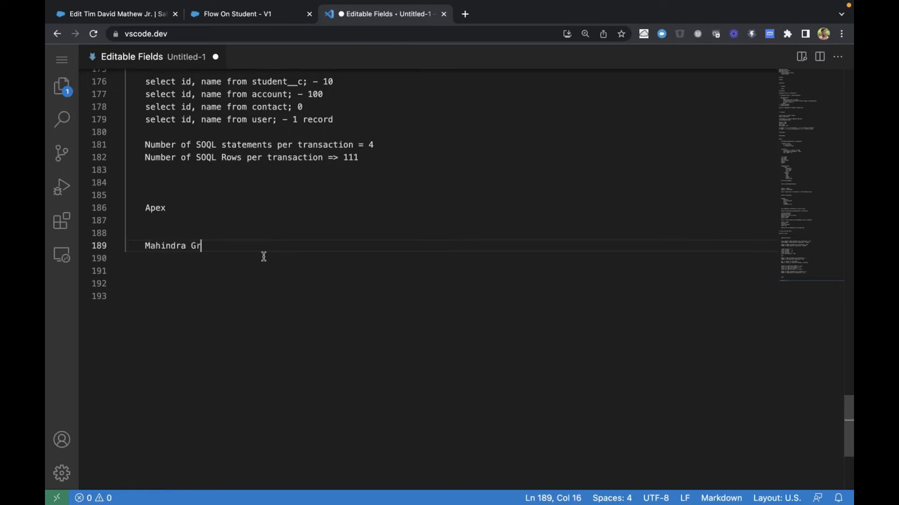
pyautogui.write('oup')
pyautogui.press('Return')
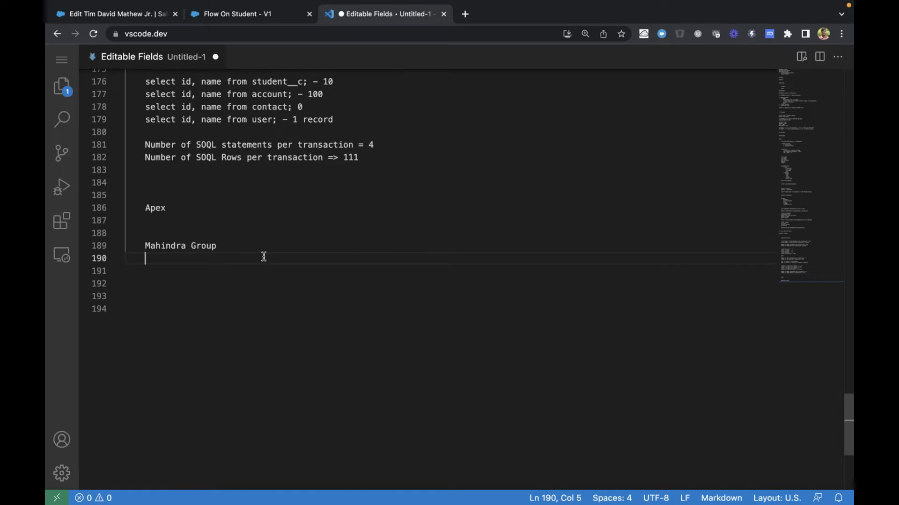
# Add the note "Production -> real data and real users" below the heading, separated by a blank line
pyautogui.press('Return')
pyautogui.write('Production')
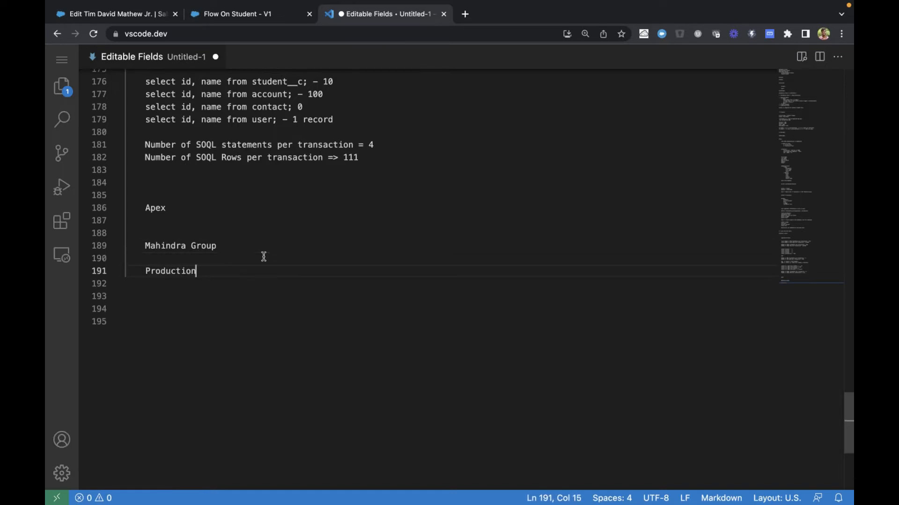
pyautogui.write(' -> real ')
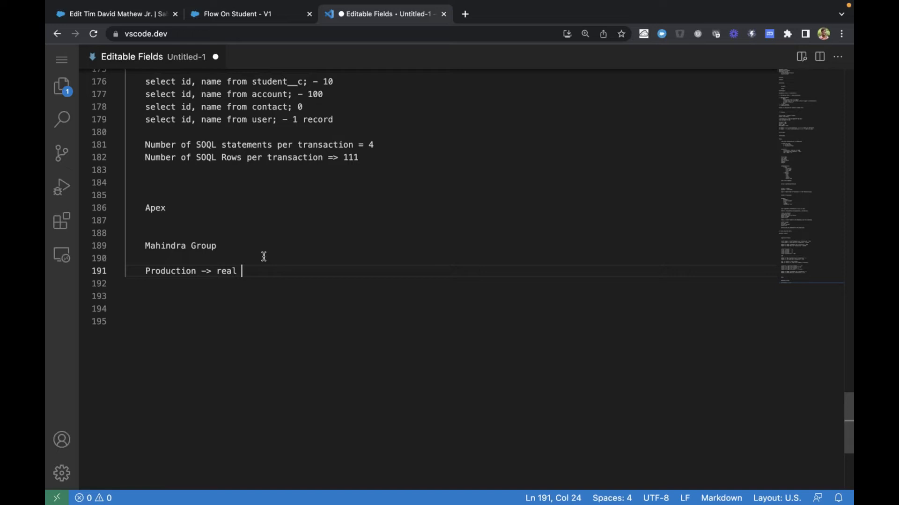
pyautogui.write('data and real users')
pyautogui.press('Return')
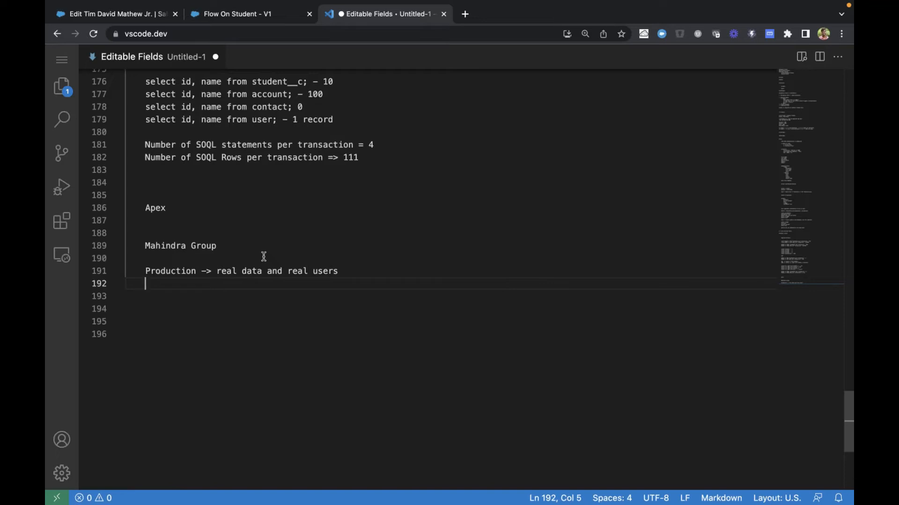
# Add an indented "Sandbox" entry below the Production note, separated by a blank line
pyautogui.press('Tab')
pyautogui.press('Return')
pyautogui.write('Sa')
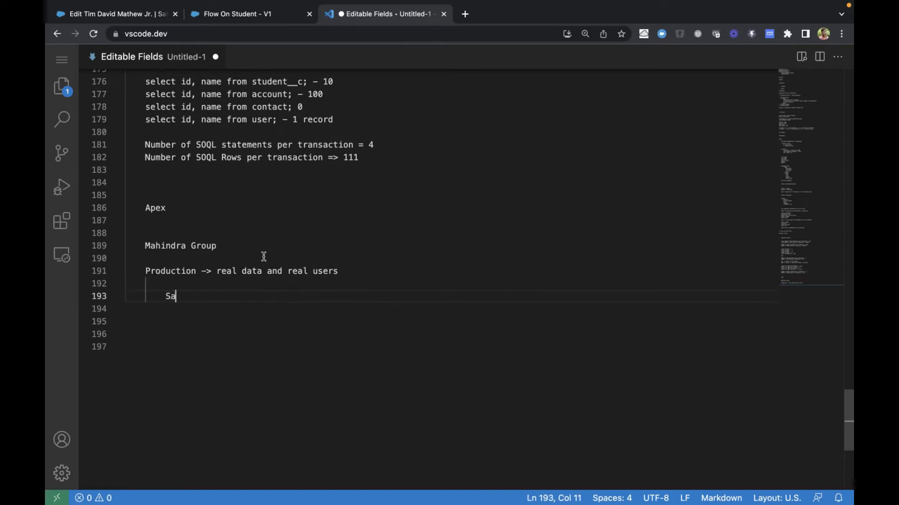
pyautogui.write('ndbox')
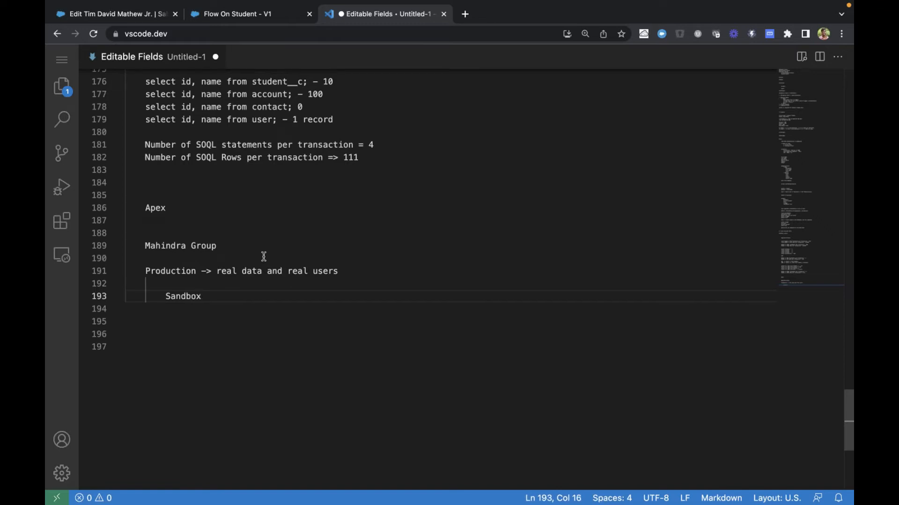
pyautogui.doubleClick(181, 298)
pyautogui.click(235, 297)
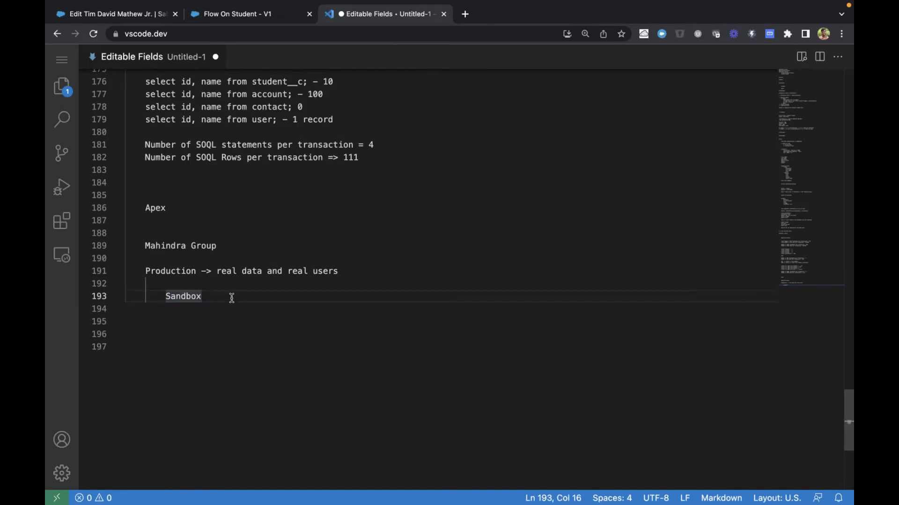
pyautogui.moveTo(168, 296); pyautogui.dragTo(215, 297)
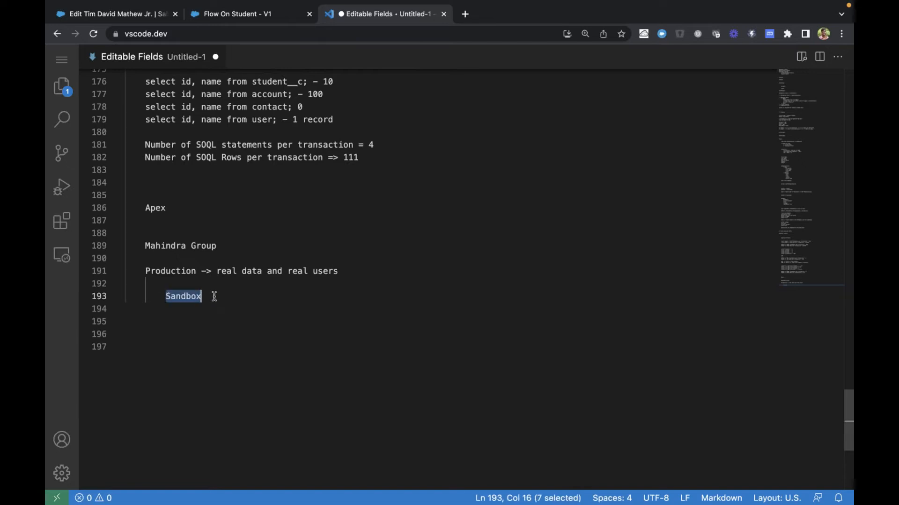
pyautogui.click(228, 296)
# Complete the Sandbox entry so it reads "Sandbox -> its for developers/admins/QA"
pyautogui.write('->')
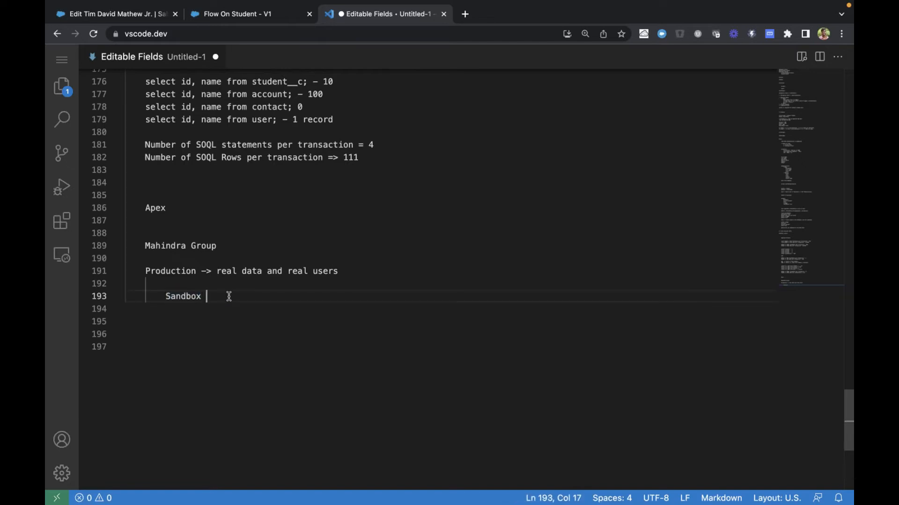
pyautogui.write(' it')
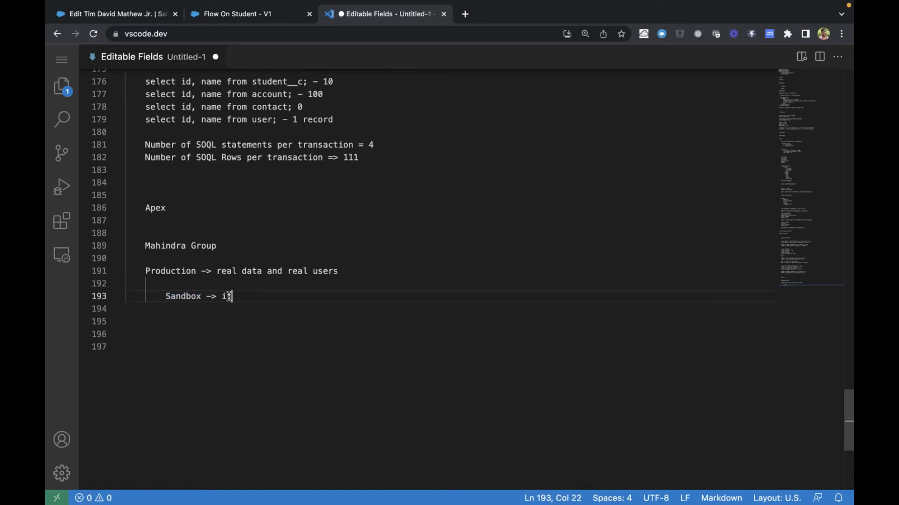
pyautogui.write('s for developers')
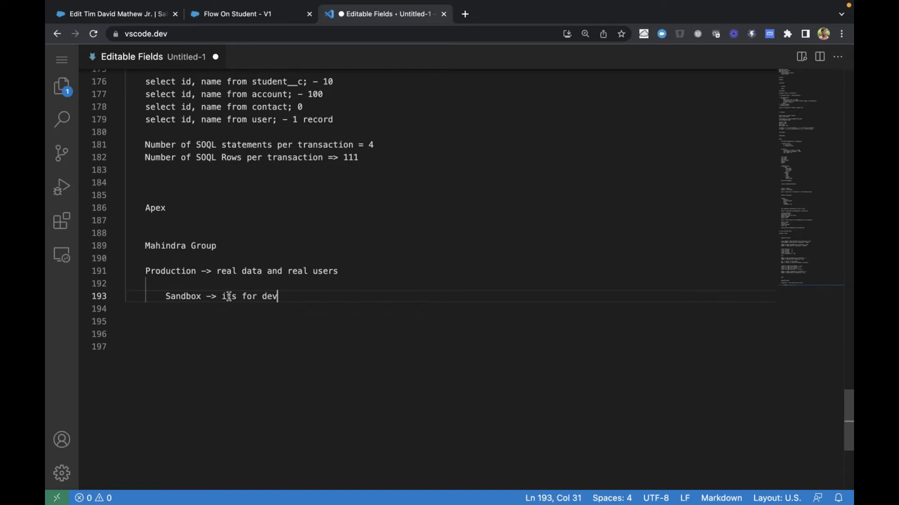
pyautogui.write('min')
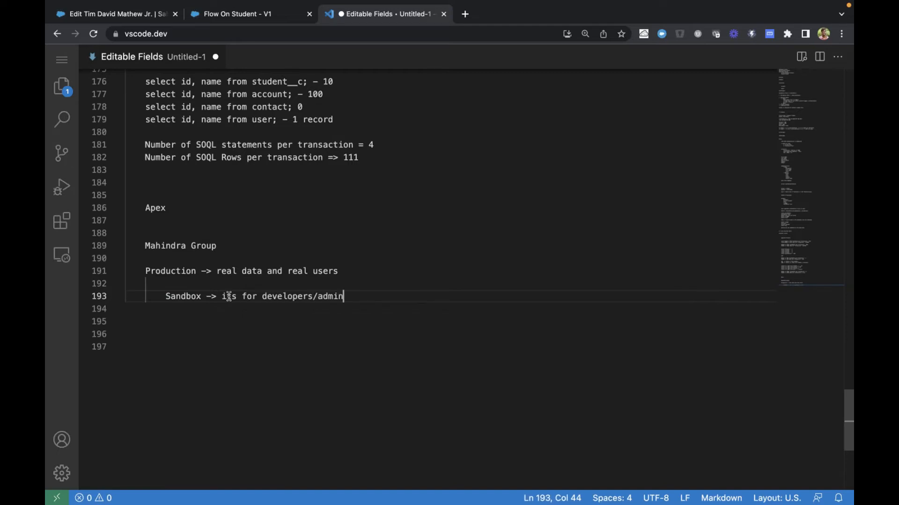
pyautogui.write('s/QA')
pyautogui.moveTo(167, 297); pyautogui.dragTo(406, 296)
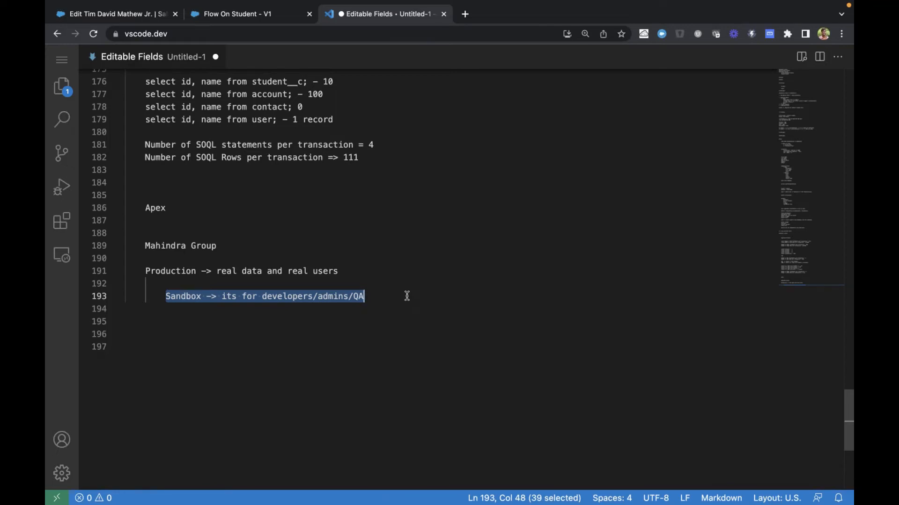
pyautogui.click(407, 296)
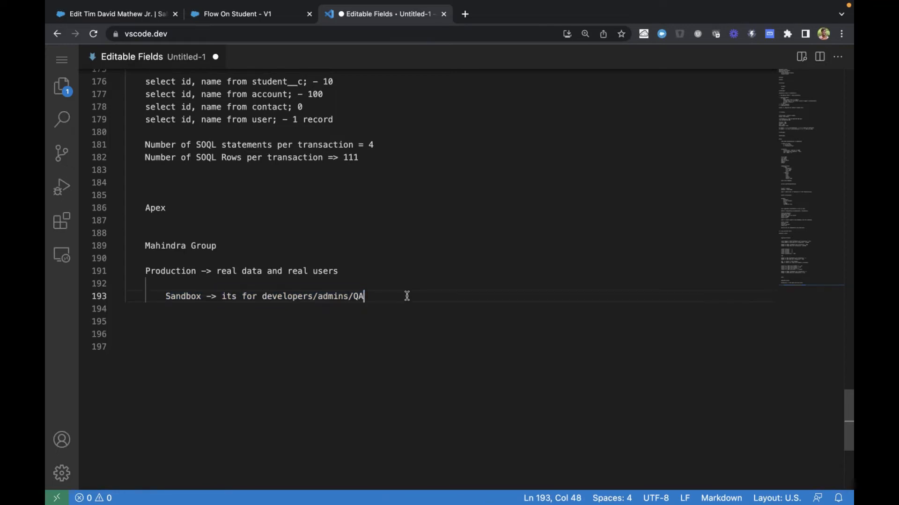
# In the Flow Builder decision, set the condition to $Record > Record Type ID > Record Type ID Equals 012
pyautogui.click(128, 18)
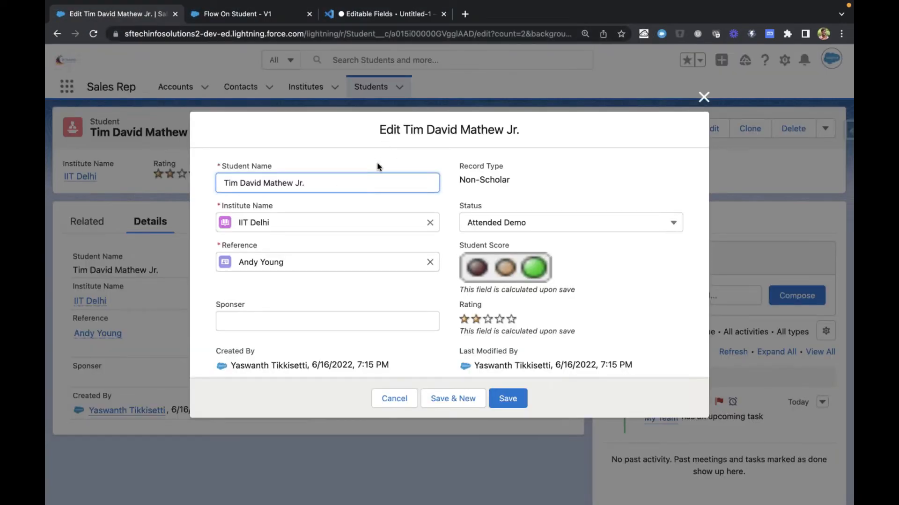
pyautogui.hotkey('ctrl', 'Tab')
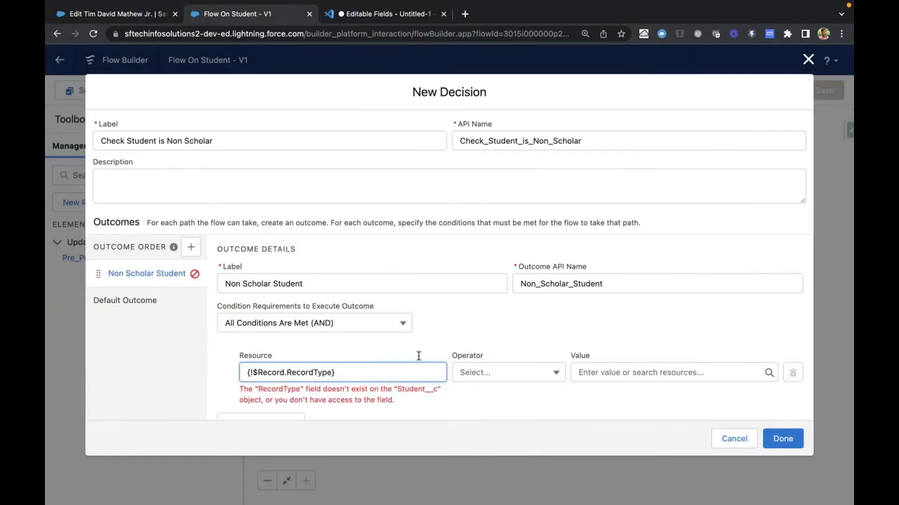
pyautogui.write('.Id')
pyautogui.click(305, 326)
pyautogui.click(664, 373)
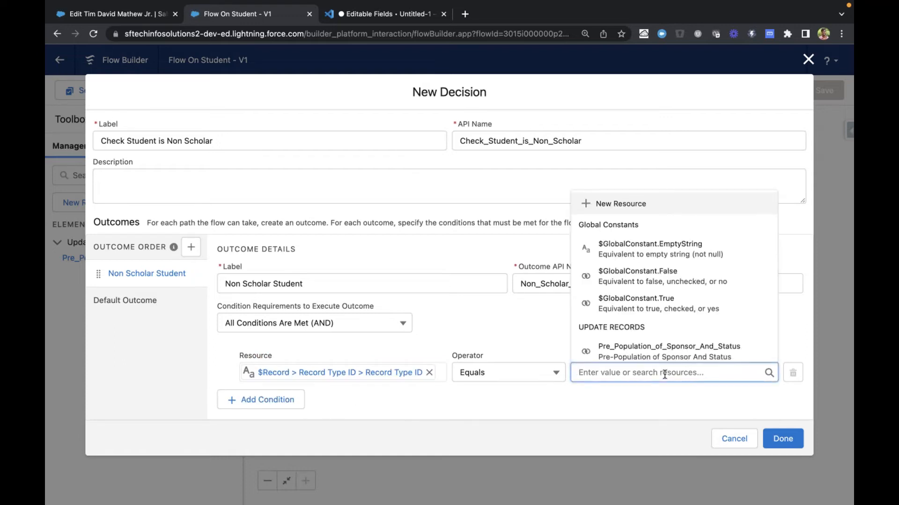
pyautogui.write('012')
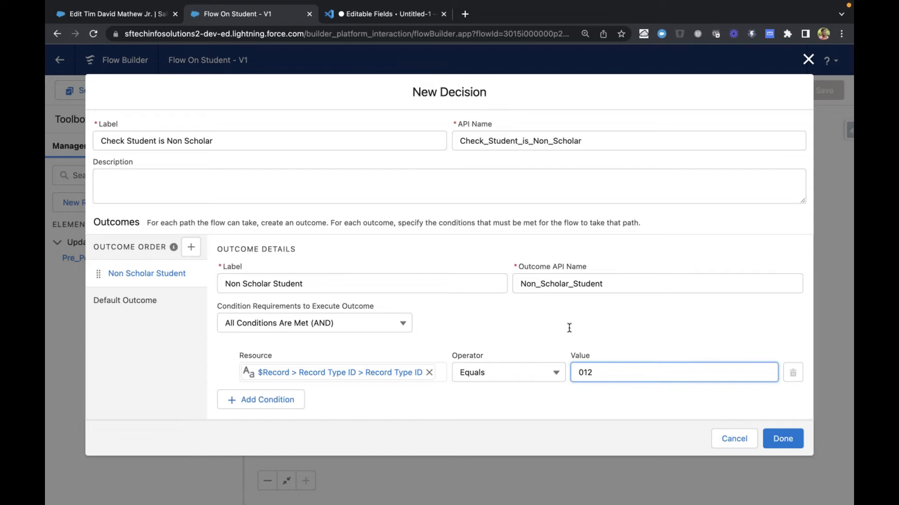
# Return to the VS Code notes and add the line "Sandbox will have their own Ids" below the Sandbox entry
pyautogui.hotkey('ctrl', 'Tab')
pyautogui.press('Return')
pyautogui.press('Return')
pyautogui.press('Return')
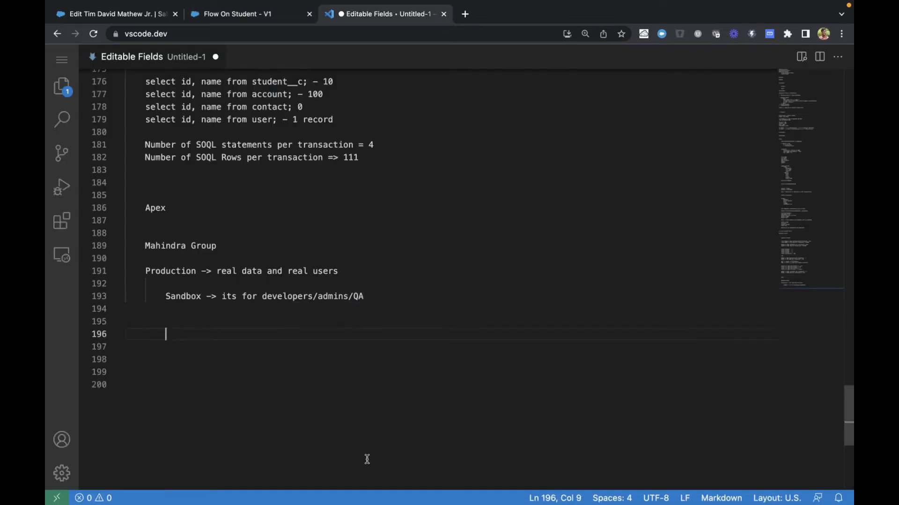
pyautogui.write('Sandbo')
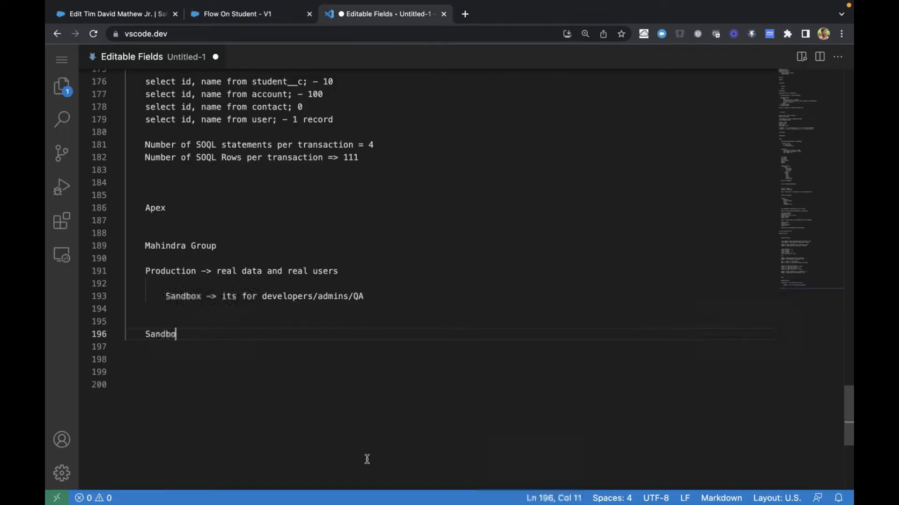
pyautogui.write('x w')
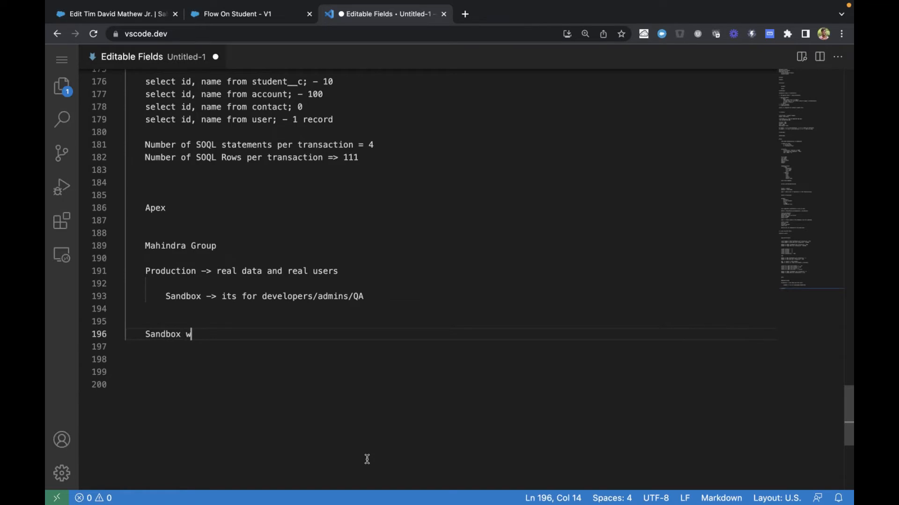
pyautogui.write('ill have their')
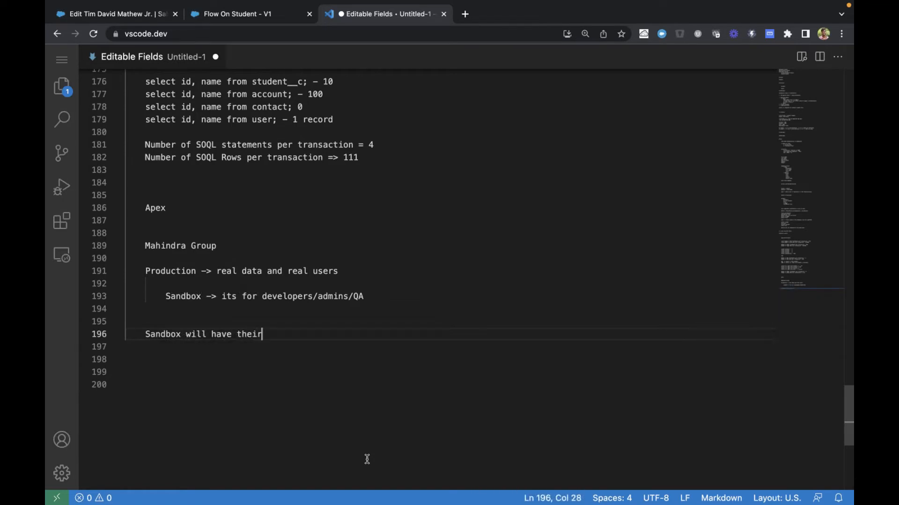
pyautogui.write(' own Ids')
# In Salesforce, close the student edit form and open the Non-Scholar record type in the Student object's setup
pyautogui.click(148, 16)
pyautogui.click(704, 106)
pyautogui.click(784, 60)
pyautogui.click(721, 221)
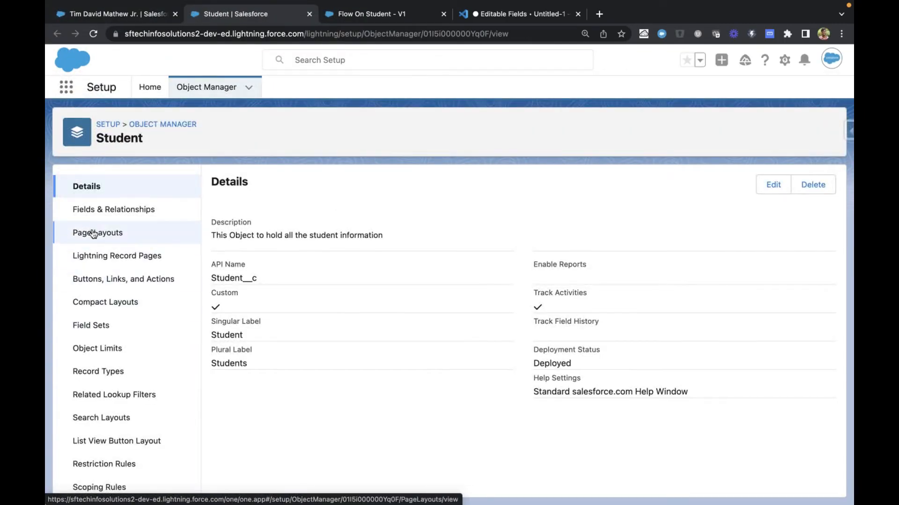
pyautogui.click(113, 377)
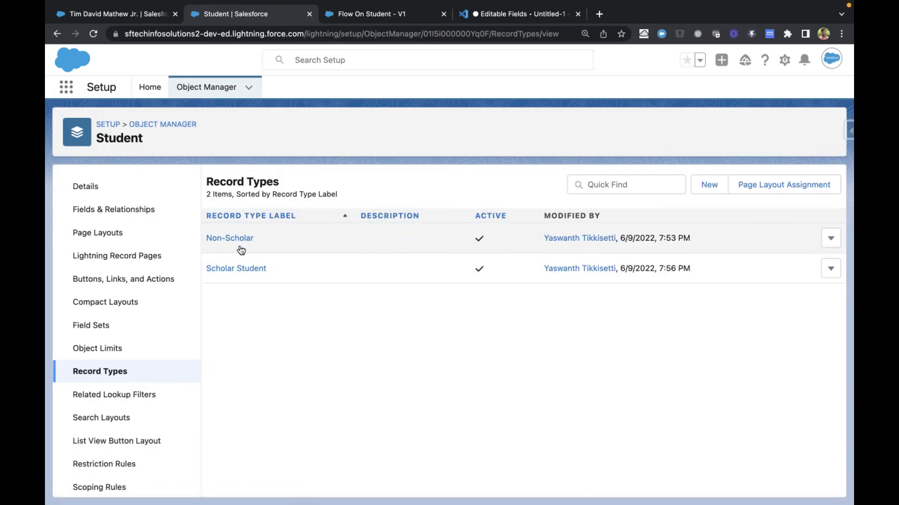
pyautogui.click(232, 239)
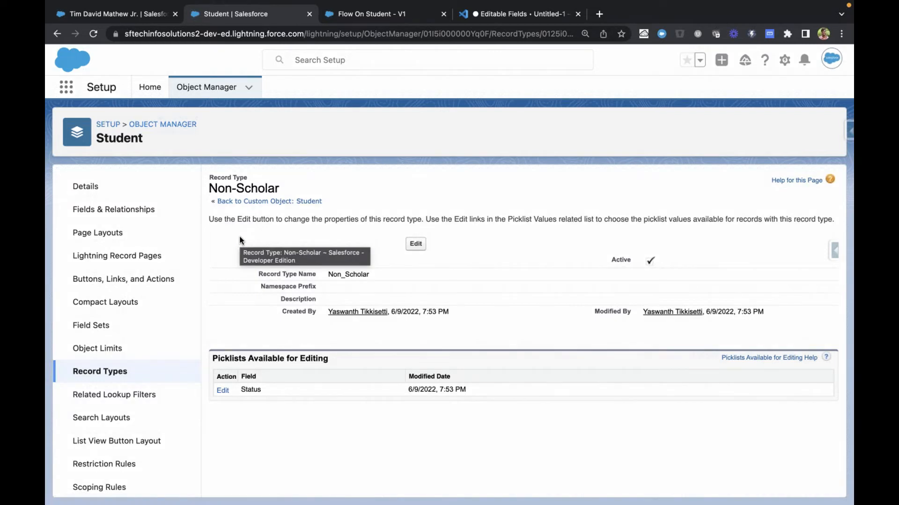
# Switch to the VS Code notes and list "RecordType" and "Flows" on separate lines below the Ids note
pyautogui.hotkey('ctrl', 'Right')
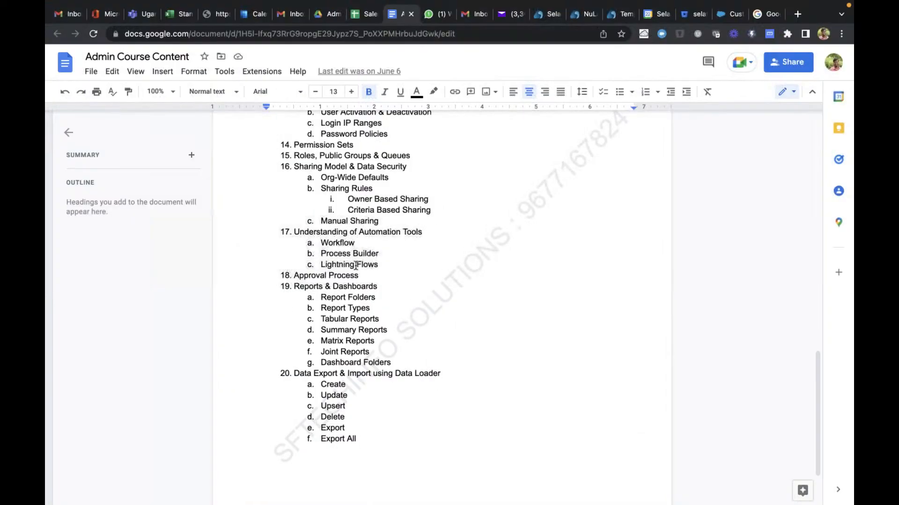
pyautogui.hotkey('ctrl', 'Left')
pyautogui.click(486, 18)
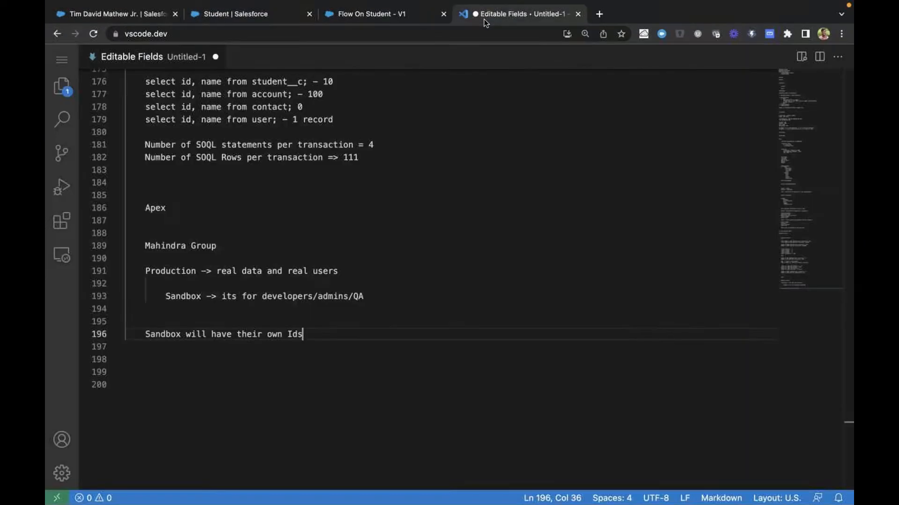
pyautogui.click(332, 355)
pyautogui.press('Return')
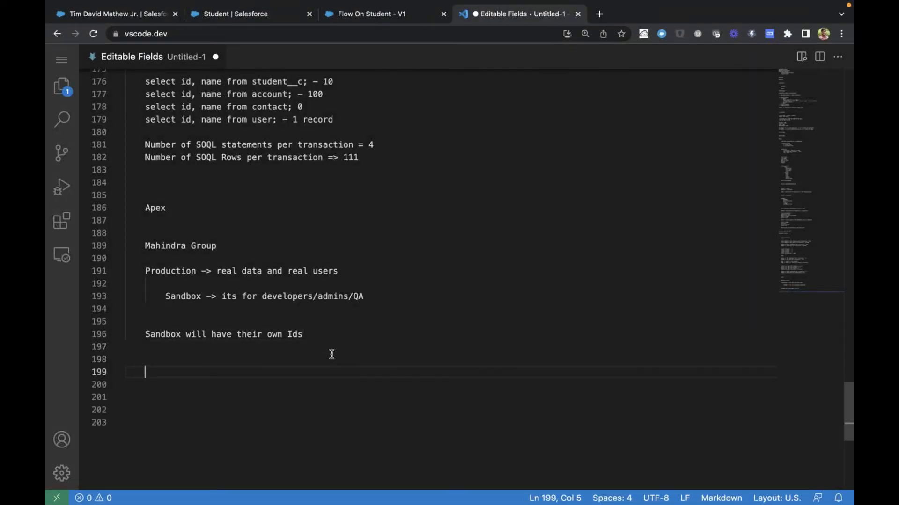
pyautogui.write('RecordType')
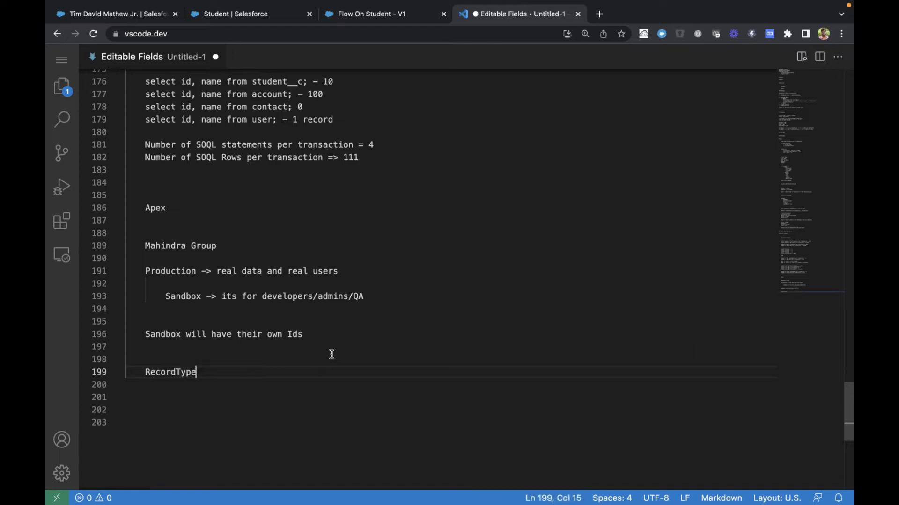
pyautogui.press('Return')
pyautogui.write('Flows')
pyautogui.press('Return')
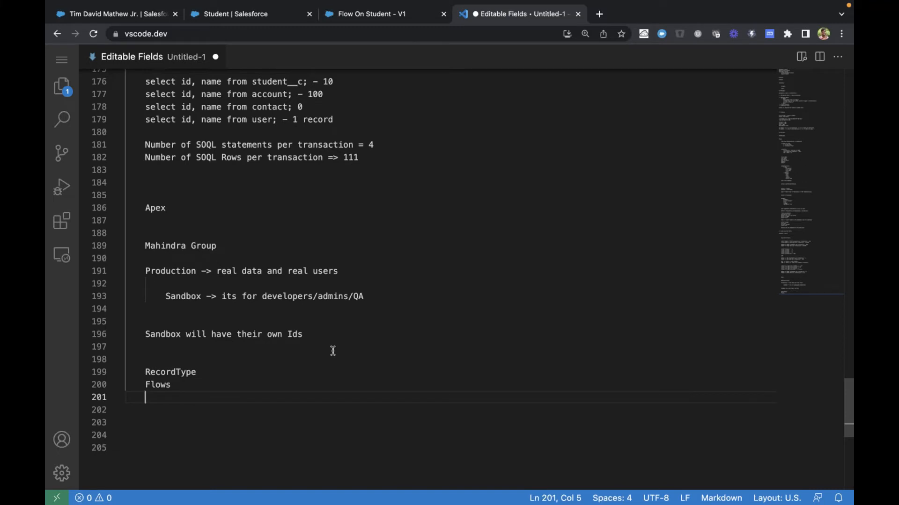
pyautogui.click(155, 384)
pyautogui.doubleClick(155, 384)
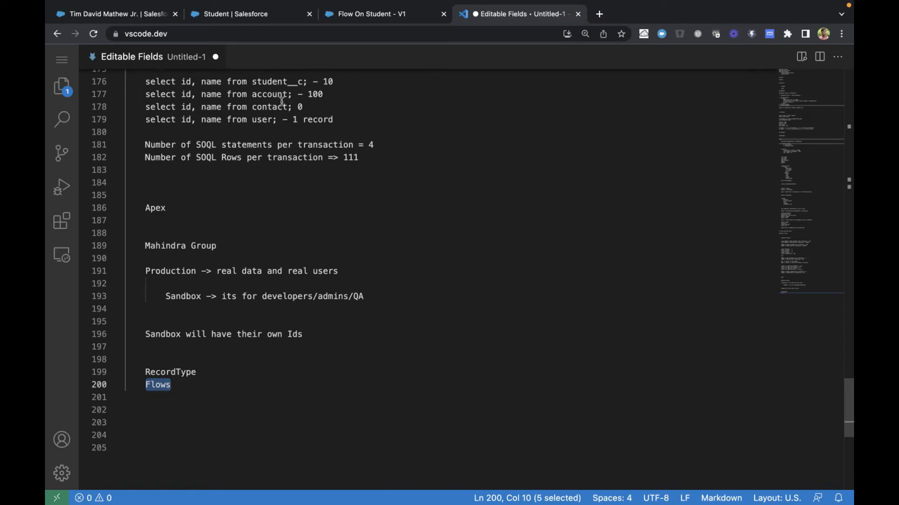
# Copy the Non-Scholar record type ID 0125i000000Y8DBAA0 from its page address into the decision condition's value and return to the notes
pyautogui.click(224, 14)
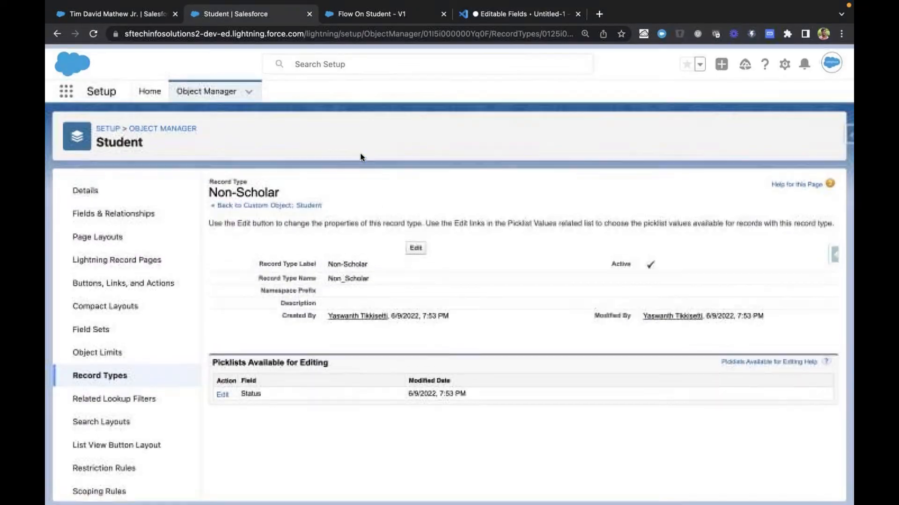
pyautogui.click(504, 38)
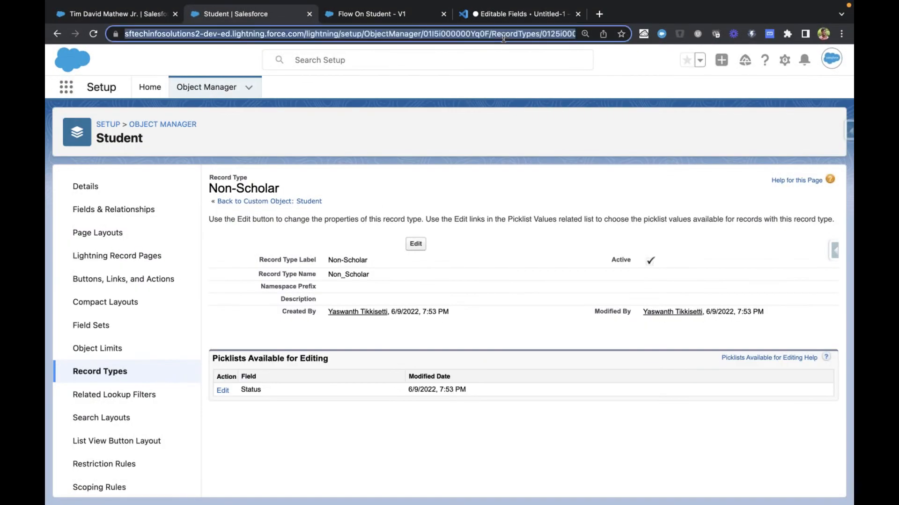
pyautogui.press('Right')
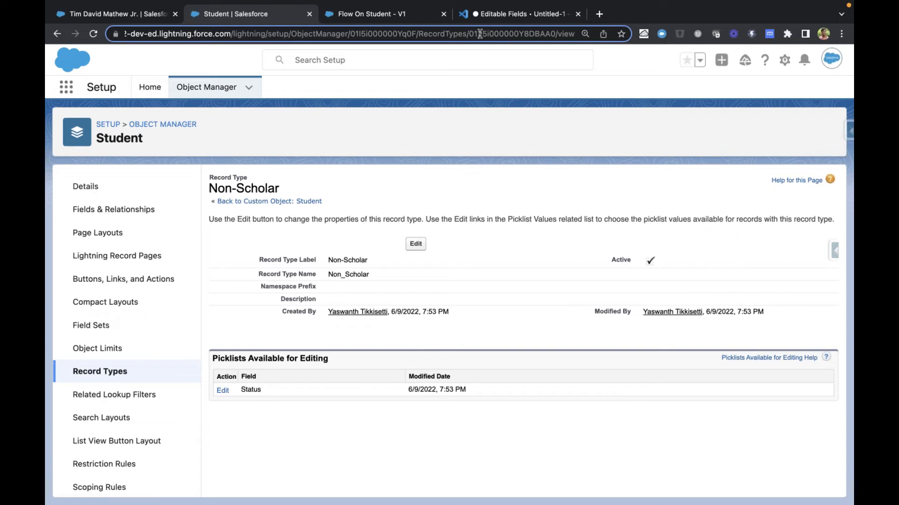
pyautogui.doubleClick(513, 34)
pyautogui.hotkey('ctrl', 'c')
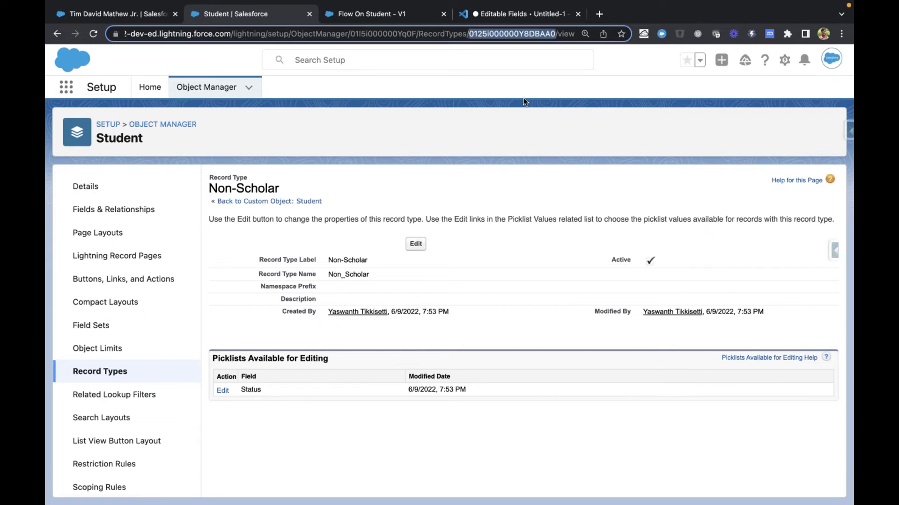
pyautogui.hotkey('ctrl', 'Tab')
pyautogui.doubleClick(615, 369)
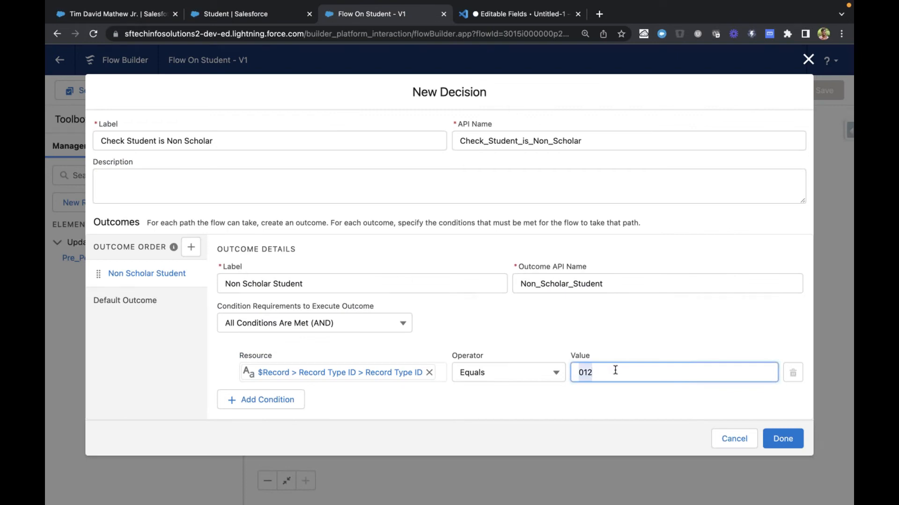
pyautogui.hotkey('ctrl', 'v')
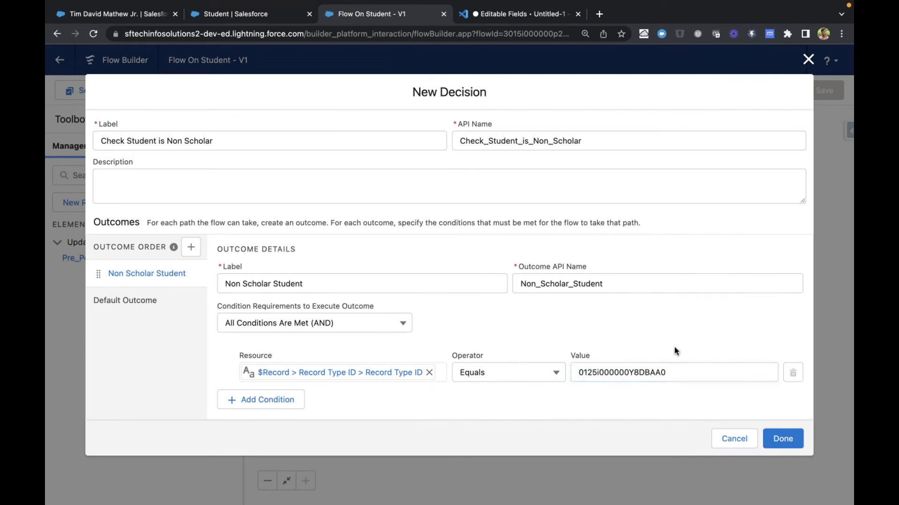
pyautogui.hotkey('ctrl', 'Tab')
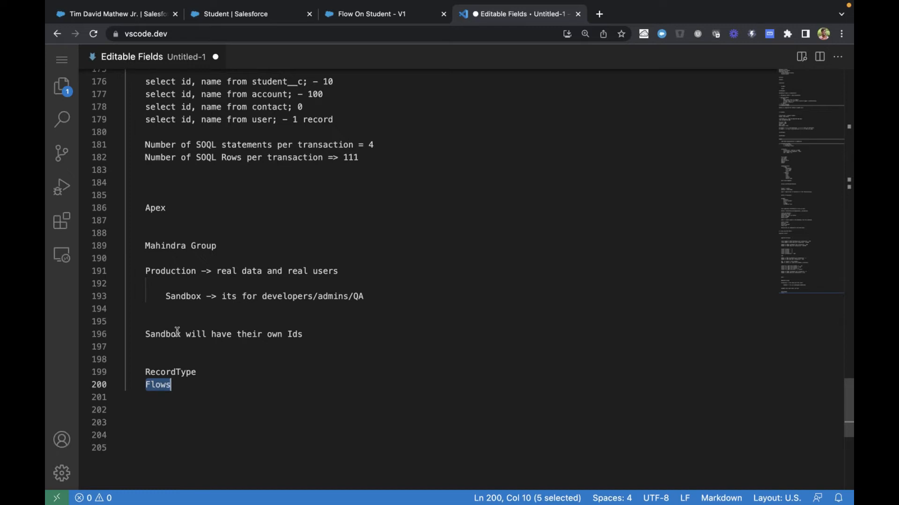
# Return to the New Decision in Flow On Student and clear the record type ID from the condition's value
pyautogui.click(243, 23)
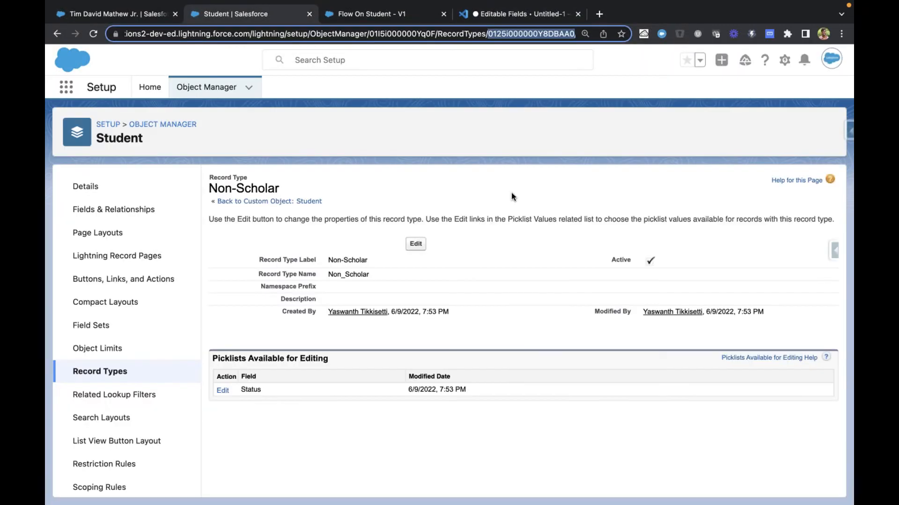
pyautogui.hotkey('ctrl', 'Tab')
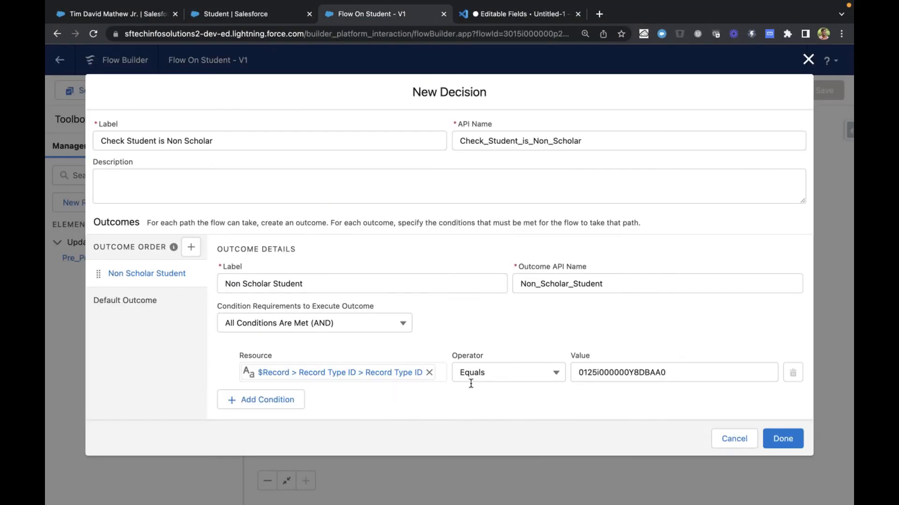
pyautogui.click(654, 370)
pyautogui.press('super+a')
pyautogui.press('BackSpace')
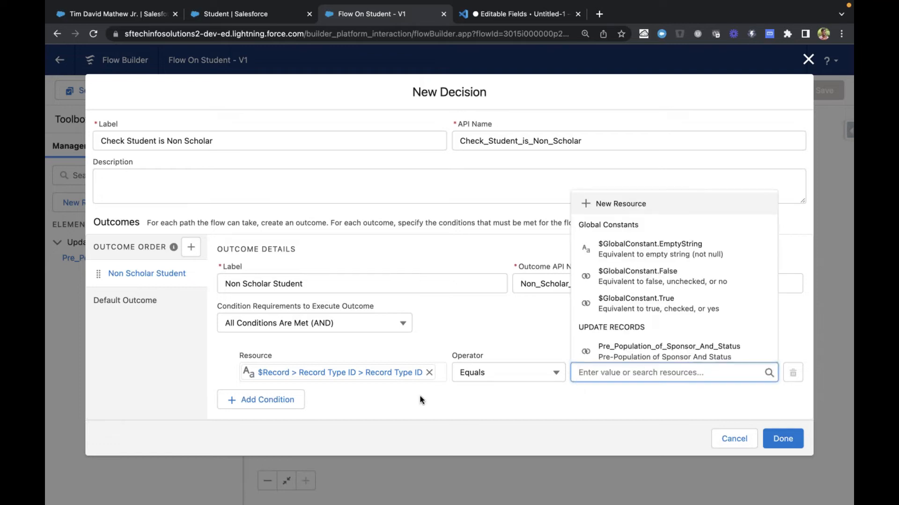
# Change the Non Scholar Student condition's resource to {!$Record.RecordType.DeveloperName}
pyautogui.click(429, 373)
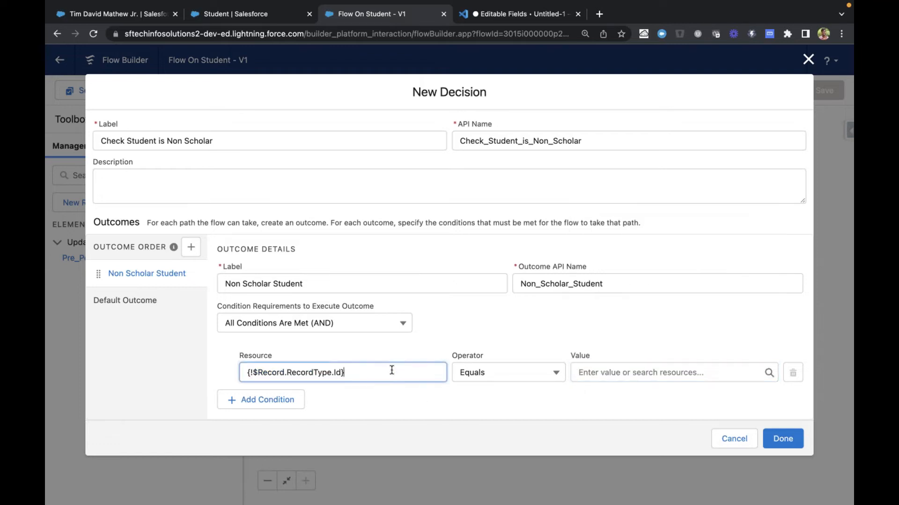
pyautogui.click(336, 370)
pyautogui.press('BackSpace')
pyautogui.press('BackSpace')
pyautogui.scroll(-2, 345, 344)
pyautogui.press('BackSpace')
pyautogui.write('.')
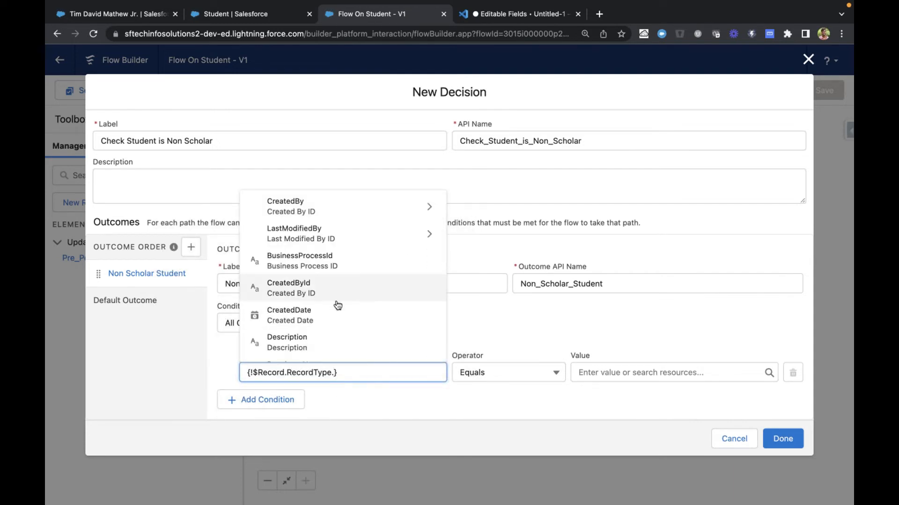
pyautogui.scroll(-3, 335, 304)
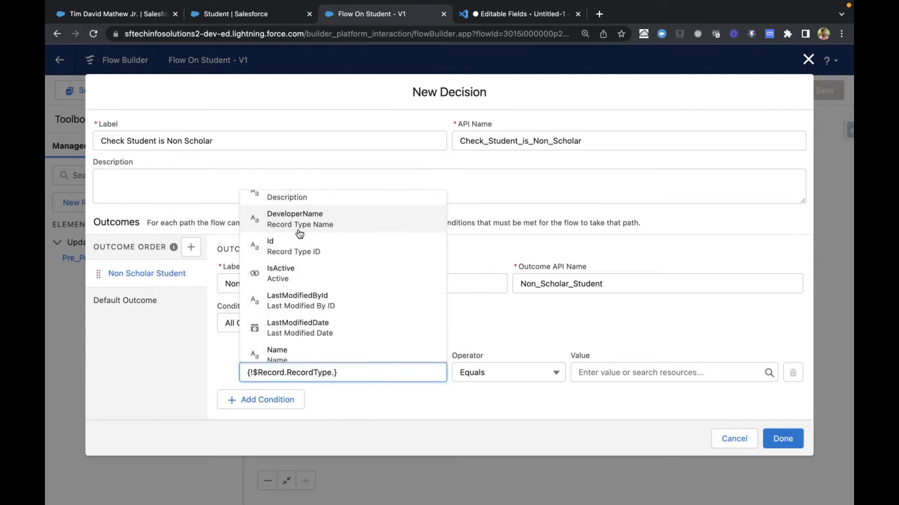
pyautogui.click(300, 219)
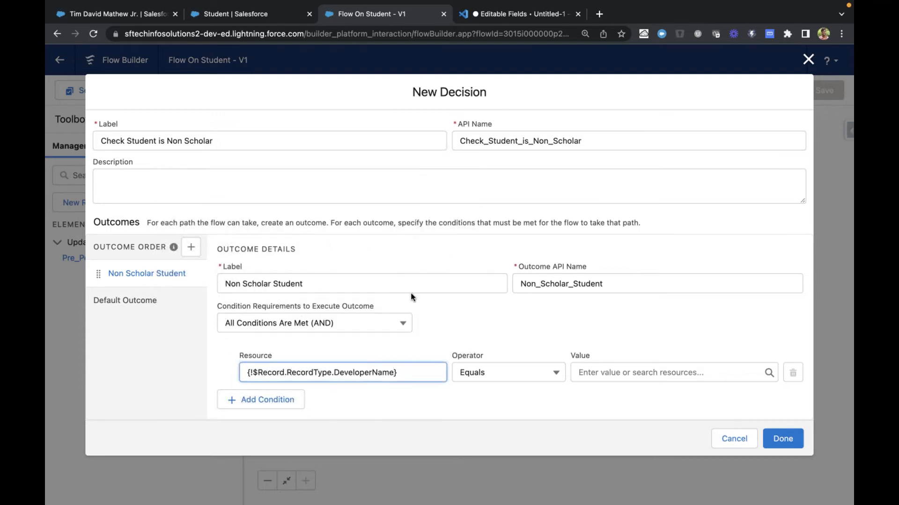
pyautogui.click(530, 342)
# Copy the record type name Non_Scholar from the Student record type page into the condition's value and finish the decision
pyautogui.hotkey('ctrl', 'Tab')
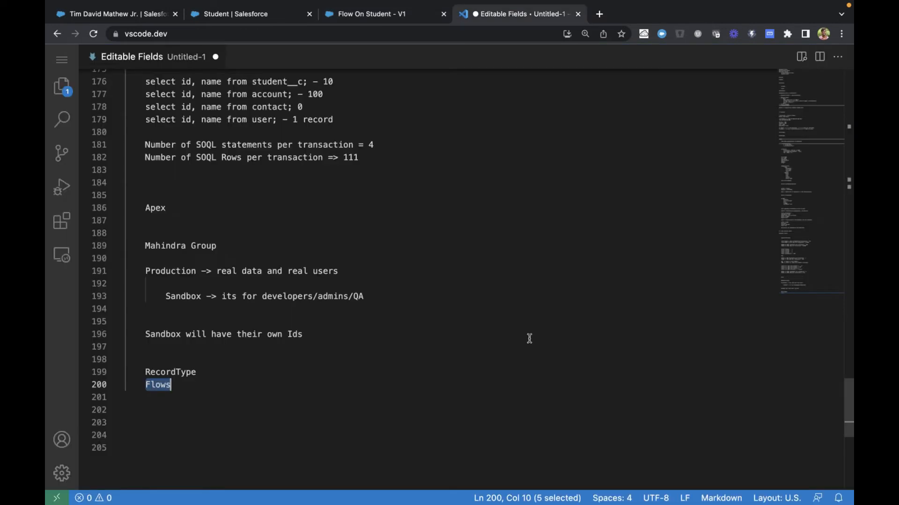
pyautogui.hotkey('ctrl', 'shift', 'Tab')
pyautogui.hotkey('ctrl', 'shift', 'Tab')
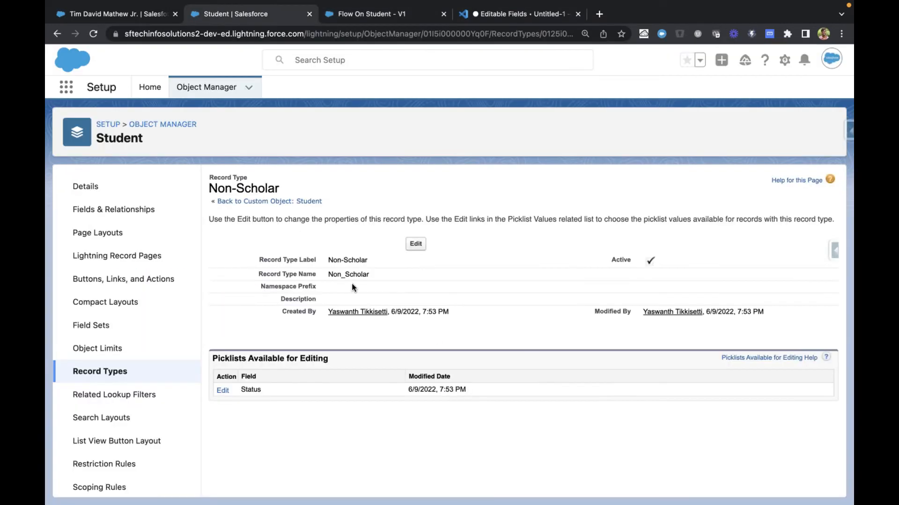
pyautogui.doubleClick(343, 275)
pyautogui.doubleClick(357, 261)
pyautogui.click(354, 272)
pyautogui.doubleClick(354, 272)
pyautogui.hotkey('ctrl', 'c')
pyautogui.hotkey('ctrl', 'Tab')
pyautogui.click(622, 368)
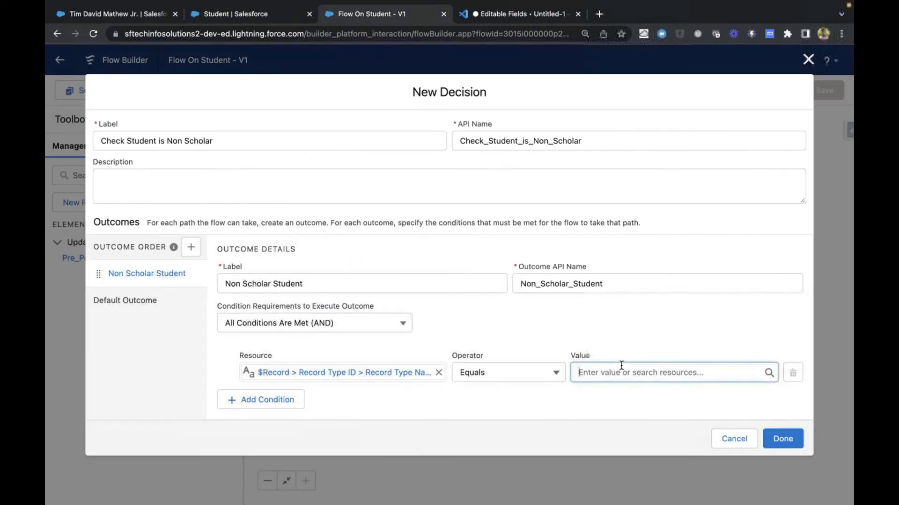
pyautogui.hotkey('ctrl', 'v')
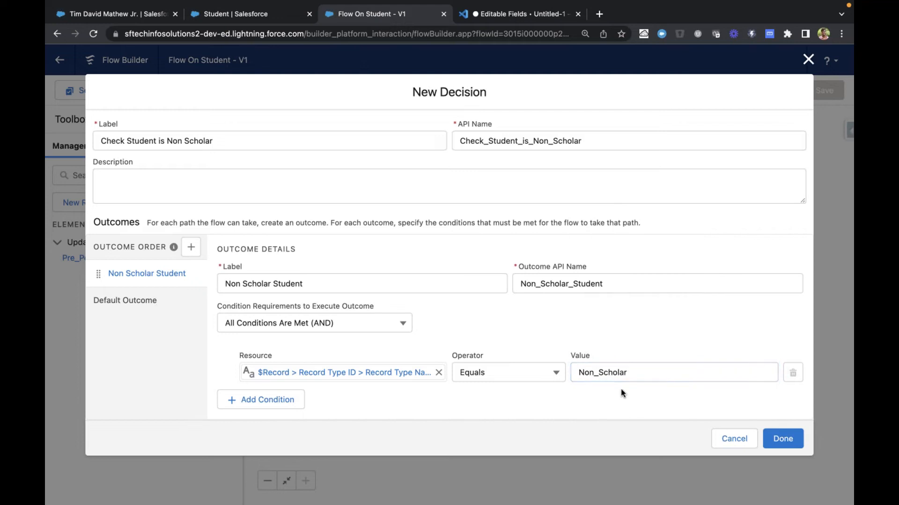
pyautogui.click(792, 440)
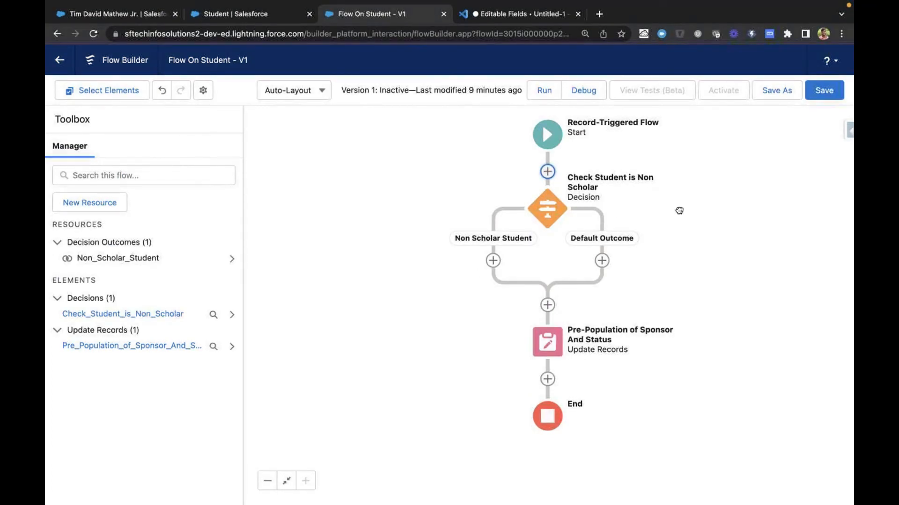
# Try to connect the Non Scholar Student path to the Pre-Population of Sponsor And Status element
pyautogui.moveTo(678, 206); pyautogui.dragTo(674, 237)
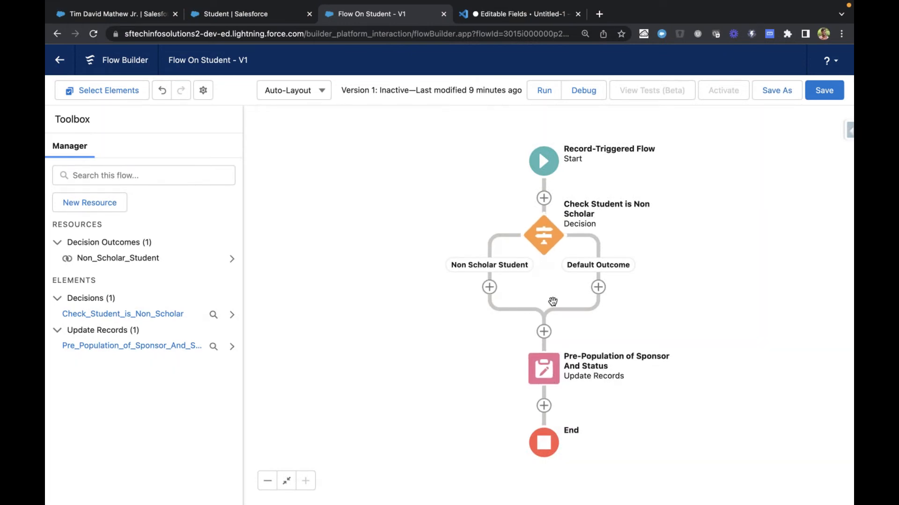
pyautogui.click(490, 287)
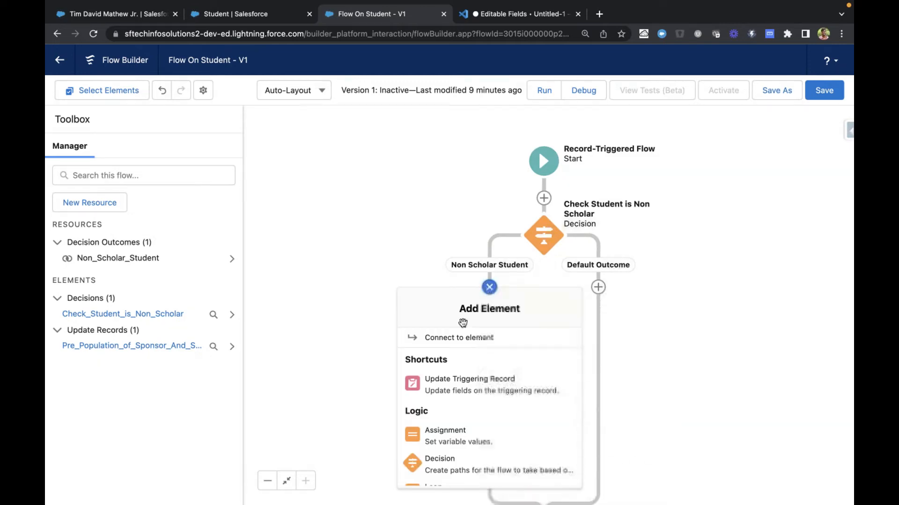
pyautogui.click(461, 337)
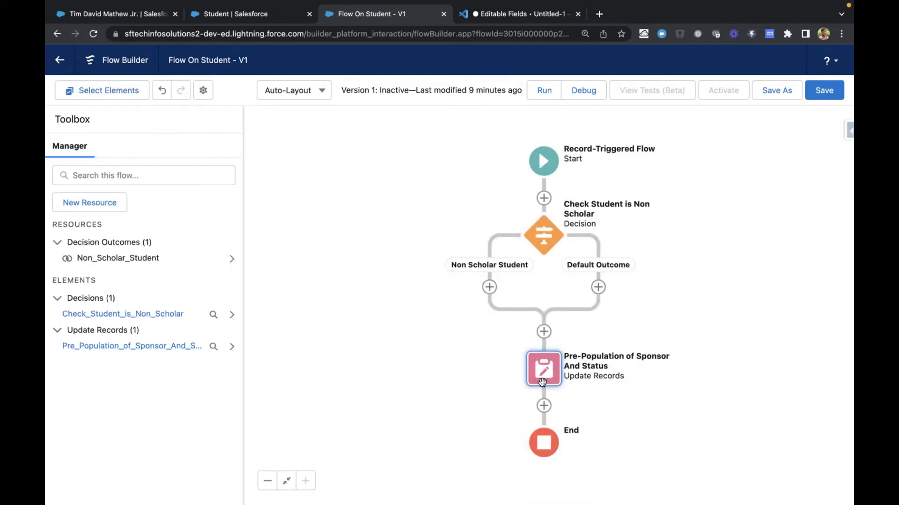
pyautogui.click(489, 287)
pyautogui.click(461, 338)
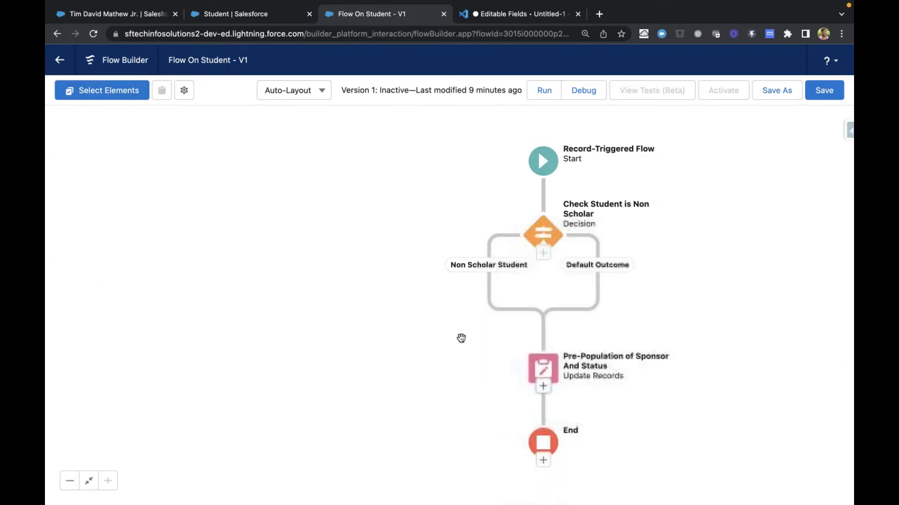
pyautogui.click(543, 373)
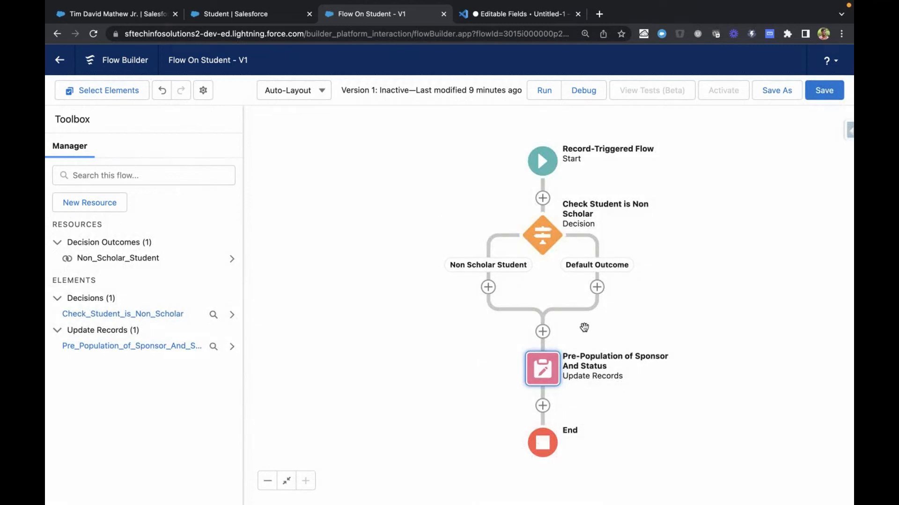
# Copy the Pre-Population of Sponsor And Status element and paste it onto the Non Scholar Student path
pyautogui.click(543, 370)
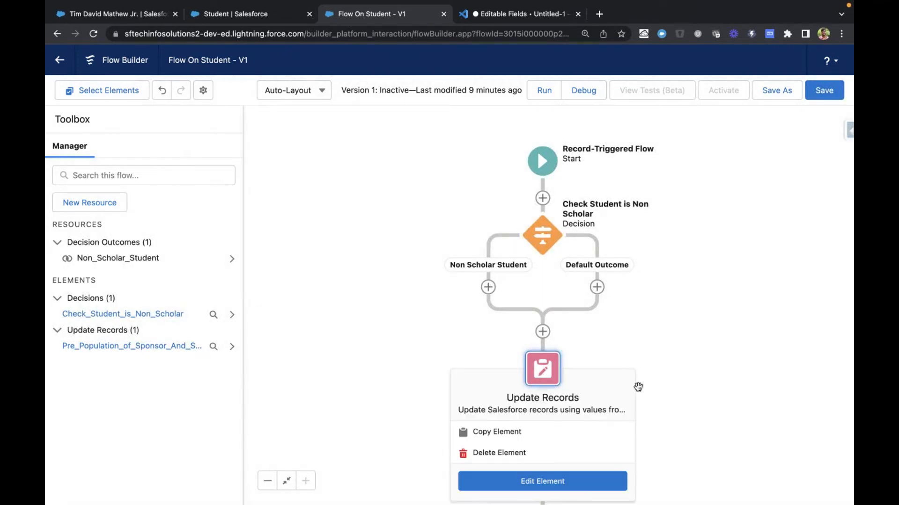
pyautogui.click(555, 437)
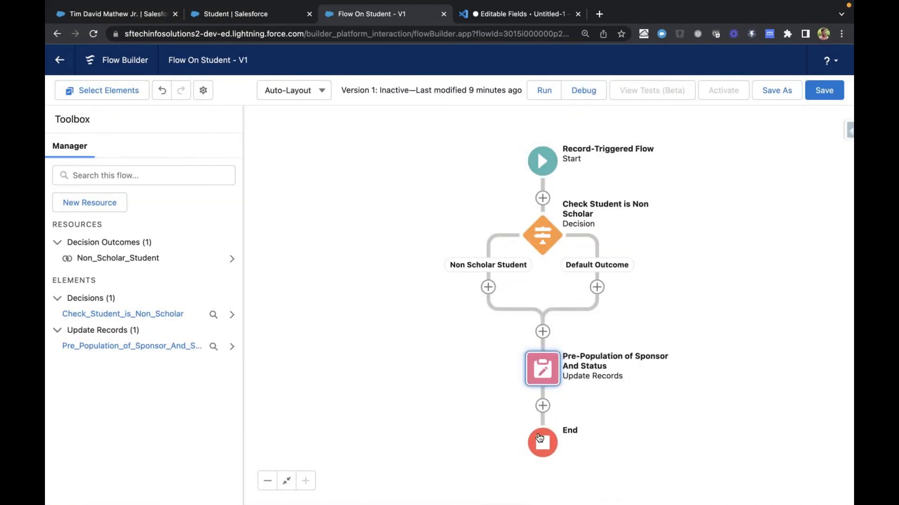
pyautogui.click(488, 287)
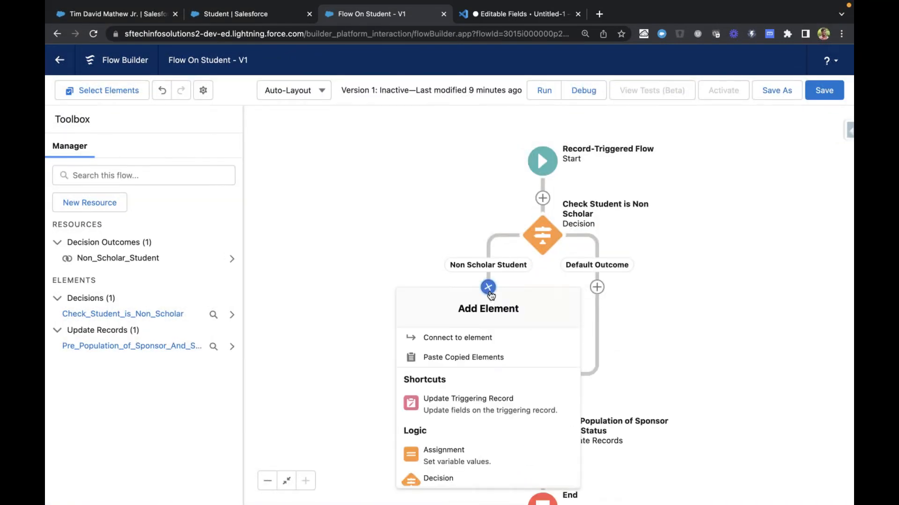
pyautogui.click(467, 357)
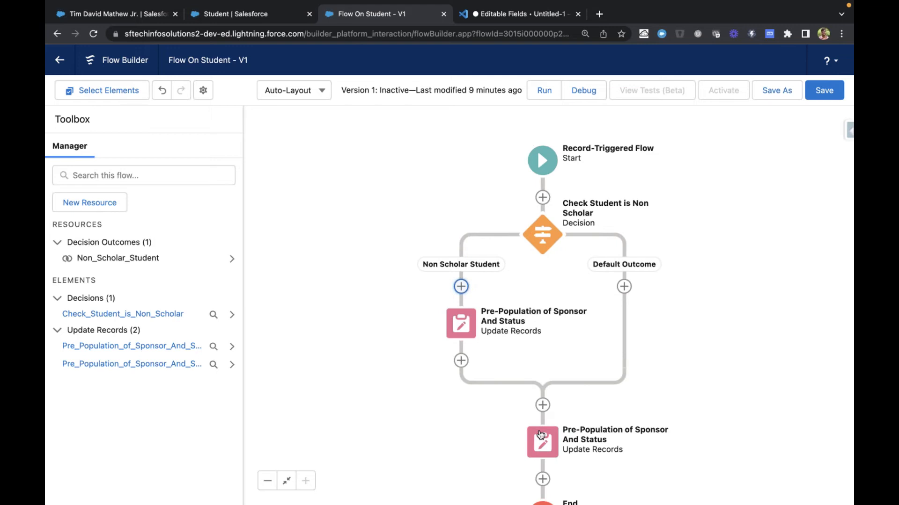
# Delete the original Pre-Population of Sponsor And Status element below the merged decision paths and save the flow
pyautogui.click(541, 436)
pyautogui.moveTo(637, 426); pyautogui.dragTo(636, 285)
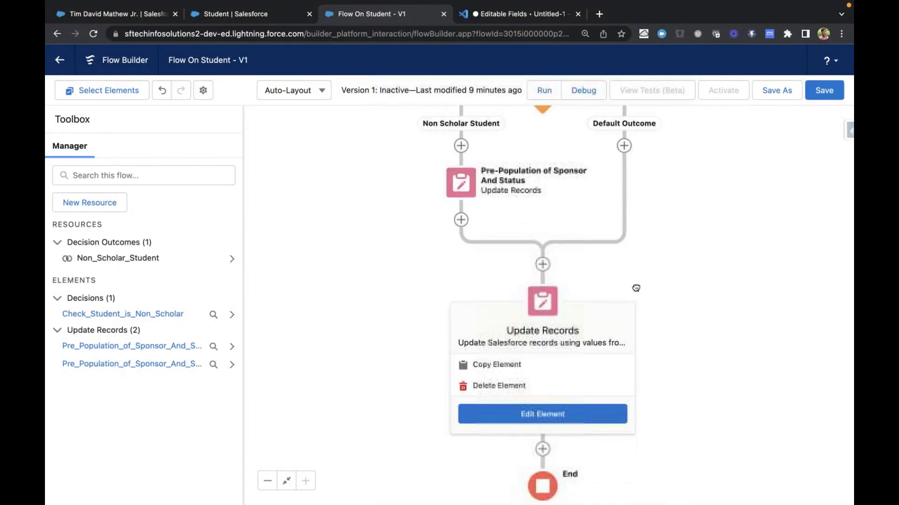
pyautogui.click(541, 302)
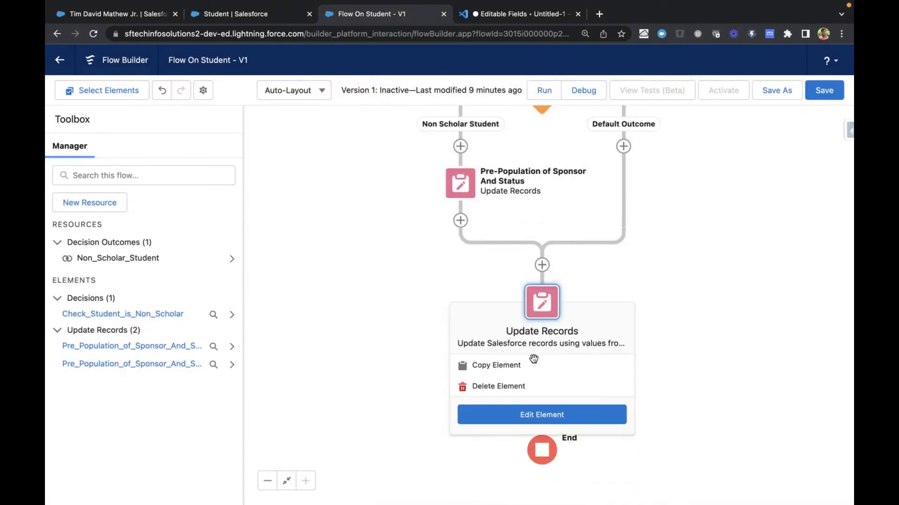
pyautogui.click(500, 385)
pyautogui.moveTo(662, 297); pyautogui.dragTo(634, 394)
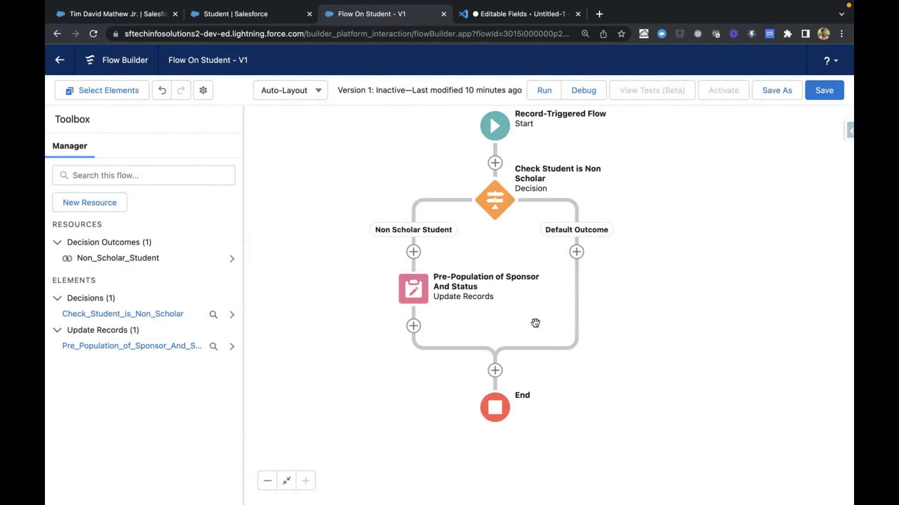
pyautogui.click(825, 92)
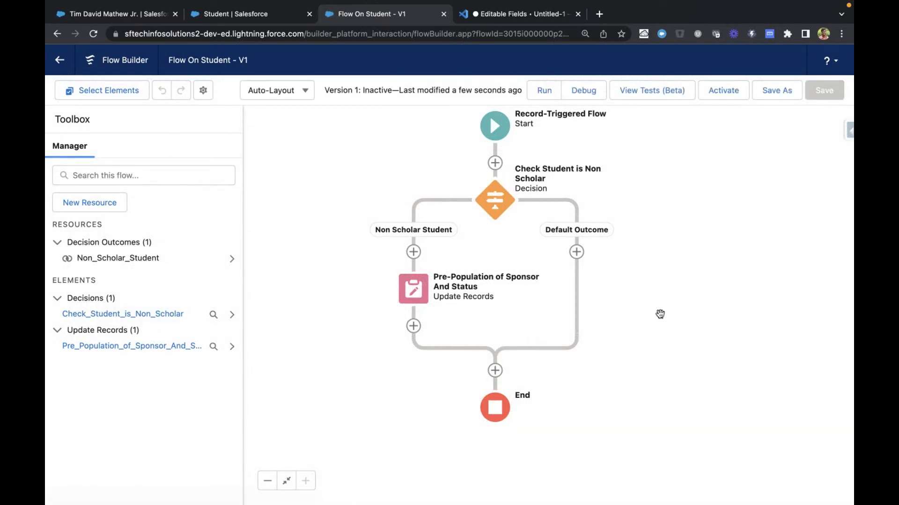
# Debug the flow using the IIT Delhi student record as the triggering record
pyautogui.click(583, 98)
pyautogui.click(363, 340)
pyautogui.scroll(-3, 365, 341)
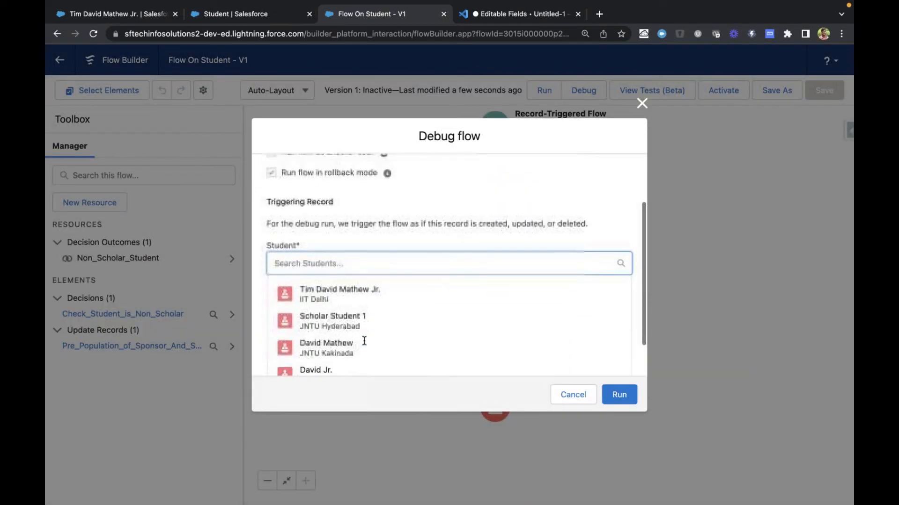
pyautogui.click(372, 307)
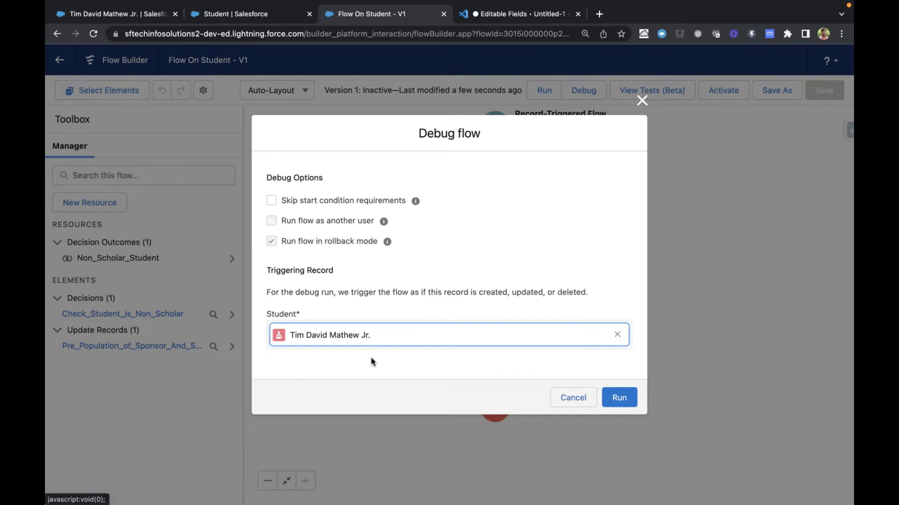
pyautogui.click(614, 399)
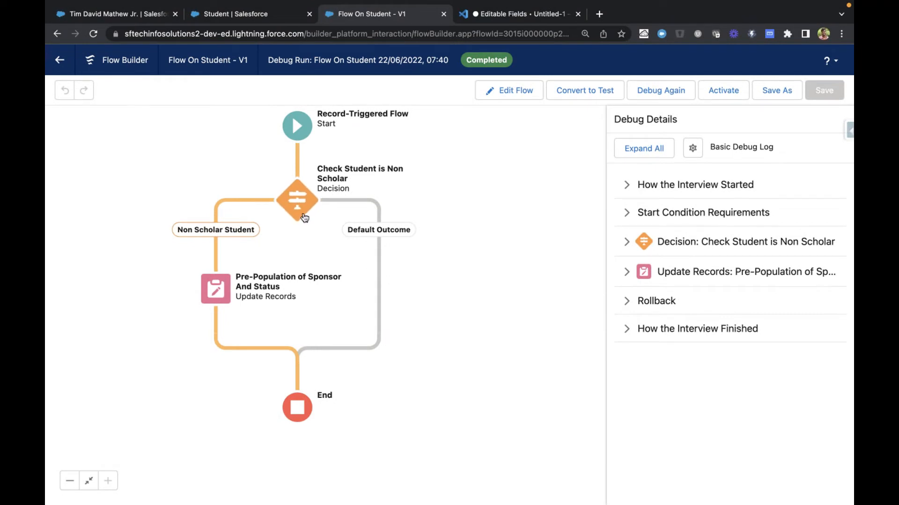
# Examine the executed outcome and conditions of the Check Student is Non Scholar decision in the debug details
pyautogui.click(629, 240)
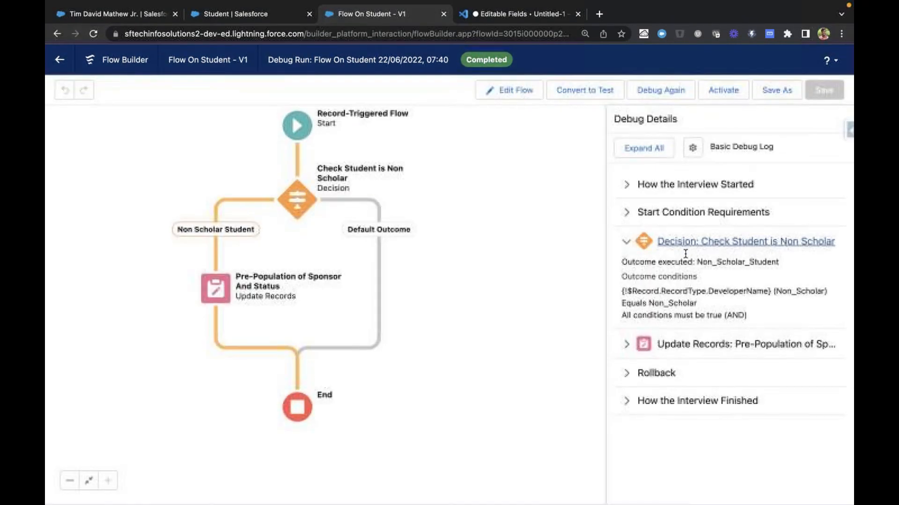
pyautogui.moveTo(655, 313); pyautogui.dragTo(690, 311)
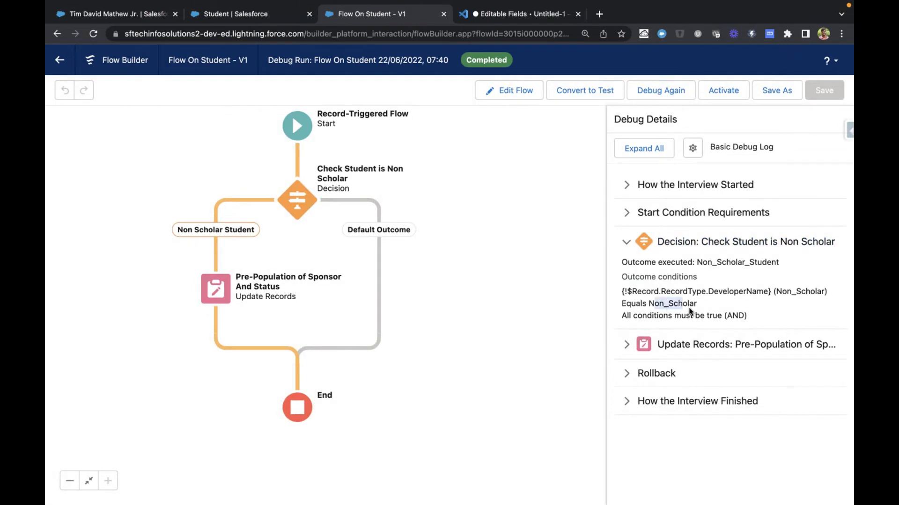
pyautogui.click(736, 320)
# Debug the flow again with Scholar Student 1 as the triggering record, and return to the Flows page in Setup
pyautogui.click(676, 91)
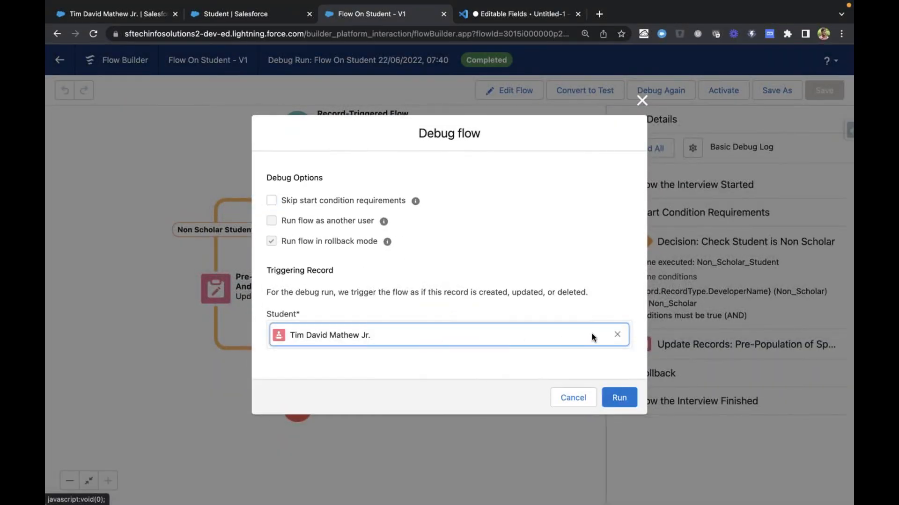
pyautogui.click(618, 334)
pyautogui.scroll(-3, 468, 339)
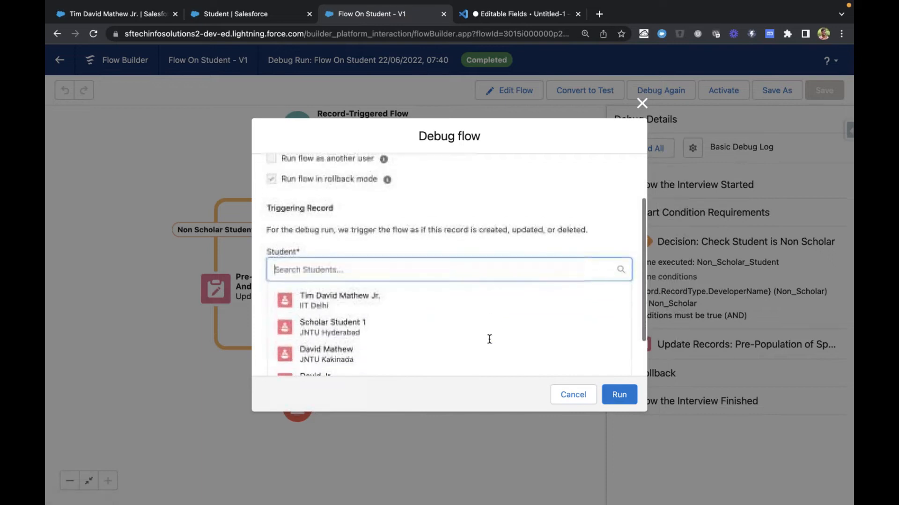
pyautogui.click(384, 318)
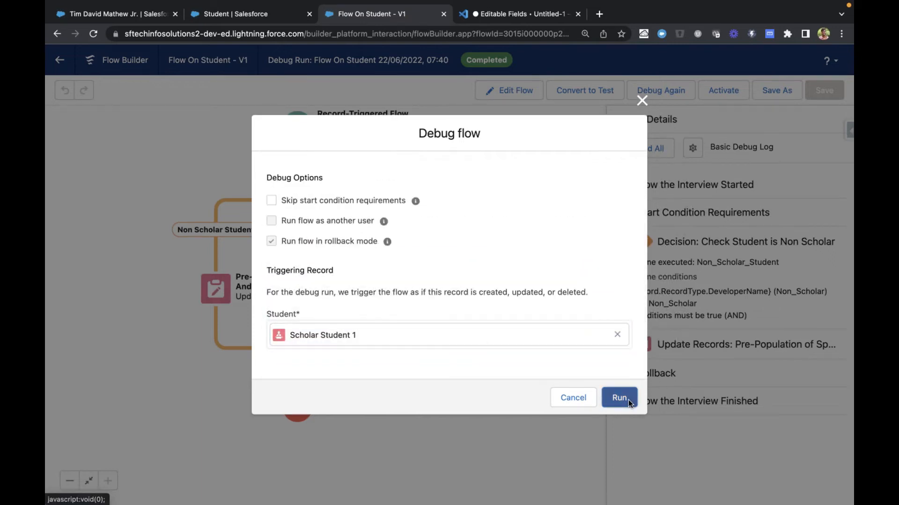
pyautogui.click(628, 399)
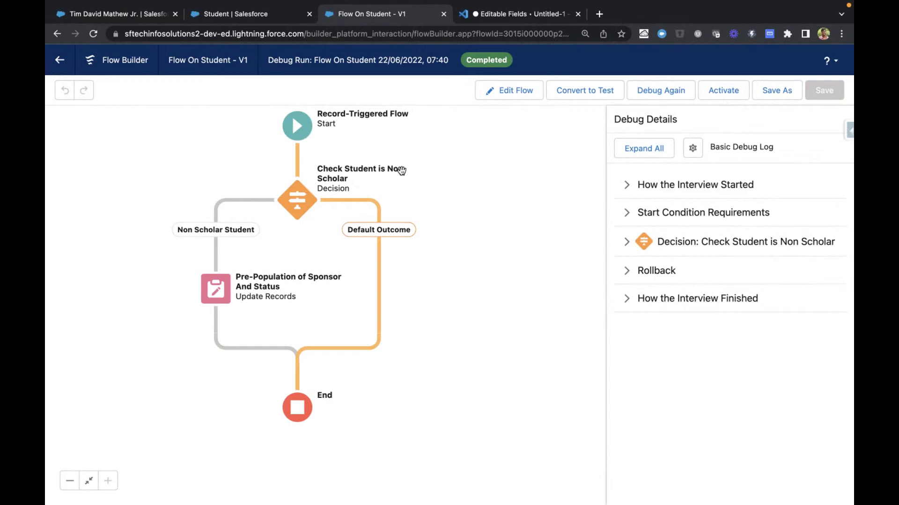
pyautogui.click(61, 62)
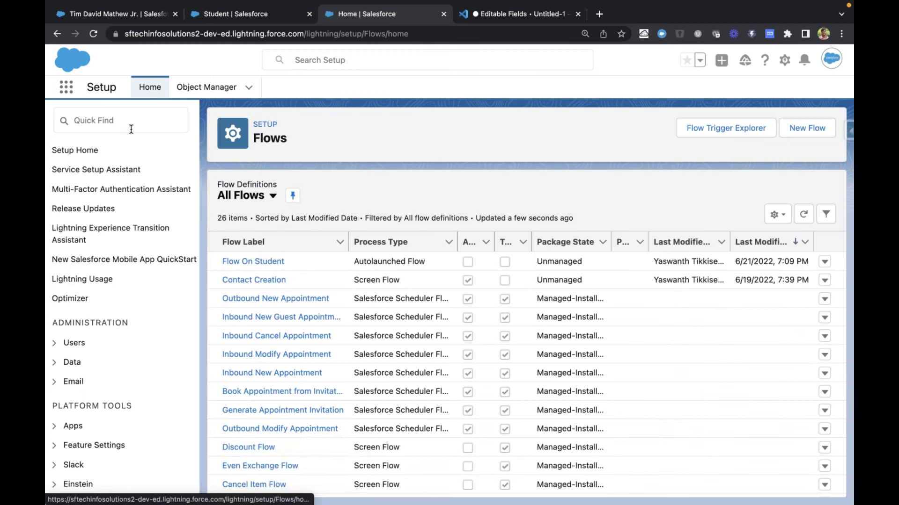
# Open the Flow On Student flow and change its label to Before Flow On Student
pyautogui.click(131, 129)
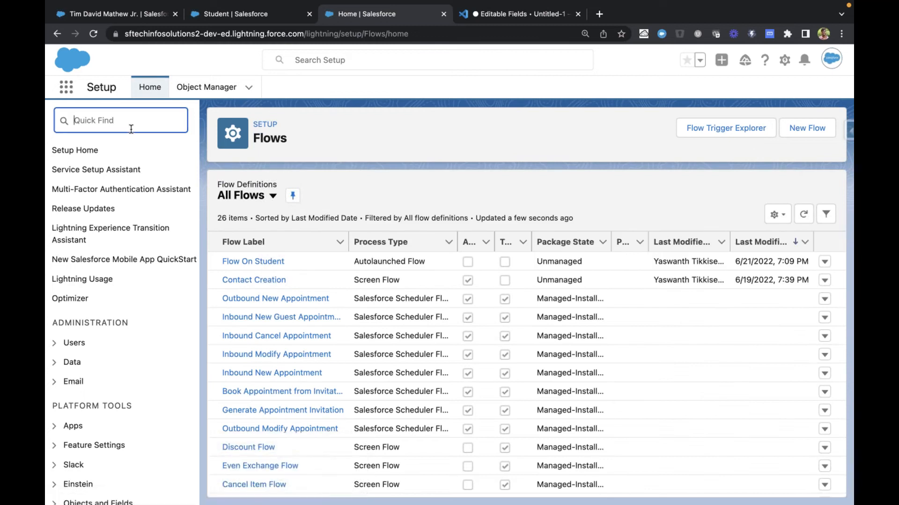
pyautogui.click(266, 263)
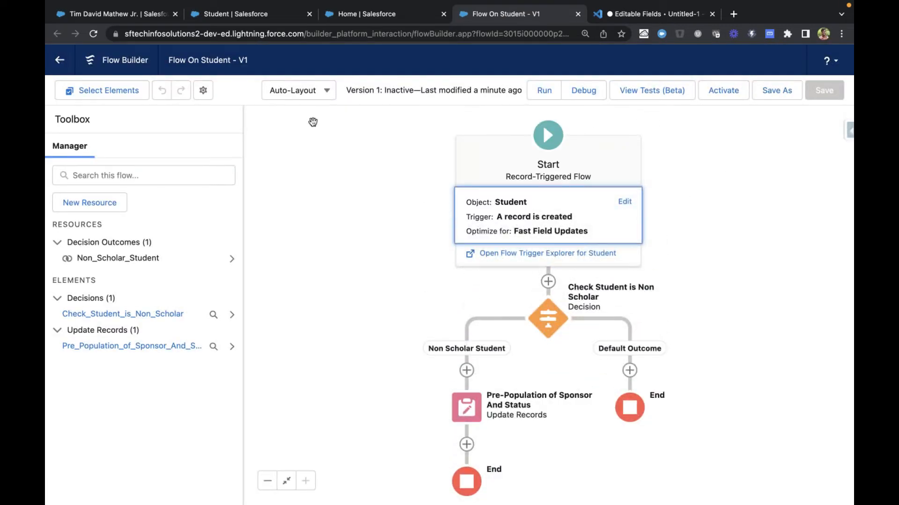
pyautogui.click(204, 89)
pyautogui.click(320, 230)
pyautogui.write('Before Flow On Student')
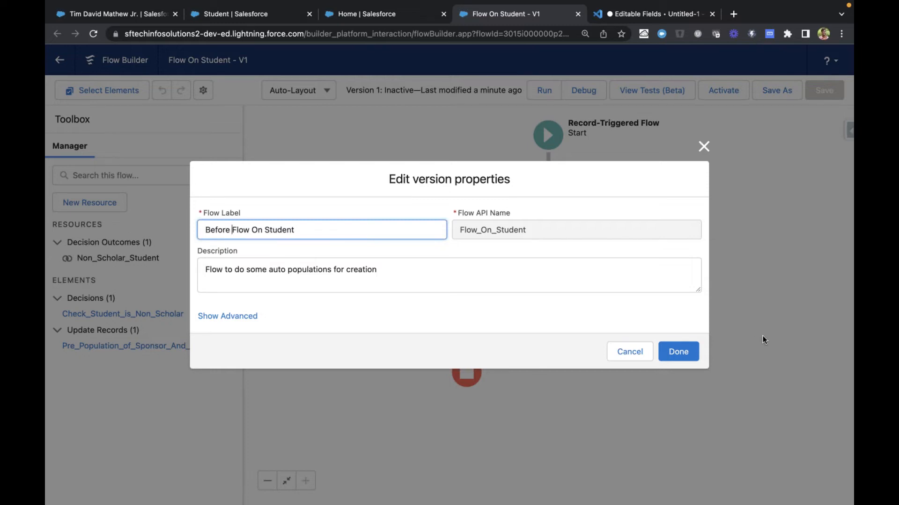
pyautogui.click(679, 351)
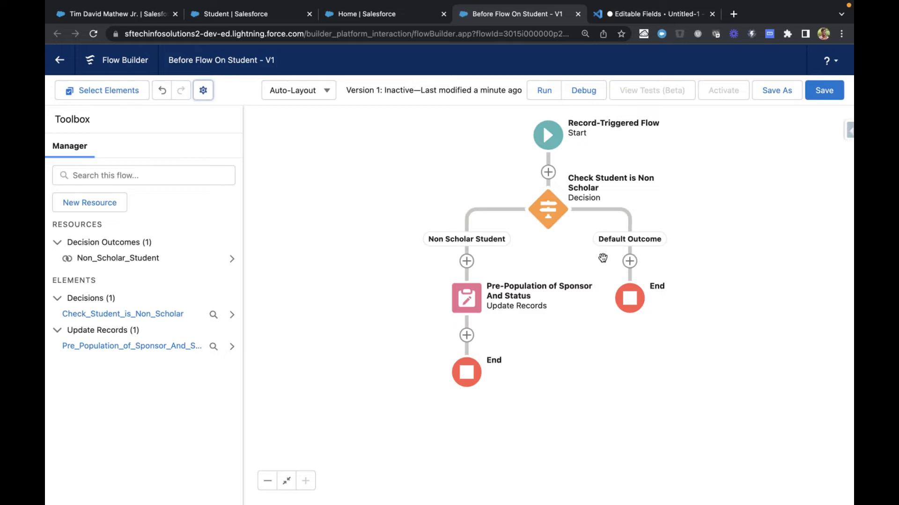
# Save the relabelled student flow and activate it
pyautogui.moveTo(603, 260); pyautogui.dragTo(563, 242)
pyautogui.click(825, 92)
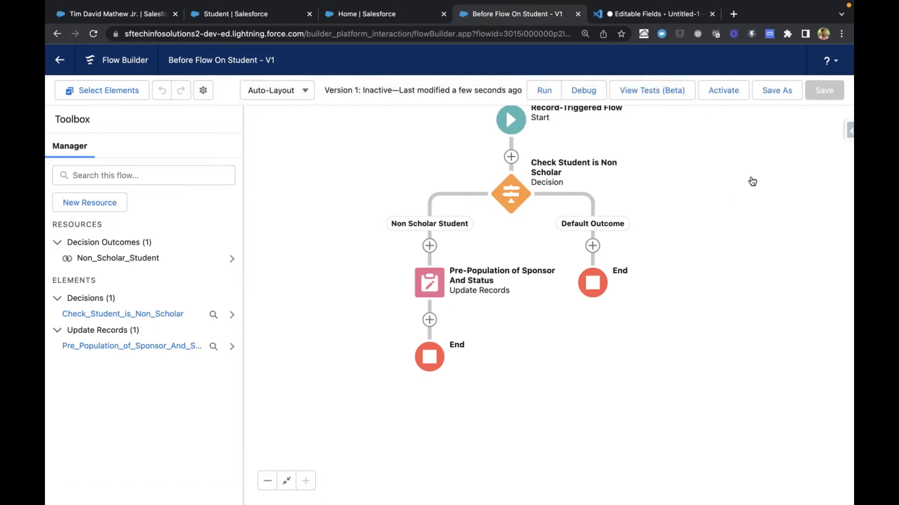
pyautogui.click(721, 90)
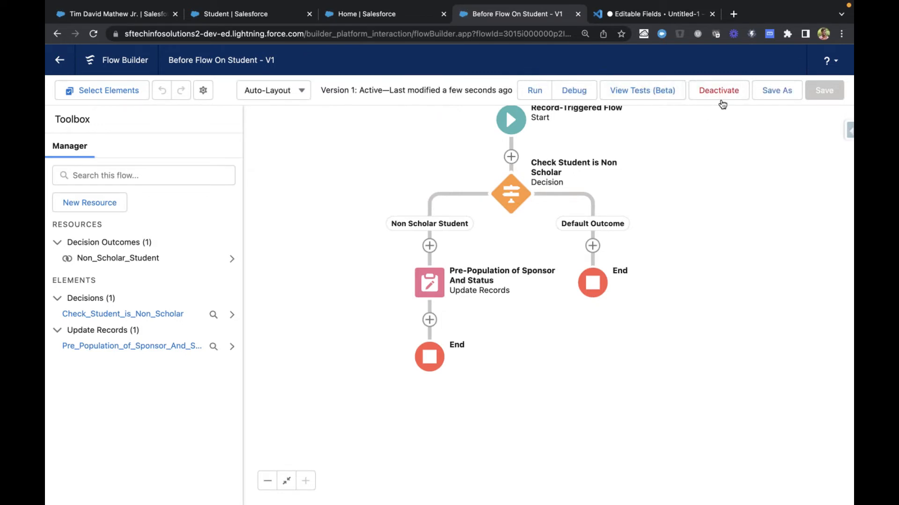
# Close the browser tabs with the Flows setup page and the Non-Scholar record type, returning to the open student record
pyautogui.hotkey('ctrl', 'shift', 'Tab')
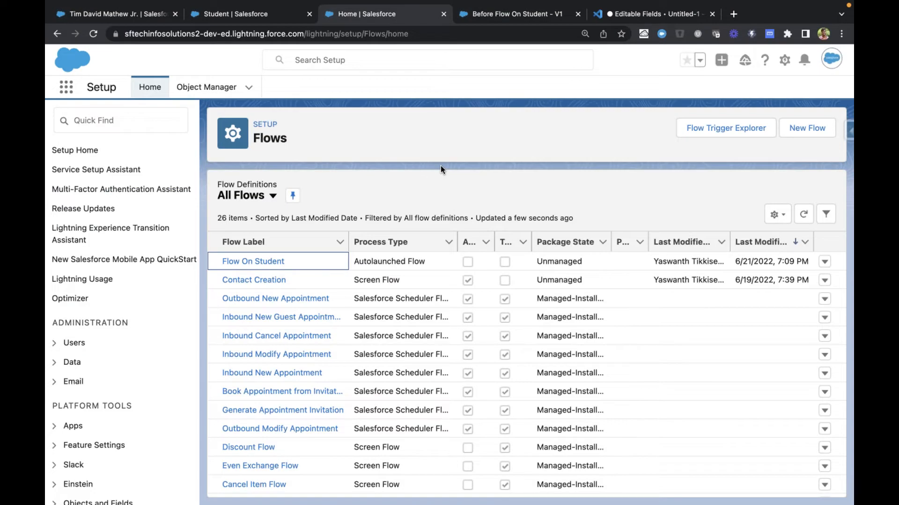
pyautogui.hotkey('ctrl', 'w')
pyautogui.hotkey('ctrl', 'shift', 'Tab')
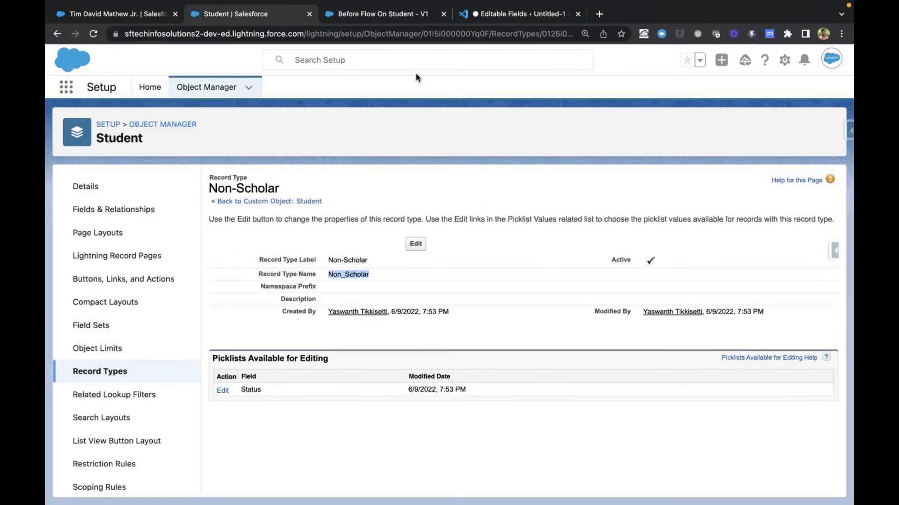
pyautogui.hotkey('ctrl', 'w')
pyautogui.hotkey('ctrl', 'shift', 'Tab')
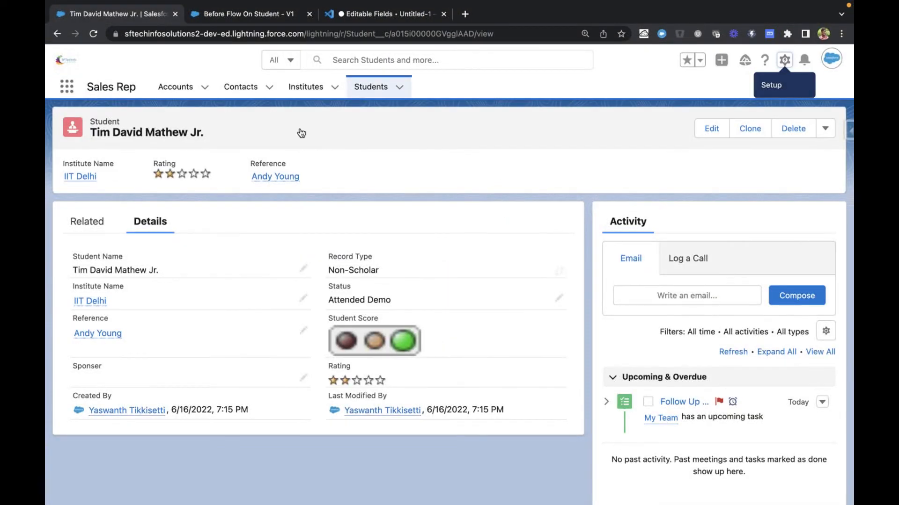
# Start a new student record with the Non-Scholar record type and name it Non Scholar Student
pyautogui.click(368, 93)
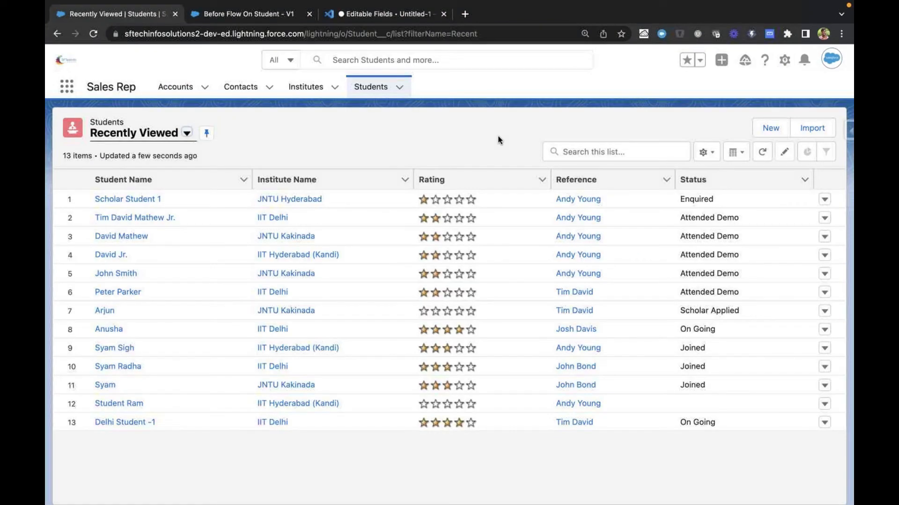
pyautogui.click(770, 127)
pyautogui.click(676, 332)
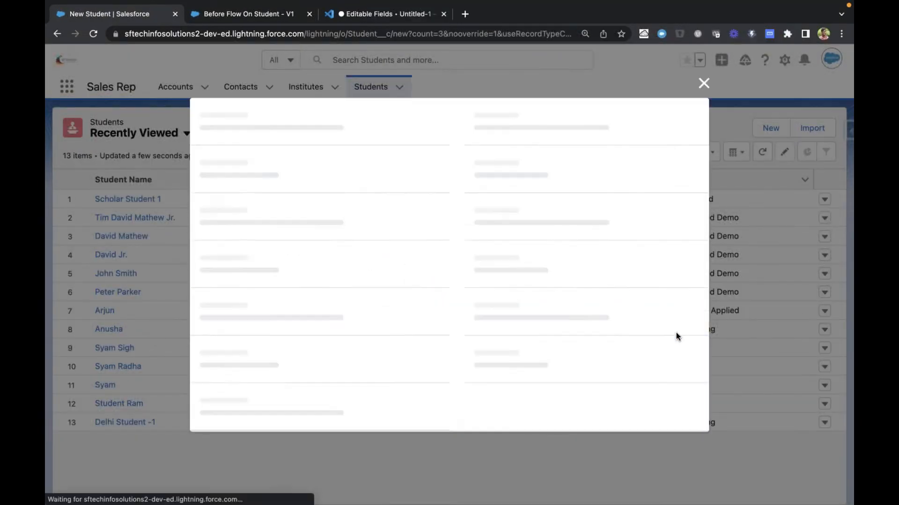
pyautogui.click(285, 333)
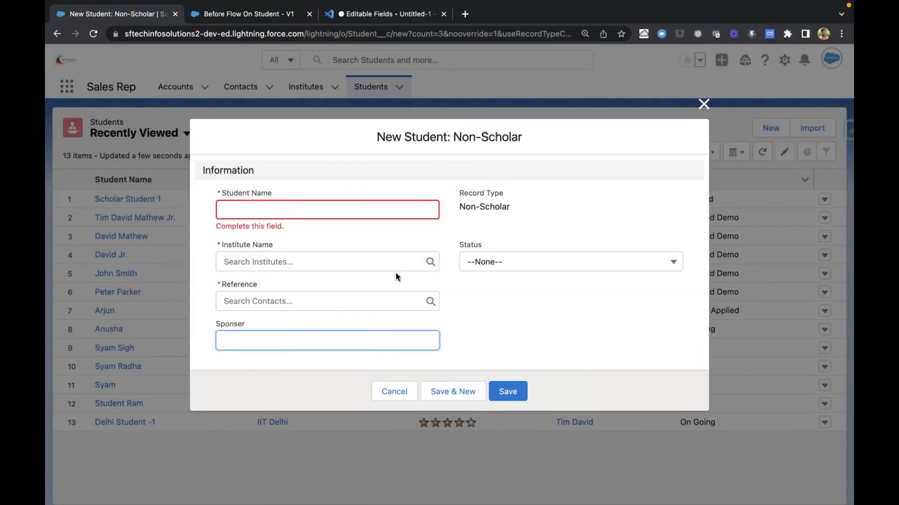
pyautogui.click(265, 210)
pyautogui.write('Non Scholar Student')
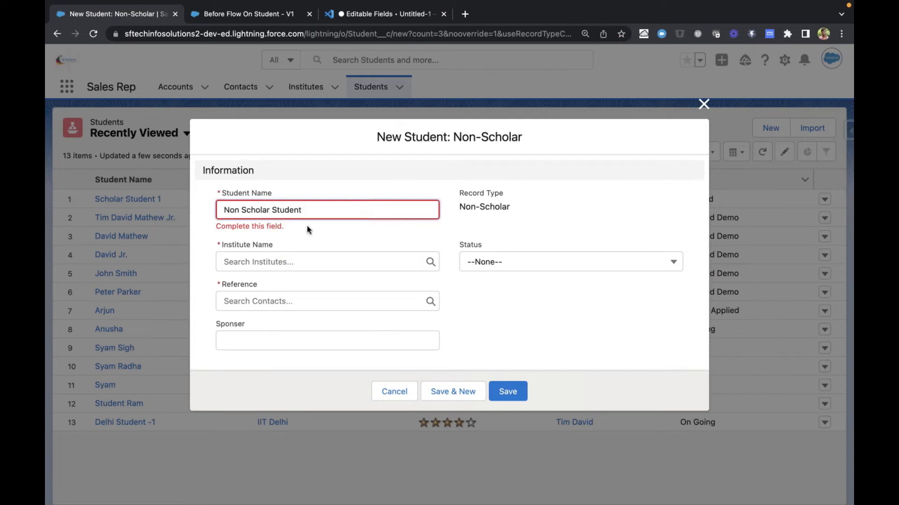
# Set the new student's institute to IIT Delhi, choose an existing contact as reference, and save with Status and Sponser left blank
pyautogui.click(300, 257)
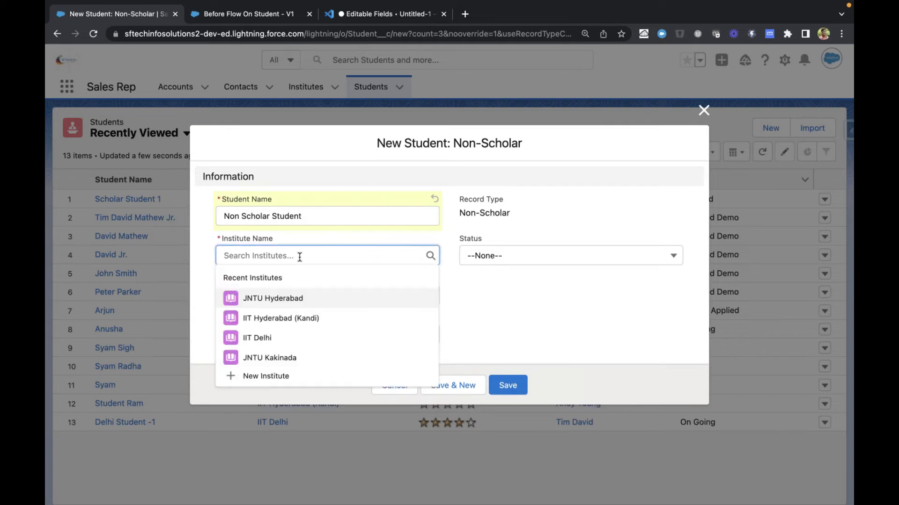
pyautogui.click(282, 333)
pyautogui.click(316, 293)
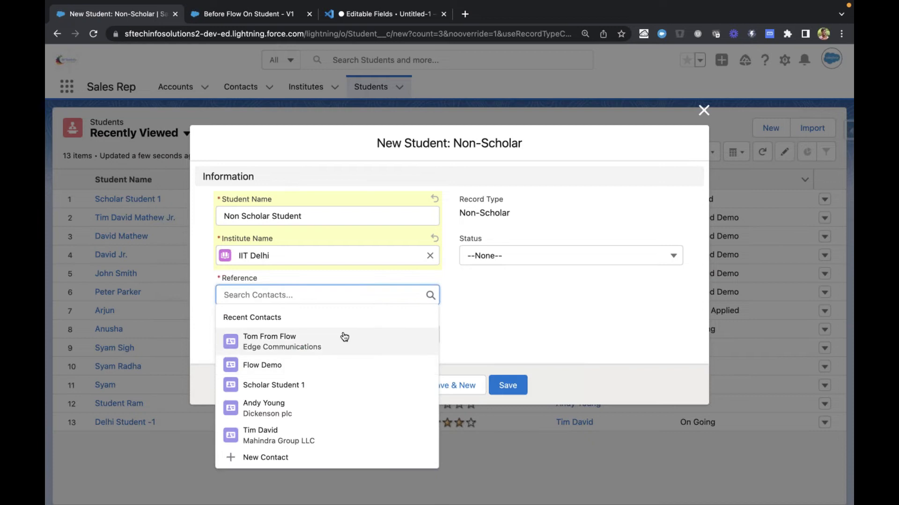
pyautogui.click(281, 414)
pyautogui.click(493, 316)
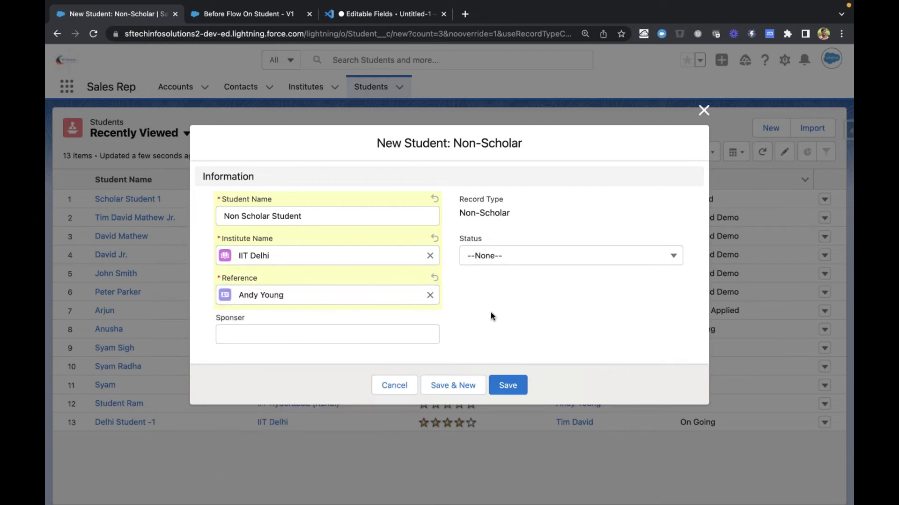
pyautogui.click(515, 385)
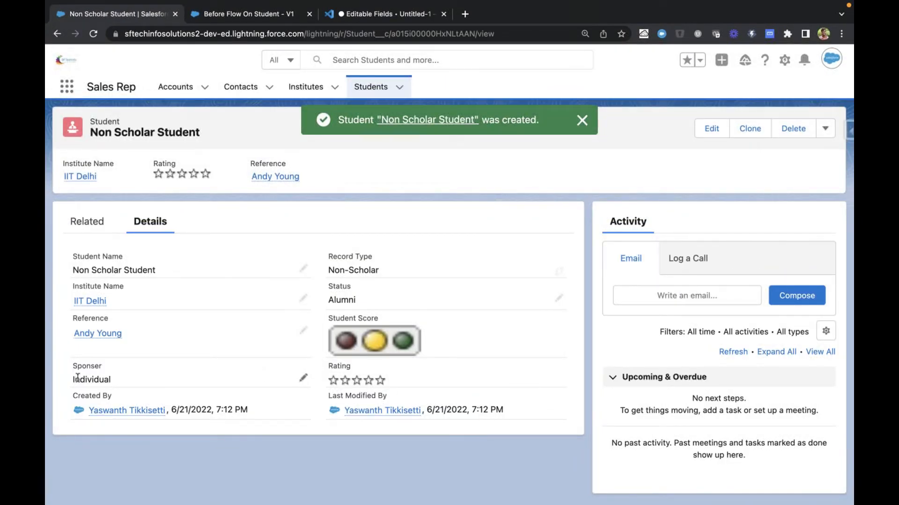
# Examine the Sponser and Status values and the related lists on the new Non Scholar Student record
pyautogui.moveTo(78, 378); pyautogui.dragTo(119, 381)
pyautogui.moveTo(324, 303); pyautogui.dragTo(392, 303)
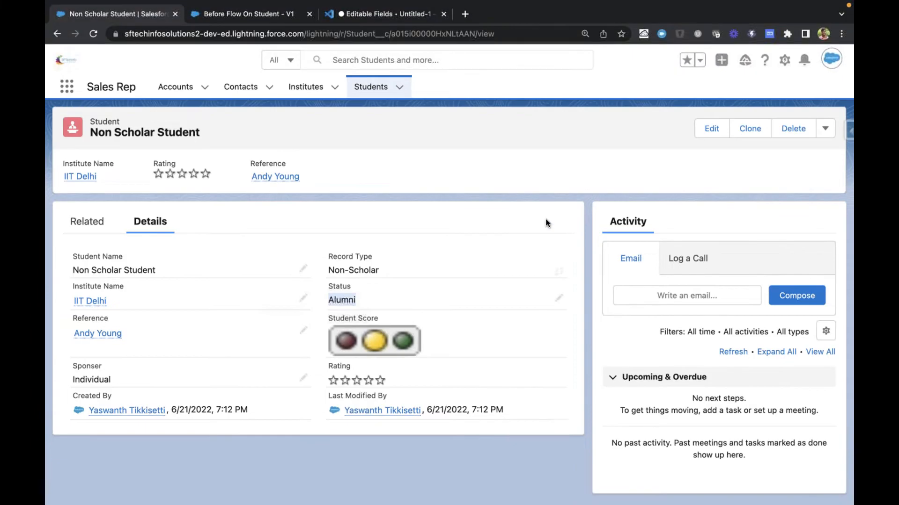
pyautogui.click(537, 181)
pyautogui.hotkey('ctrl', 'Tab')
pyautogui.hotkey('ctrl', 'shift', 'Tab')
pyautogui.click(92, 217)
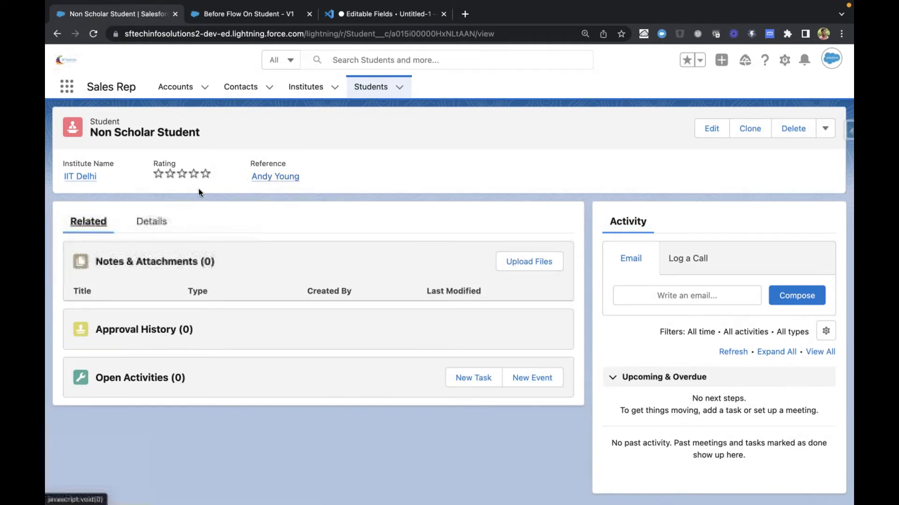
pyautogui.click(150, 223)
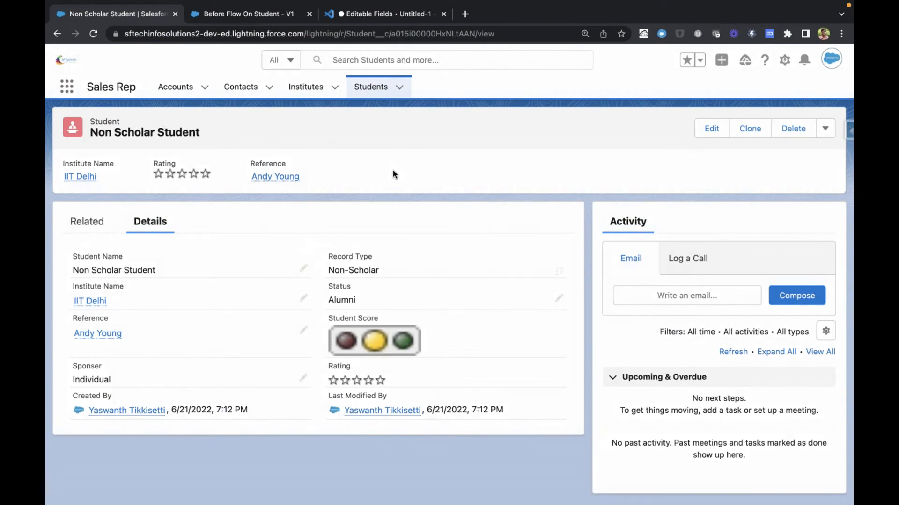
# Create a new record-triggered flow from the Flows setup page, closing the leftover Flows browser tab
pyautogui.hotkey('ctrl', 'Tab')
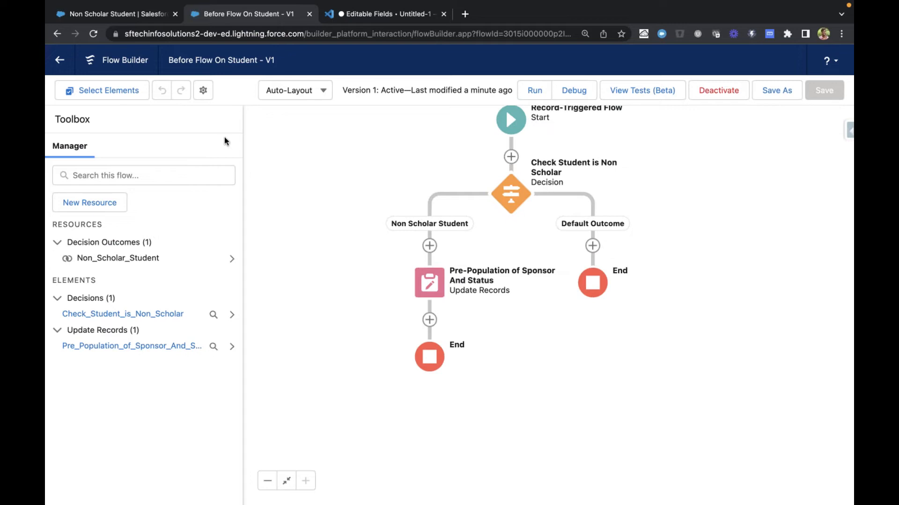
pyautogui.click(59, 60)
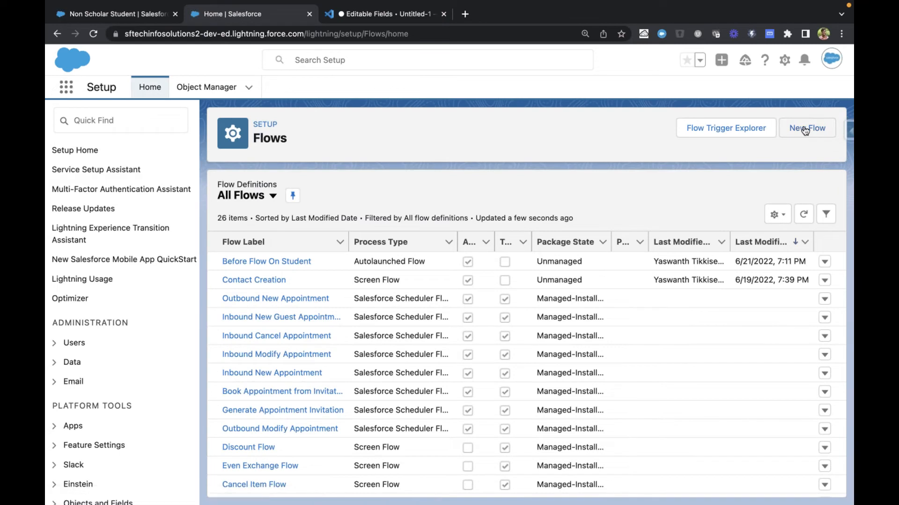
pyautogui.click(805, 131)
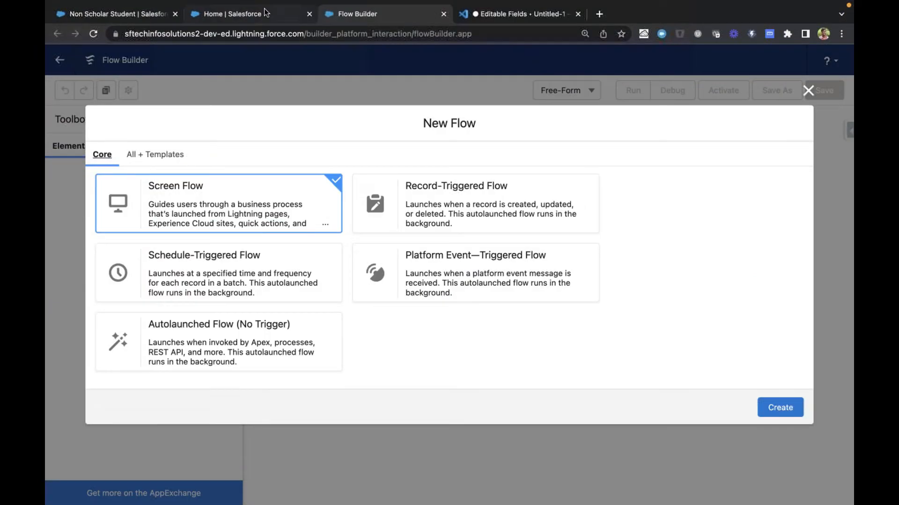
pyautogui.click(265, 12)
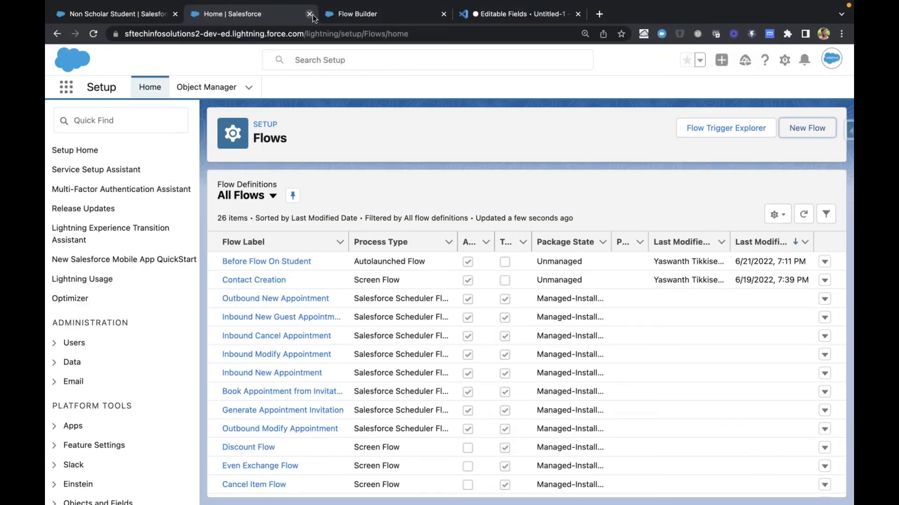
pyautogui.click(309, 13)
pyautogui.click(477, 207)
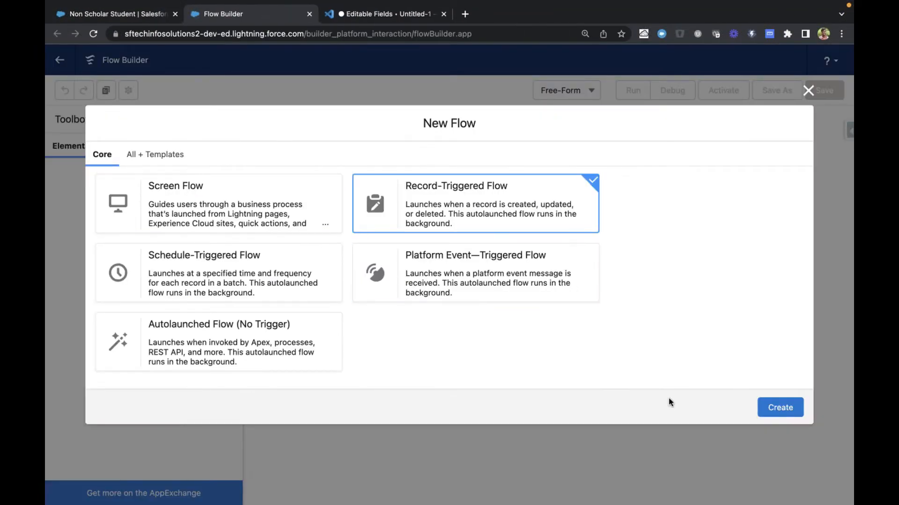
pyautogui.click(780, 404)
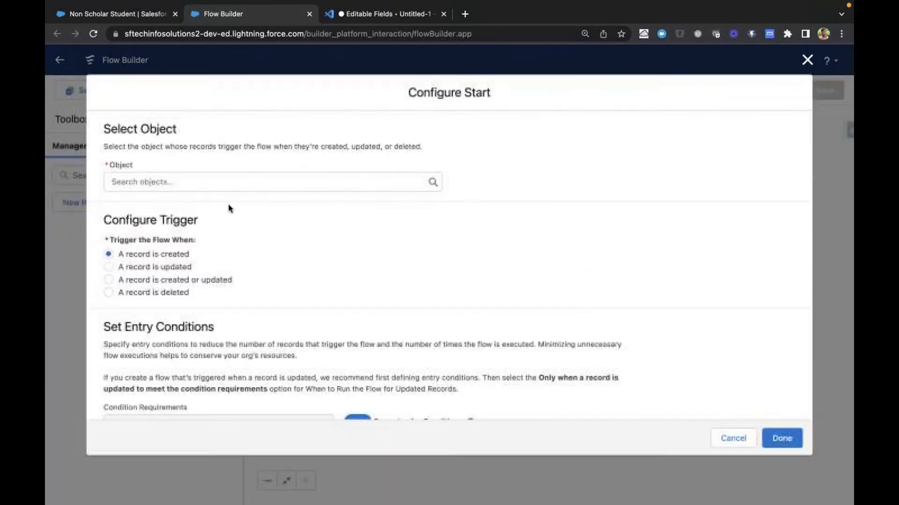
# Configure the flow to start when a Student record is created or updated, keeping it optimized for Actions and Related Records
pyautogui.click(201, 181)
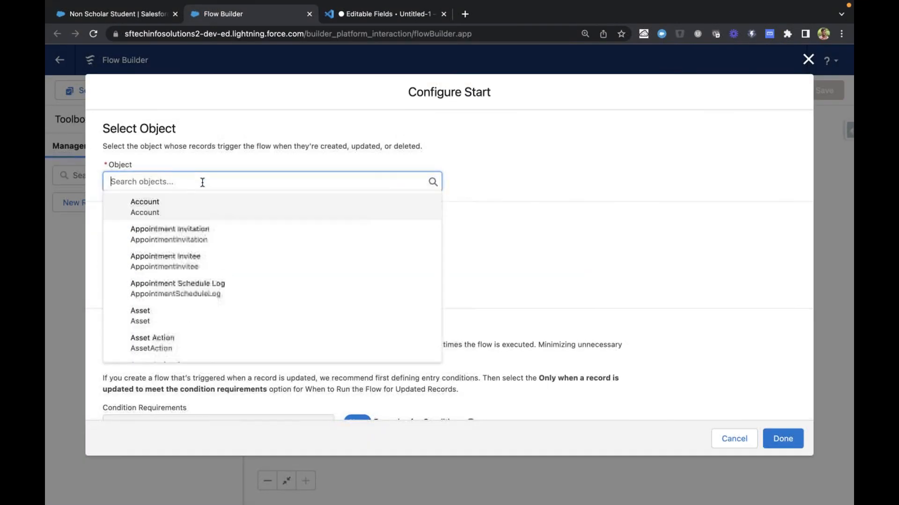
pyautogui.write('Stude')
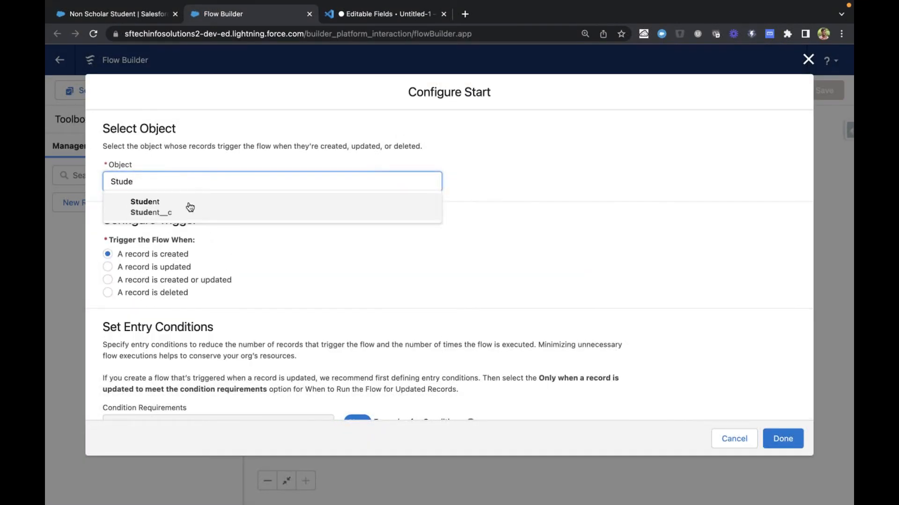
pyautogui.click(186, 206)
pyautogui.click(143, 279)
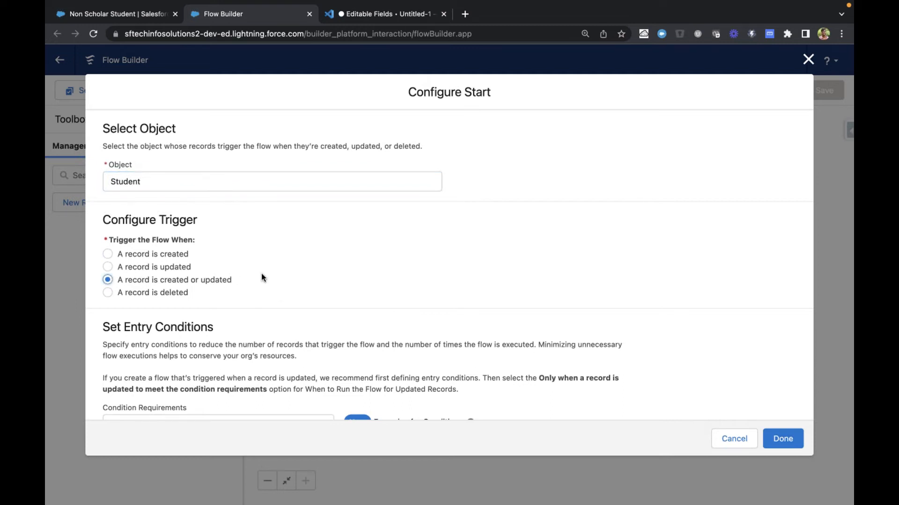
pyautogui.scroll(-5, 261, 278)
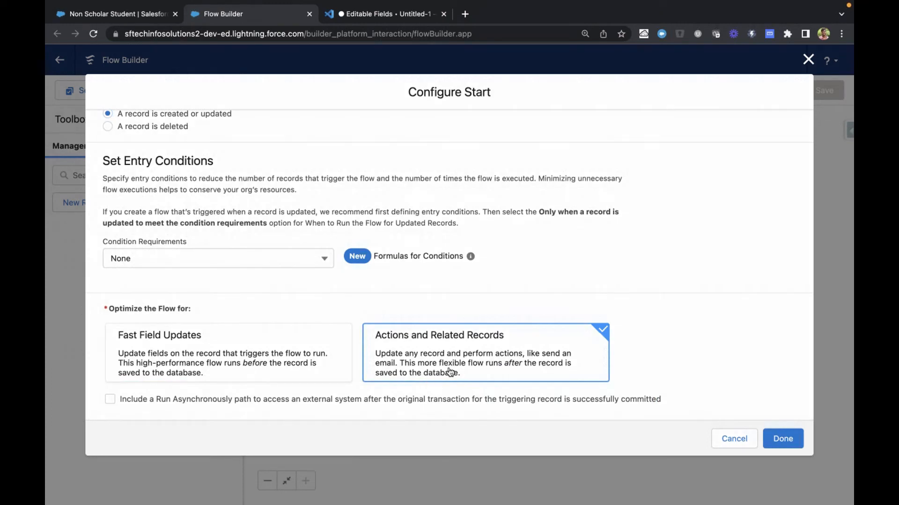
pyautogui.scroll(5, 713, 304)
pyautogui.scroll(-5, 713, 305)
pyautogui.click(782, 437)
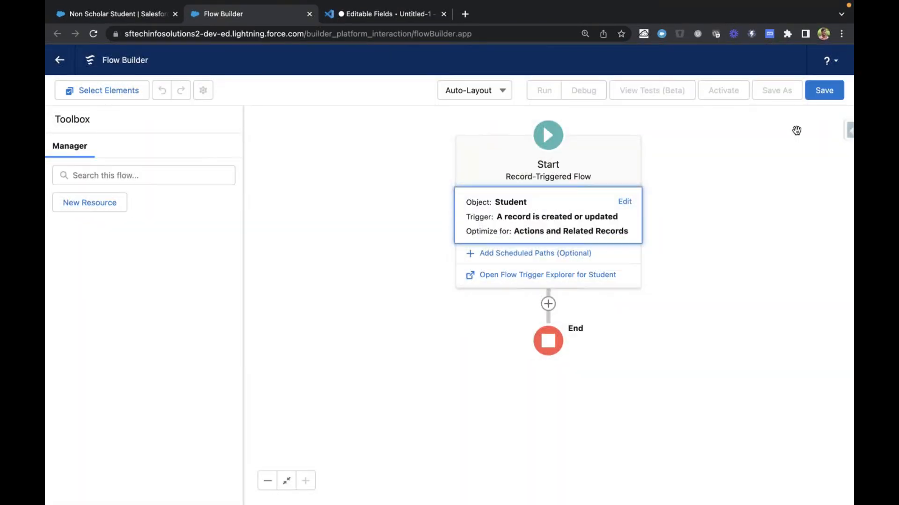
# Save the flow with the label After Flow On Student, dismiss the issues notice, and return to the Non Scholar Student record
pyautogui.click(832, 96)
pyautogui.click(302, 226)
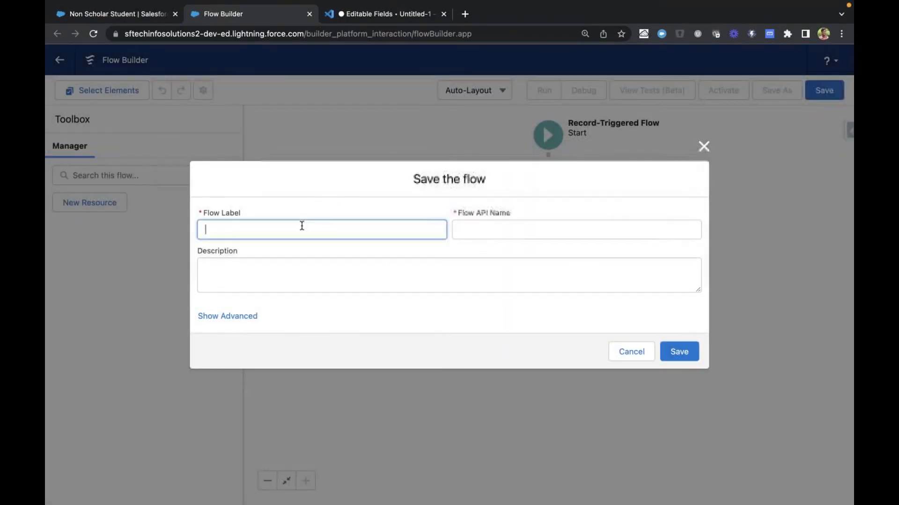
pyautogui.write('After')
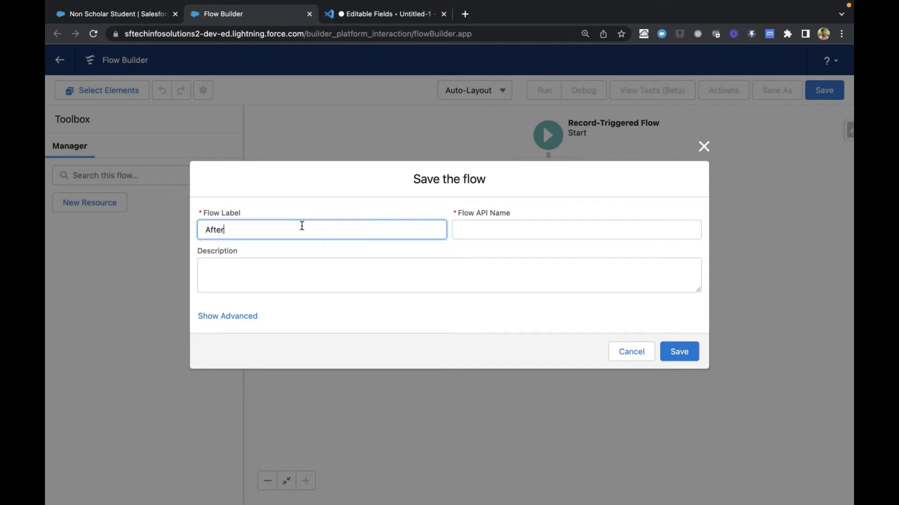
pyautogui.write(' Flow On Student')
pyautogui.press('Tab')
pyautogui.click(681, 352)
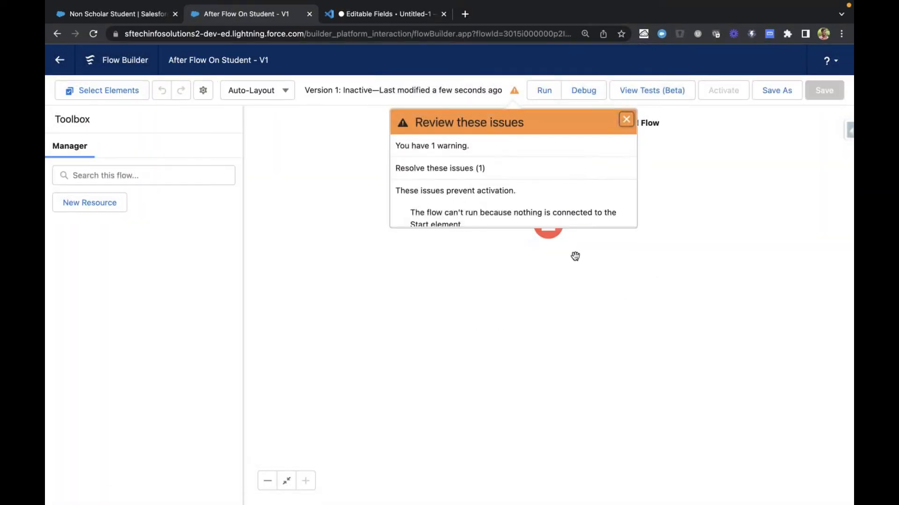
pyautogui.click(627, 120)
pyautogui.hotkey('ctrl', 'shift', 'Tab')
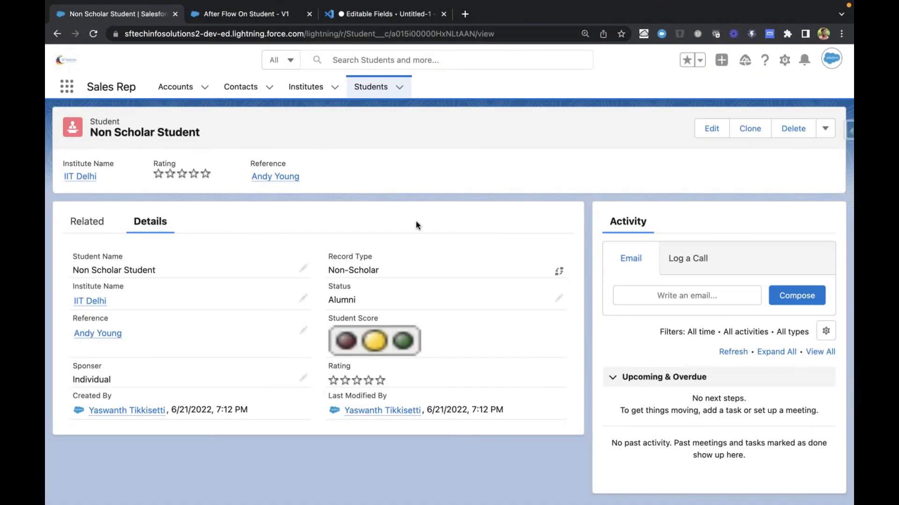
# View the Scholar Student 1 record and start a new student from the Students list with the Scholar Student record type
pyautogui.click(370, 88)
pyautogui.click(129, 218)
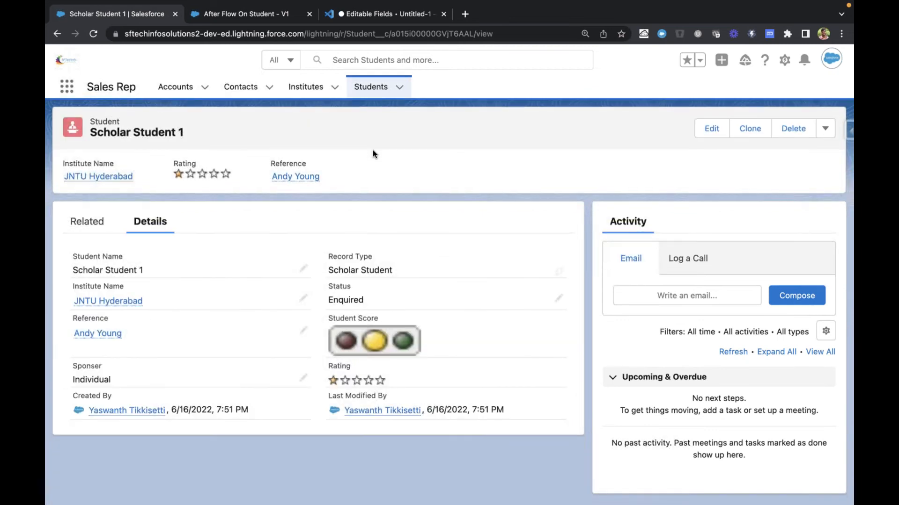
pyautogui.hscroll(-5, 441, 245)
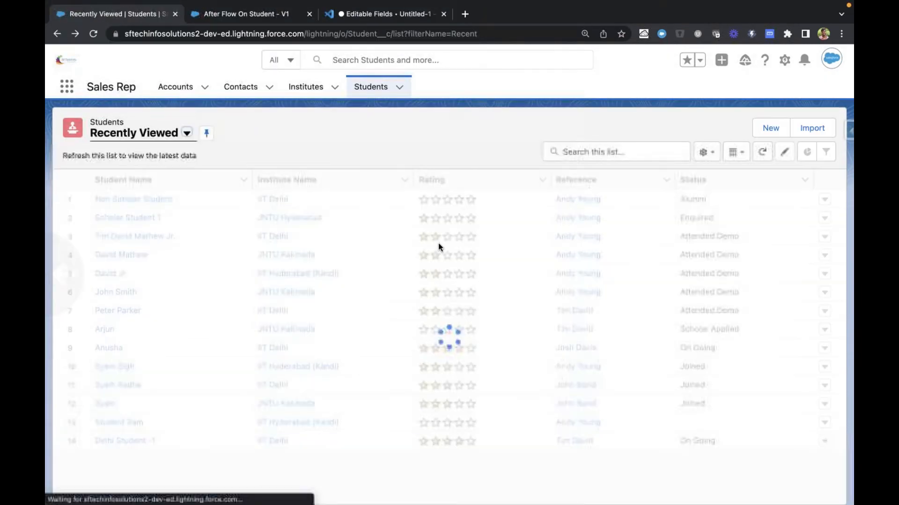
pyautogui.click(767, 129)
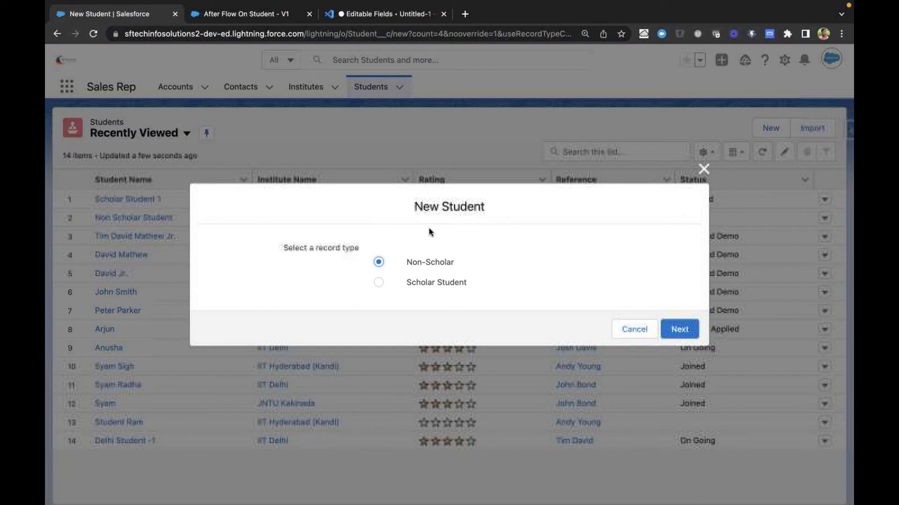
pyautogui.click(419, 284)
pyautogui.click(681, 328)
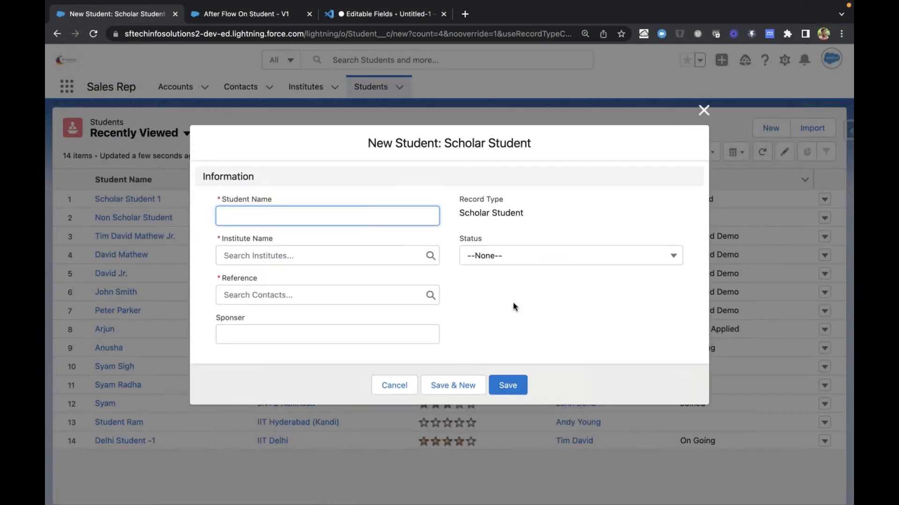
# Examine the Status options and the Reference contact choices on the new Scholar Student form
pyautogui.click(501, 261)
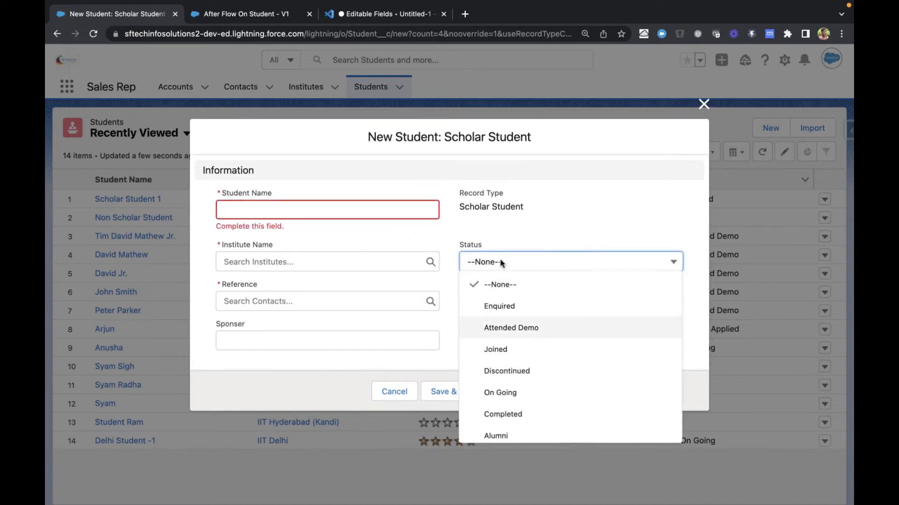
pyautogui.scroll(-1, 527, 353)
pyautogui.scroll(1, 527, 359)
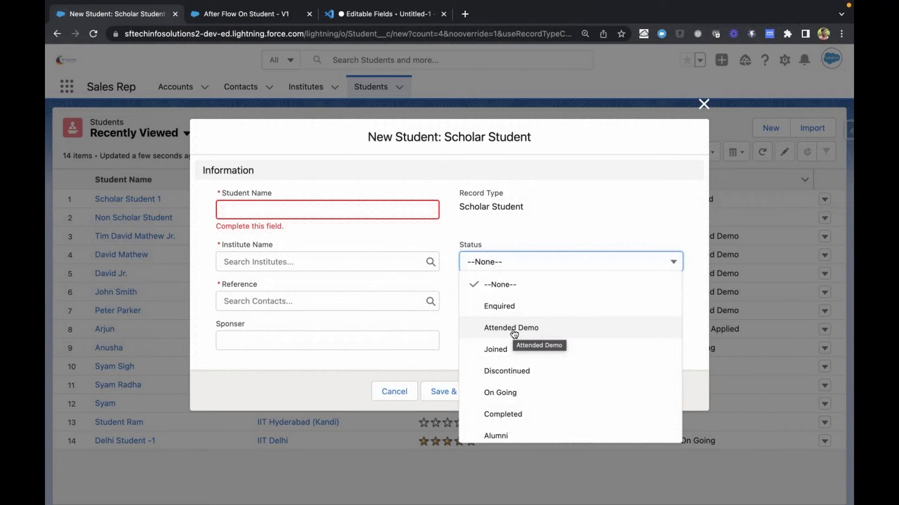
pyautogui.click(419, 322)
pyautogui.click(350, 301)
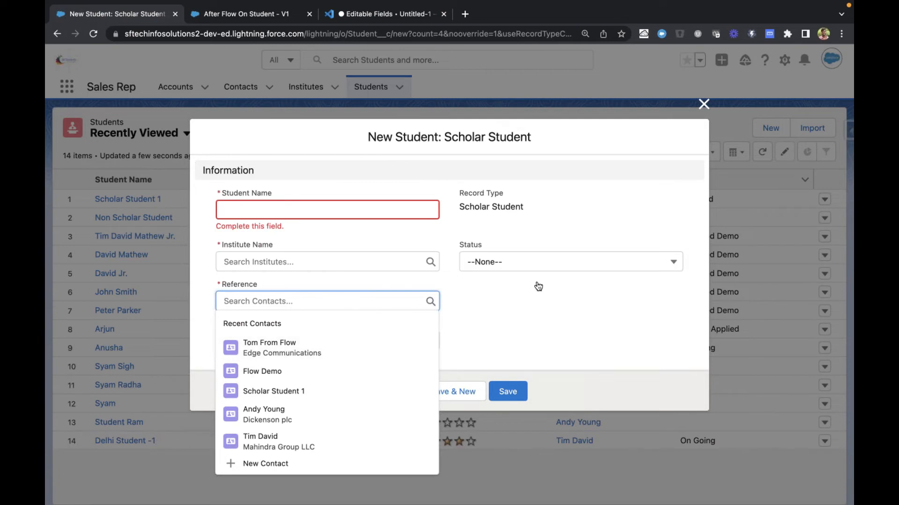
pyautogui.click(527, 262)
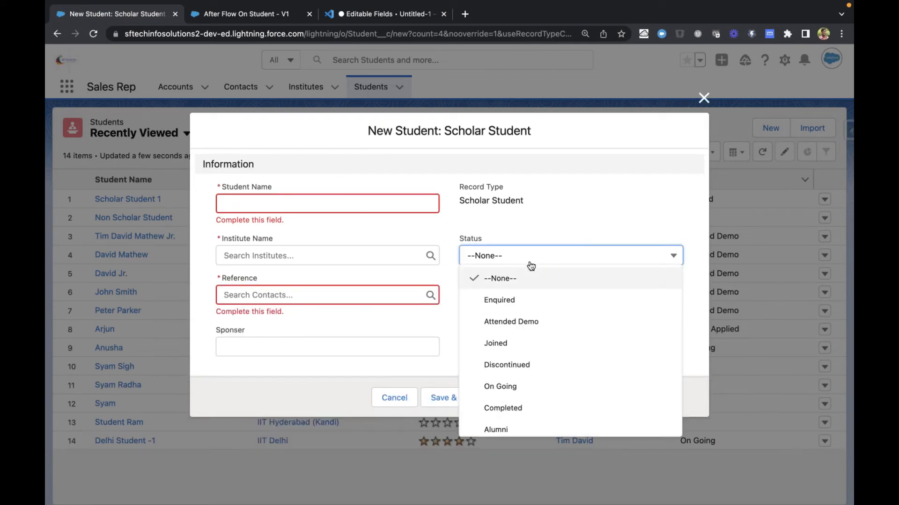
pyautogui.click(433, 326)
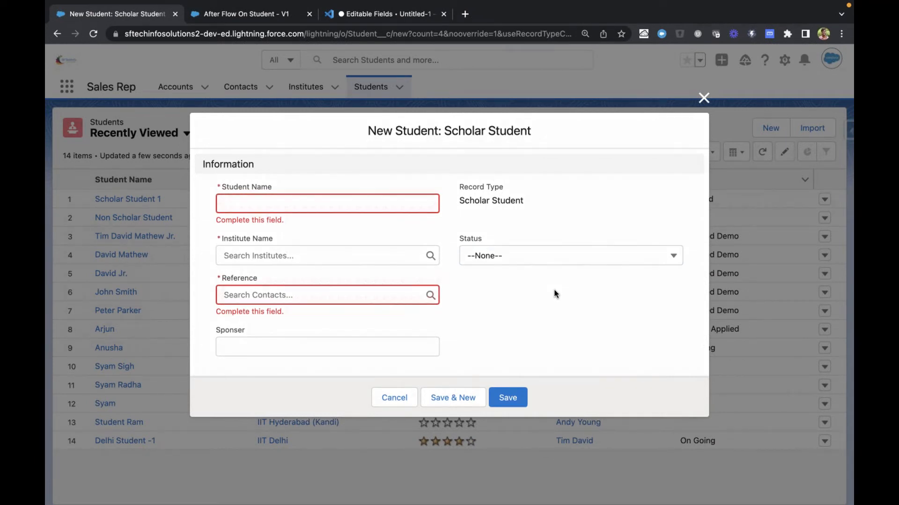
pyautogui.click(543, 259)
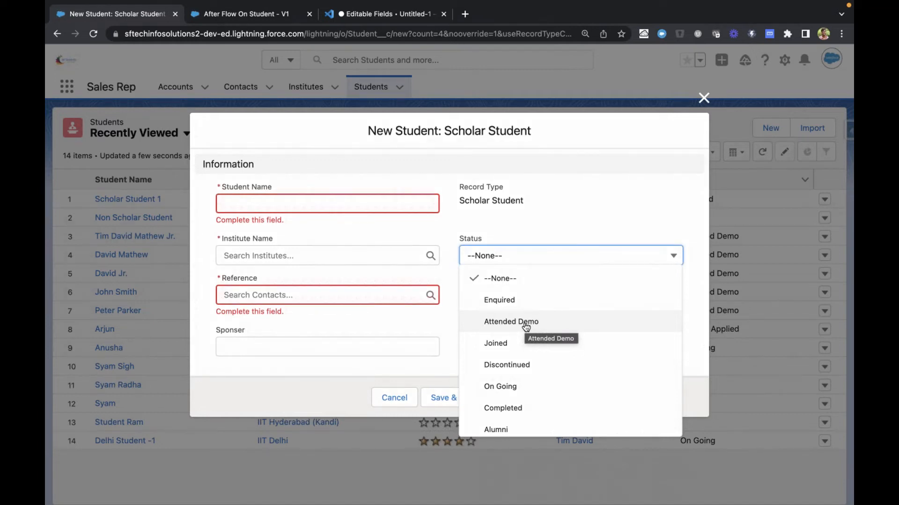
pyautogui.click(532, 206)
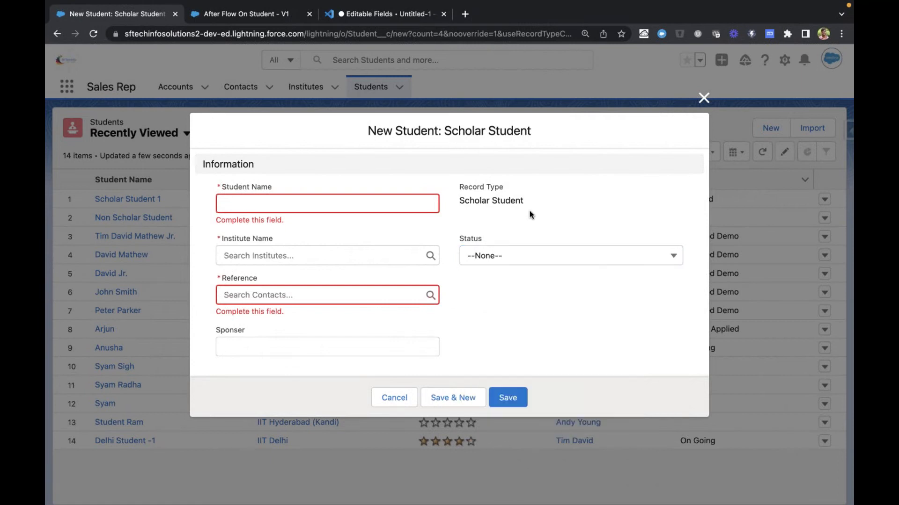
pyautogui.click(354, 289)
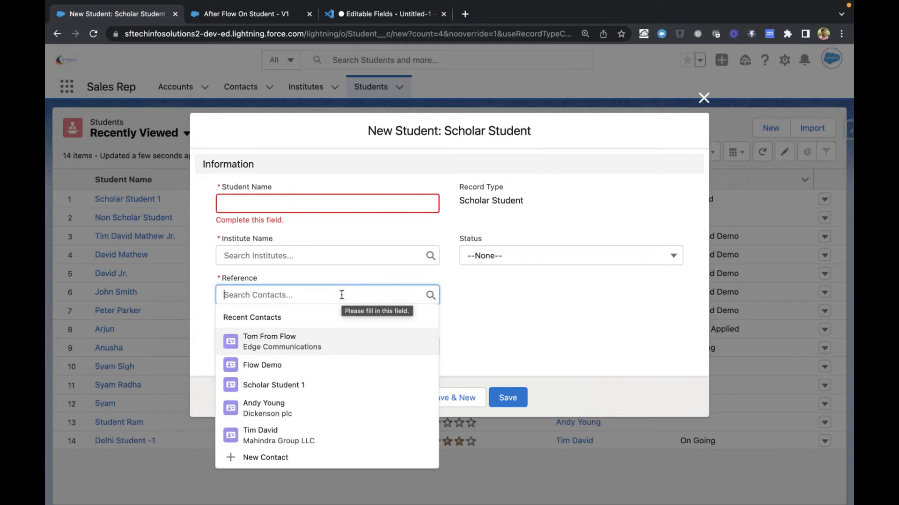
pyautogui.click(508, 304)
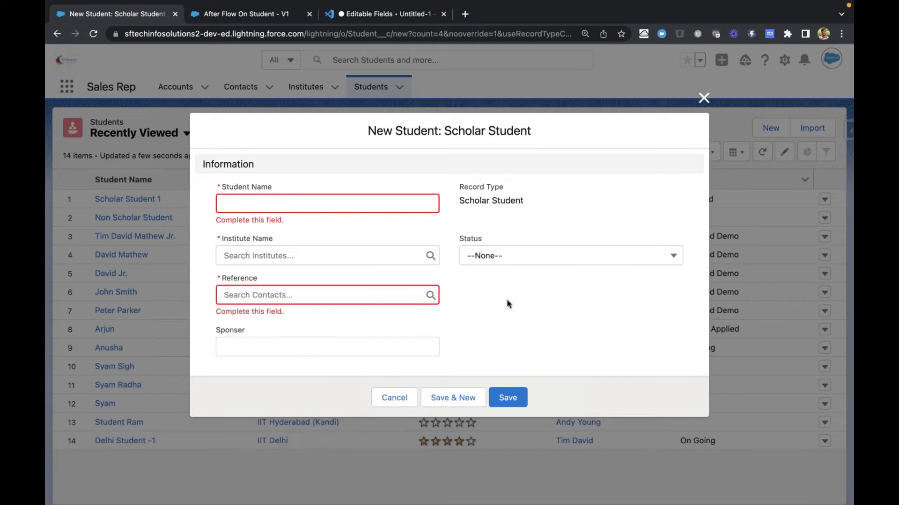
# Add a Decision element after the start of After Flow On Student, checking the record type name on the new student form
pyautogui.hotkey('ctrl', 'Tab')
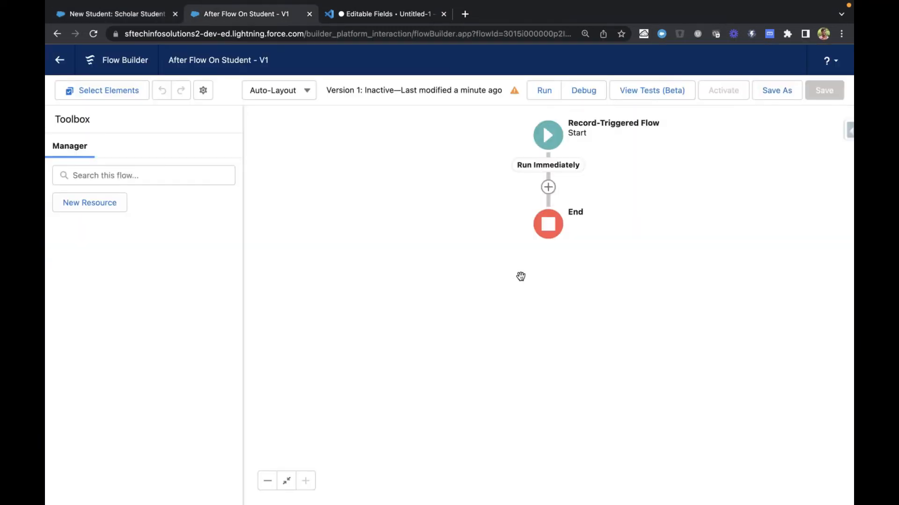
pyautogui.click(549, 188)
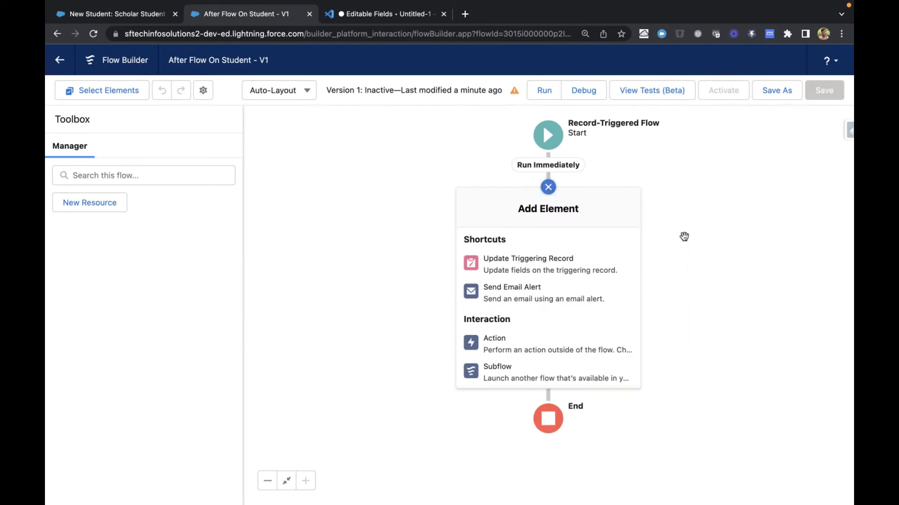
pyautogui.hotkey('ctrl', 'shift', 'Tab')
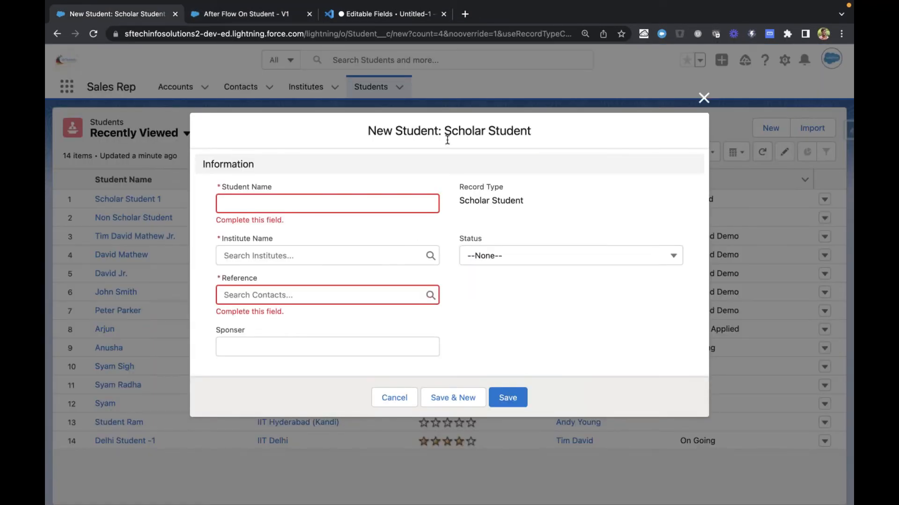
pyautogui.moveTo(447, 140); pyautogui.dragTo(529, 139)
pyautogui.hotkey('ctrl', 'Tab')
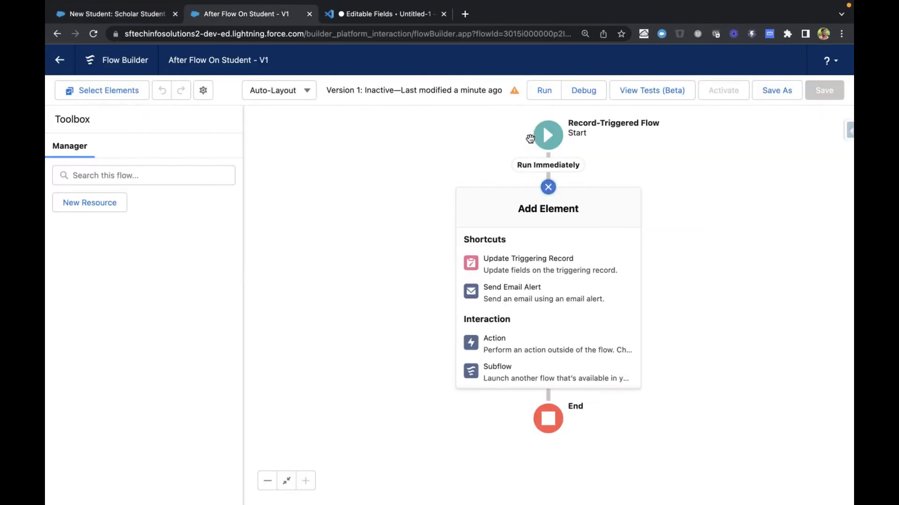
pyautogui.scroll(-5, 544, 347)
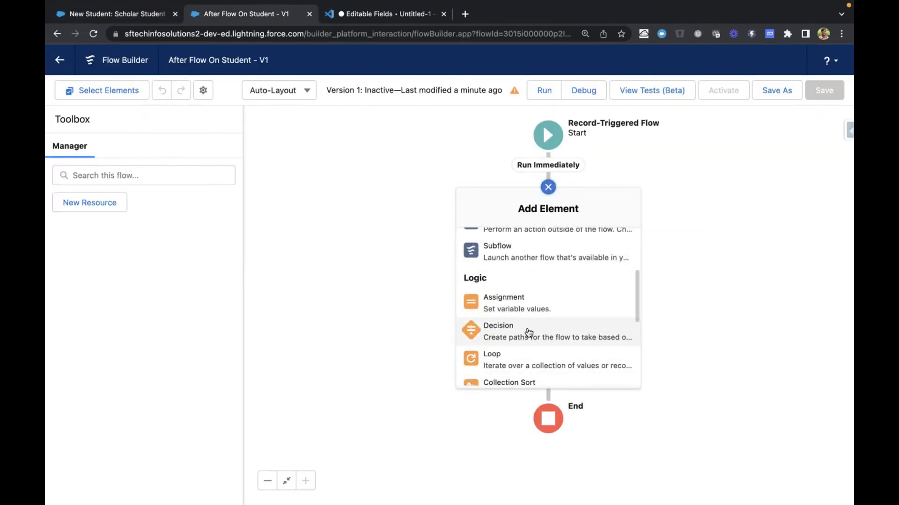
pyautogui.click(528, 331)
pyautogui.hotkey('ctrl', 'shift', 'Tab')
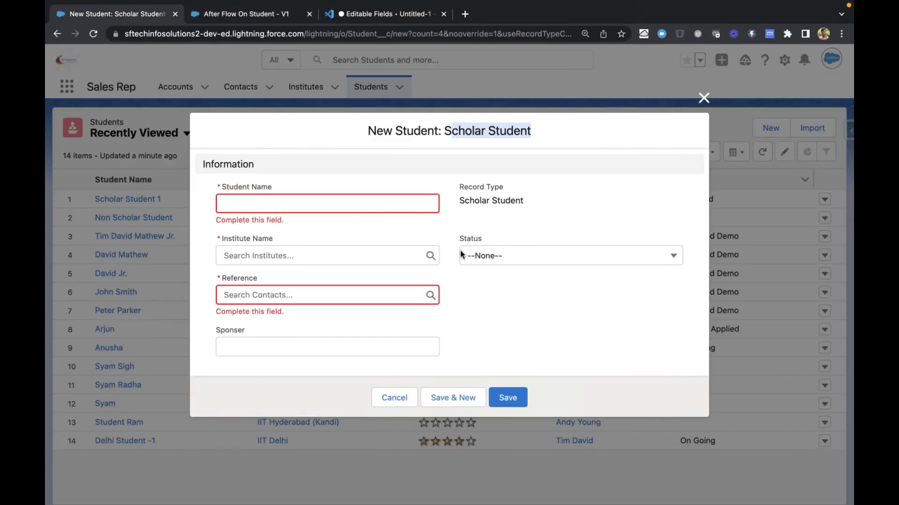
pyautogui.hotkey('ctrl', 'Tab')
# Label the decision Scholar Student Check and its first outcome If Scholar Student, accepting the generated API names
pyautogui.write('Scholar Student Check')
pyautogui.press('Tab')
pyautogui.click(289, 282)
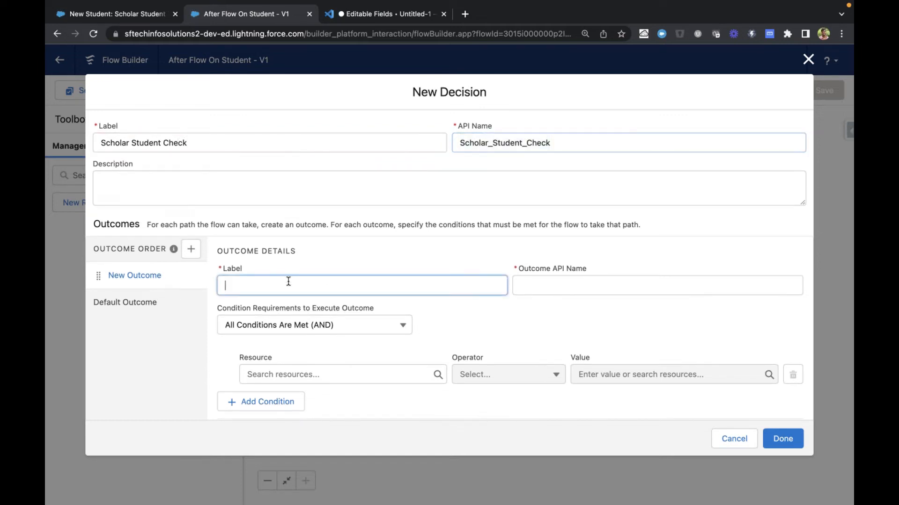
pyautogui.write('If Scholar Student')
pyautogui.press('Tab')
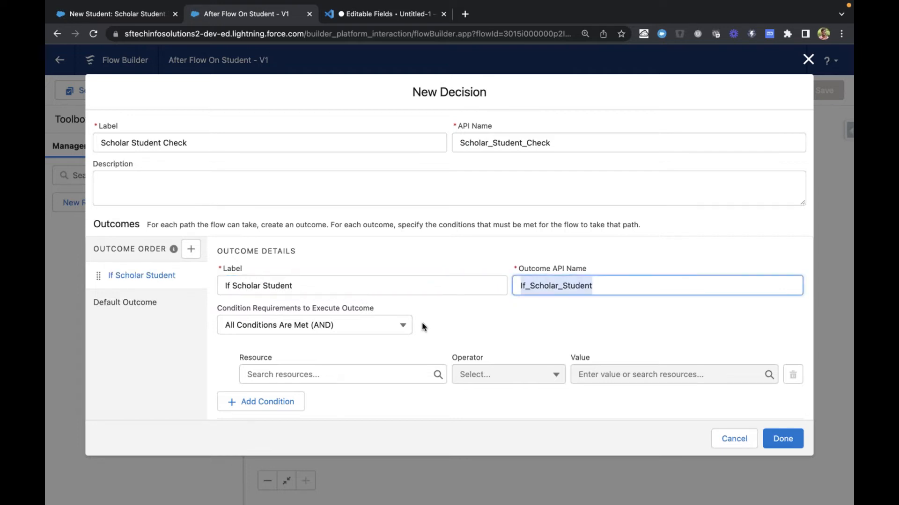
# Open the resource choices for the first condition of the If Scholar Student outcome
pyautogui.scroll(-2, 422, 326)
pyautogui.click(345, 311)
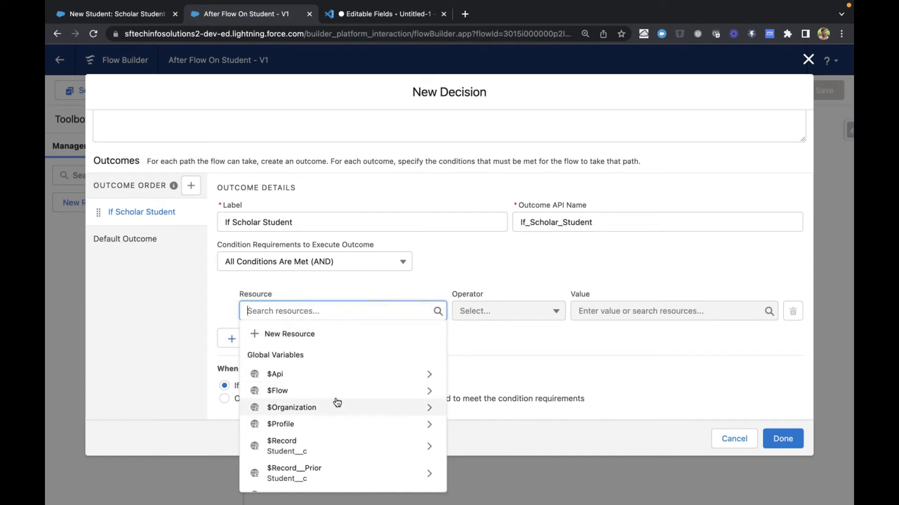
pyautogui.scroll(-1, 337, 403)
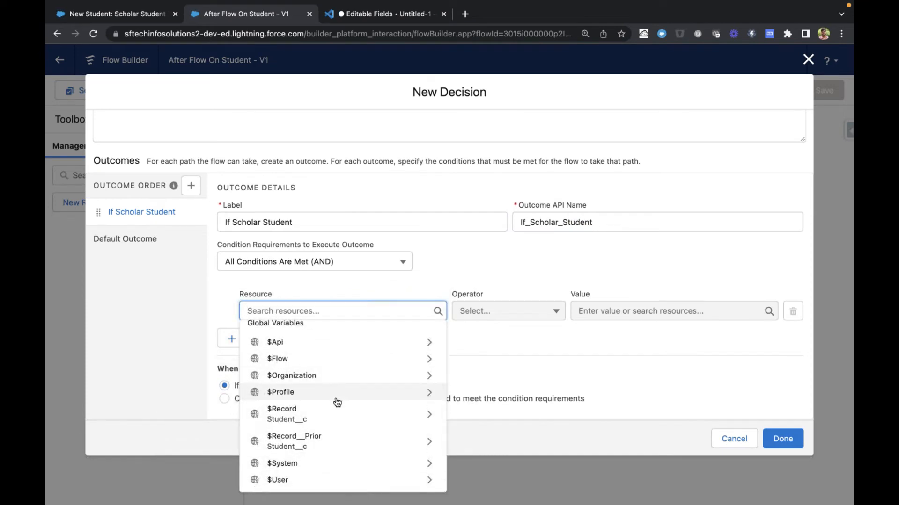
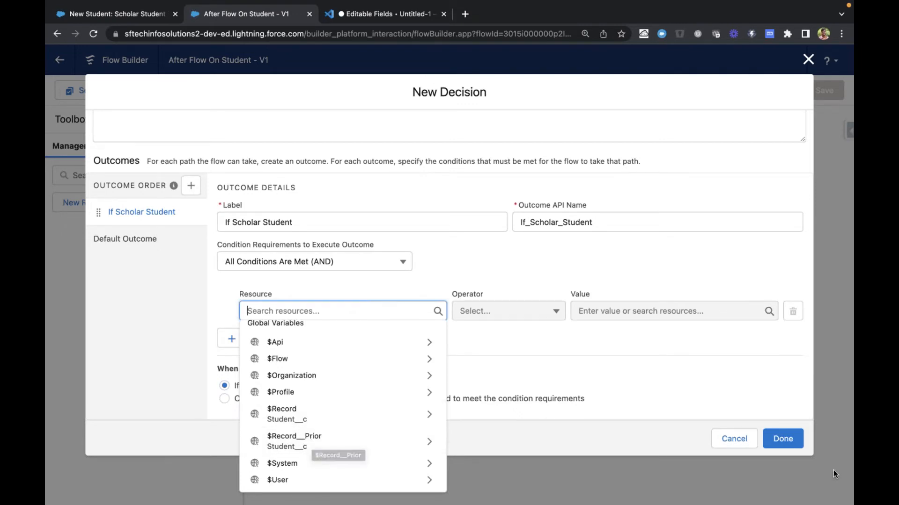
# Discard the blank new Scholar Student form and open the existing Scholar Student 1 record
pyautogui.click(816, 400)
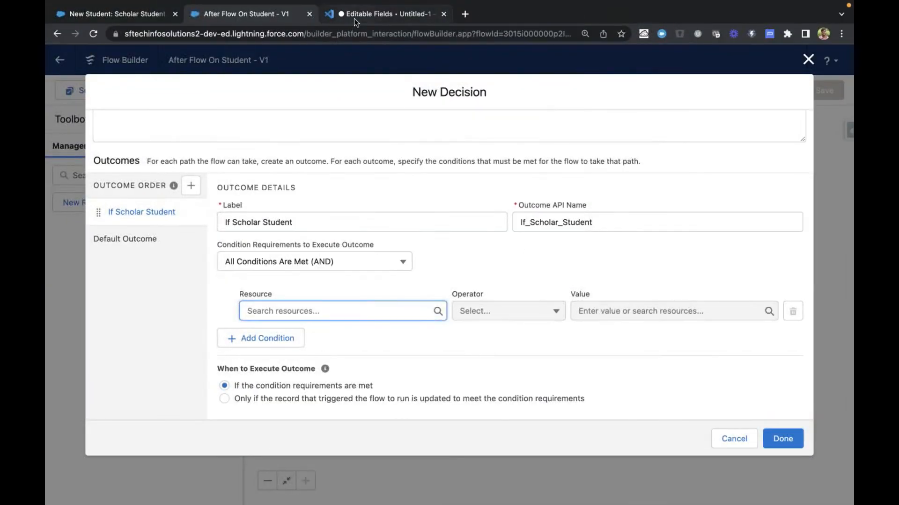
pyautogui.click(354, 18)
pyautogui.click(287, 402)
pyautogui.press('Return')
pyautogui.press('super+1')
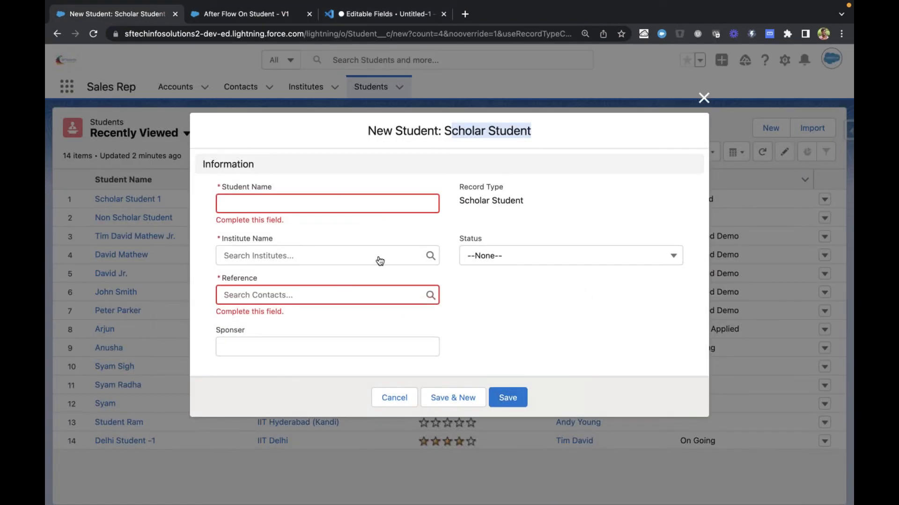
pyautogui.click(394, 397)
pyautogui.click(124, 199)
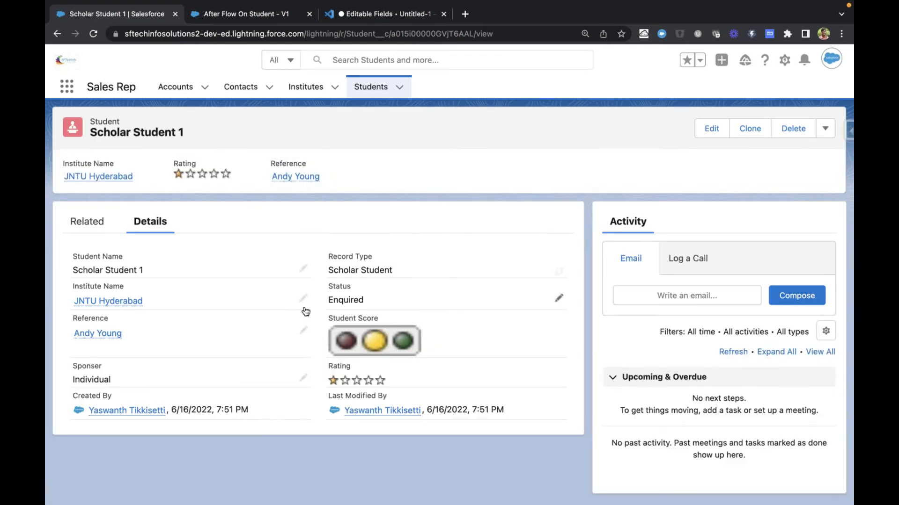
pyautogui.click(709, 130)
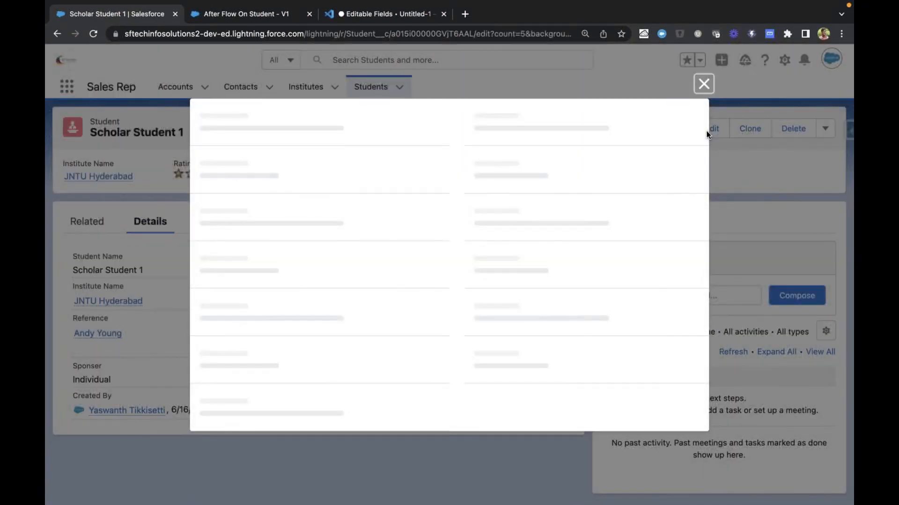
pyautogui.click(506, 222)
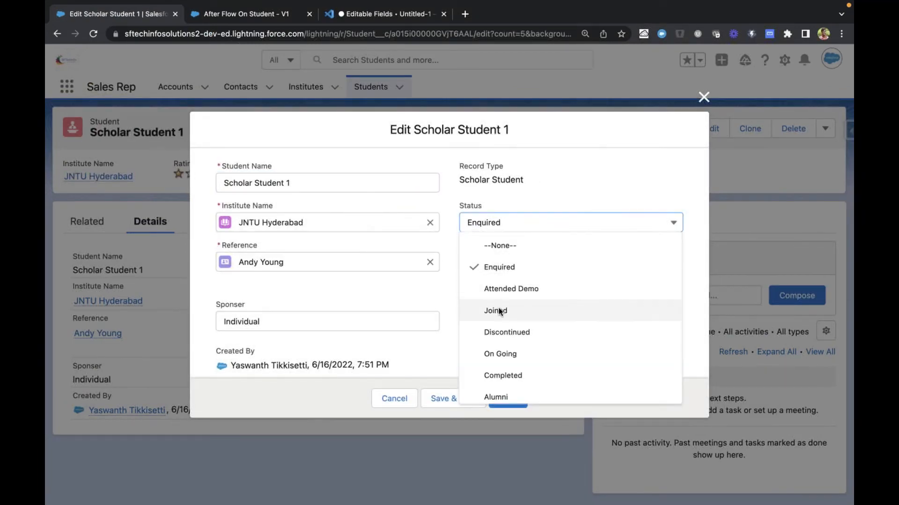
pyautogui.click(499, 310)
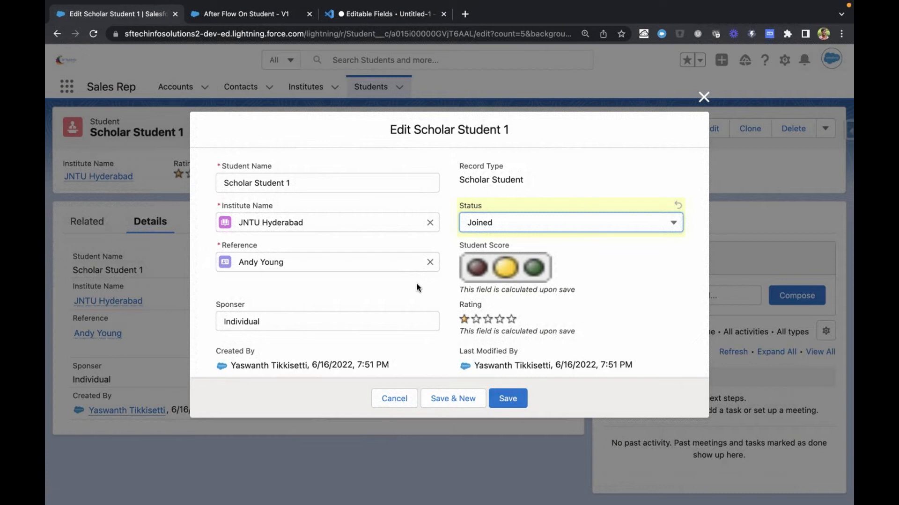
pyautogui.hotkey('ctrl', 'Tab')
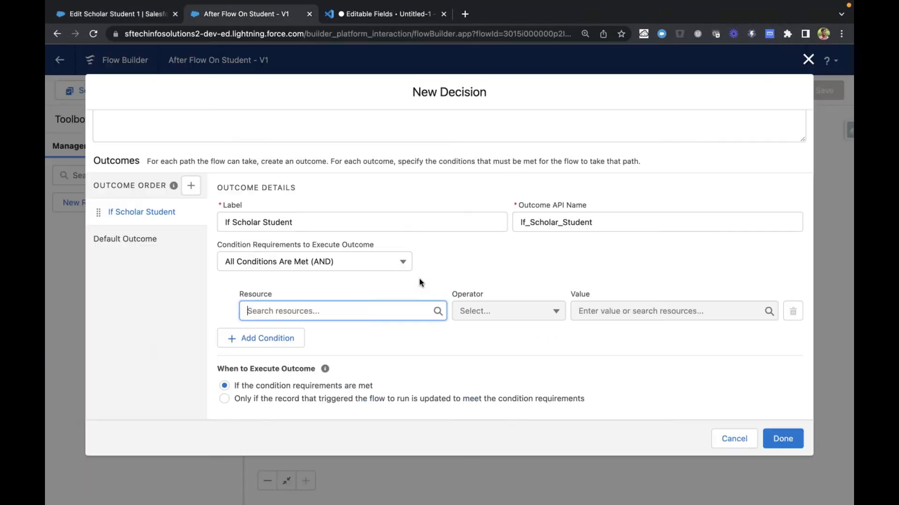
pyautogui.click(361, 311)
pyautogui.hotkey('ctrl', 'shift', 'Tab')
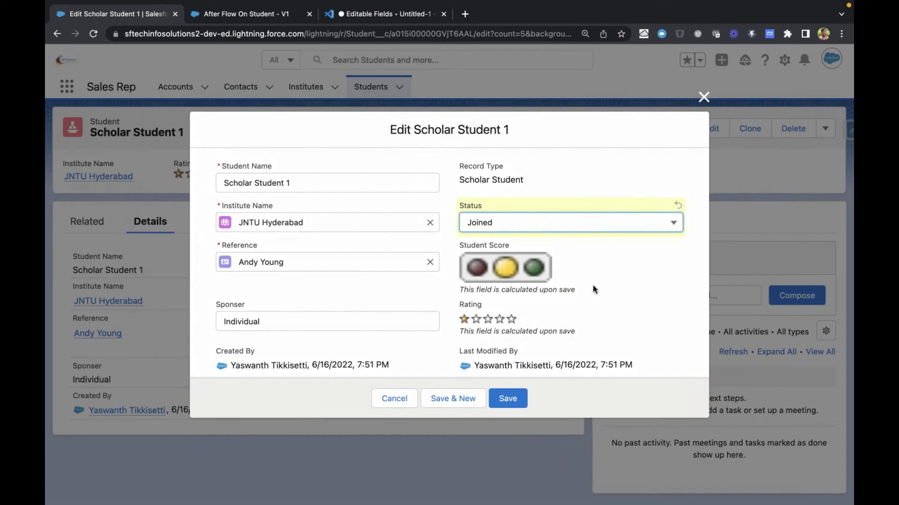
pyautogui.click(391, 398)
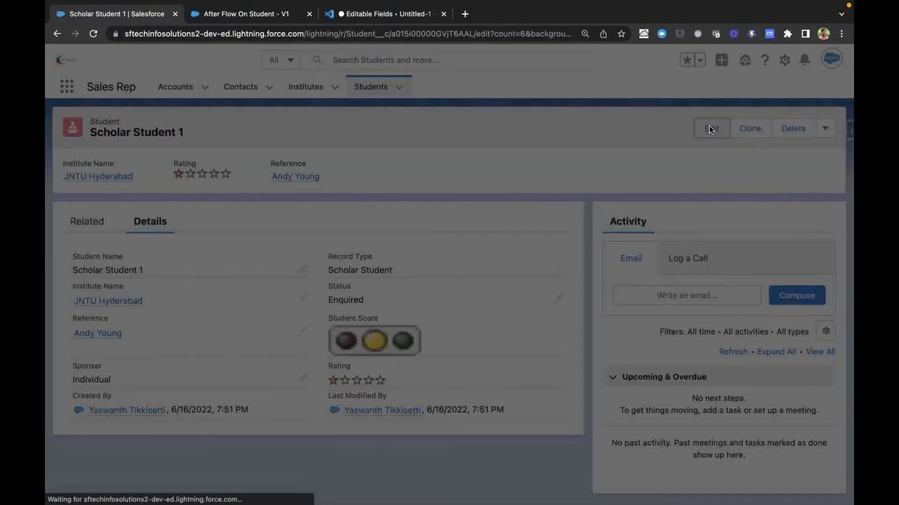
# Open Scholar Student 1 for editing and set its Status to Joined, leaving the form unsaved
pyautogui.click(709, 125)
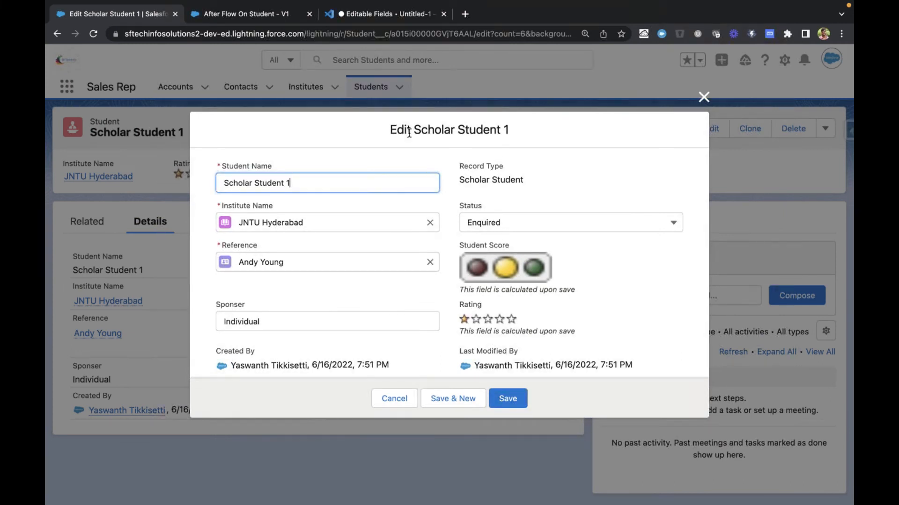
pyautogui.moveTo(392, 132); pyautogui.dragTo(508, 133)
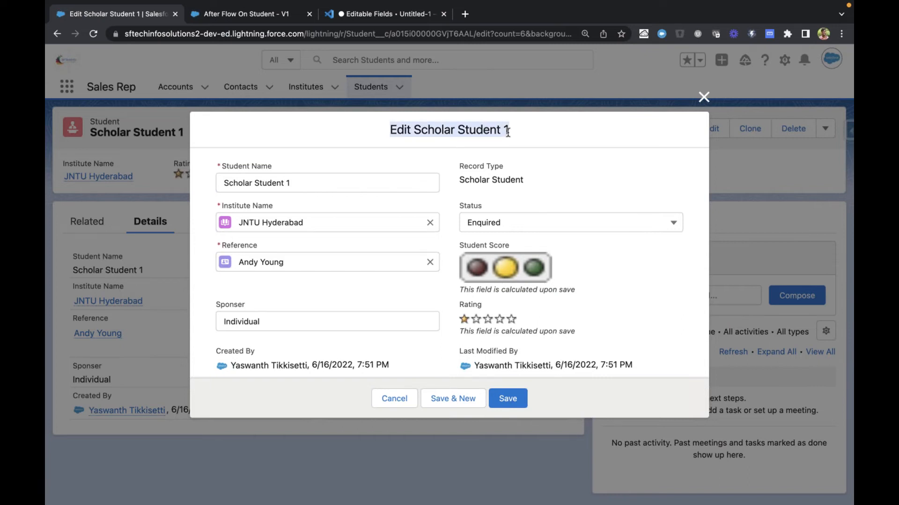
pyautogui.click(465, 160)
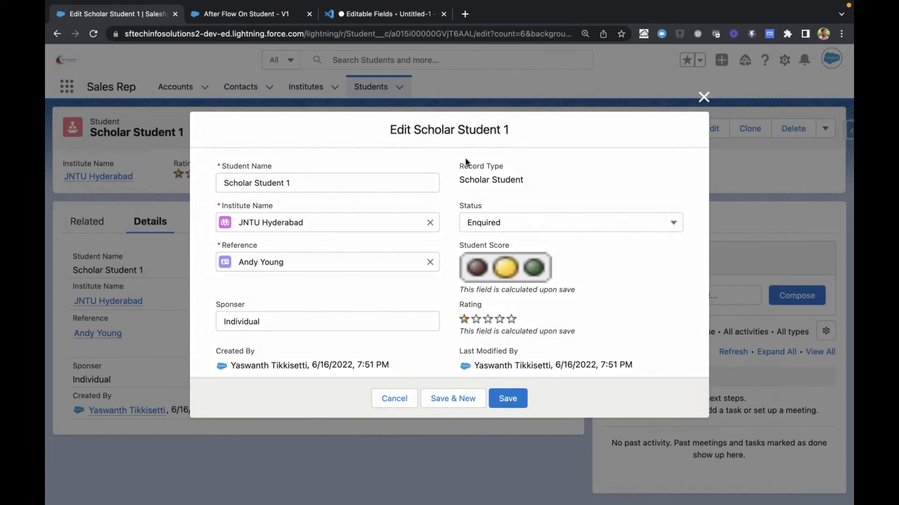
pyautogui.click(517, 221)
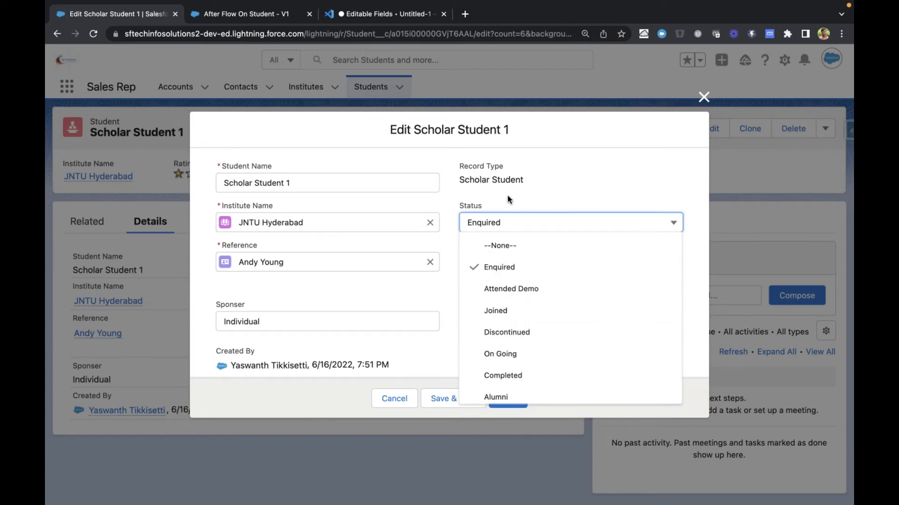
pyautogui.click(508, 195)
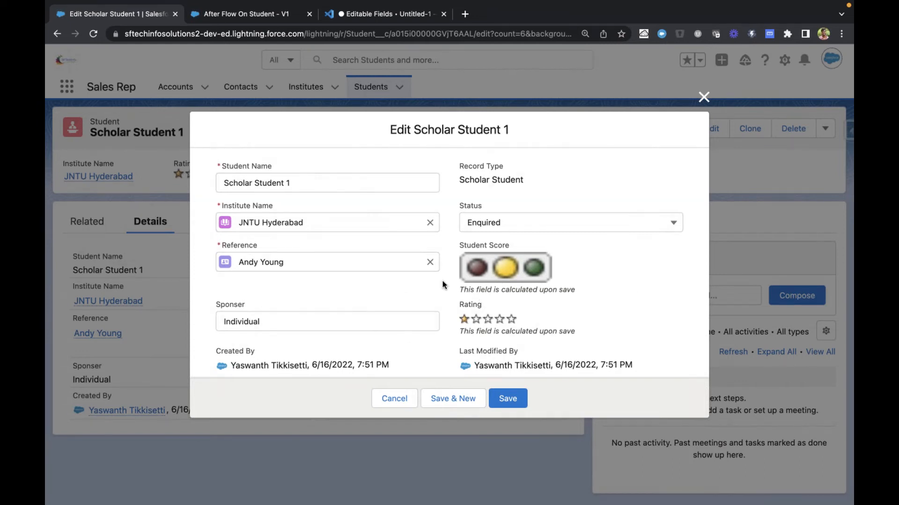
pyautogui.click(496, 223)
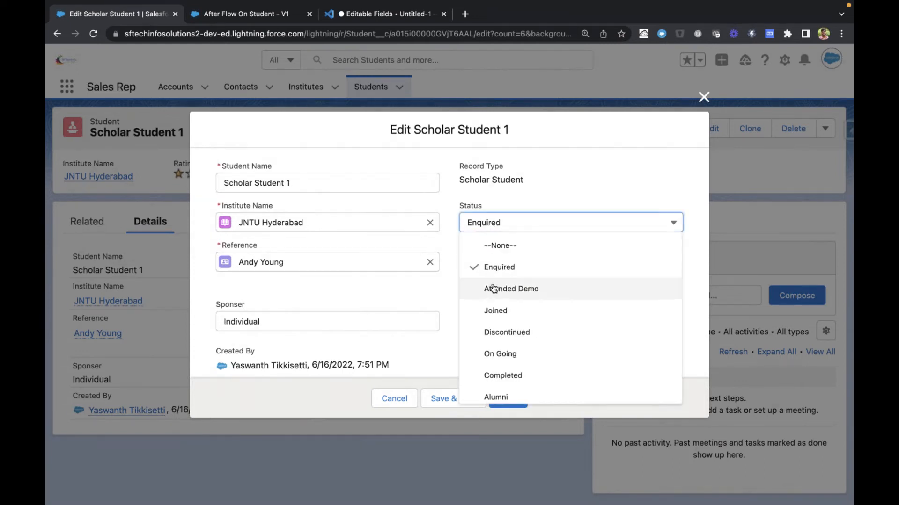
pyautogui.click(496, 309)
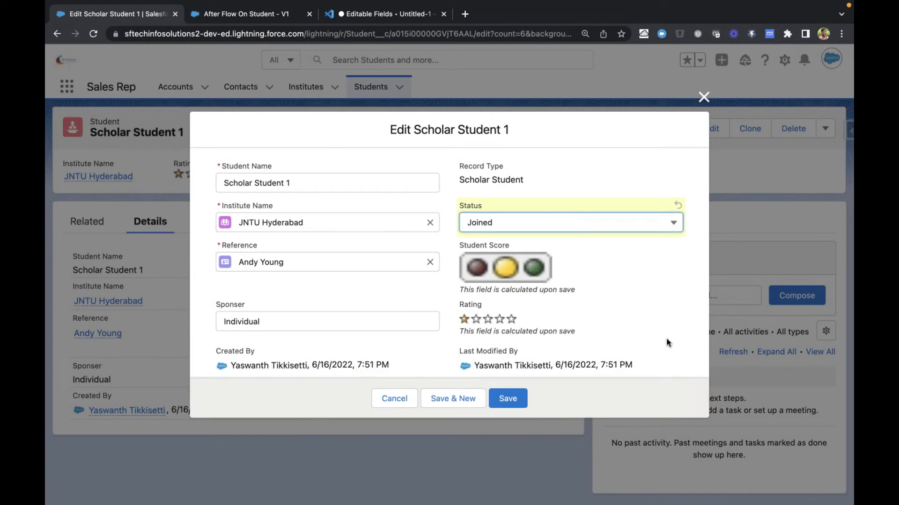
pyautogui.click(472, 228)
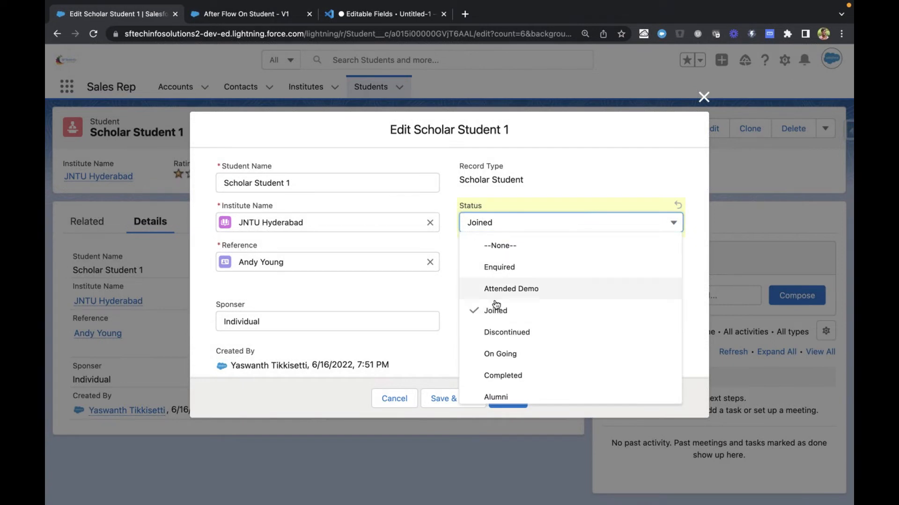
pyautogui.click(539, 169)
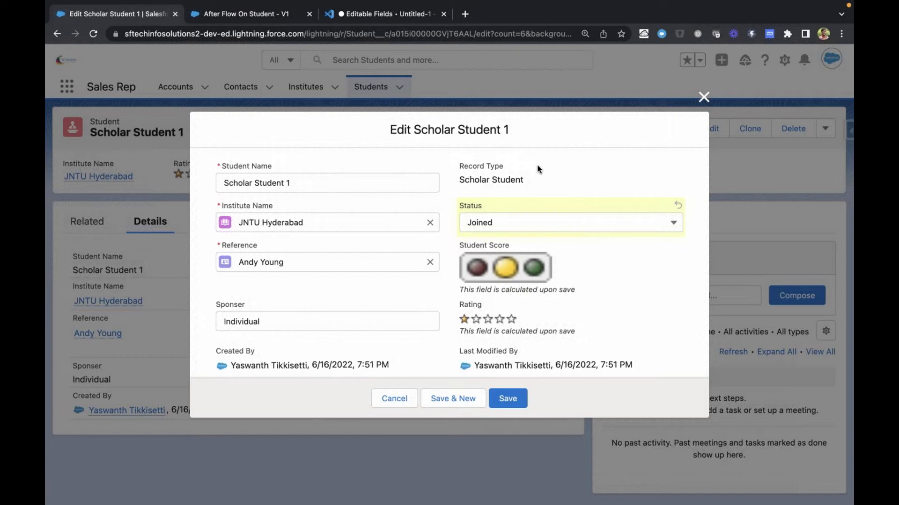
# In the If Scholar Student outcome of After Flow On Student, set the condition resource to the triggering record's RecordType DeveloperName
pyautogui.click(242, 15)
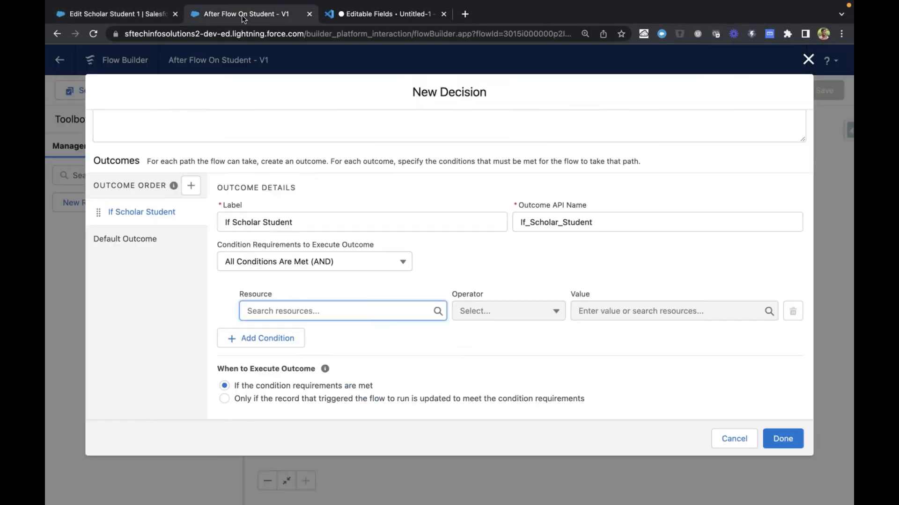
pyautogui.click(322, 311)
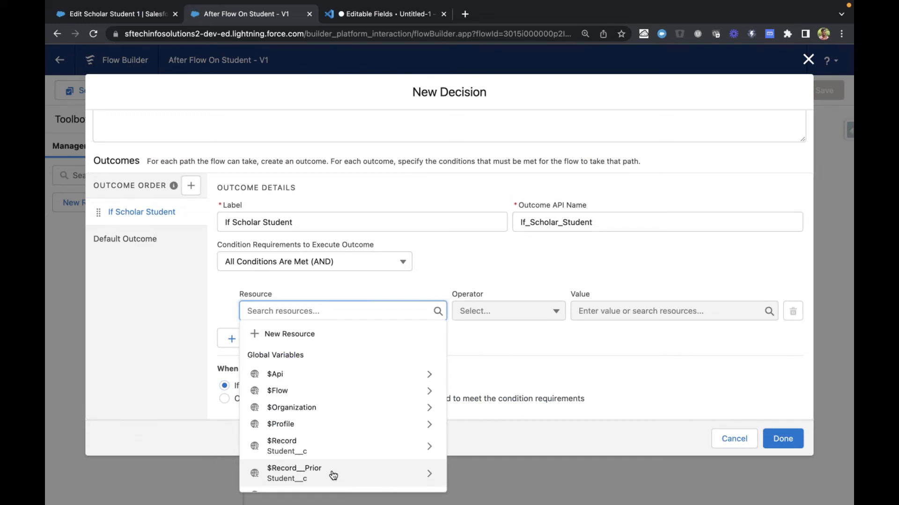
pyautogui.click(308, 453)
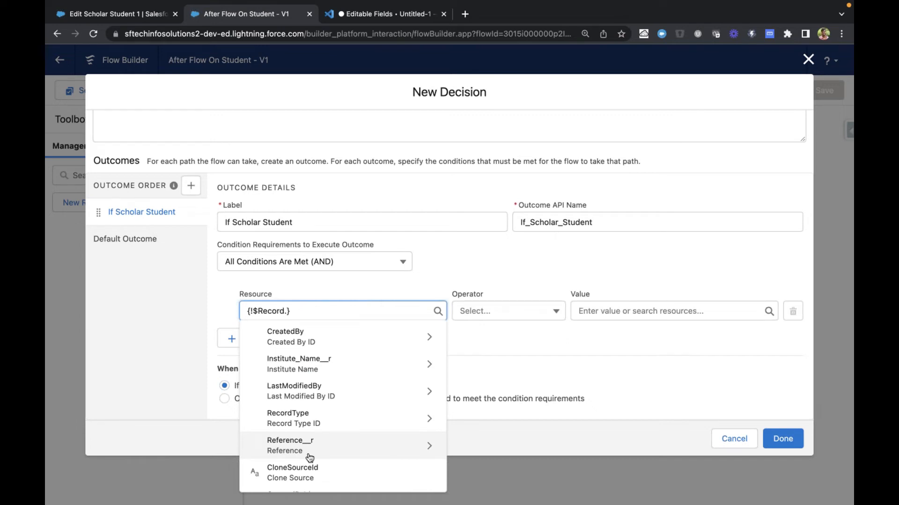
pyautogui.click(312, 417)
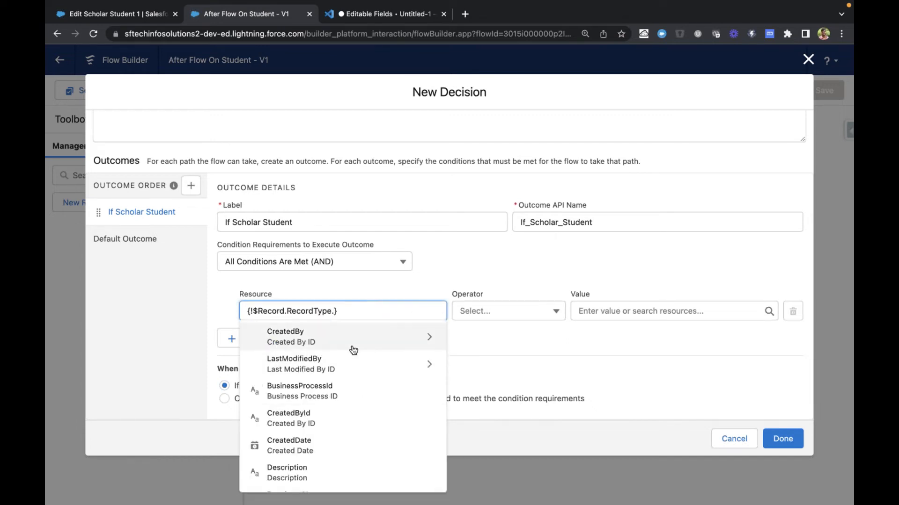
pyautogui.scroll(-2, 325, 462)
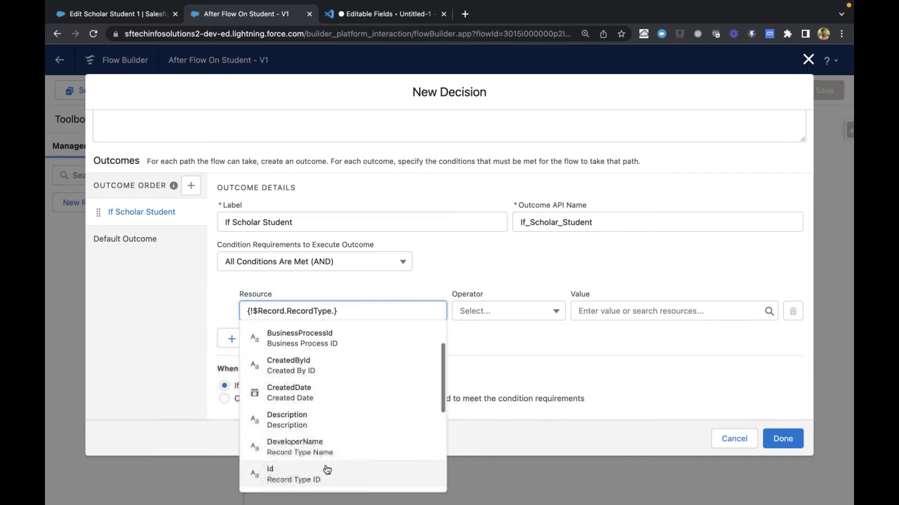
pyautogui.click(323, 443)
# Complete the Equals condition with the value Scholar_Student and finish the Scholar Student Check decision
pyautogui.click(615, 314)
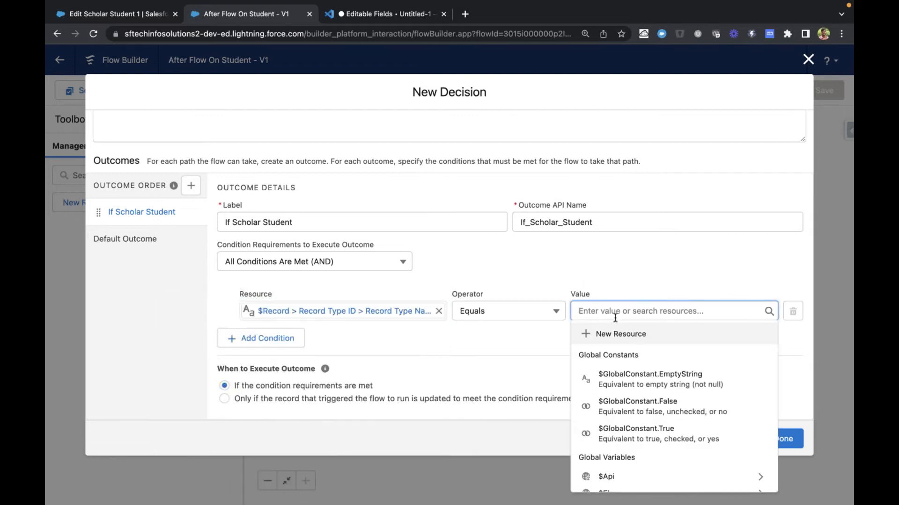
pyautogui.scroll(-3, 631, 405)
pyautogui.scroll(3, 632, 405)
pyautogui.click(511, 346)
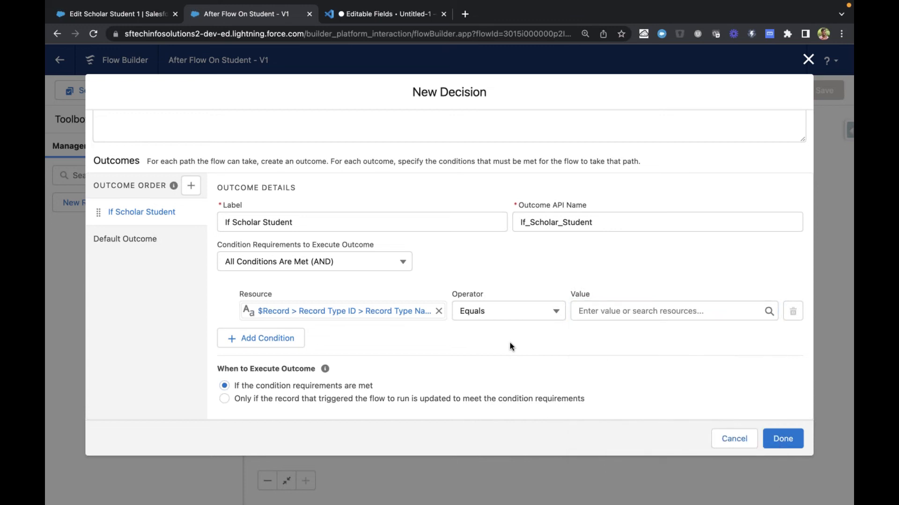
pyautogui.click(611, 310)
pyautogui.write('S')
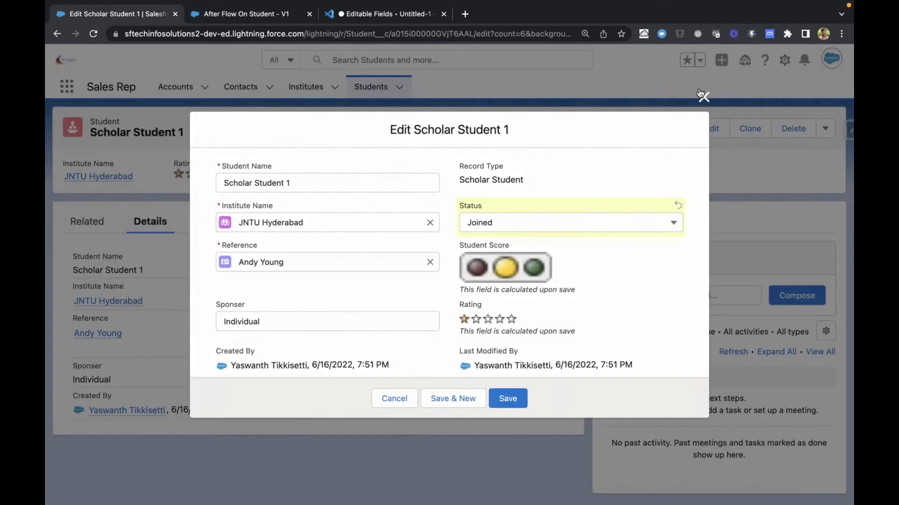
pyautogui.tripleClick(500, 178)
pyautogui.press('super+c')
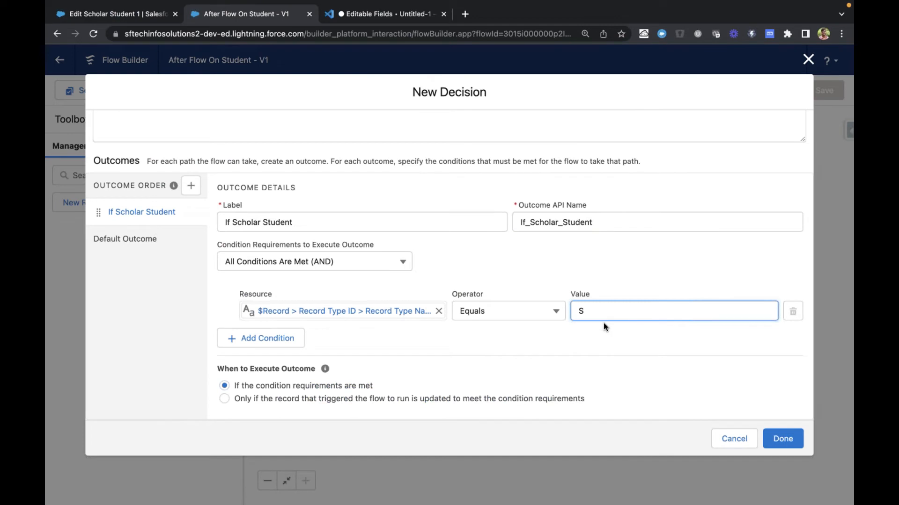
pyautogui.press('BackSpace')
pyautogui.press('super+v')
pyautogui.click(609, 312)
pyautogui.press('BackSpace')
pyautogui.write('_')
pyautogui.click(675, 358)
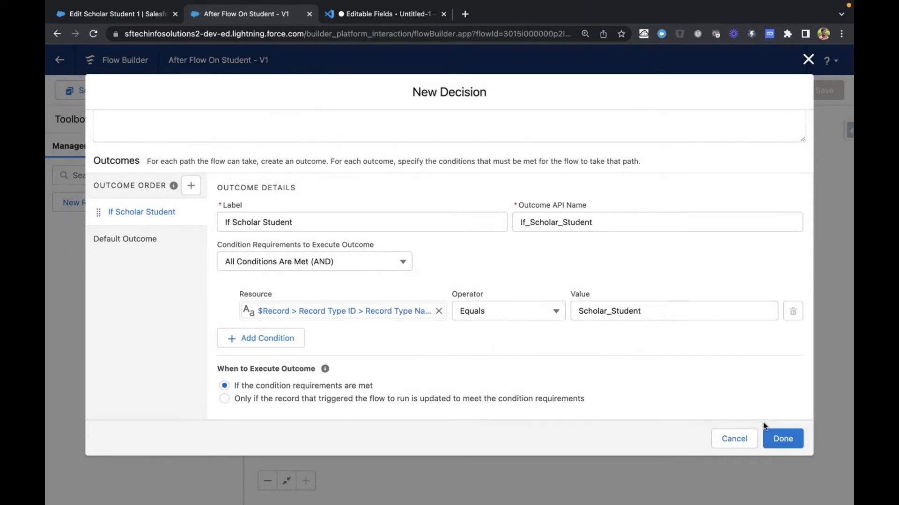
pyautogui.click(781, 438)
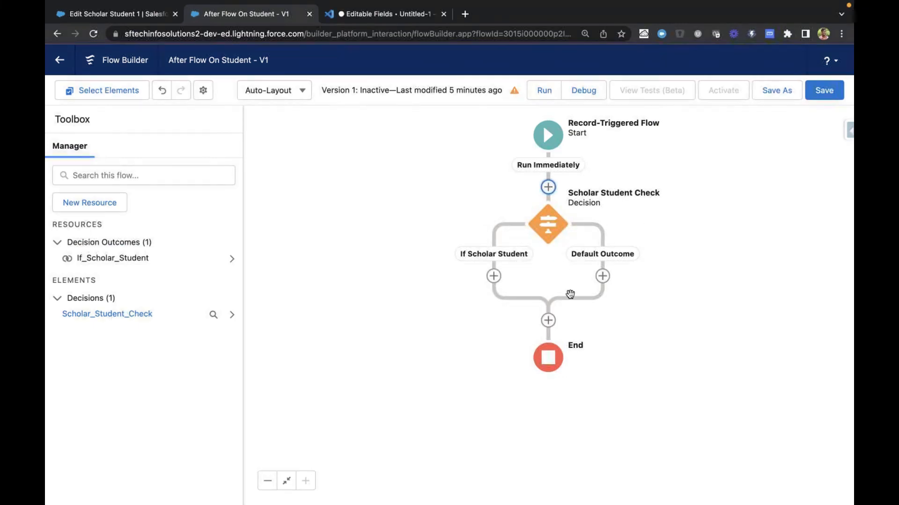
# Add a Create Records element on the If Scholar Student path of After Flow On Student
pyautogui.click(494, 277)
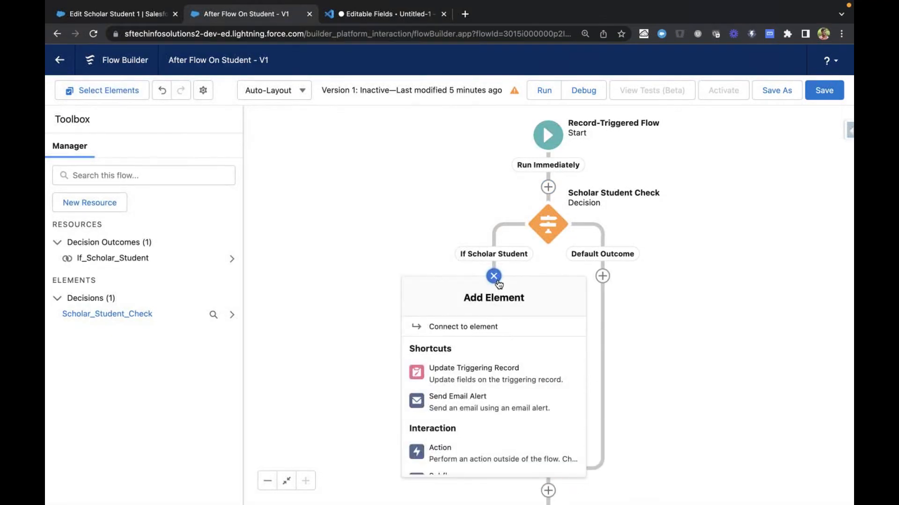
pyautogui.scroll(-5, 496, 416)
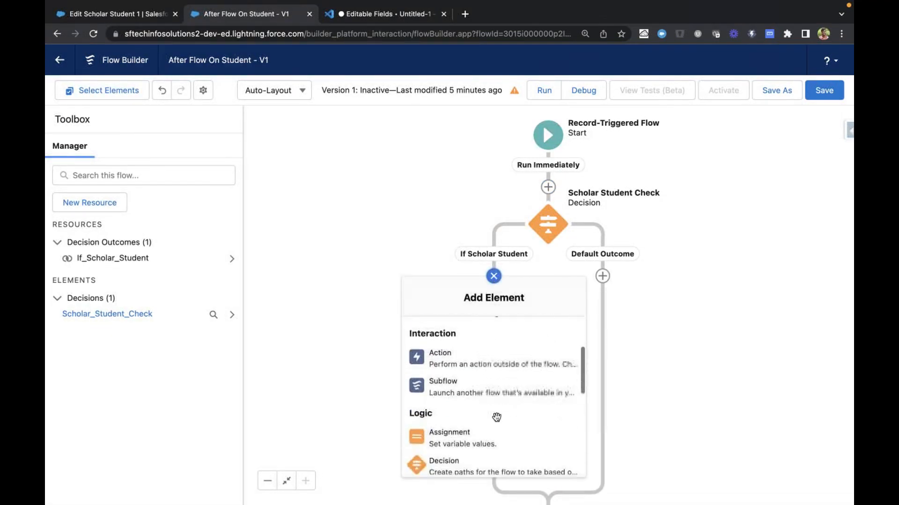
pyautogui.scroll(-2, 468, 419)
pyautogui.scroll(10, 440, 411)
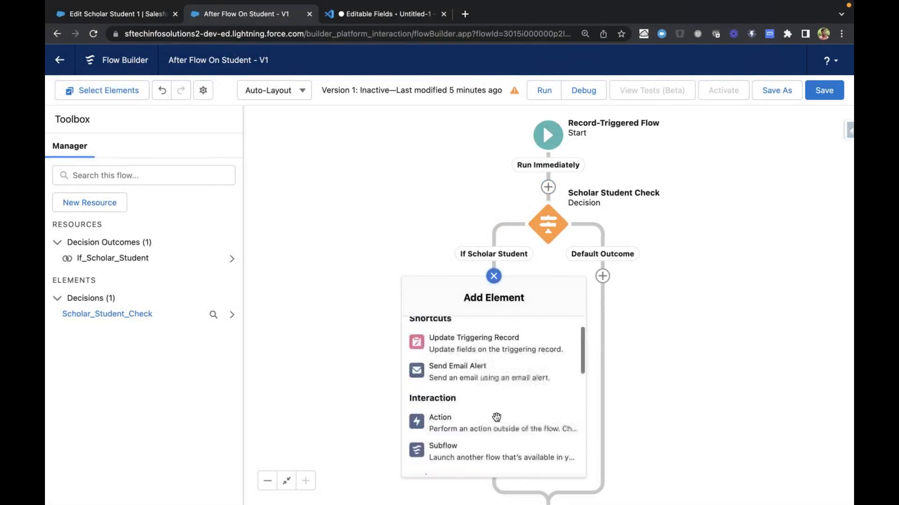
pyautogui.scroll(-3, 487, 405)
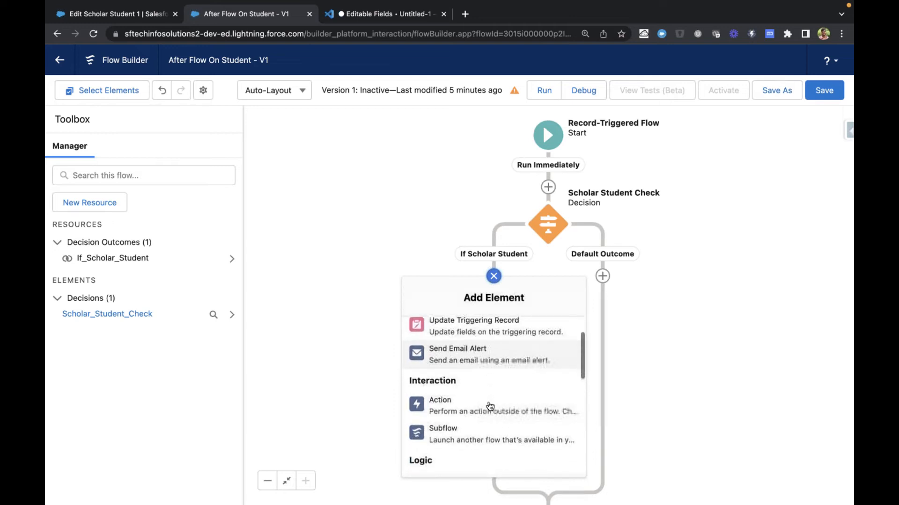
pyautogui.scroll(-3, 489, 404)
pyautogui.scroll(1, 482, 369)
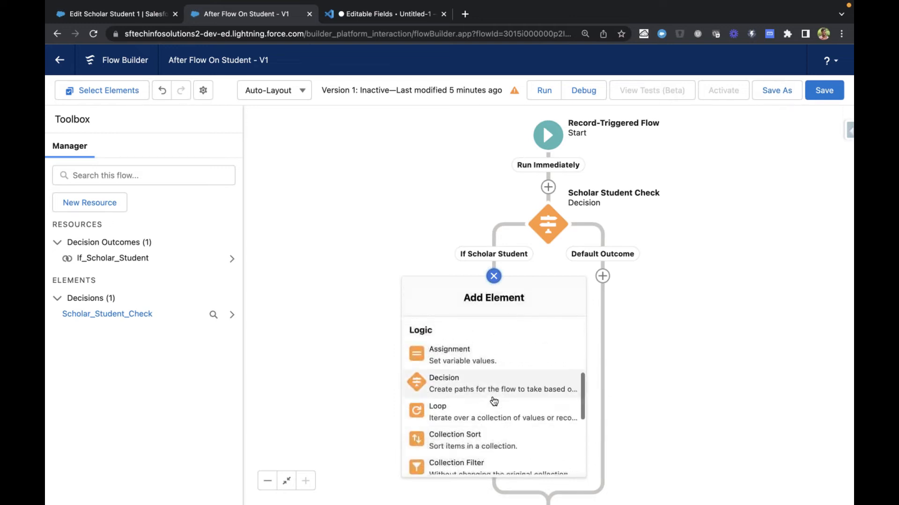
pyautogui.scroll(-3, 496, 410)
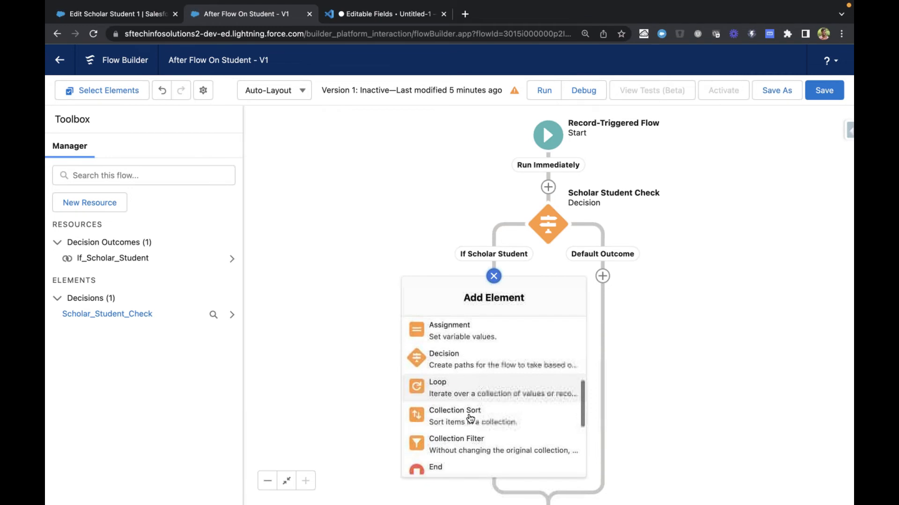
pyautogui.scroll(-2, 469, 414)
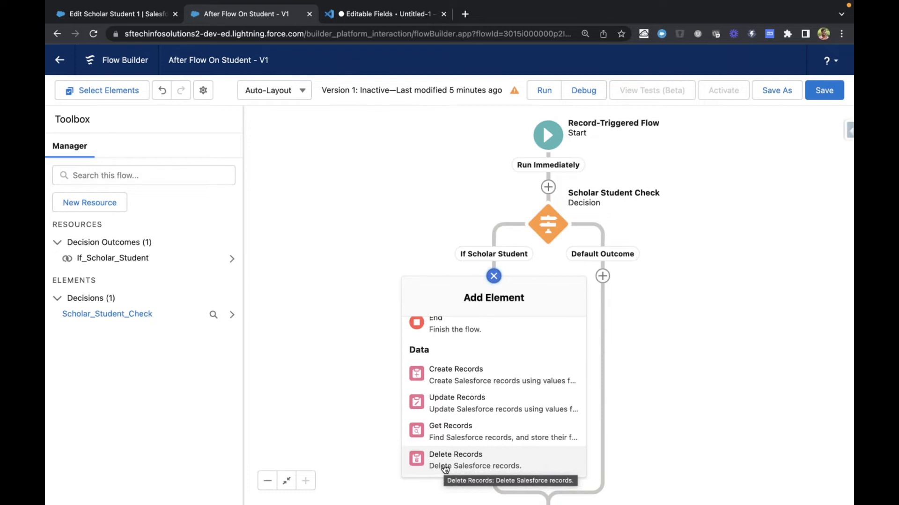
pyautogui.click(470, 382)
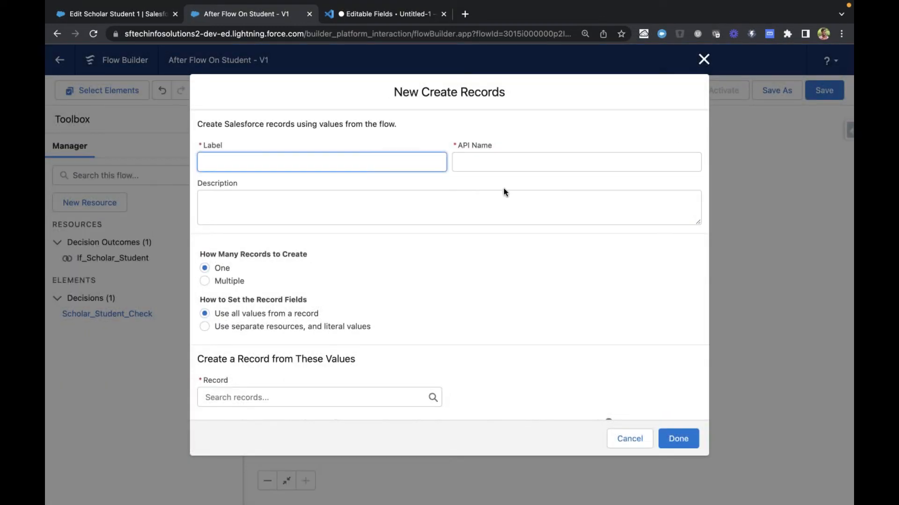
# Label the new Create Records element "Create a Follow up Task", with the API name Create_a_Follow_up_Task
pyautogui.write('Crtea')
pyautogui.press('BackSpace')
pyautogui.press('BackSpace')
pyautogui.press('BackSpace')
pyautogui.write('eate a ')
pyautogui.write('Fl')
pyautogui.write('ollow up T')
pyautogui.write('ask')
pyautogui.press('Tab')
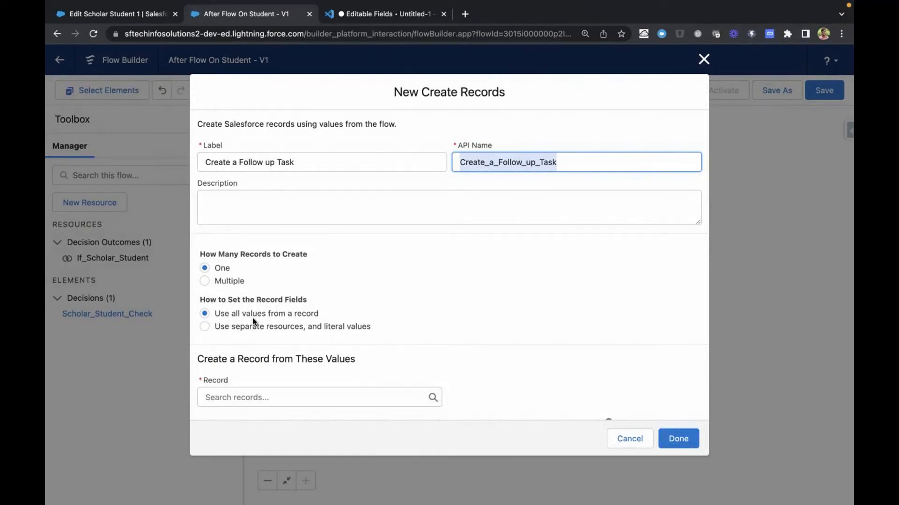
# Set the record fields of the Create Records element to use separate resources and literal values
pyautogui.click(220, 313)
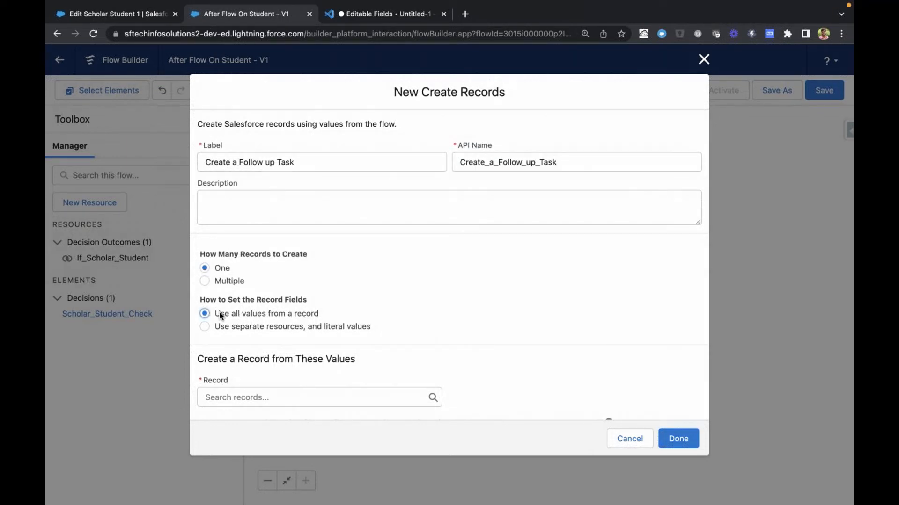
pyautogui.click(225, 398)
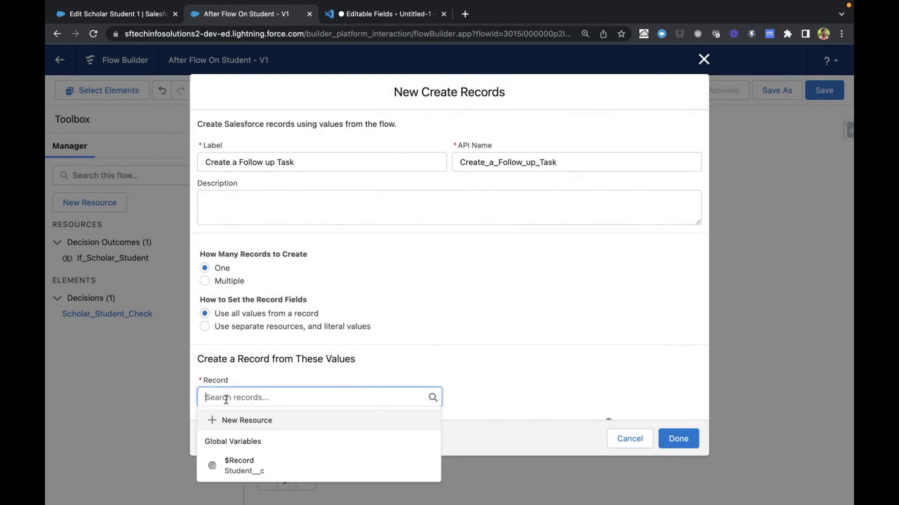
pyautogui.scroll(-1, 226, 402)
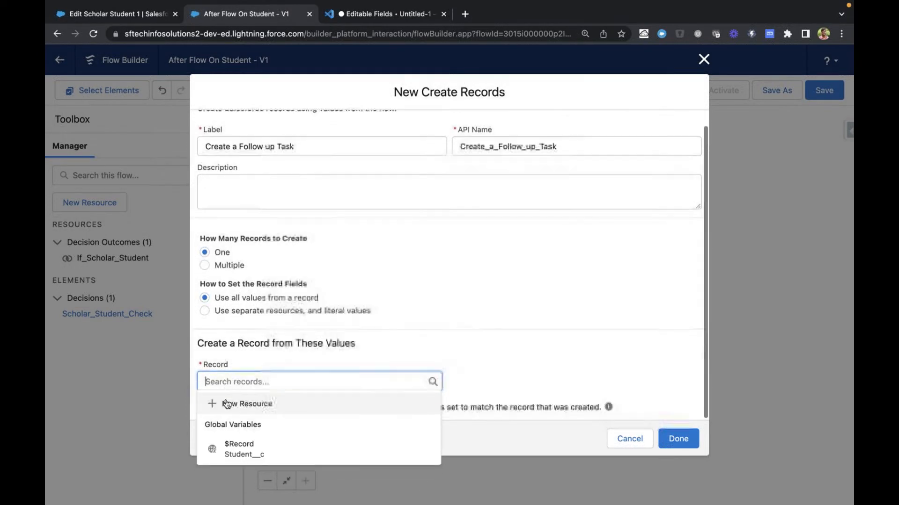
pyautogui.click(296, 359)
pyautogui.scroll(-1, 296, 361)
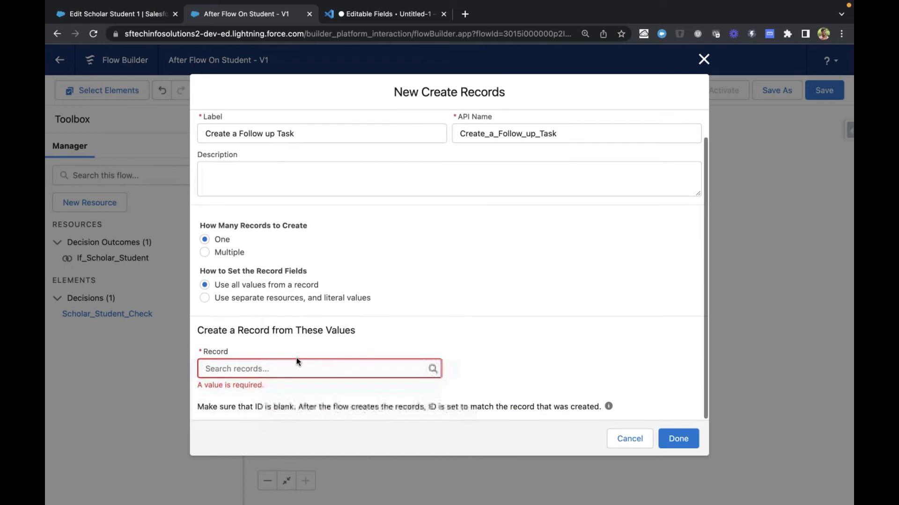
pyautogui.moveTo(263, 326); pyautogui.dragTo(396, 330)
pyautogui.click(316, 326)
pyautogui.click(245, 298)
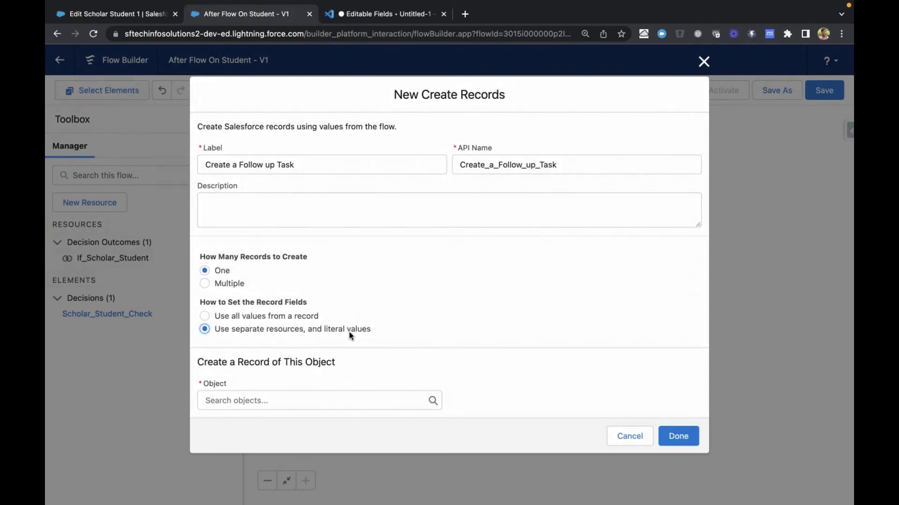
# Choose Task as the object of the record to create
pyautogui.click(300, 400)
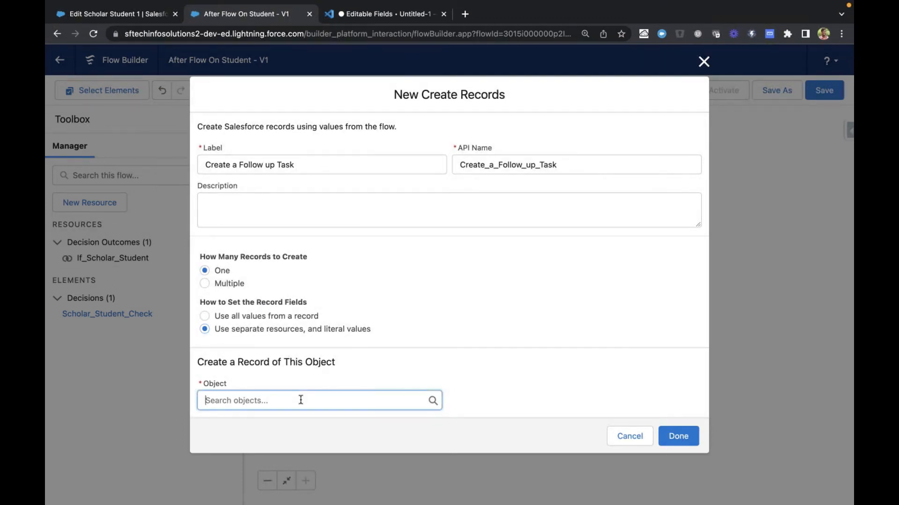
pyautogui.write('tas')
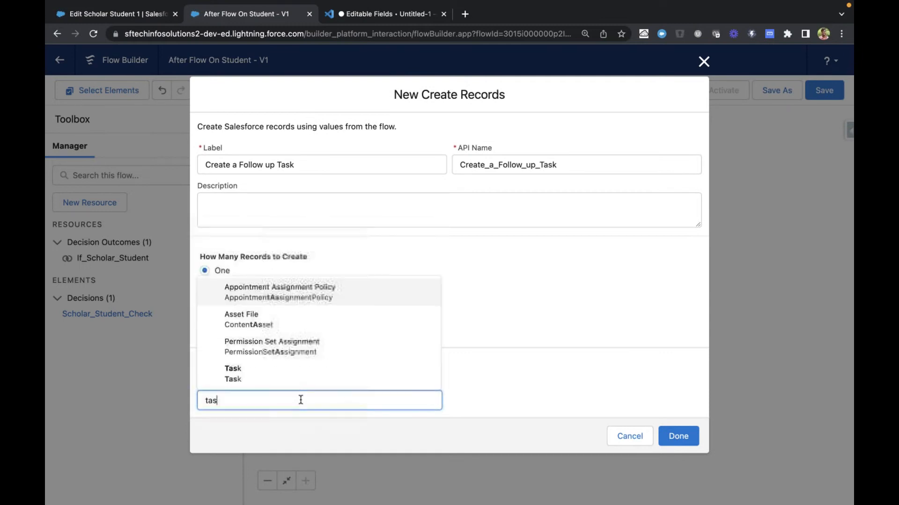
pyautogui.click(292, 378)
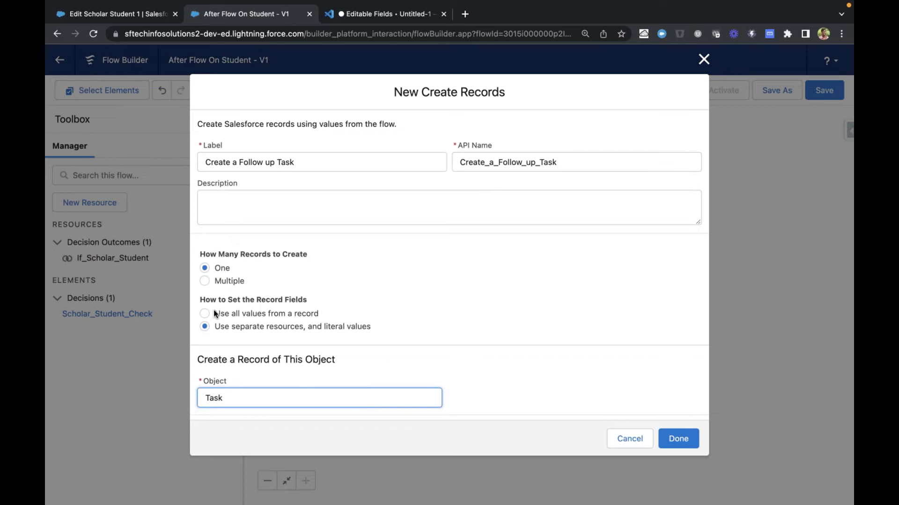
pyautogui.moveTo(213, 313); pyautogui.dragTo(327, 316)
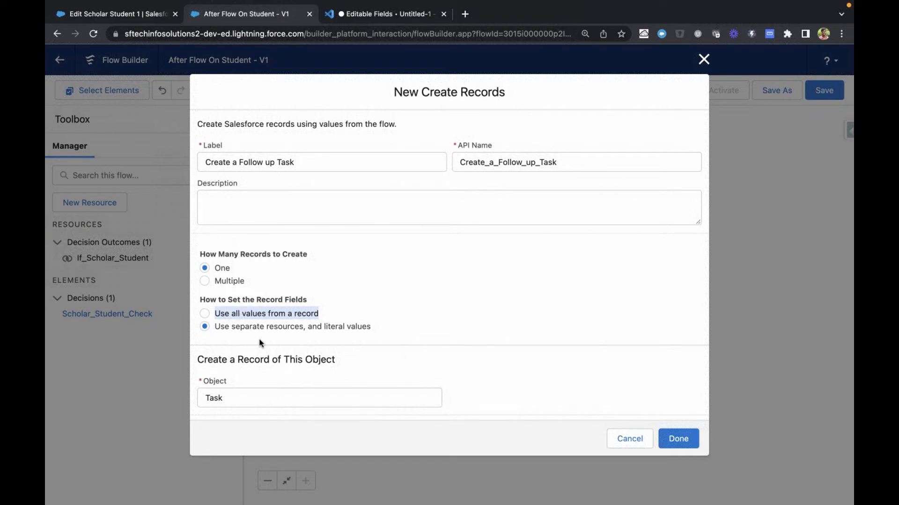
# Set the Task's Subject field to the literal value "Follow up Task"
pyautogui.scroll(-3, 409, 445)
pyautogui.click(290, 363)
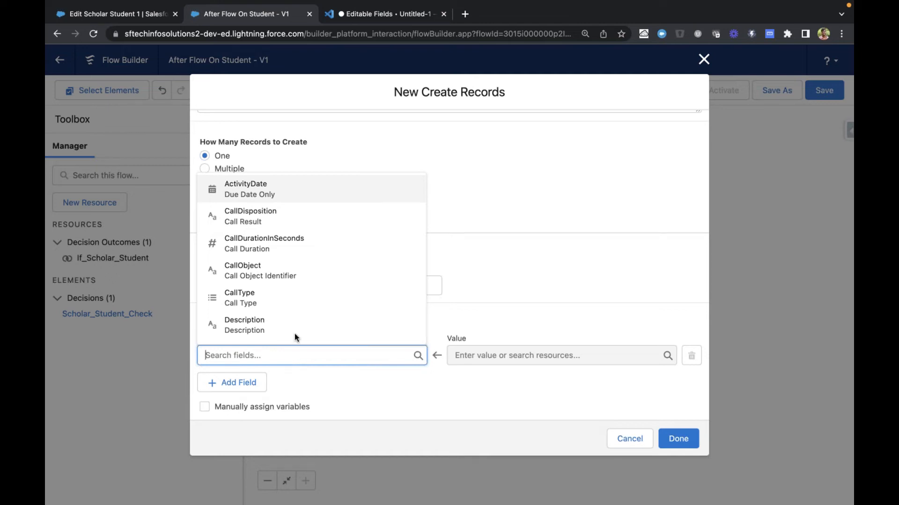
pyautogui.scroll(-5, 300, 295)
pyautogui.scroll(-8, 302, 295)
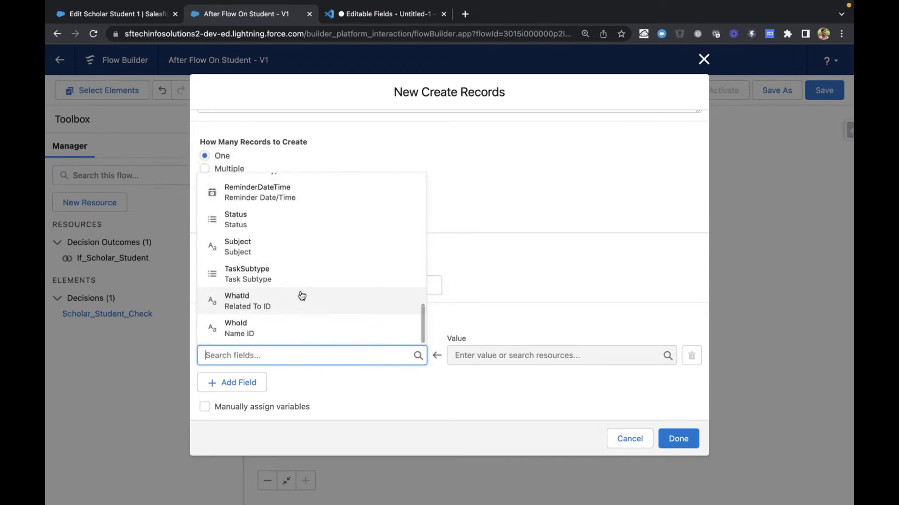
pyautogui.click(291, 255)
pyautogui.click(499, 352)
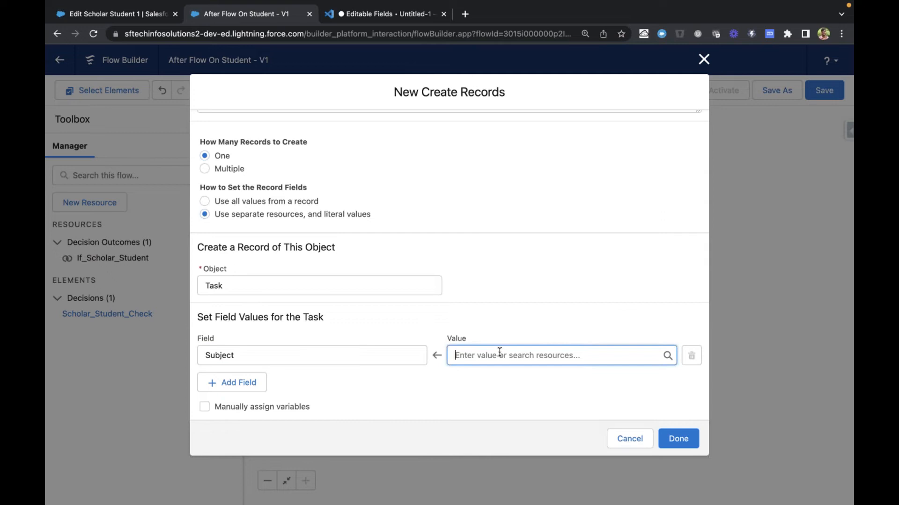
pyautogui.write('Foll')
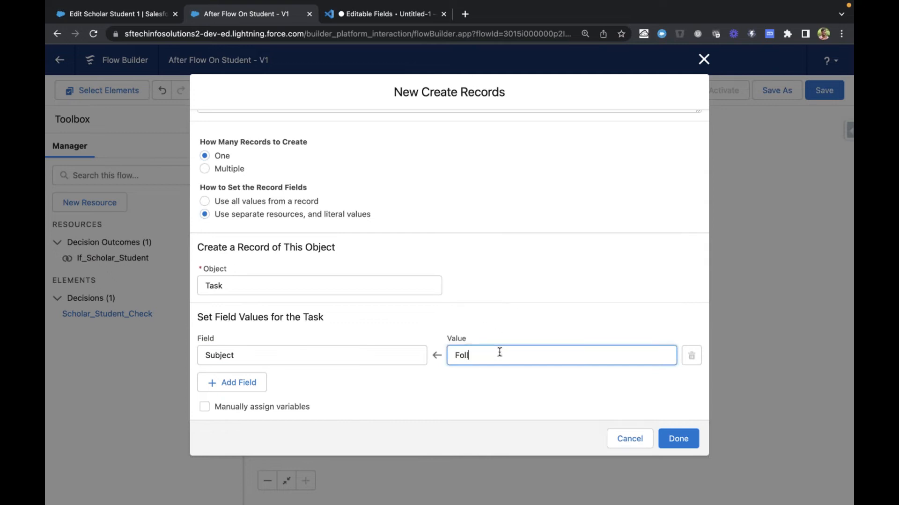
pyautogui.write('ow up Task')
# Add a second field assignment for the Task and choose ActivityDate as its field
pyautogui.click(244, 383)
pyautogui.click(254, 355)
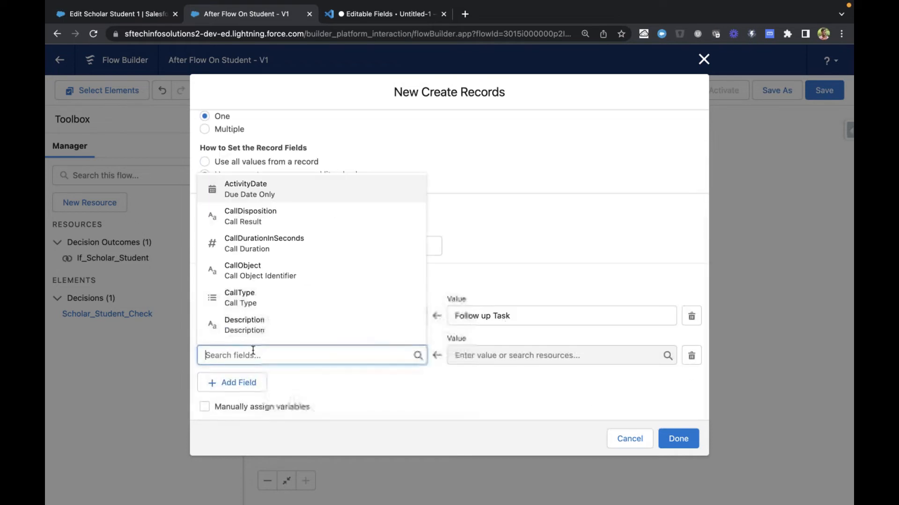
pyautogui.click(284, 193)
# Try $System OriginDateTime as the value of ActivityDate, and clear it again
pyautogui.click(510, 355)
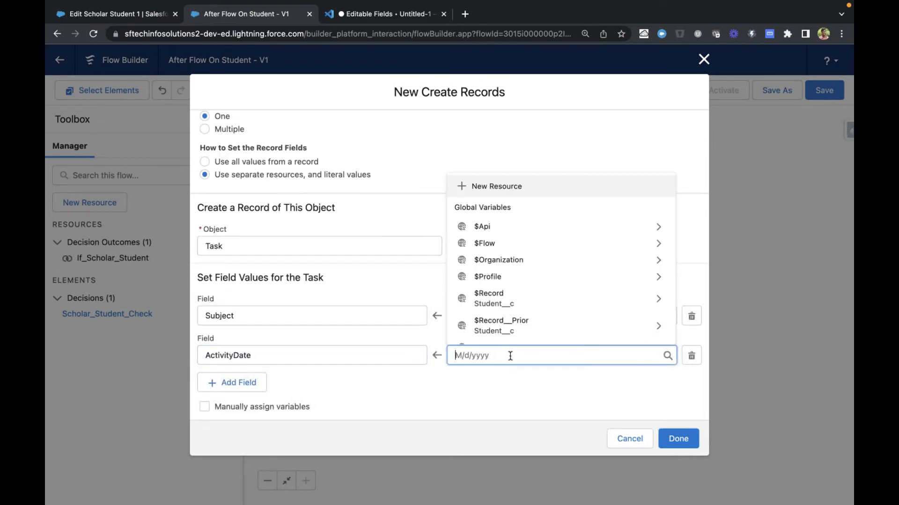
pyautogui.scroll(-2, 547, 291)
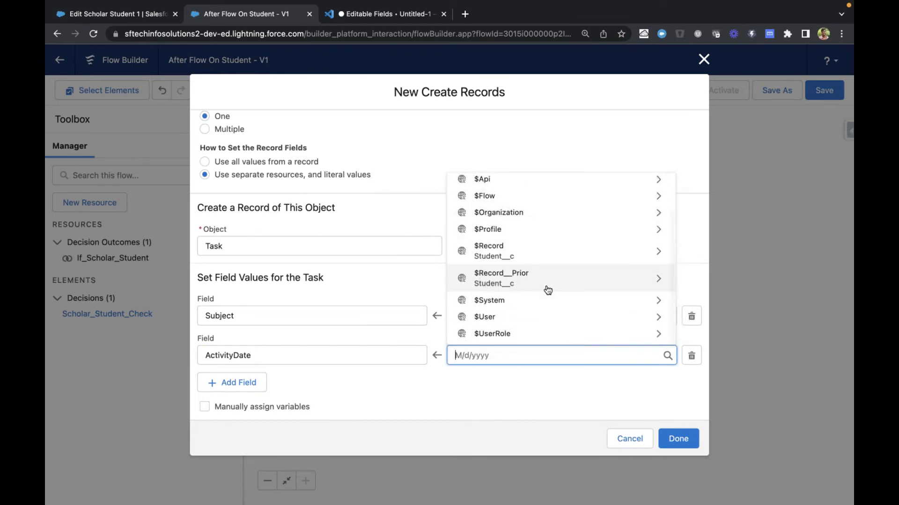
pyautogui.scroll(2, 547, 290)
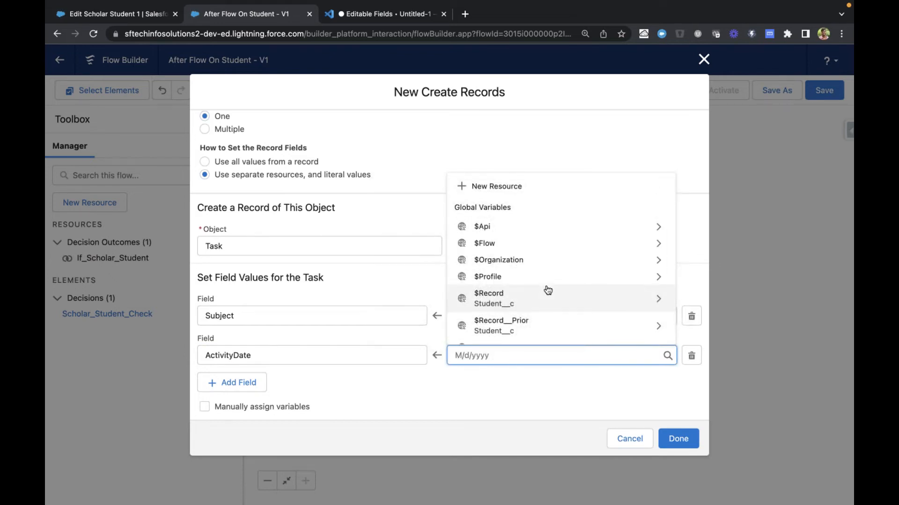
pyautogui.scroll(-2, 547, 290)
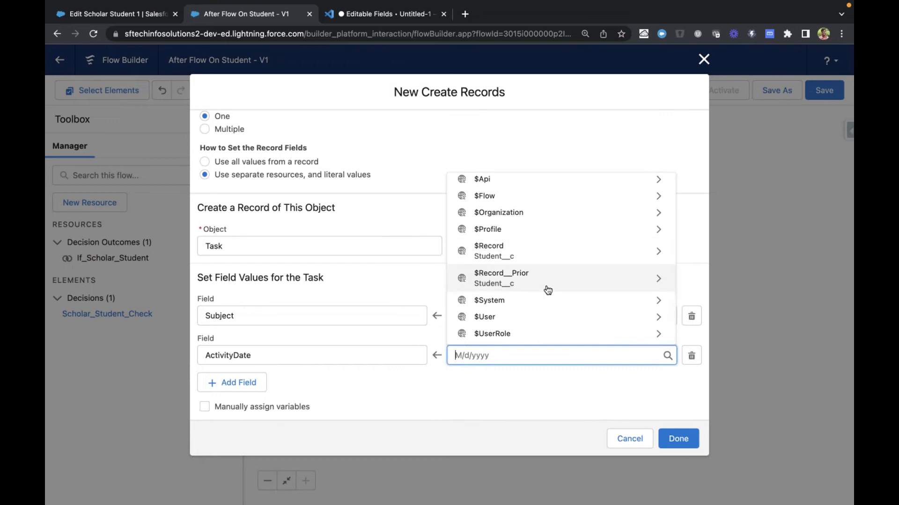
pyautogui.click(513, 301)
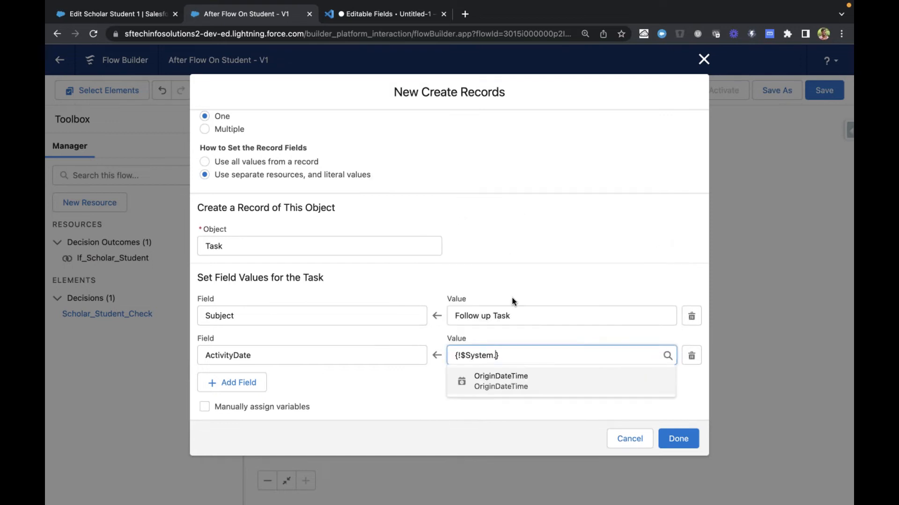
pyautogui.click(512, 388)
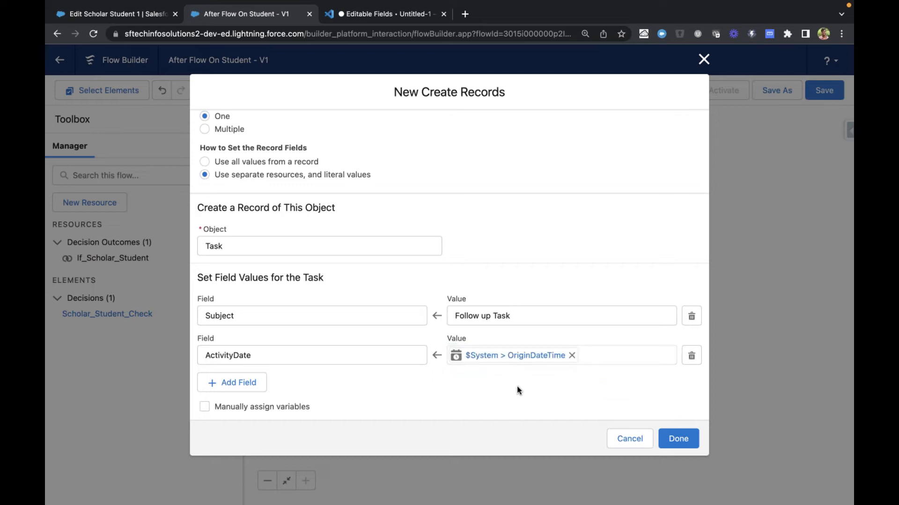
pyautogui.click(572, 355)
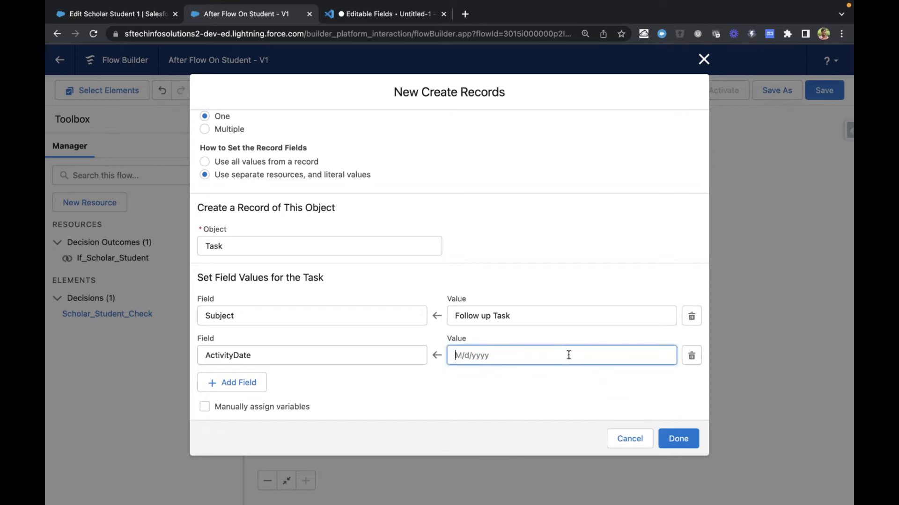
# Set the Task's ActivityDate value to the $Flow CurrentDate global variable
pyautogui.click(517, 355)
pyautogui.scroll(-1, 519, 262)
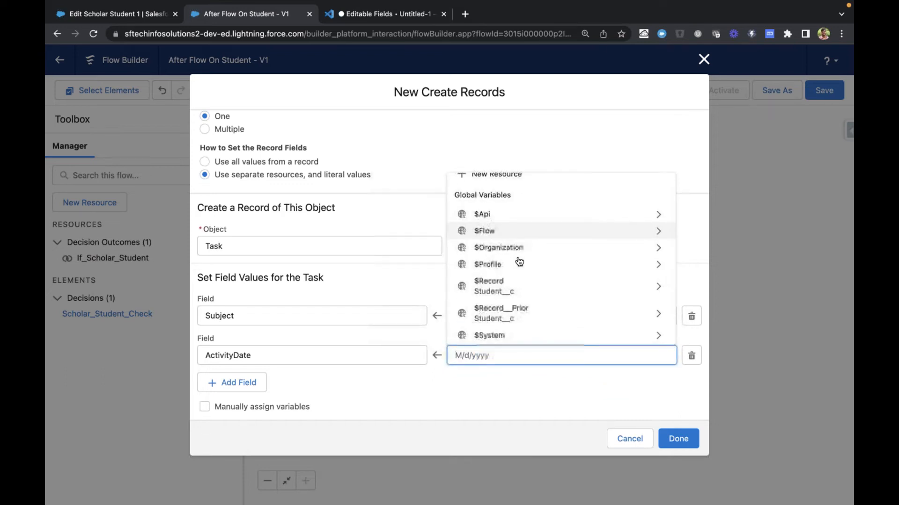
pyautogui.scroll(-2, 518, 261)
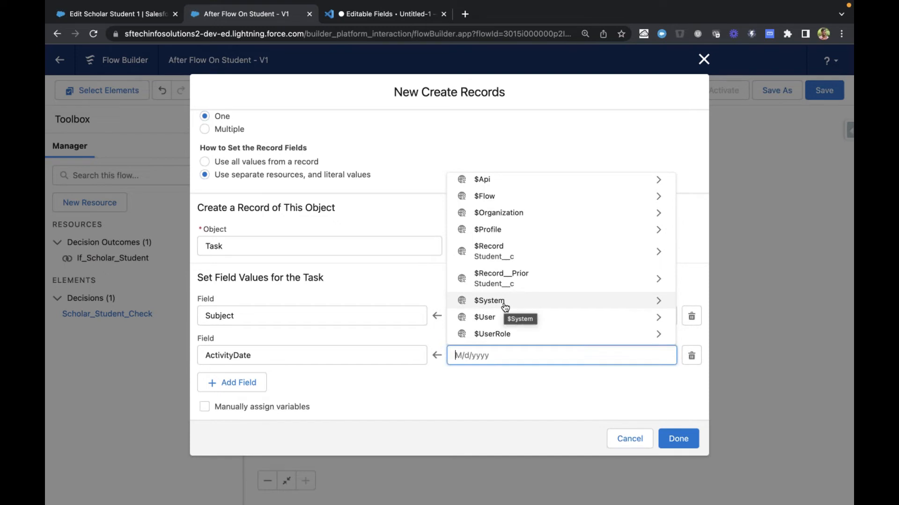
pyautogui.scroll(1, 503, 307)
pyautogui.click(497, 226)
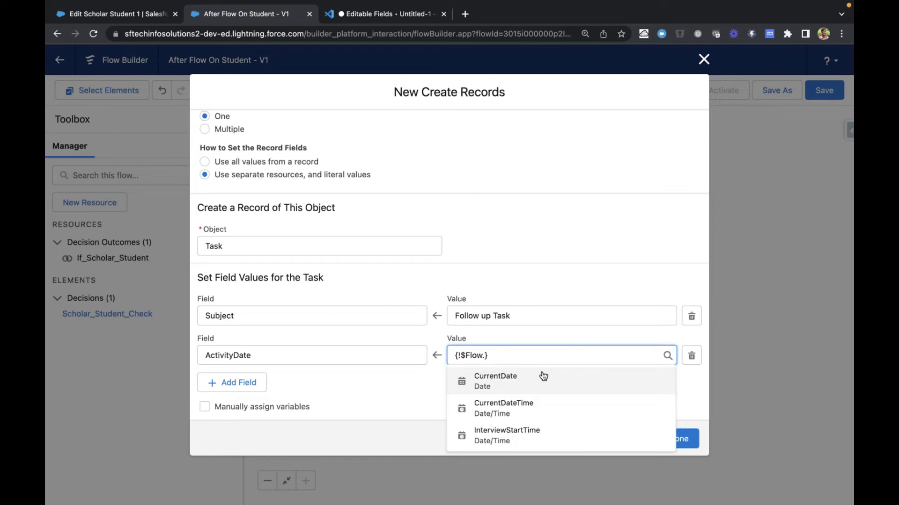
pyautogui.click(520, 381)
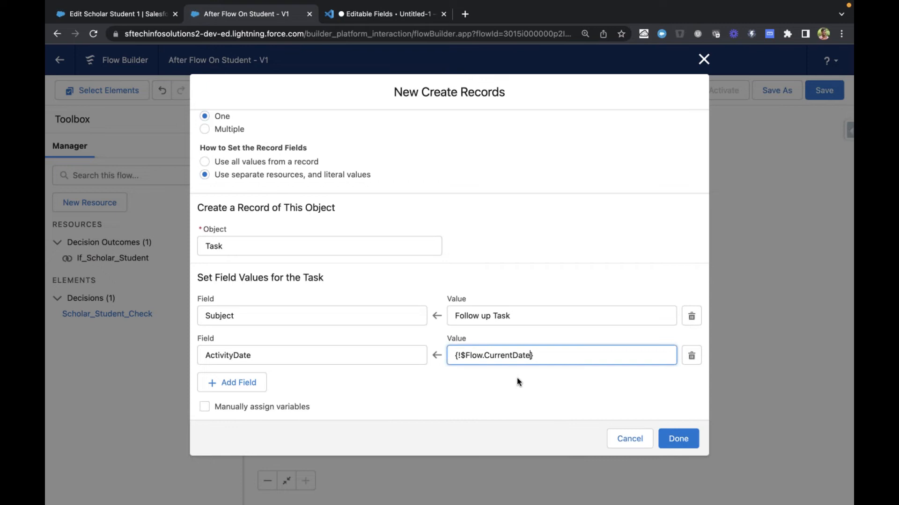
pyautogui.click(485, 383)
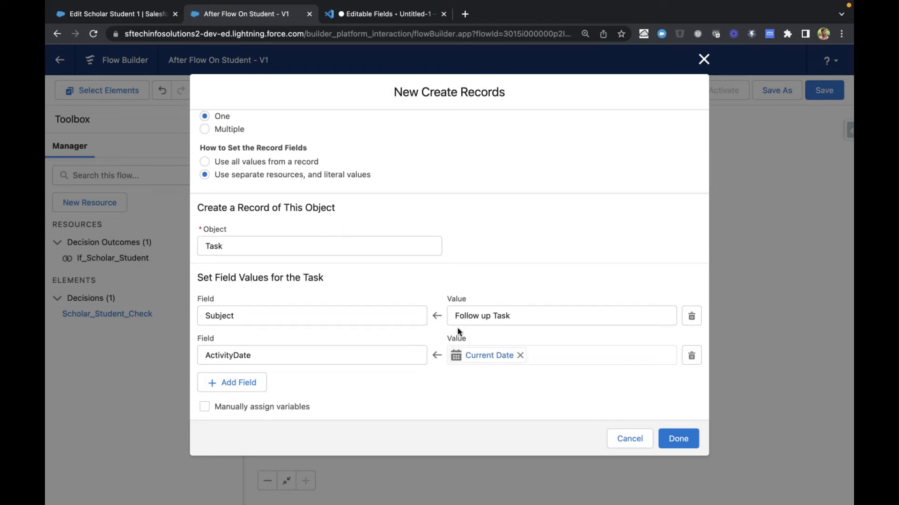
# Add a third field assignment for the Task and choose OwnerId as its field
pyautogui.click(232, 383)
pyautogui.scroll(-2, 311, 349)
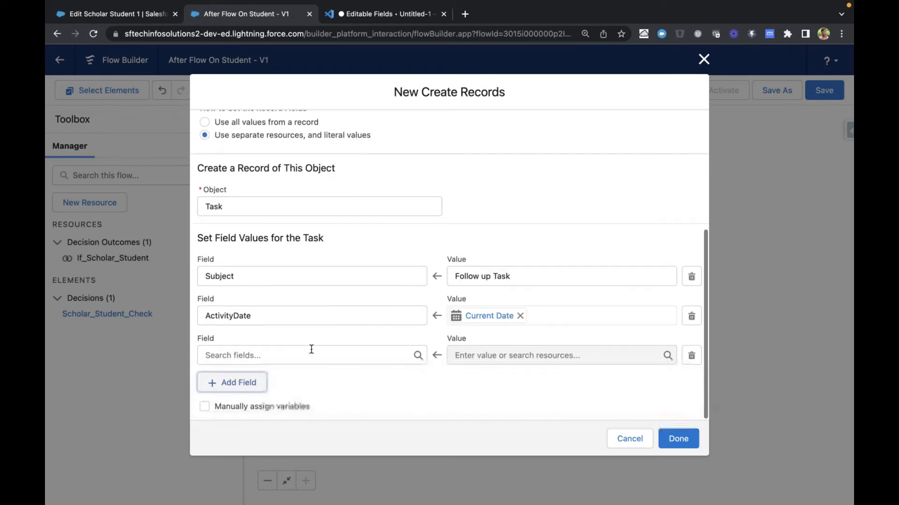
pyautogui.click(289, 359)
pyautogui.scroll(-4, 315, 291)
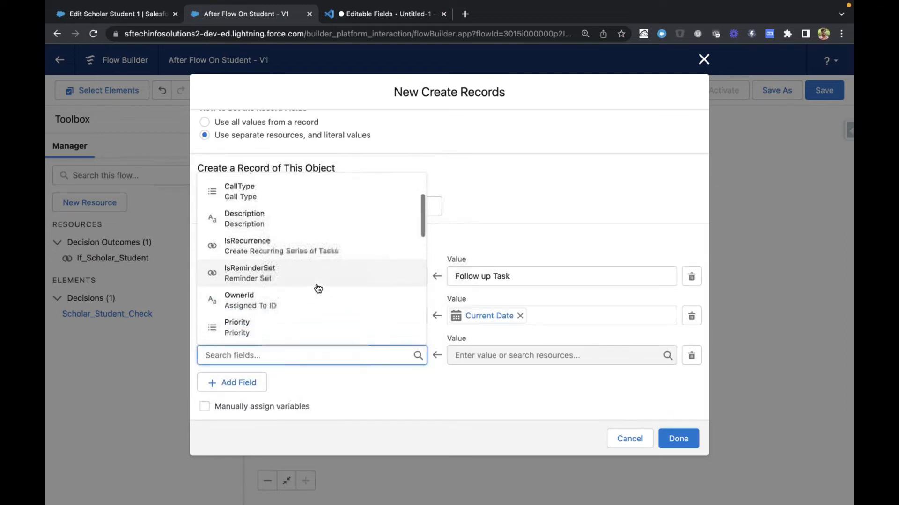
pyautogui.scroll(-6, 318, 288)
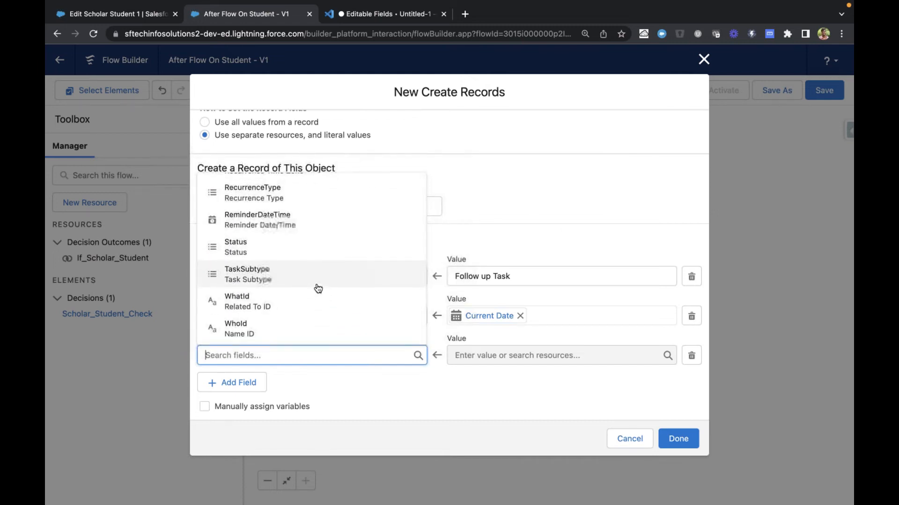
pyautogui.scroll(1, 318, 289)
pyautogui.scroll(-1, 318, 289)
pyautogui.scroll(10, 318, 289)
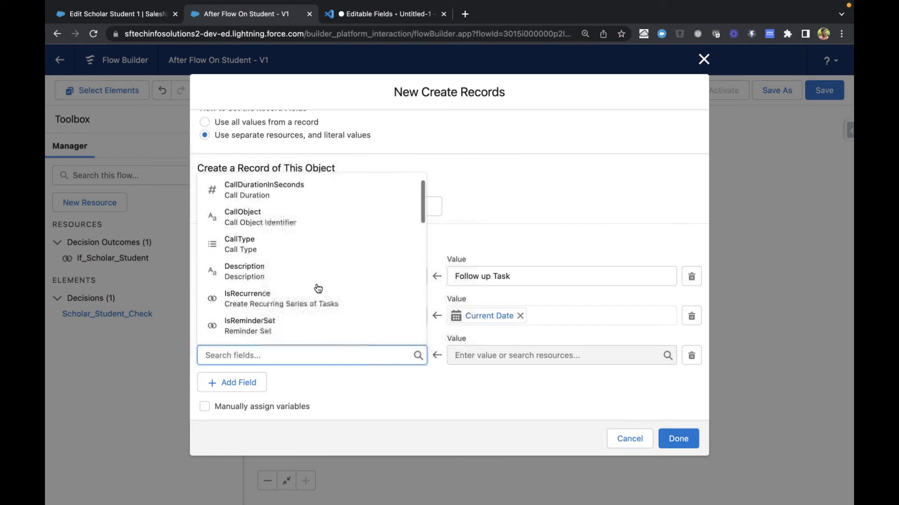
pyautogui.scroll(-2, 318, 288)
pyautogui.scroll(2, 318, 288)
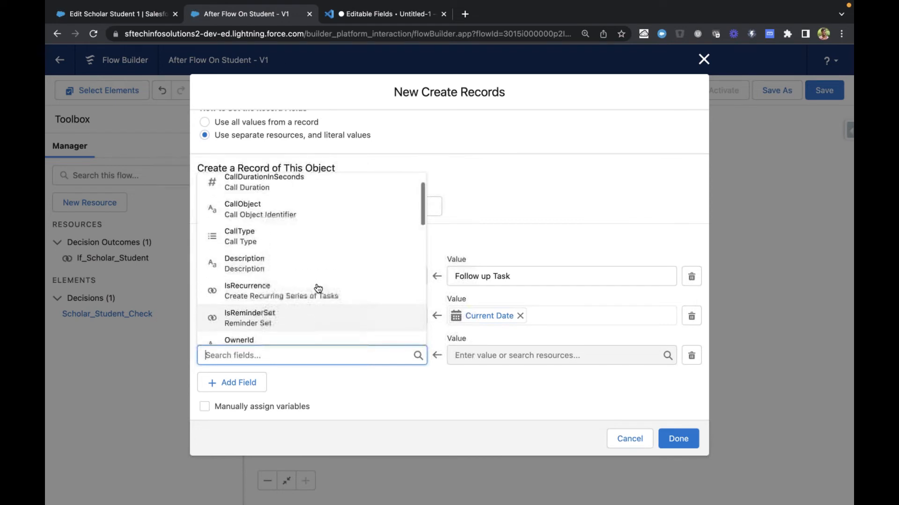
pyautogui.scroll(-2, 318, 289)
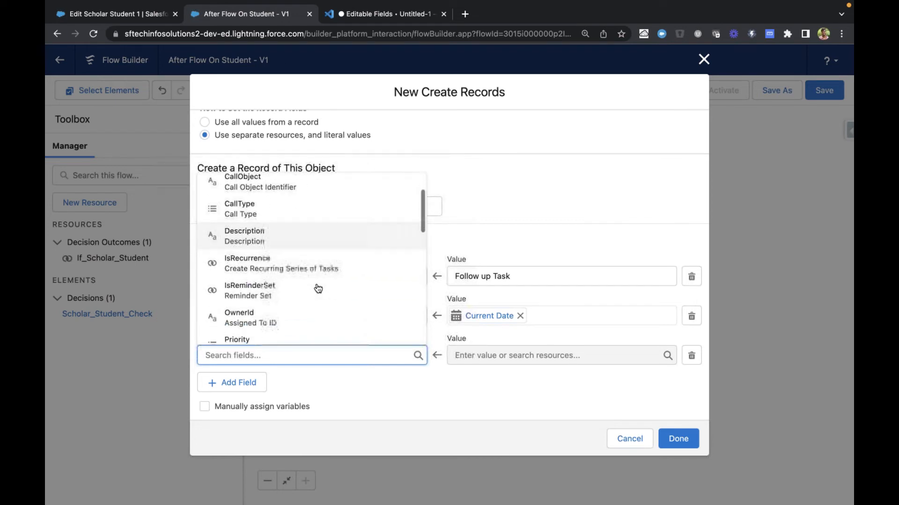
pyautogui.click(263, 322)
pyautogui.click(535, 356)
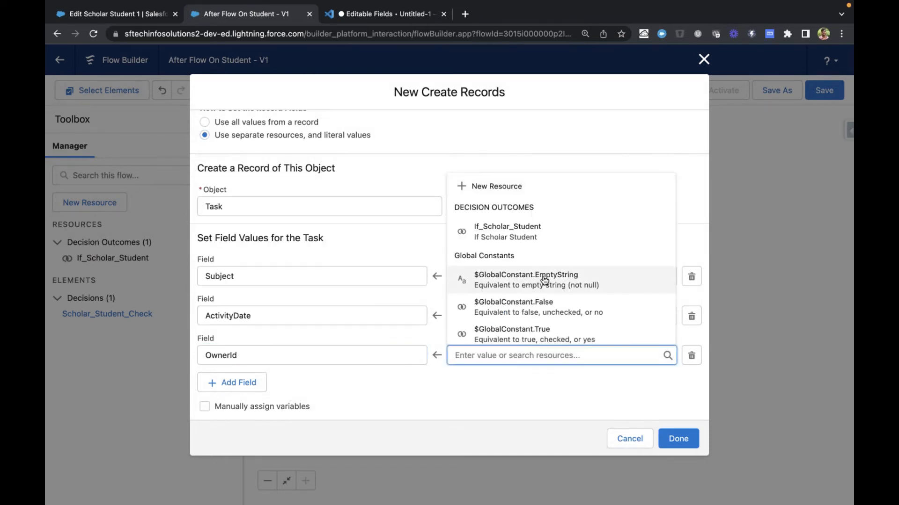
pyautogui.scroll(-5, 544, 281)
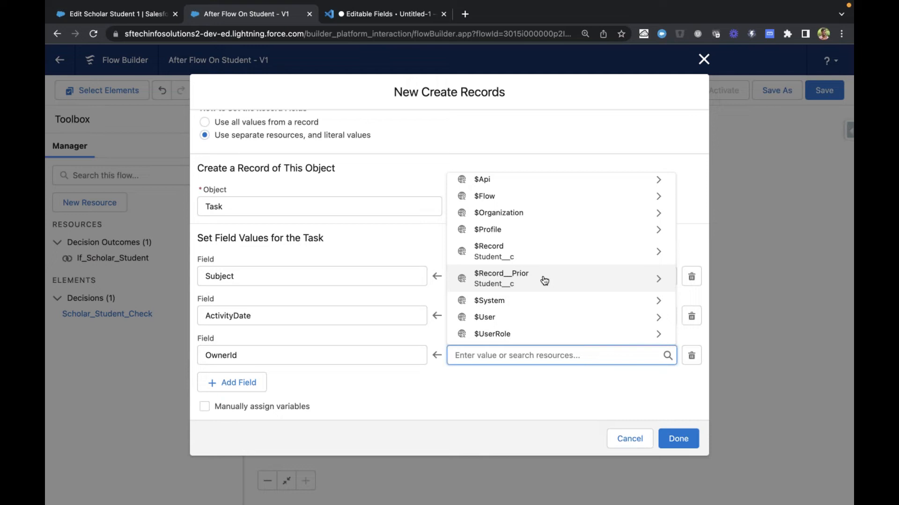
# Discard the open edit of the Scholar Student 1 record and review its related lists and details
pyautogui.click(95, 15)
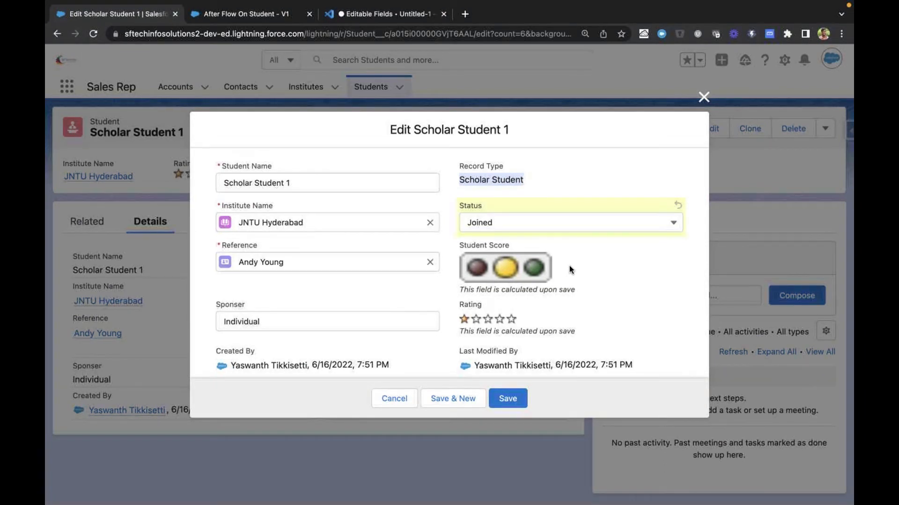
pyautogui.click(703, 97)
pyautogui.click(92, 224)
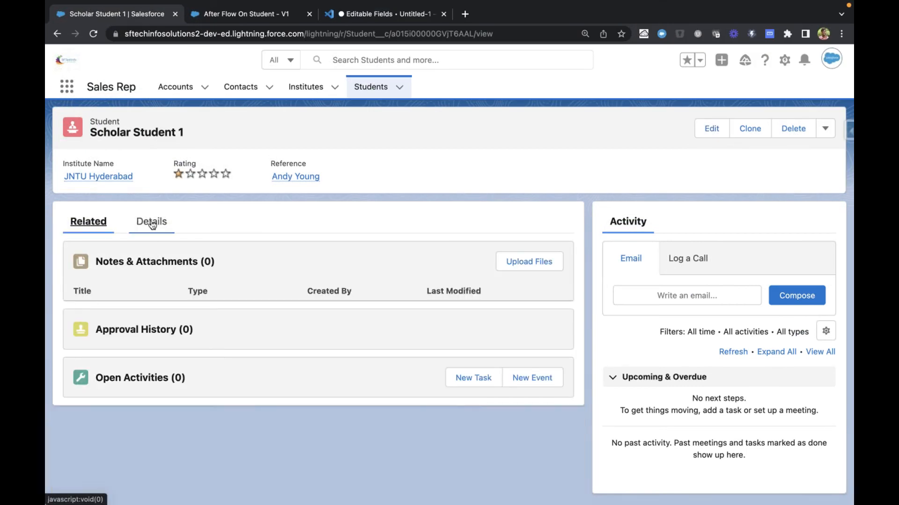
pyautogui.click(151, 223)
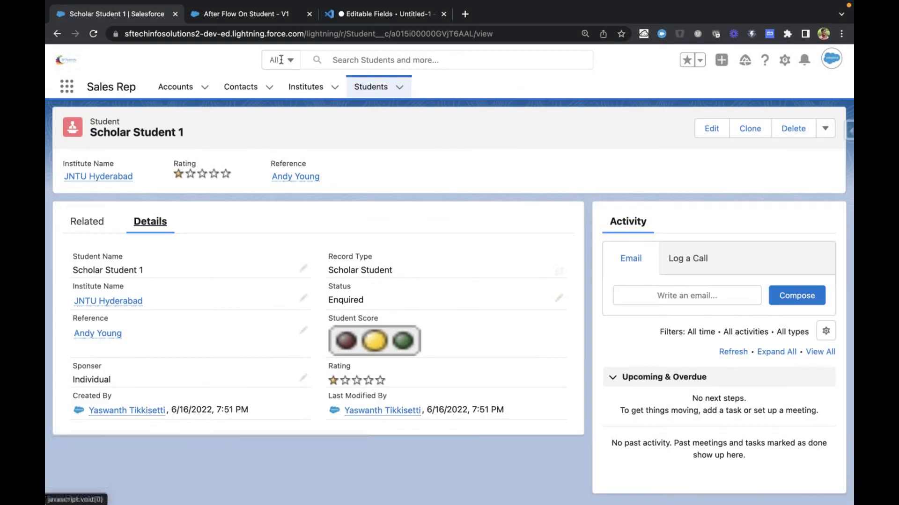
pyautogui.click(243, 13)
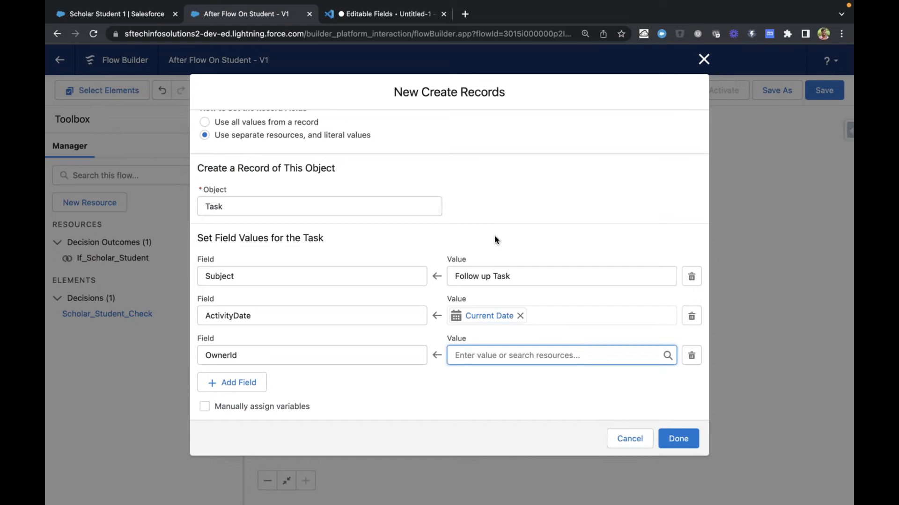
# Try the $User global variable as the value of OwnerId, and clear it again
pyautogui.click(524, 358)
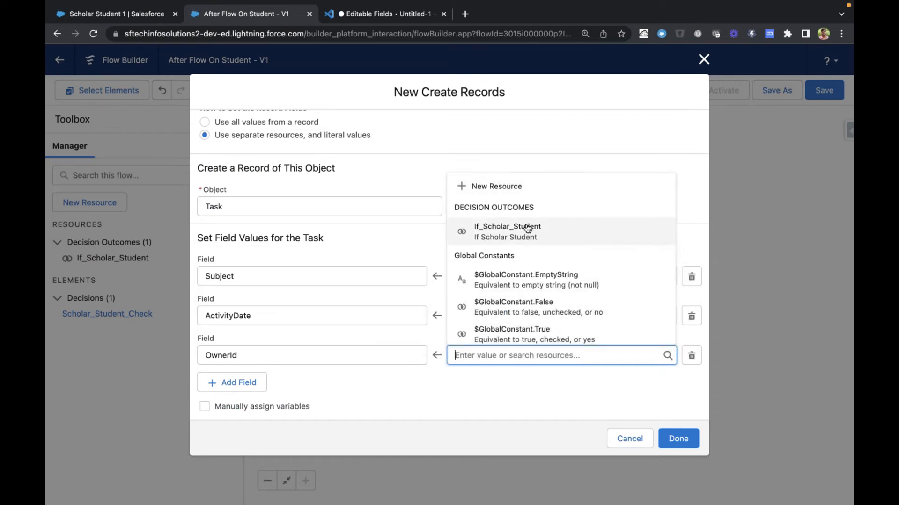
pyautogui.scroll(-3, 533, 240)
pyautogui.scroll(-1, 535, 241)
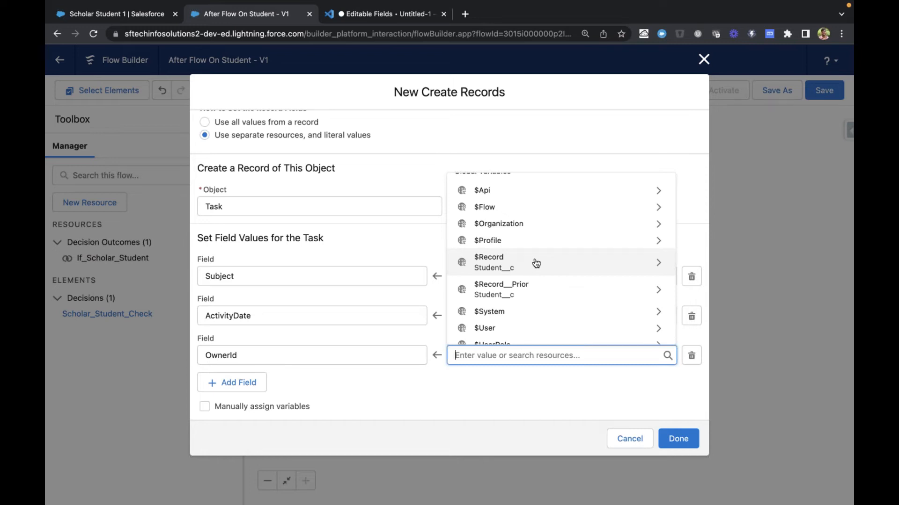
pyautogui.scroll(-1, 535, 261)
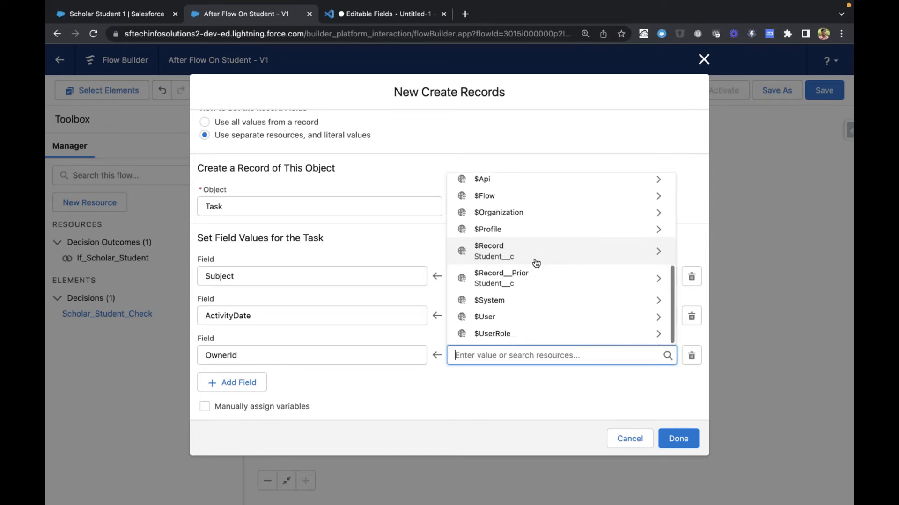
pyautogui.click(517, 321)
pyautogui.scroll(-4, 532, 239)
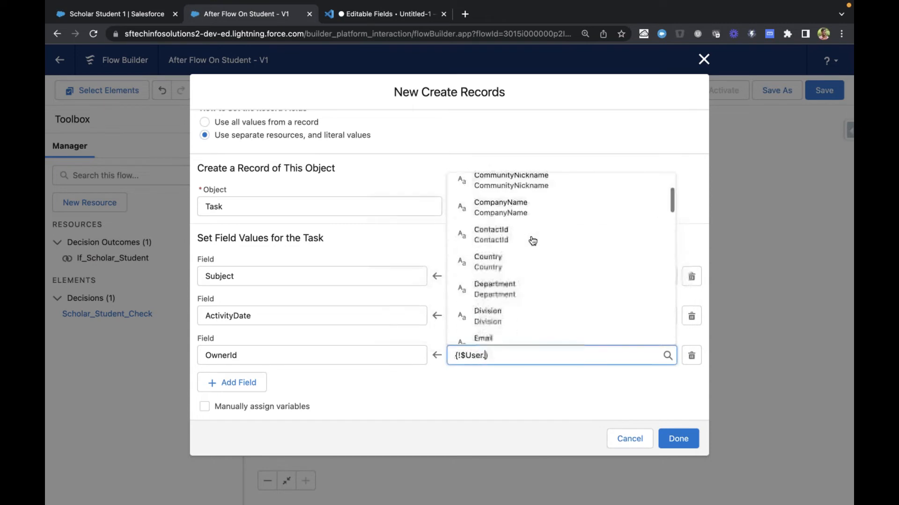
pyautogui.scroll(-5, 532, 239)
pyautogui.scroll(10, 532, 238)
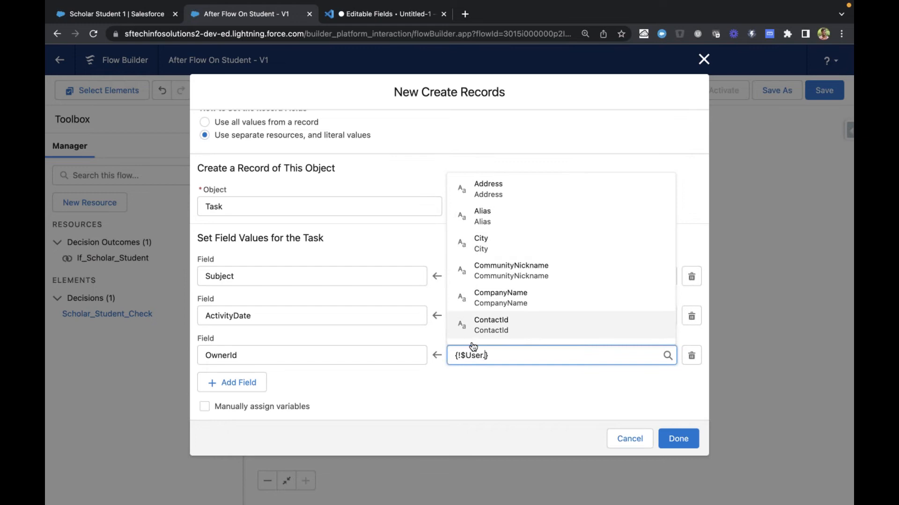
pyautogui.tripleClick(477, 357)
pyautogui.press('BackSpace')
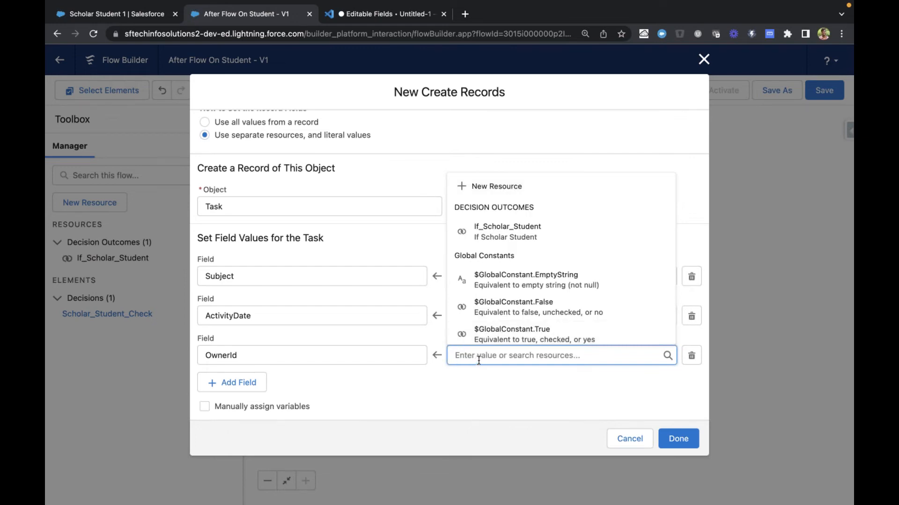
# Delete the OwnerId field assignment from the Task's field values
pyautogui.scroll(-5, 491, 342)
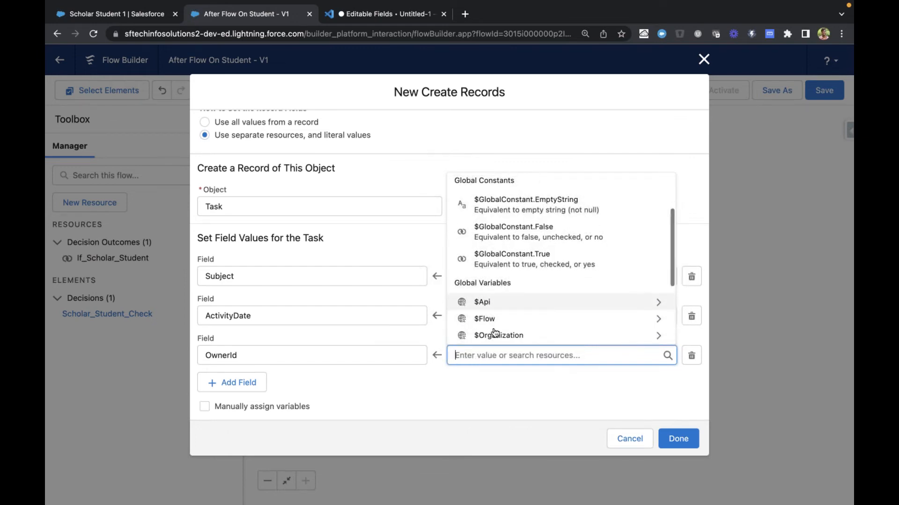
pyautogui.click(638, 377)
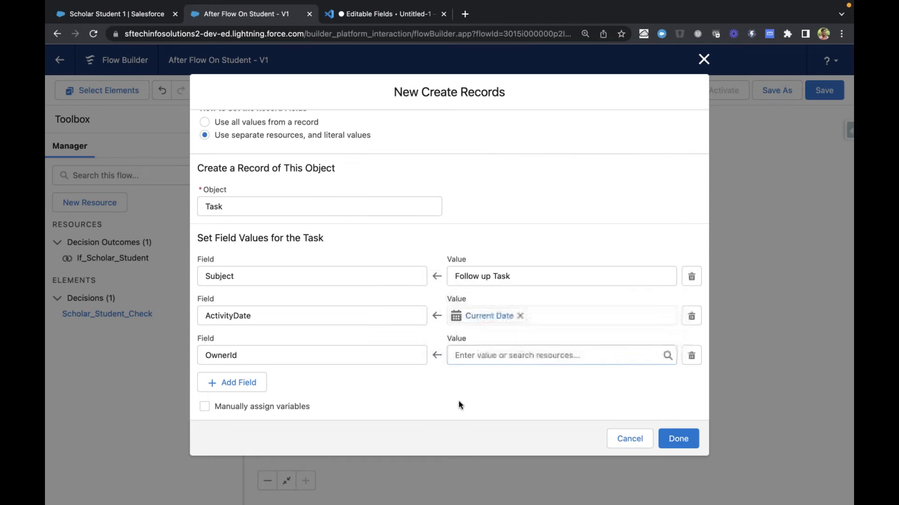
pyautogui.click(692, 358)
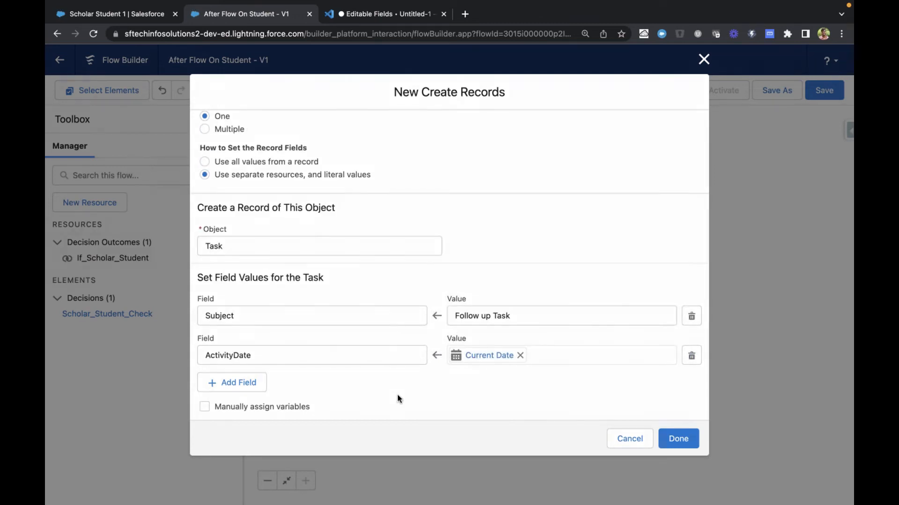
# Add another field assignment for the Task and choose WhatId as its field
pyautogui.click(241, 383)
pyautogui.scroll(-1, 387, 239)
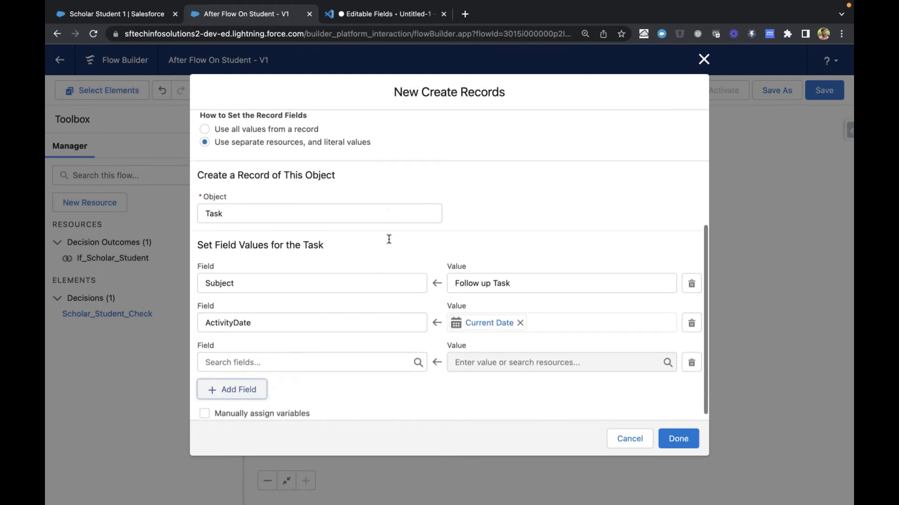
pyautogui.click(331, 356)
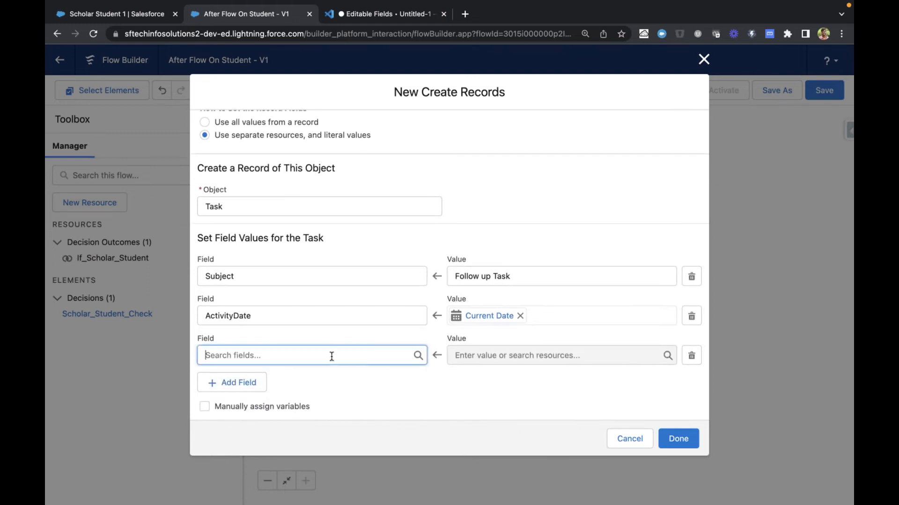
pyautogui.scroll(-5, 331, 266)
pyautogui.click(300, 300)
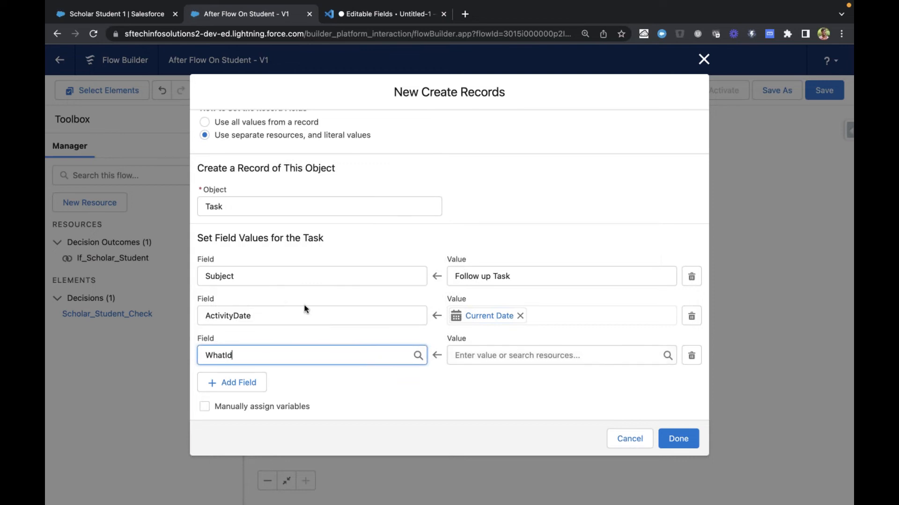
# Set the Task's WhatId value to the triggering record's ID, {!$Record.Id}, and complete the Create Records element
pyautogui.click(532, 355)
pyautogui.scroll(-4, 526, 329)
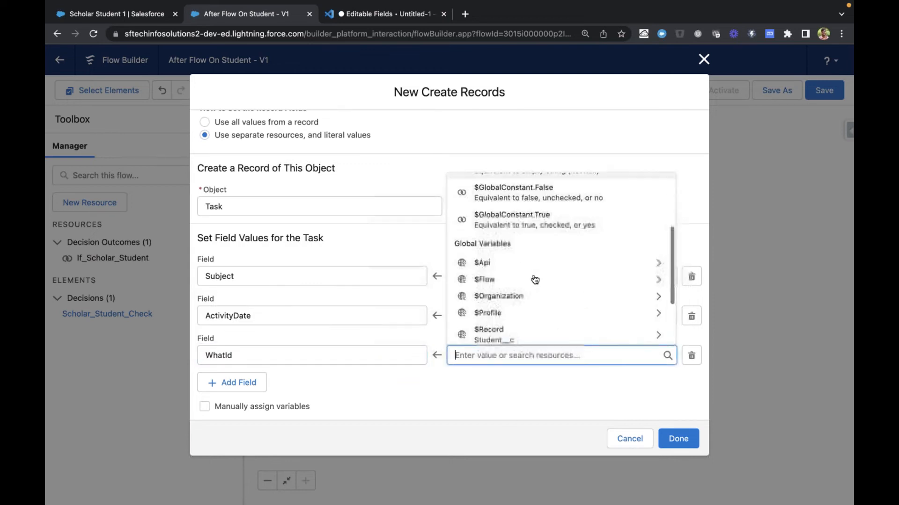
pyautogui.click(493, 275)
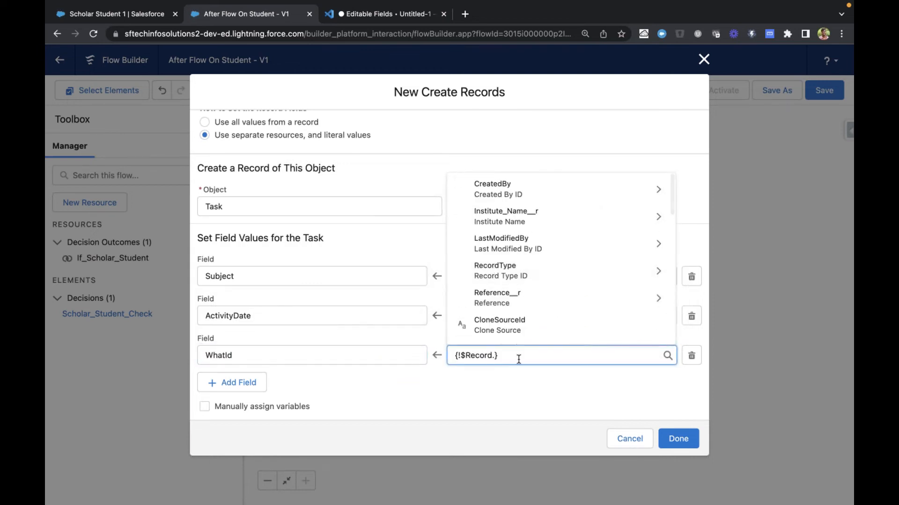
pyautogui.write('Id')
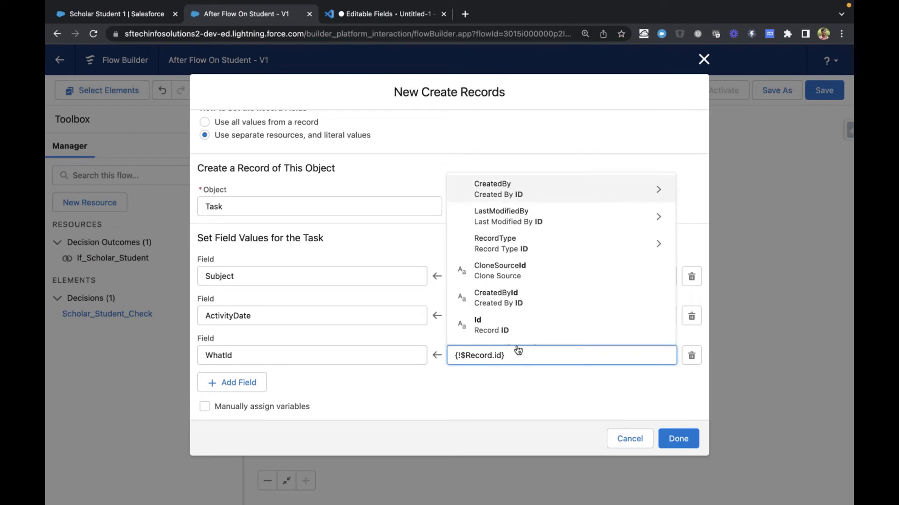
pyautogui.click(500, 330)
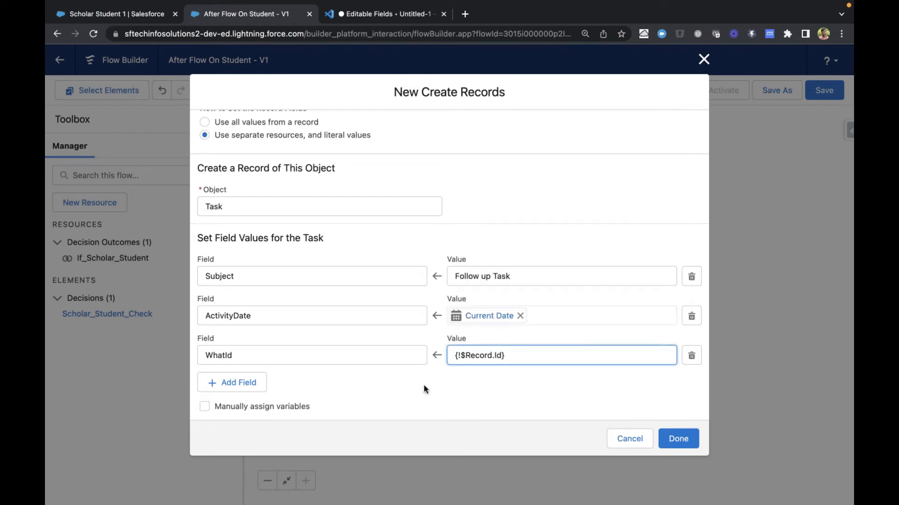
pyautogui.click(407, 389)
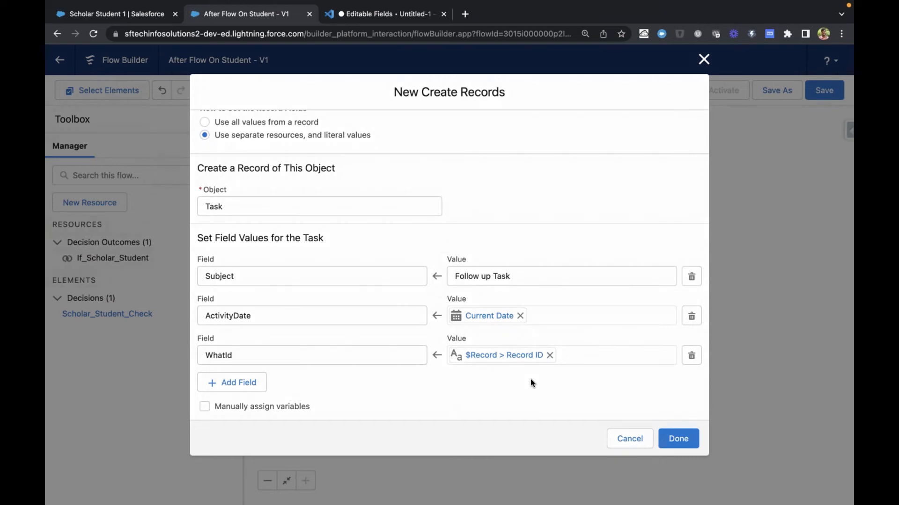
pyautogui.click(671, 437)
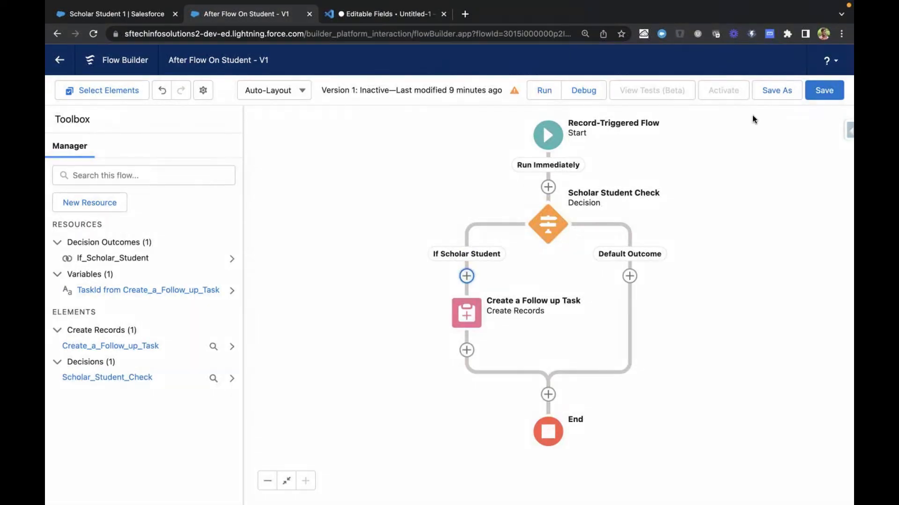
# Save the After Flow On Student flow and open its debug run options
pyautogui.click(816, 92)
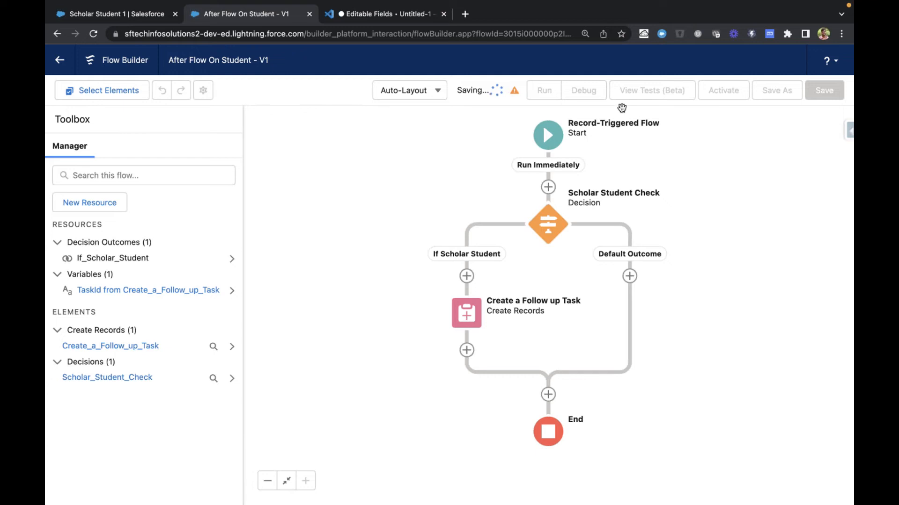
pyautogui.click(589, 96)
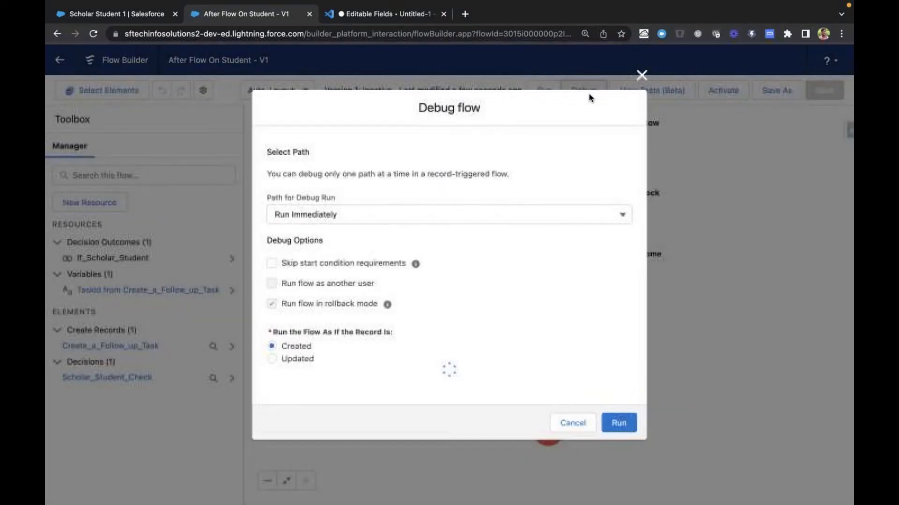
pyautogui.scroll(-2, 474, 304)
pyautogui.scroll(-1, 475, 302)
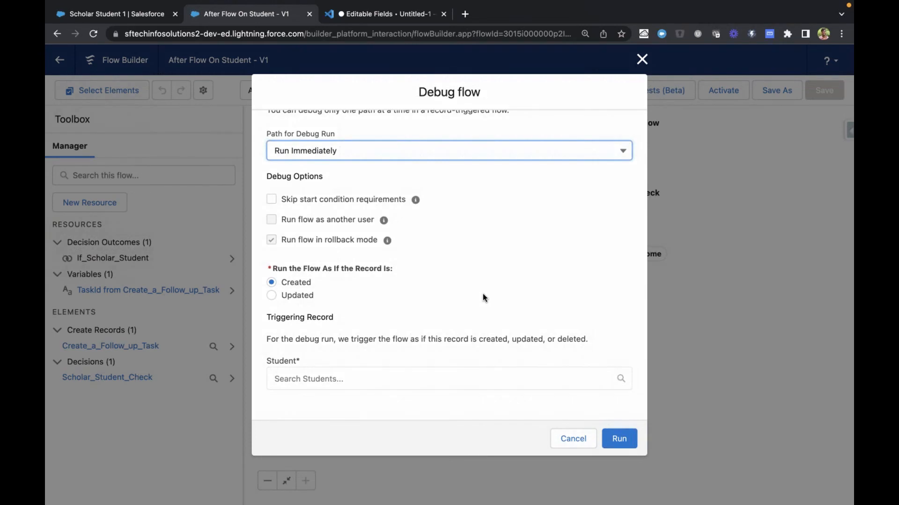
# Configure the debug run as if the record is updated, with Scholar Student 1 as the triggering record
pyautogui.click(287, 295)
pyautogui.scroll(1, 370, 295)
pyautogui.scroll(-1, 365, 296)
pyautogui.click(287, 282)
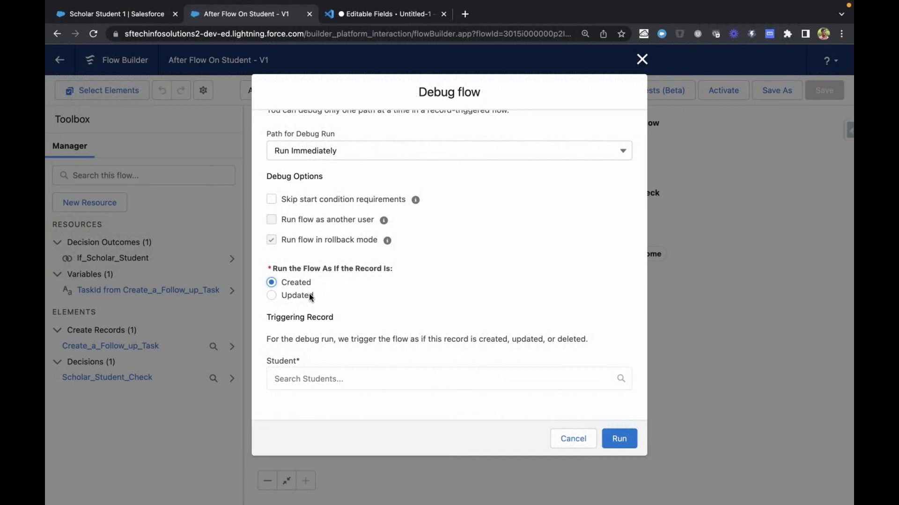
pyautogui.click(312, 296)
pyautogui.click(300, 378)
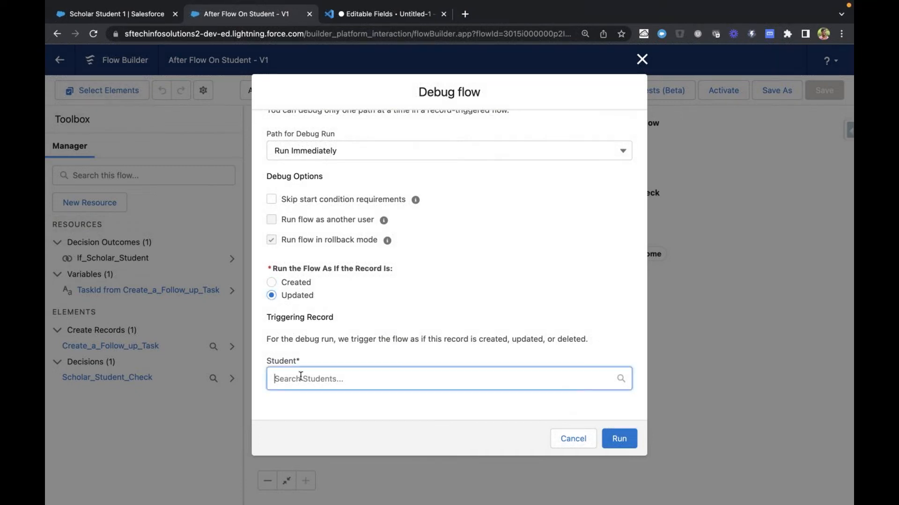
pyautogui.click(349, 297)
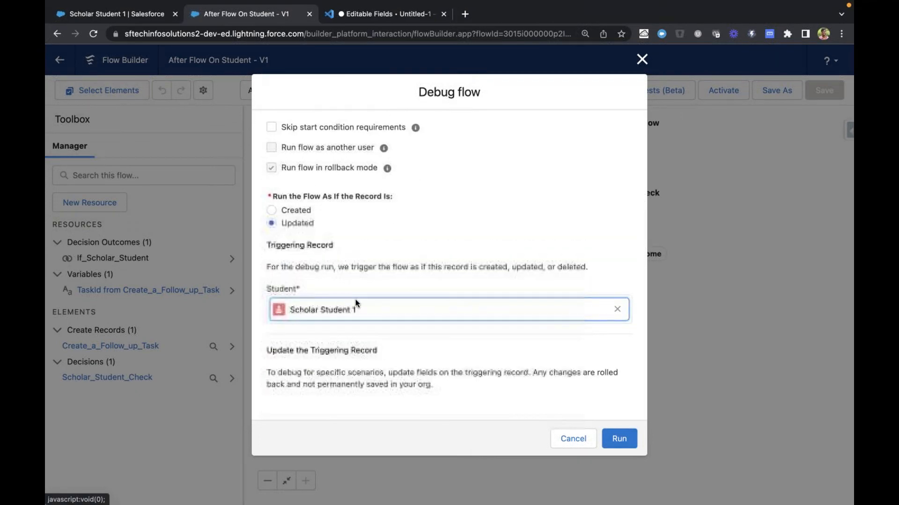
# Run the debug as if the record is created and expand the Create a Follow up Task details
pyautogui.scroll(-3, 380, 322)
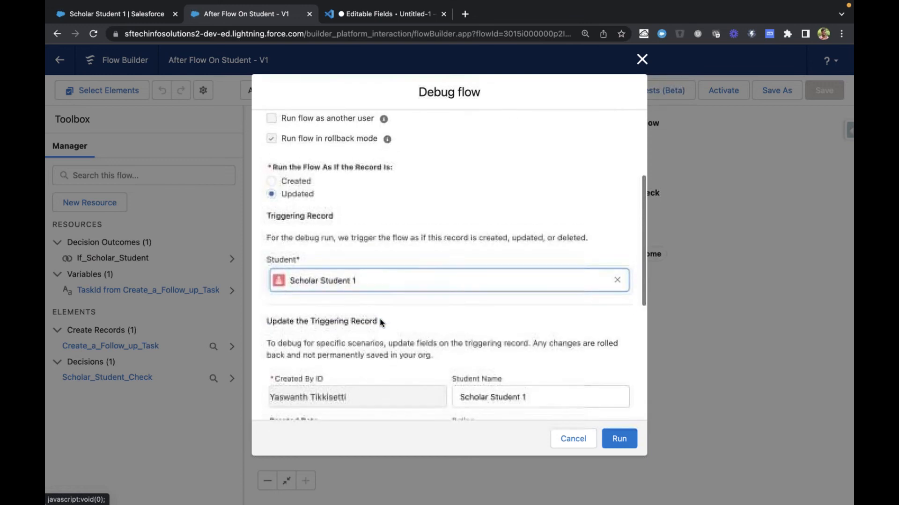
pyautogui.scroll(-4, 380, 322)
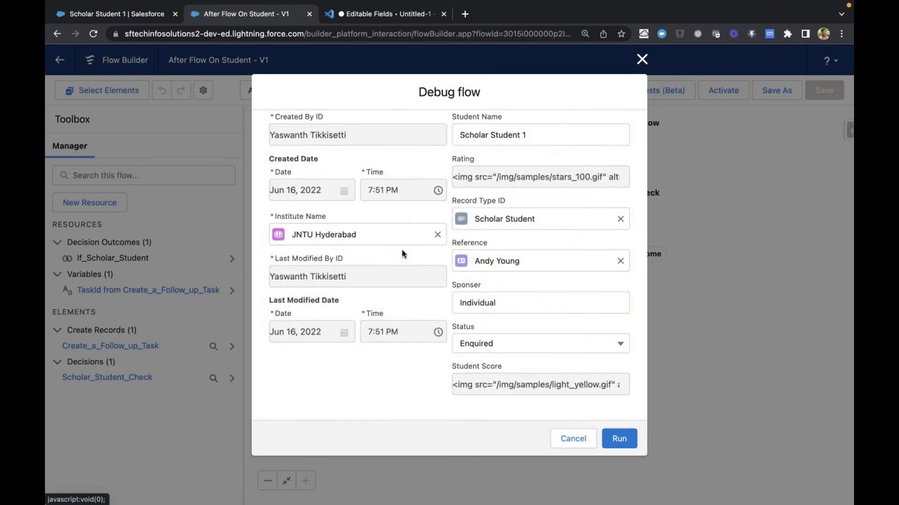
pyautogui.click(506, 303)
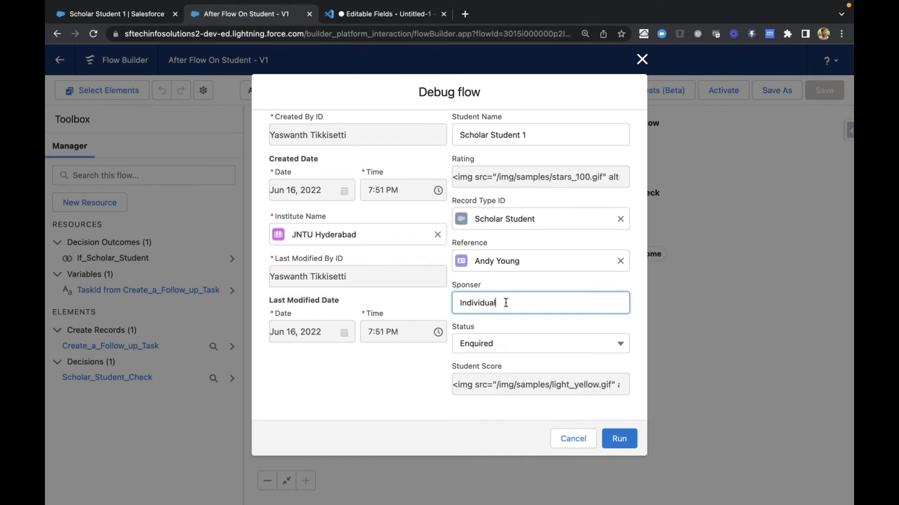
pyautogui.scroll(9, 300, 204)
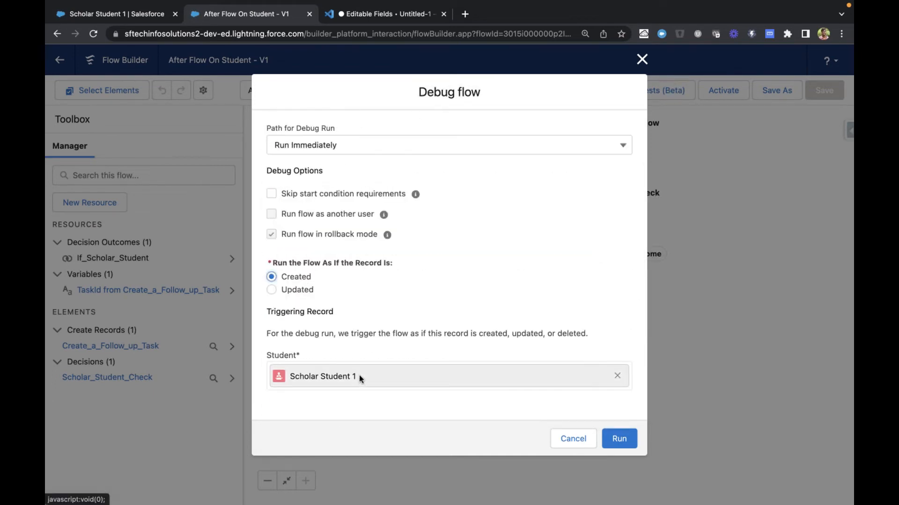
pyautogui.click(611, 437)
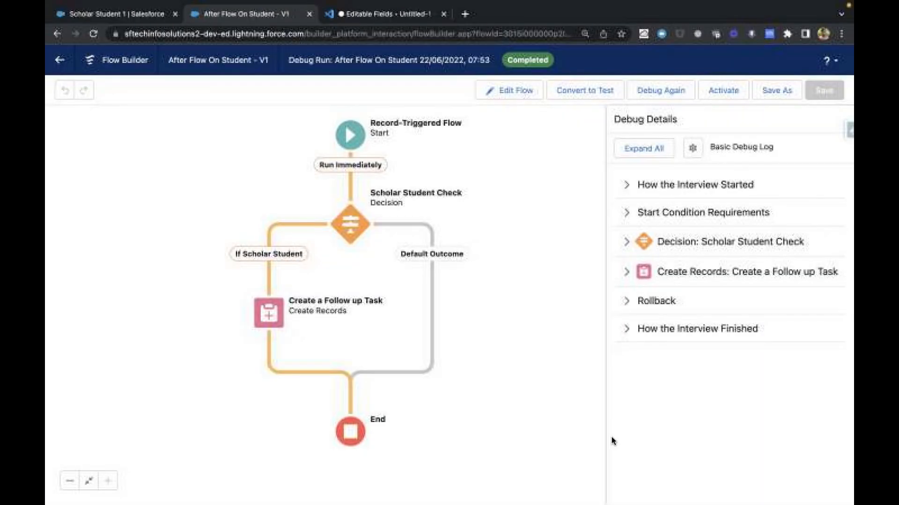
pyautogui.click(634, 273)
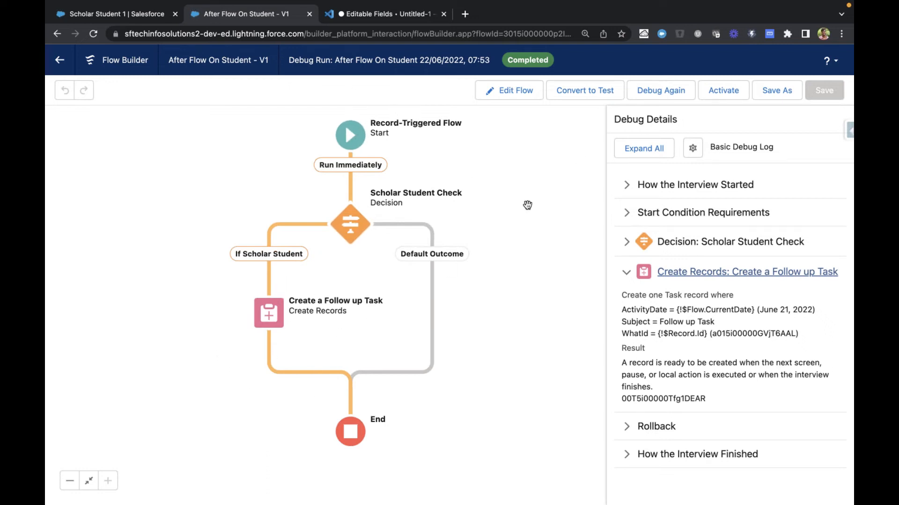
# Return to editing the flow and add an Action element after Create a Follow up Task
pyautogui.click(515, 91)
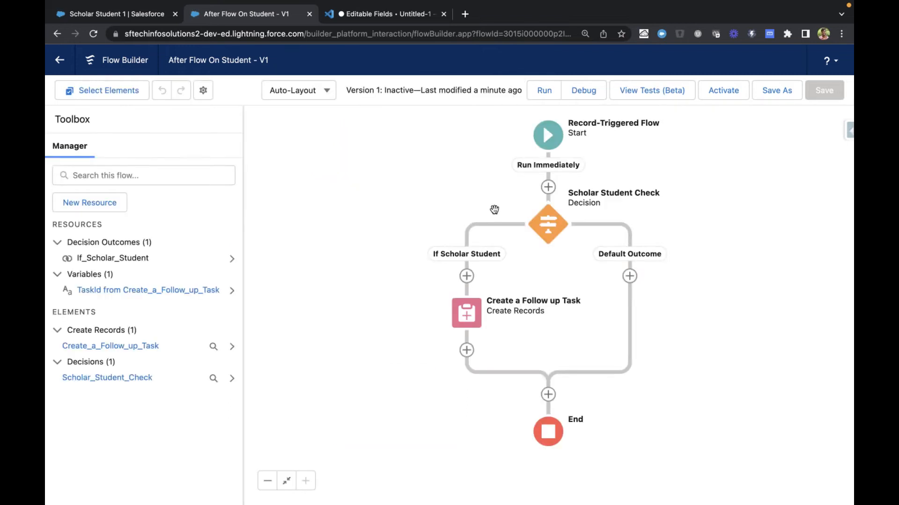
pyautogui.moveTo(411, 372); pyautogui.dragTo(404, 303)
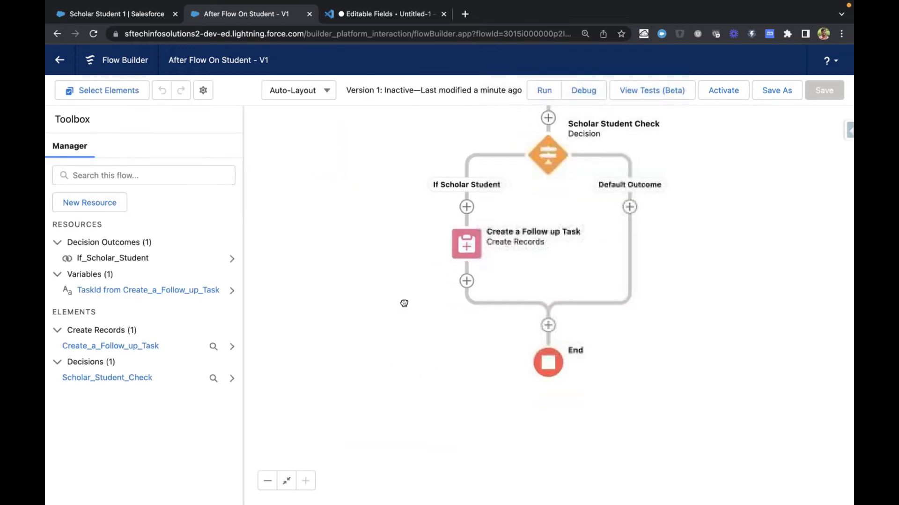
pyautogui.click(465, 281)
pyautogui.scroll(-2, 485, 389)
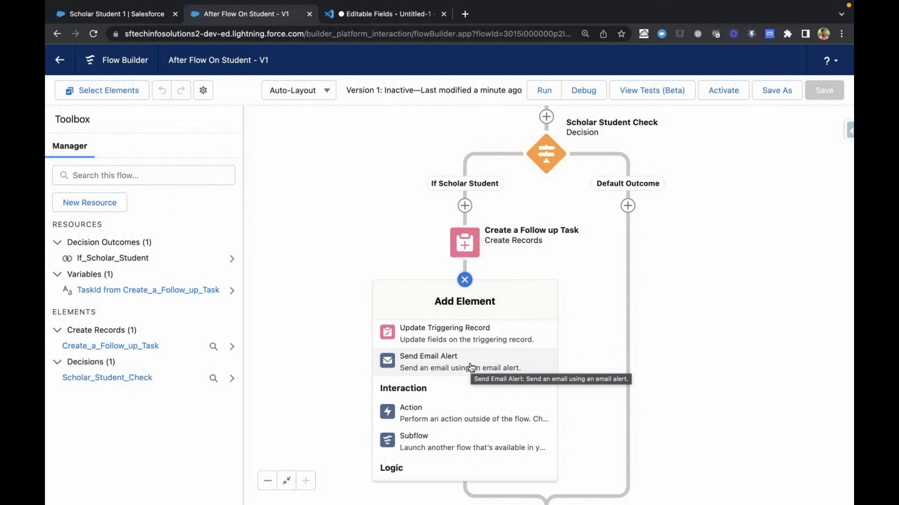
pyautogui.click(434, 414)
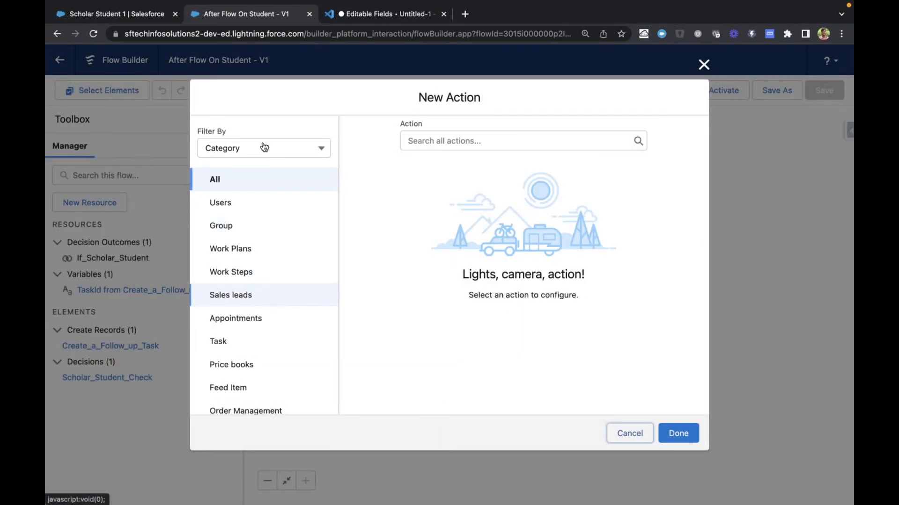
# Filter the new action by the Email category and choose the Send Email action
pyautogui.scroll(-6, 288, 277)
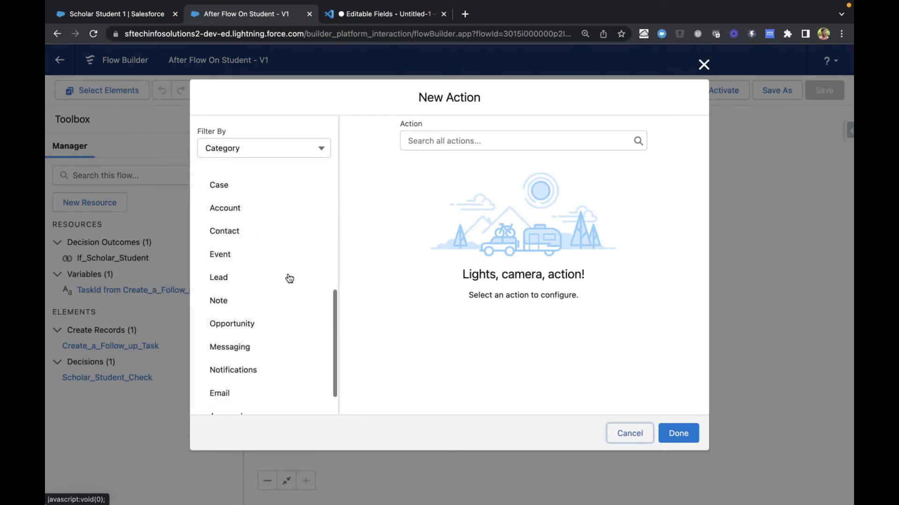
pyautogui.scroll(-1, 288, 278)
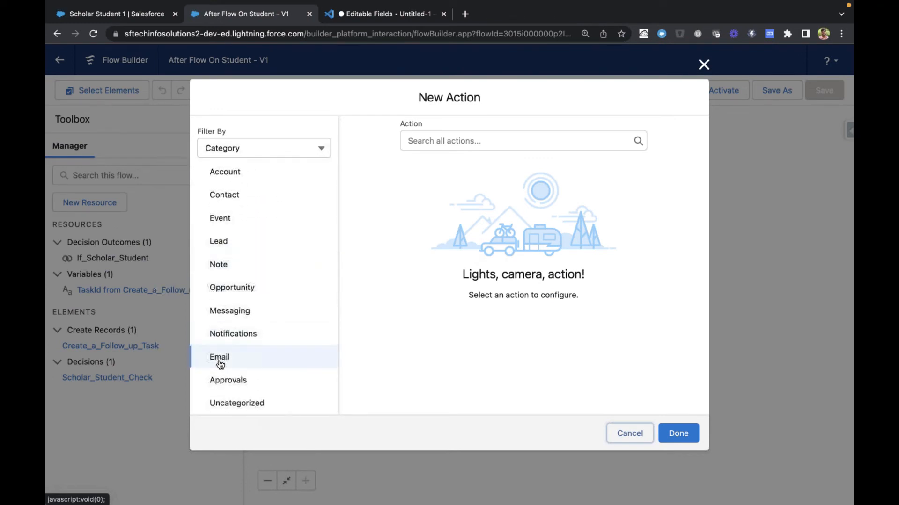
pyautogui.scroll(7, 255, 253)
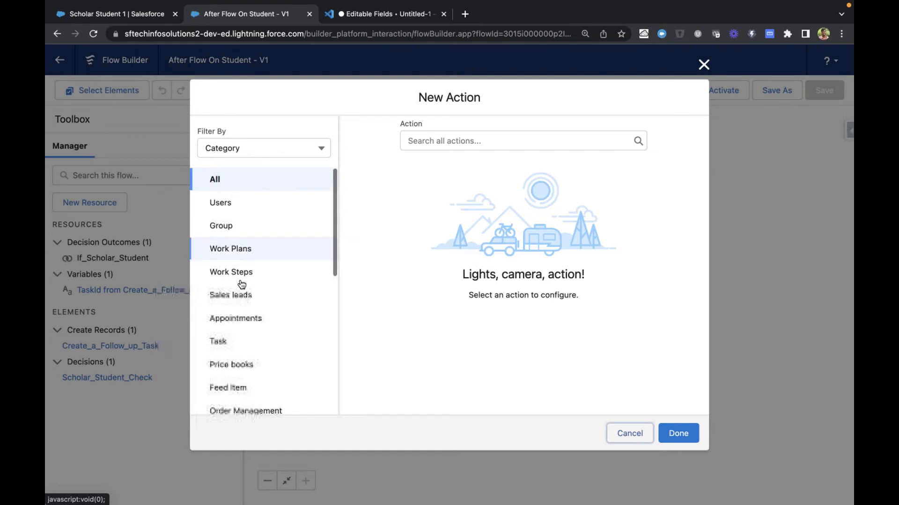
pyautogui.scroll(-7, 252, 299)
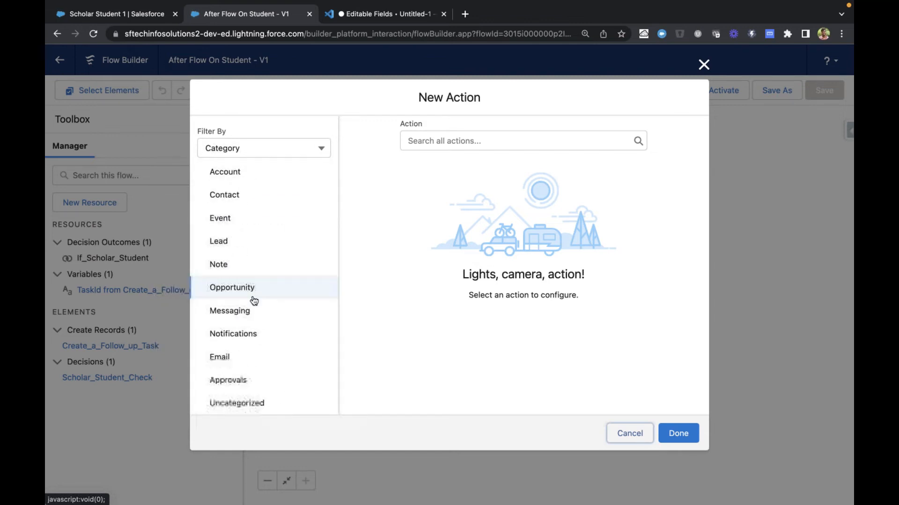
pyautogui.click(225, 365)
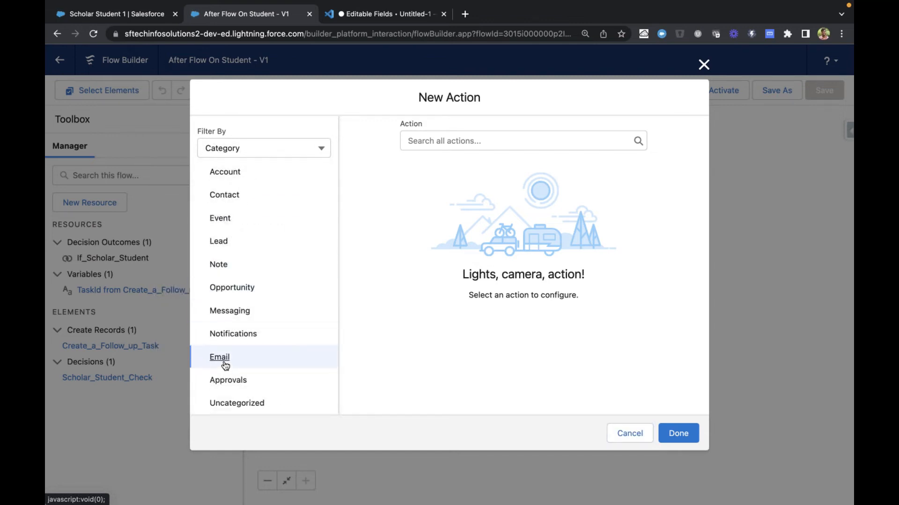
pyautogui.click(467, 139)
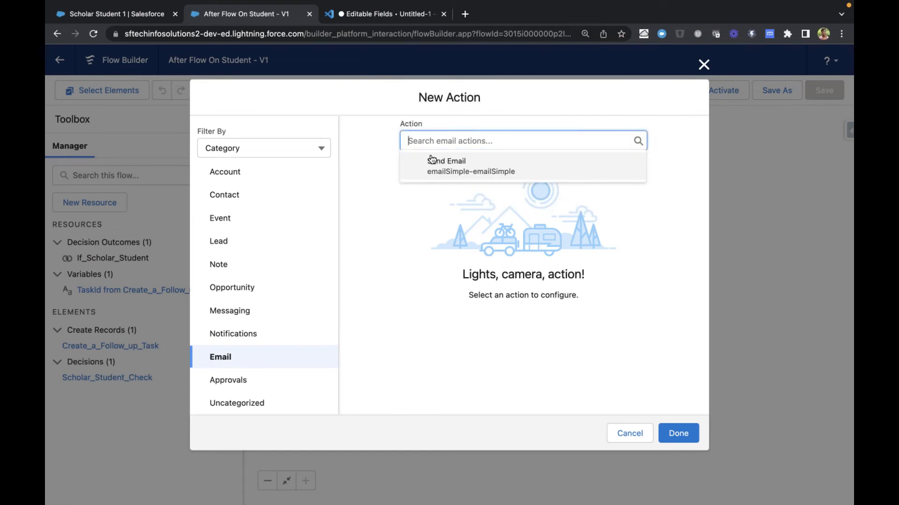
pyautogui.click(456, 173)
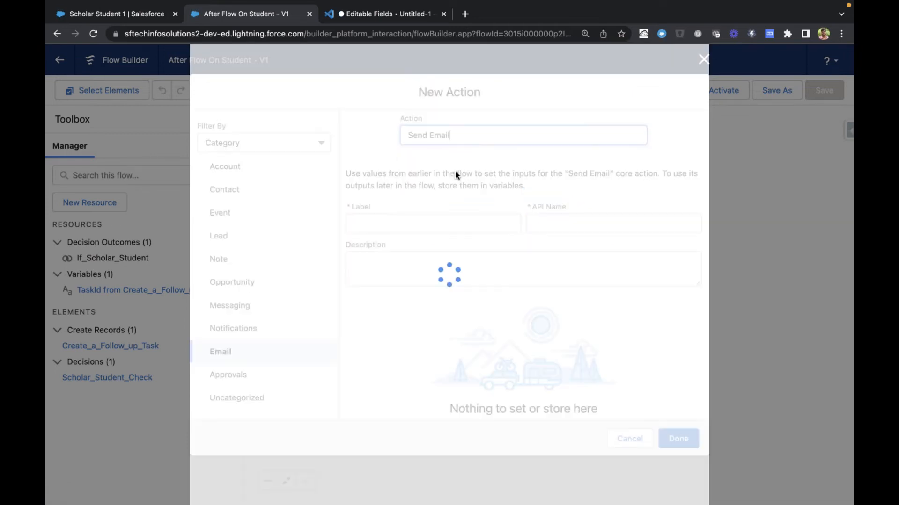
# Label the action Send Email To Referee, with the API name Send_Email_To_Referee
pyautogui.scroll(-4, 455, 171)
pyautogui.scroll(4, 456, 171)
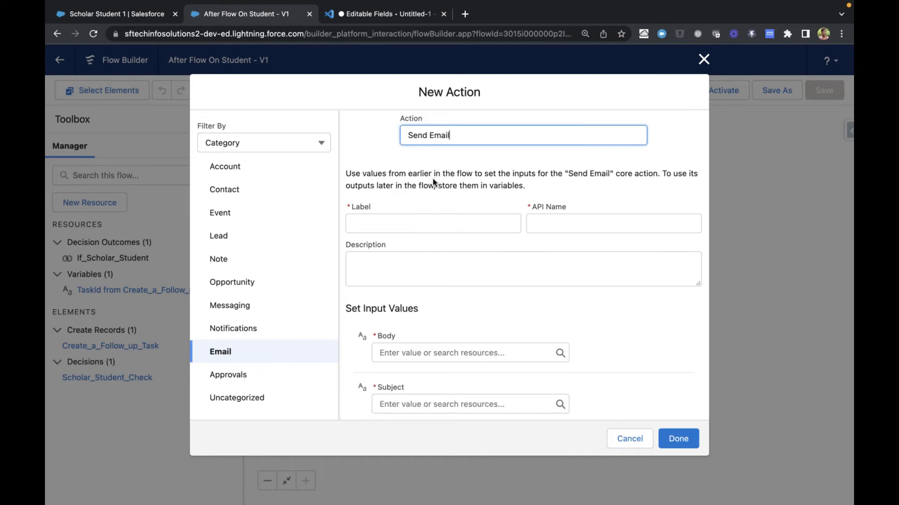
pyautogui.scroll(-4, 433, 178)
pyautogui.scroll(4, 433, 178)
pyautogui.click(439, 221)
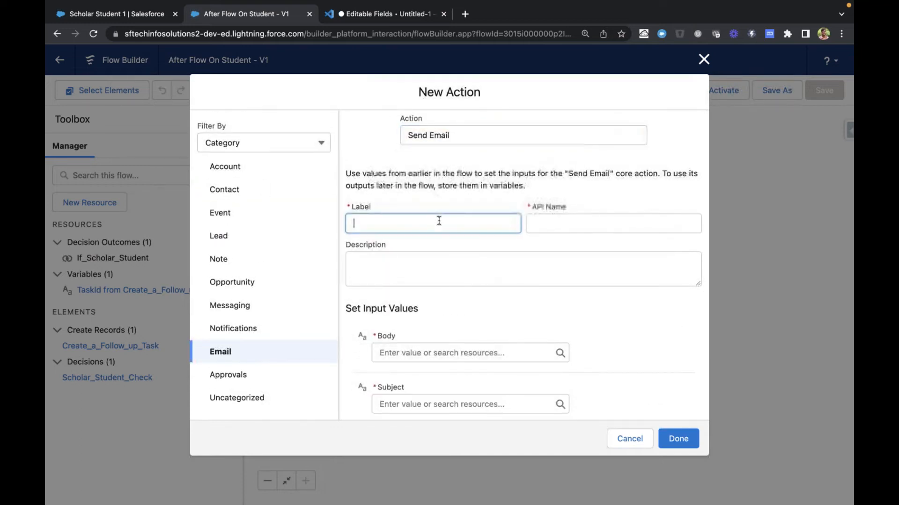
pyautogui.write('Send Email To Re')
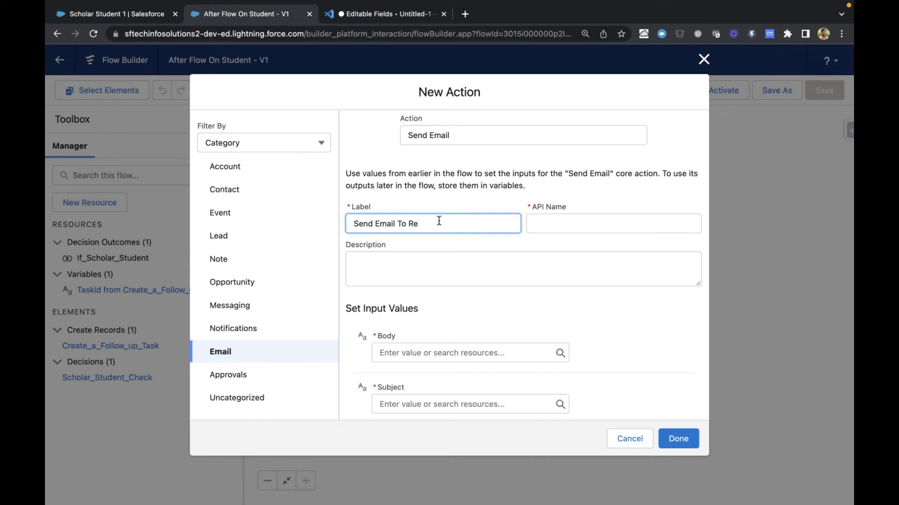
pyautogui.write('fereee')
pyautogui.press('Tab')
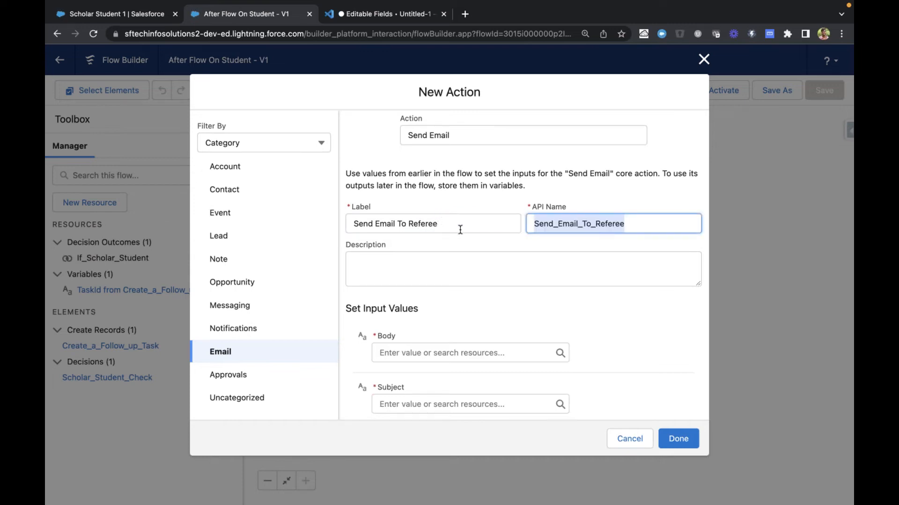
# Open the Subject input value of the Send Email To Referee action
pyautogui.scroll(-2, 457, 273)
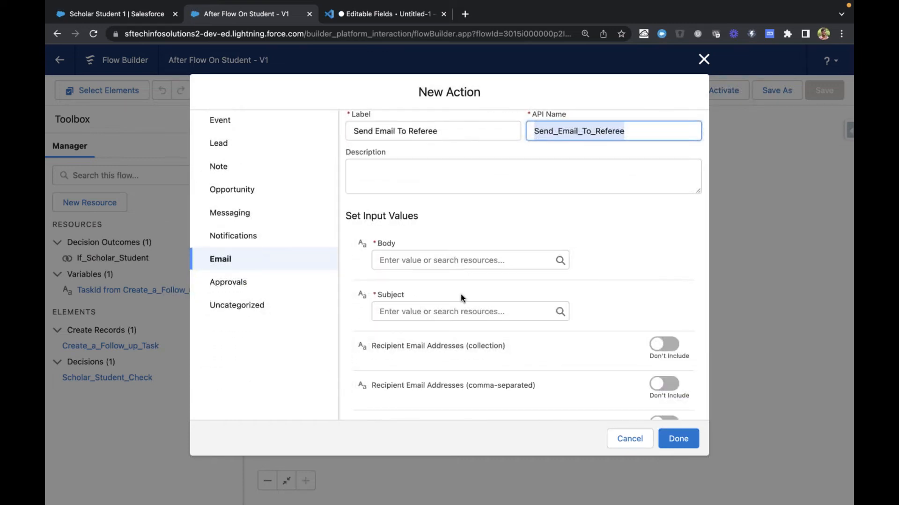
pyautogui.click(452, 311)
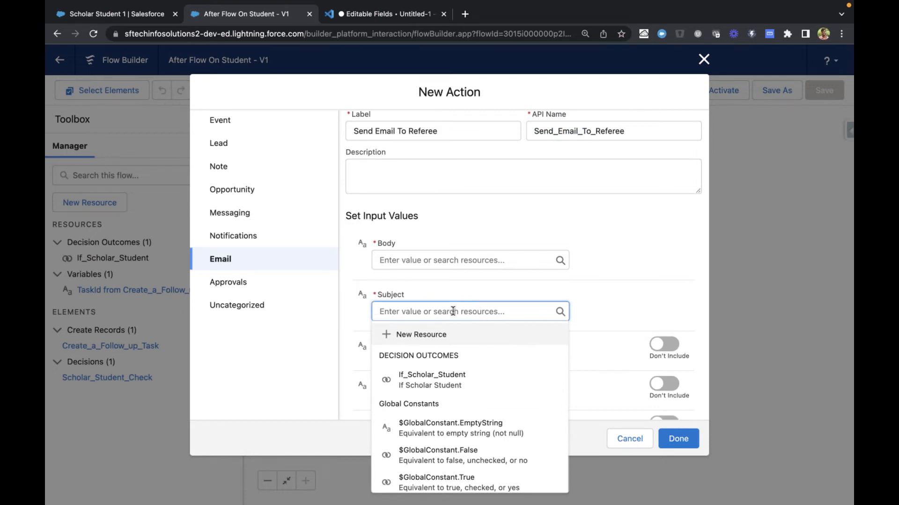
pyautogui.click(614, 279)
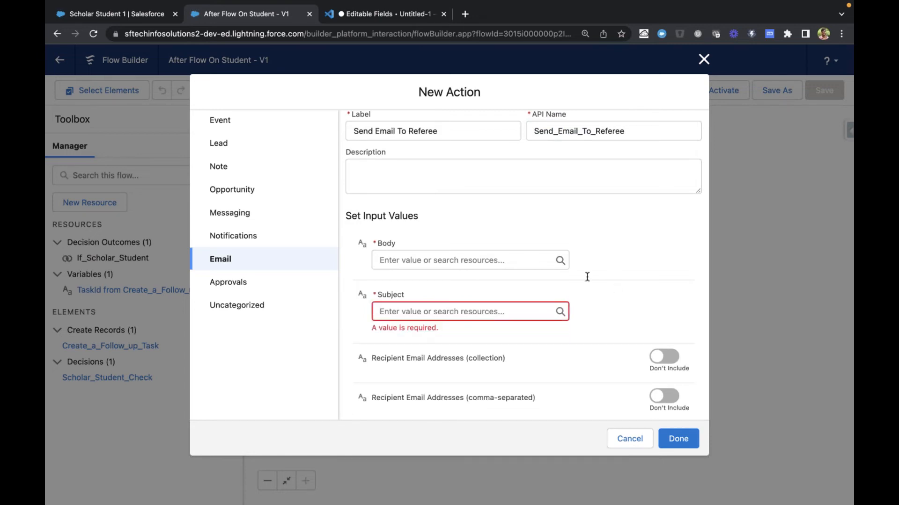
pyautogui.click(451, 310)
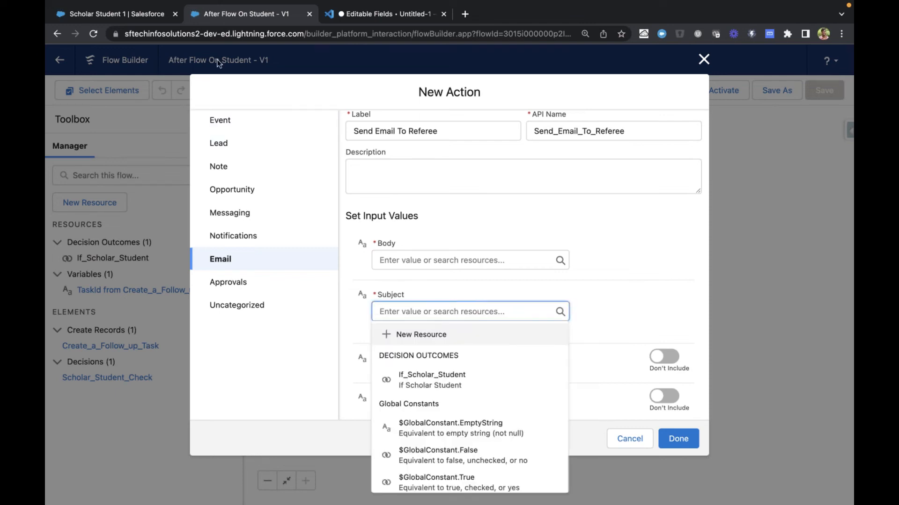
# Switch to the vscode.dev notes and draft the email subject "Student Name Joined with your Reference" on line 202
pyautogui.click(355, 14)
pyautogui.scroll(-2, 286, 354)
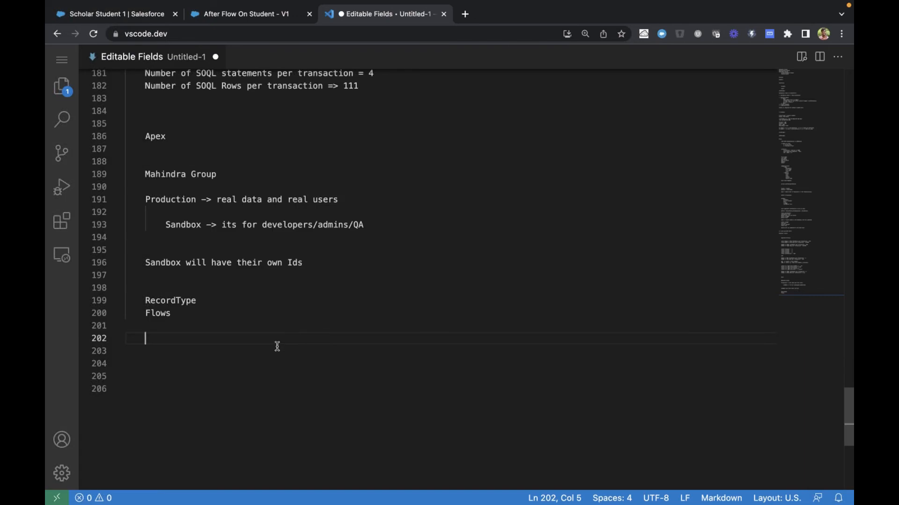
pyautogui.write('Stude')
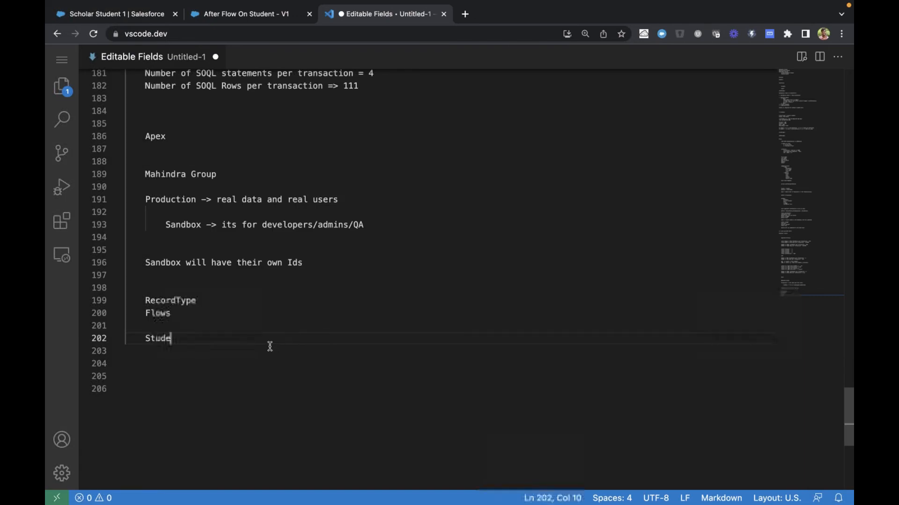
pyautogui.write('nt Name ')
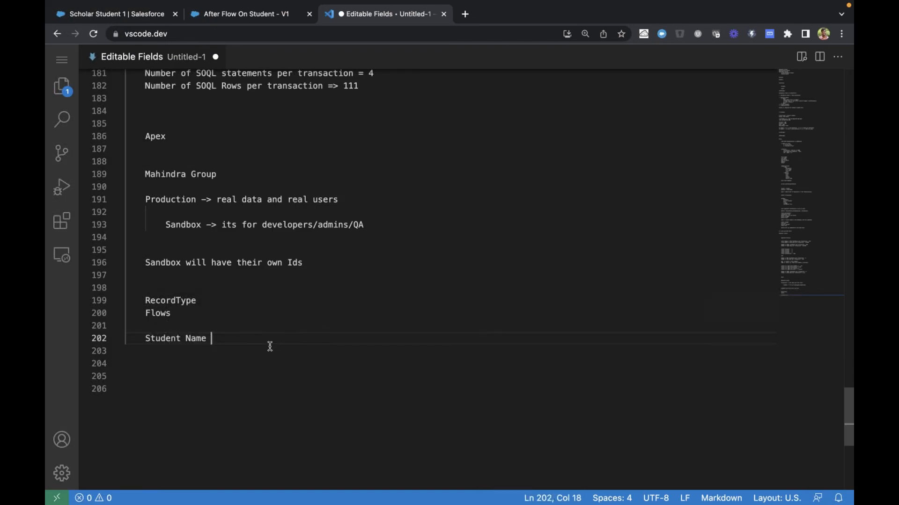
pyautogui.write('Joined with your Reference')
pyautogui.press('Return')
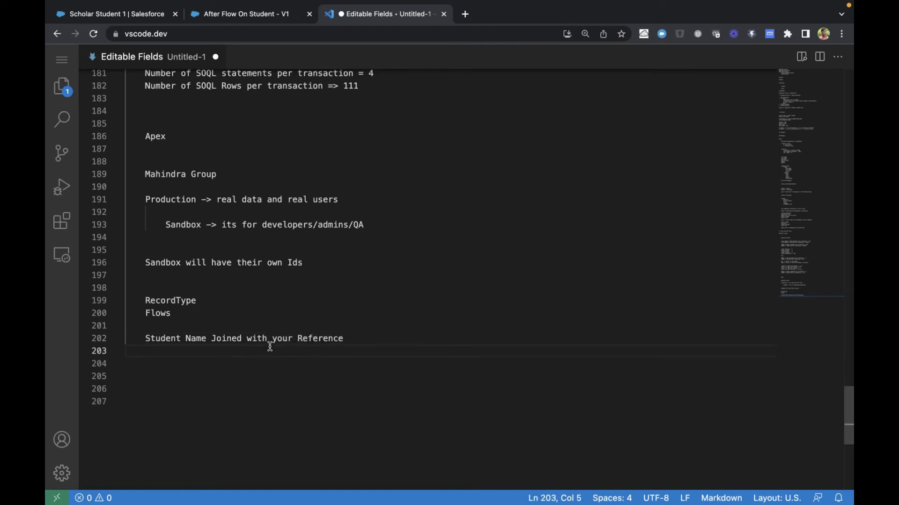
# Begin the email body draft below the subject with the greeting "Hi Referee Name,"
pyautogui.press('Return')
pyautogui.write('Hi ')
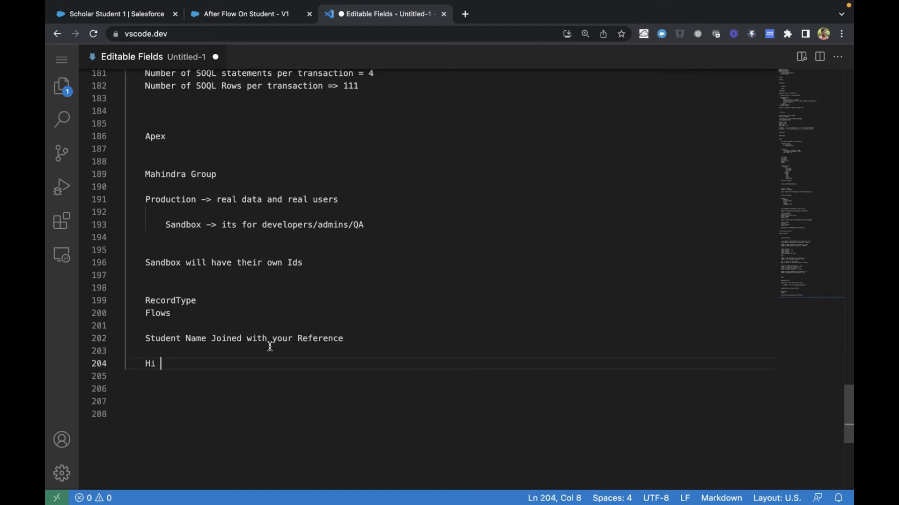
pyautogui.write('Refere')
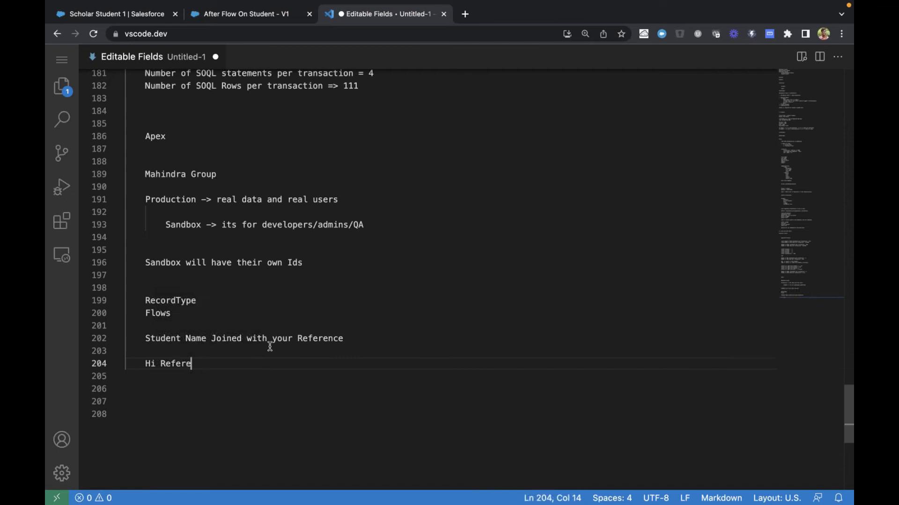
pyautogui.write('e Name,')
pyautogui.press('Return')
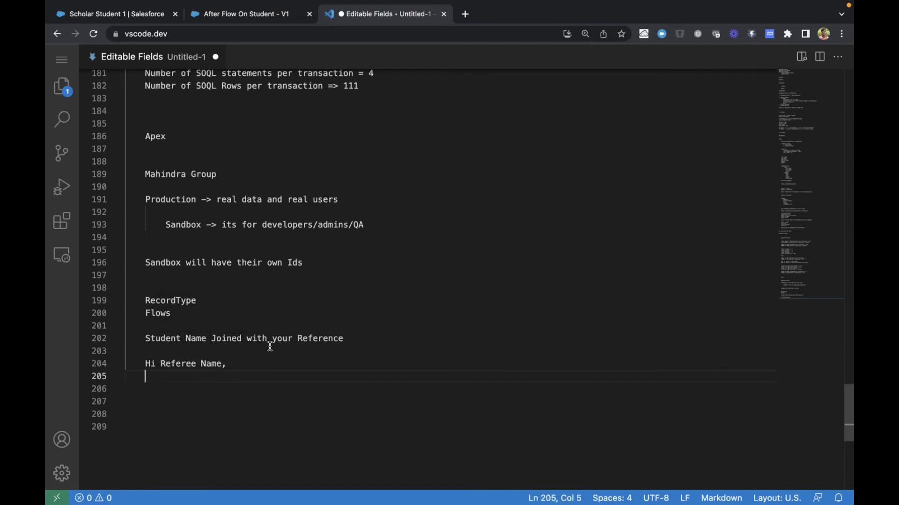
# Duplicate the subject text "Student Name Joined with your Reference" onto line 206 as the start of the email body
pyautogui.press('Return')
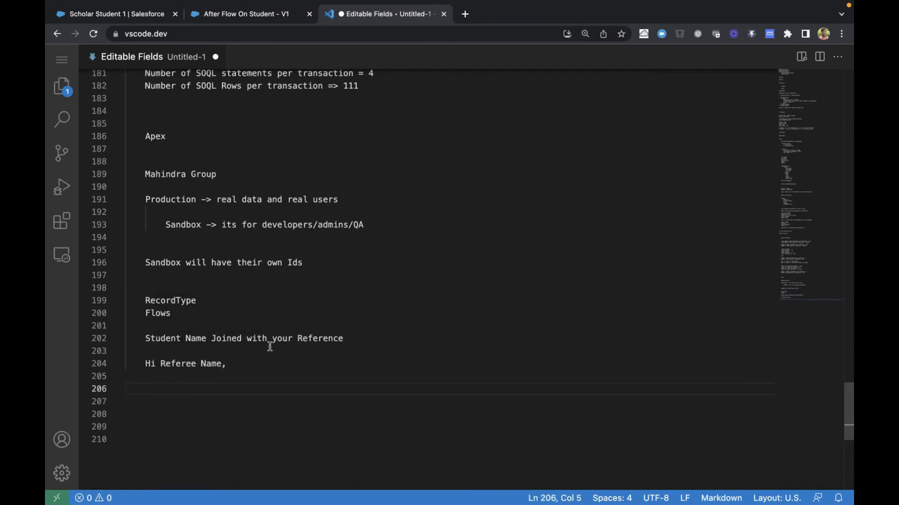
pyautogui.moveTo(144, 339); pyautogui.dragTo(345, 339)
pyautogui.press('super+c')
pyautogui.click(260, 391)
pyautogui.press('super+v')
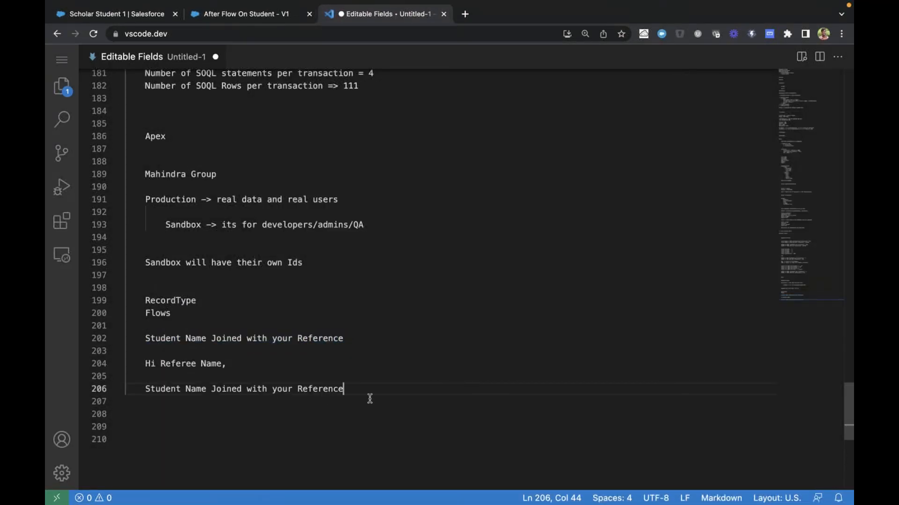
# Extend the body sentence on line 206 with "on University at Date"
pyautogui.write('on Univfer')
pyautogui.press('BackSpace')
pyautogui.press('BackSpace')
pyautogui.press('BackSpace')
pyautogui.write('ersity at ')
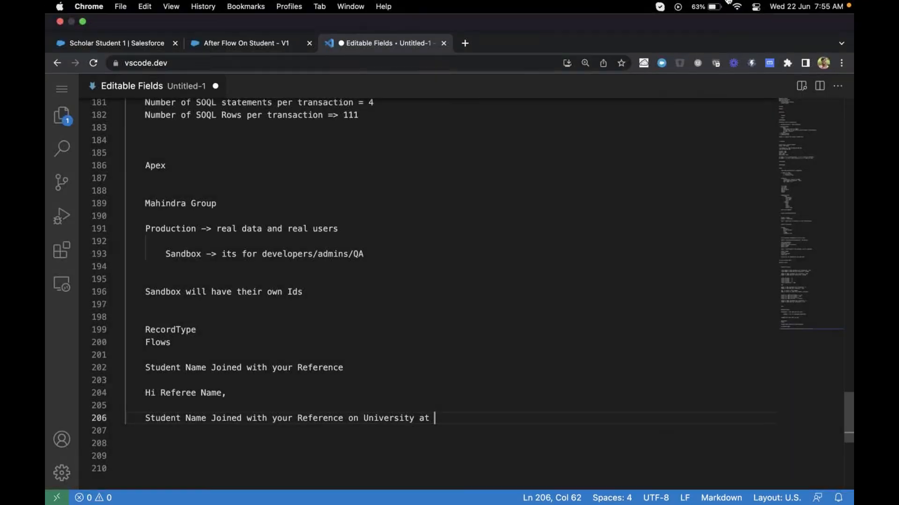
pyautogui.write('Date')
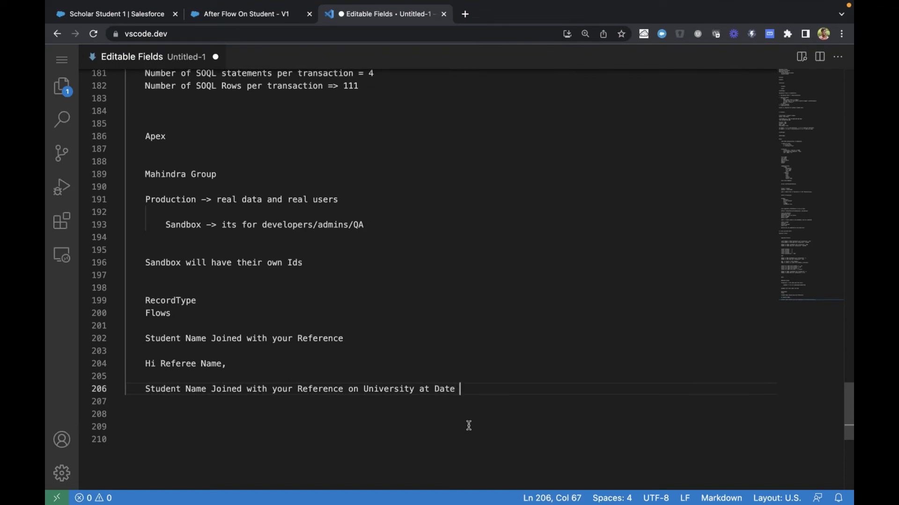
# Close the email draft with the sign-off "Thanks," on line 208 and "Organization Name." on line 209
pyautogui.press('Return')
pyautogui.press('Return')
pyautogui.write('Than')
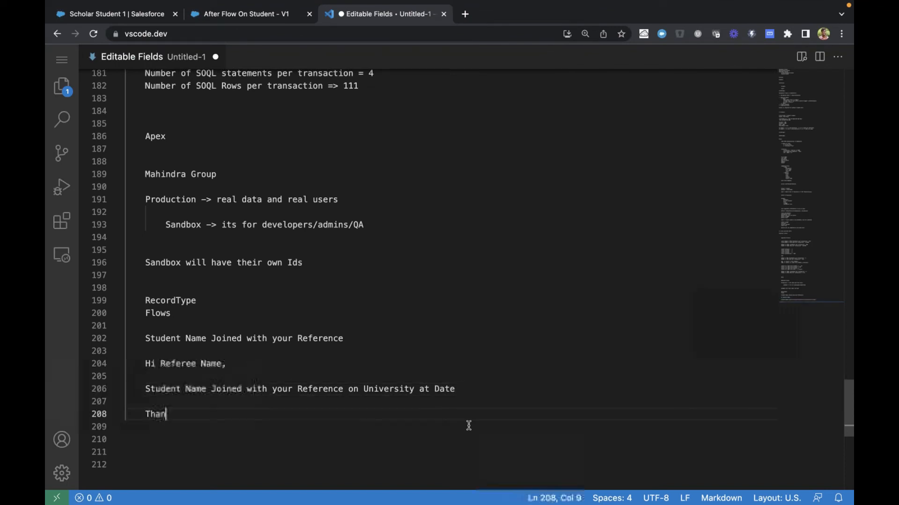
pyautogui.write('ks,')
pyautogui.press('Return')
pyautogui.write('O')
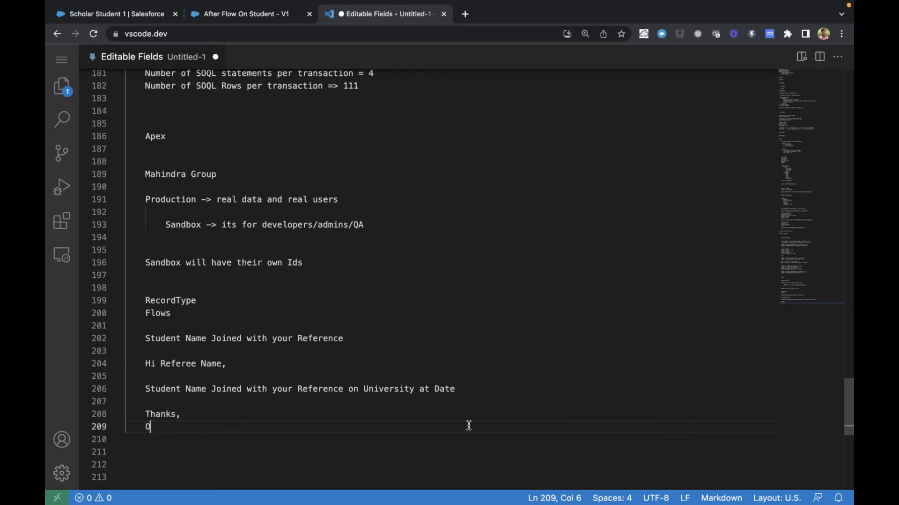
pyautogui.write('rganiz')
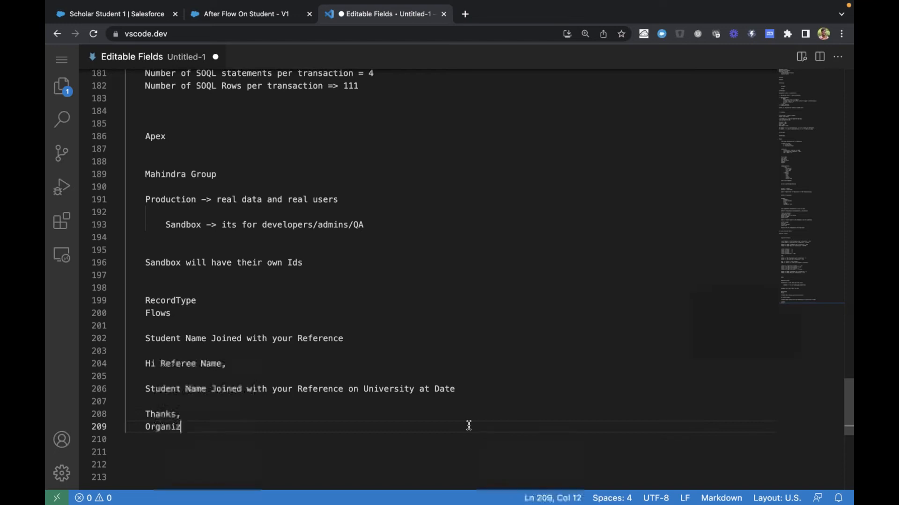
pyautogui.write('ation Name')
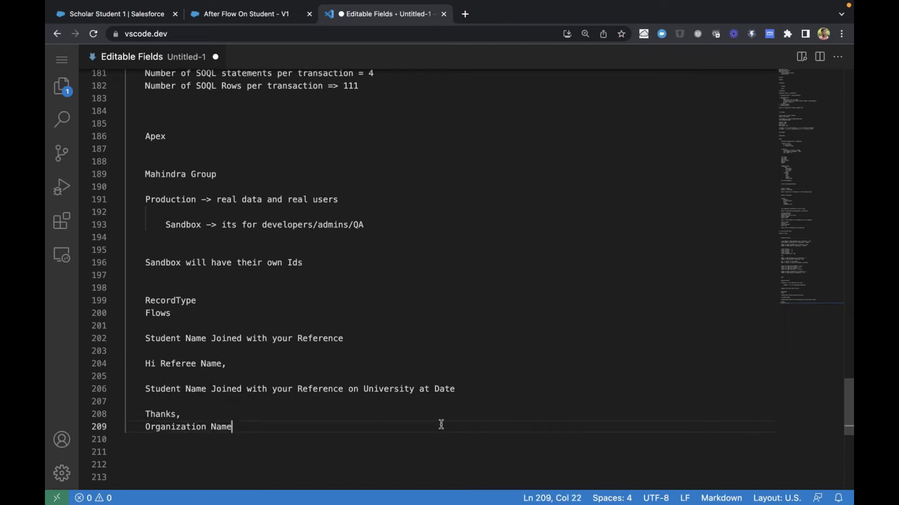
pyautogui.write('.')
# Mark Student Name in the subject draft on line 202 as a placeholder, written {{Student Name}}
pyautogui.click(146, 335)
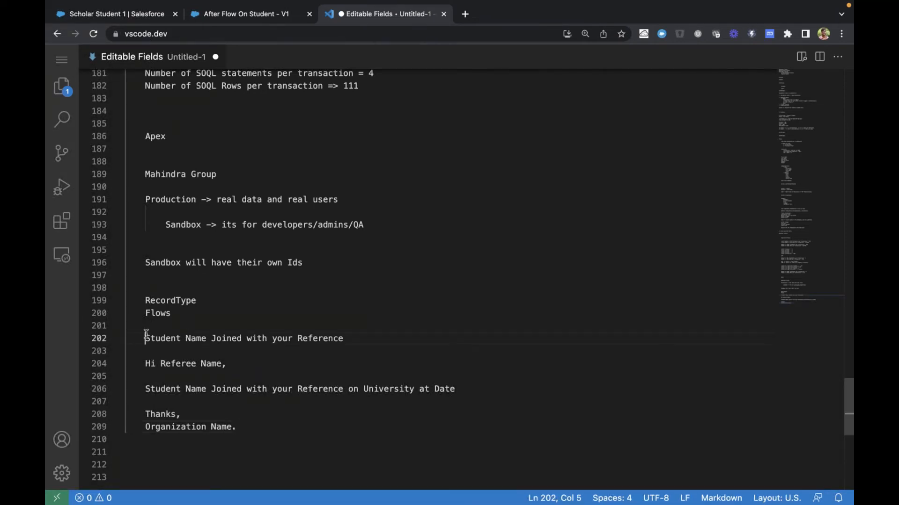
pyautogui.moveTo(146, 335); pyautogui.dragTo(371, 339)
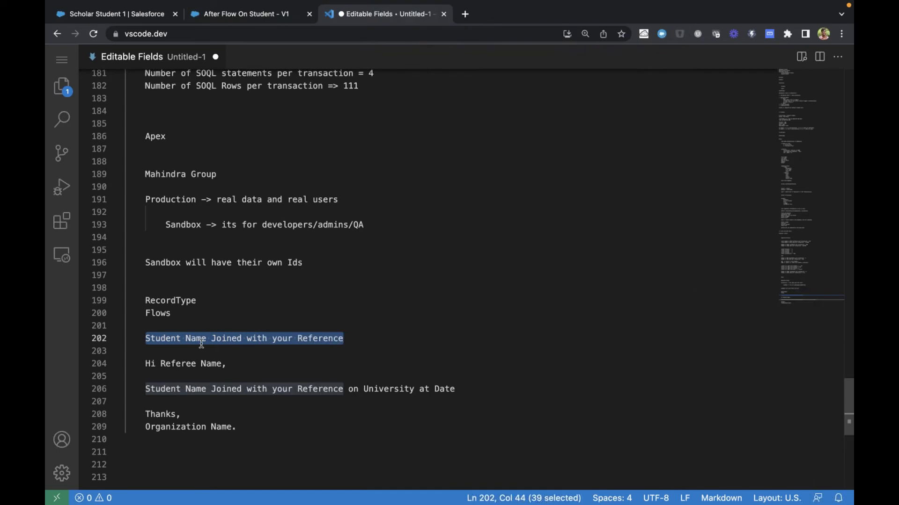
pyautogui.moveTo(206, 338); pyautogui.dragTo(145, 338)
pyautogui.click(145, 338)
pyautogui.write('{{')
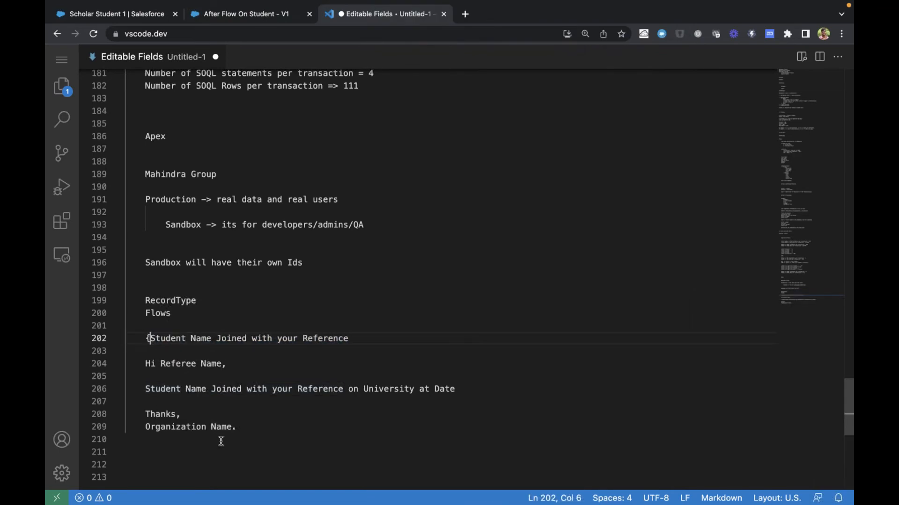
pyautogui.click(217, 338)
pyautogui.write('}}')
# Enclose Referee Name on line 204 and Student Name on line 206 in double curly braces
pyautogui.click(161, 364)
pyautogui.write('{{')
pyautogui.click(234, 363)
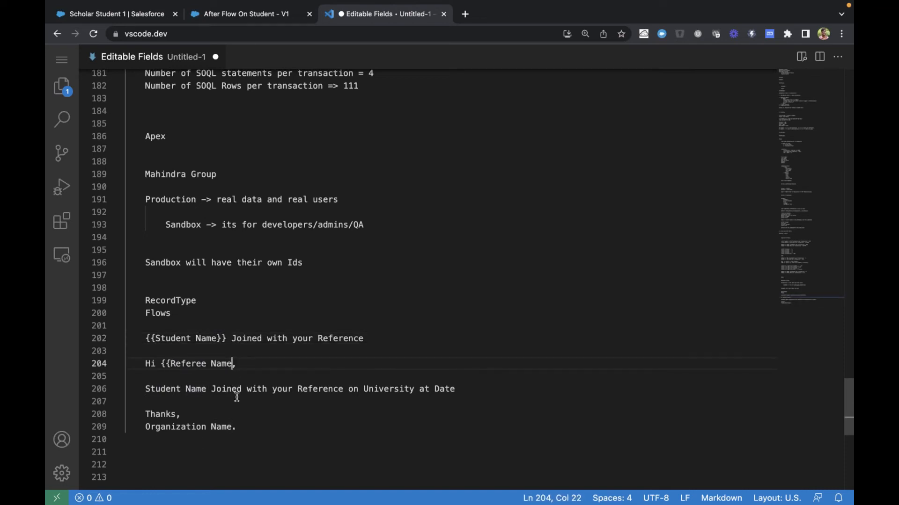
pyautogui.write('}}')
pyautogui.click(145, 389)
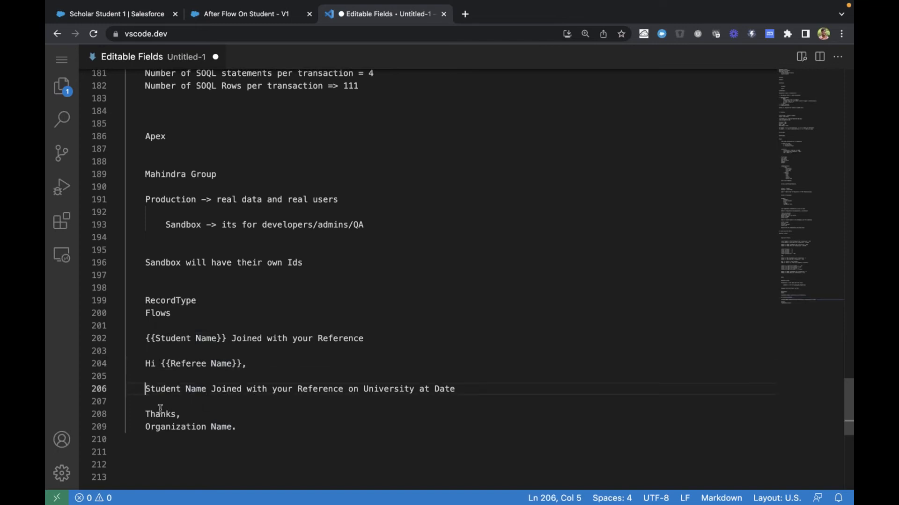
pyautogui.write('{{')
pyautogui.click(216, 389)
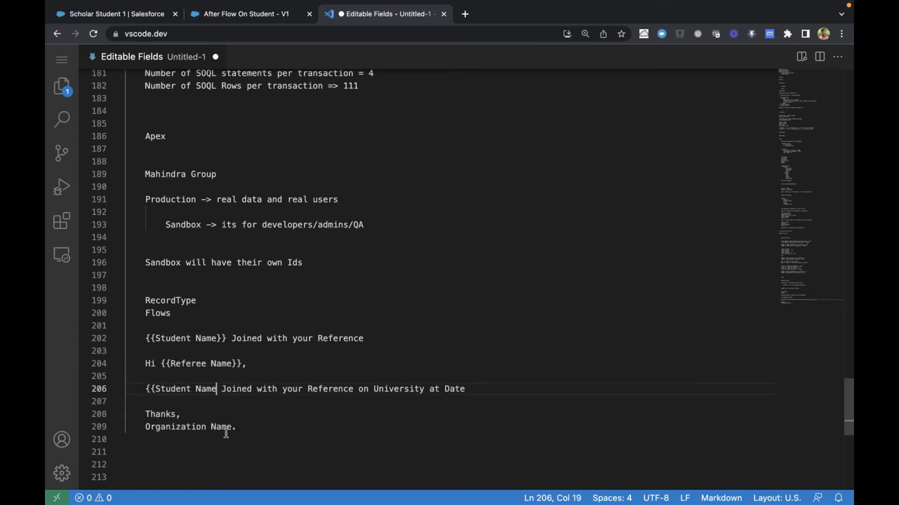
pyautogui.write('}}')
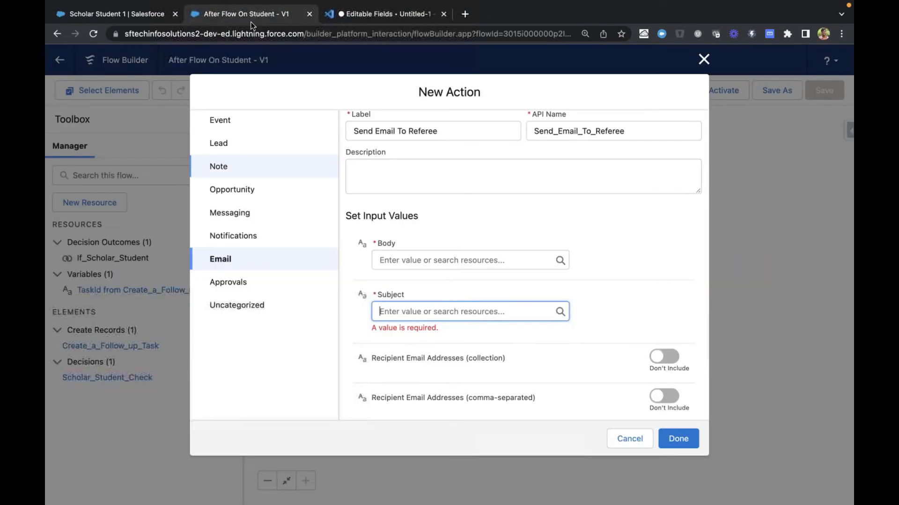
# Switch to the After Flow On Student flow and set the action's Subject to "Some one joined with your reference"
pyautogui.click(240, 14)
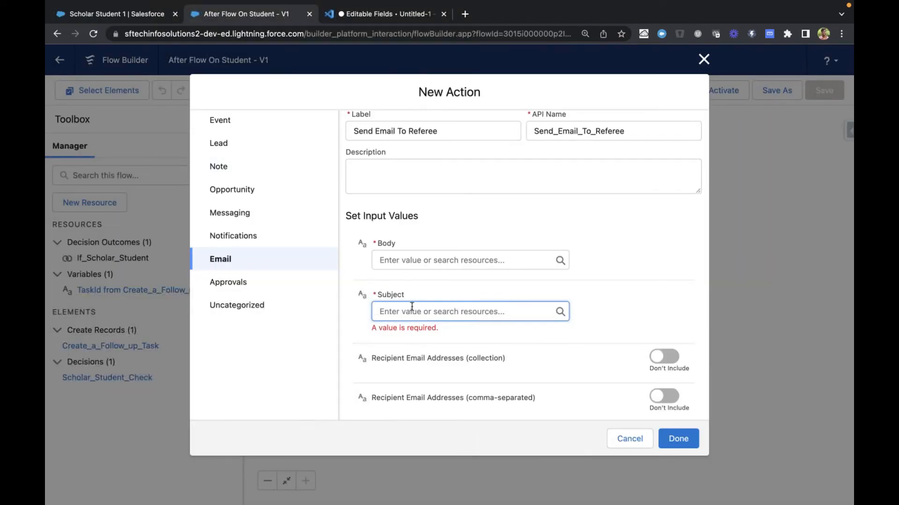
pyautogui.click(411, 306)
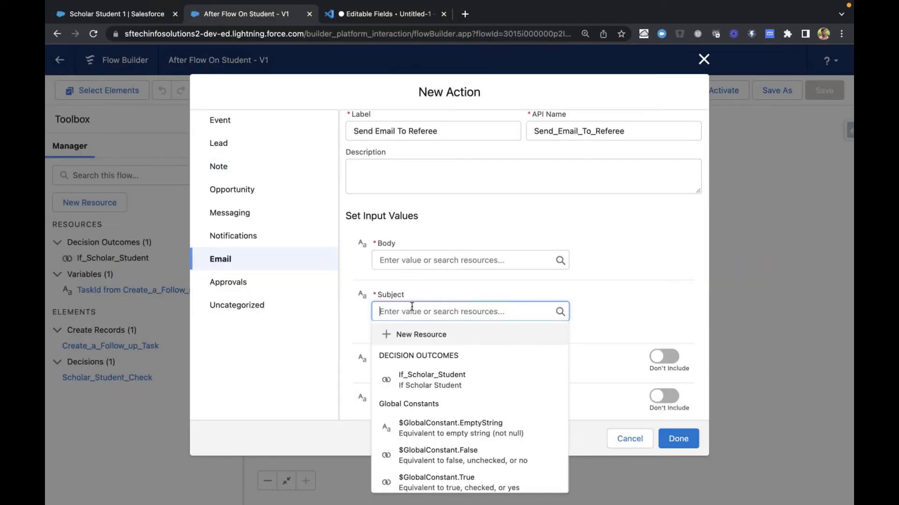
pyautogui.write('Some one')
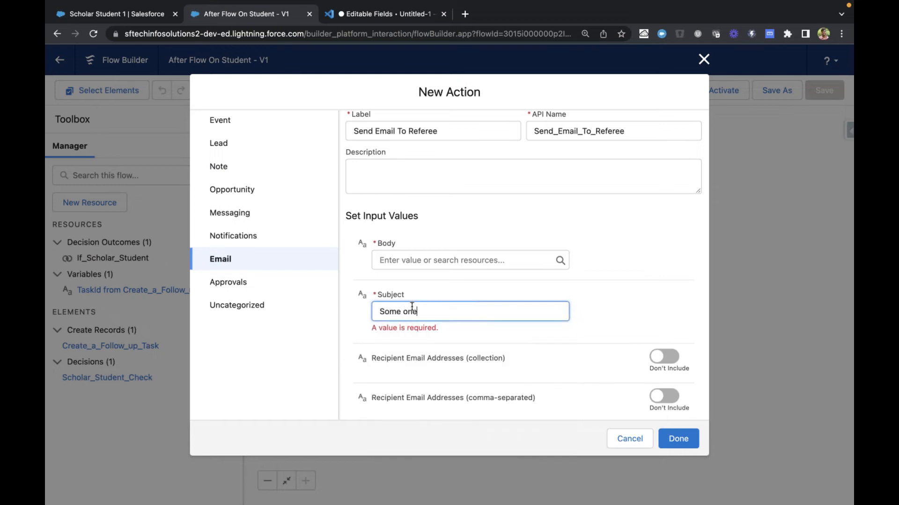
pyautogui.write(' joined with your reference')
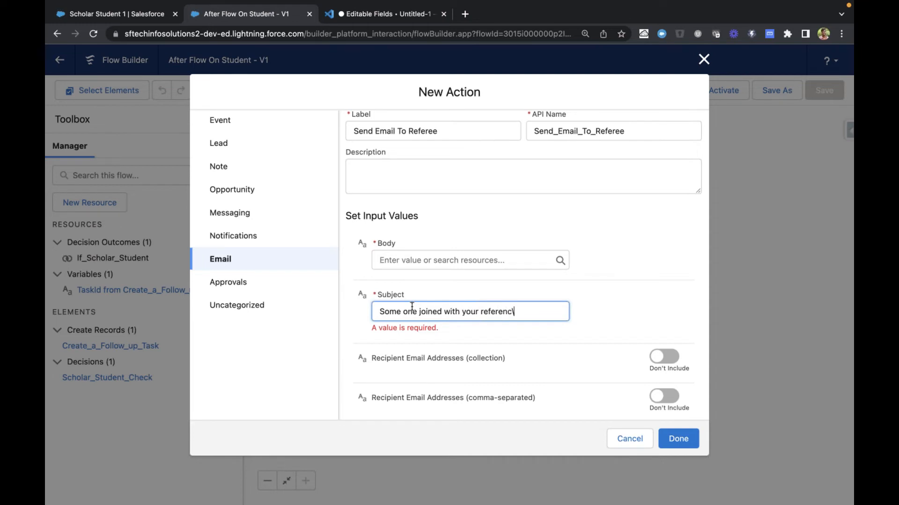
pyautogui.click(591, 296)
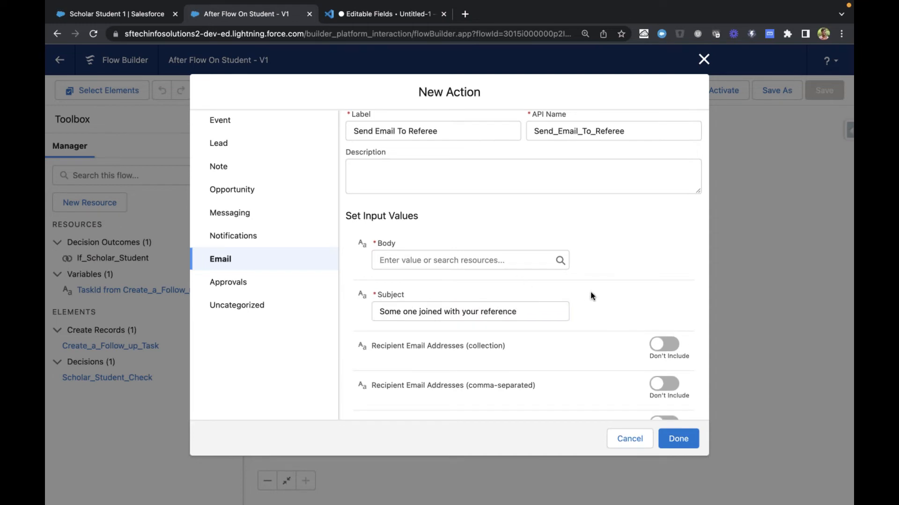
# Compare the fixed Subject text with the subject draft in the notes, and clear the action's Subject value
pyautogui.moveTo(379, 311); pyautogui.dragTo(564, 311)
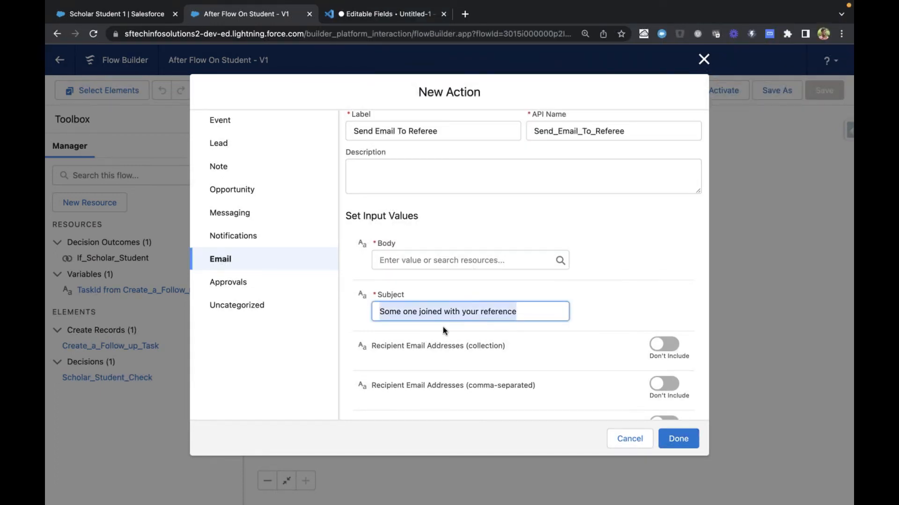
pyautogui.hotkey('ctrl', 'Tab')
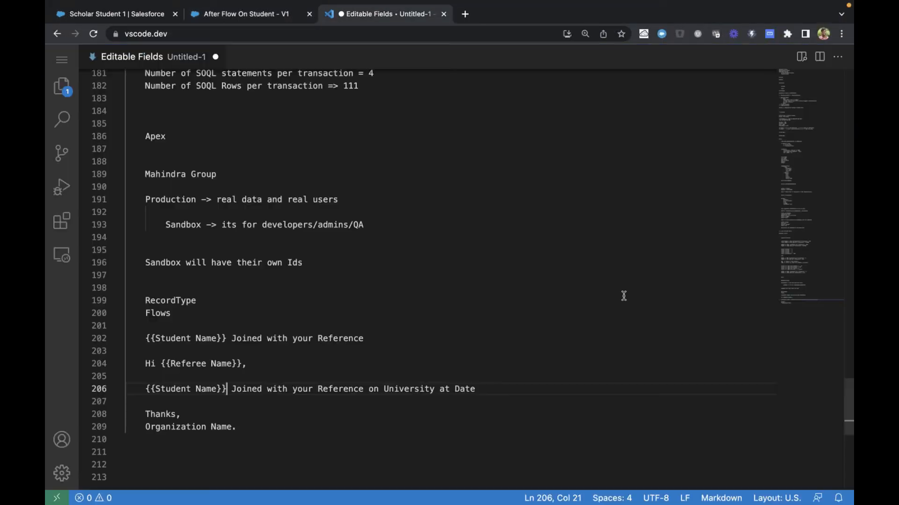
pyautogui.click(190, 340)
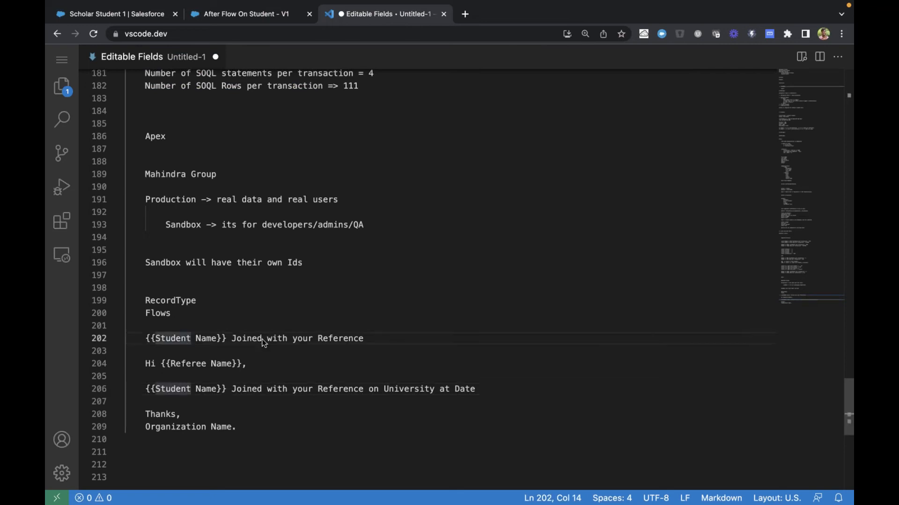
pyautogui.hotkey('ctrl', 'shift', 'Tab')
pyautogui.doubleClick(394, 311)
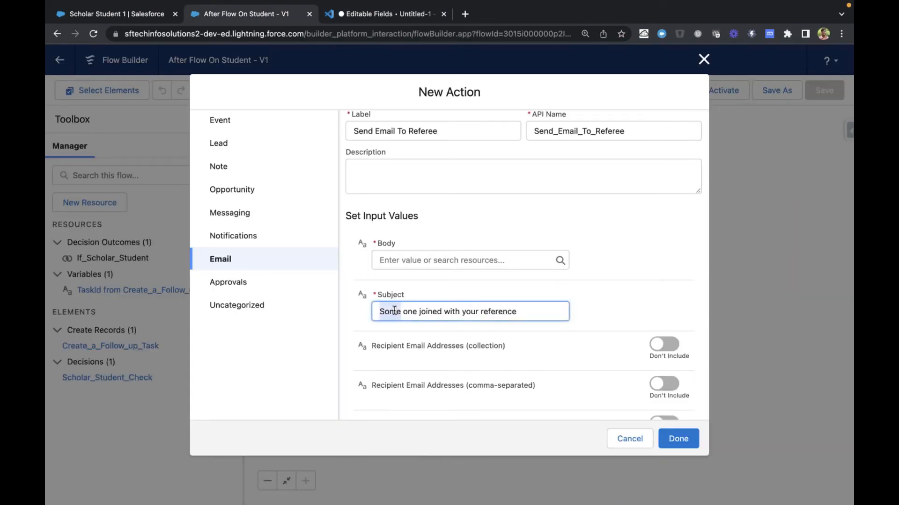
pyautogui.hotkey('ctrl', 'a')
pyautogui.press('BackSpace')
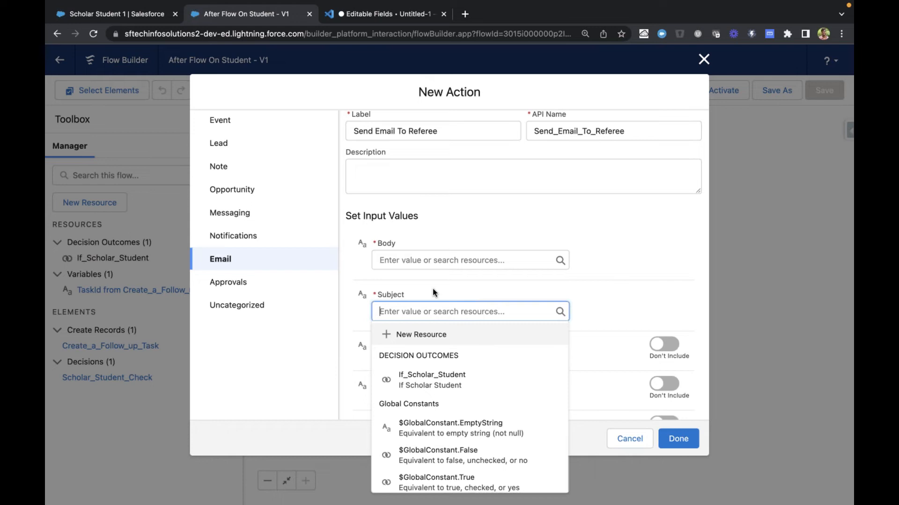
# Start a new Text Template resource for the Subject input, with the API name Subject
pyautogui.click(431, 334)
pyautogui.click(368, 228)
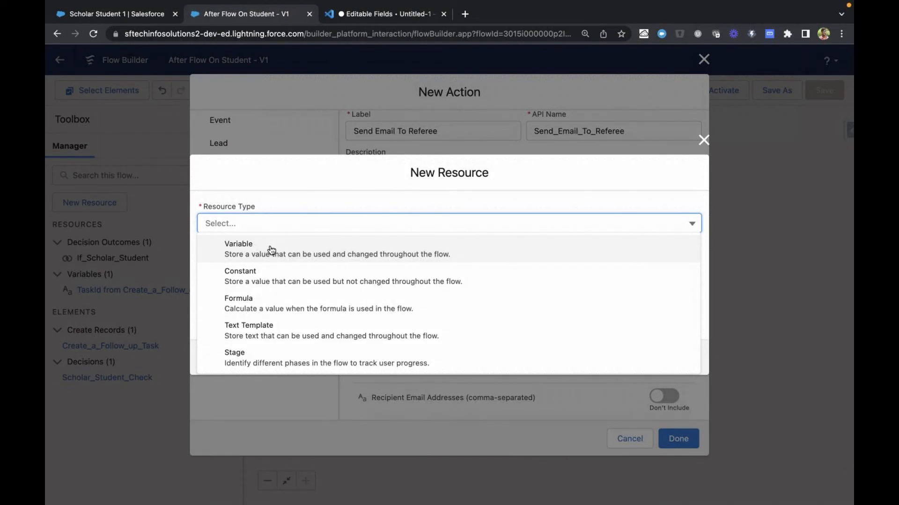
pyautogui.click(270, 330)
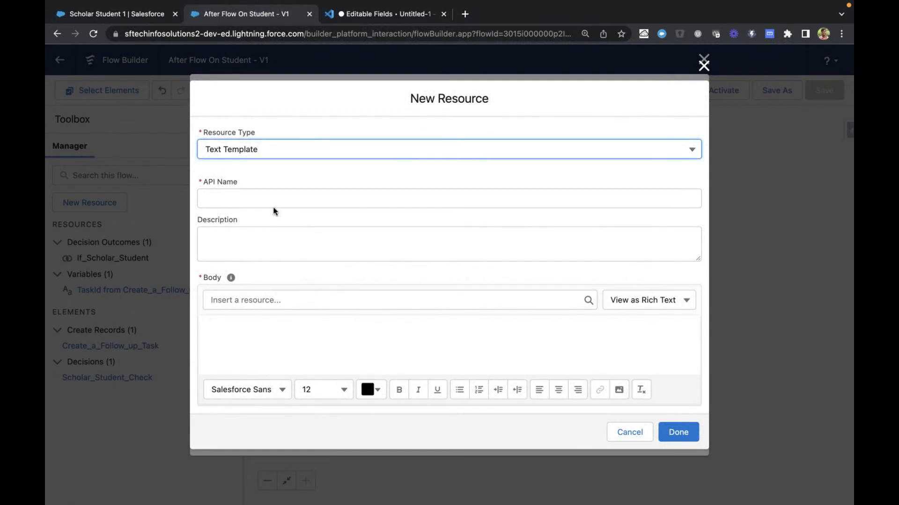
pyautogui.click(259, 190)
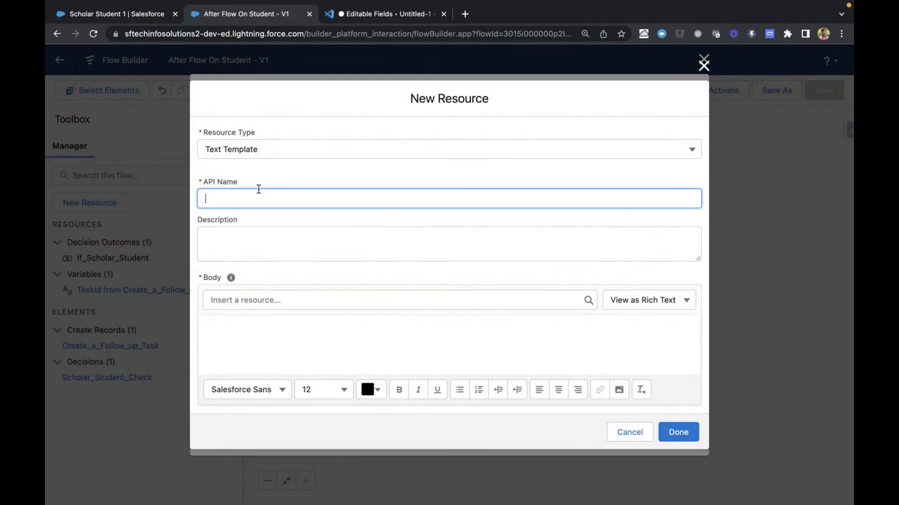
pyautogui.write('Subject')
pyautogui.click(285, 221)
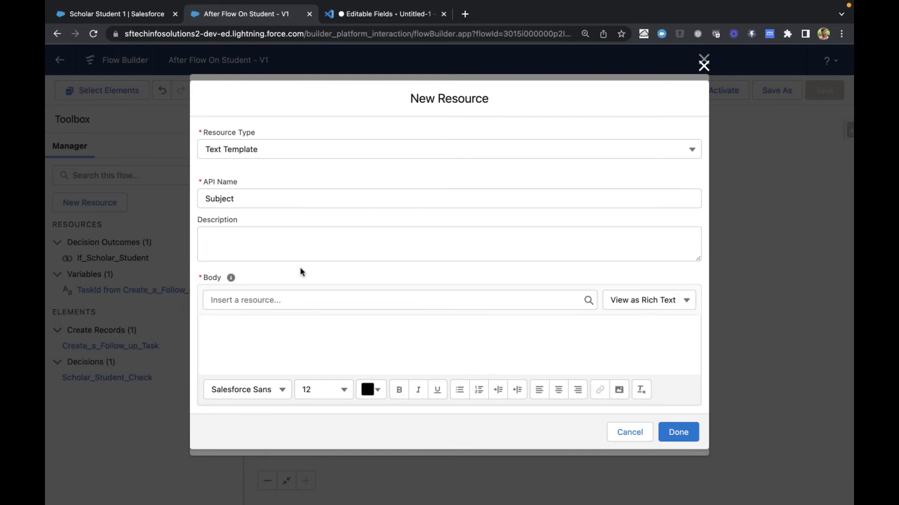
# Switch the Subject template's body to View as Plain Text and make it ready for entry
pyautogui.click(654, 304)
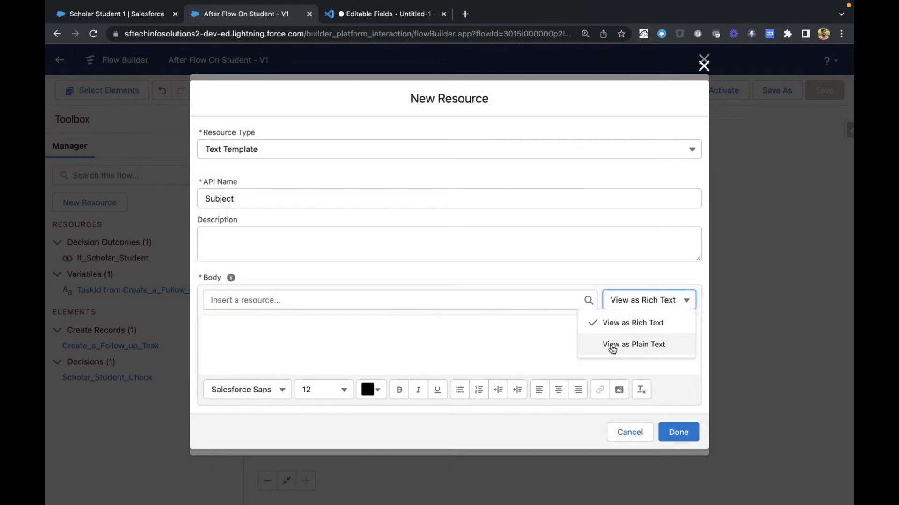
pyautogui.click(636, 302)
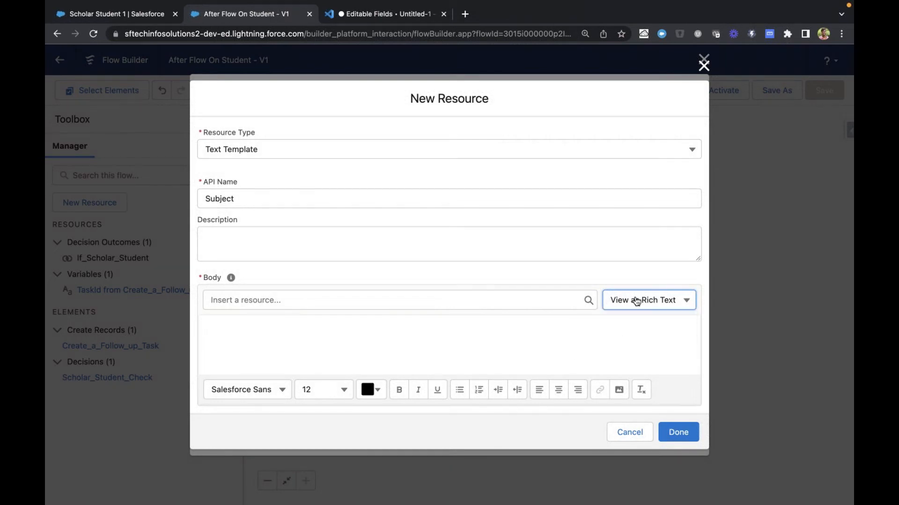
pyautogui.click(637, 302)
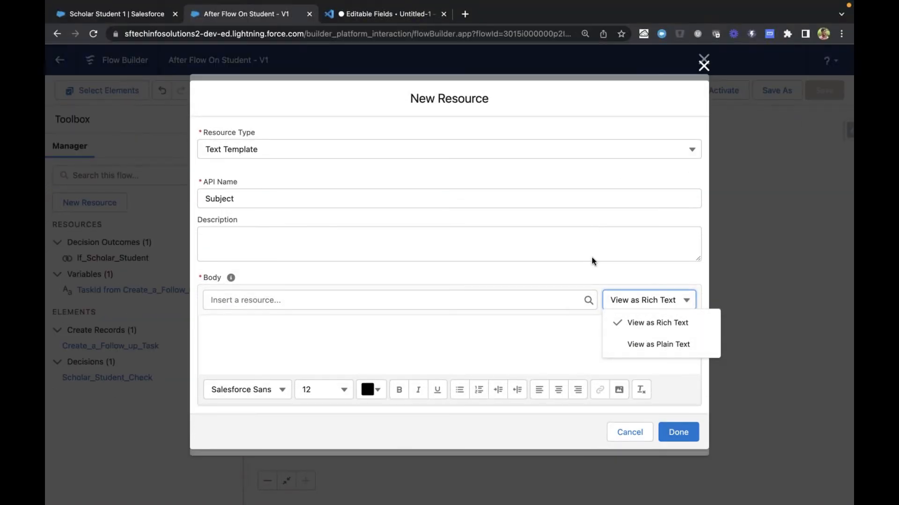
pyautogui.click(646, 344)
pyautogui.click(505, 357)
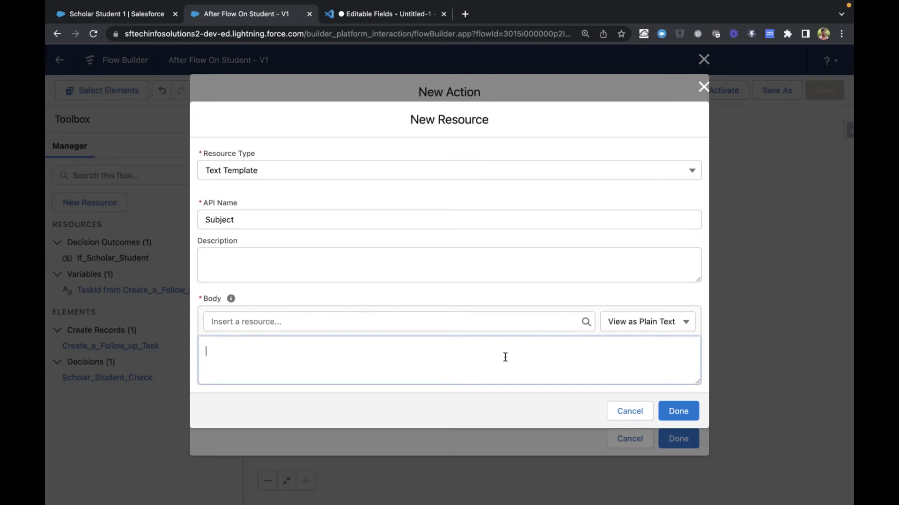
# Copy the line "{{Student Name}} Joined with your Reference" from the notes into the Subject template's body
pyautogui.hotkey('ctrl', 'Tab')
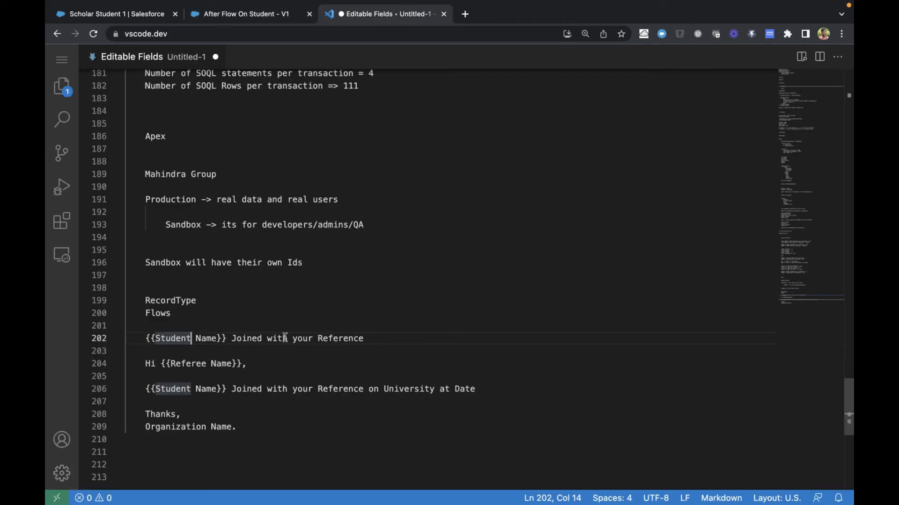
pyautogui.click(390, 340)
pyautogui.press('super+shift+Left')
pyautogui.press('super+c')
pyautogui.hotkey('ctrl', 'shift', 'Tab')
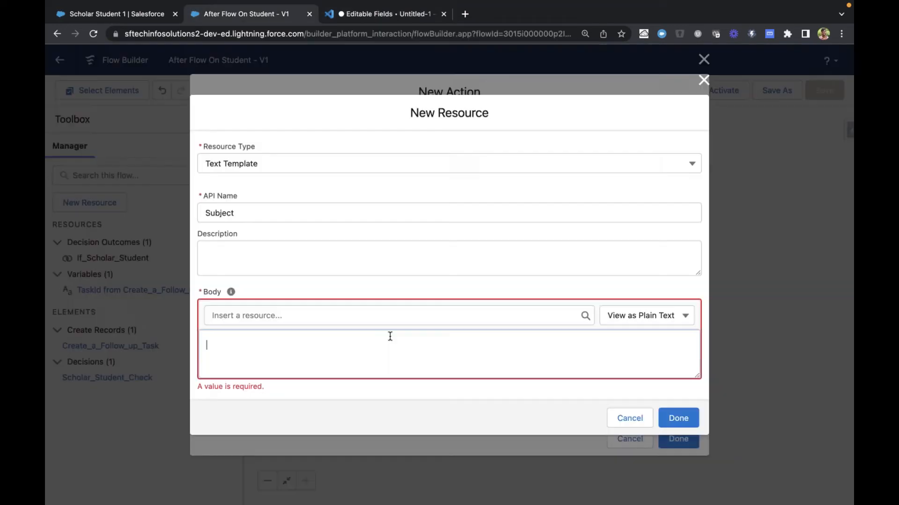
pyautogui.press('super+v')
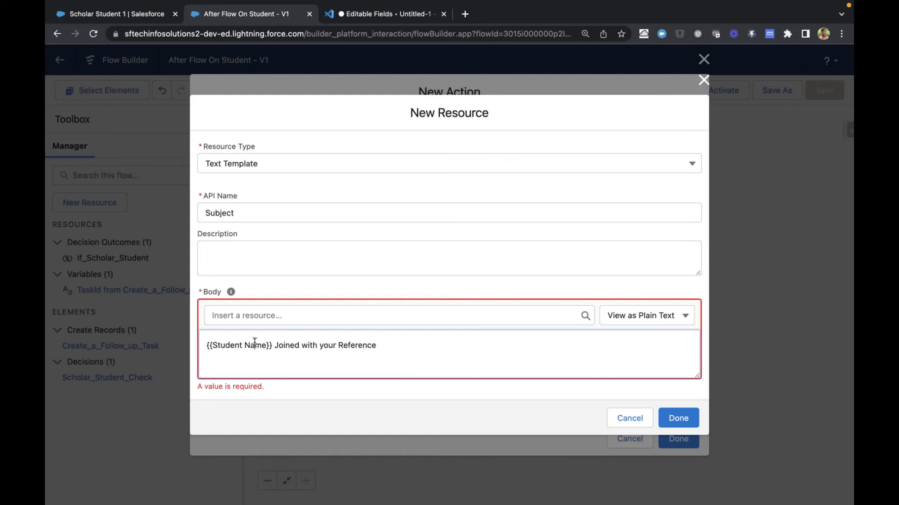
# Try to insert {!$Record.Name} into the Subject template's body, and remove the misplaced merge field from inside the placeholder
pyautogui.click(257, 316)
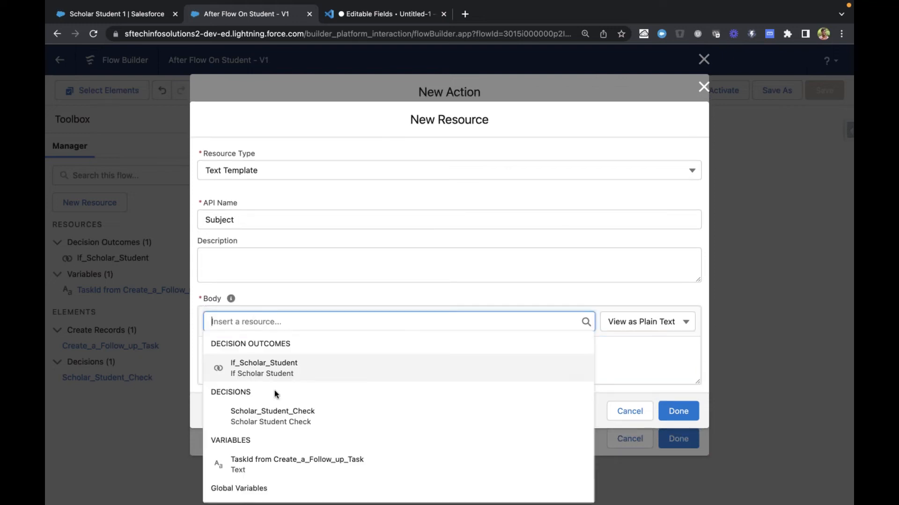
pyautogui.scroll(-5, 276, 395)
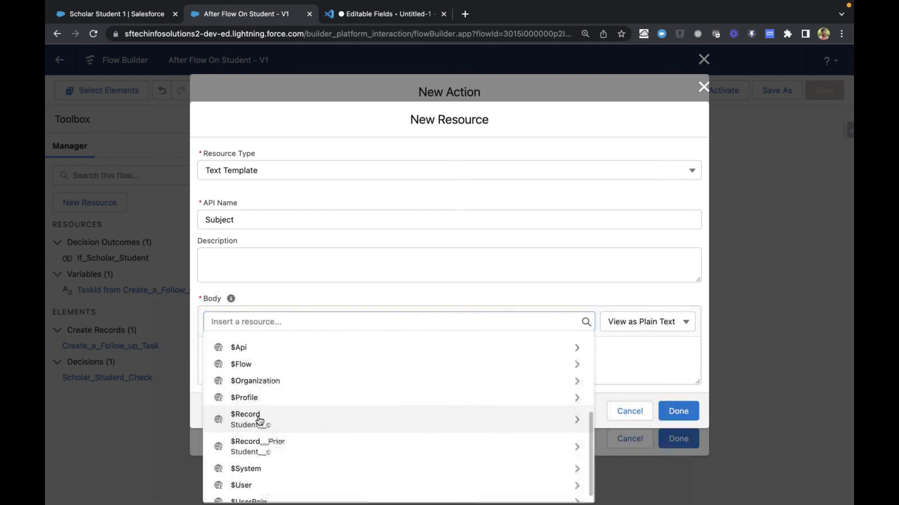
pyautogui.click(260, 420)
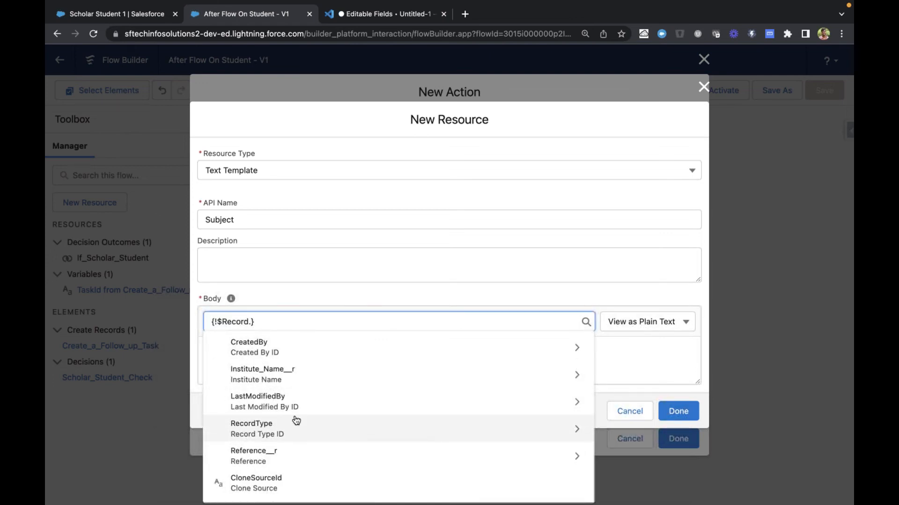
pyautogui.write('Nam')
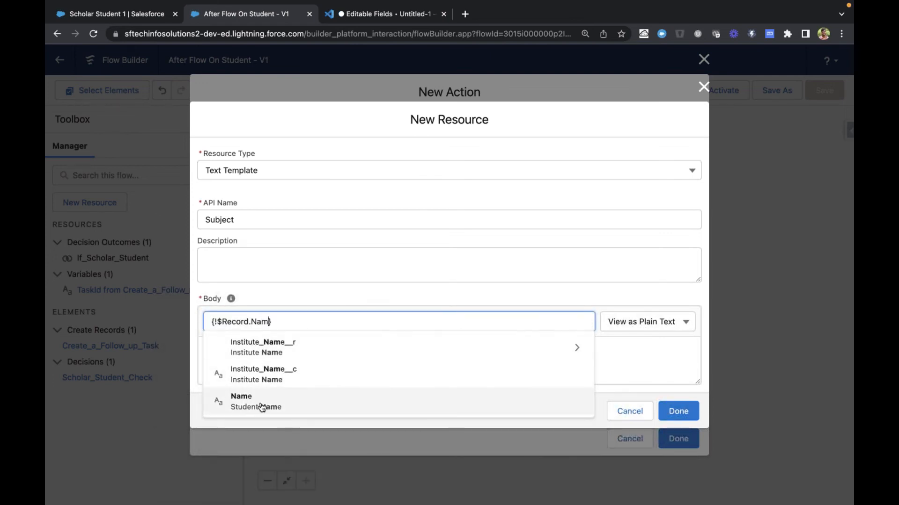
pyautogui.click(263, 410)
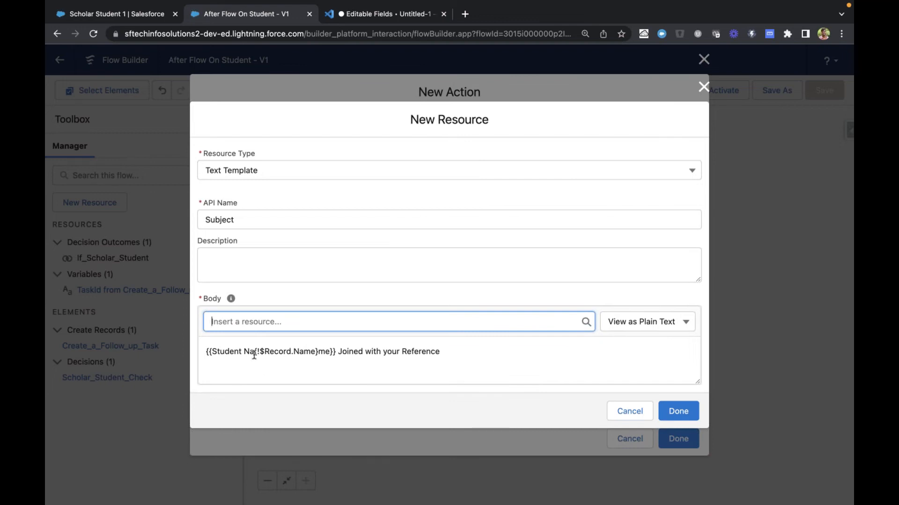
pyautogui.moveTo(254, 352); pyautogui.dragTo(319, 354)
pyautogui.click(319, 355)
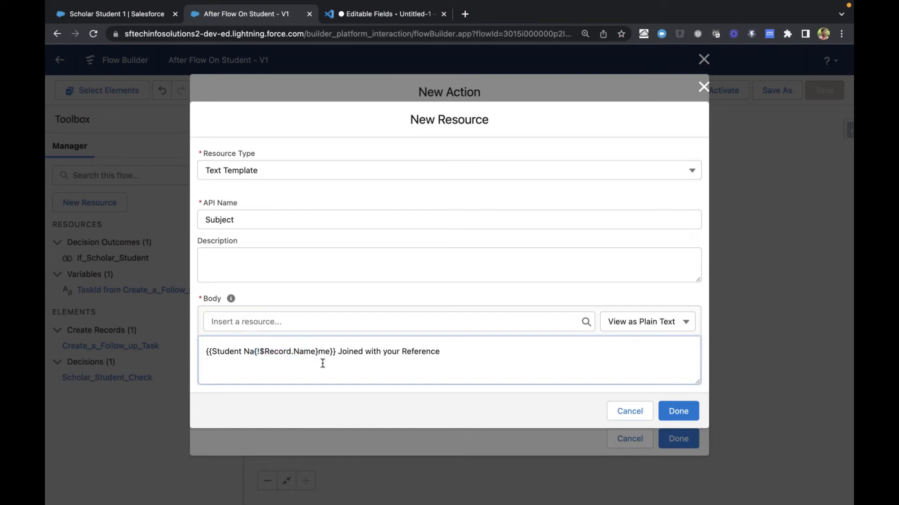
pyautogui.moveTo(286, 358); pyautogui.dragTo(255, 353)
pyautogui.press('BackSpace')
pyautogui.click(338, 352)
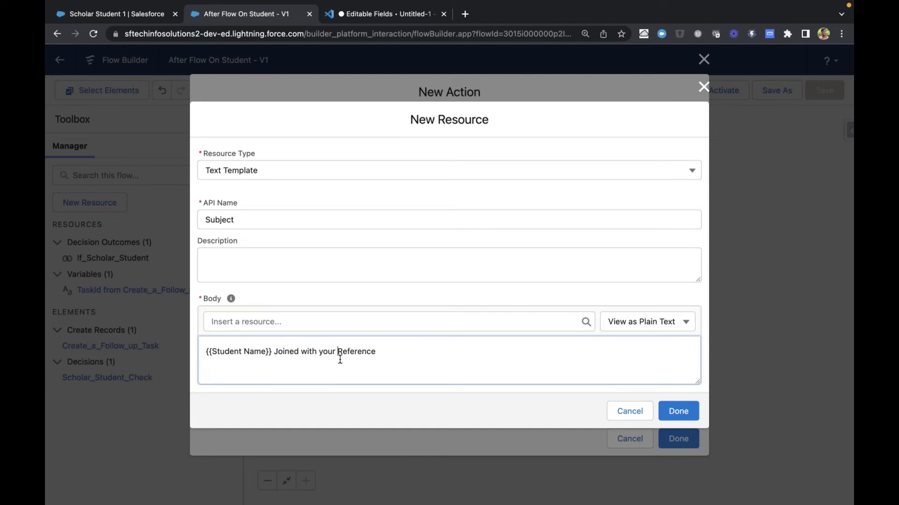
# Replace the {{Student Name}} placeholder in the body with {!$Record.Name} and finish the Subject template
pyautogui.click(261, 323)
pyautogui.click(305, 293)
pyautogui.moveTo(206, 351); pyautogui.dragTo(273, 354)
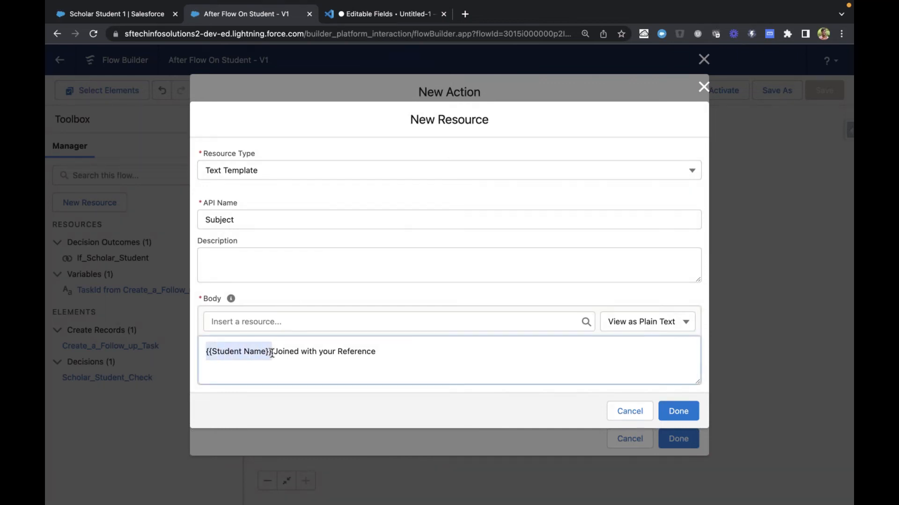
pyautogui.press('BackSpace')
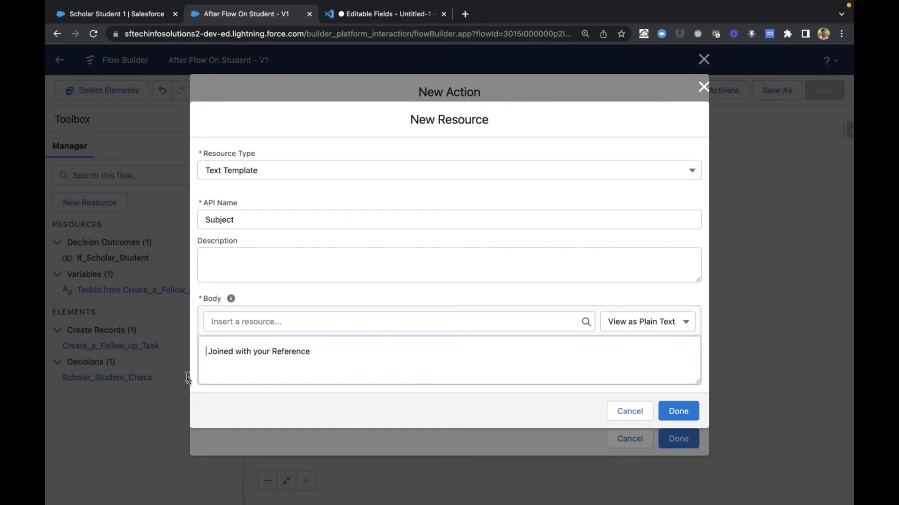
pyautogui.click(256, 327)
pyautogui.scroll(-5, 256, 331)
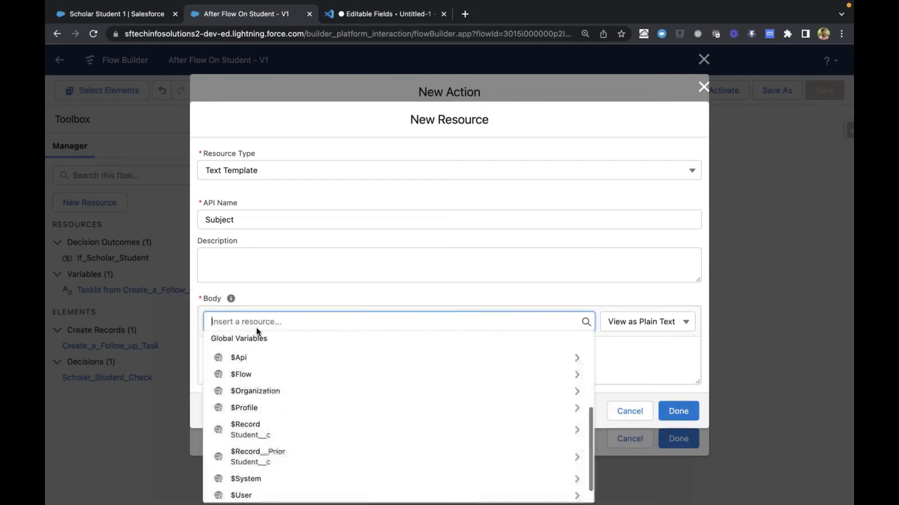
pyautogui.click(271, 428)
pyautogui.write('Nam}')
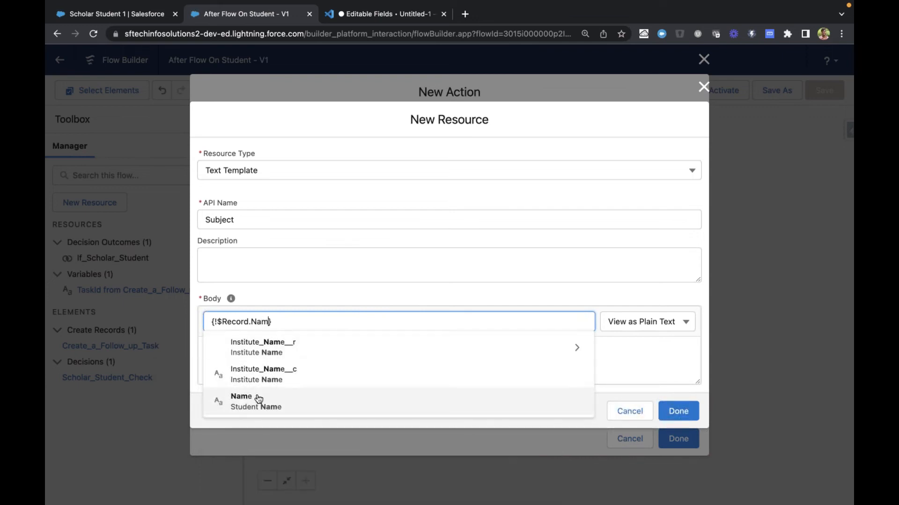
pyautogui.click(254, 401)
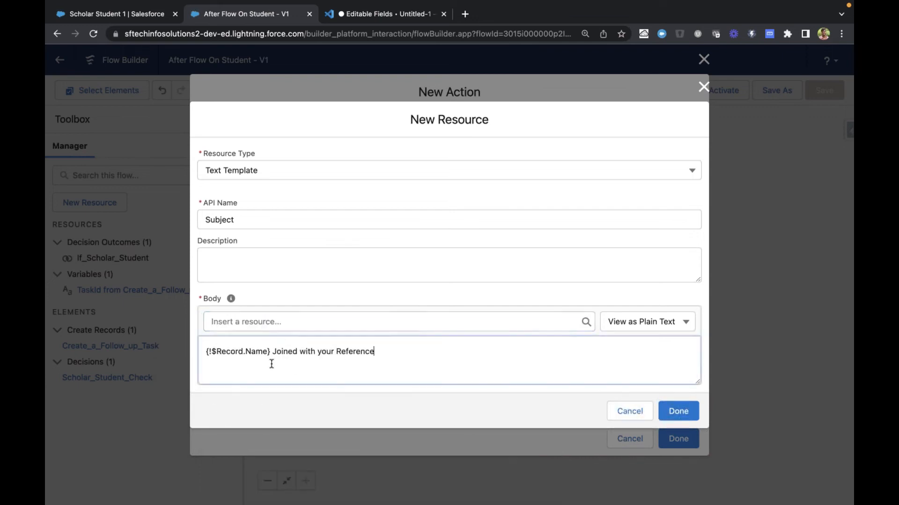
pyautogui.moveTo(206, 352); pyautogui.dragTo(268, 354)
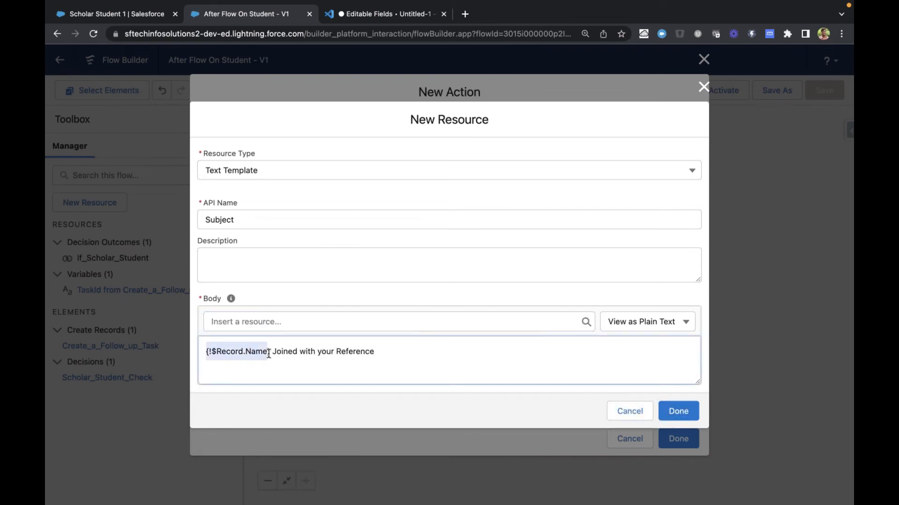
pyautogui.click(268, 355)
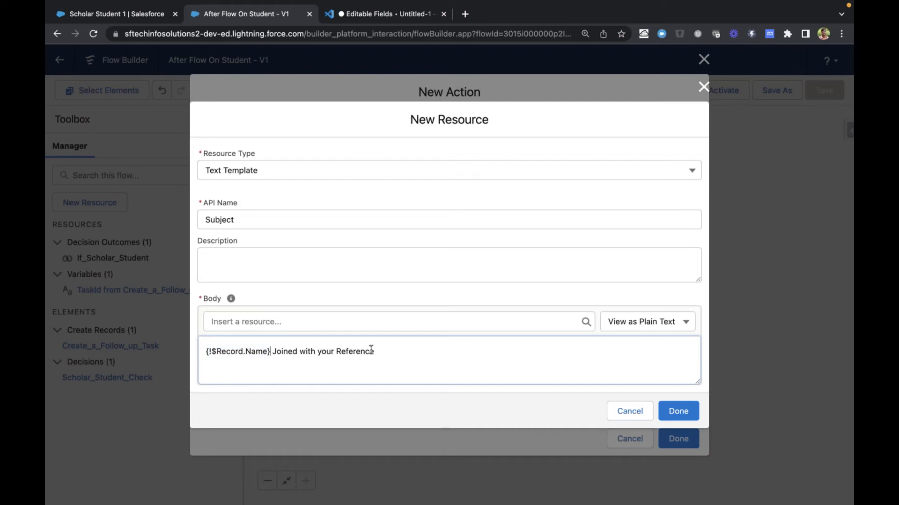
pyautogui.click(676, 418)
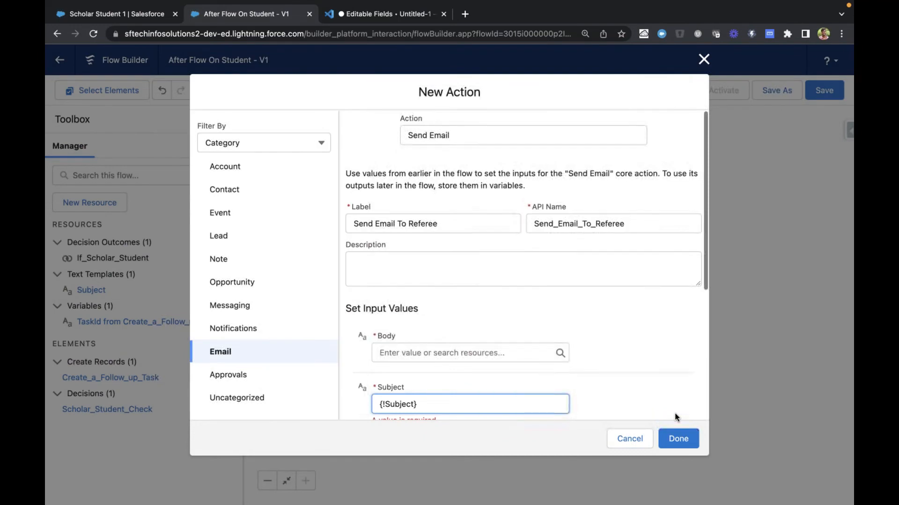
# Copy the email body draft in the notes, from "Hi {{Referee Name}}," to "Organization Name.", and return to the flow
pyautogui.scroll(-3, 636, 345)
pyautogui.click(454, 281)
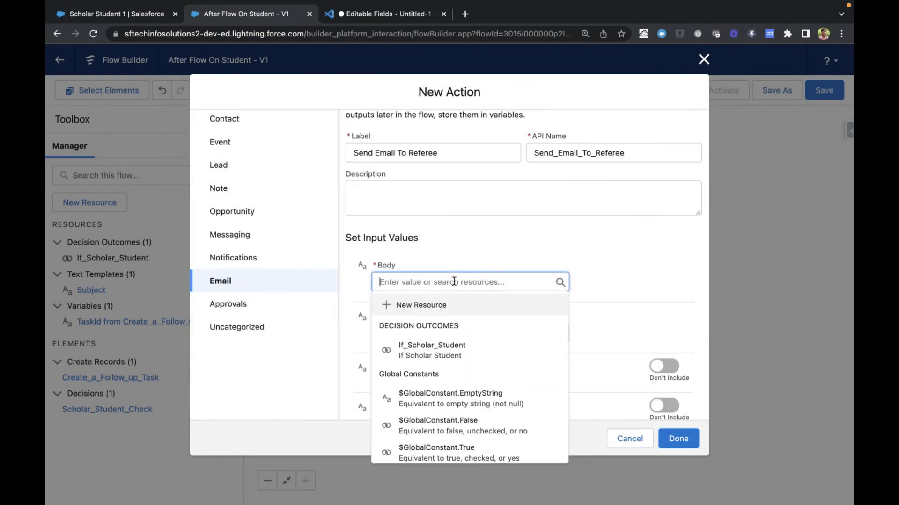
pyautogui.hotkey('ctrl', 'Tab')
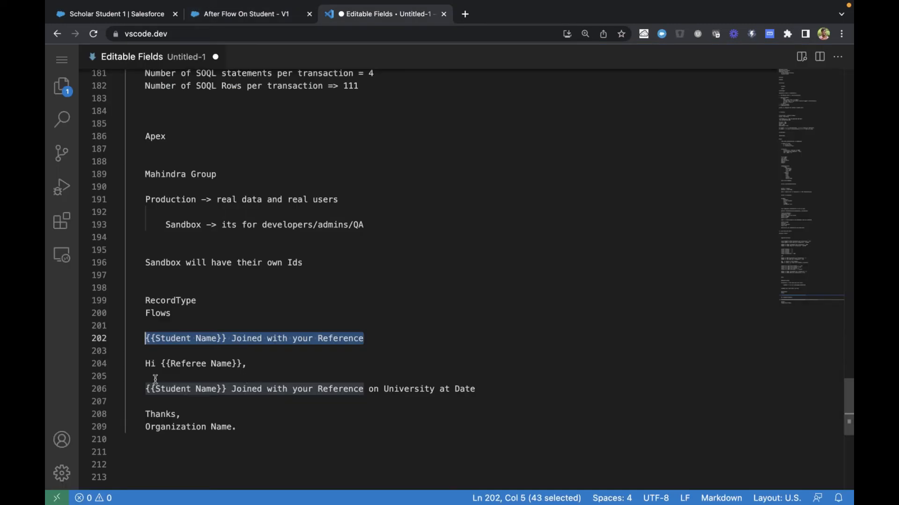
pyautogui.click(147, 365)
pyautogui.moveTo(153, 368); pyautogui.dragTo(251, 423)
pyautogui.press('super+c')
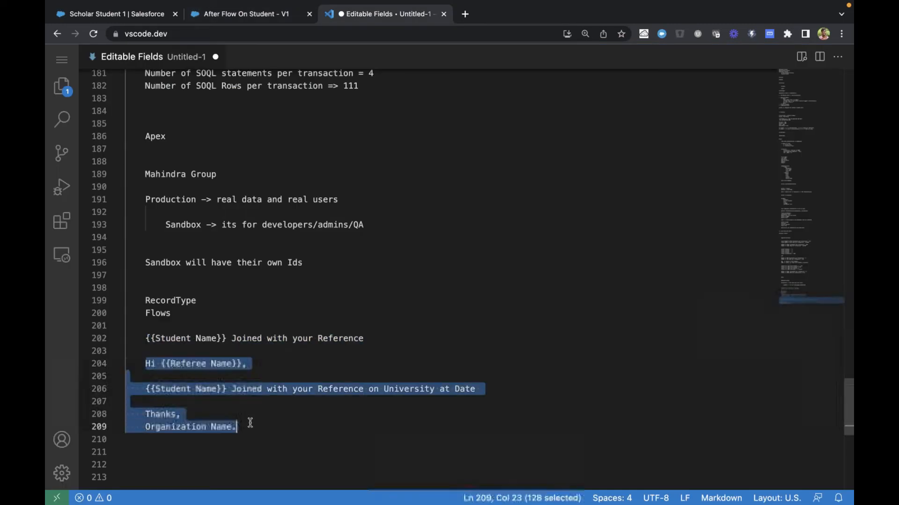
pyautogui.hotkey('ctrl', 'shift', 'Tab')
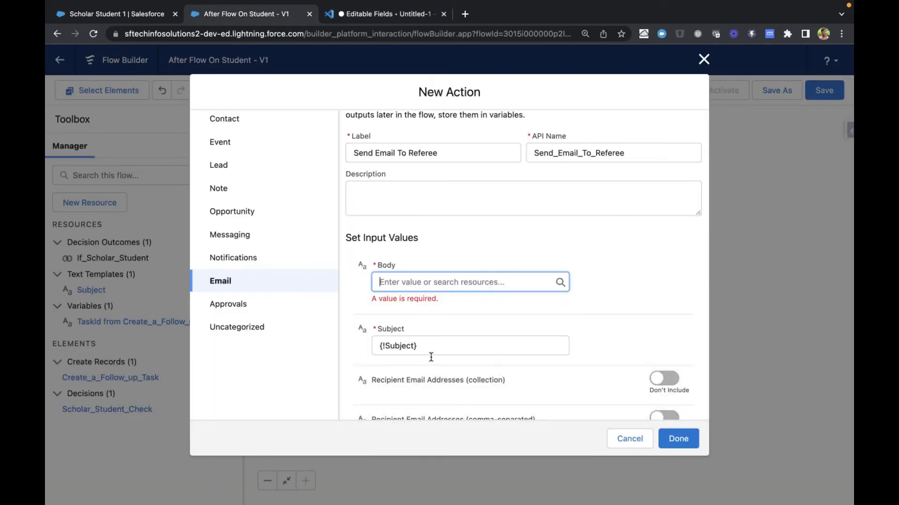
# Start a new Text Template resource for the action's Body input, with the API name EmailBody
pyautogui.click(423, 281)
pyautogui.click(423, 302)
pyautogui.click(383, 227)
pyautogui.click(393, 323)
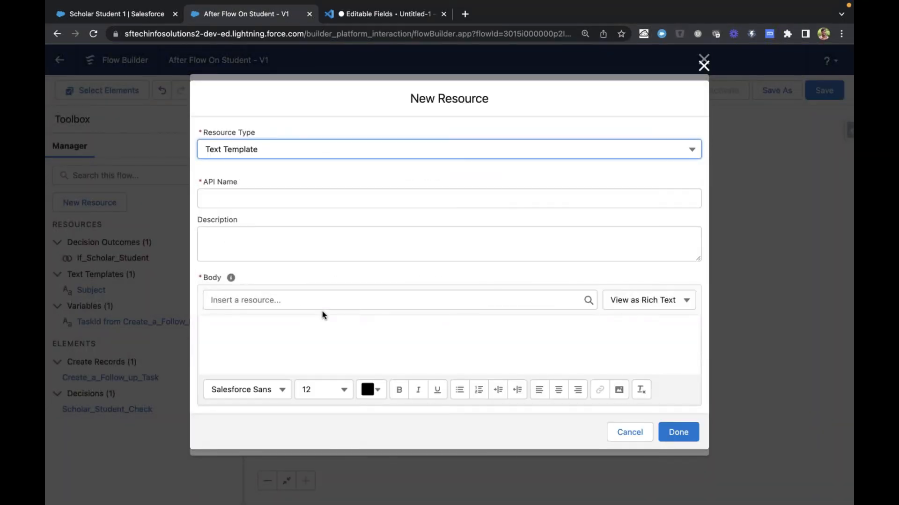
pyautogui.click(320, 202)
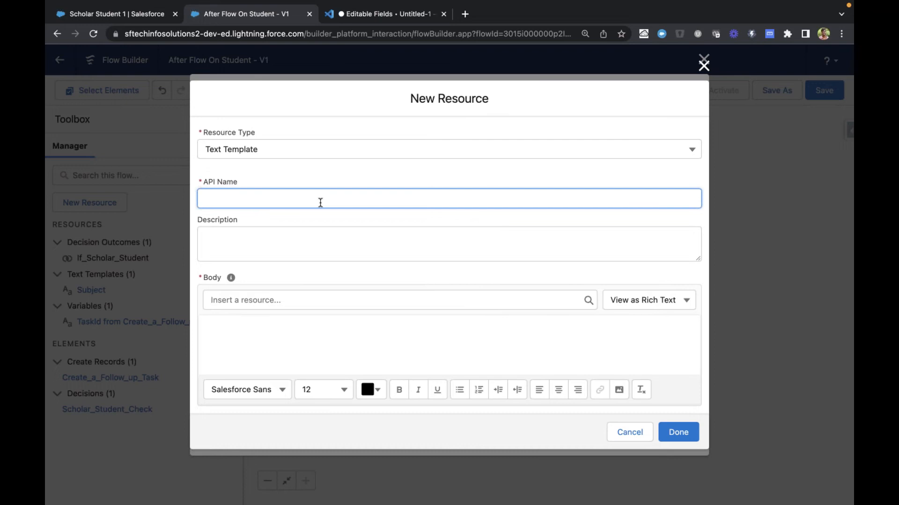
pyautogui.write('EmailBody')
pyautogui.press('Tab')
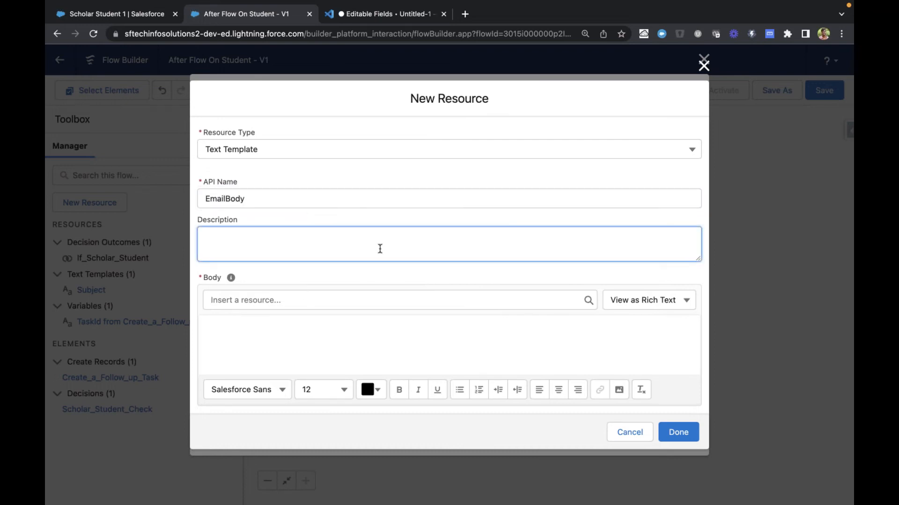
# Paste the copied email draft into the EmailBody template's rich text body
pyautogui.hotkey('ctrl', 'Tab')
pyautogui.hotkey('ctrl', 'shift', 'Tab')
pyautogui.click(376, 331)
pyautogui.press('super+v')
pyautogui.scroll(-1, 375, 329)
# Remove the indentation of the "Thanks," and "Organization Name." lines and add an extra blank line above the sign-off
pyautogui.moveTo(216, 328); pyautogui.dragTo(316, 360)
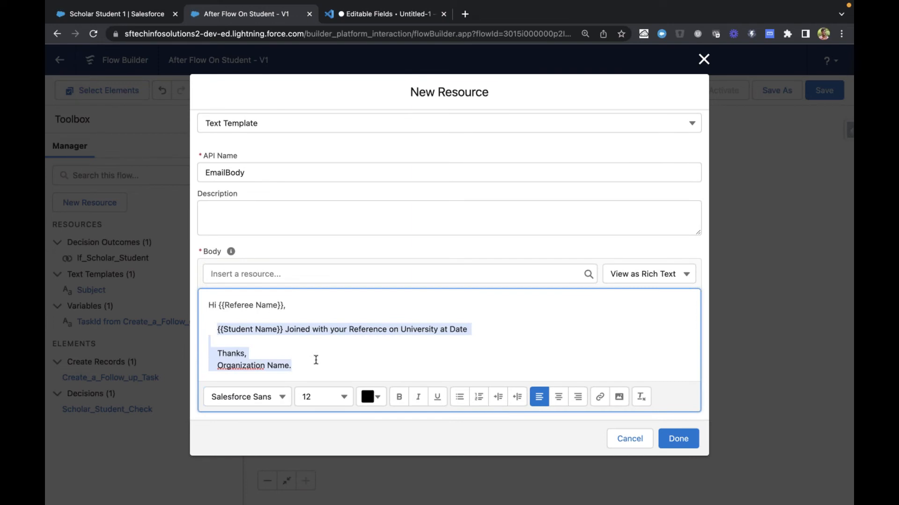
pyautogui.click(346, 356)
pyautogui.click(219, 329)
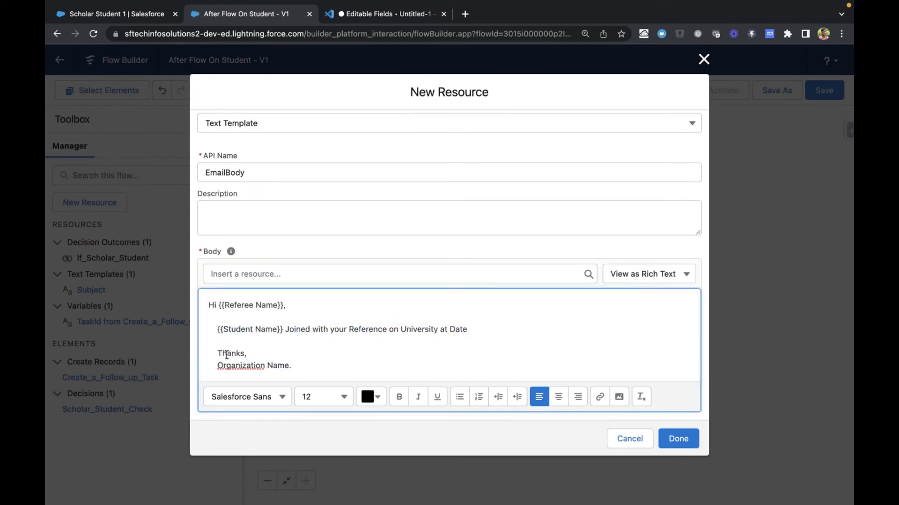
pyautogui.click(218, 352)
pyautogui.press('BackSpace')
pyautogui.press('BackSpace')
pyautogui.press('BackSpace')
pyautogui.press('Return')
pyautogui.press('Return')
pyautogui.click(218, 378)
pyautogui.press('BackSpace')
# Insert the referee's full name field, {!$Record.Reference__r.Name}, in the greeting just before the {{Referee Name}} placeholder
pyautogui.click(217, 305)
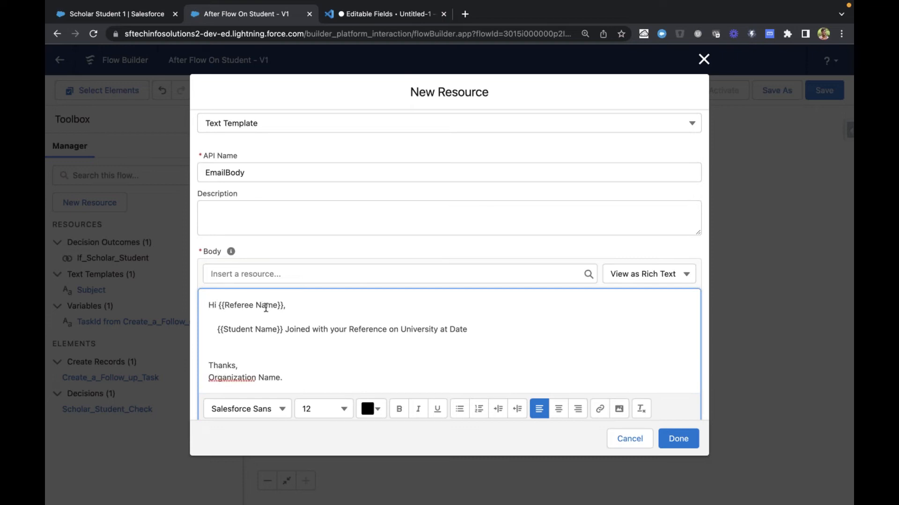
pyautogui.click(274, 276)
pyautogui.scroll(-1, 275, 373)
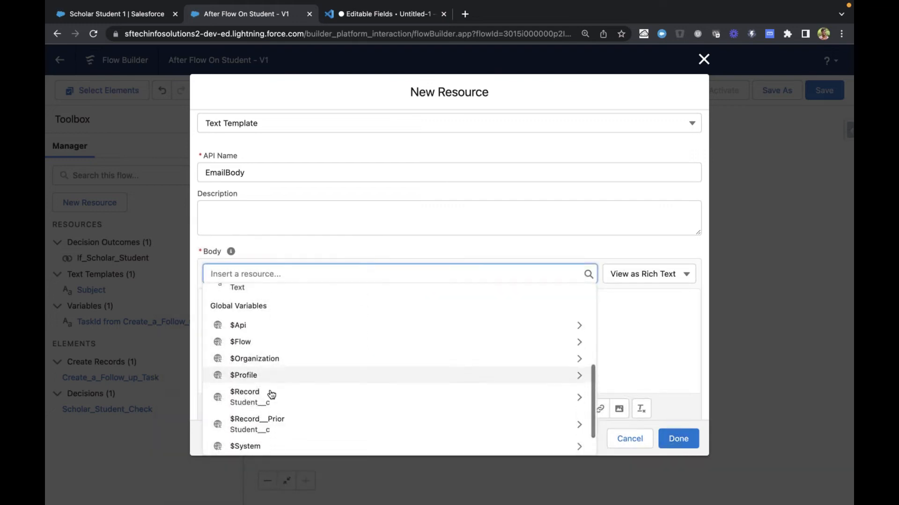
pyautogui.click(269, 399)
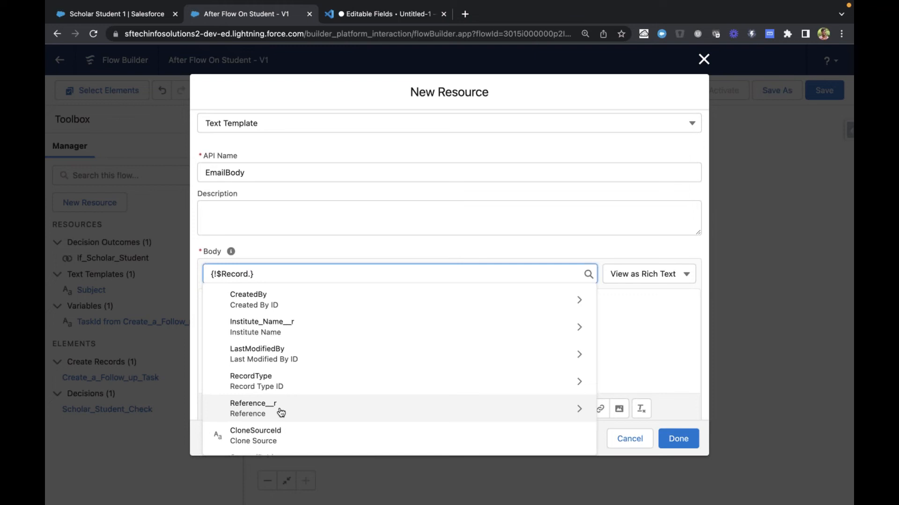
pyautogui.scroll(-1, 280, 412)
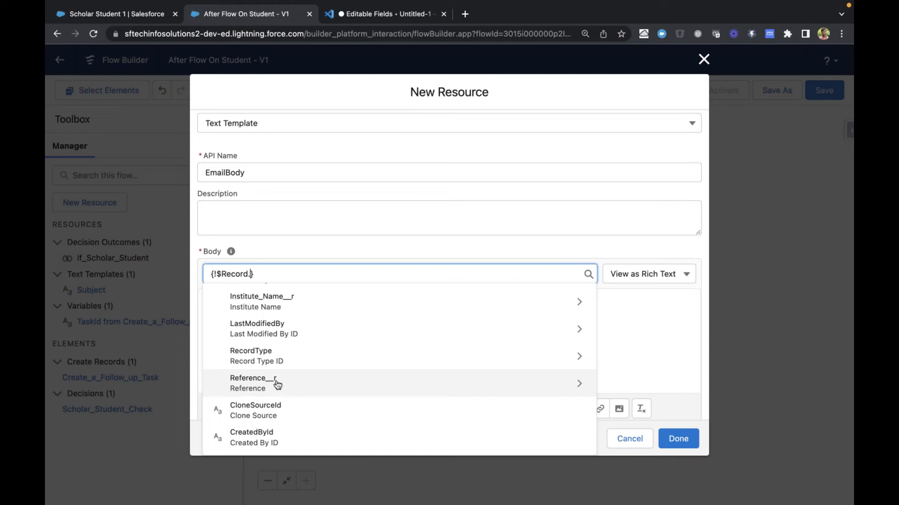
pyautogui.scroll(-3, 292, 378)
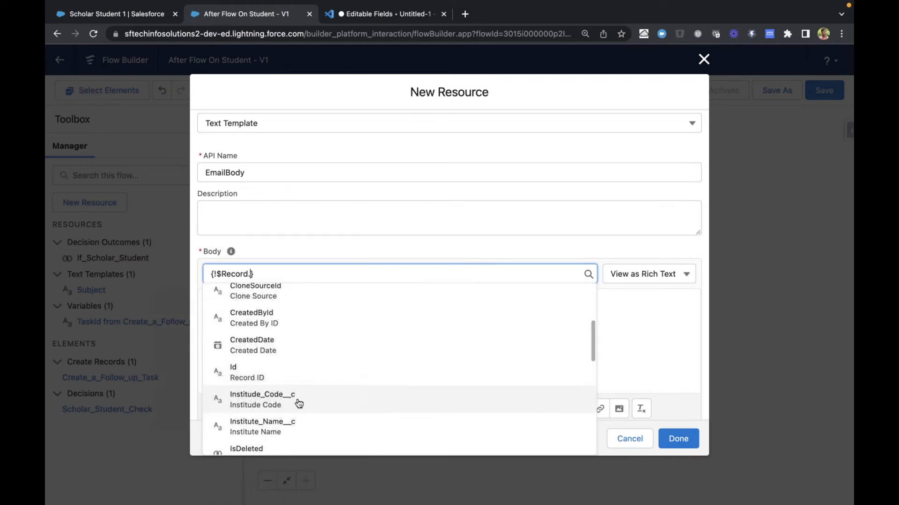
pyautogui.scroll(4, 276, 395)
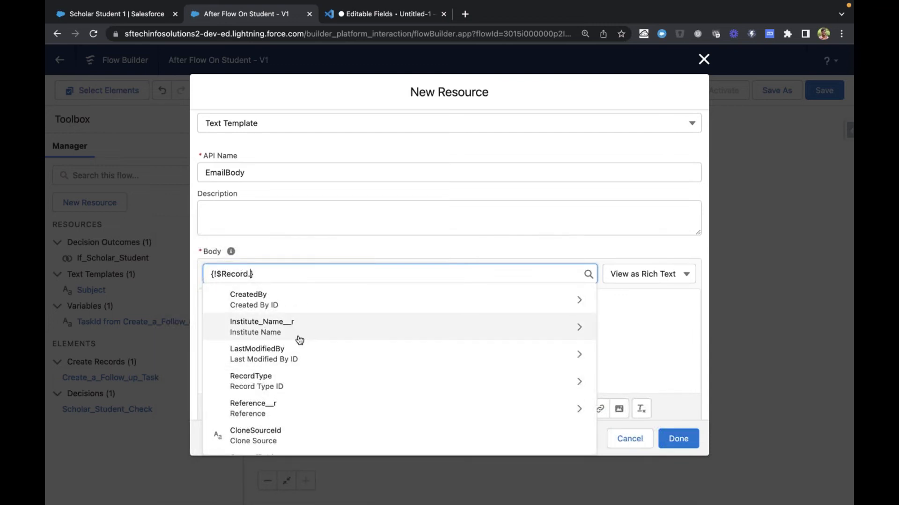
pyautogui.click(255, 410)
pyautogui.write('Name')
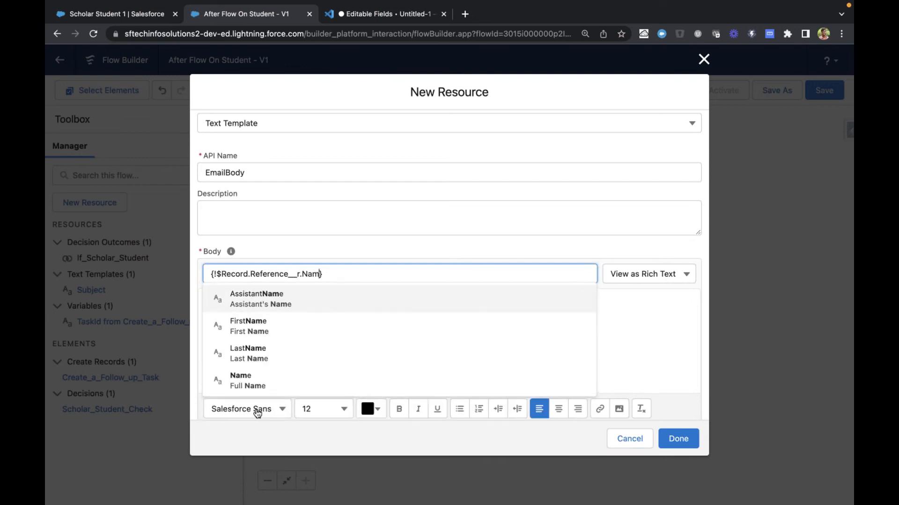
pyautogui.click(251, 383)
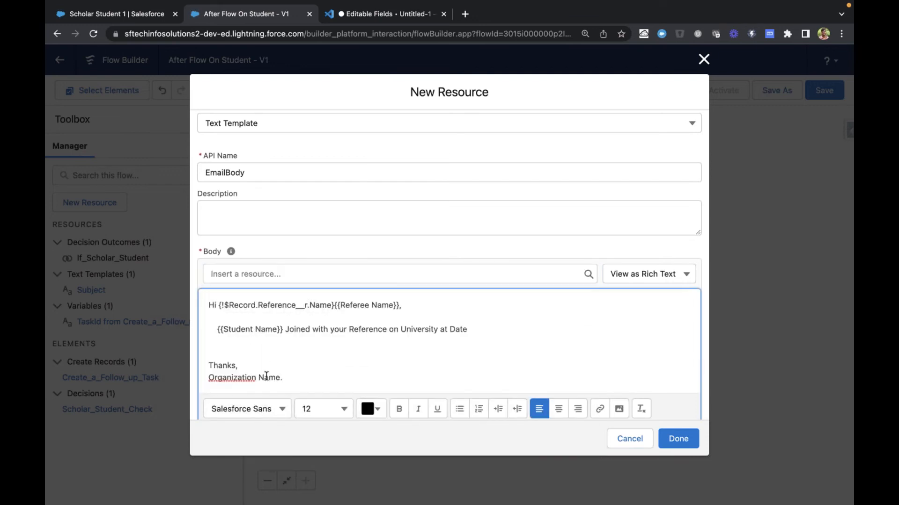
# Delete the {{Referee Name}} placeholder from the greeting in the EmailBody template
pyautogui.keyDown('shift'); pyautogui.click(399, 306); pyautogui.keyUp('shift')
pyautogui.press('BackSpace')
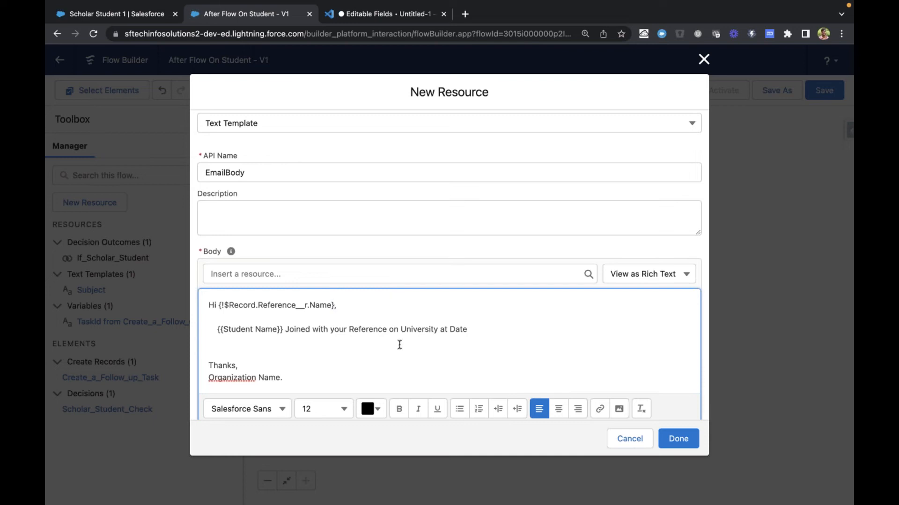
# Examine the Reference lookup field on the Scholar Student 1 record, comparing it with the reference used in the greeting
pyautogui.doubleClick(282, 305)
pyautogui.click(84, 13)
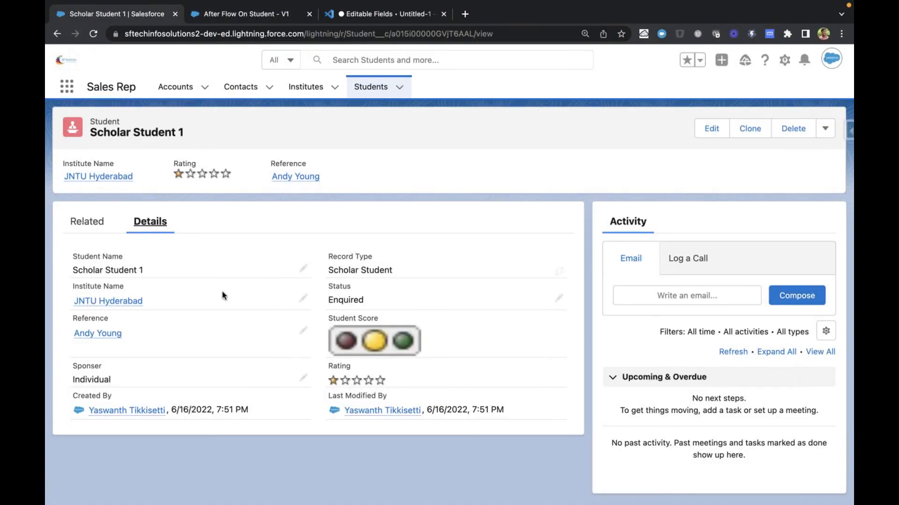
pyautogui.moveTo(61, 333); pyautogui.dragTo(121, 321)
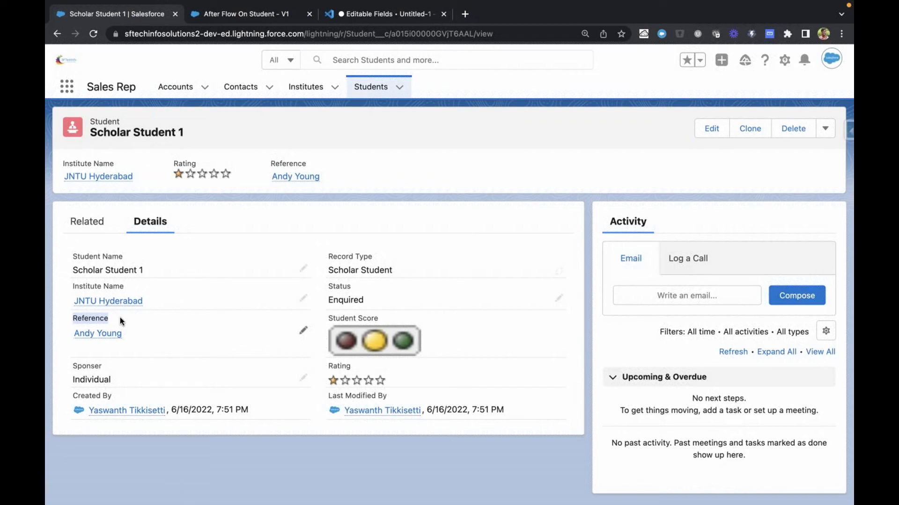
pyautogui.click(131, 333)
pyautogui.hotkey('ctrl', 'Tab')
# Try using the Reference lookup's own field, {!$Record.Reference__c}, in place of Reference__r inside the greeting's merge field
pyautogui.click(248, 274)
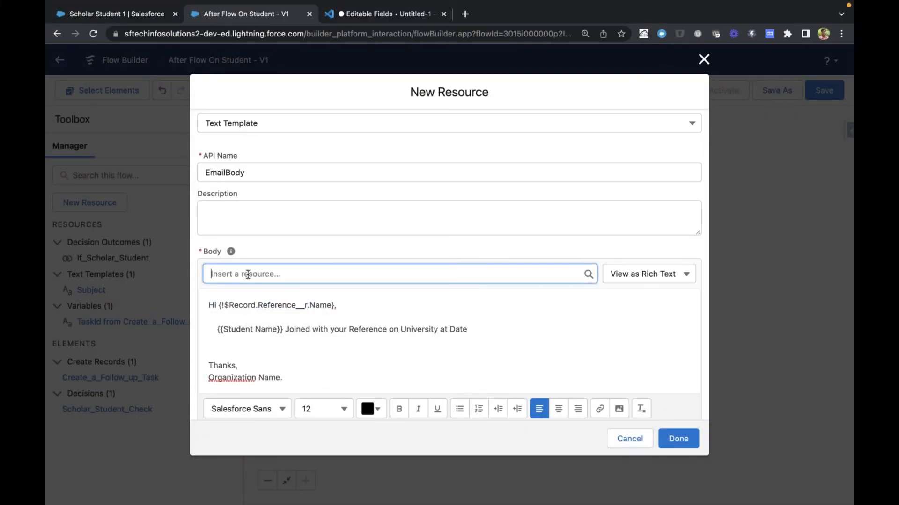
pyautogui.scroll(-6, 248, 283)
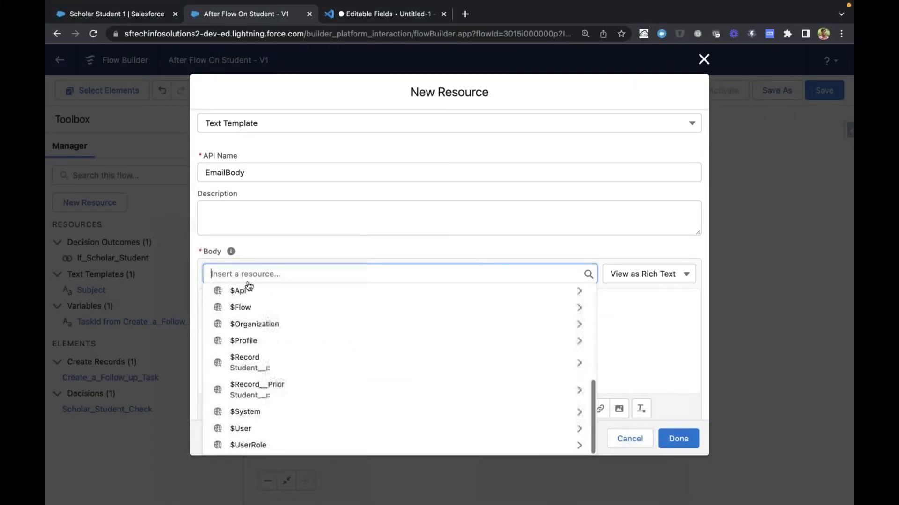
pyautogui.click(260, 363)
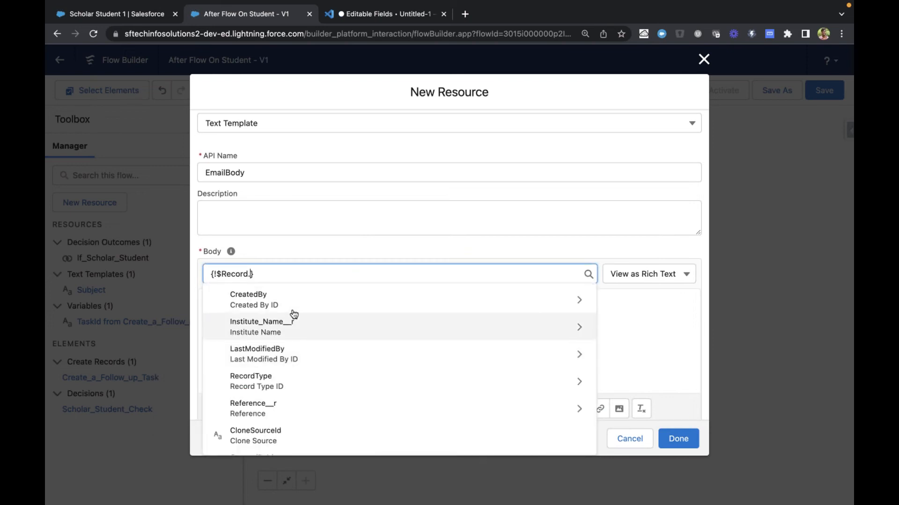
pyautogui.write('refe')
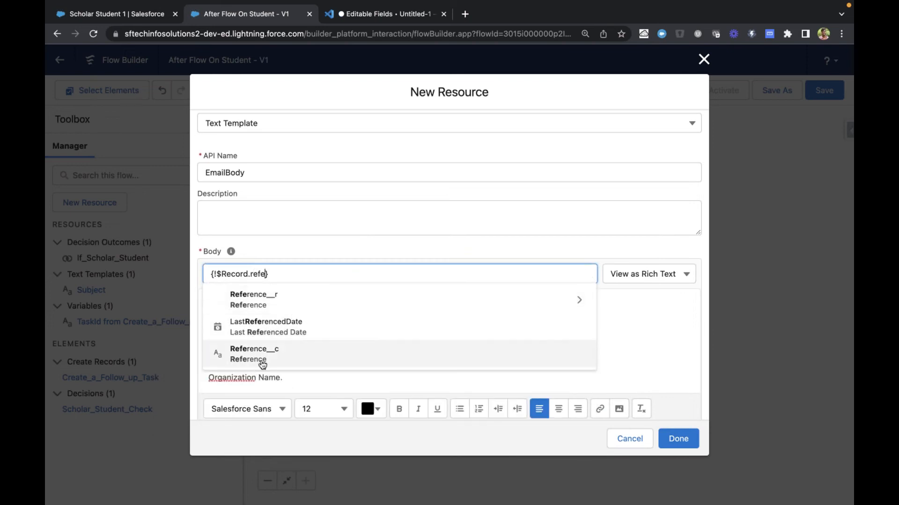
pyautogui.click(263, 360)
pyautogui.click(259, 306)
pyautogui.press('BackSpace')
pyautogui.moveTo(259, 306); pyautogui.dragTo(352, 306)
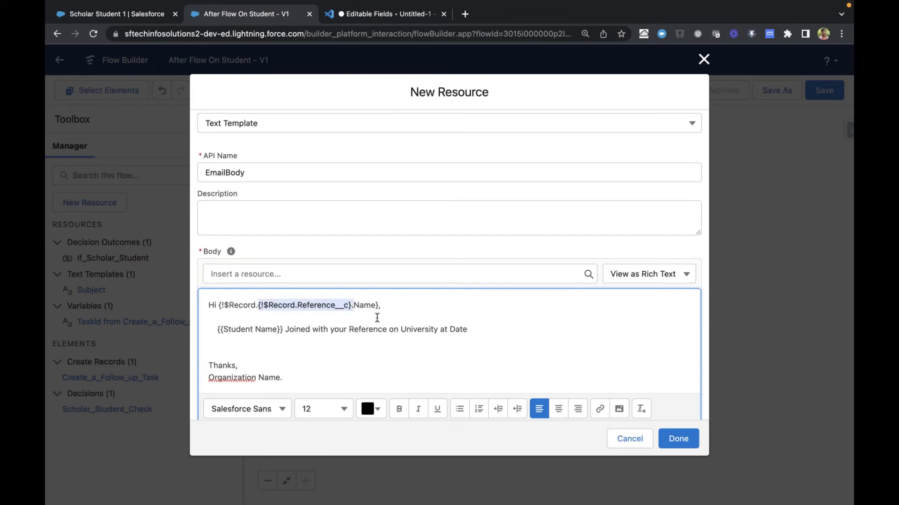
# Check the {{Referee Name}} placeholder in the original email draft in the VS Code notes
pyautogui.hotkey('ctrl', 'Tab')
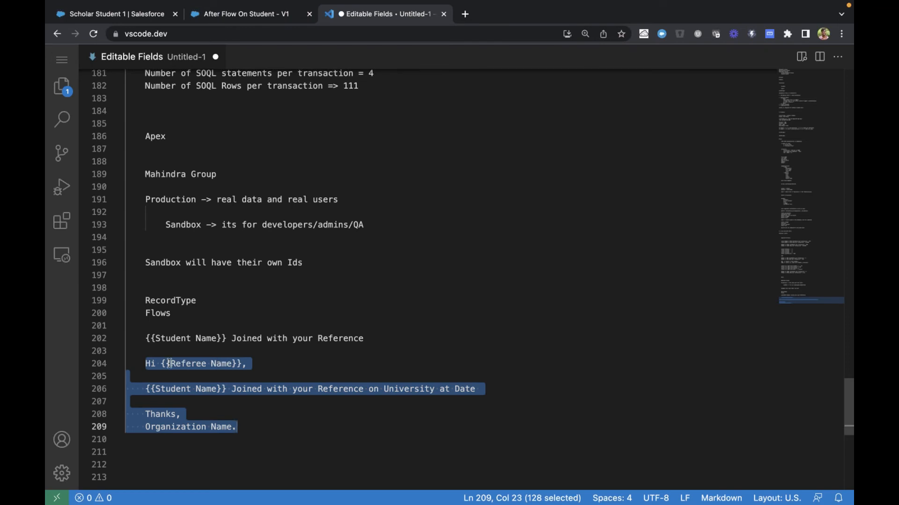
pyautogui.click(194, 365)
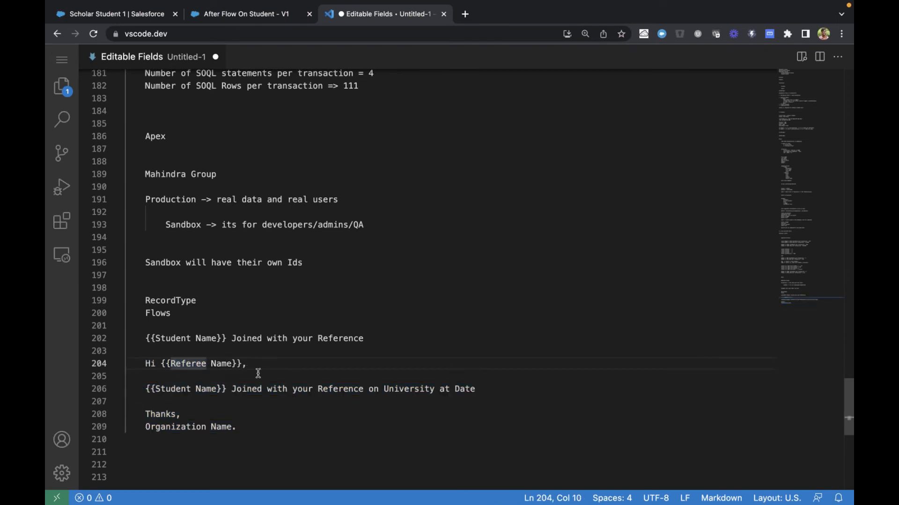
pyautogui.hotkey('ctrl', 'shift', 'Tab')
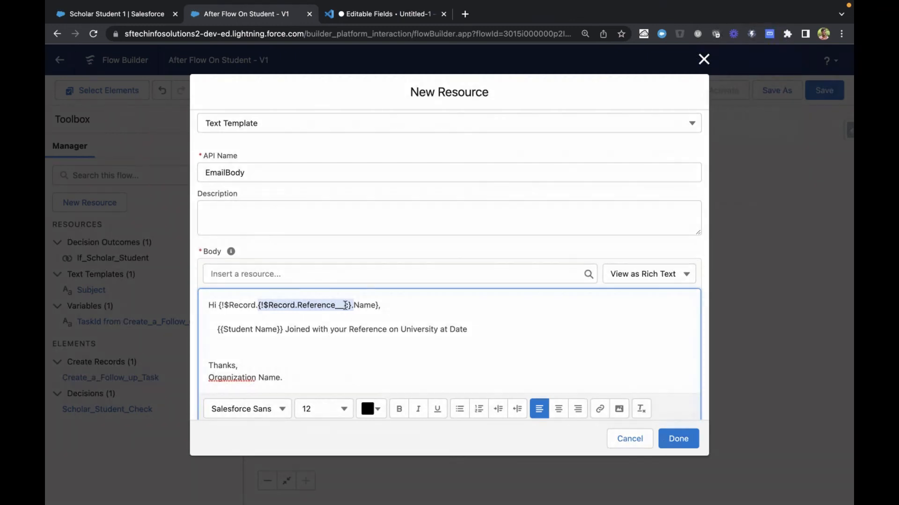
# Delete the nested Reference__c merge field and the rest of the broken merge field after "Hi" in the greeting
pyautogui.click(316, 305)
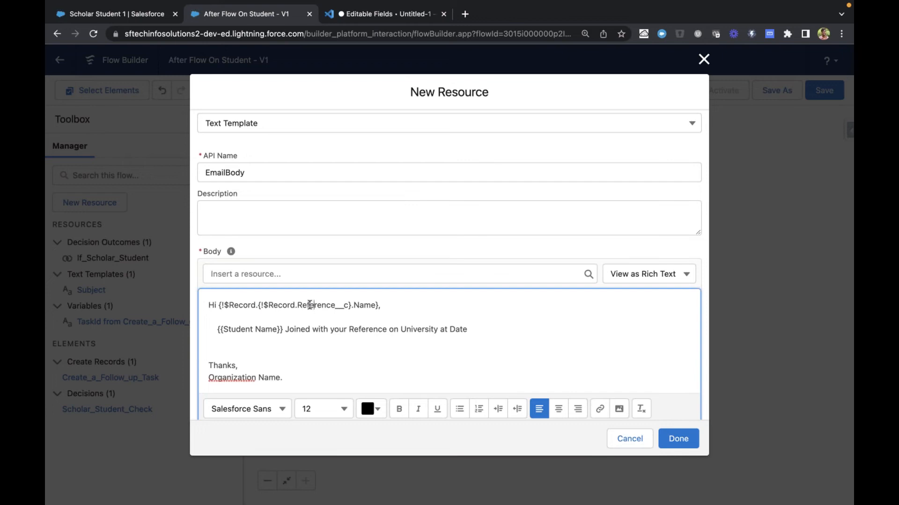
pyautogui.doubleClick(310, 305)
pyautogui.moveTo(257, 305); pyautogui.dragTo(350, 305)
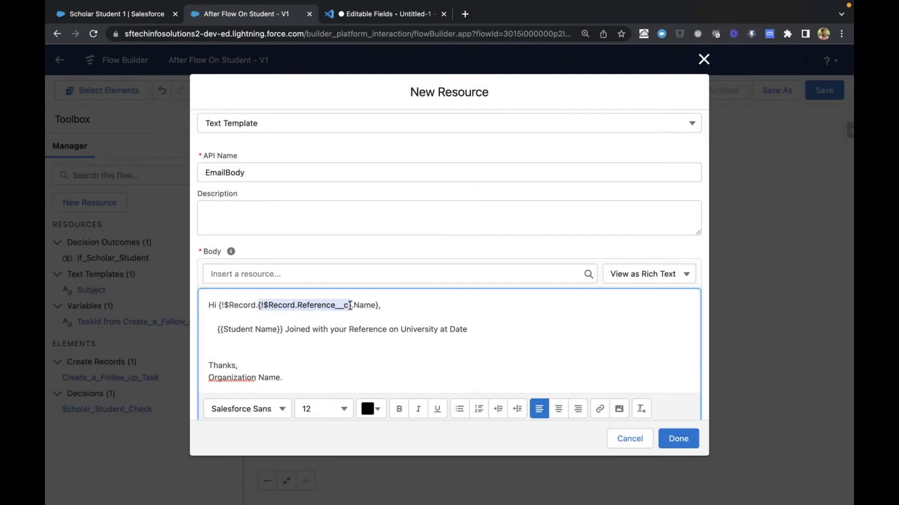
pyautogui.press('BackSpace')
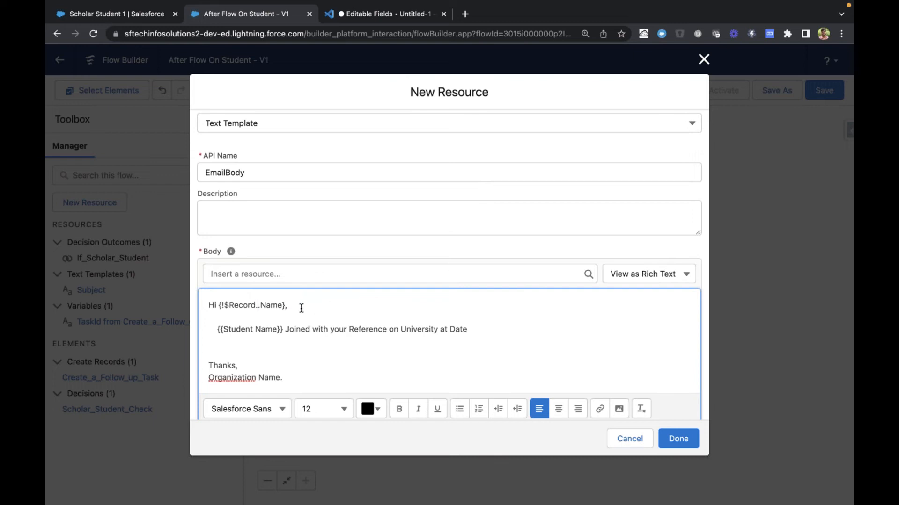
pyautogui.moveTo(219, 306); pyautogui.dragTo(288, 306)
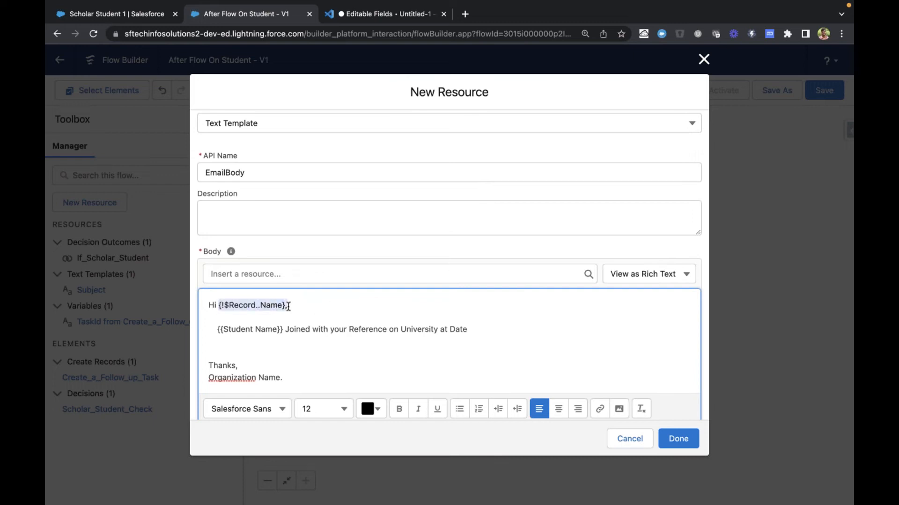
pyautogui.press('BackSpace')
# Insert the referee's full name field, {!$Record.Reference__r.Name}, after "Hi" in the greeting
pyautogui.click(270, 274)
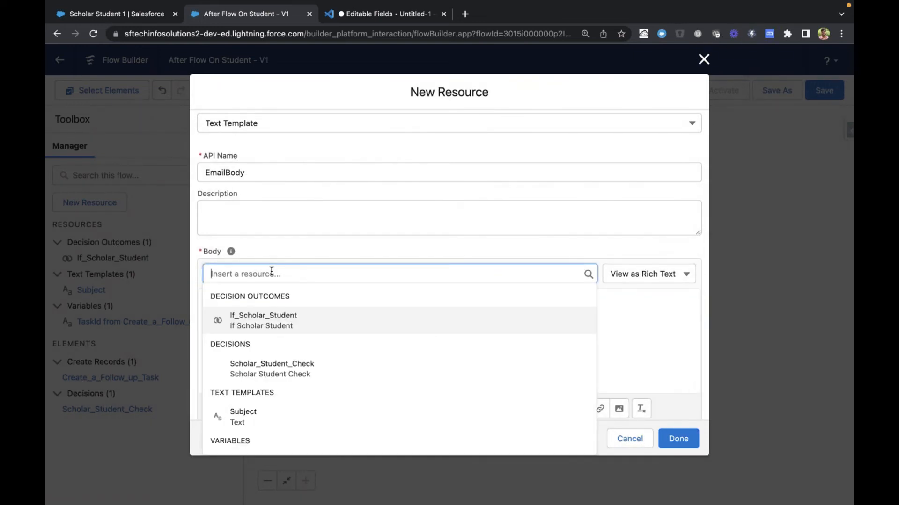
pyautogui.scroll(-5, 301, 361)
pyautogui.scroll(-3, 300, 361)
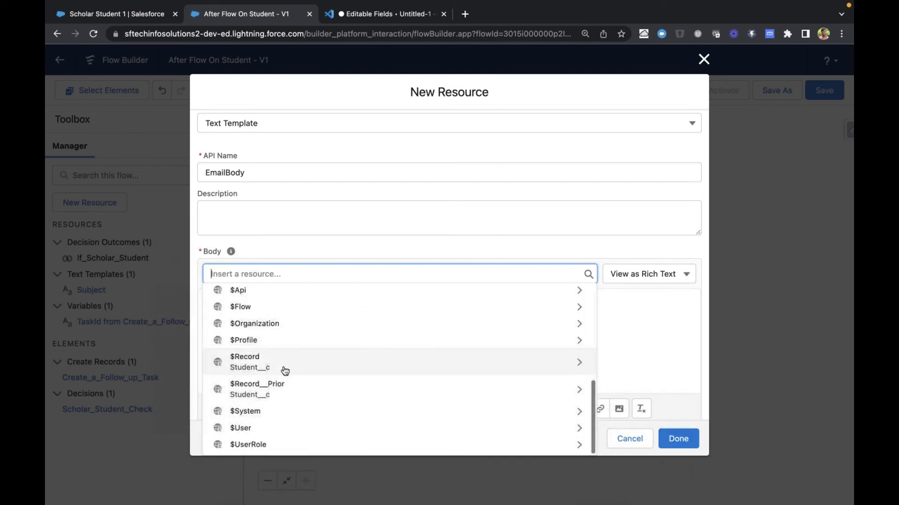
pyautogui.click(286, 371)
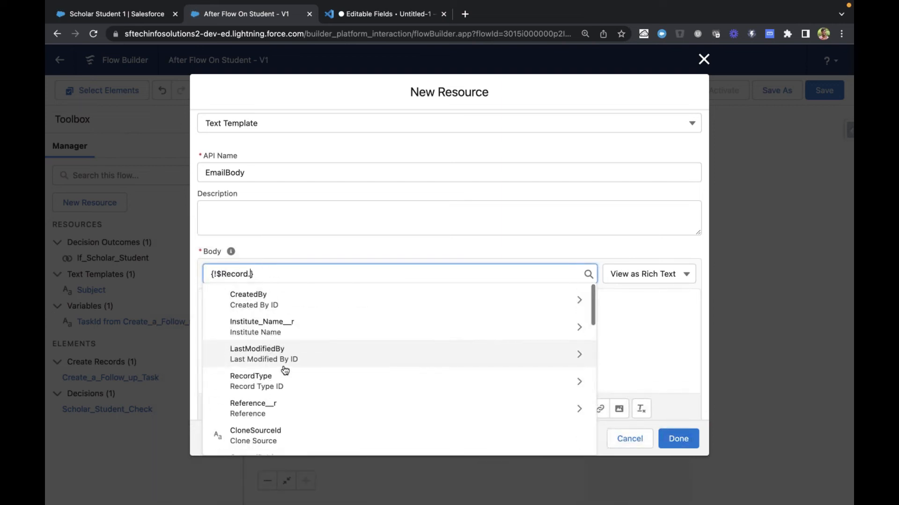
pyautogui.click(301, 408)
pyautogui.write('N')
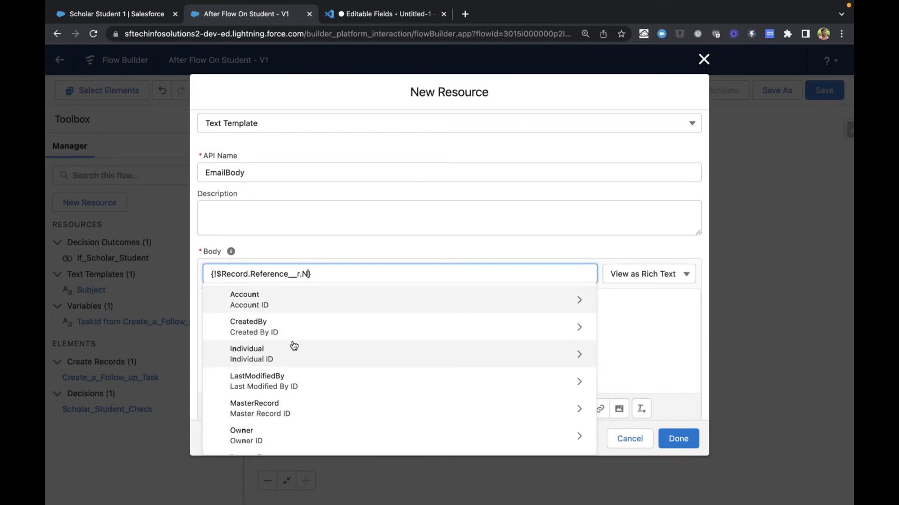
pyautogui.write('ame')
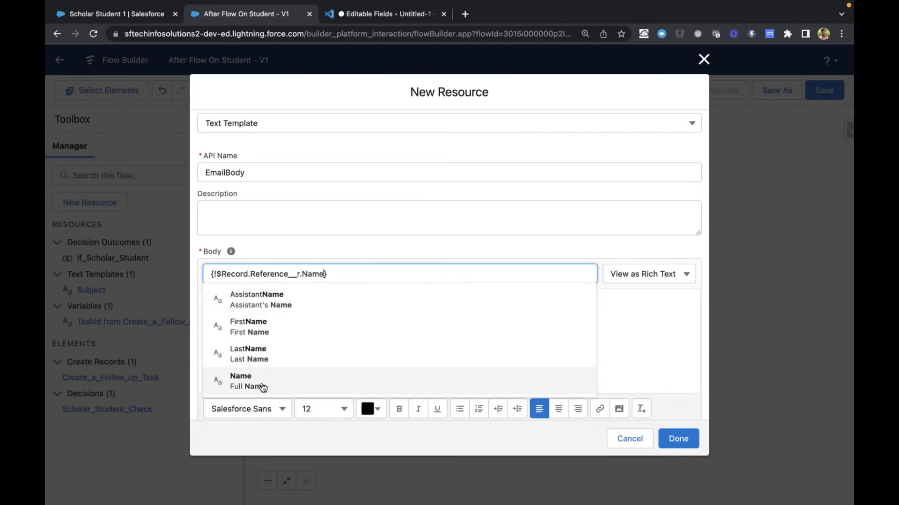
pyautogui.click(262, 388)
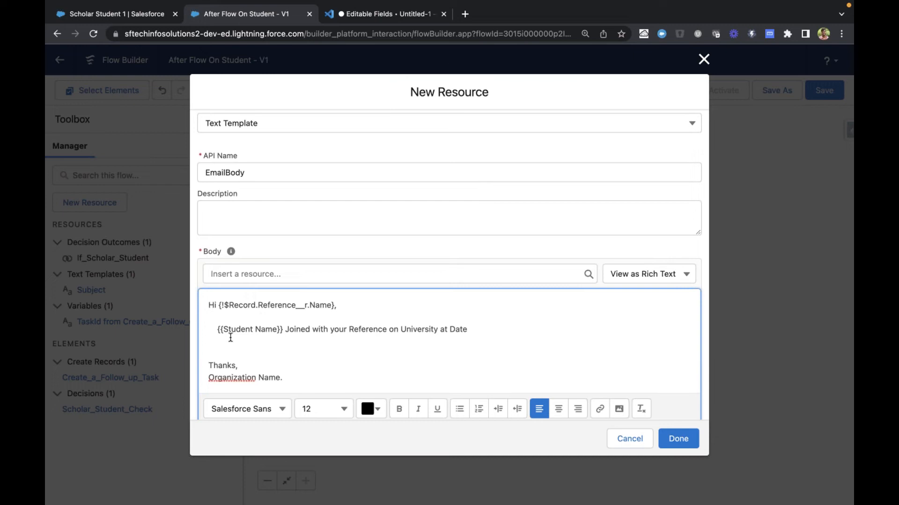
# Replace the {{Student Name}} placeholder in the message line with the student's name field, {!$Record.Name}
pyautogui.moveTo(216, 330); pyautogui.dragTo(282, 330)
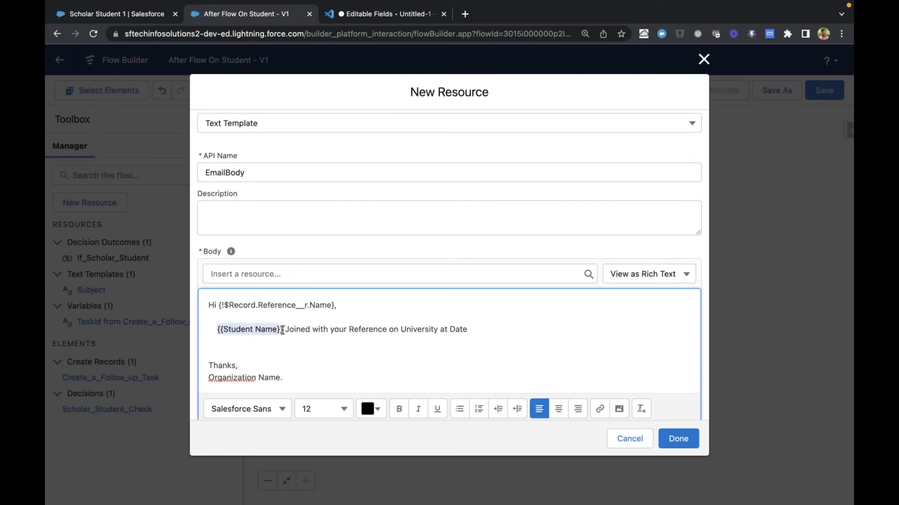
pyautogui.press('BackSpace')
pyautogui.click(271, 275)
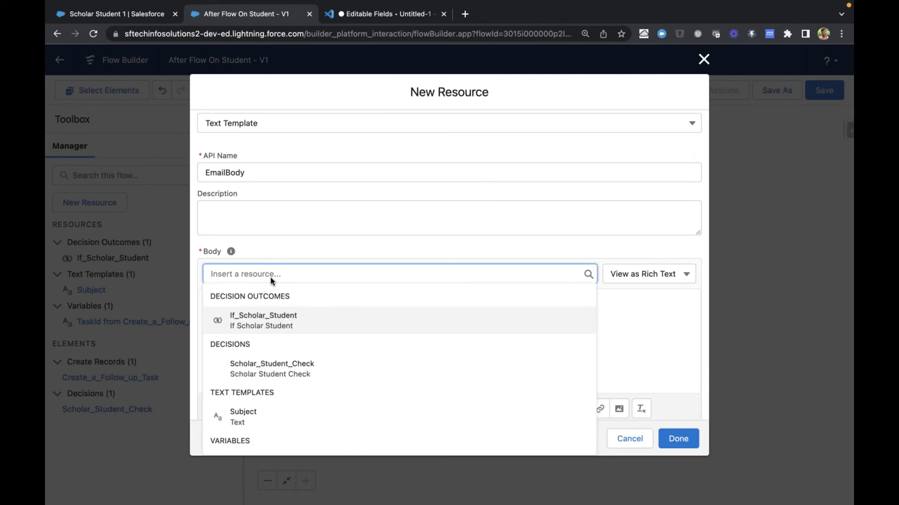
pyautogui.scroll(-2, 262, 356)
pyautogui.click(248, 360)
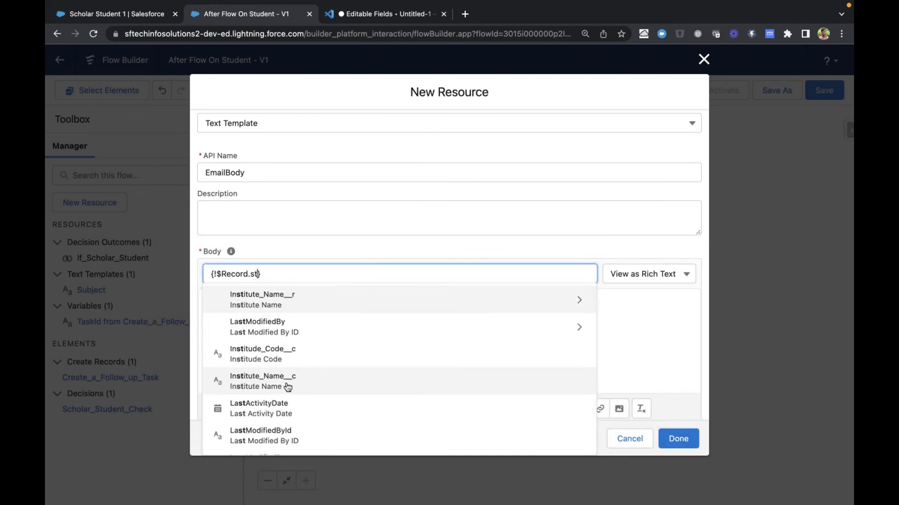
pyautogui.write('name')
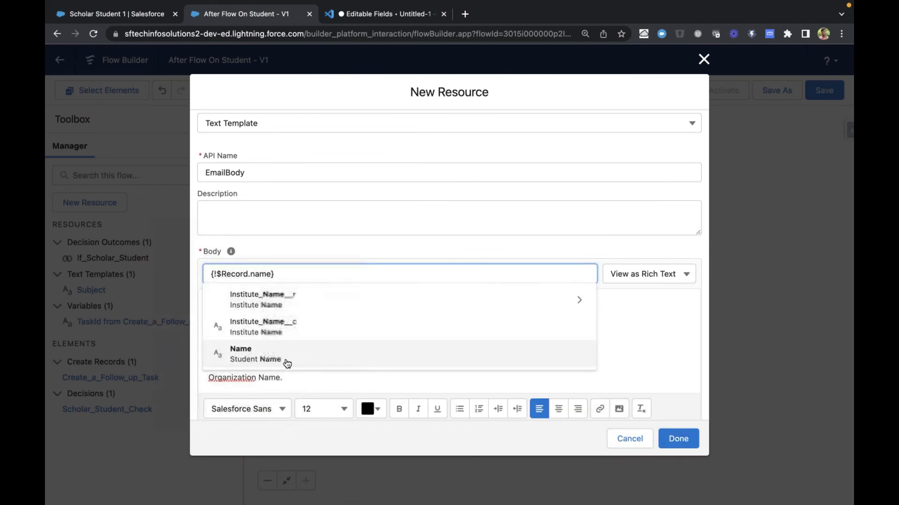
pyautogui.click(287, 361)
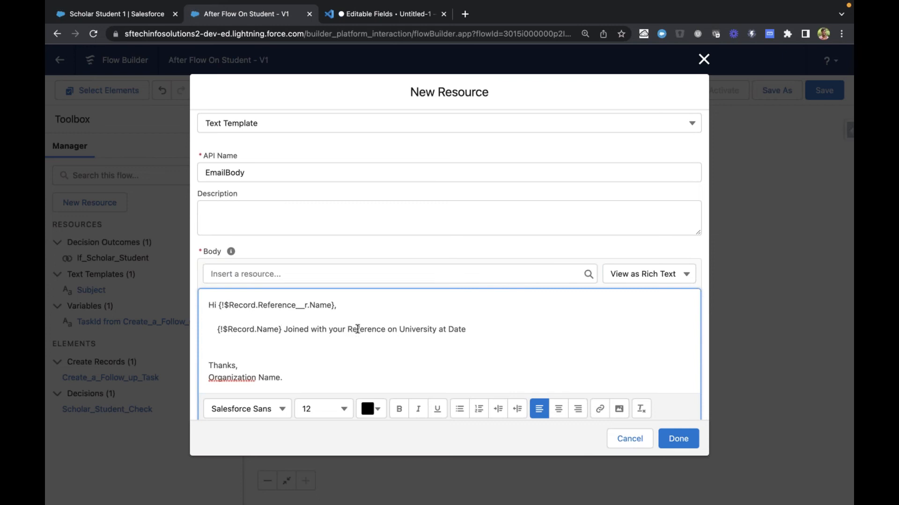
# Replace the word "University" in the message line with the related institute's name field, {!$Record.Institute_Name__r.Name}
pyautogui.doubleClick(406, 329)
pyautogui.press('BackSpace')
pyautogui.click(289, 273)
pyautogui.scroll(-6, 287, 291)
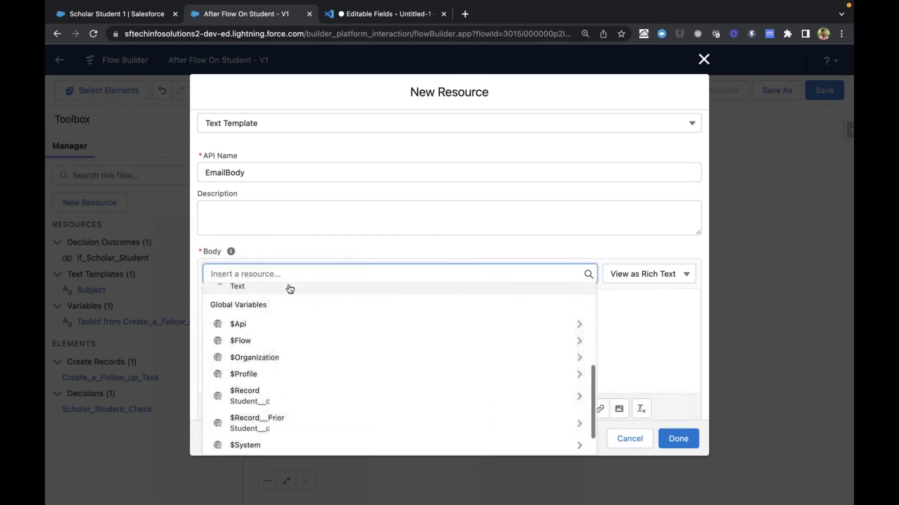
pyautogui.click(275, 403)
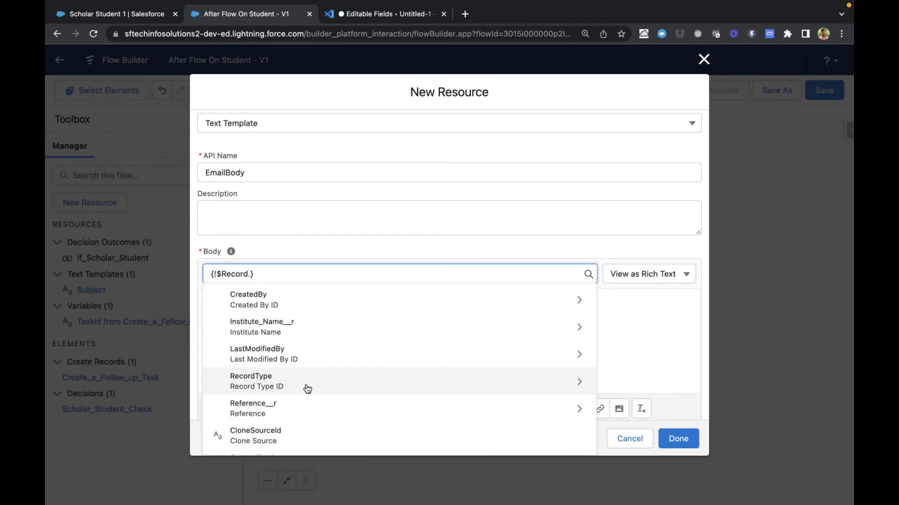
pyautogui.scroll(-1, 307, 389)
pyautogui.scroll(-3, 308, 389)
pyautogui.scroll(3, 307, 389)
pyautogui.scroll(2, 307, 389)
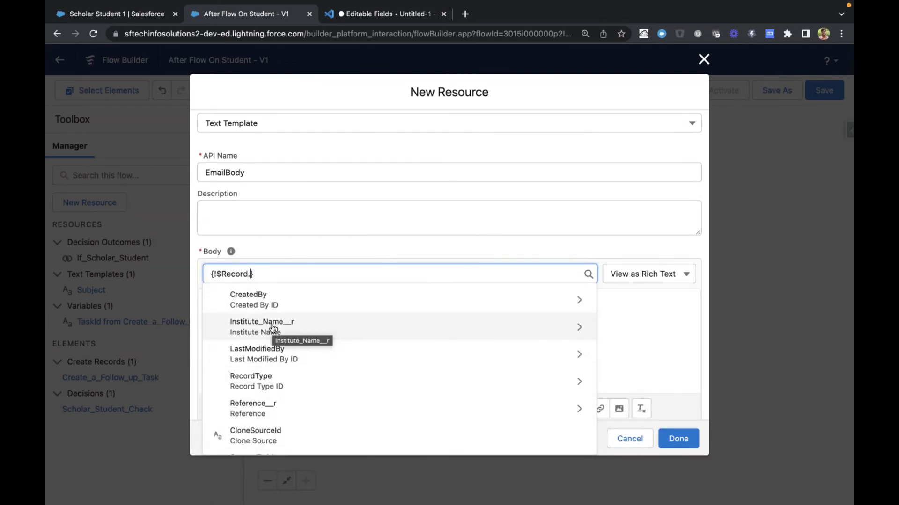
pyautogui.click(272, 327)
pyautogui.write('Name__r.Name')
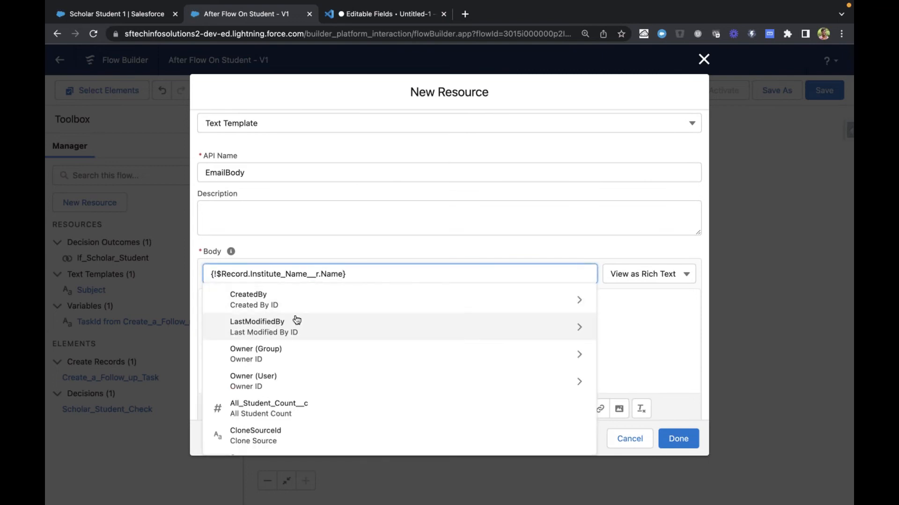
pyautogui.scroll(-5, 269, 363)
pyautogui.write('e')
pyautogui.scroll(-5, 272, 363)
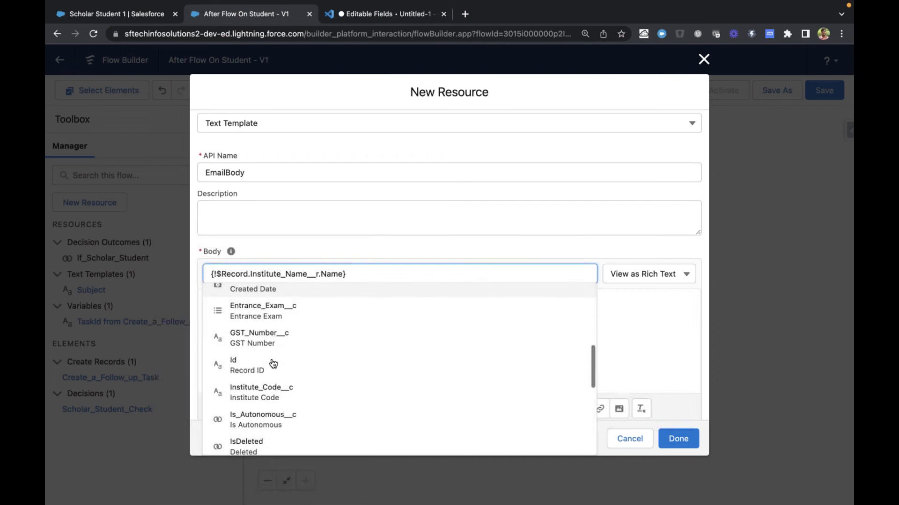
pyautogui.scroll(-1, 272, 363)
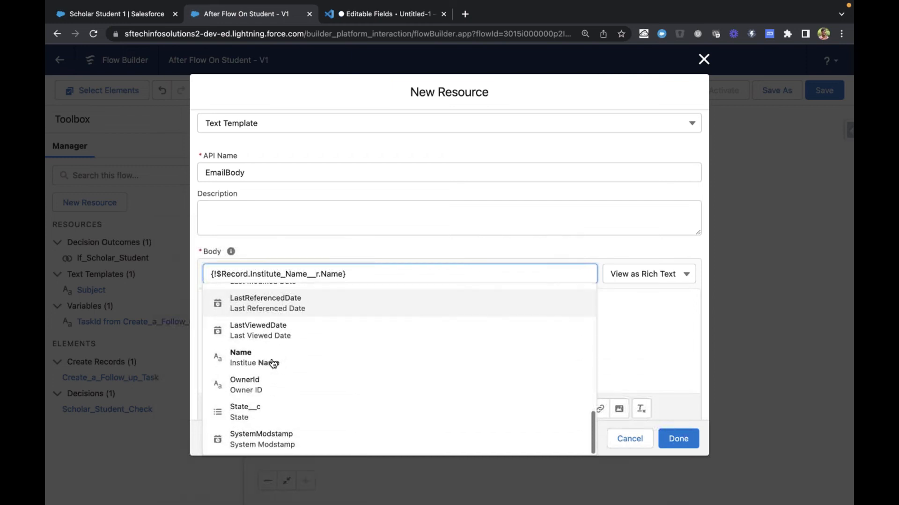
pyautogui.click(261, 360)
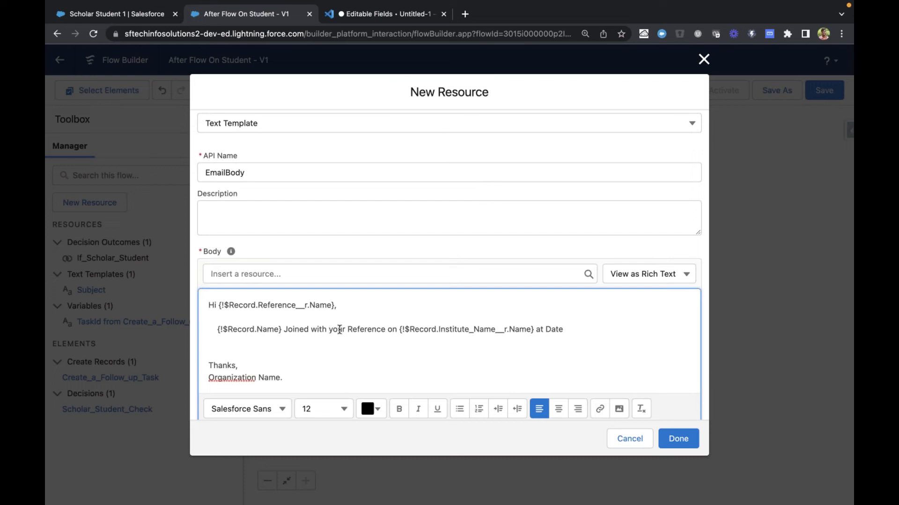
# Replace the word "Date" at the end of the message line with the flow's current date and time, {!$Flow.CurrentDateTime}
pyautogui.doubleClick(551, 329)
pyautogui.press('BackSpace')
pyautogui.click(354, 275)
pyautogui.scroll(-5, 283, 379)
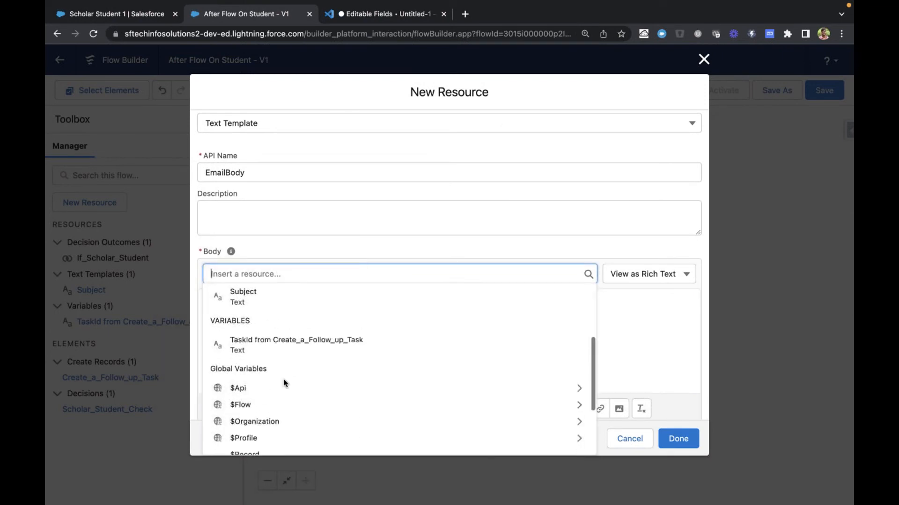
pyautogui.click(265, 362)
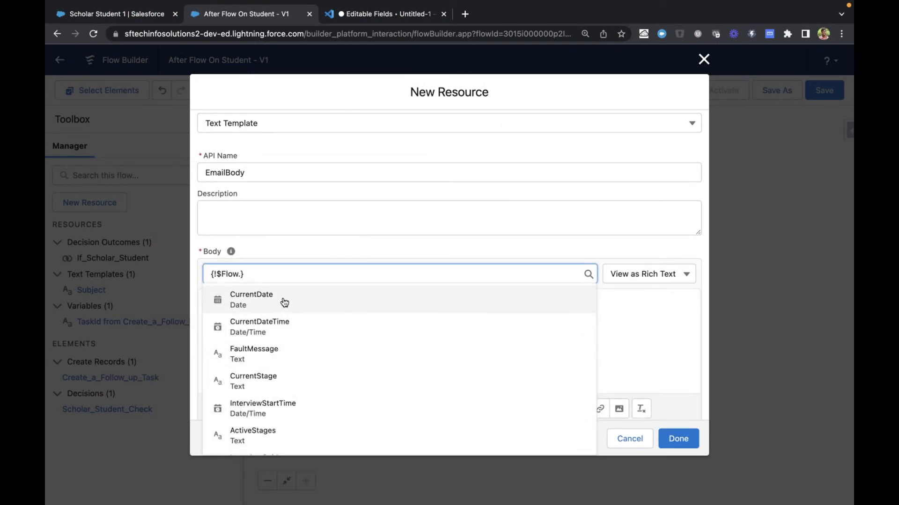
pyautogui.click(291, 324)
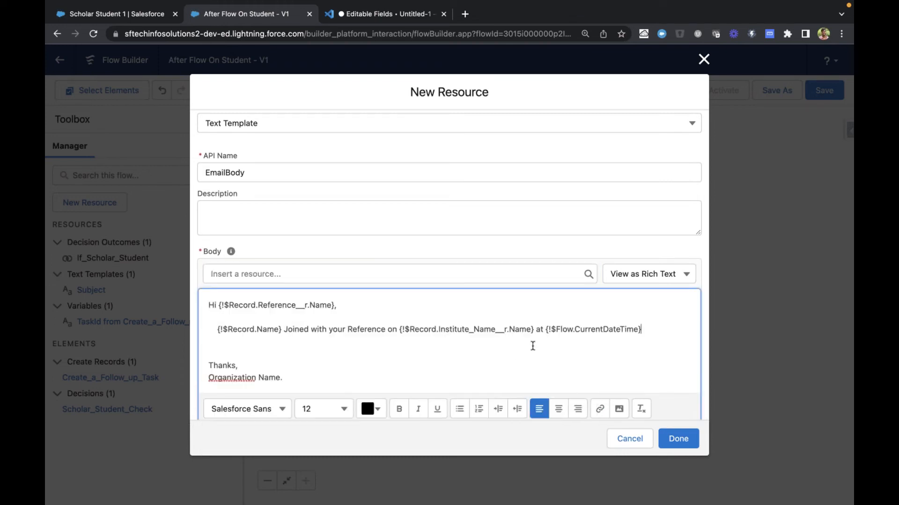
# Replace the "Organization Name" text in the email body's closing with the organization's name field, {!$Organization.Name}
pyautogui.scroll(-1, 533, 345)
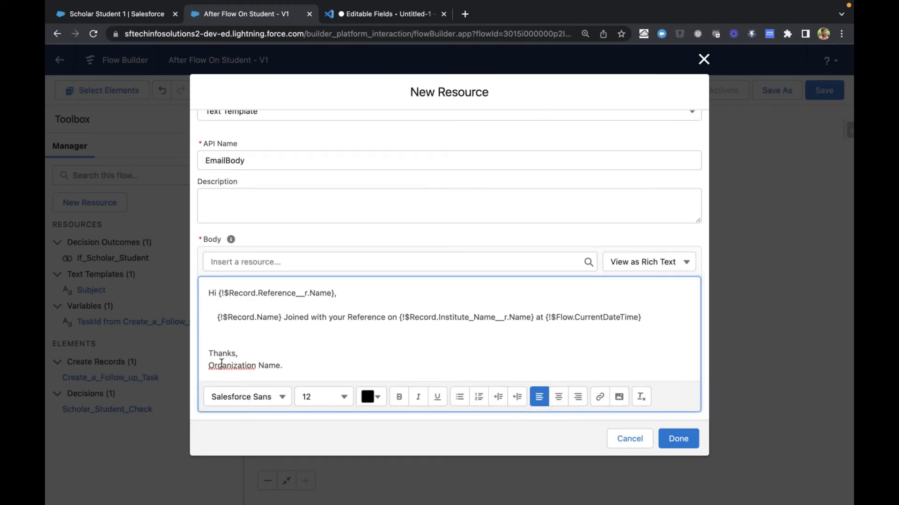
pyautogui.moveTo(208, 365); pyautogui.dragTo(277, 365)
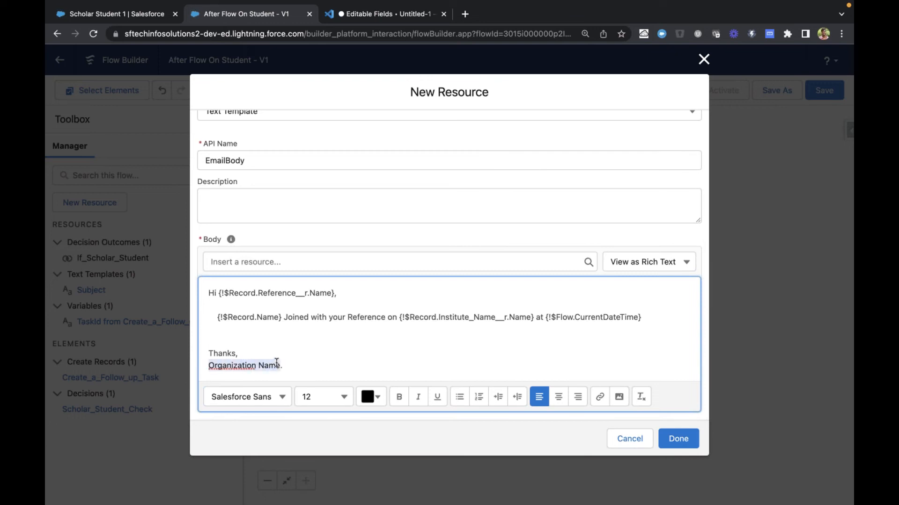
pyautogui.press('BackSpace')
pyautogui.click(260, 260)
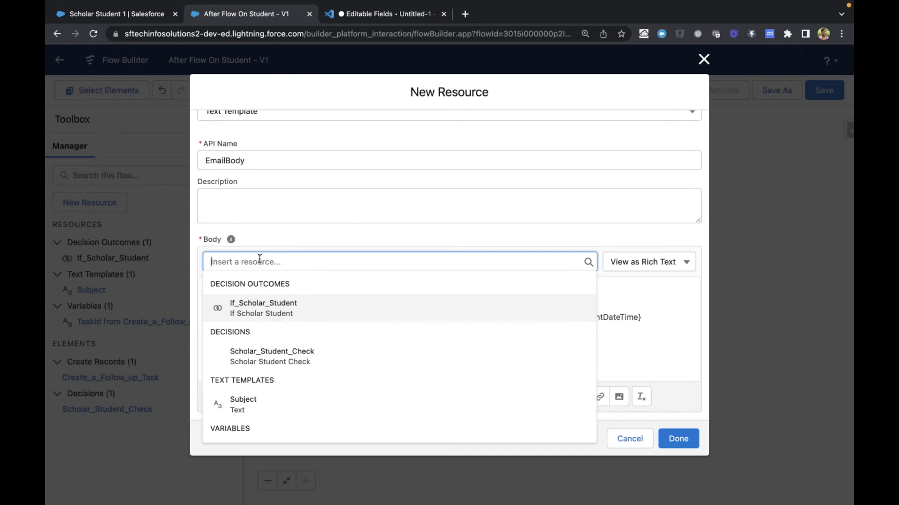
pyautogui.scroll(-10, 260, 262)
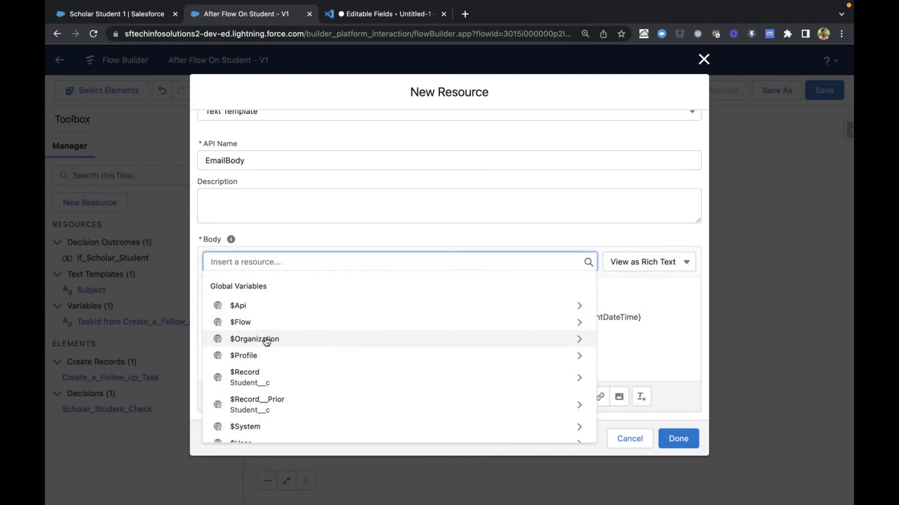
pyautogui.click(265, 338)
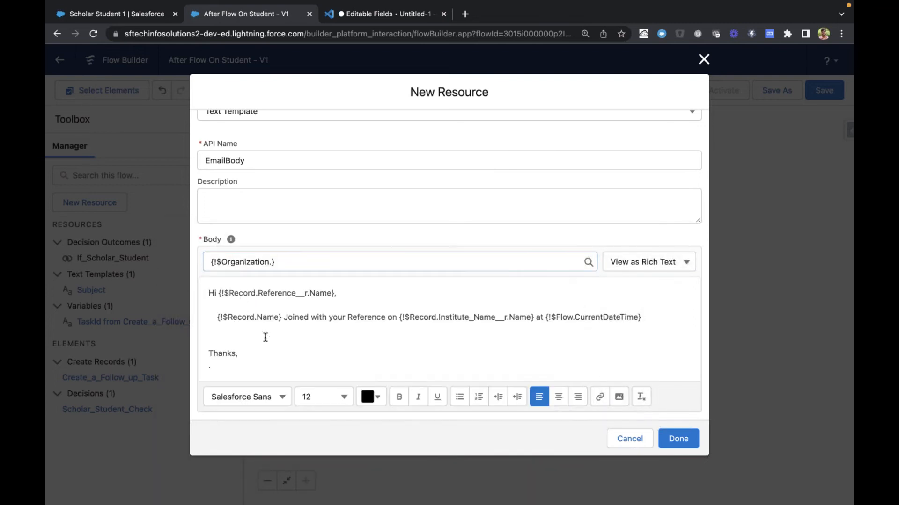
pyautogui.click(273, 261)
pyautogui.write('Name')
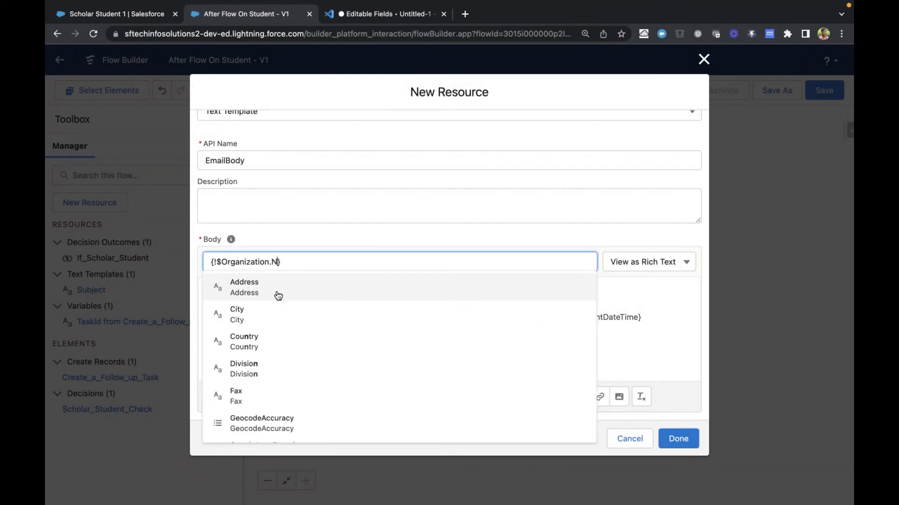
pyautogui.click(276, 295)
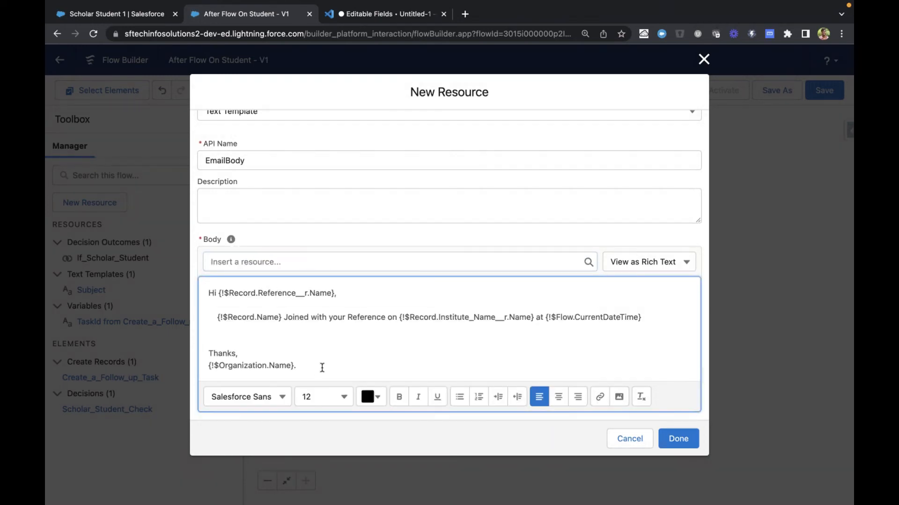
# Remove the extra blank line above "Thanks," and save the EmailBody text template
pyautogui.scroll(2, 323, 368)
pyautogui.scroll(-1, 327, 356)
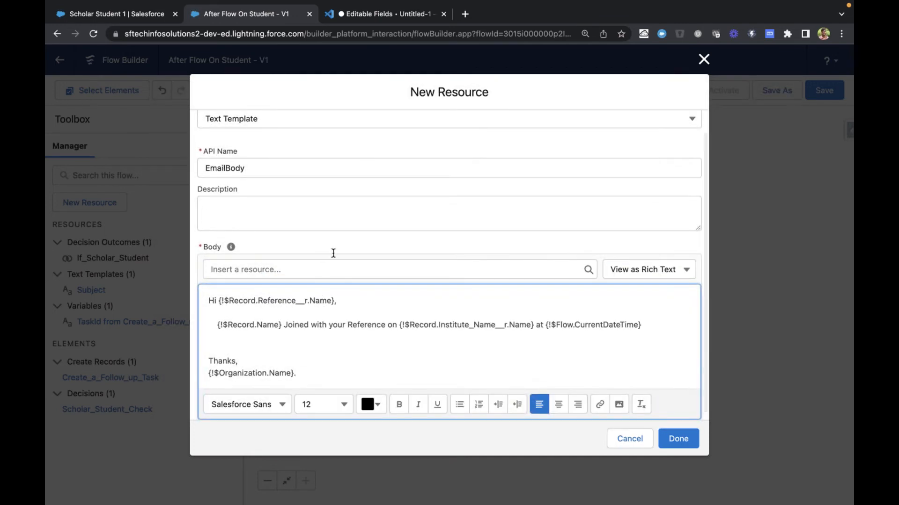
pyautogui.scroll(1, 376, 340)
pyautogui.click(295, 353)
pyautogui.press('BackSpace')
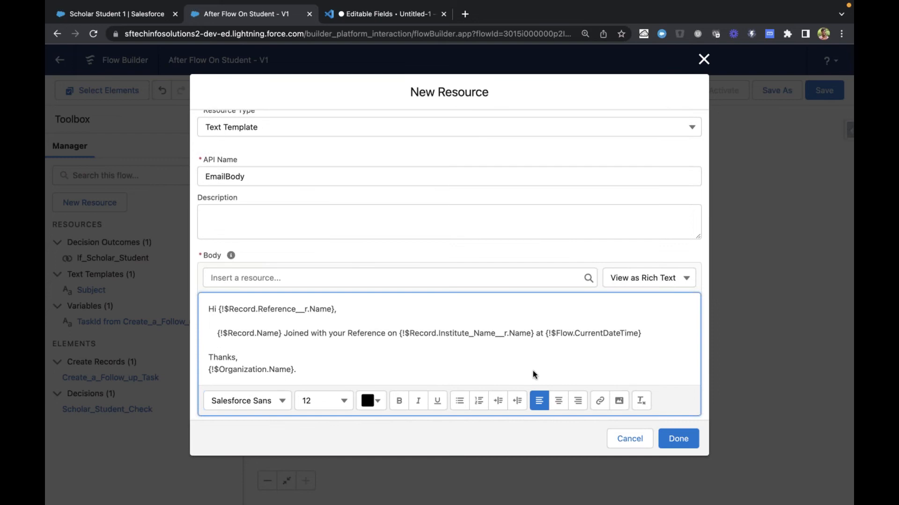
pyautogui.click(678, 437)
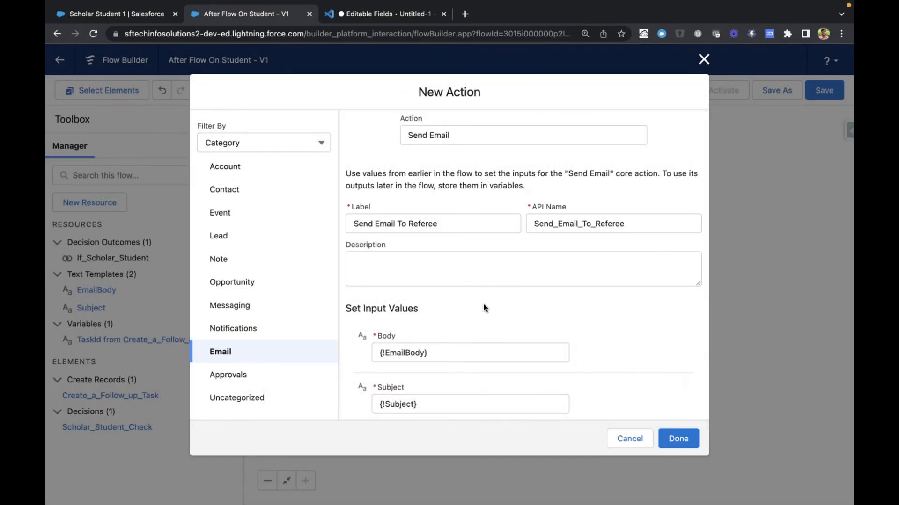
# Include the comma-separated Recipient Email Addresses input and set it to the referee's email field, {!$Record.Reference__r.Email}
pyautogui.scroll(-2, 483, 304)
pyautogui.scroll(-2, 451, 309)
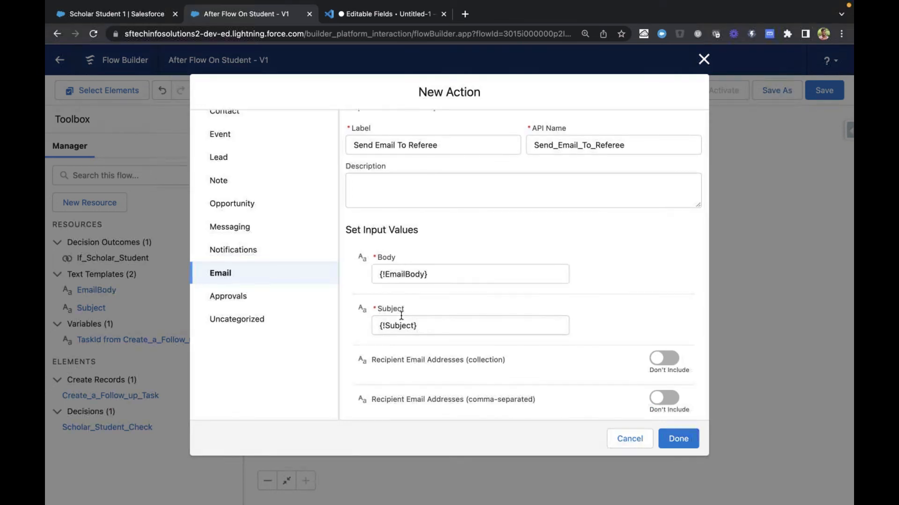
pyautogui.scroll(-3, 400, 315)
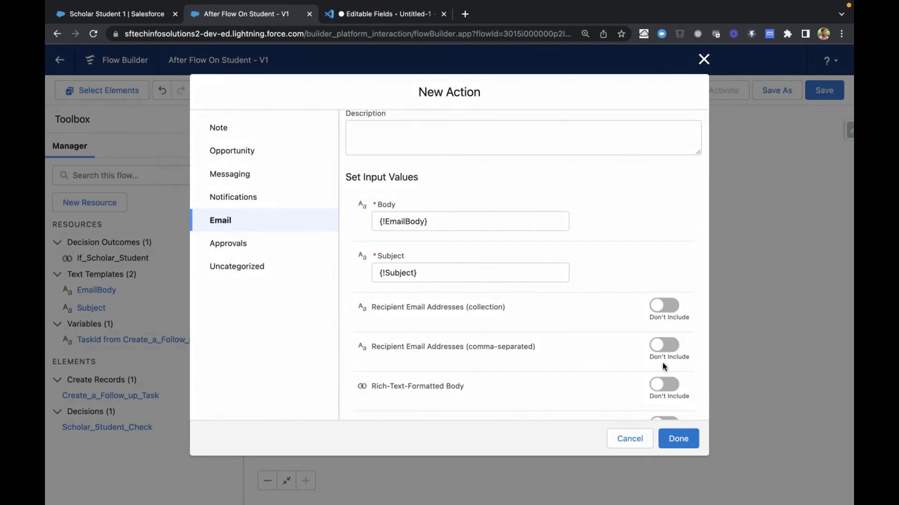
pyautogui.click(669, 346)
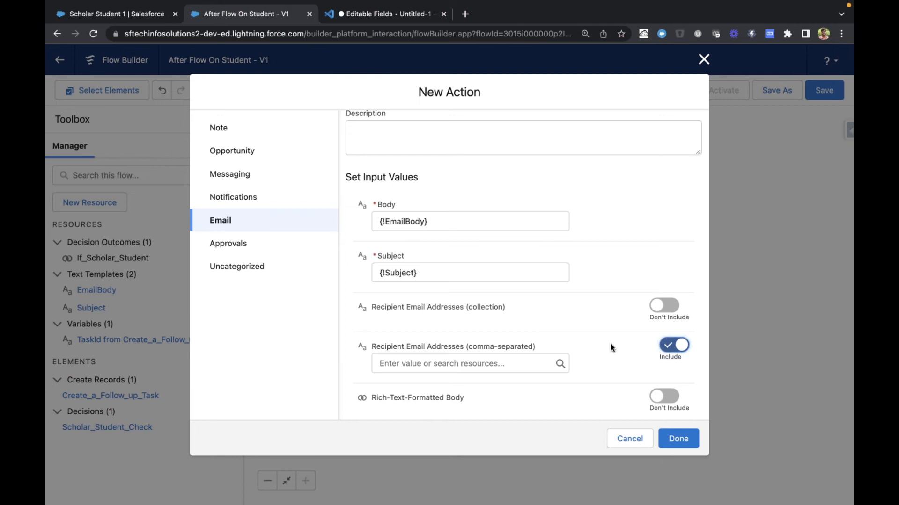
pyautogui.scroll(-2, 608, 347)
pyautogui.click(511, 323)
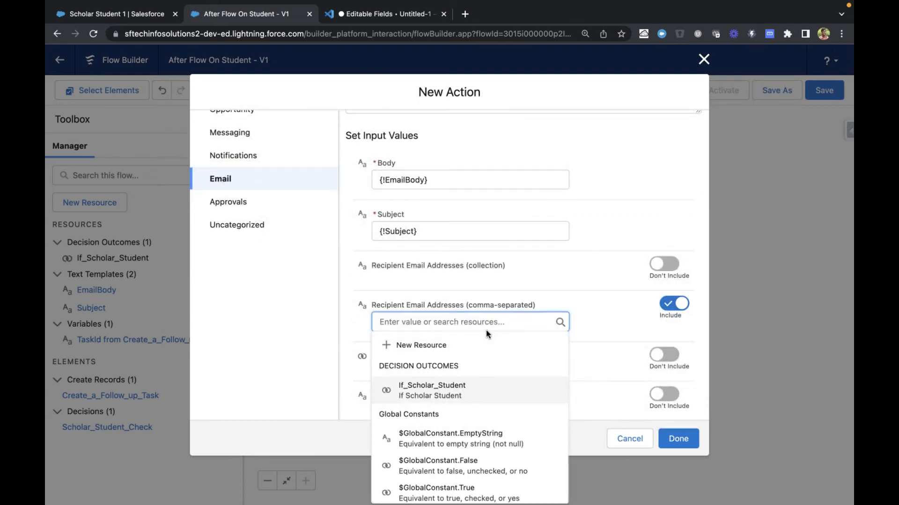
pyautogui.scroll(-6, 485, 330)
pyautogui.scroll(-3, 487, 334)
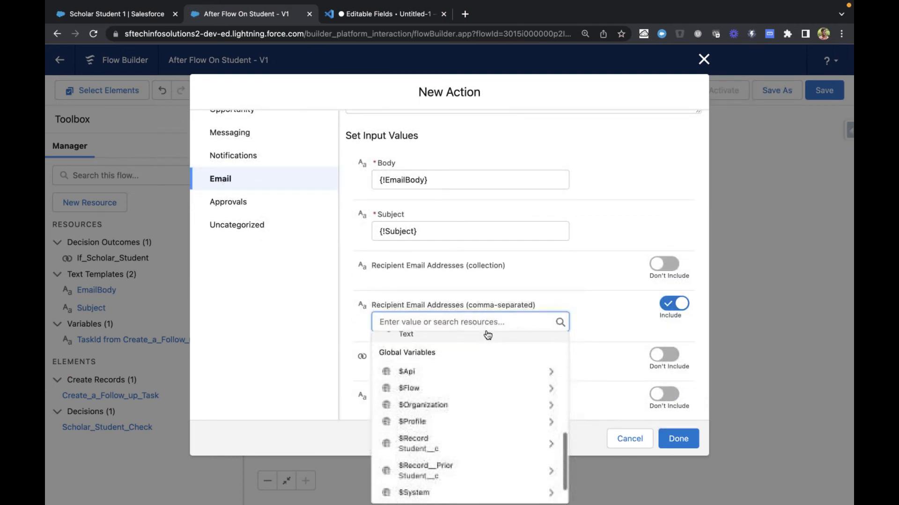
pyautogui.click(447, 439)
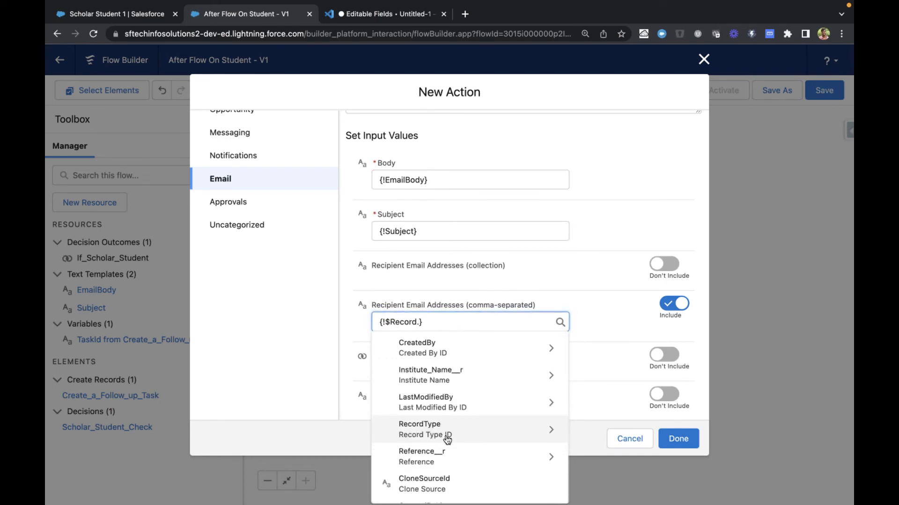
pyautogui.write('Ref')
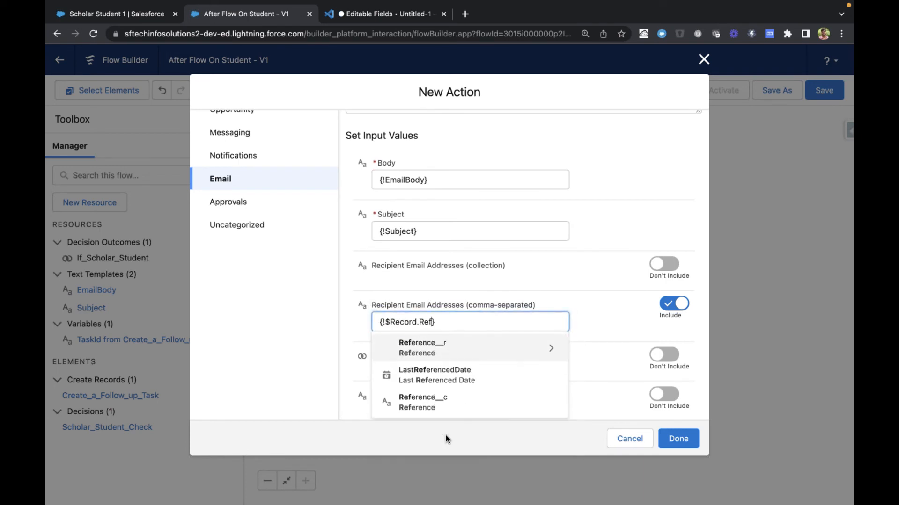
pyautogui.click(455, 347)
pyautogui.scroll(-2, 466, 427)
pyautogui.scroll(2, 466, 427)
pyautogui.write('ema')
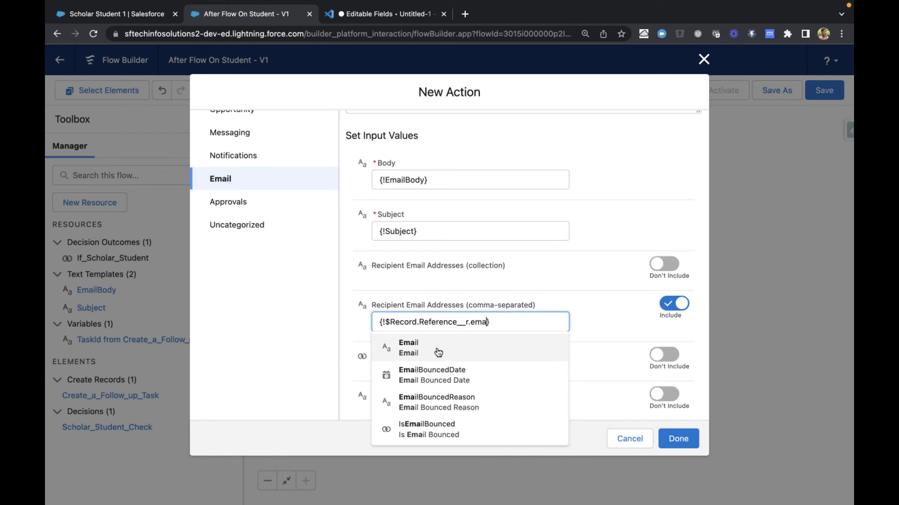
pyautogui.click(437, 352)
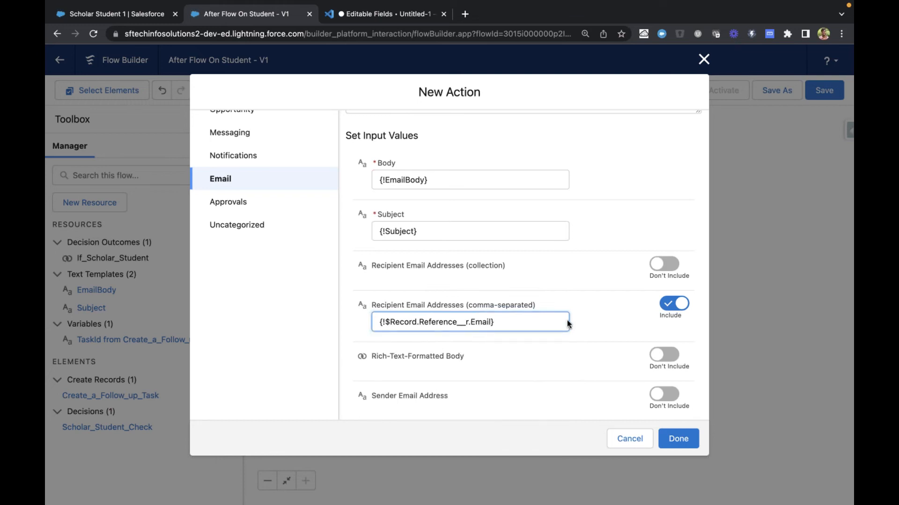
pyautogui.click(583, 322)
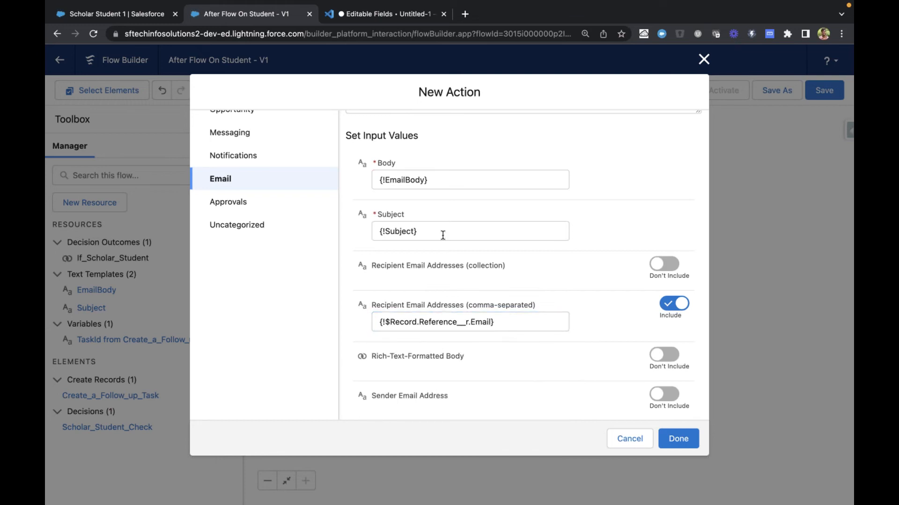
# Try a trailing comma after the referee's email field in the comma-separated recipients, and remove it again
pyautogui.click(510, 323)
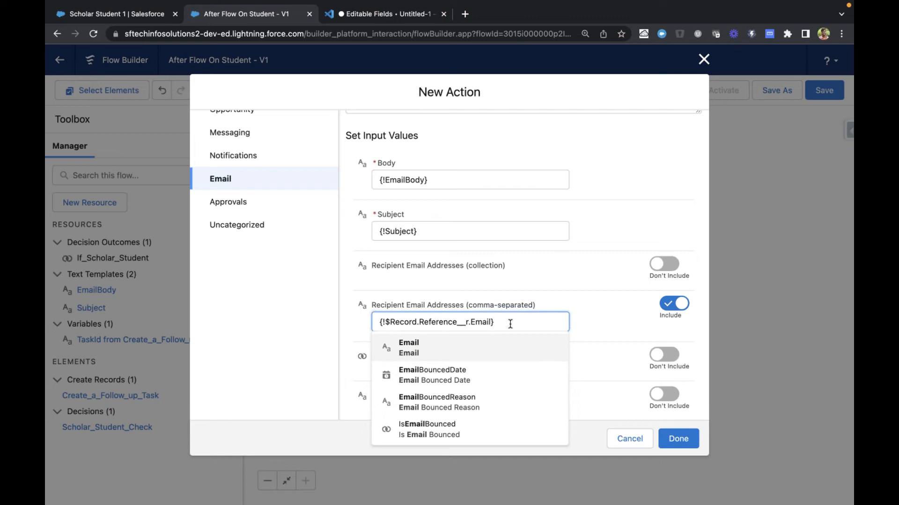
pyautogui.write(',')
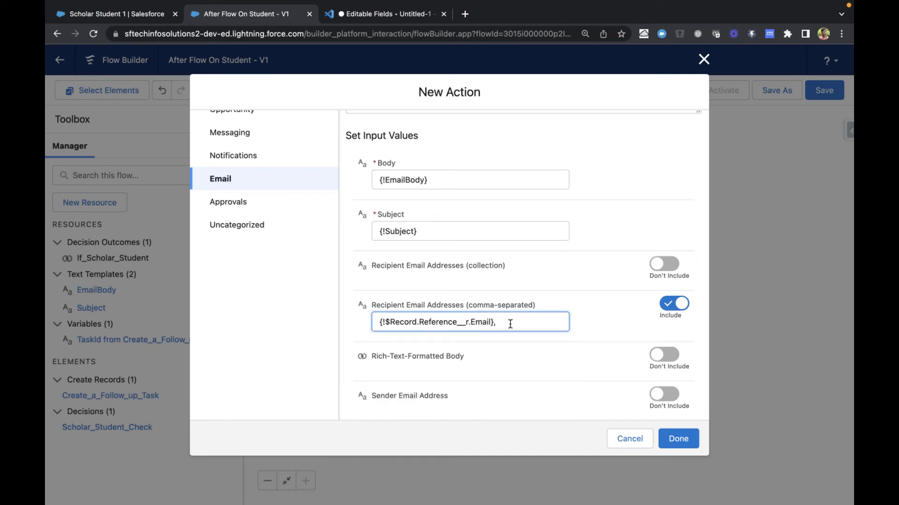
pyautogui.press('BackSpace')
pyautogui.click(586, 305)
pyautogui.scroll(-2, 586, 304)
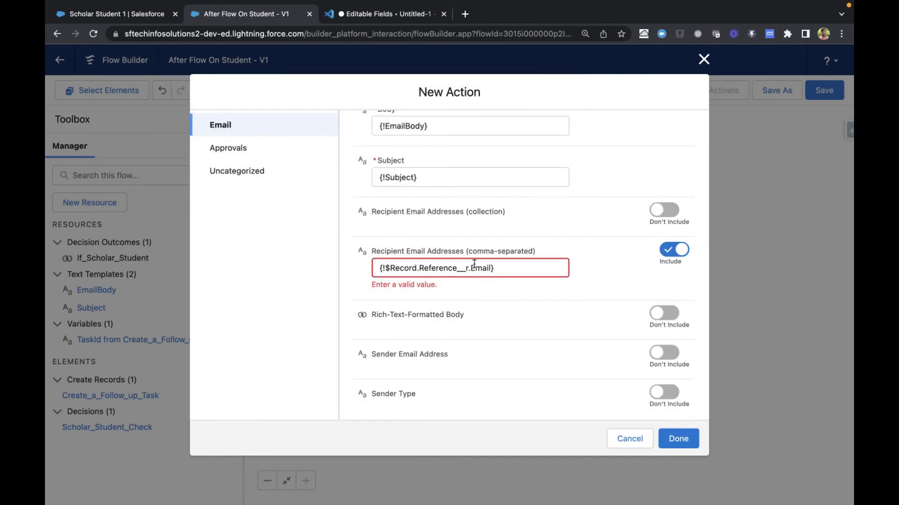
pyautogui.click(452, 268)
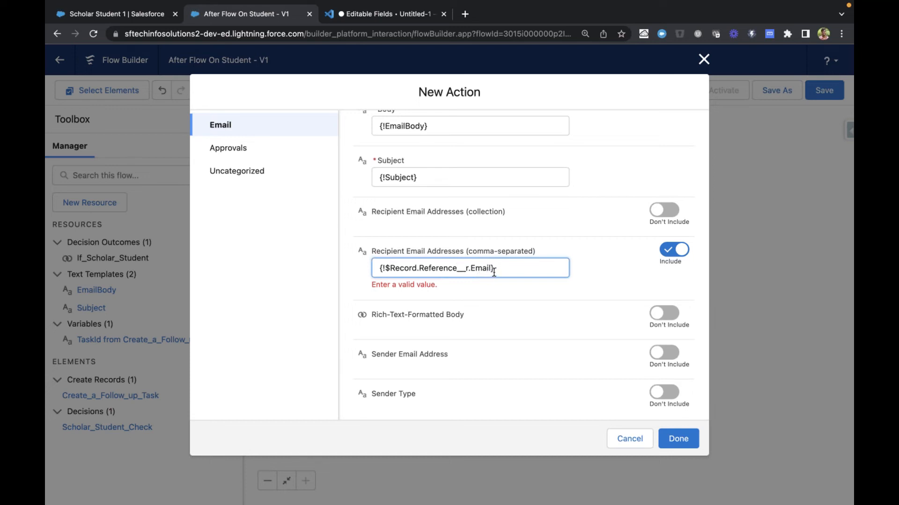
pyautogui.click(598, 270)
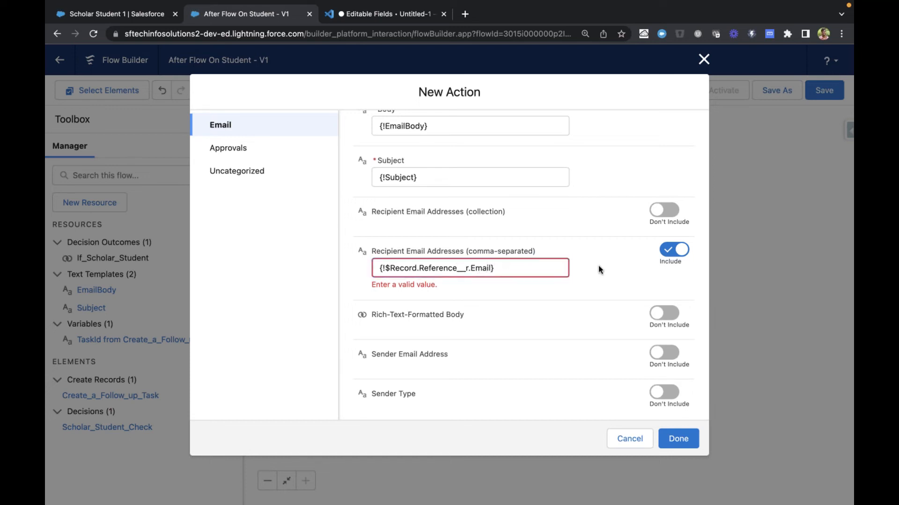
# Exclude and re-include the comma-separated recipients input, and clear its value
pyautogui.click(669, 250)
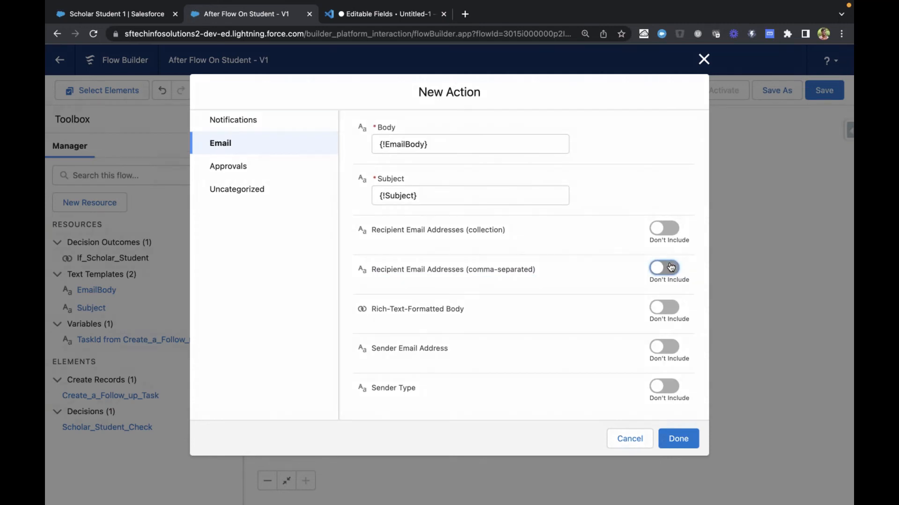
pyautogui.click(670, 267)
pyautogui.click(506, 282)
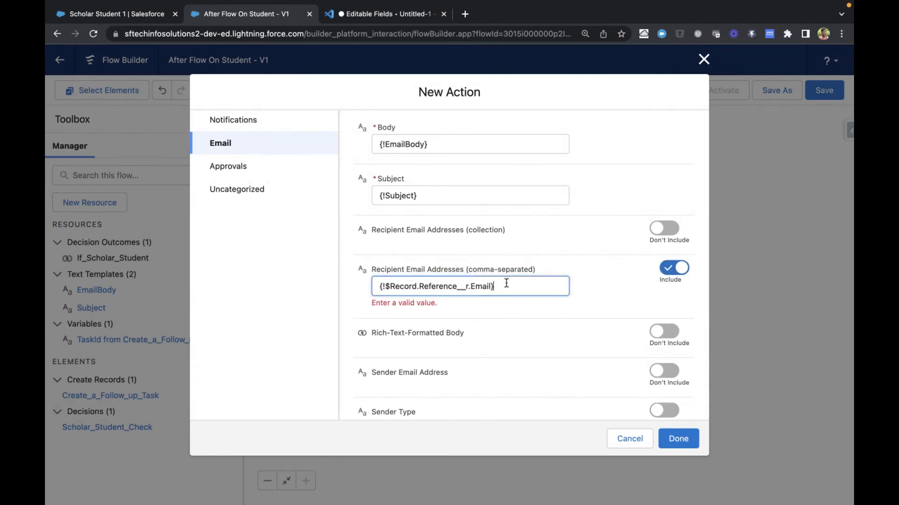
pyautogui.moveTo(506, 283); pyautogui.dragTo(375, 285)
pyautogui.hotkey('ctrl', 'c')
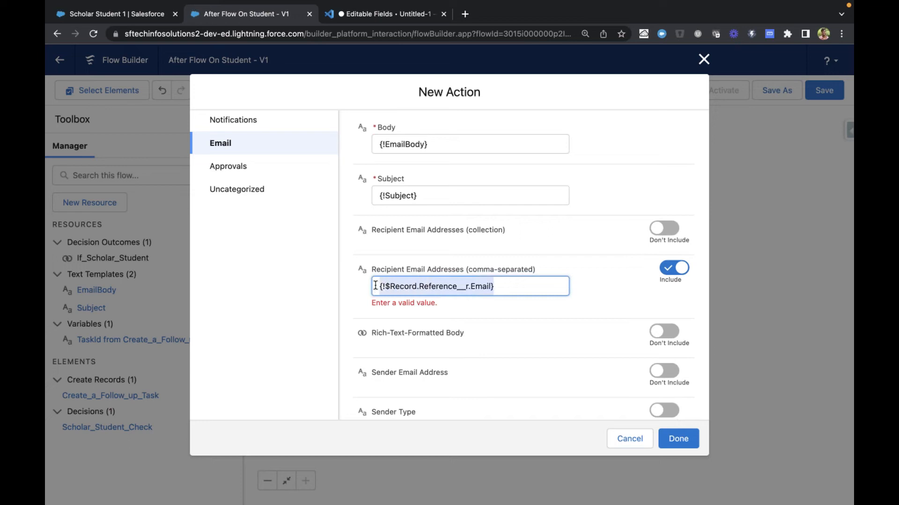
pyautogui.press('BackSpace')
pyautogui.click(594, 251)
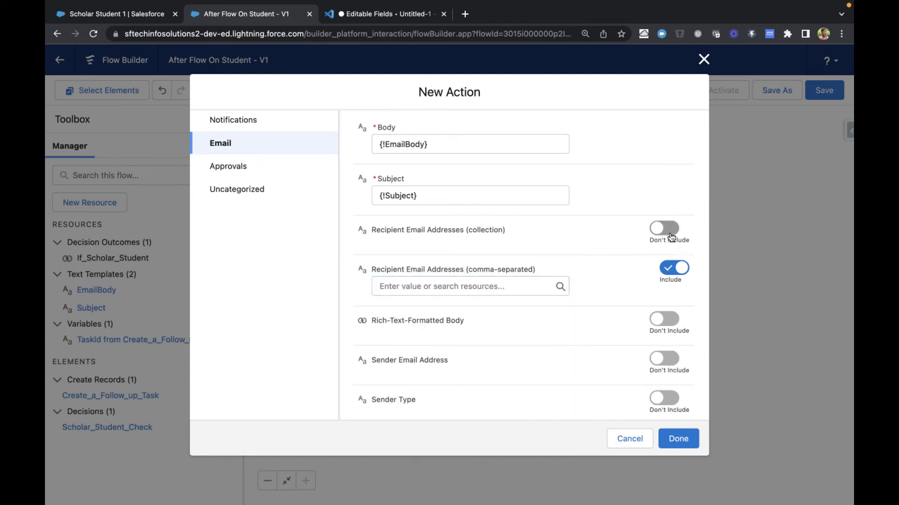
# Try including the Recipient Email Addresses collection input with {!$Record.Reference__r.Email} as its value
pyautogui.click(672, 236)
pyautogui.click(478, 248)
pyautogui.hotkey('ctrl', 'v')
pyautogui.click(602, 229)
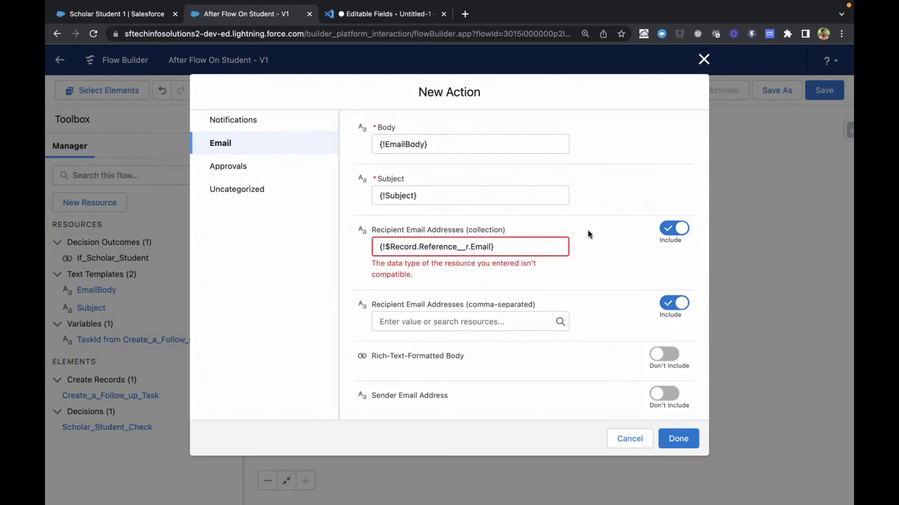
# Clear the recipient collection's value and exclude that input from the Send Email action
pyautogui.click(525, 238)
pyautogui.press('super+a')
pyautogui.press('BackSpace')
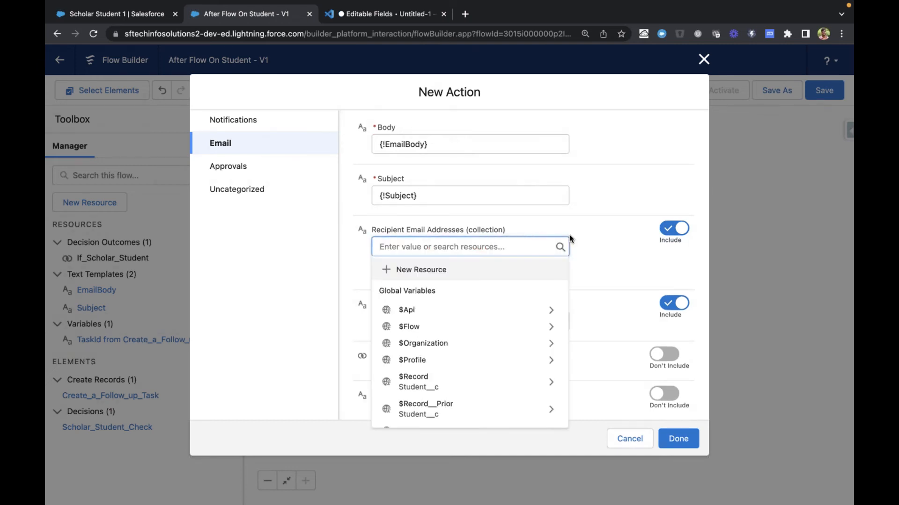
pyautogui.click(594, 229)
pyautogui.click(672, 229)
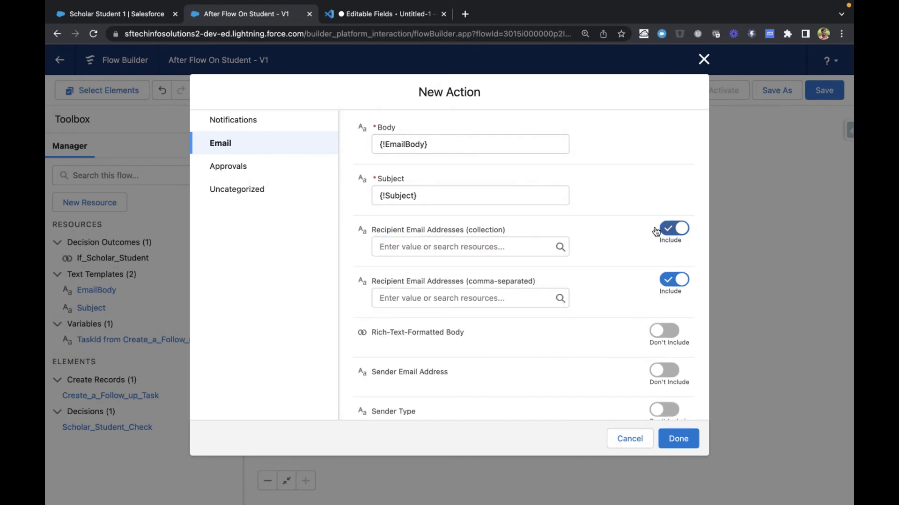
# Set the comma-separated Recipient Email Addresses to {!$Record.Reference__r.Email} by picking the record's Reference and its Email field
pyautogui.click(485, 300)
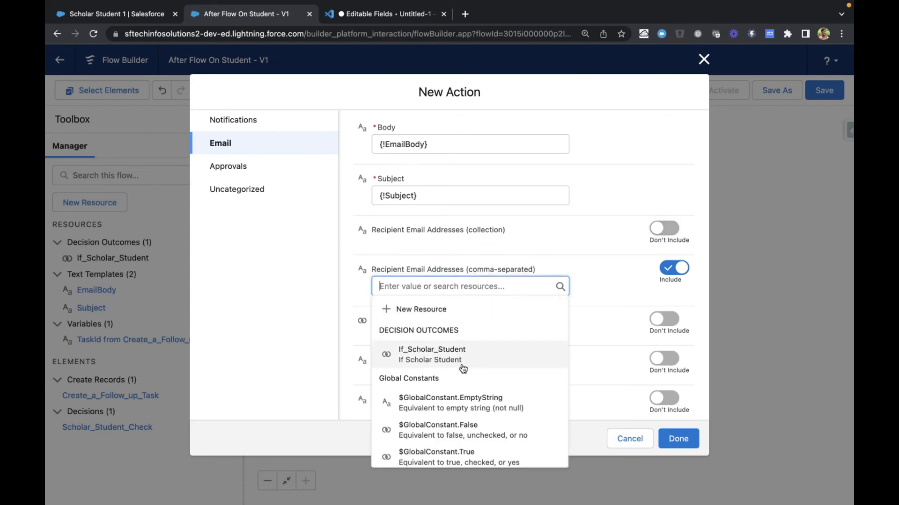
pyautogui.scroll(-5, 461, 364)
pyautogui.scroll(-3, 462, 363)
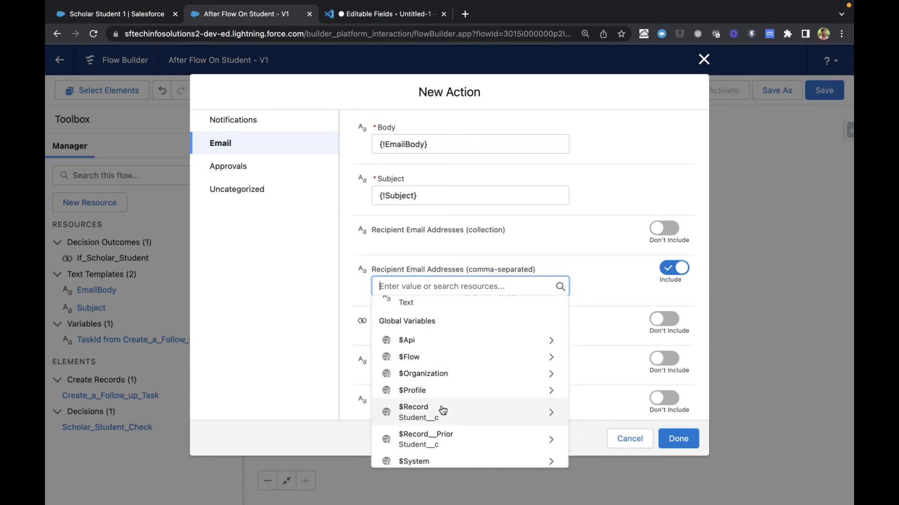
pyautogui.click(443, 411)
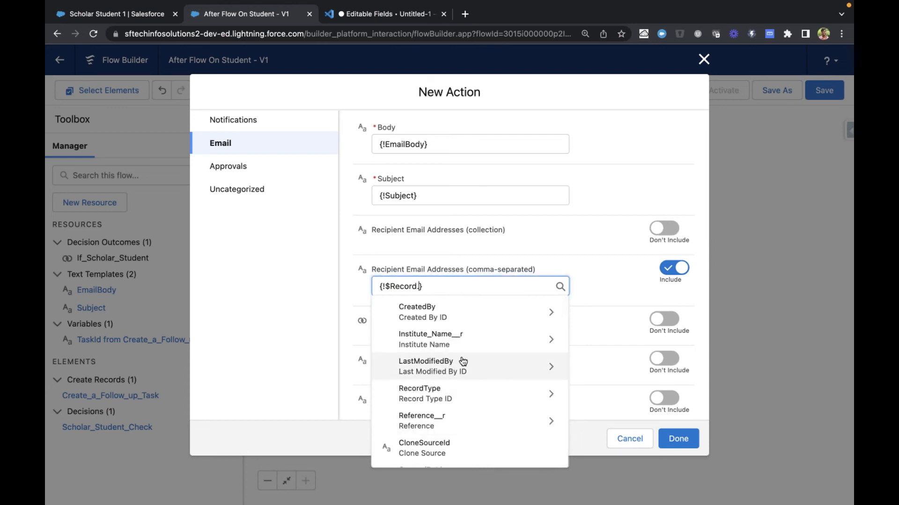
pyautogui.scroll(-2, 451, 366)
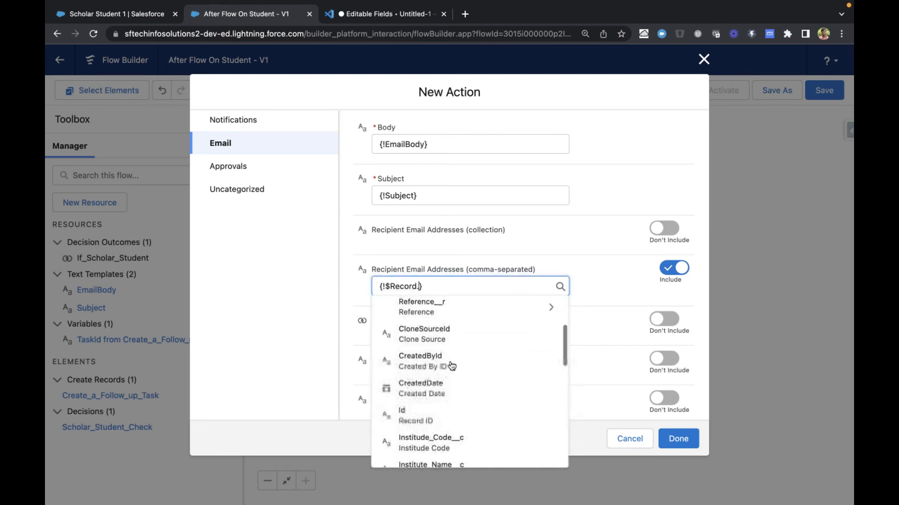
pyautogui.scroll(1, 451, 366)
pyautogui.click(447, 345)
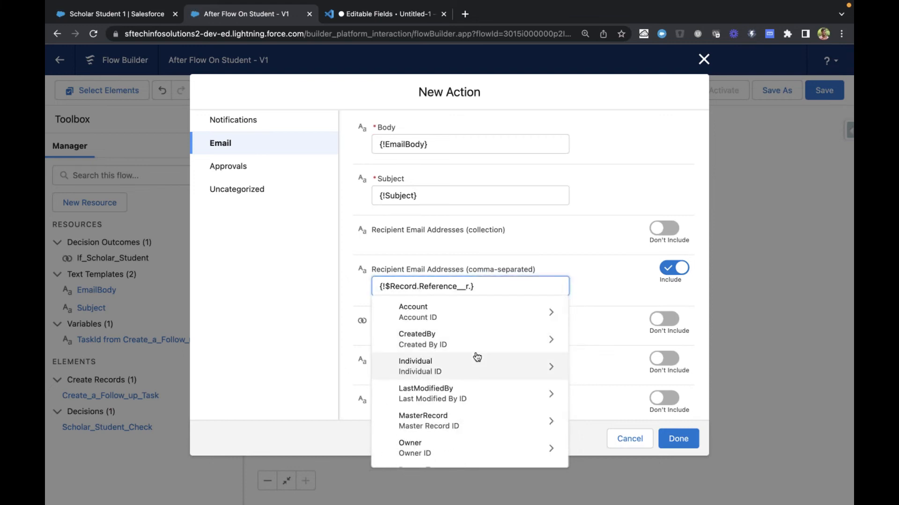
pyautogui.write('Ema')
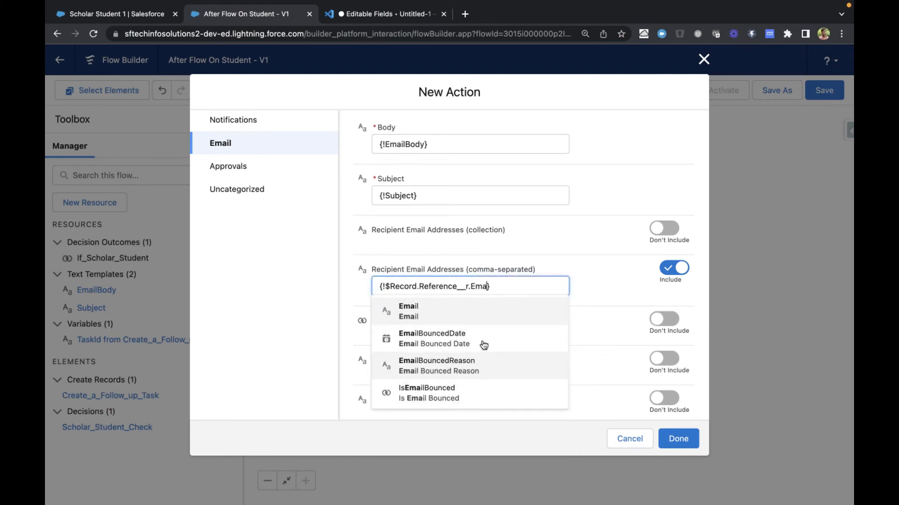
pyautogui.click(460, 310)
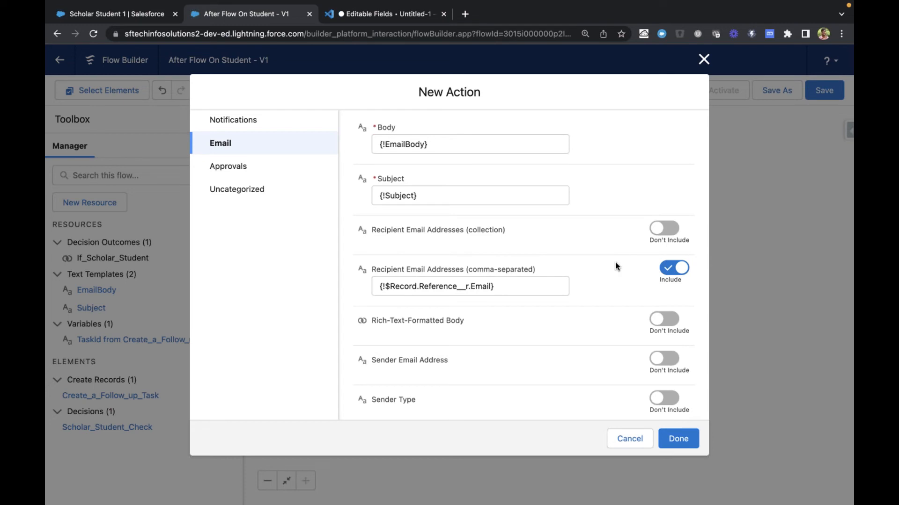
# Include the Rich-Text-Formatted Body input in the Send Email action and set it to {!$GlobalConstant.True}
pyautogui.scroll(-1, 539, 349)
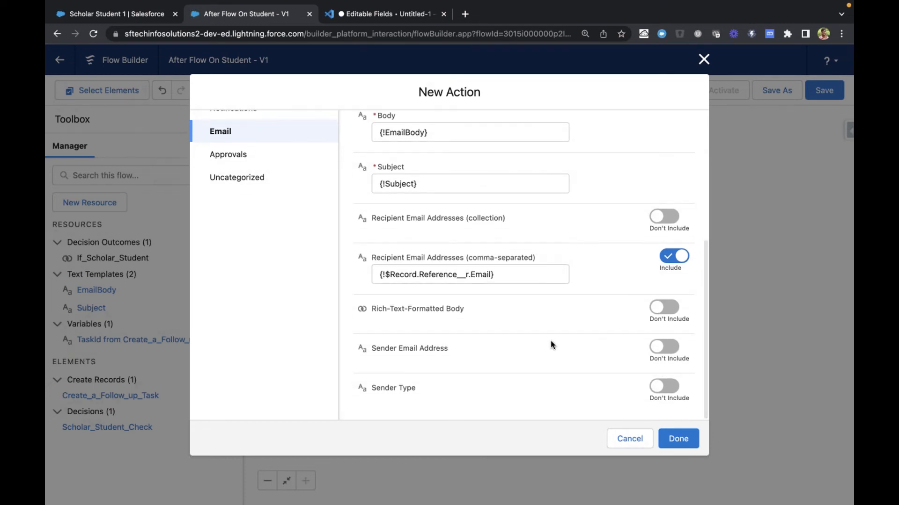
pyautogui.moveTo(374, 313); pyautogui.dragTo(471, 313)
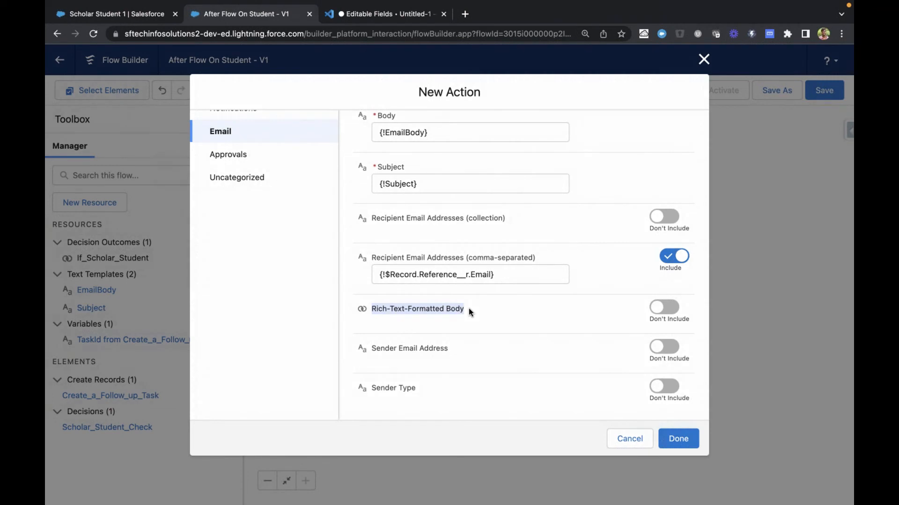
pyautogui.scroll(1, 558, 144)
pyautogui.scroll(-1, 598, 278)
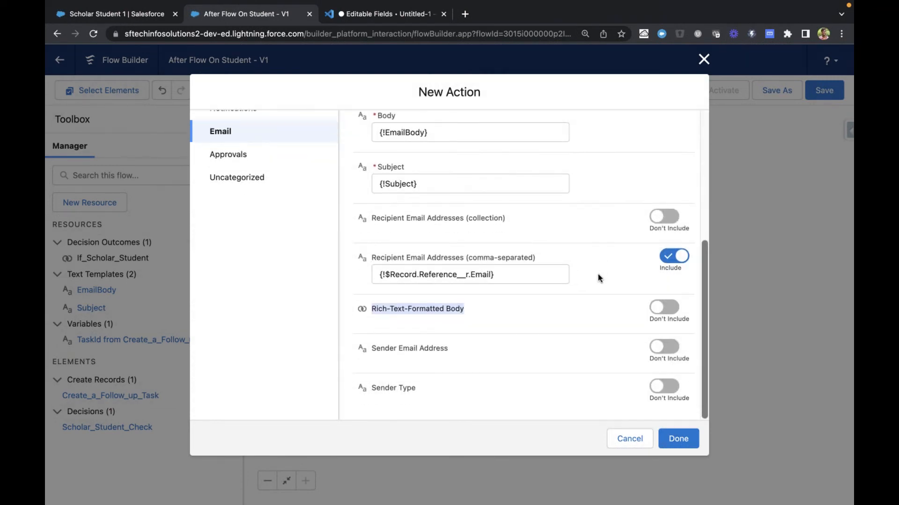
pyautogui.click(660, 308)
pyautogui.click(465, 330)
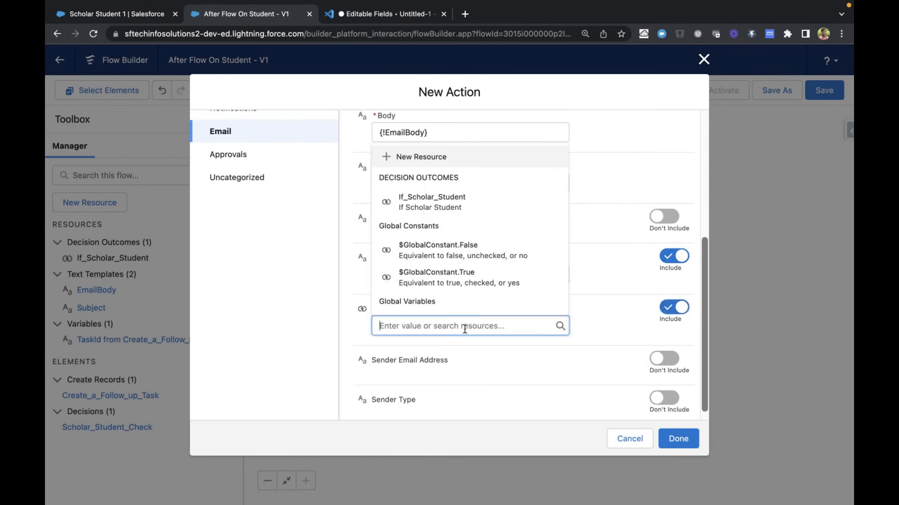
pyautogui.click(598, 323)
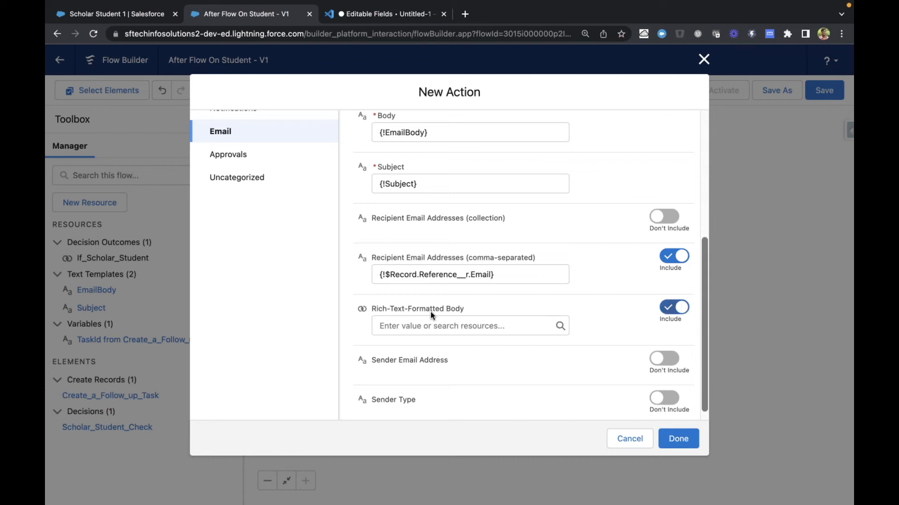
pyautogui.click(406, 325)
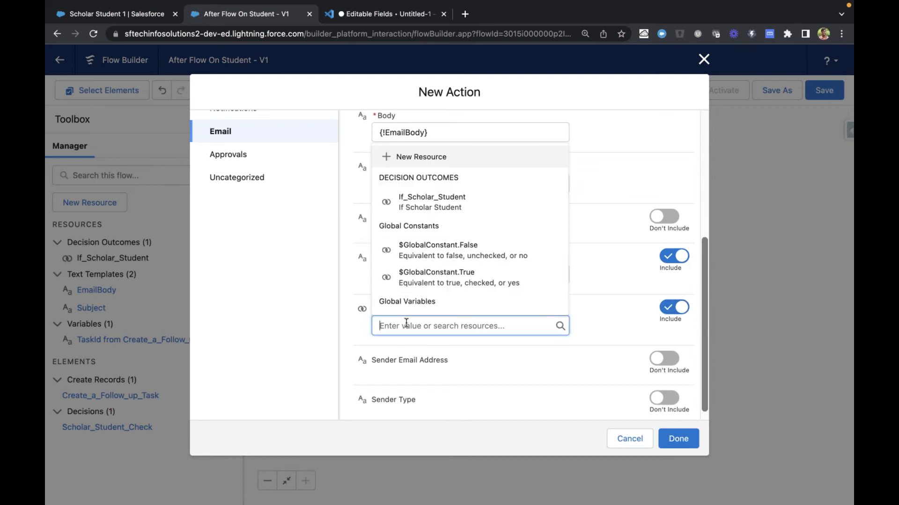
pyautogui.click(423, 279)
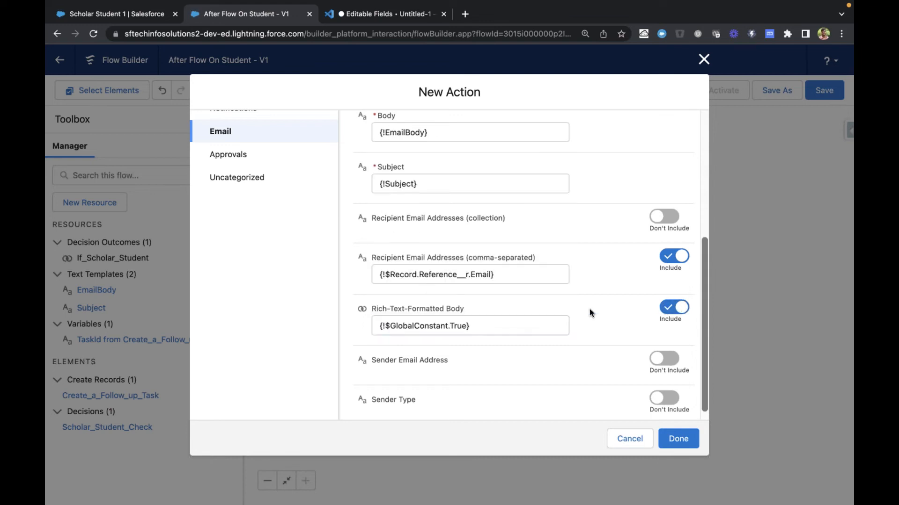
# Clear the Rich-Text-Formatted Body value and pick $GlobalConstant.True for it again
pyautogui.doubleClick(433, 328)
pyautogui.hotkey('ctrl', 'a')
pyautogui.press('BackSpace')
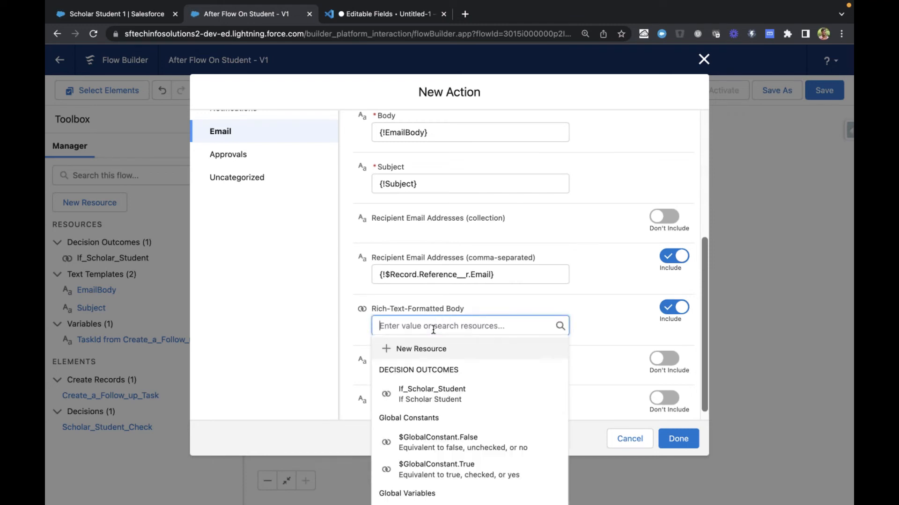
pyautogui.scroll(-1, 440, 423)
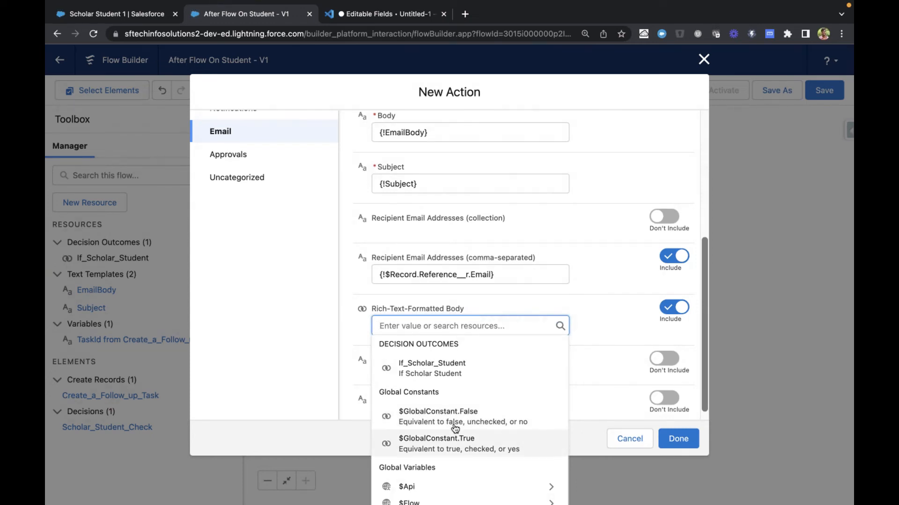
pyautogui.click(444, 442)
# Check the input values of Send Email To Referee, add the action to the flow and save the flow
pyautogui.scroll(-1, 586, 318)
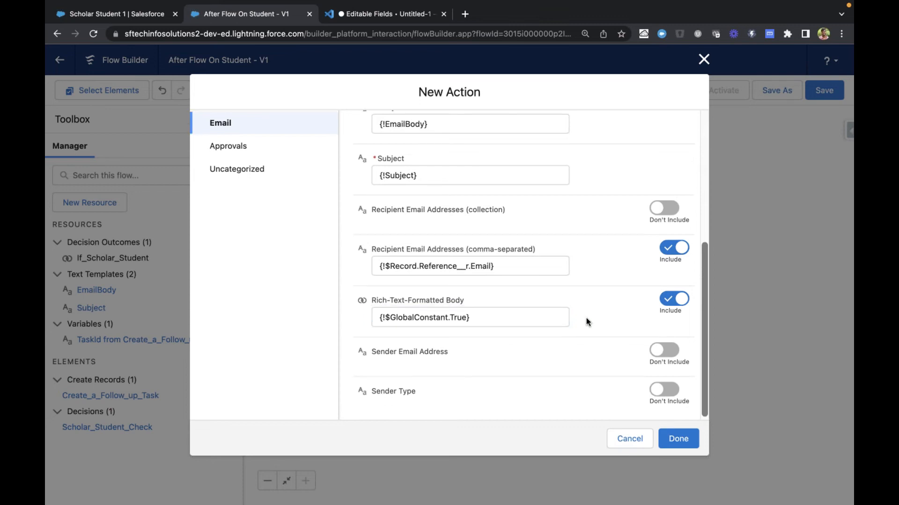
pyautogui.scroll(5, 586, 318)
pyautogui.scroll(-3, 620, 307)
pyautogui.scroll(2, 622, 324)
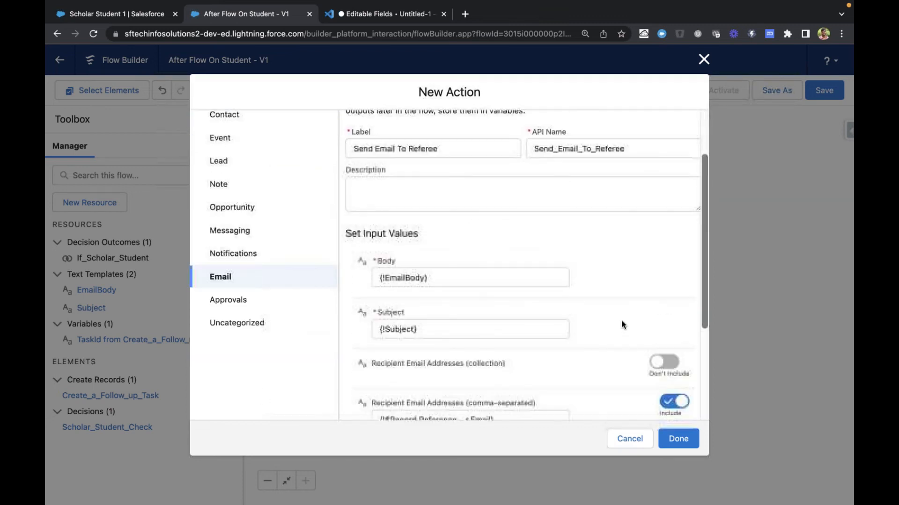
pyautogui.scroll(3, 621, 324)
pyautogui.click(678, 438)
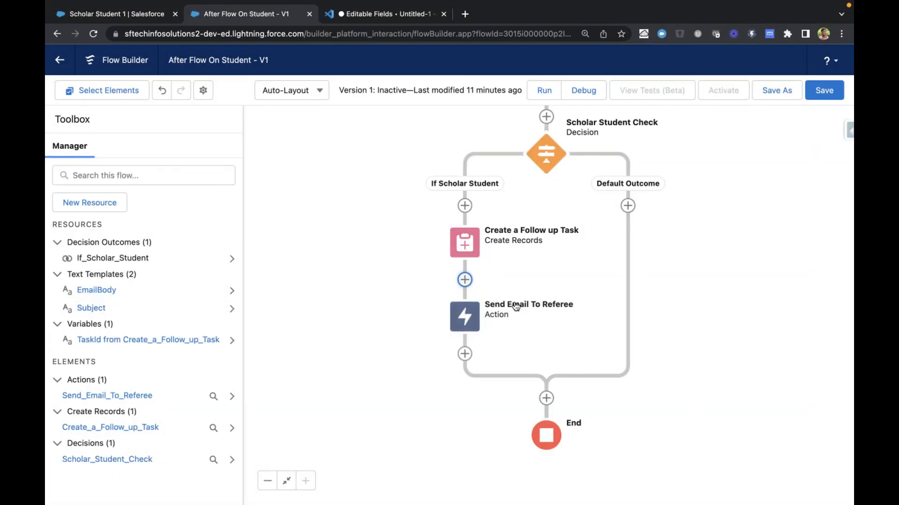
pyautogui.click(828, 99)
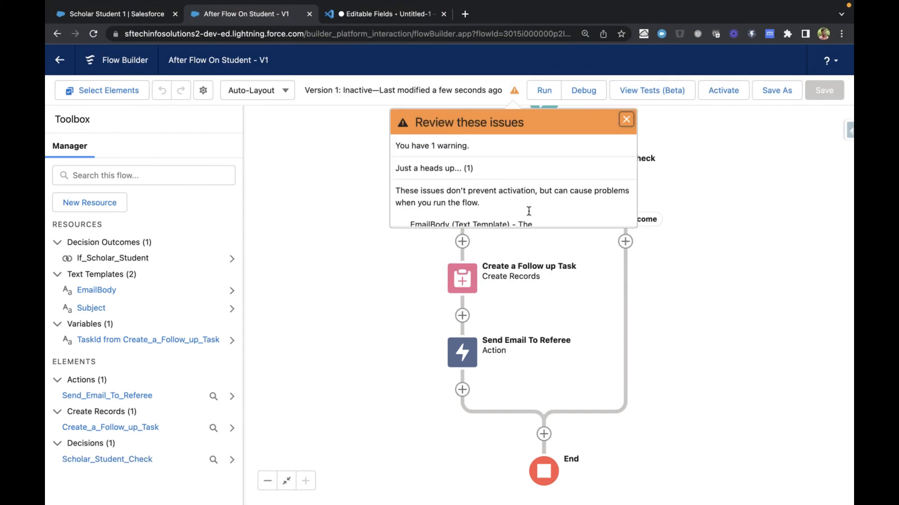
# Read the flow's warning about the EmailBody text template and close it
pyautogui.scroll(-3, 550, 191)
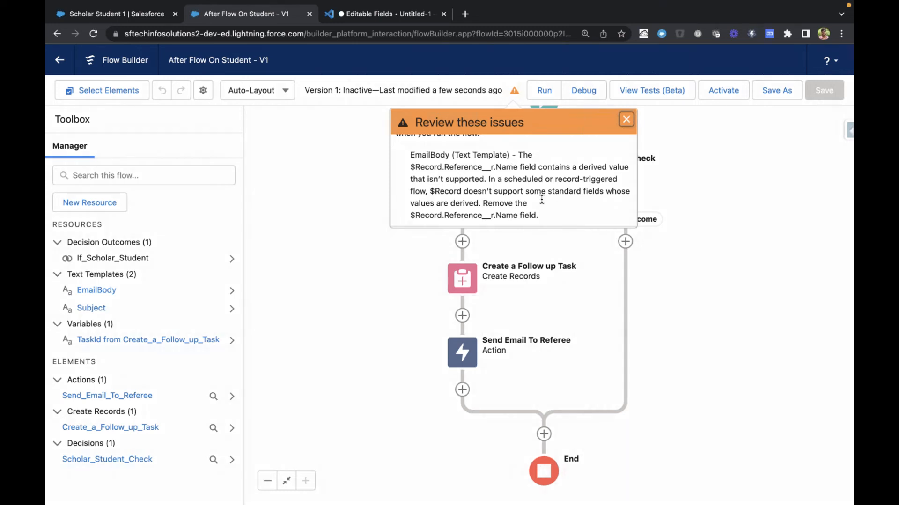
pyautogui.scroll(3, 541, 199)
pyautogui.scroll(-1, 513, 180)
pyautogui.scroll(2, 513, 176)
pyautogui.click(627, 119)
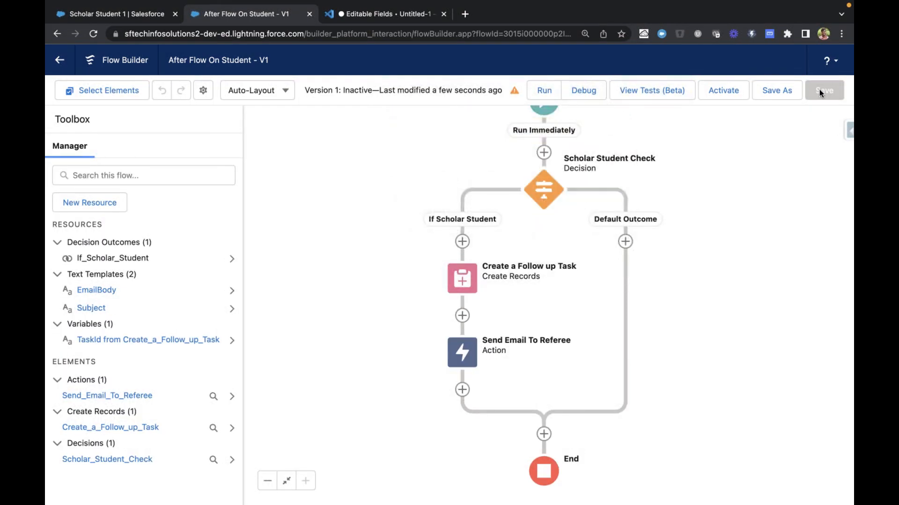
# Run a debug of the flow as if the record is created, using Scholar Student 1 as the triggering record
pyautogui.click(590, 92)
pyautogui.scroll(-1, 496, 377)
pyautogui.click(384, 374)
pyautogui.scroll(-1, 383, 375)
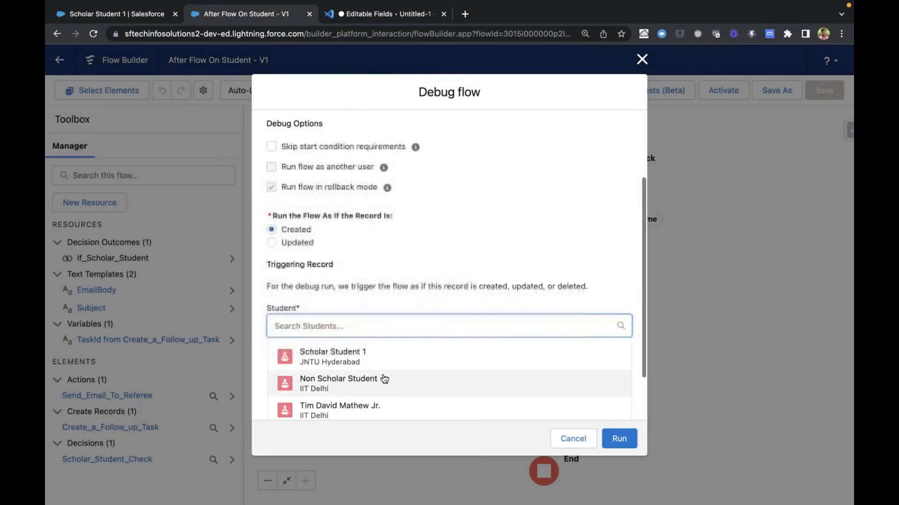
pyautogui.click(407, 358)
pyautogui.click(623, 439)
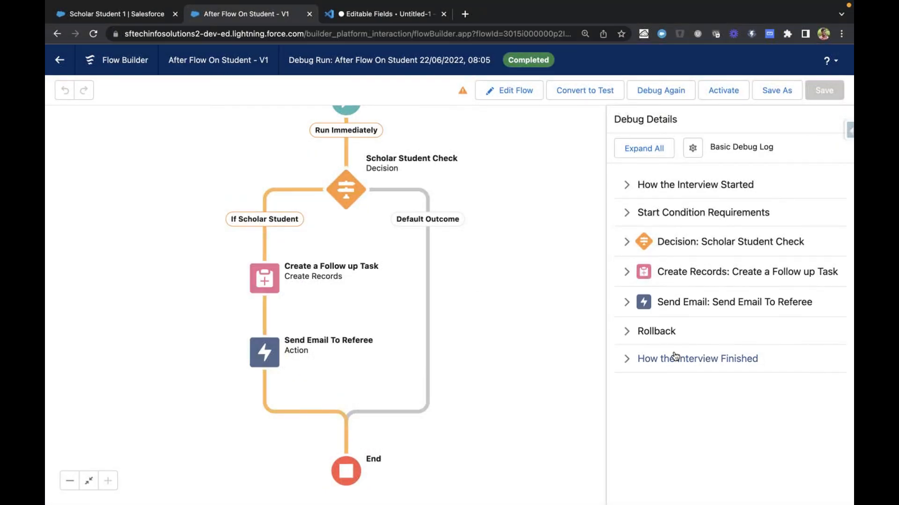
# Examine the Send Email To Referee inputs in the debug details, including the body, recipient address and subject
pyautogui.click(627, 300)
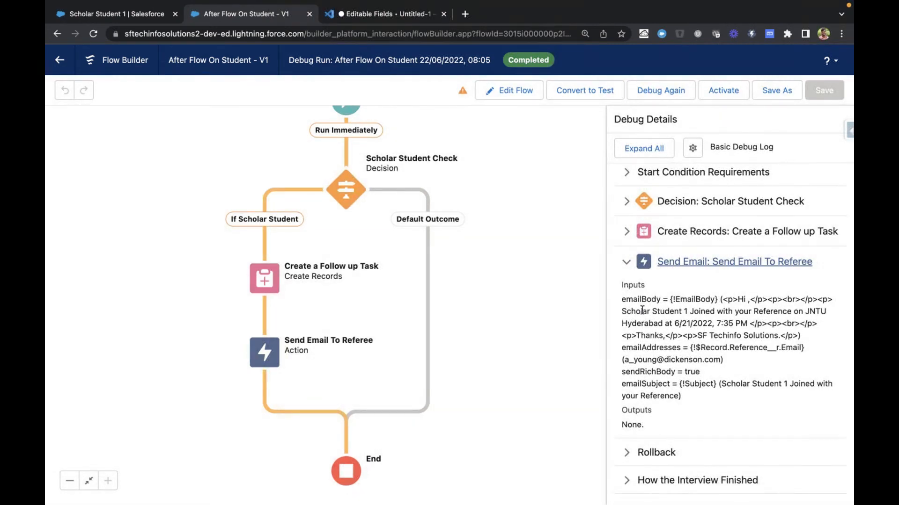
pyautogui.moveTo(749, 300); pyautogui.dragTo(832, 300)
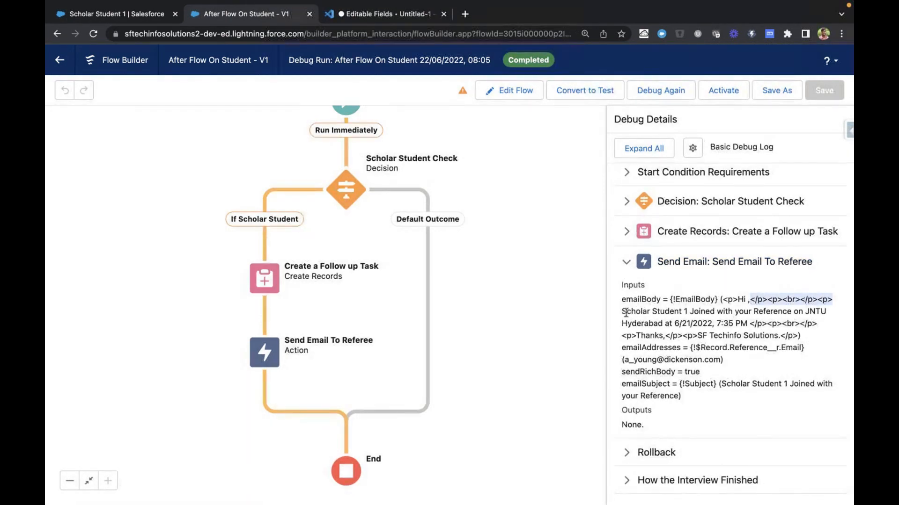
pyautogui.moveTo(626, 313); pyautogui.dragTo(782, 350)
pyautogui.click(782, 351)
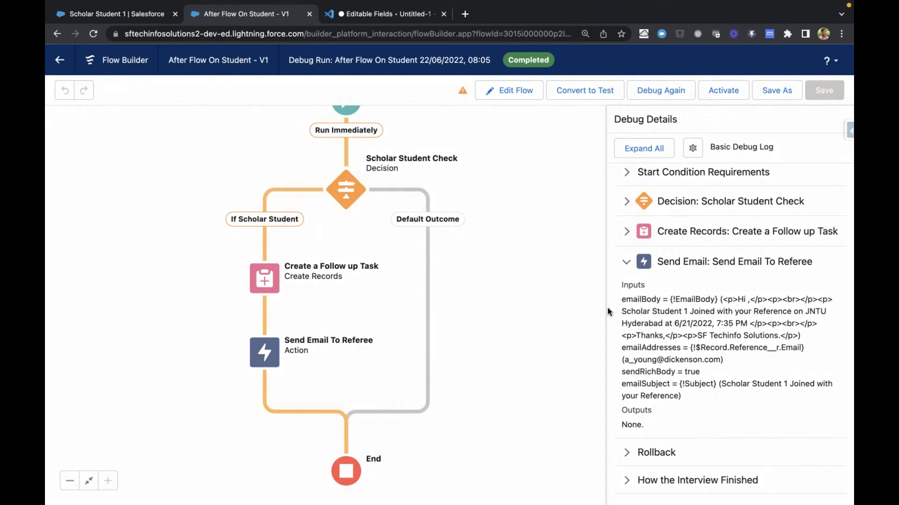
# Open the Reference contact of the Scholar Student 1 record in a separate browser tab and show its details
pyautogui.hotkey('ctrl', 'shift', 'Tab')
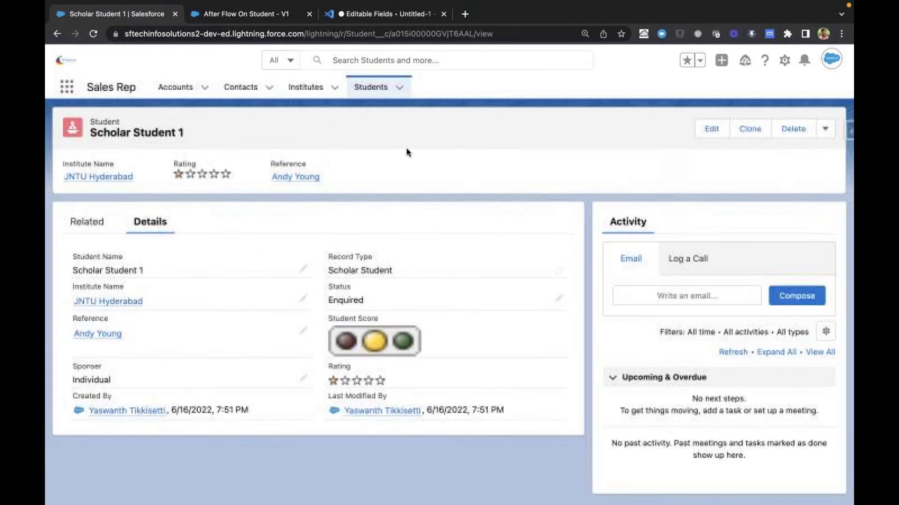
pyautogui.keyDown('super'); pyautogui.click(98, 333); pyautogui.keyUp('super')
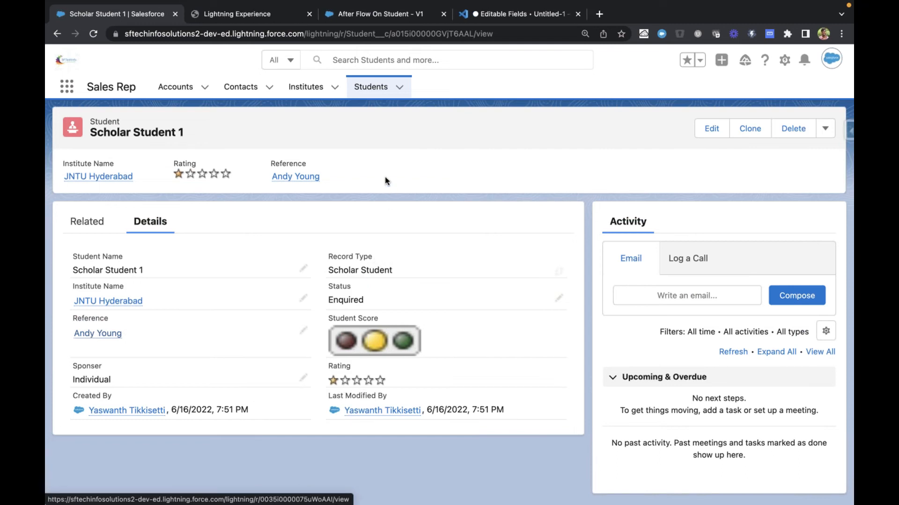
pyautogui.hotkey('ctrl', 'Tab')
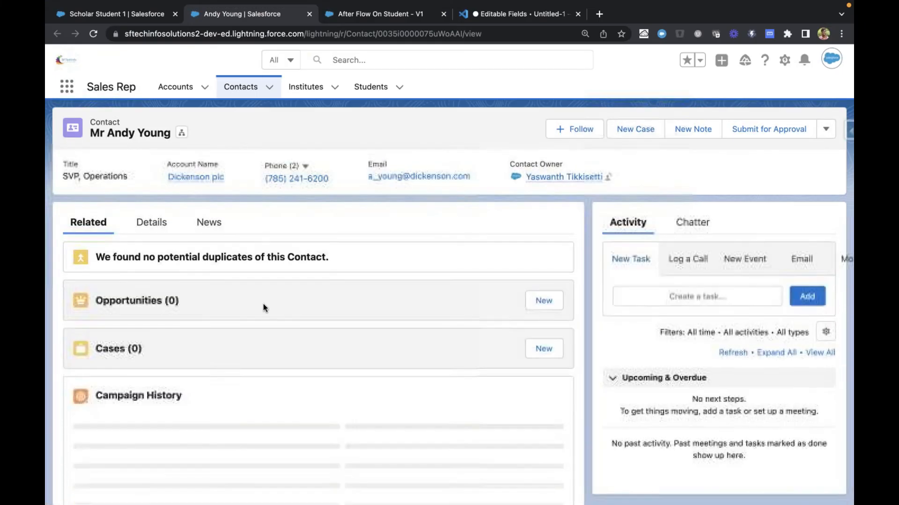
pyautogui.click(152, 223)
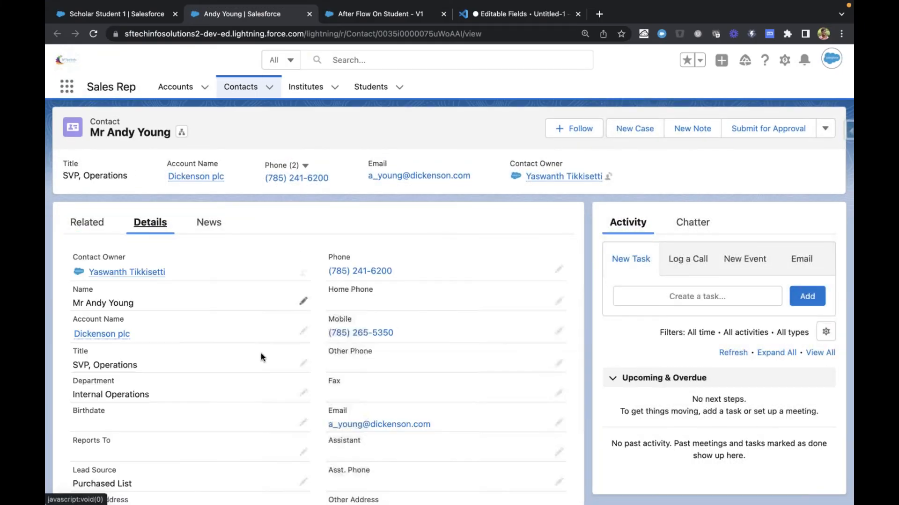
pyautogui.scroll(-3, 261, 354)
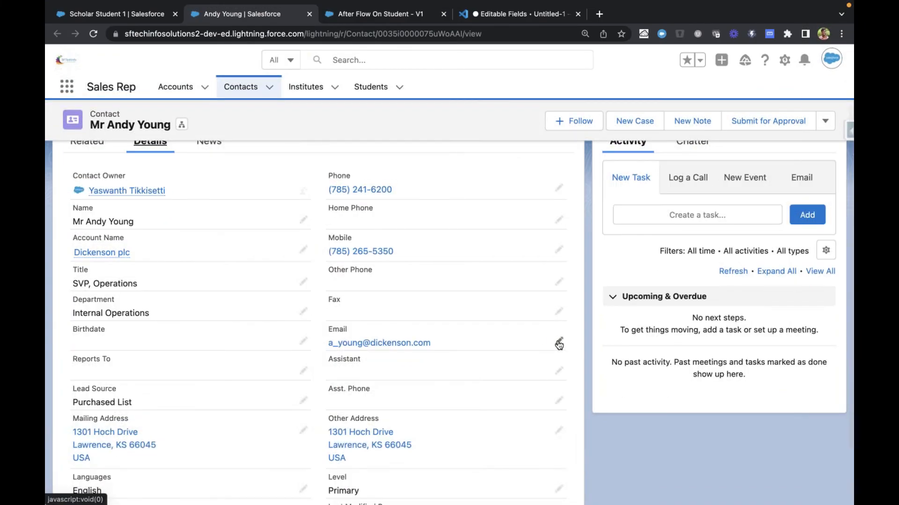
# Replace the reference contact's email with the address that should receive the test email, and save the contact
pyautogui.click(559, 344)
pyautogui.tripleClick(467, 344)
pyautogui.press('BackSpace')
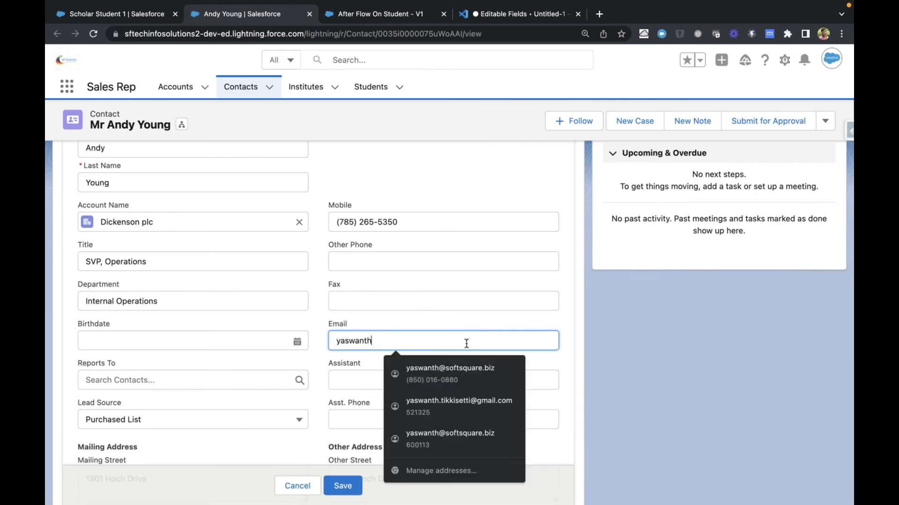
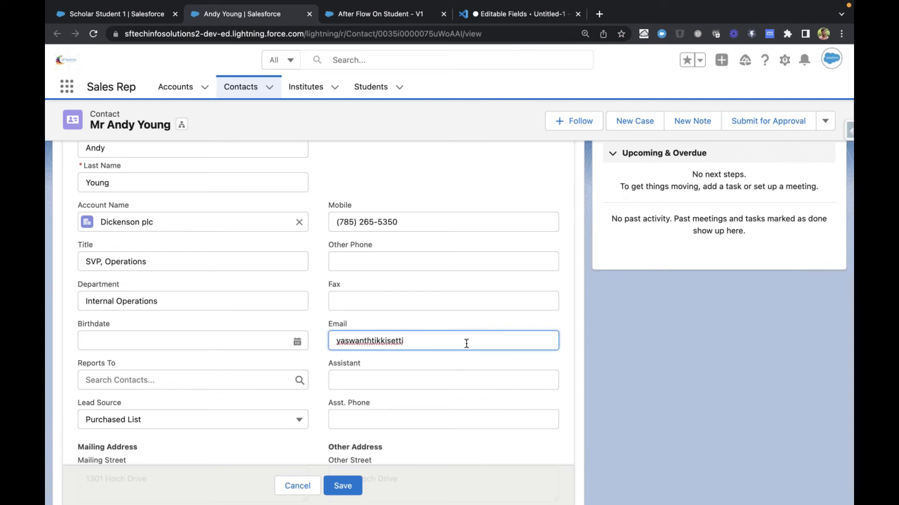
pyautogui.click(343, 486)
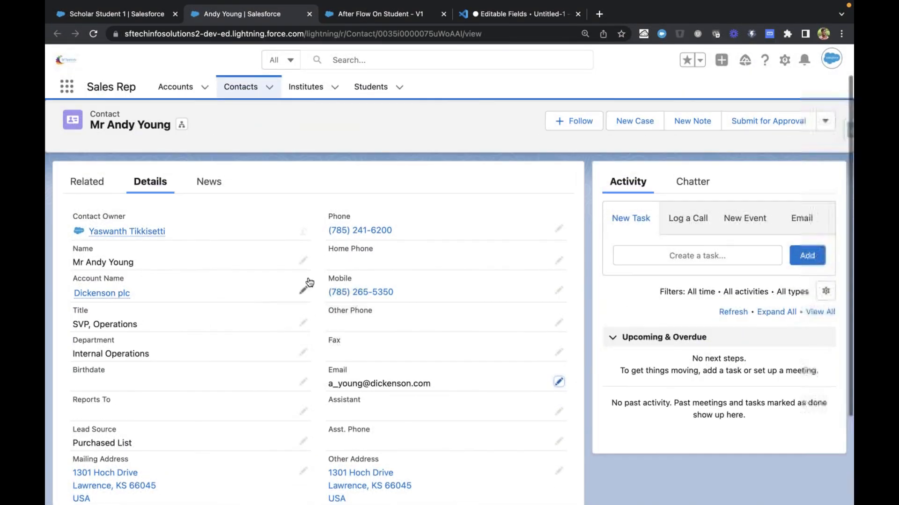
pyautogui.scroll(-3, 380, 327)
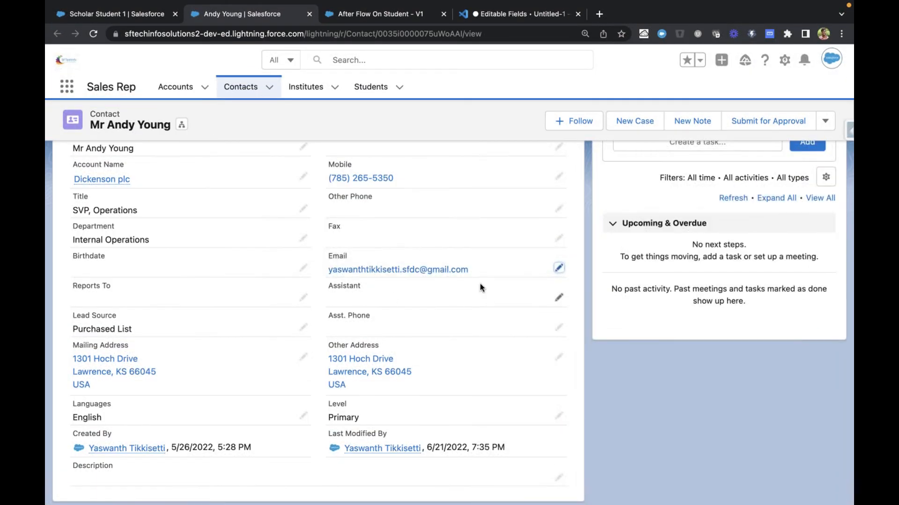
pyautogui.scroll(-1, 564, 323)
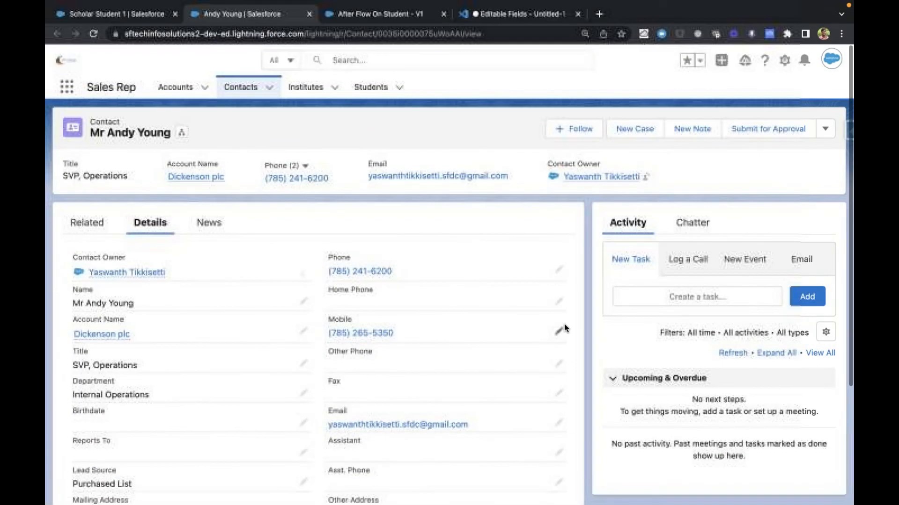
# Start a new Student record with the Scholar Student record type and set its Status to Attended Demo
pyautogui.hotkey('ctrl', 'shift', 'Tab')
pyautogui.click(351, 95)
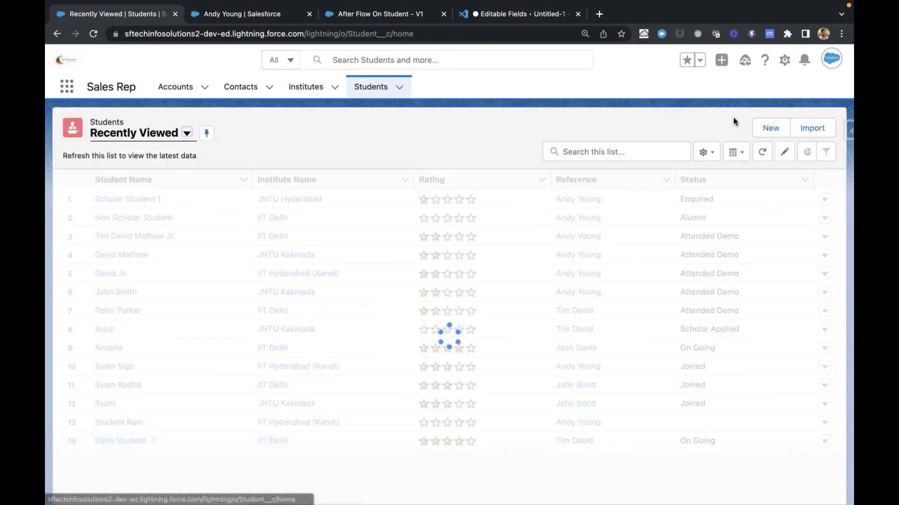
pyautogui.click(753, 130)
pyautogui.click(426, 282)
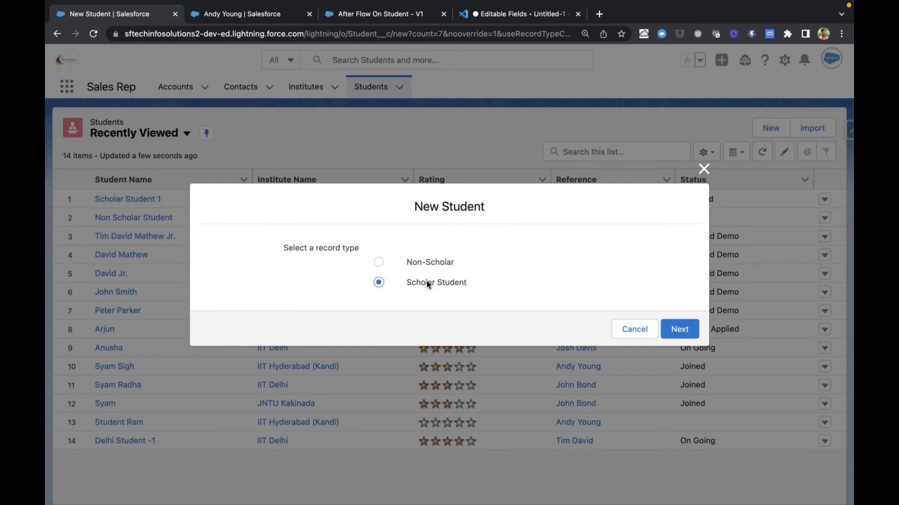
pyautogui.click(680, 329)
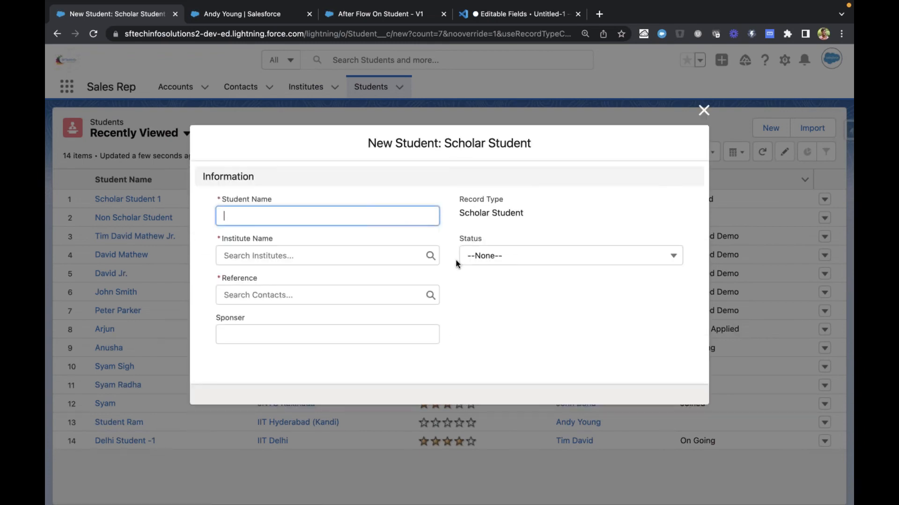
pyautogui.click(490, 256)
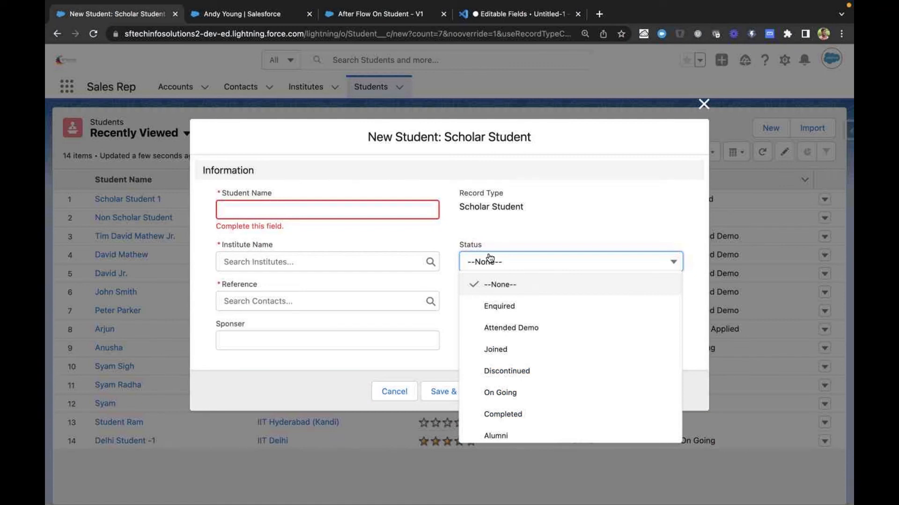
pyautogui.click(504, 327)
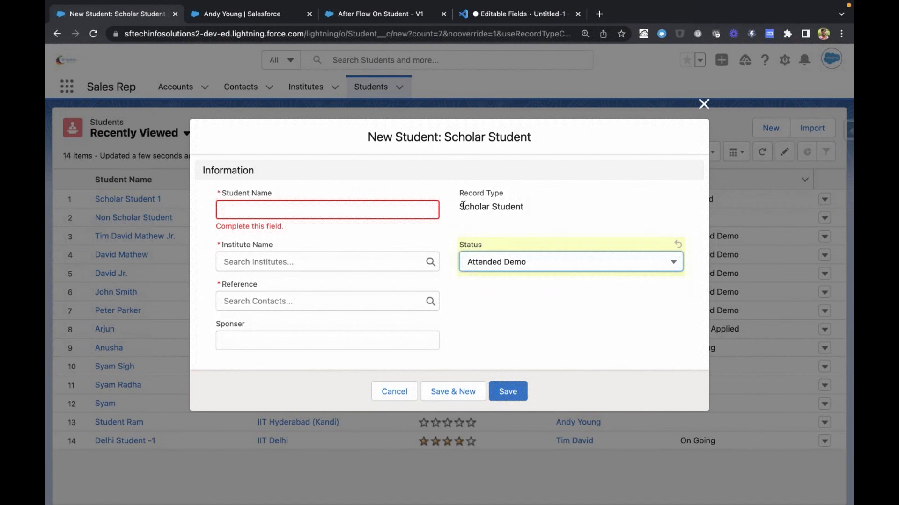
# Keep the status at Attended Demo and name the new Scholar Student record "Scholar Flow Demo"
pyautogui.moveTo(462, 206); pyautogui.dragTo(566, 209)
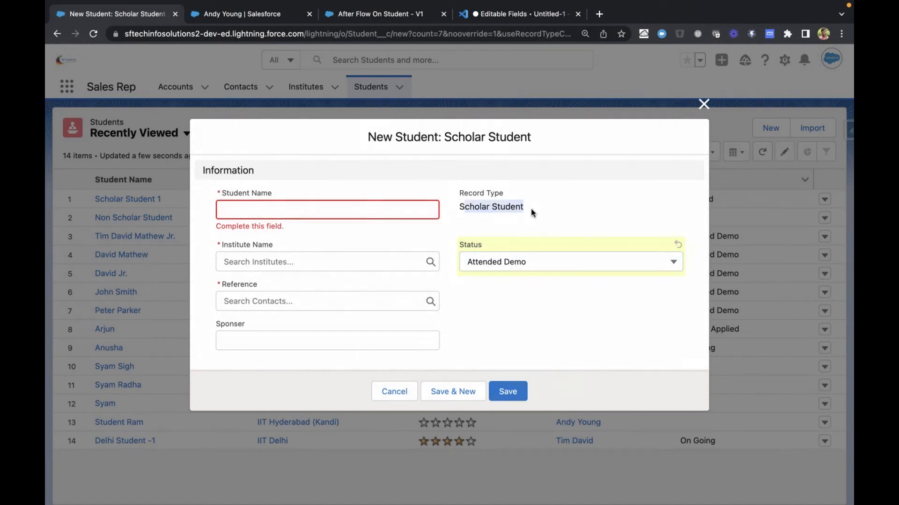
pyautogui.click(494, 265)
pyautogui.click(489, 327)
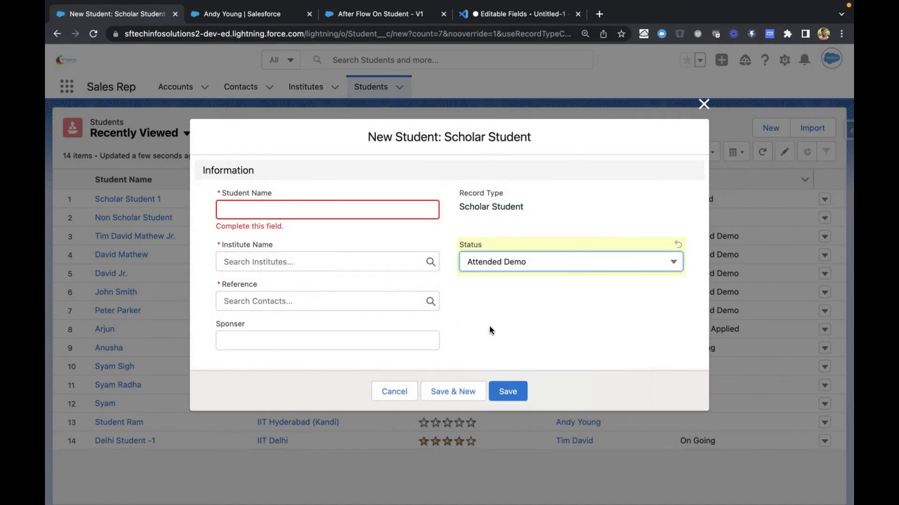
pyautogui.click(312, 212)
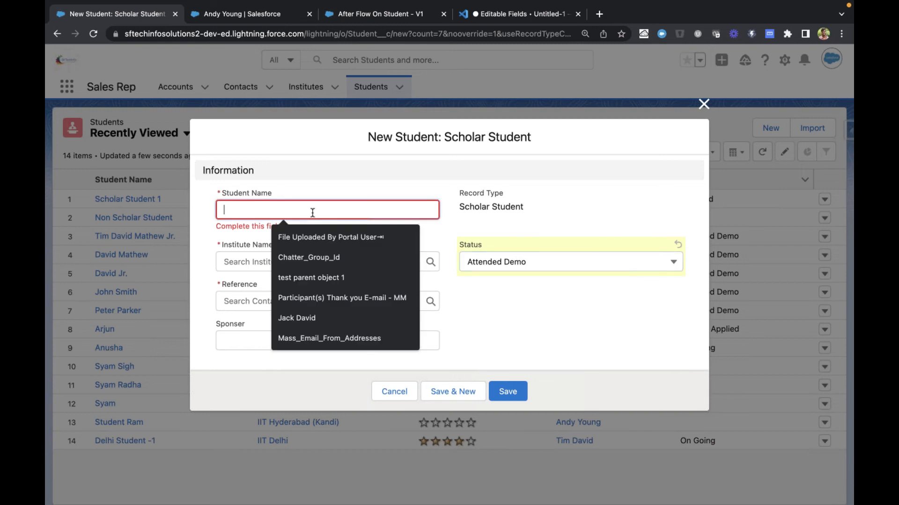
pyautogui.write('Scholar')
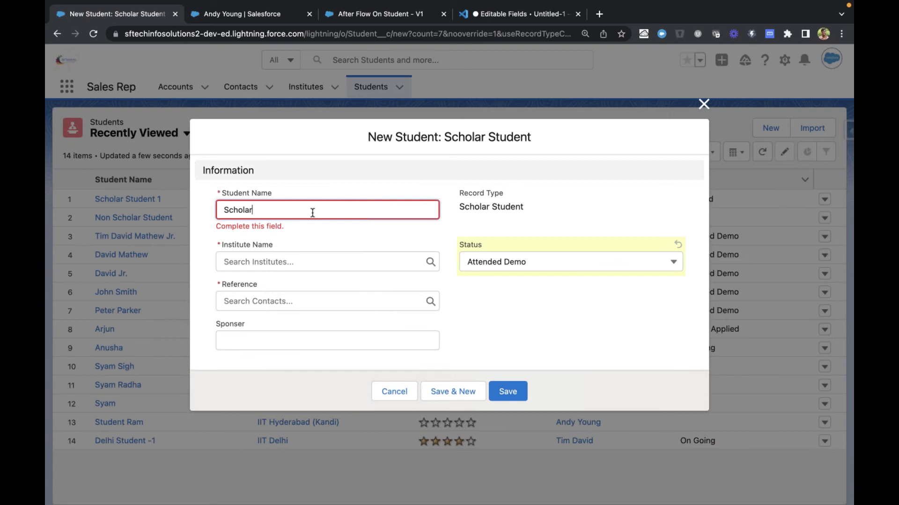
pyautogui.write(' Flow Demo')
# Set the institute to JNTU Kakinada, choose the Dickenson plc contact as reference, and save the student
pyautogui.click(285, 255)
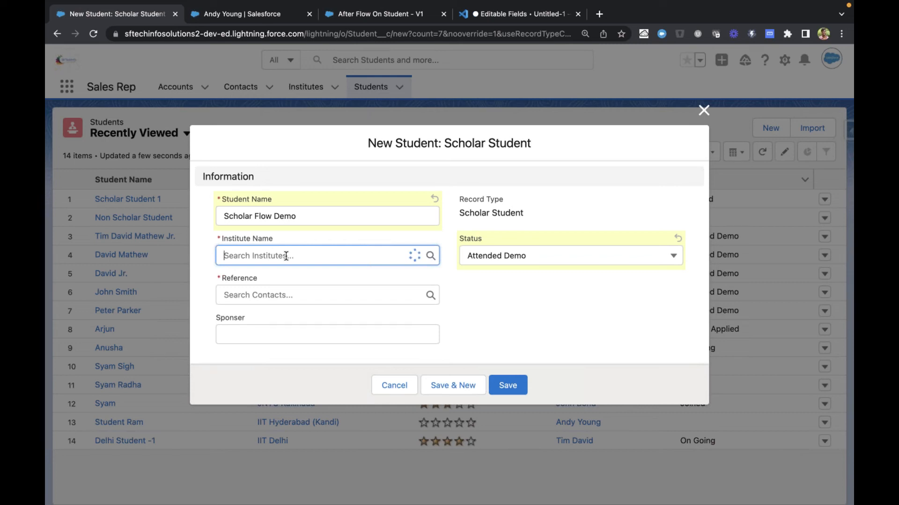
pyautogui.click(276, 358)
pyautogui.click(287, 295)
pyautogui.click(284, 333)
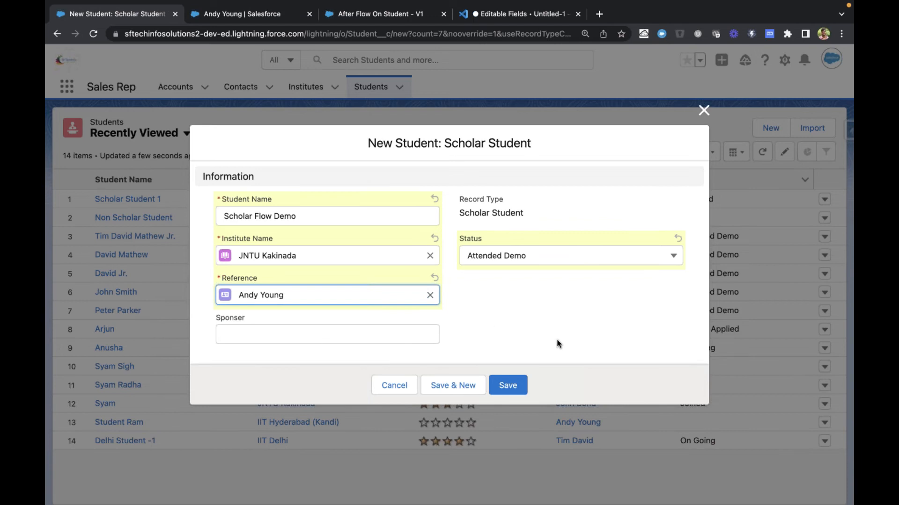
pyautogui.click(520, 384)
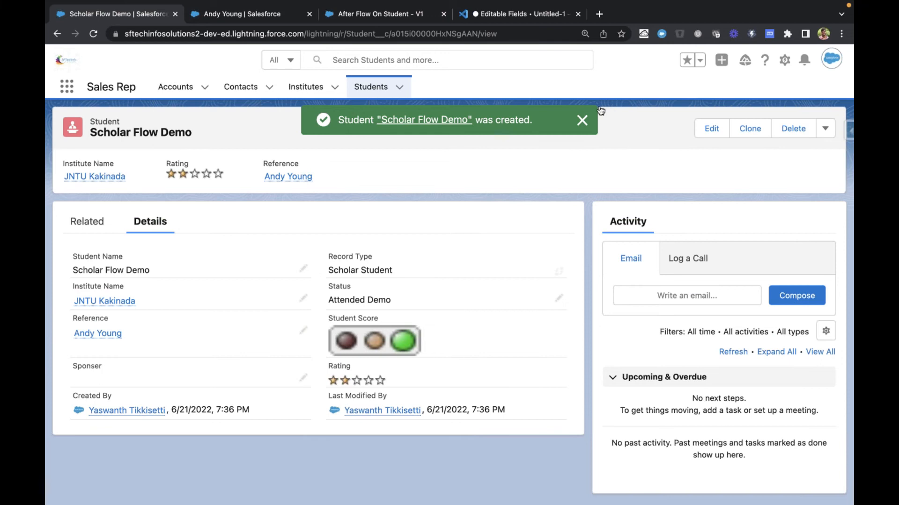
# Check the related lists of the Scholar Flow Demo record for a follow-up task, and return to its details
pyautogui.click(582, 120)
pyautogui.click(92, 226)
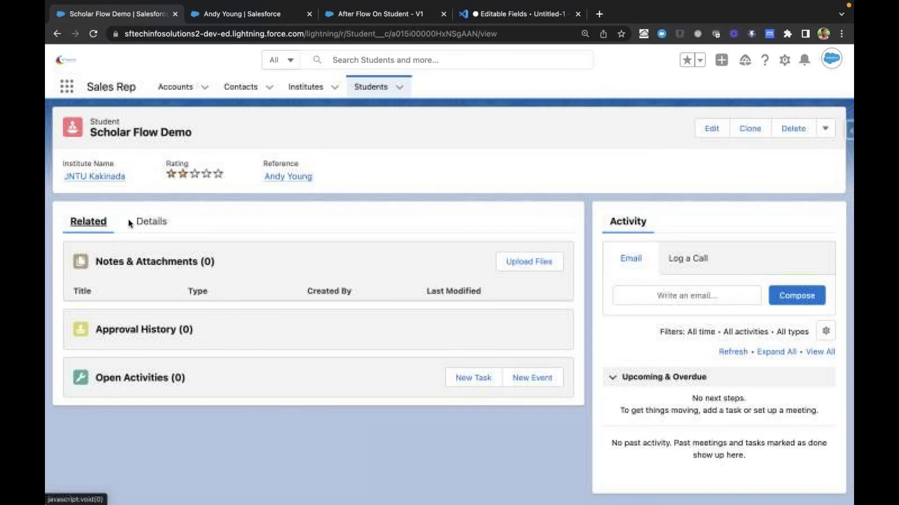
pyautogui.click(152, 223)
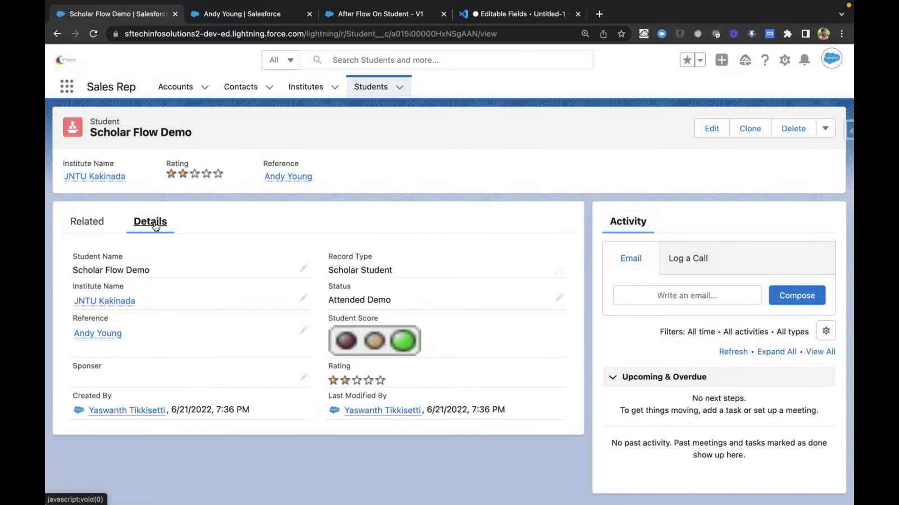
# Go back to the After Flow On Student flow, leave the debug run, and activate version 1
pyautogui.click(246, 16)
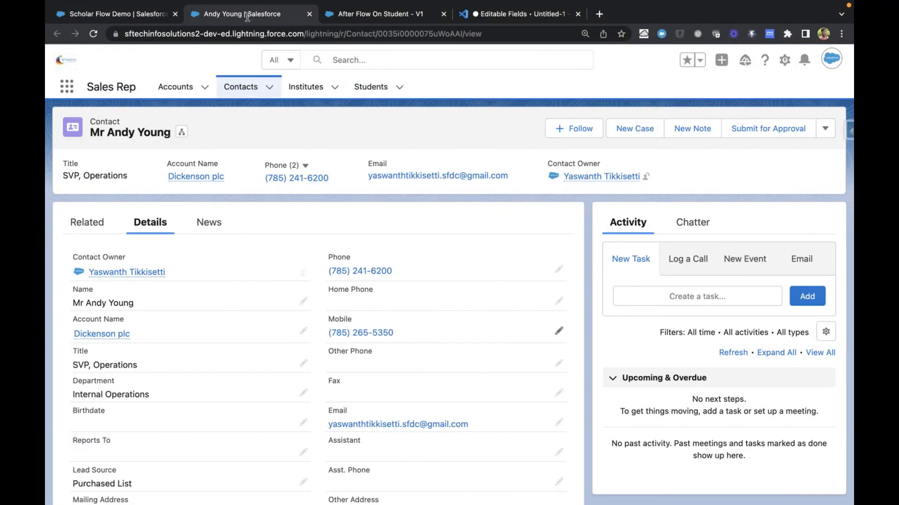
pyautogui.click(365, 17)
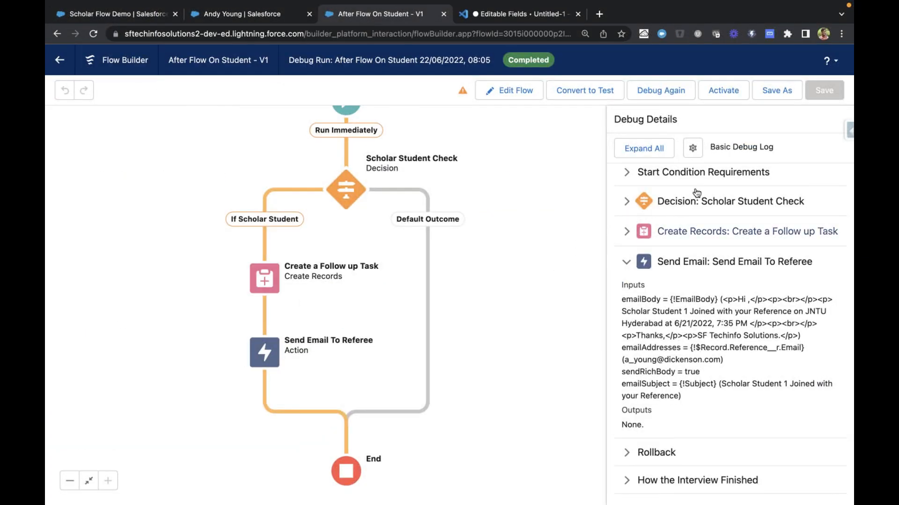
pyautogui.click(499, 93)
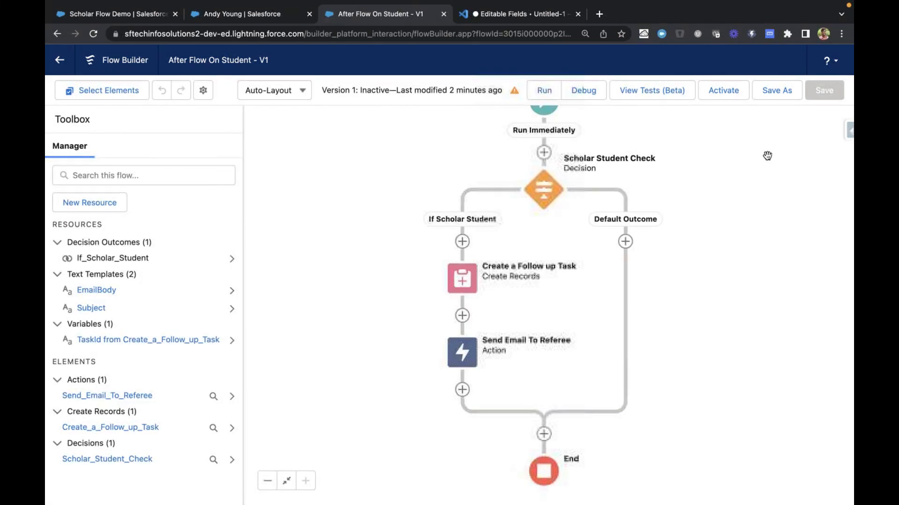
pyautogui.click(723, 91)
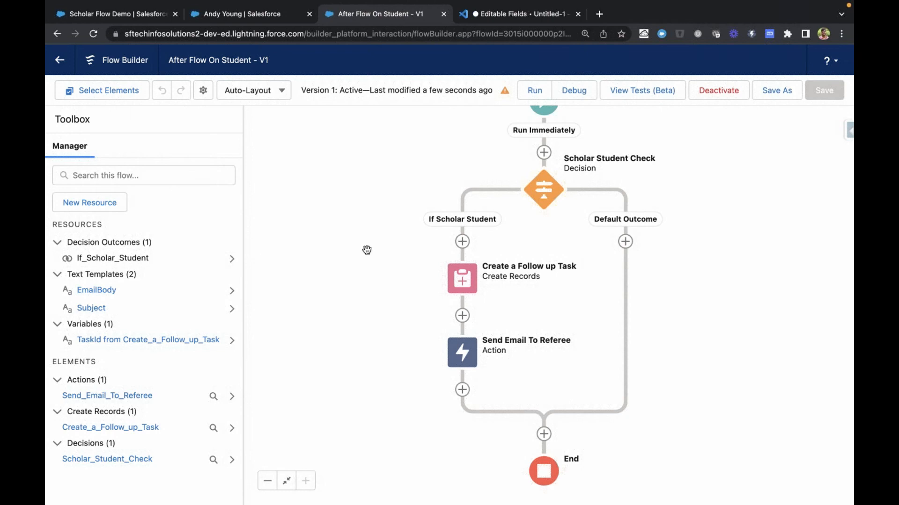
# Return to the Students list in Salesforce and start a new student with the Scholar Student record type
pyautogui.press('super+1')
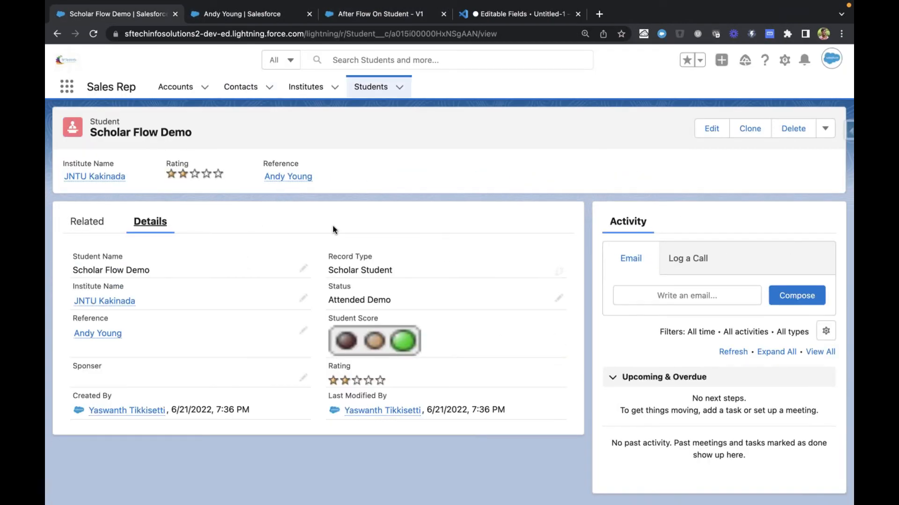
pyautogui.click(711, 129)
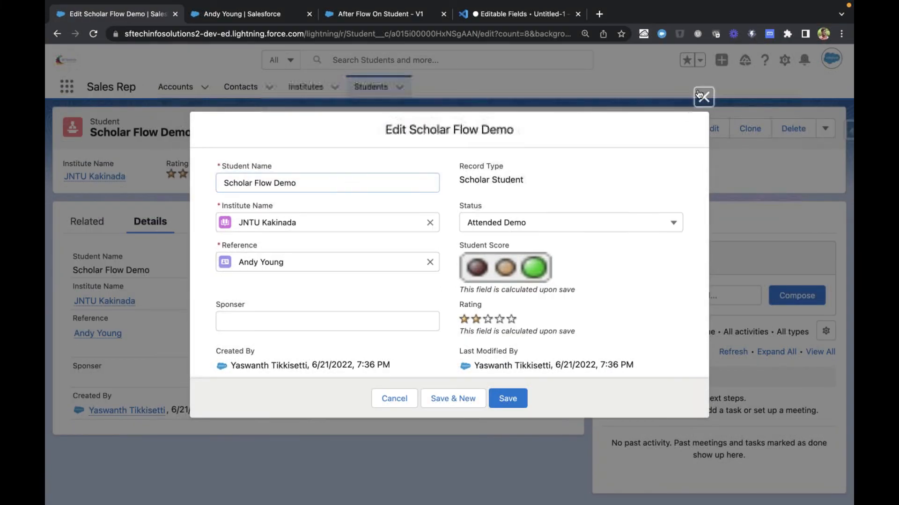
pyautogui.click(758, 94)
pyautogui.click(369, 87)
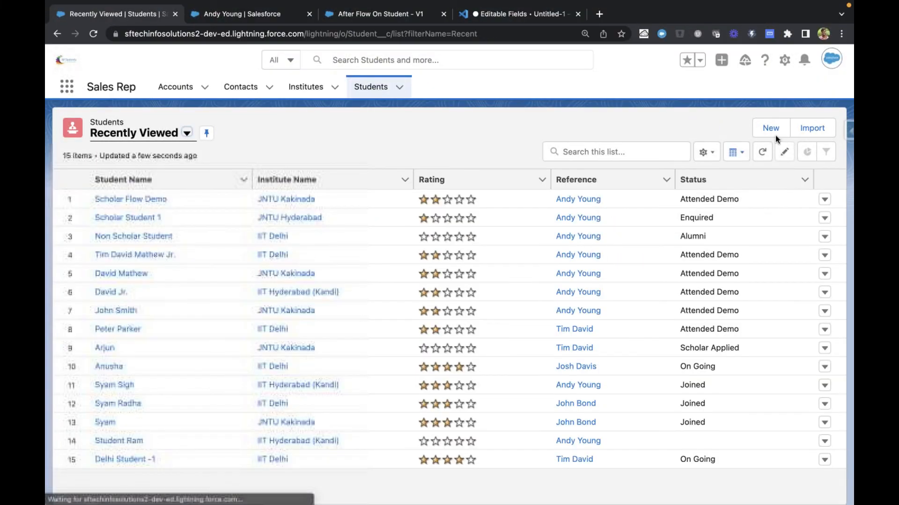
pyautogui.click(770, 128)
pyautogui.click(449, 284)
pyautogui.click(679, 329)
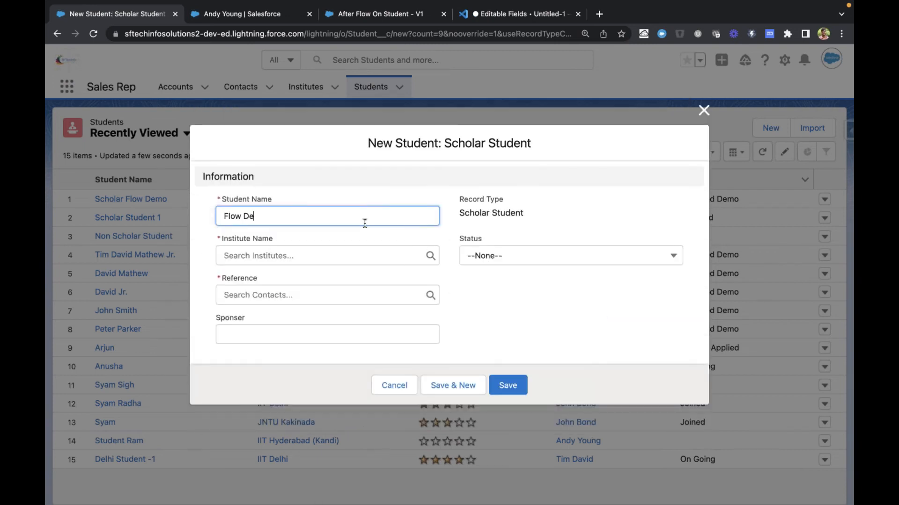
# Name the student "Flow Demo After Activation" and set its institute to JNTU Kakinada
pyautogui.write('Flow Demo After Activation')
pyautogui.click(343, 256)
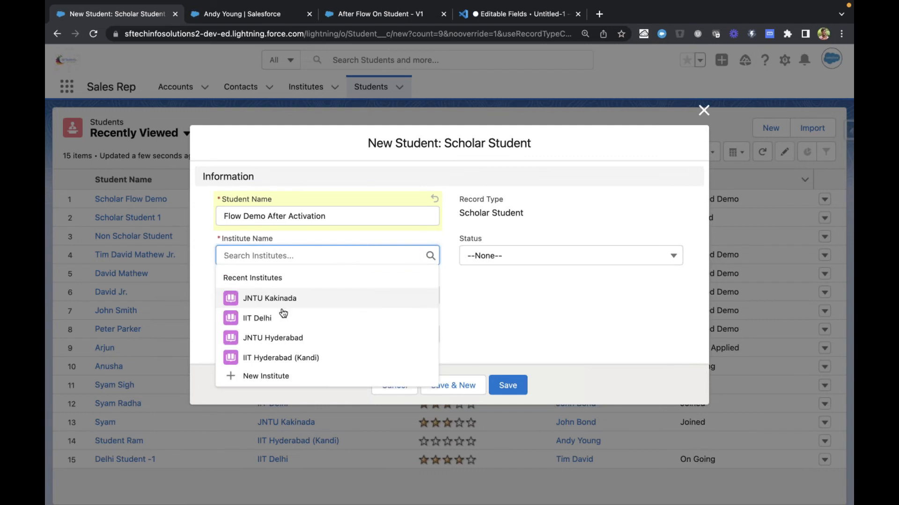
pyautogui.click(299, 298)
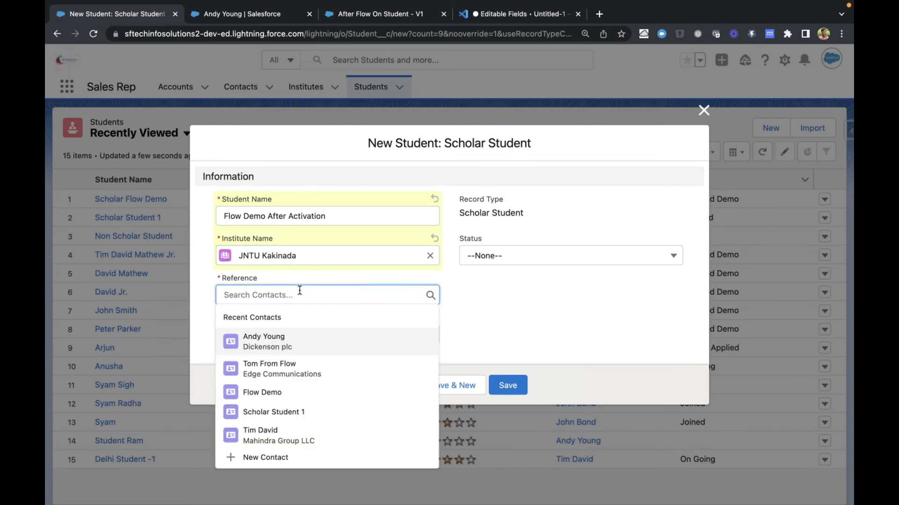
# Choose the Dickenson plc contact as reference, set the status to Enquired, and save the student
pyautogui.click(283, 335)
pyautogui.click(510, 257)
pyautogui.click(501, 302)
pyautogui.click(516, 386)
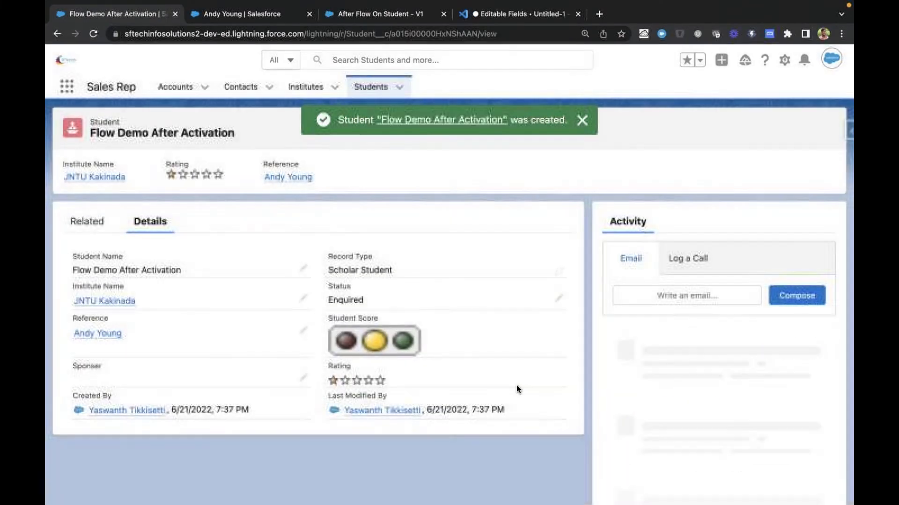
# Check the new student's related open activities and examine the Follow up Task's subject and due date in a separate browser tab
pyautogui.click(81, 229)
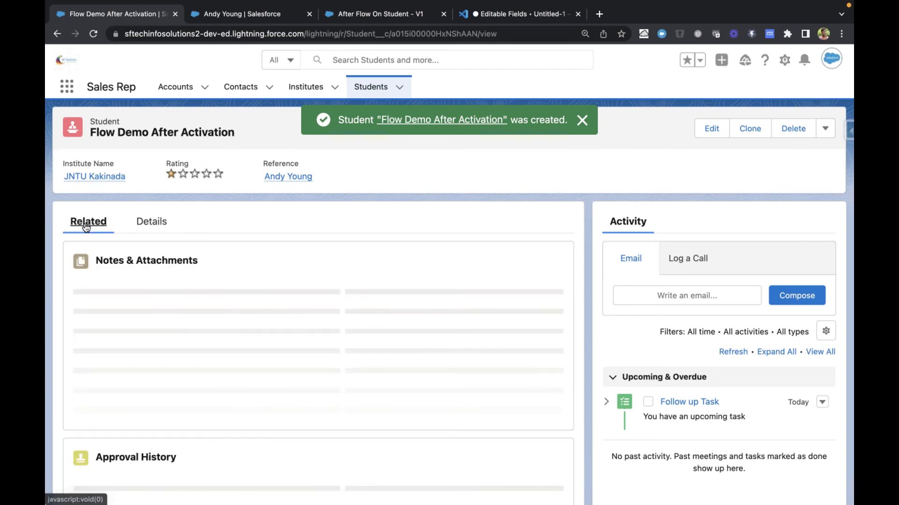
pyautogui.scroll(-3, 255, 328)
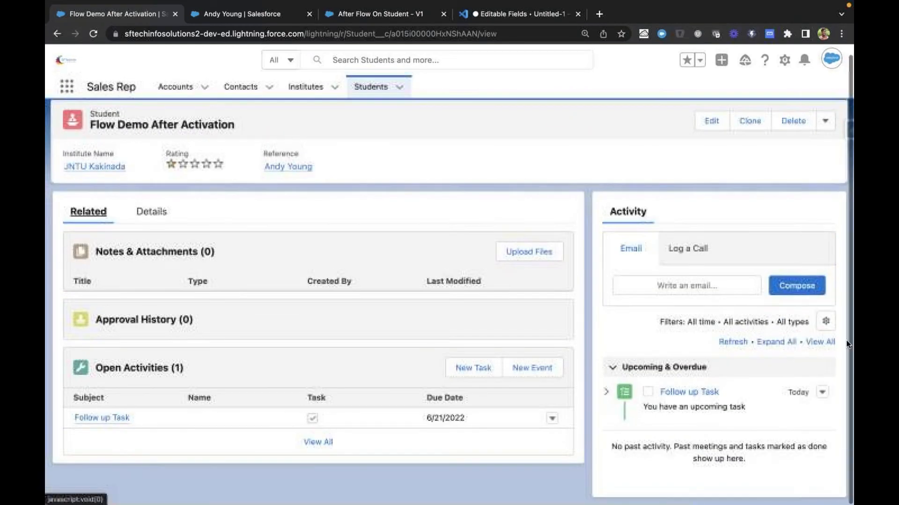
pyautogui.middleClick(706, 395)
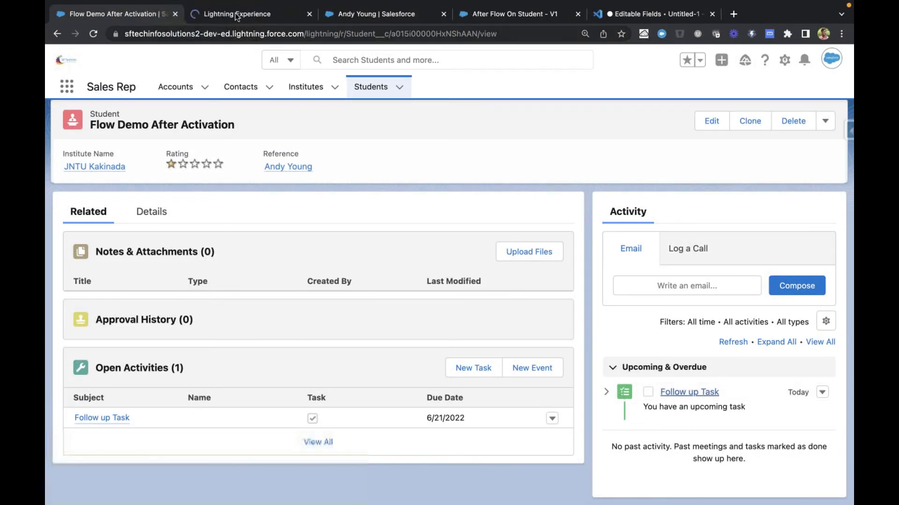
pyautogui.click(237, 16)
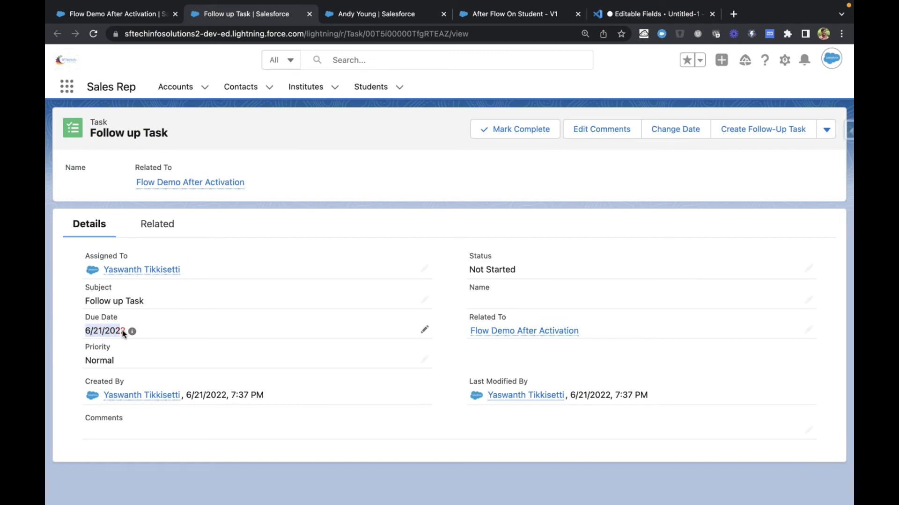
pyautogui.moveTo(86, 301); pyautogui.dragTo(143, 301)
# Open Gmail in a new browser tab and open the message "Flow Demo After Activation Joined with your Reference"
pyautogui.hotkey('ctrl', 'Tab')
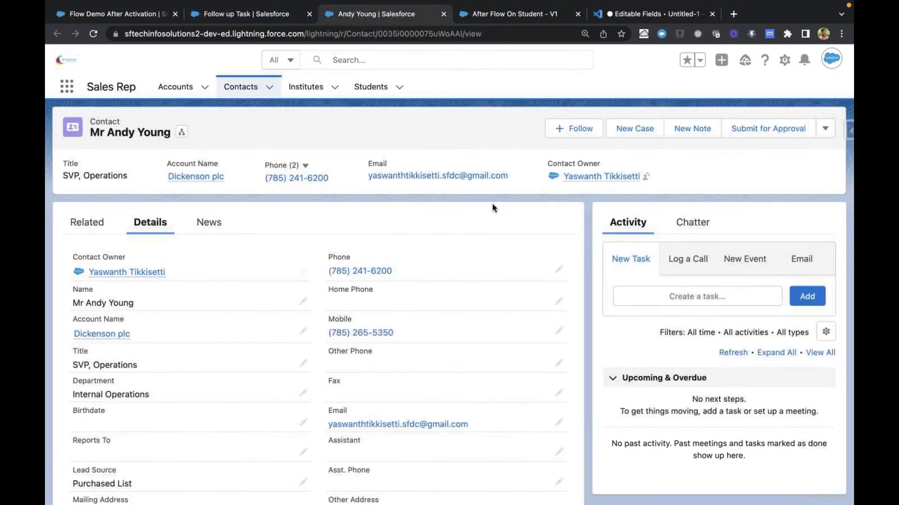
pyautogui.hotkey('ctrl', 't')
pyautogui.write('mail.google.com/mail/u/3/#inbox')
pyautogui.press('Return')
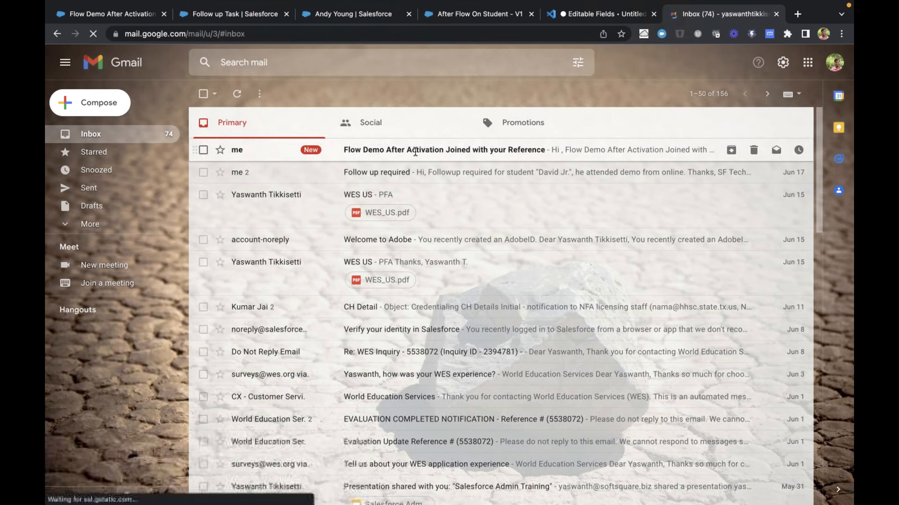
pyautogui.click(416, 150)
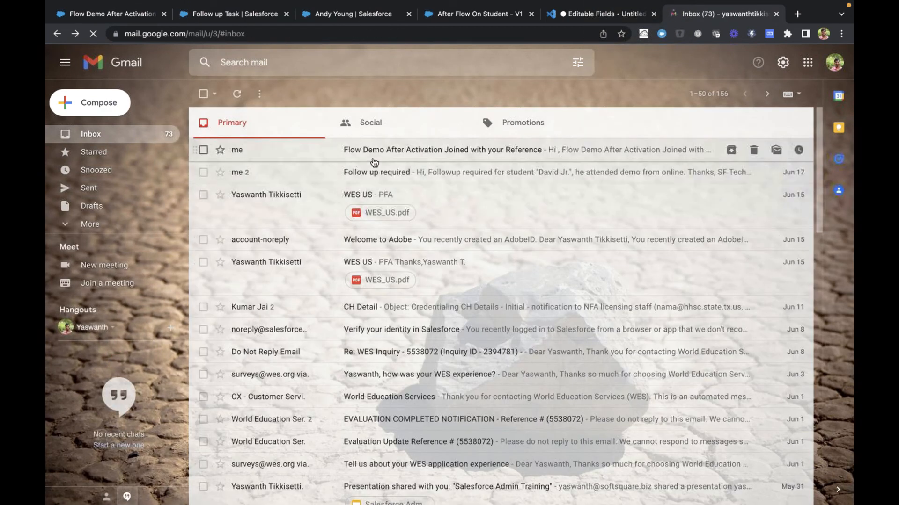
pyautogui.click(370, 155)
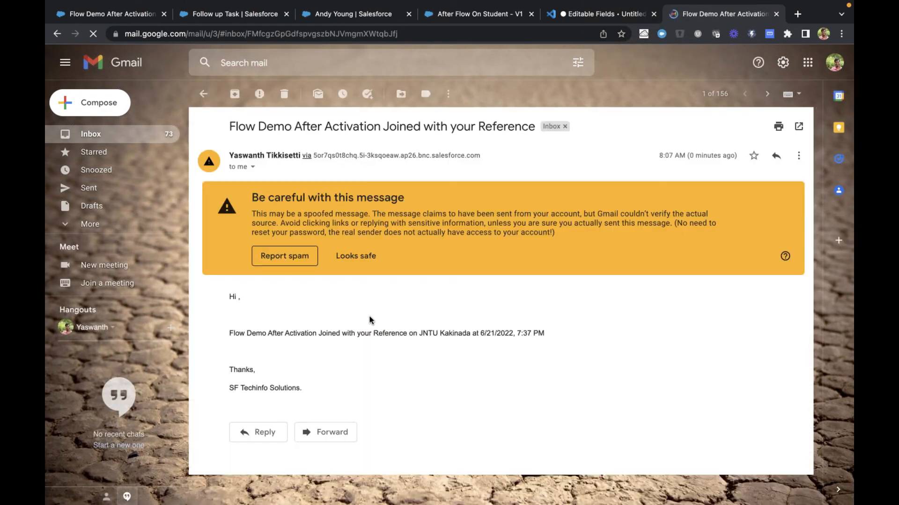
# Examine the email's subject, student and institute details and signature, and return to the Follow up Task record
pyautogui.moveTo(236, 127); pyautogui.dragTo(382, 130)
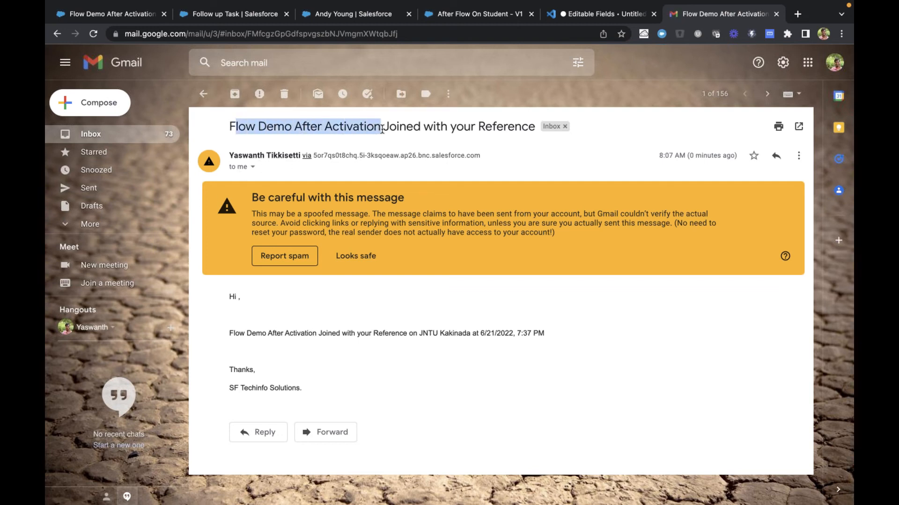
pyautogui.click(312, 129)
pyautogui.moveTo(228, 123); pyautogui.dragTo(385, 122)
pyautogui.click(497, 131)
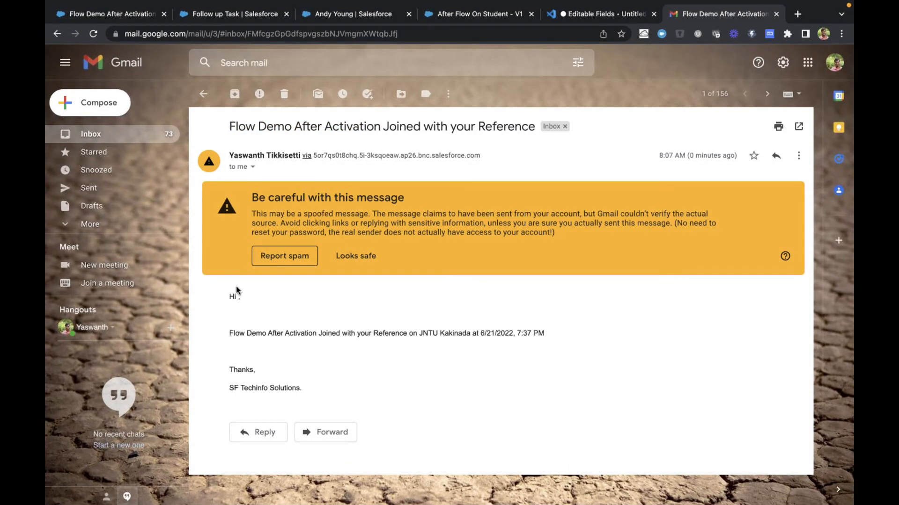
pyautogui.moveTo(230, 296); pyautogui.dragTo(274, 331)
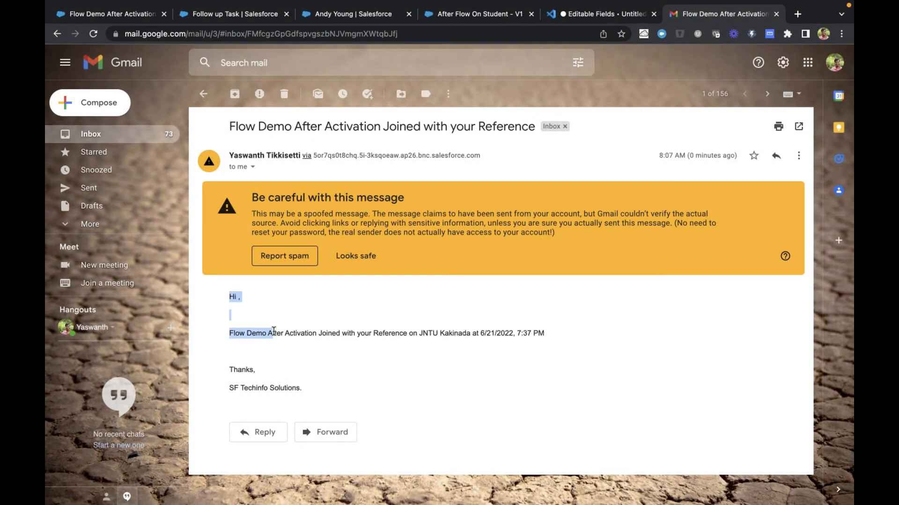
pyautogui.click(274, 330)
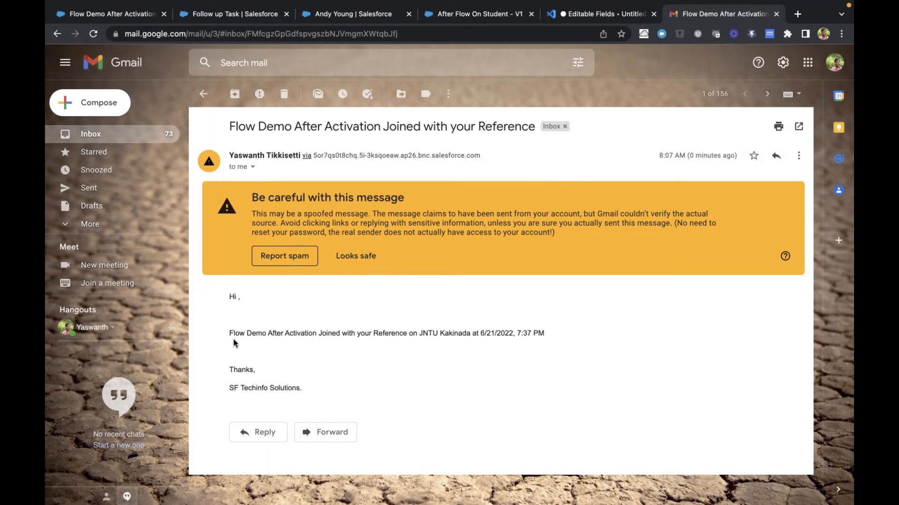
pyautogui.moveTo(233, 334); pyautogui.dragTo(348, 329)
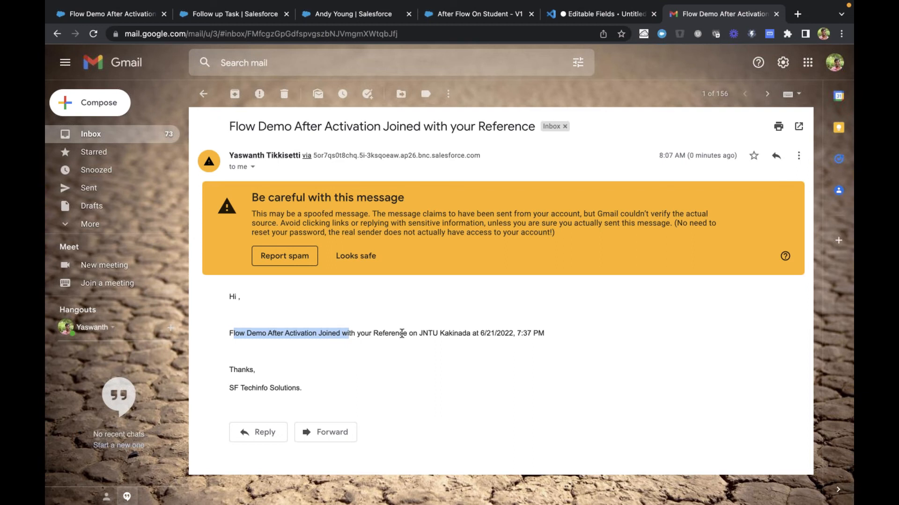
pyautogui.moveTo(423, 331); pyautogui.dragTo(582, 332)
pyautogui.doubleClick(234, 388)
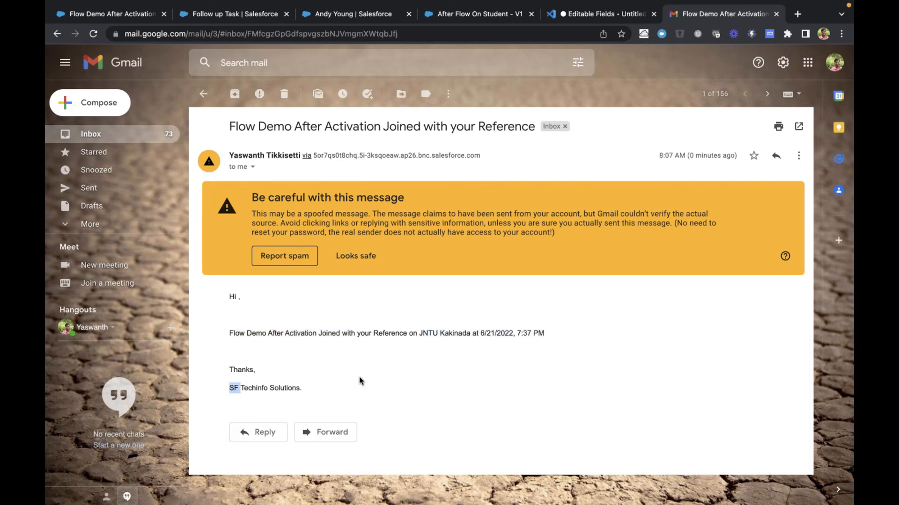
pyautogui.click(334, 374)
pyautogui.click(240, 15)
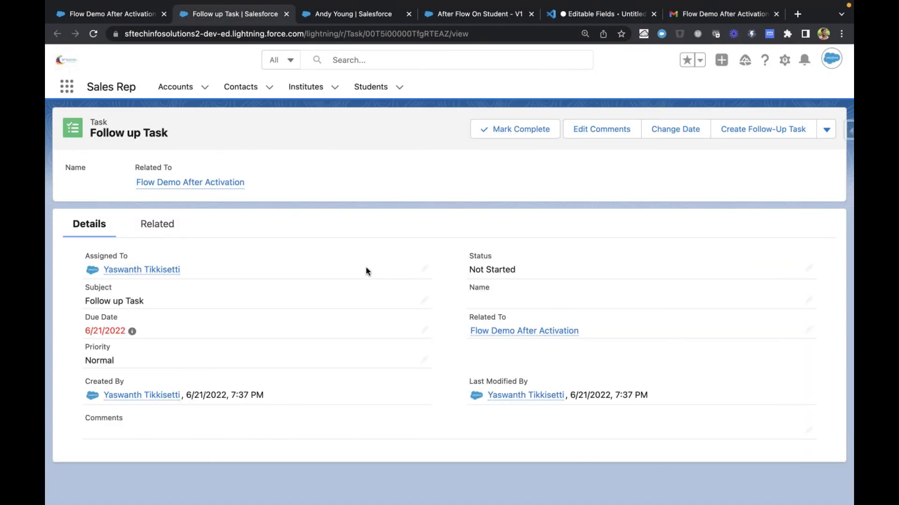
# Return to After Flow On Student in Flow Builder and check the Send Email To Referee action's summary and options
pyautogui.hotkey('ctrl', 'Tab')
pyautogui.hotkey('ctrl', 'Tab')
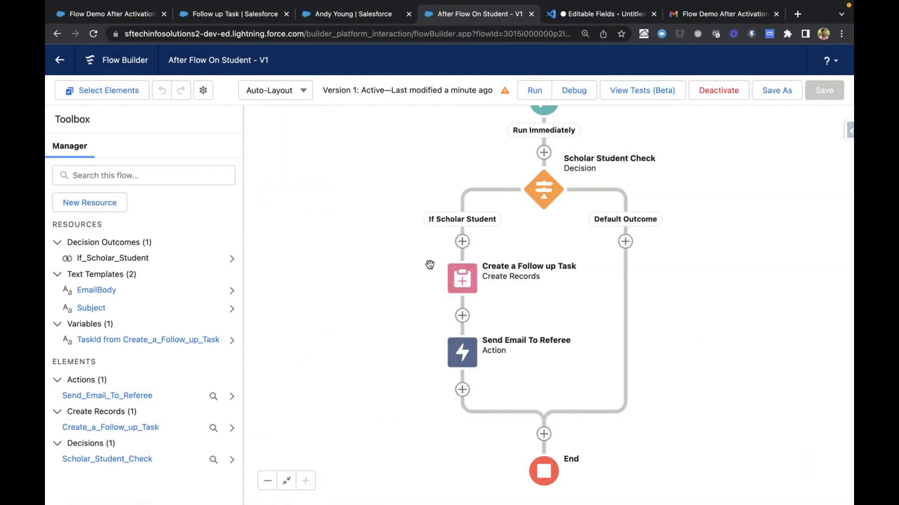
pyautogui.click(462, 352)
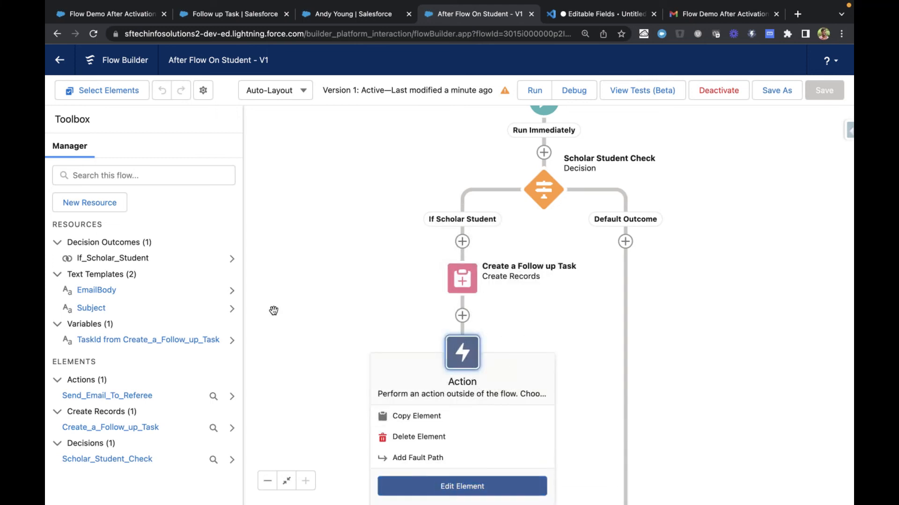
pyautogui.click(350, 266)
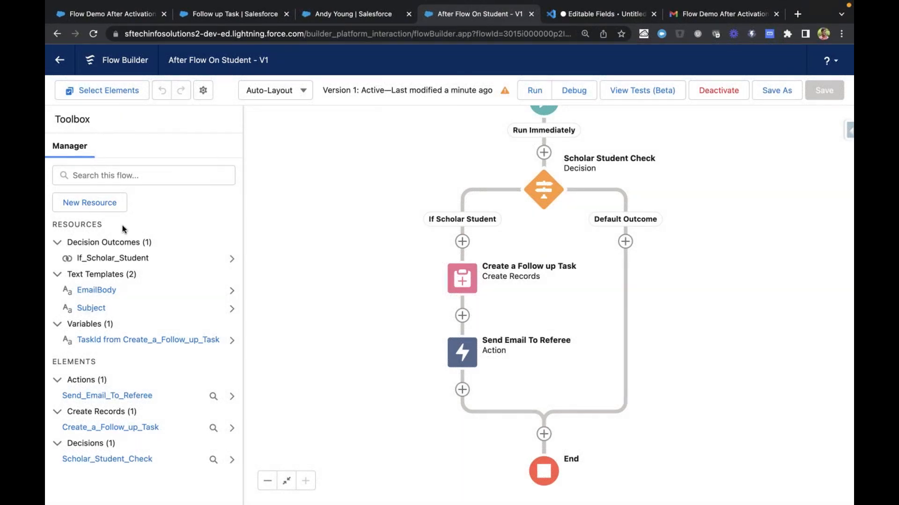
# Open the EmailBody text template, examine its reference and institute merge fields, and close it
pyautogui.click(101, 291)
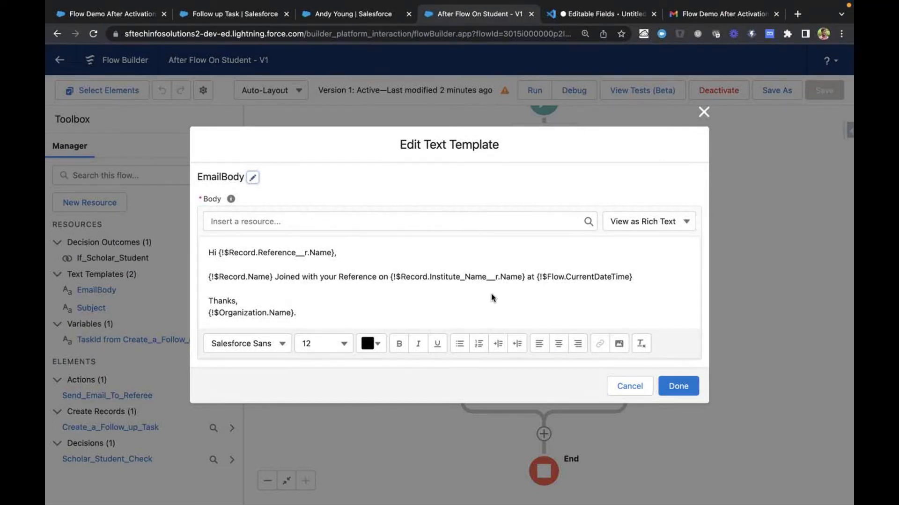
pyautogui.doubleClick(448, 277)
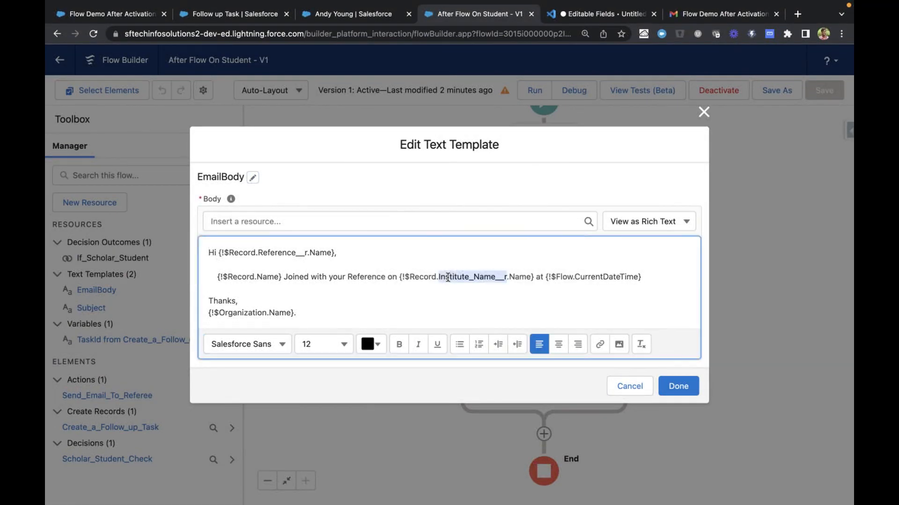
pyautogui.click(275, 255)
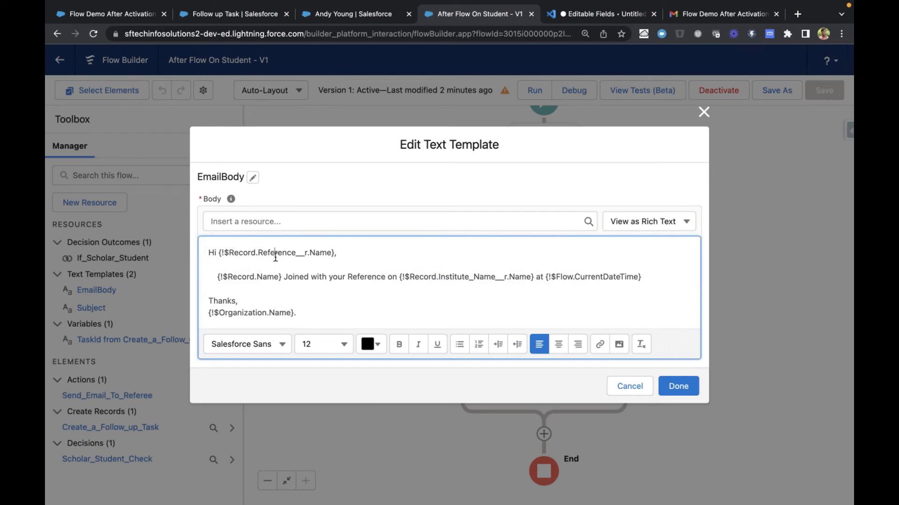
pyautogui.doubleClick(275, 255)
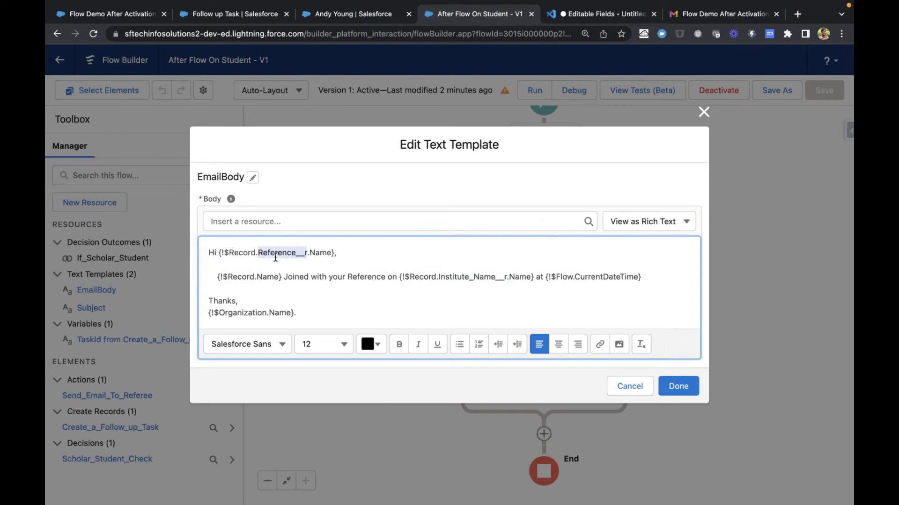
pyautogui.click(336, 302)
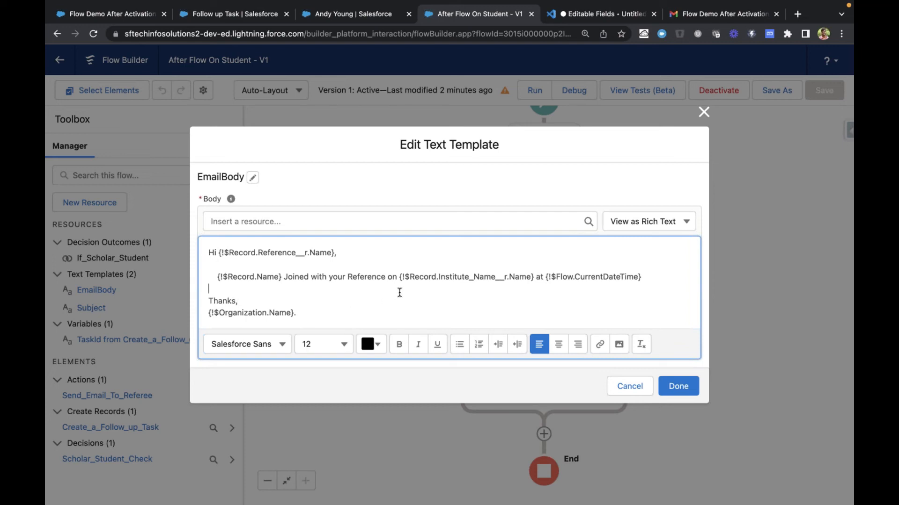
pyautogui.click(692, 391)
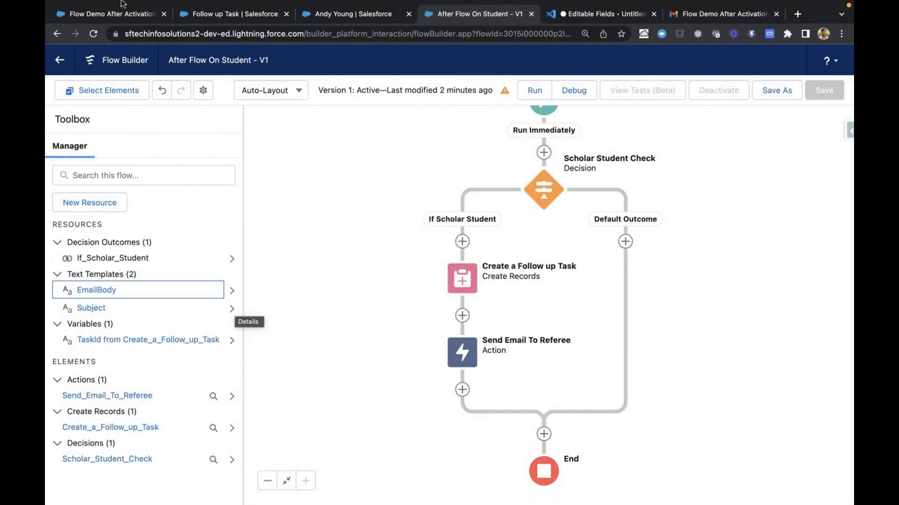
# Review the Flow Demo After Activation student, its Follow up Task and the reference contact in their open browser tabs
pyautogui.click(224, 14)
pyautogui.click(97, 16)
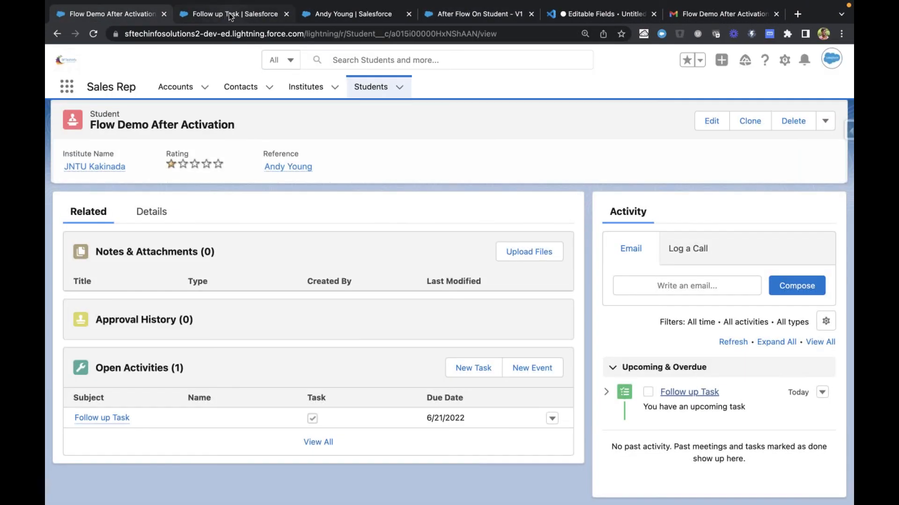
pyautogui.click(229, 14)
pyautogui.click(362, 18)
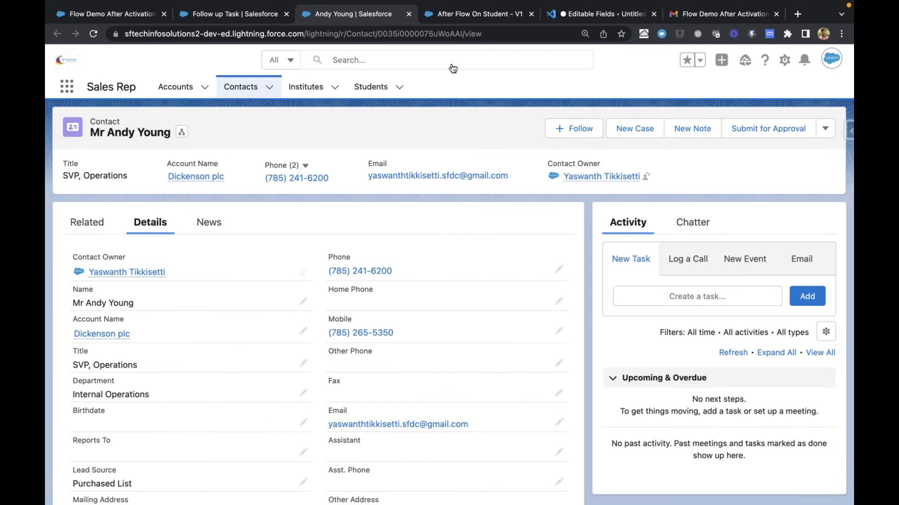
# Leave After Flow On Student for the Flows list, examine the flow types offered for a new flow, and dismiss the choice
pyautogui.click(457, 15)
pyautogui.click(59, 60)
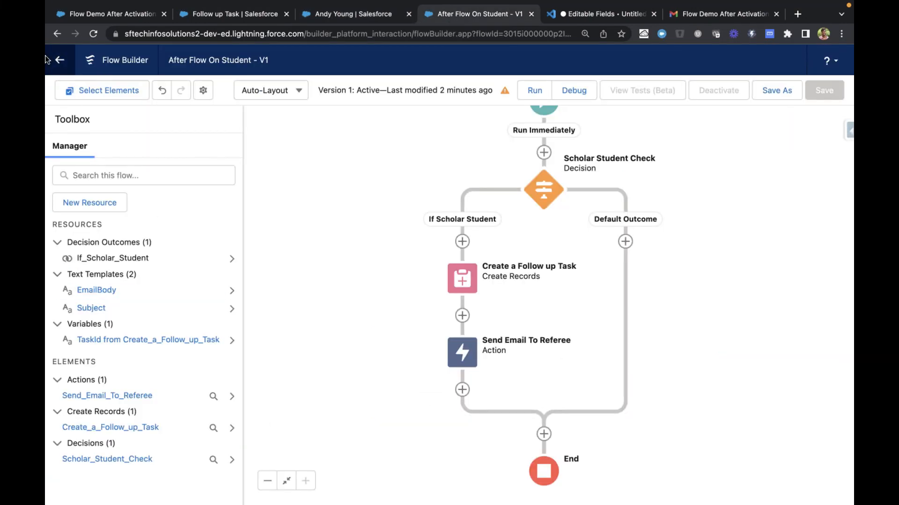
pyautogui.click(407, 201)
pyautogui.click(60, 60)
pyautogui.click(480, 199)
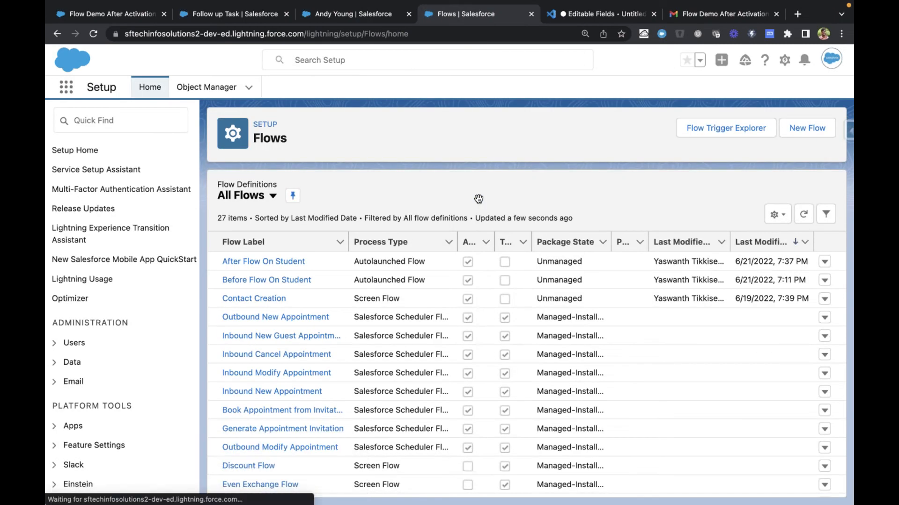
pyautogui.click(805, 130)
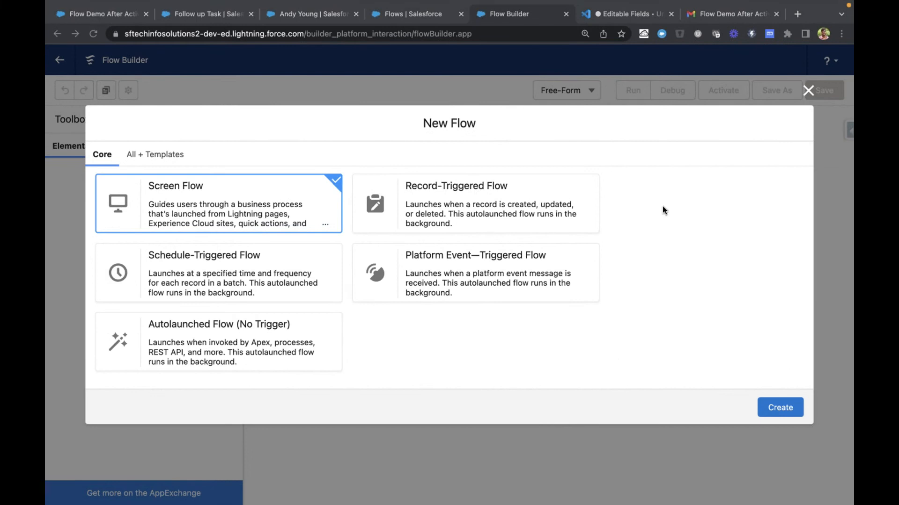
pyautogui.click(808, 91)
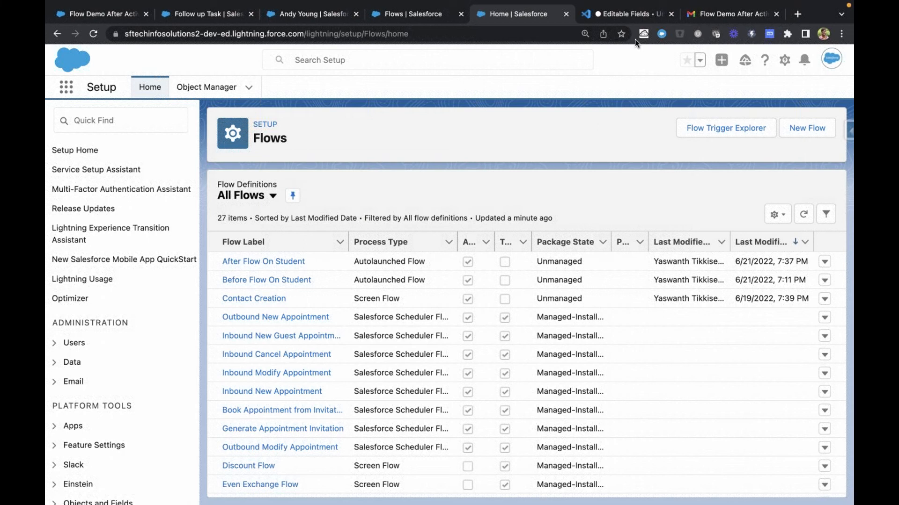
# Switch to the VS Code notes and add the line "No Code Solutions/Low Code Solutions" below the email draft
pyautogui.click(633, 18)
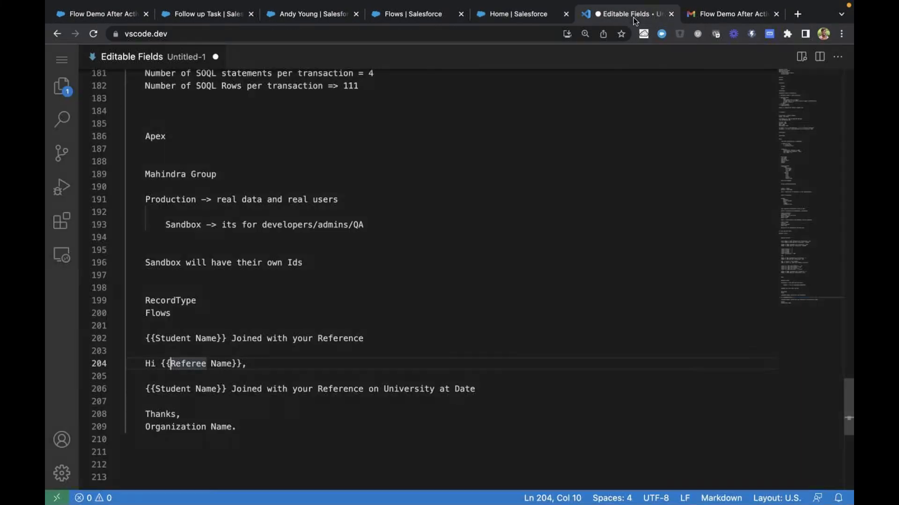
pyautogui.click(404, 437)
pyautogui.press('Return')
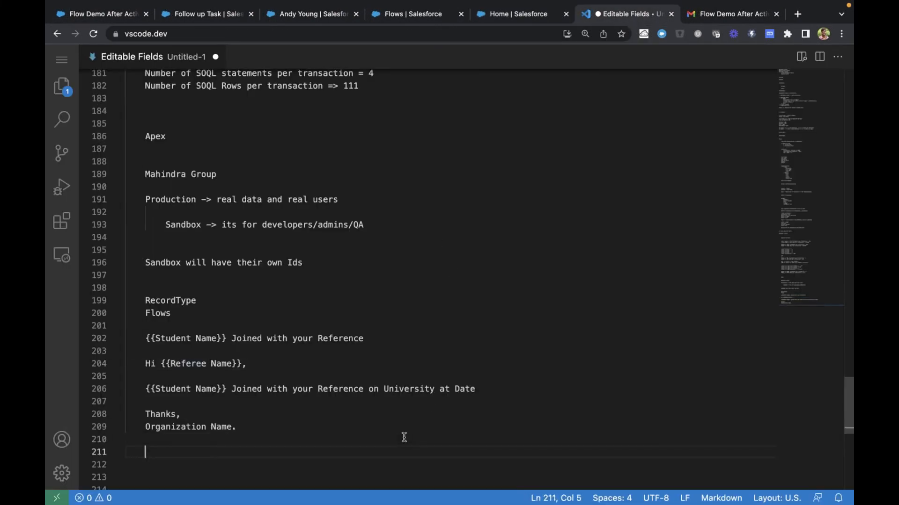
pyautogui.write('No')
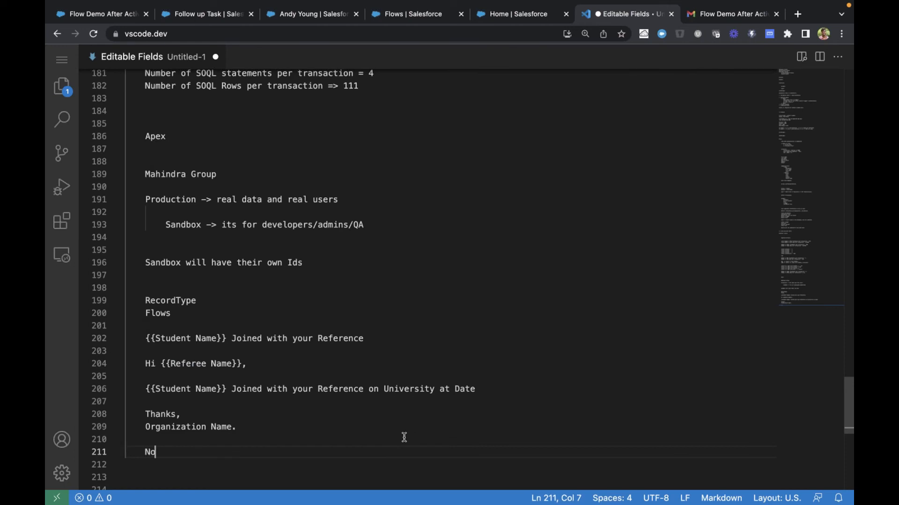
pyautogui.write(' Code Soluti')
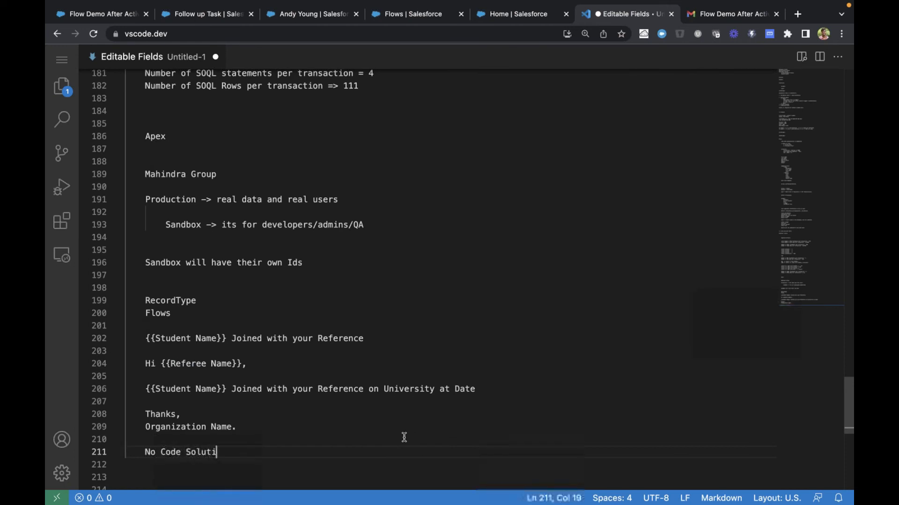
pyautogui.write('ons/Low')
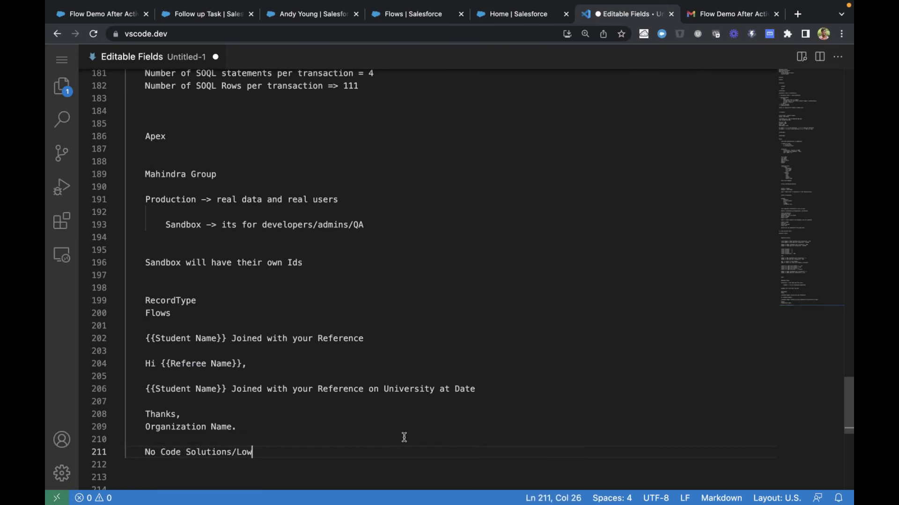
pyautogui.write(' Code Solutions')
pyautogui.press('Return')
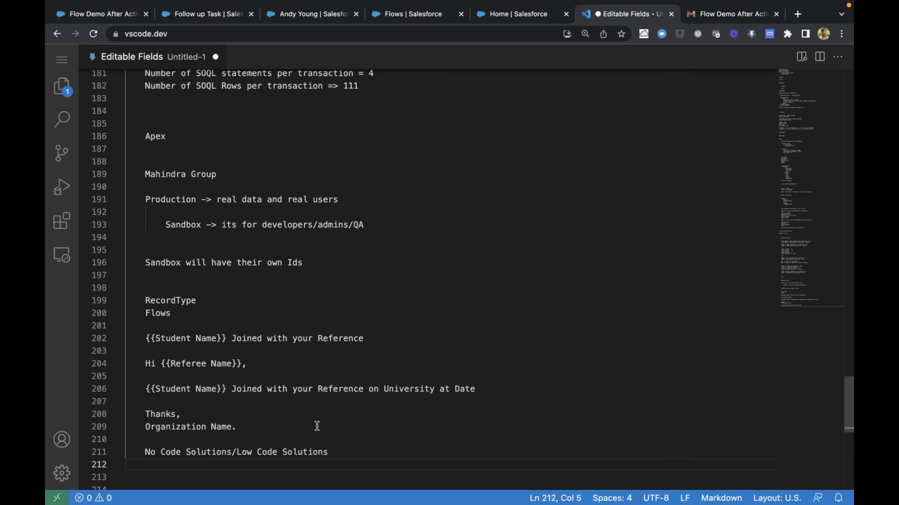
# Highlight the No Code Solutions/Low Code Solutions line, and find and highlight the Approval Process heading under Governor Limits
pyautogui.moveTo(146, 453); pyautogui.dragTo(321, 466)
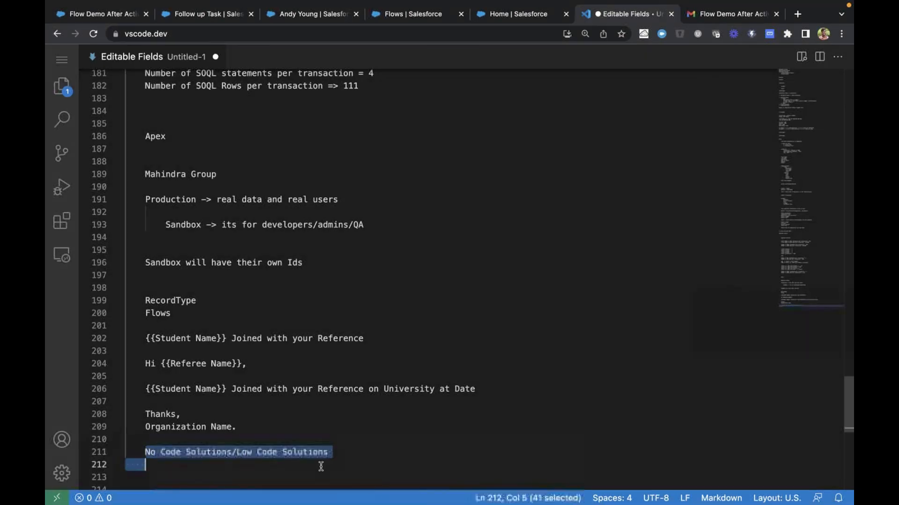
pyautogui.click(335, 454)
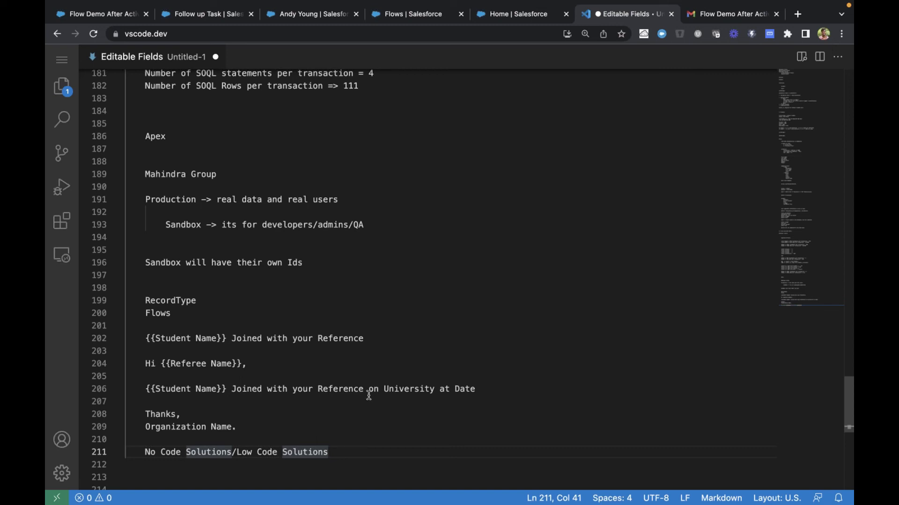
pyautogui.doubleClick(314, 450)
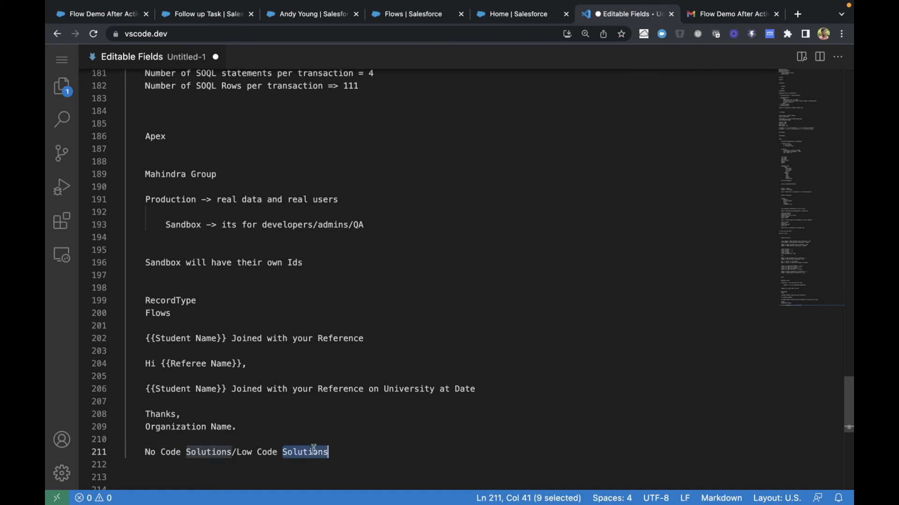
pyautogui.click(351, 444)
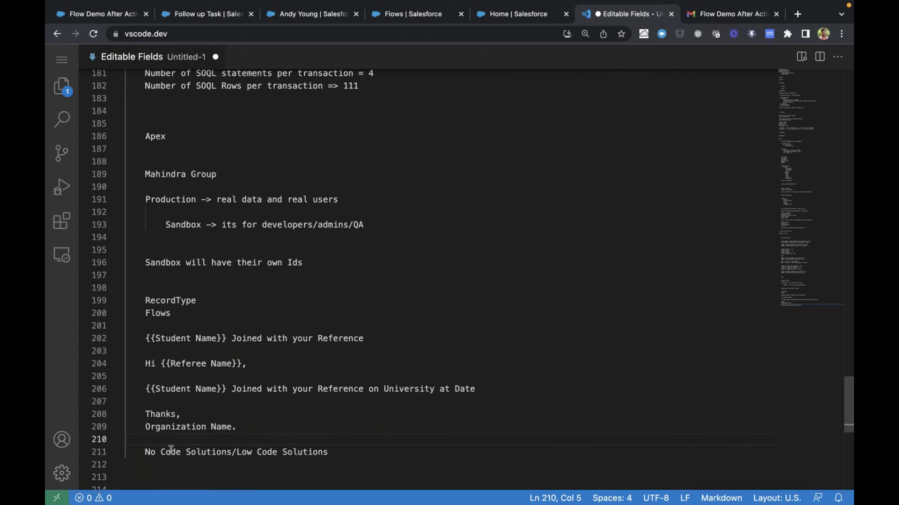
pyautogui.click(328, 484)
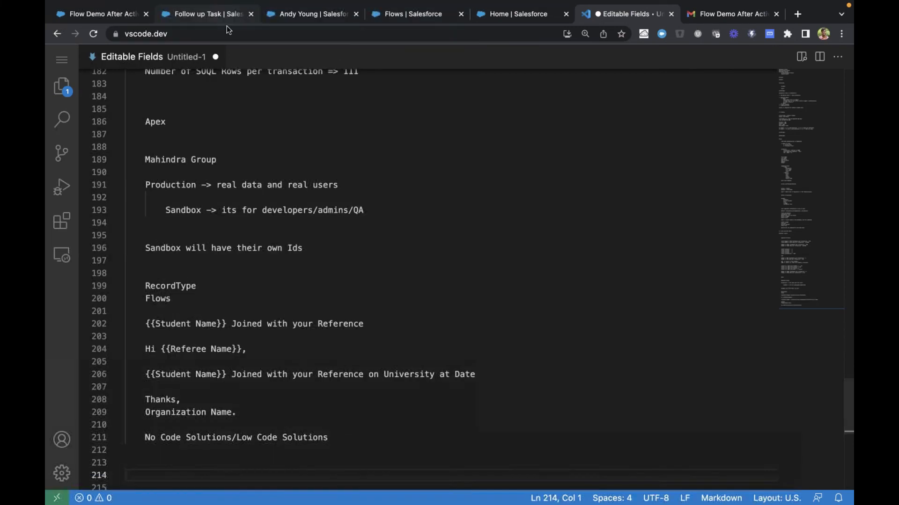
pyautogui.scroll(5, 231, 215)
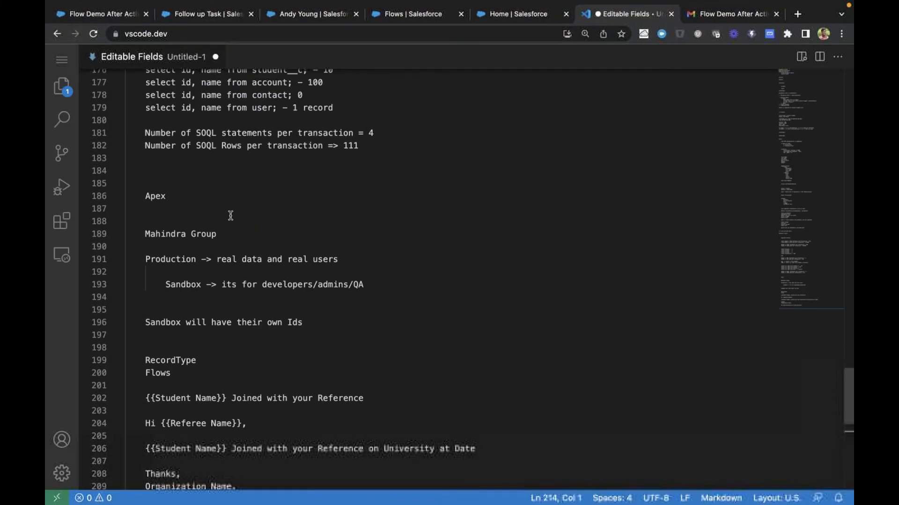
pyautogui.scroll(12, 231, 216)
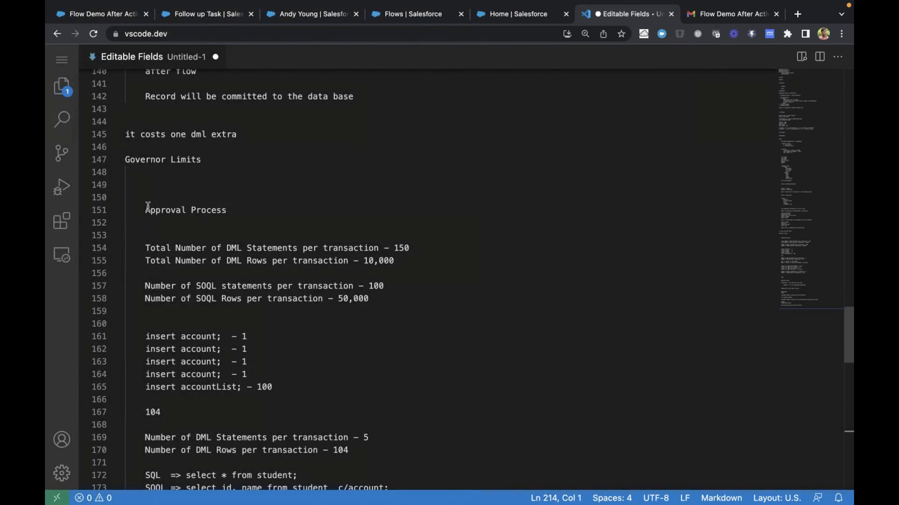
pyautogui.moveTo(145, 210); pyautogui.dragTo(231, 213)
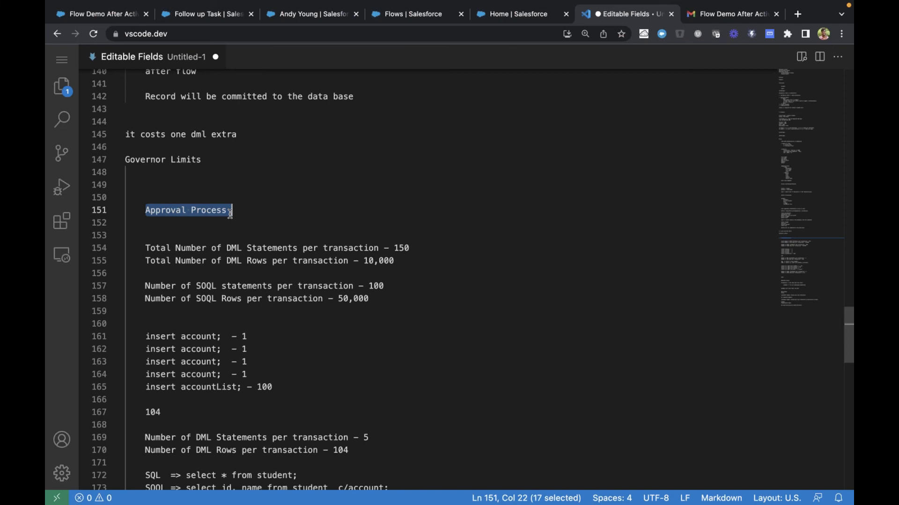
# Return to the Sales Rep app and browse the Students, Institutes, Contacts and Accounts lists, including the JNTU Kakinada institute's details
pyautogui.click(94, 17)
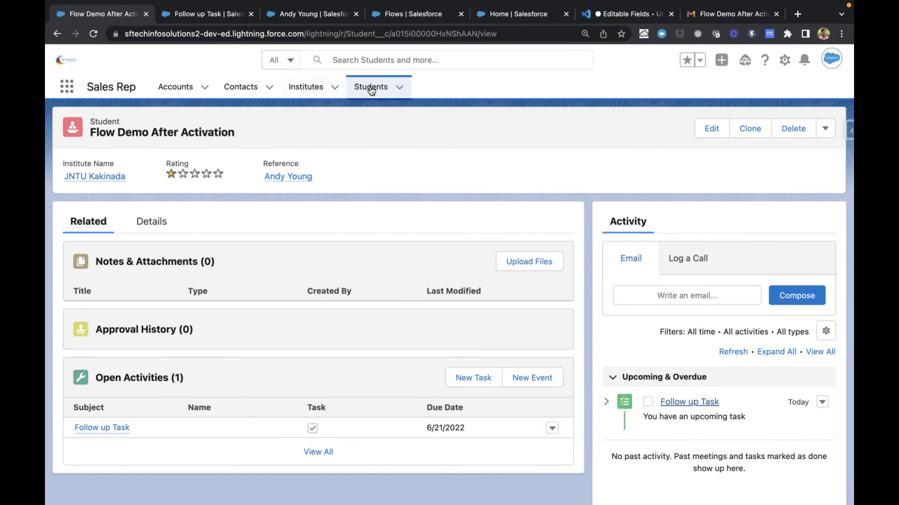
pyautogui.click(371, 89)
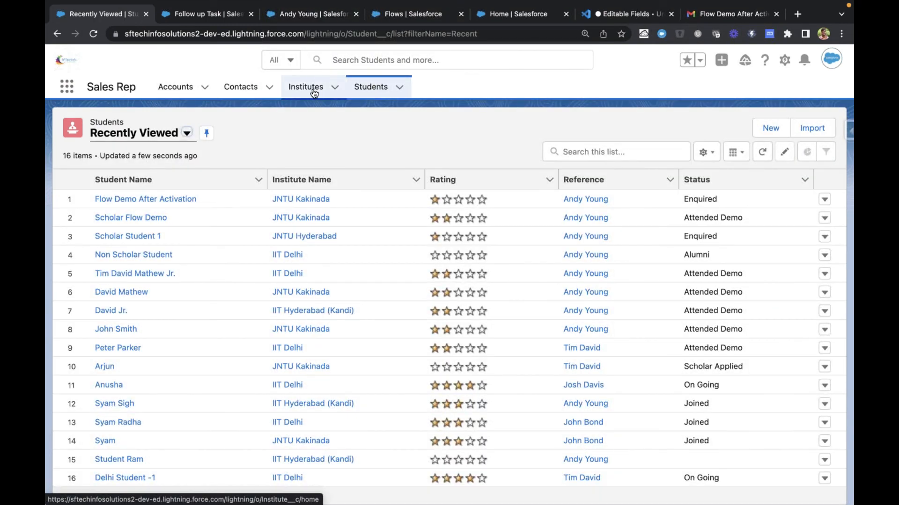
pyautogui.click(314, 93)
pyautogui.click(379, 84)
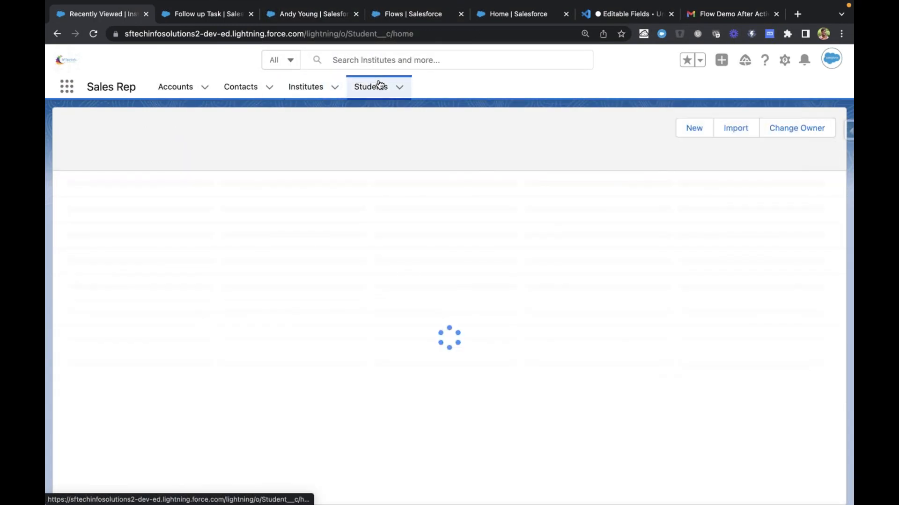
pyautogui.click(309, 89)
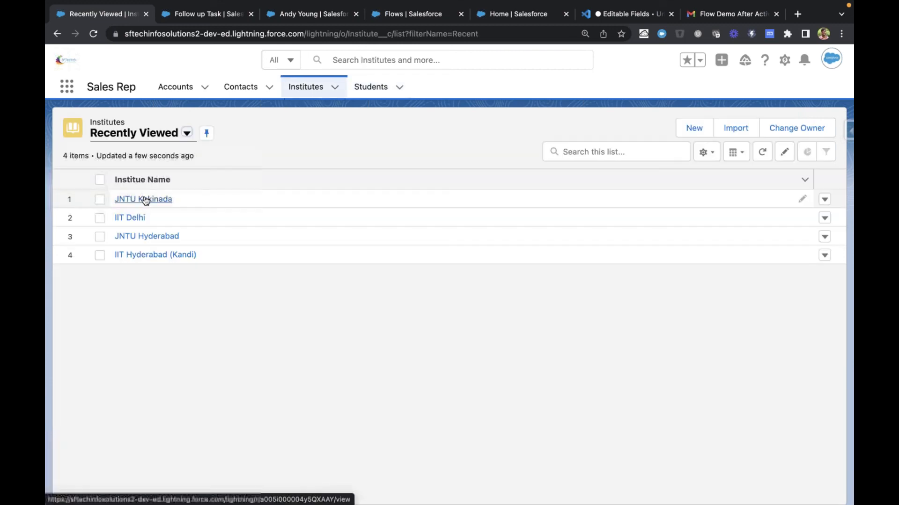
pyautogui.click(145, 199)
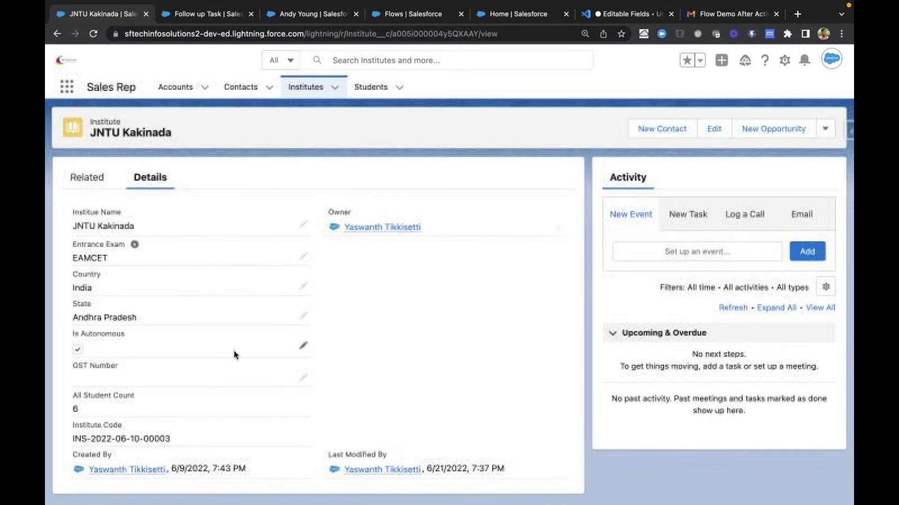
pyautogui.click(368, 91)
pyautogui.click(247, 88)
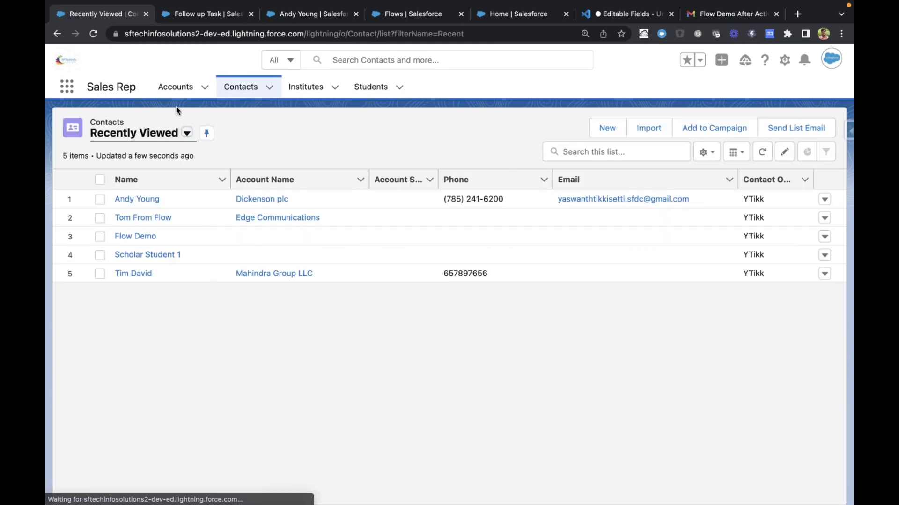
pyautogui.click(176, 88)
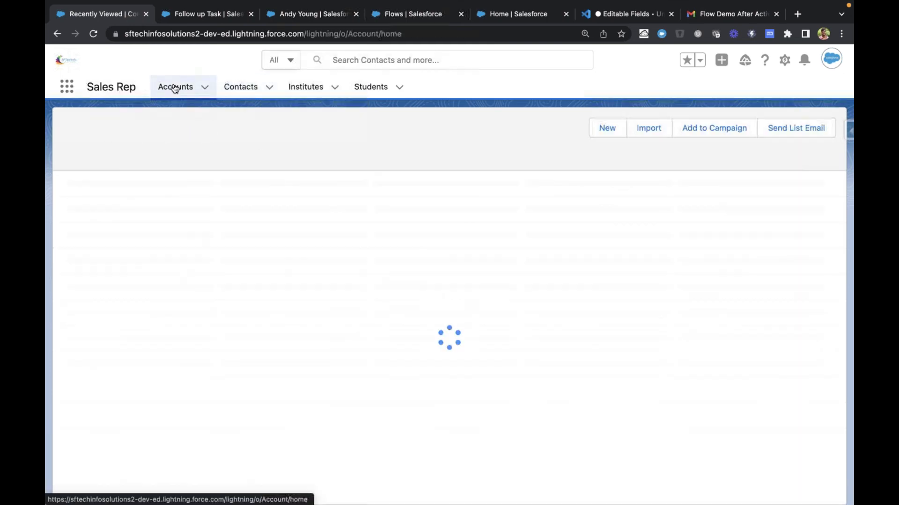
# Open the Edge Communications account's details, search the page for "reven", and highlight the Annual Revenue label
pyautogui.click(123, 199)
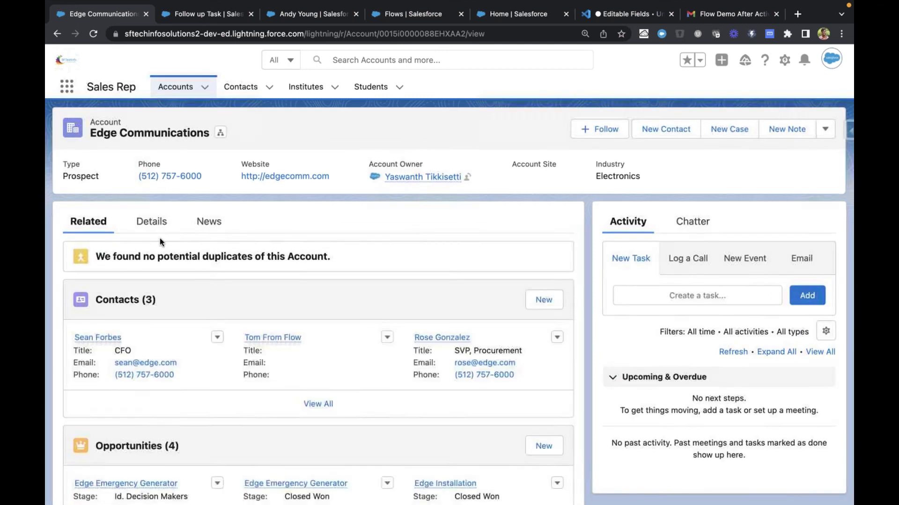
pyautogui.click(151, 222)
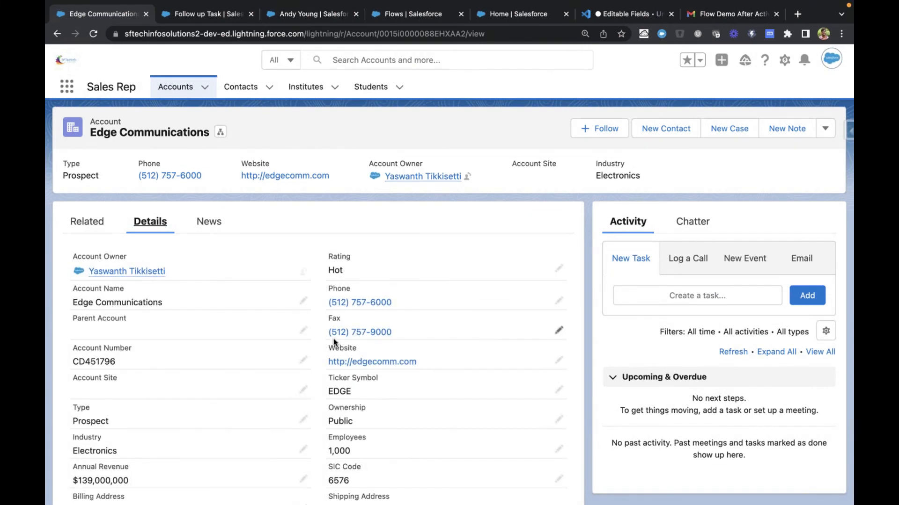
pyautogui.press('super+f')
pyautogui.write('reven')
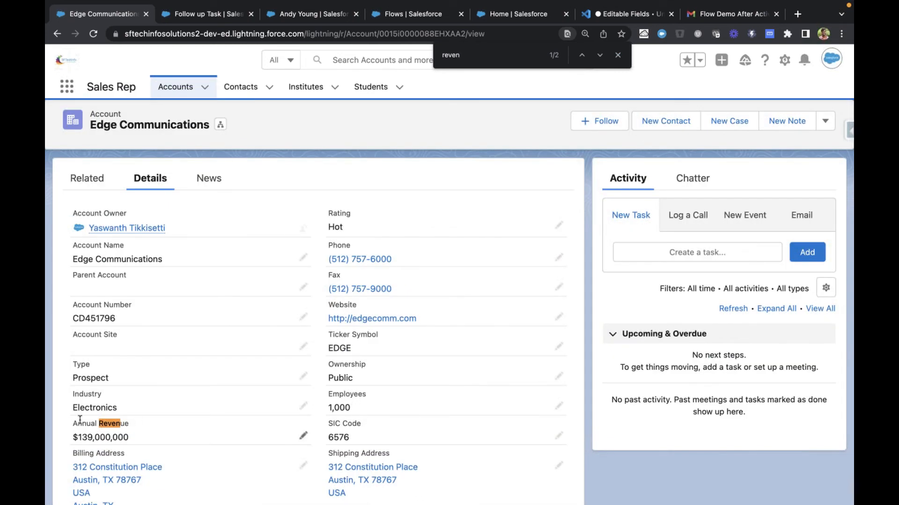
pyautogui.moveTo(71, 423); pyautogui.dragTo(136, 423)
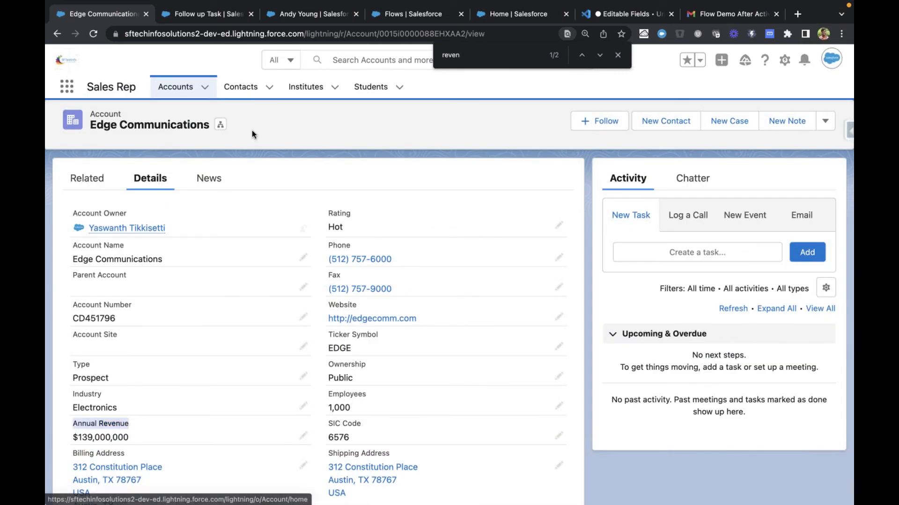
pyautogui.scroll(-1, 212, 178)
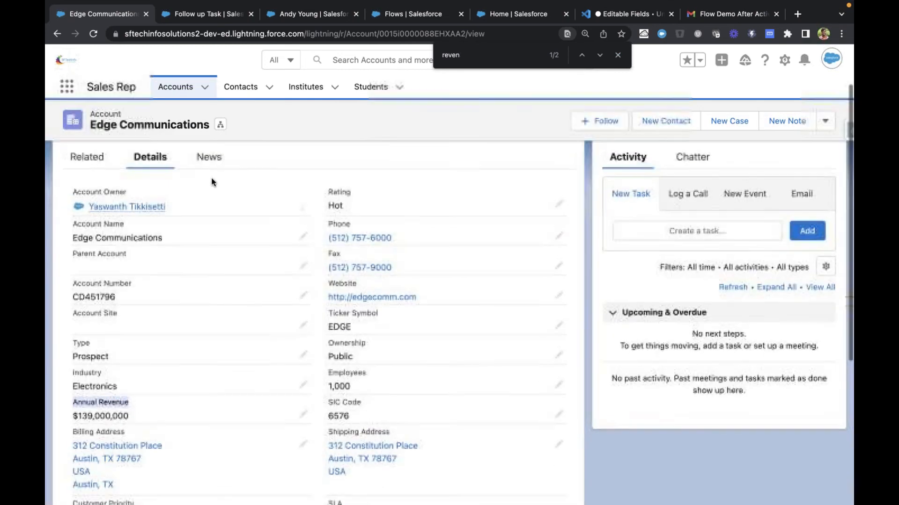
pyautogui.click(260, 127)
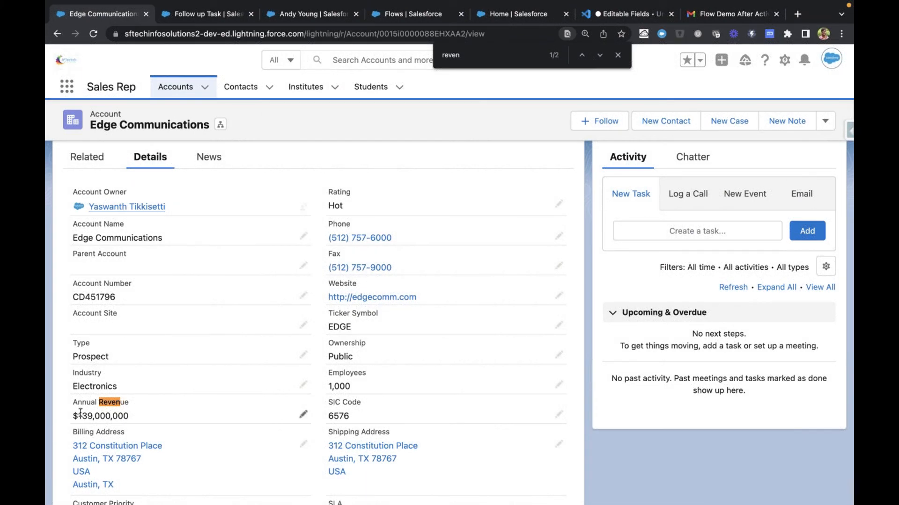
# Highlight the Annual Revenue amount on the Edge Communications account, then clear the highlight
pyautogui.moveTo(78, 414); pyautogui.dragTo(128, 414)
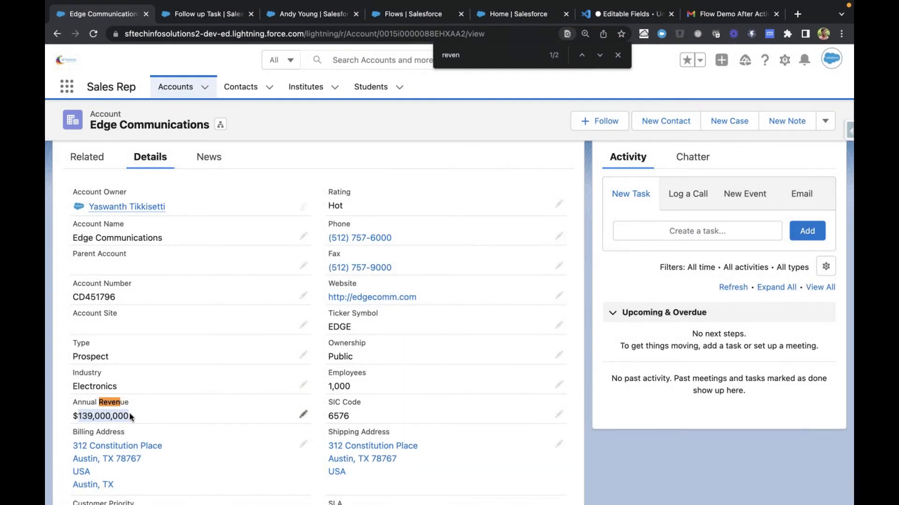
pyautogui.click(128, 413)
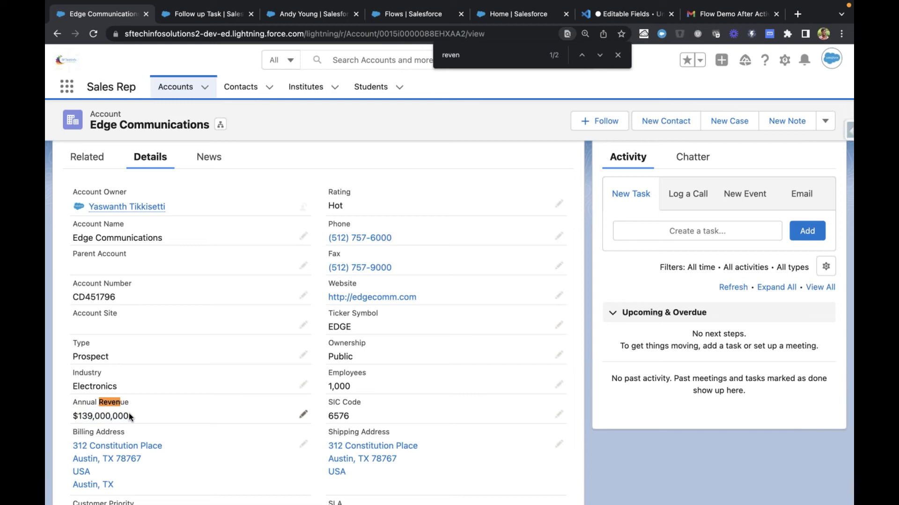
pyautogui.moveTo(128, 413); pyautogui.dragTo(80, 414)
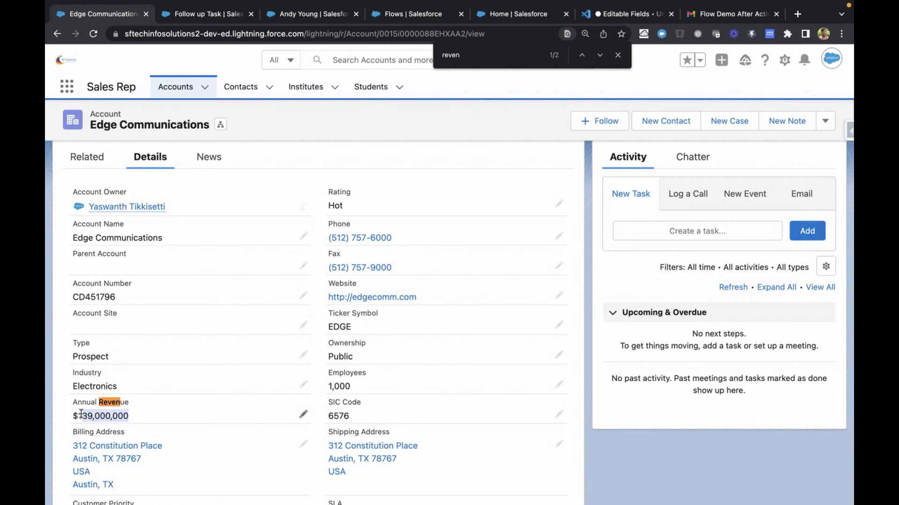
pyautogui.click(65, 420)
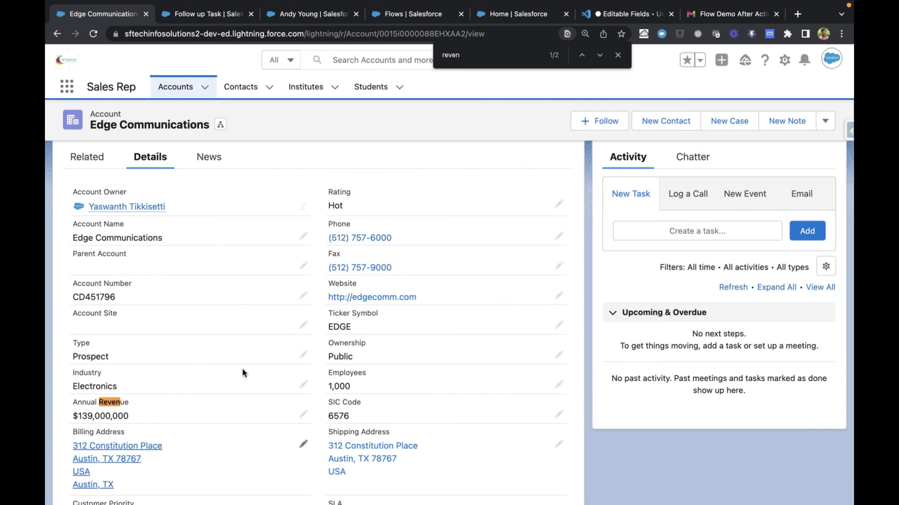
# Open Setup from the Follow up Task page, search for "appro", and go to the Approval Processes page
pyautogui.hotkey('ctrl', 'Tab')
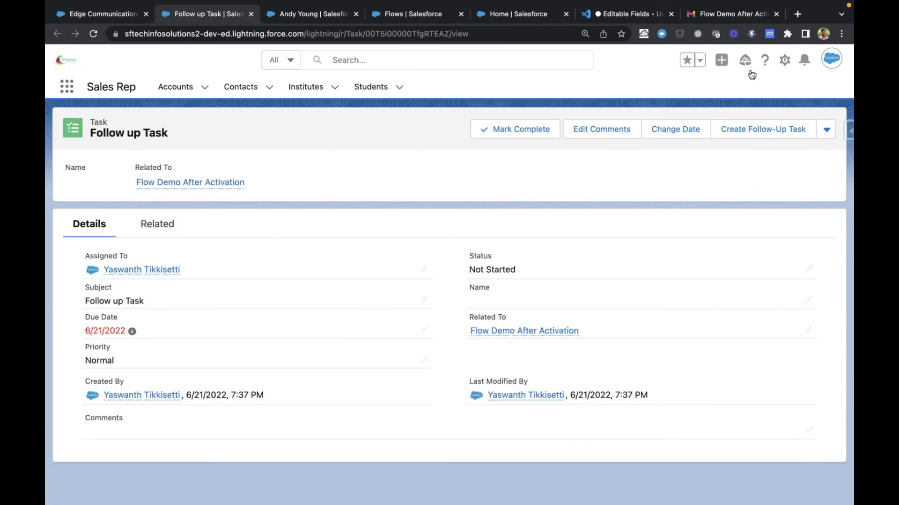
pyautogui.click(783, 60)
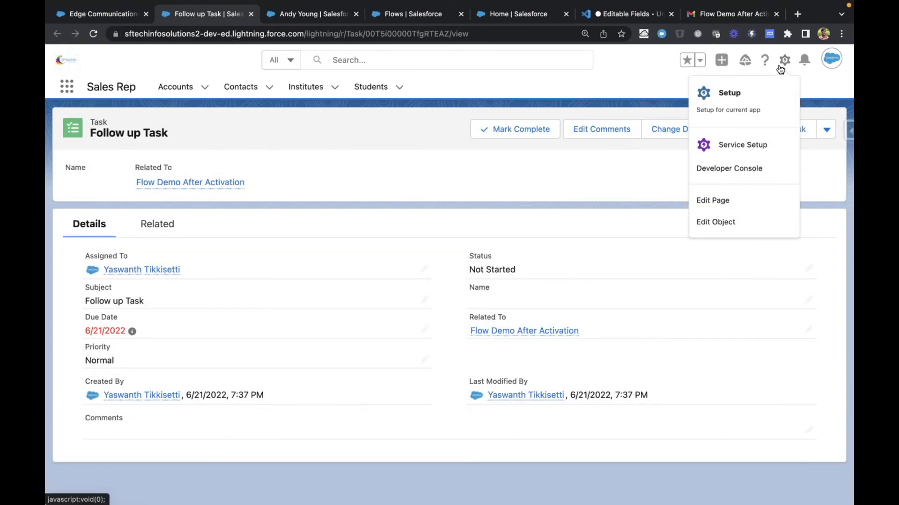
pyautogui.click(740, 111)
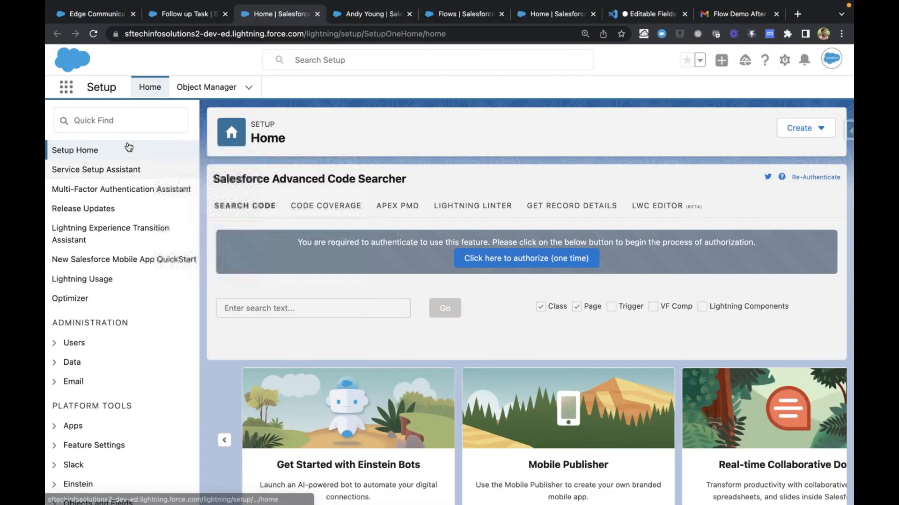
pyautogui.click(161, 131)
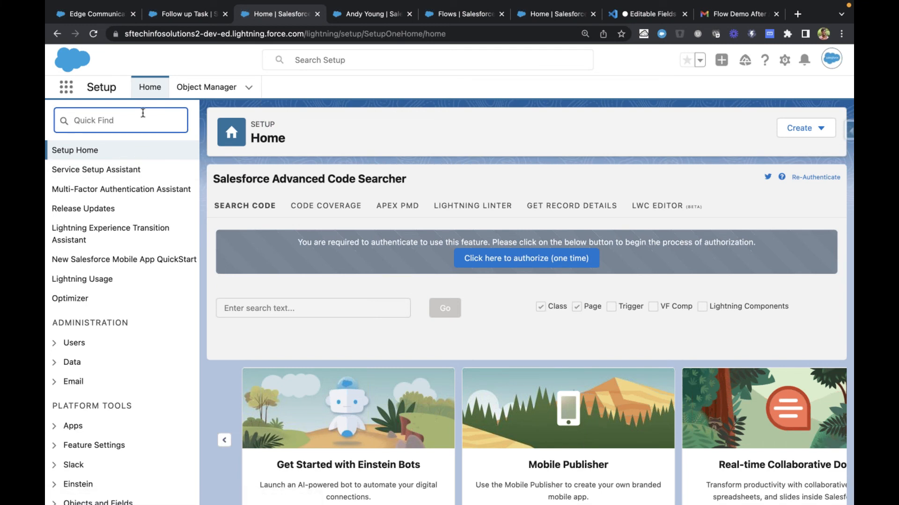
pyautogui.write('appro')
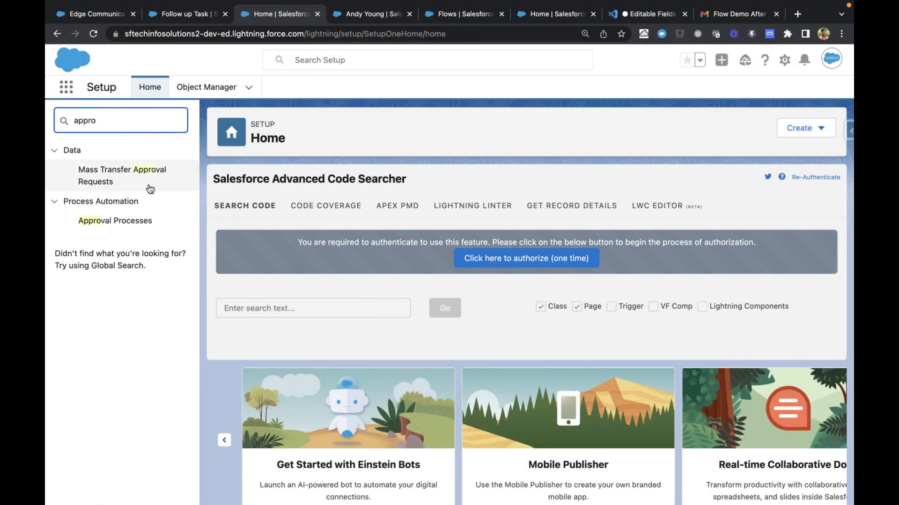
pyautogui.click(140, 219)
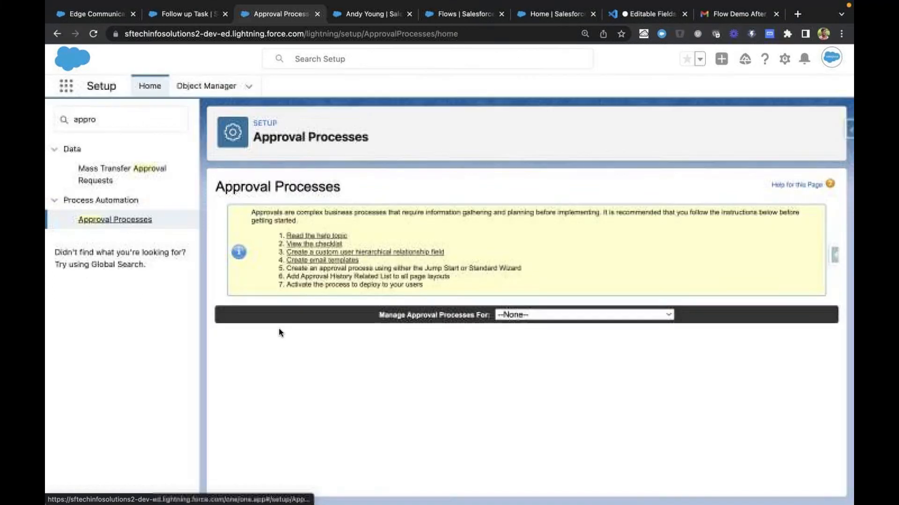
# Manage approval processes for the Account object and start a new one with the Jump Start Wizard
pyautogui.click(533, 318)
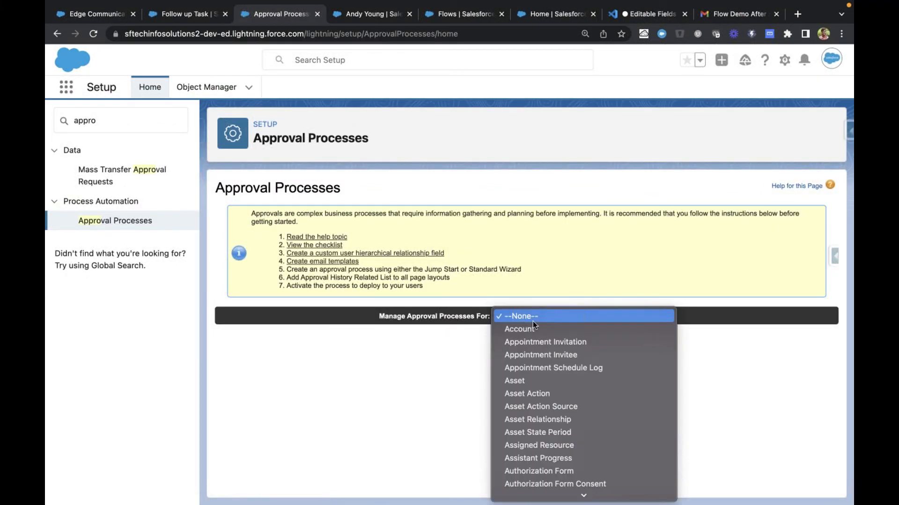
pyautogui.click(533, 329)
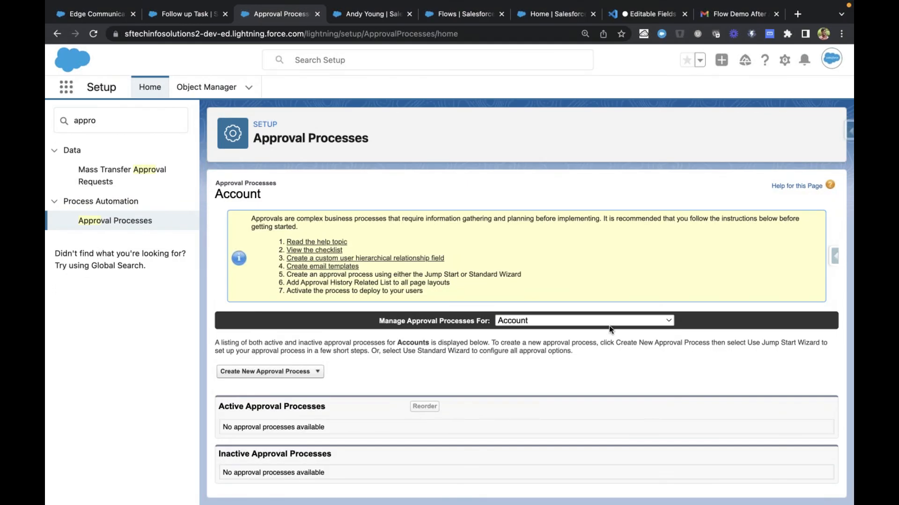
pyautogui.click(310, 373)
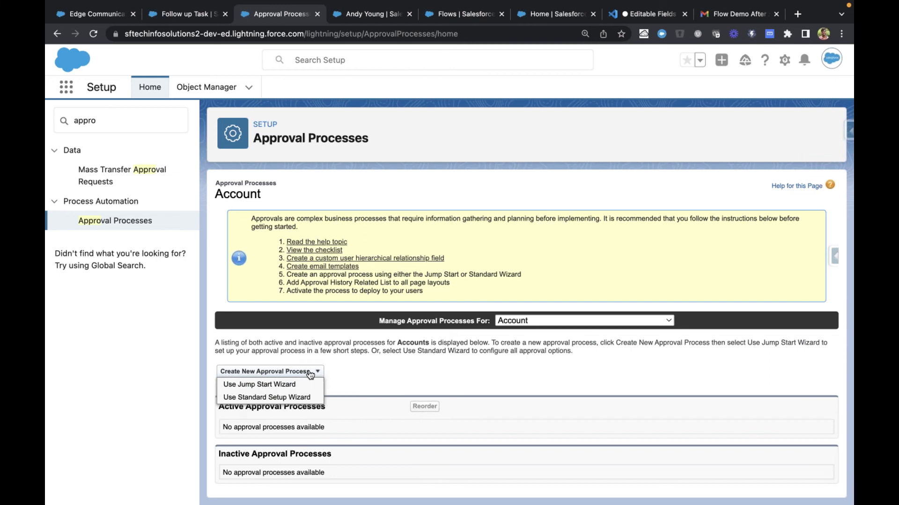
pyautogui.click(285, 386)
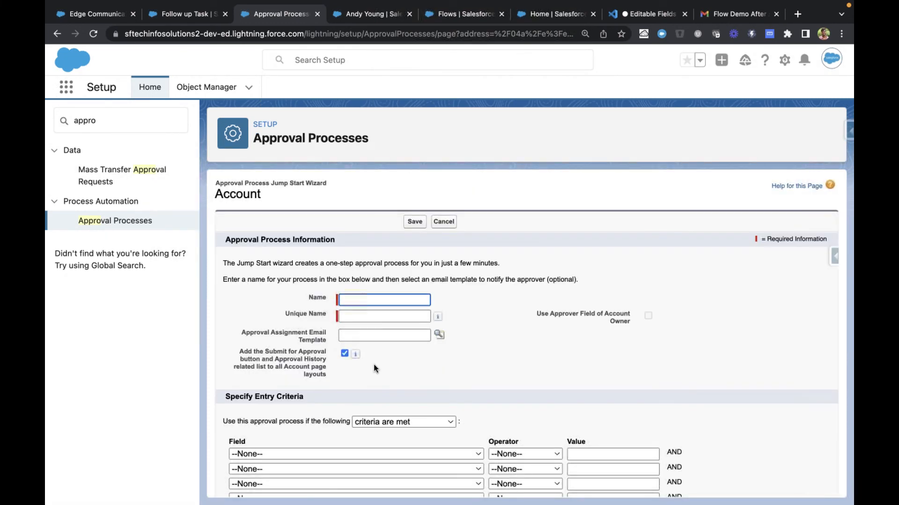
pyautogui.scroll(-2, 479, 316)
pyautogui.scroll(2, 480, 317)
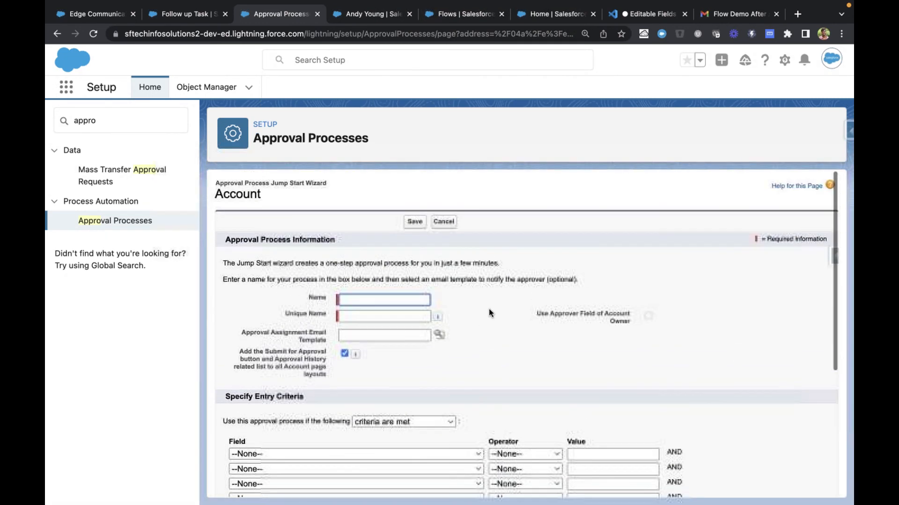
# Name the approval process "Account Revenue Approval" and let its unique name fill in
pyautogui.click(383, 300)
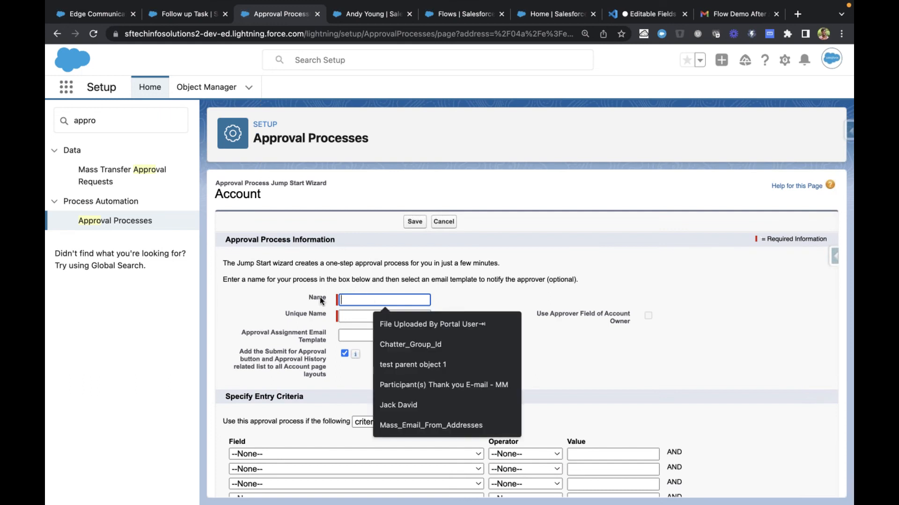
pyautogui.click(353, 300)
pyautogui.write('Acc')
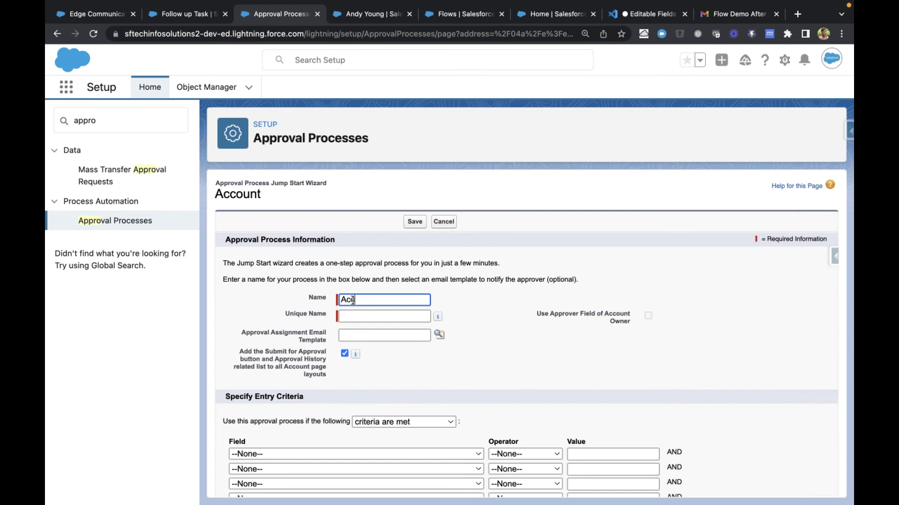
pyautogui.write('ount Revenue Approval')
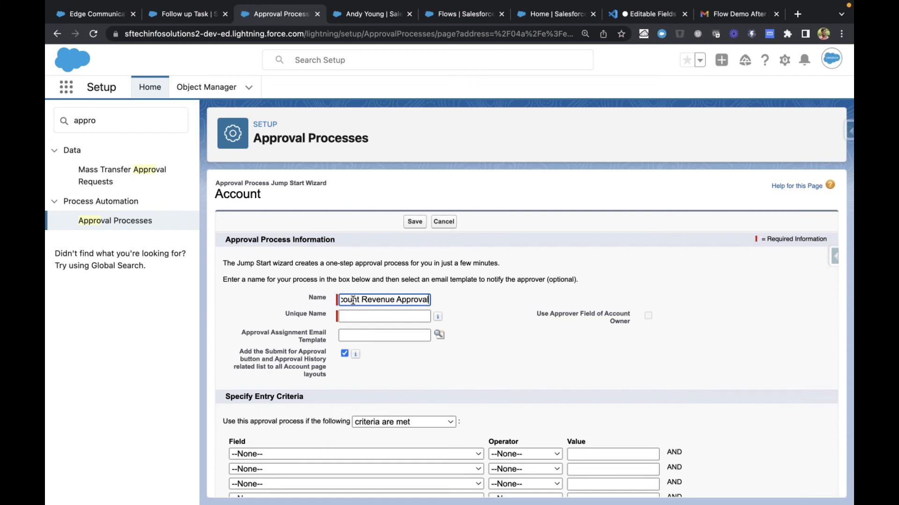
pyautogui.press('Tab')
# Highlight the Approval Assignment Email Template label and the option adding the Submit for Approval button and Approval History list to Account layouts
pyautogui.scroll(-1, 482, 319)
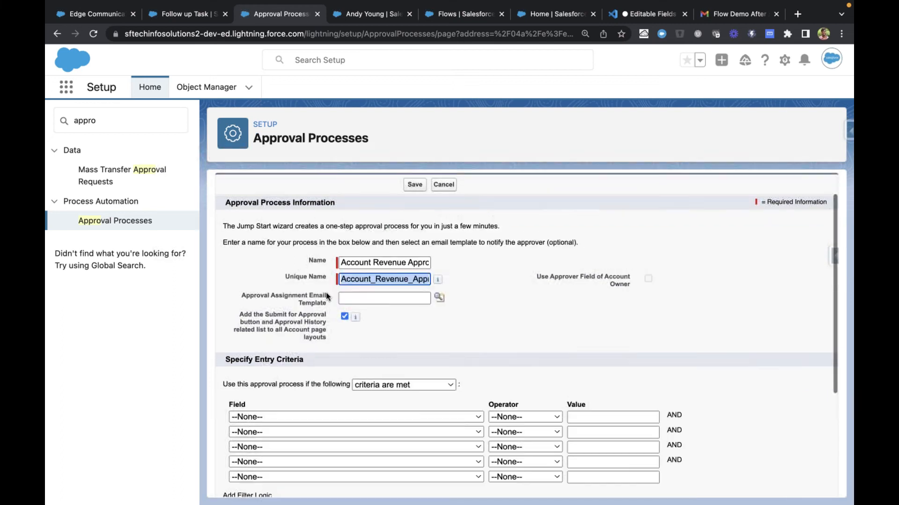
pyautogui.moveTo(246, 295); pyautogui.dragTo(313, 294)
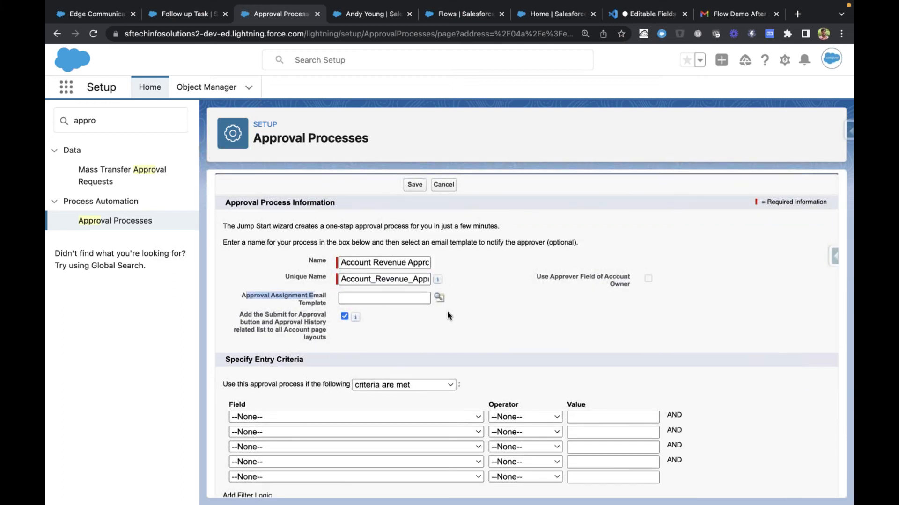
pyautogui.click(472, 313)
pyautogui.scroll(-1, 472, 313)
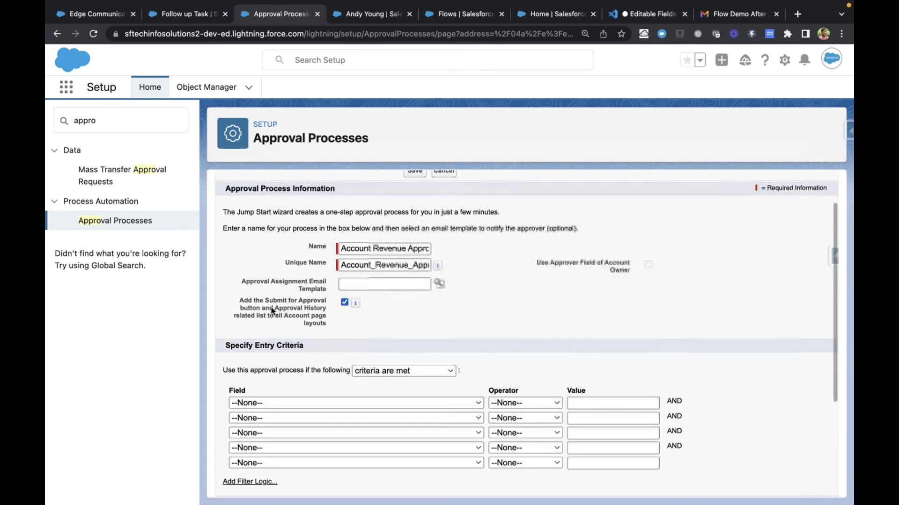
pyautogui.moveTo(245, 303); pyautogui.dragTo(325, 326)
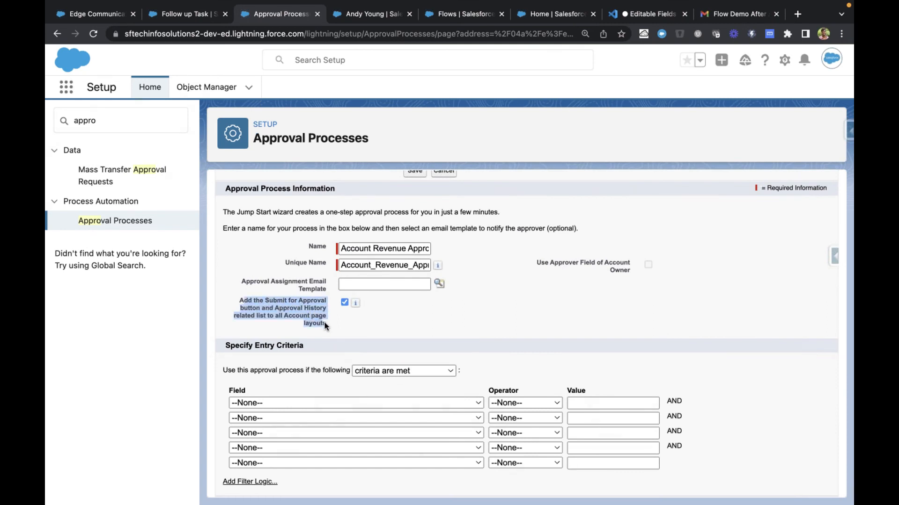
pyautogui.click(396, 323)
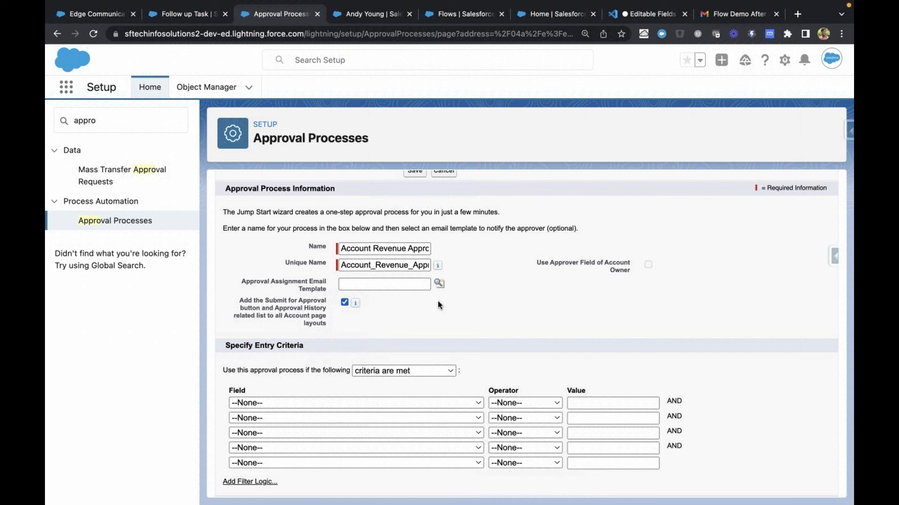
# Choose Account: Annual Revenue as the field of the first entry criterion
pyautogui.scroll(-3, 449, 309)
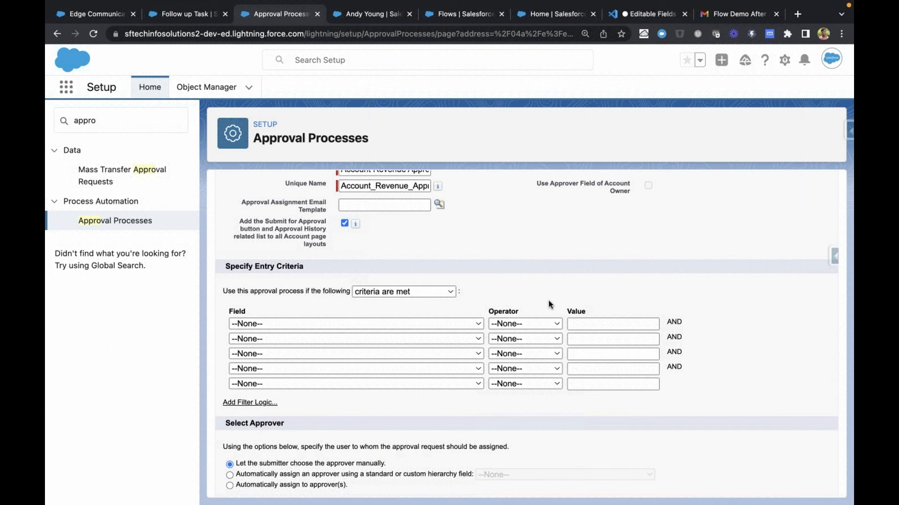
pyautogui.click(465, 325)
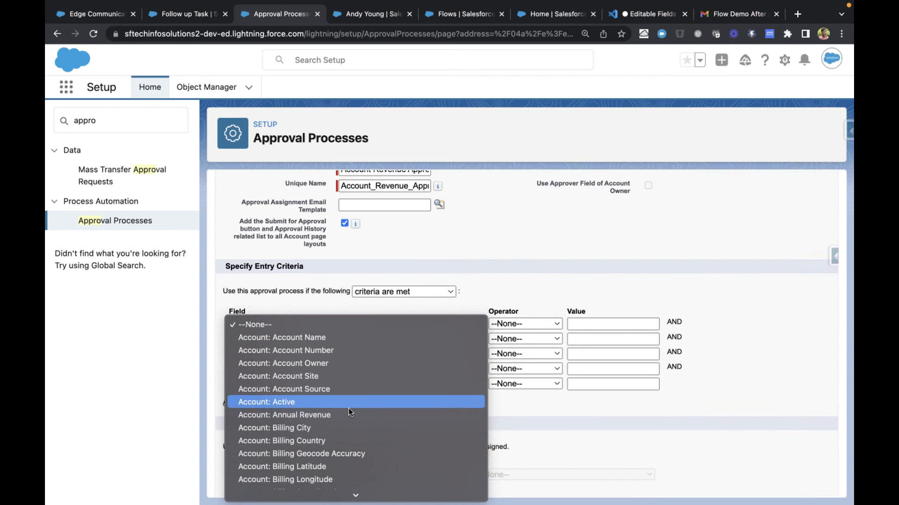
pyautogui.scroll(-3, 348, 409)
pyautogui.scroll(-10, 348, 409)
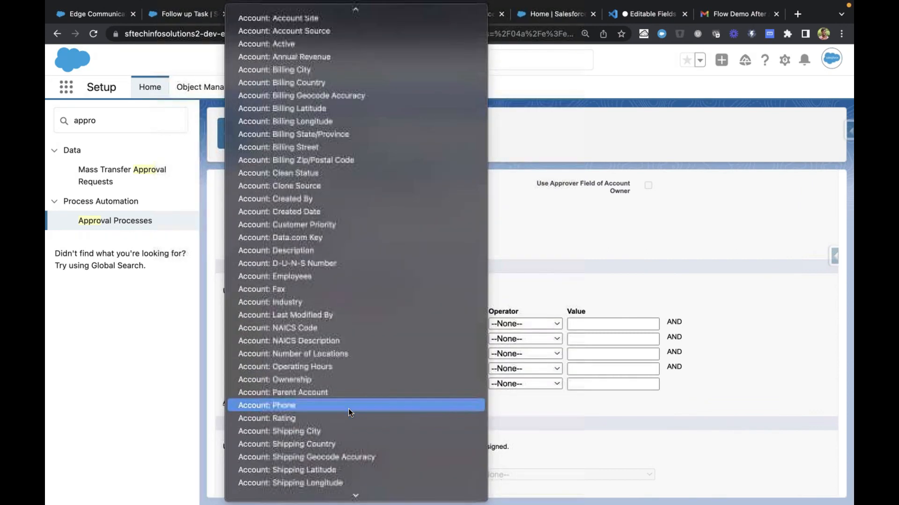
pyautogui.scroll(-4, 348, 409)
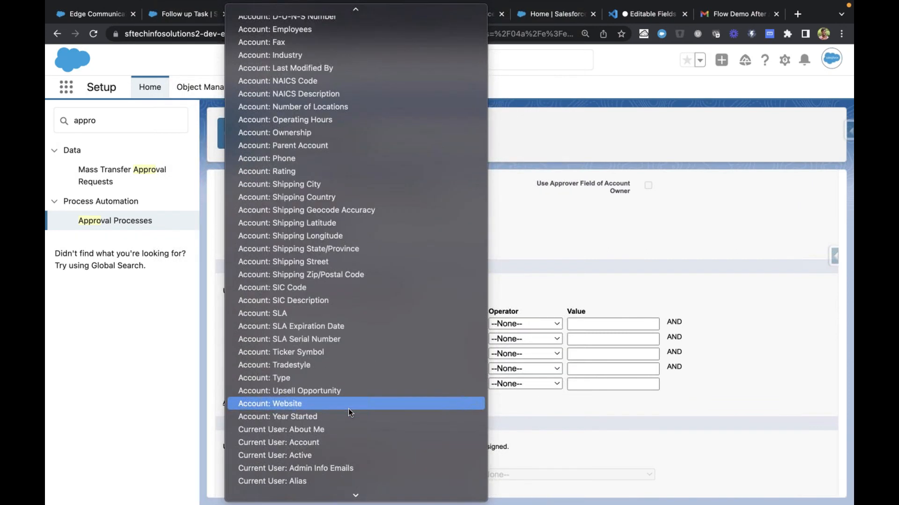
pyautogui.press('End')
pyautogui.scroll(20, 365, 276)
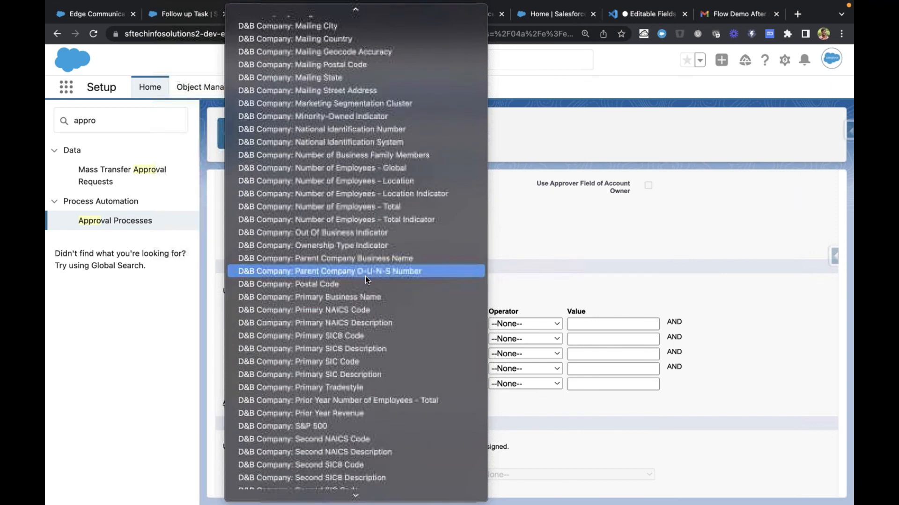
pyautogui.scroll(15, 365, 279)
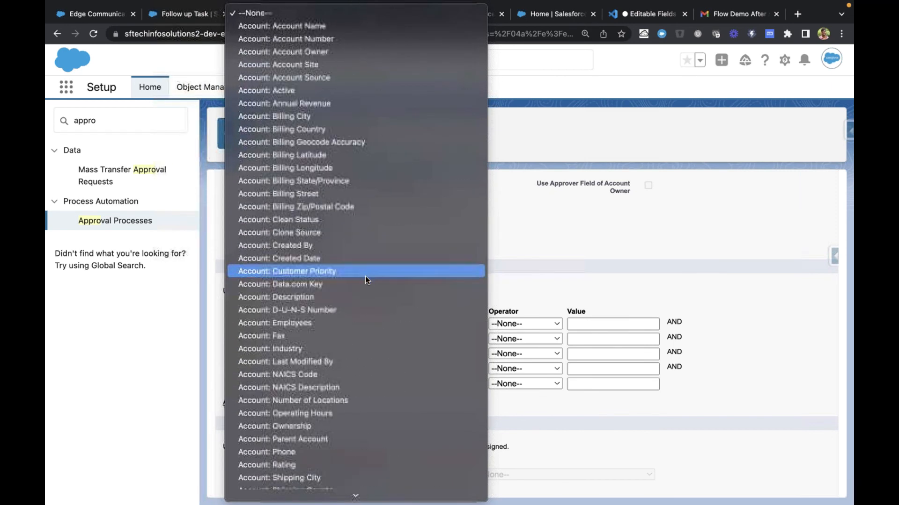
pyautogui.scroll(-3, 365, 276)
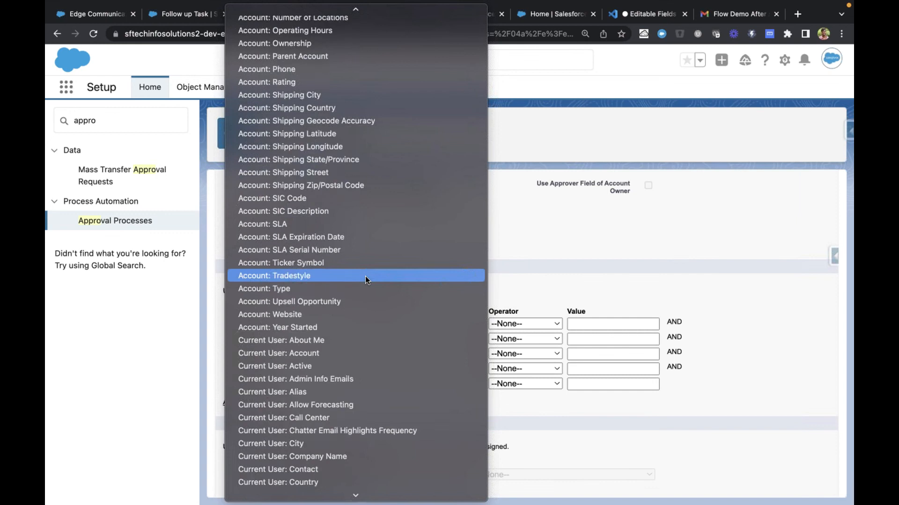
pyautogui.scroll(10, 365, 277)
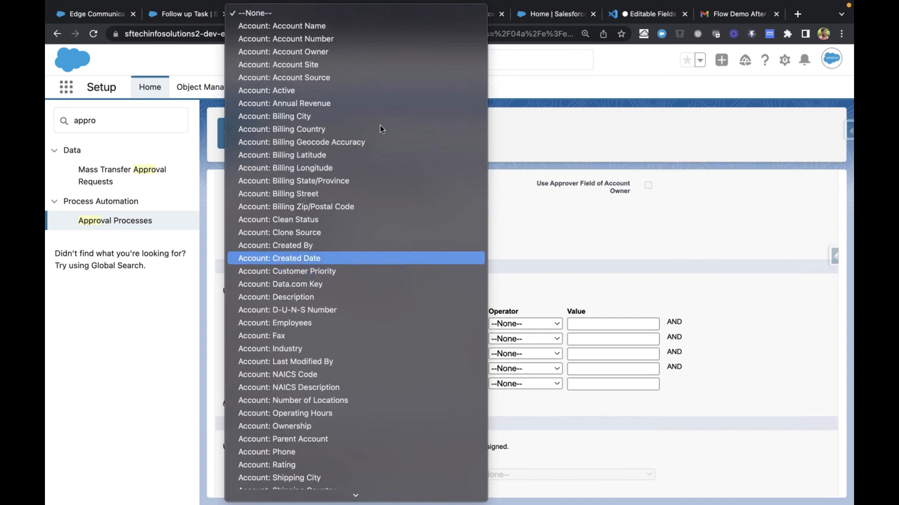
pyautogui.click(316, 105)
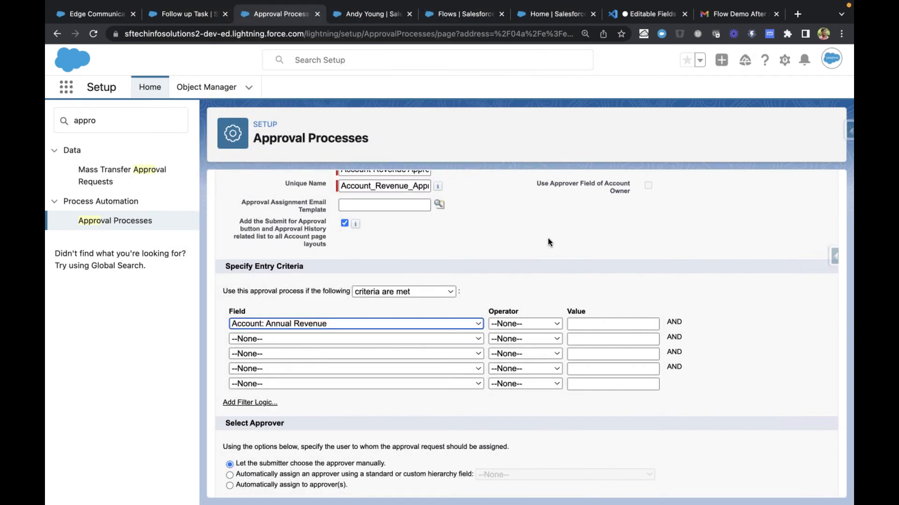
# Set the Annual Revenue criterion to greater or equal with the value 1000000
pyautogui.click(531, 321)
pyautogui.click(529, 400)
pyautogui.click(616, 323)
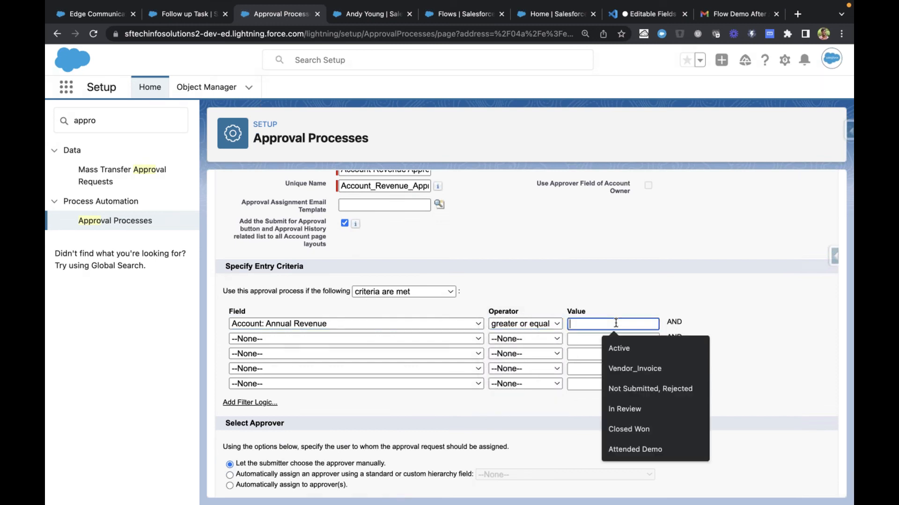
pyautogui.write('100')
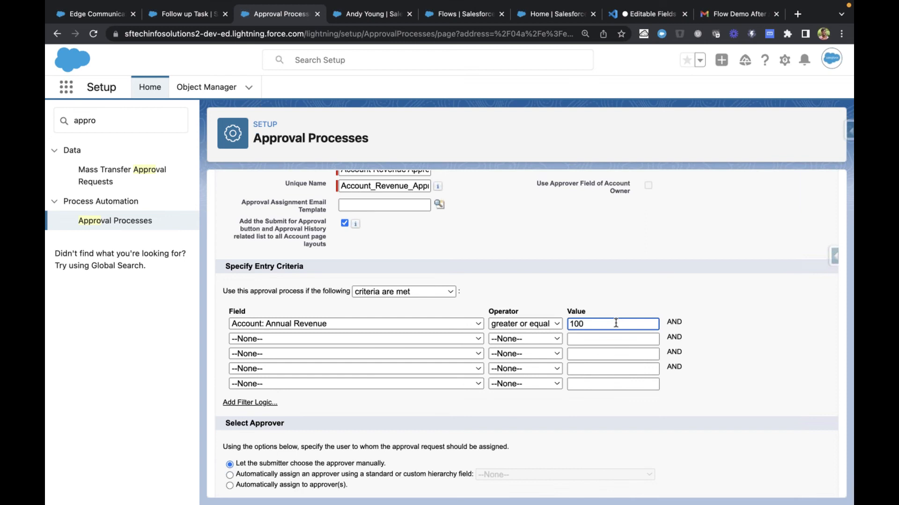
pyautogui.write('0000')
pyautogui.click(704, 318)
pyautogui.scroll(-1, 716, 304)
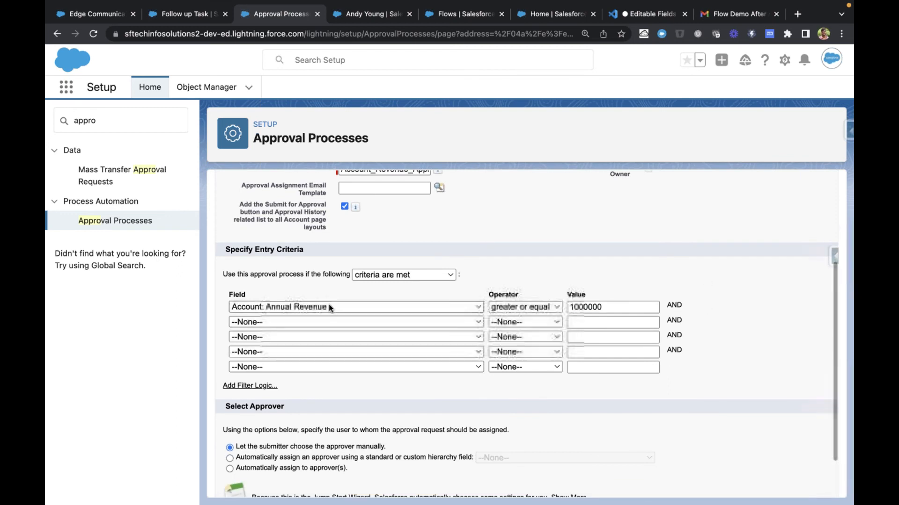
pyautogui.doubleClick(588, 306)
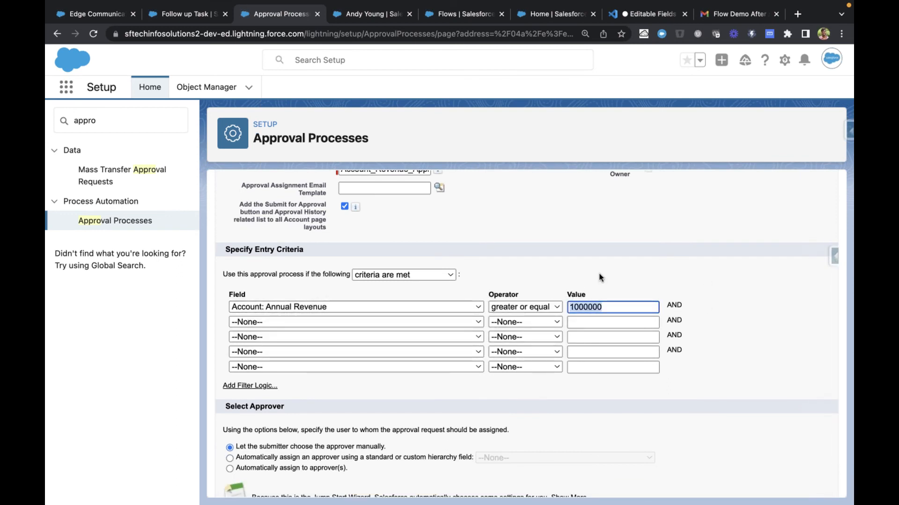
pyautogui.click(599, 275)
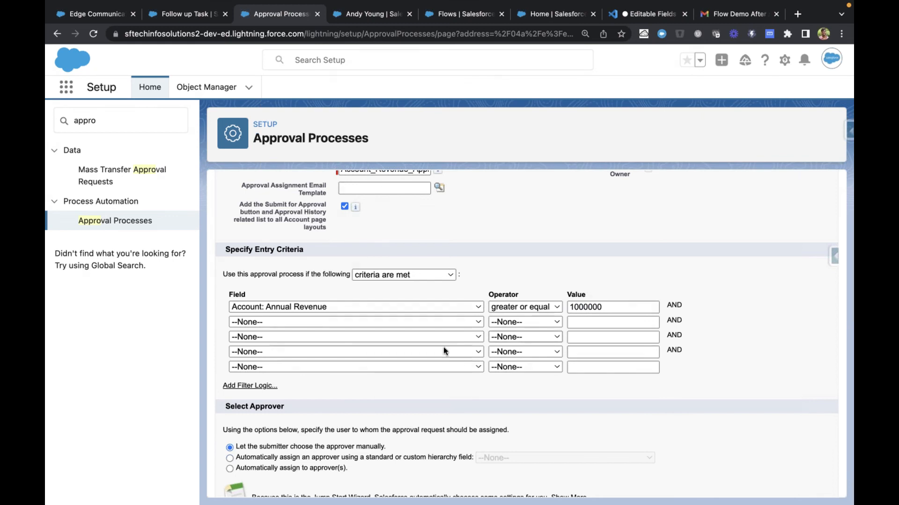
# Try assigning the approver through a standard or custom hierarchy field and view which user fields it offers
pyautogui.scroll(-1, 367, 416)
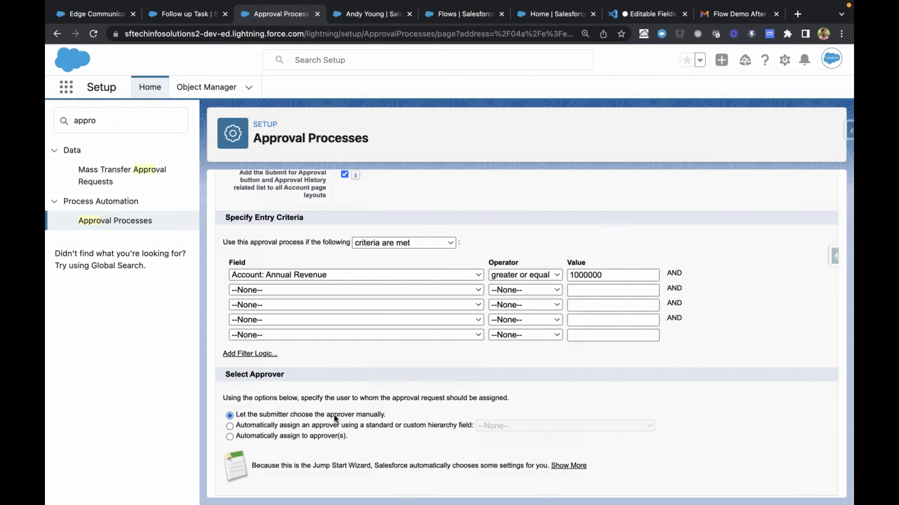
pyautogui.moveTo(237, 414); pyautogui.dragTo(380, 414)
pyautogui.click(377, 414)
pyautogui.click(286, 425)
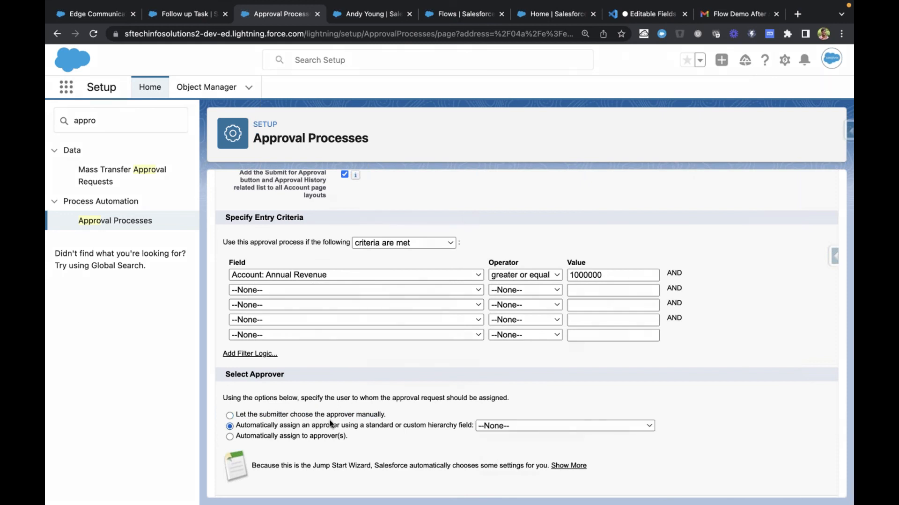
pyautogui.click(498, 425)
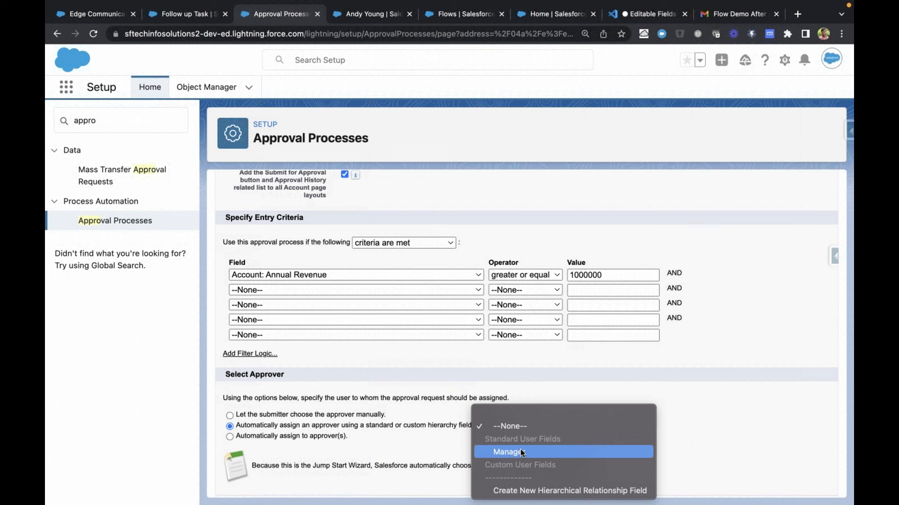
pyautogui.click(424, 445)
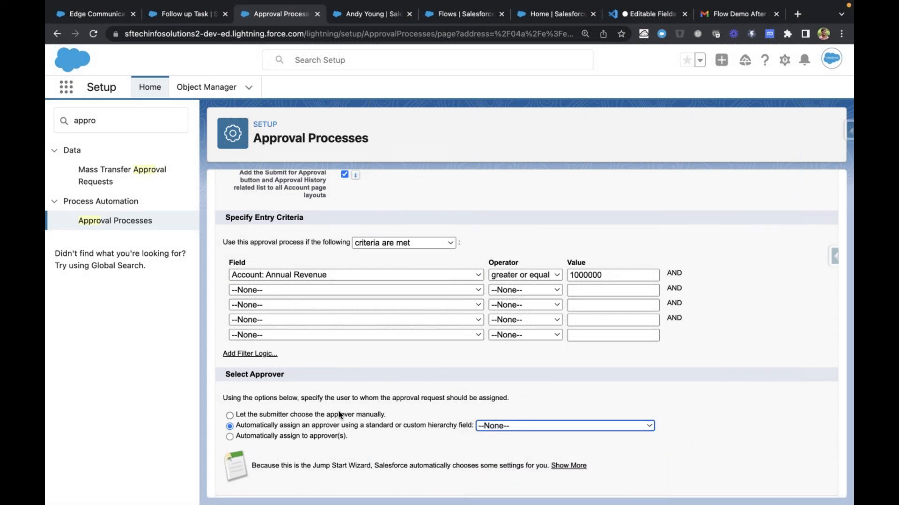
# Set the approval request to be assigned automatically and look up the System Administrator user as the approver
pyautogui.click(266, 437)
pyautogui.scroll(-3, 410, 423)
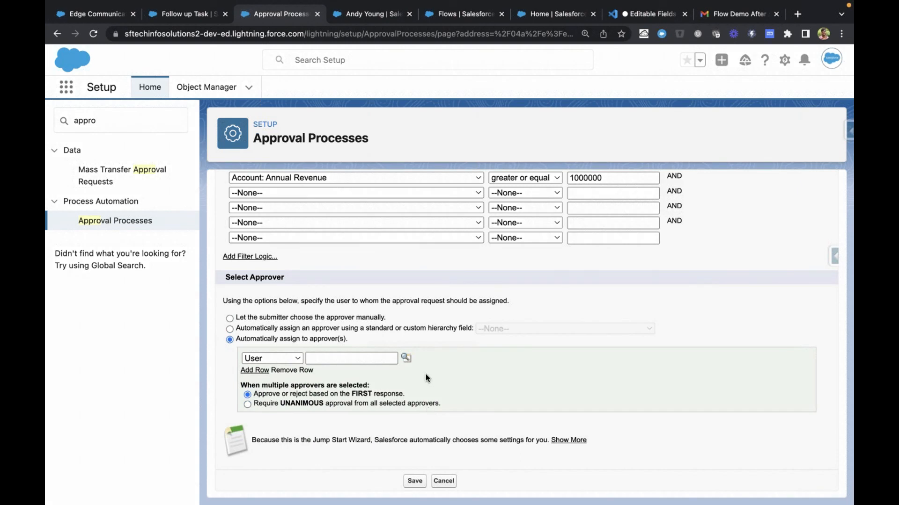
pyautogui.click(406, 358)
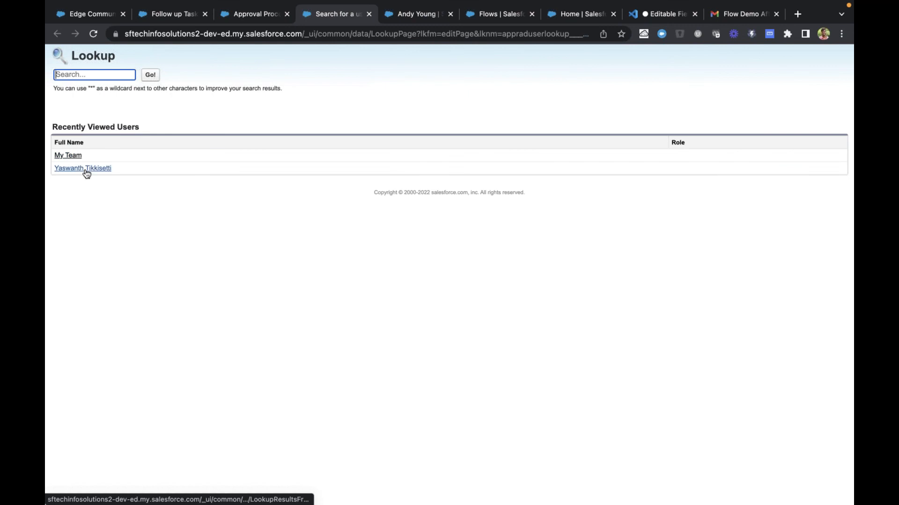
pyautogui.click(86, 170)
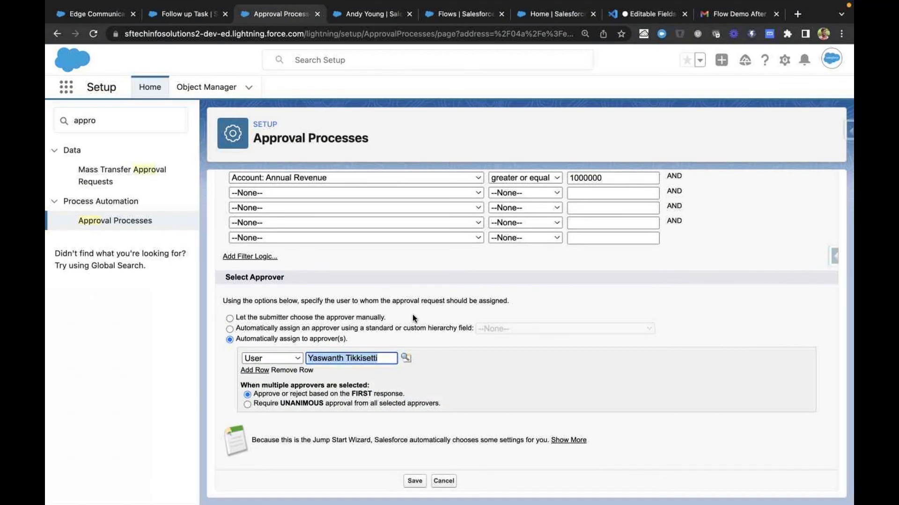
# Search Setup for "users", view the Users page in a separate tab, and return to the approval process form
pyautogui.click(122, 118)
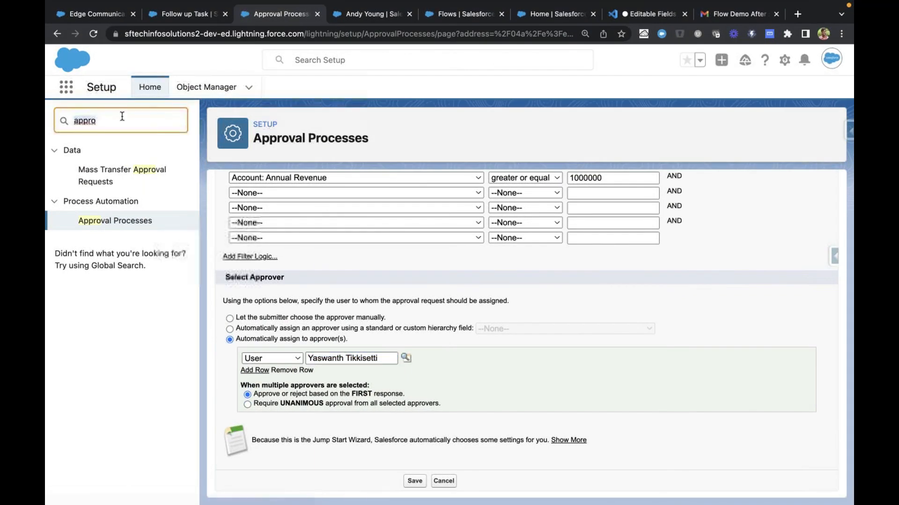
pyautogui.write('users')
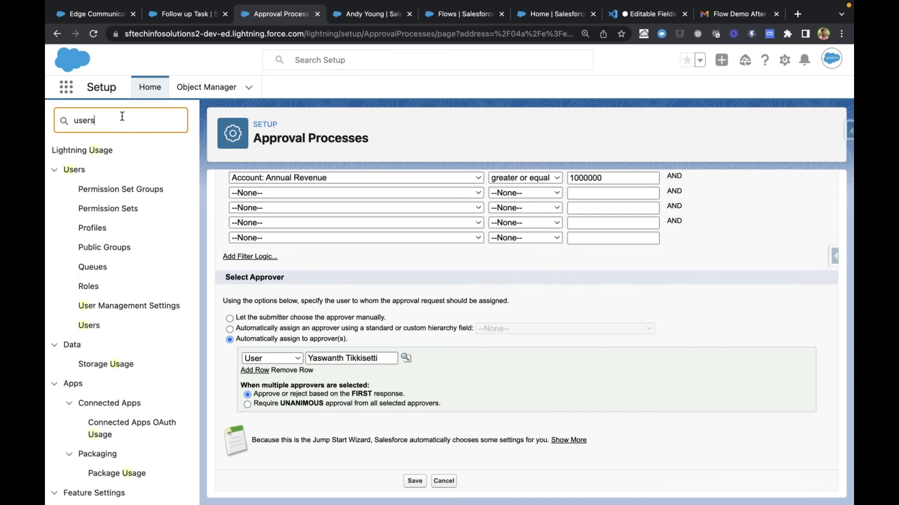
pyautogui.click(91, 306)
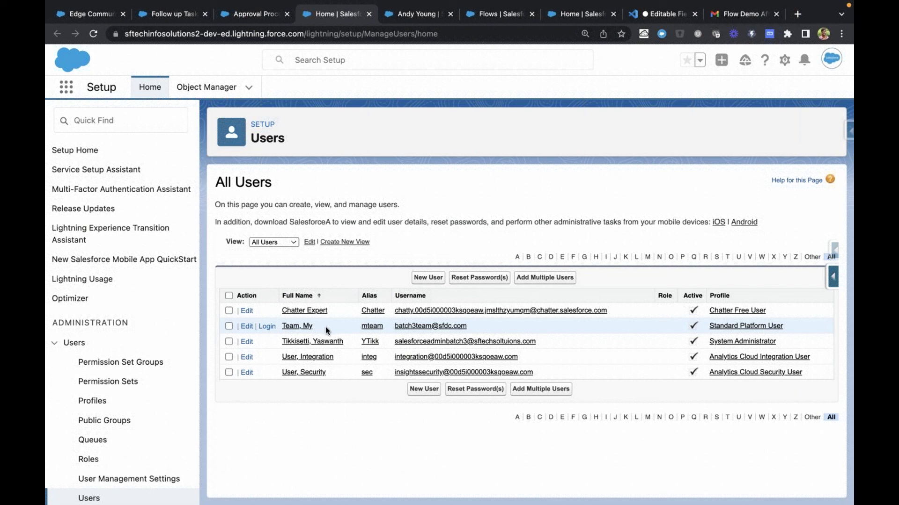
pyautogui.hotkey('ctrl', 'Tab')
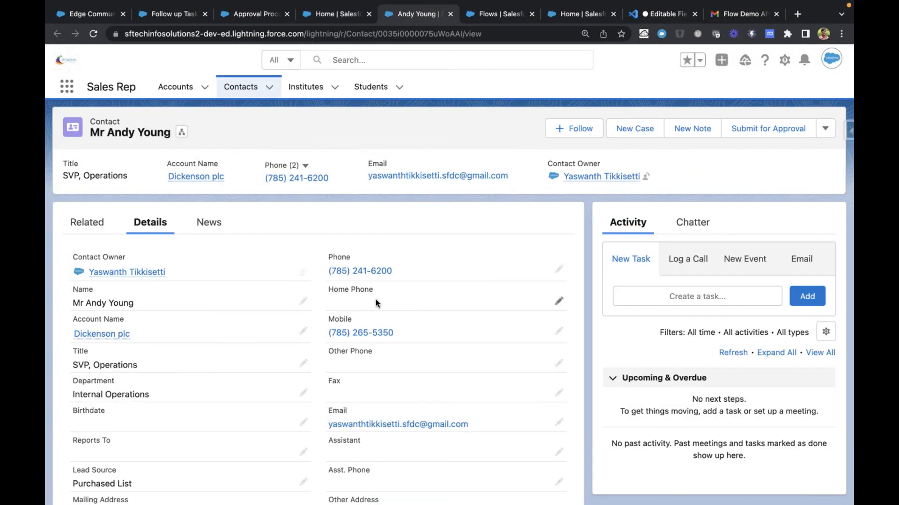
pyautogui.hotkey('ctrl', 'Tab')
pyautogui.hotkey('ctrl', 'shift', 'Tab')
pyautogui.hotkey('ctrl', 'shift', 'Tab')
pyautogui.hotkey('ctrl', 'shift', 'Tab')
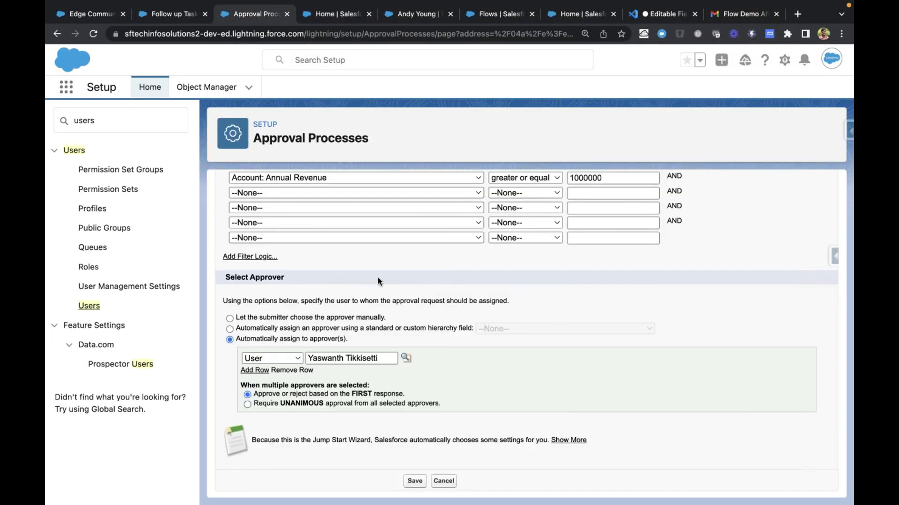
# Highlight the assigned approver and compare it with the Standard Platform User profile in the All Users list
pyautogui.tripleClick(347, 358)
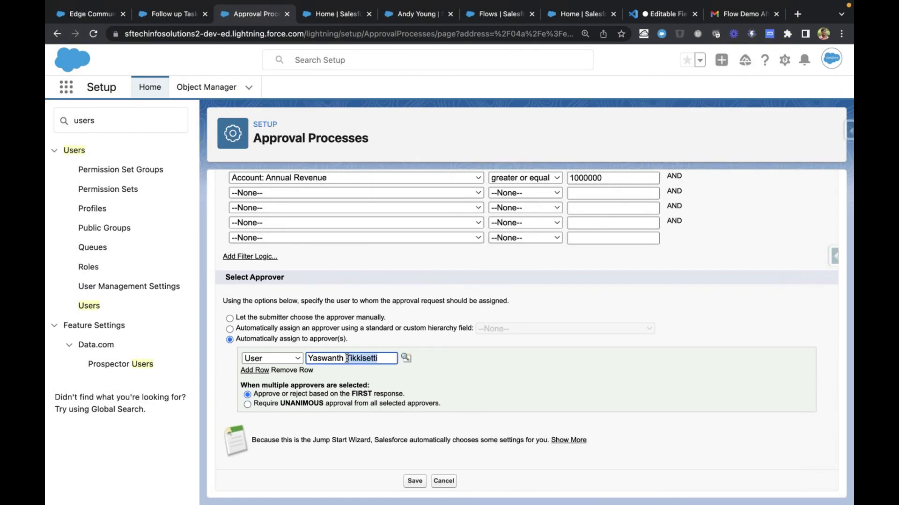
pyautogui.click(471, 381)
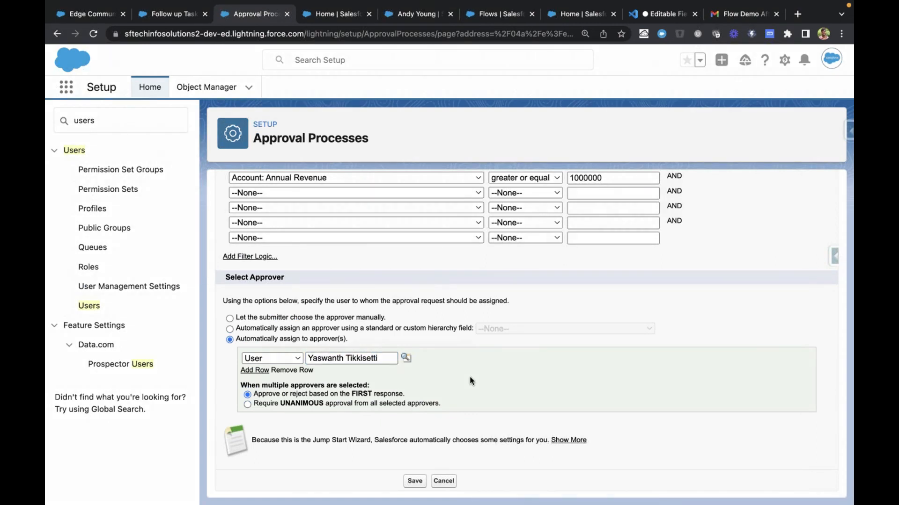
pyautogui.hotkey('ctrl', 'Tab')
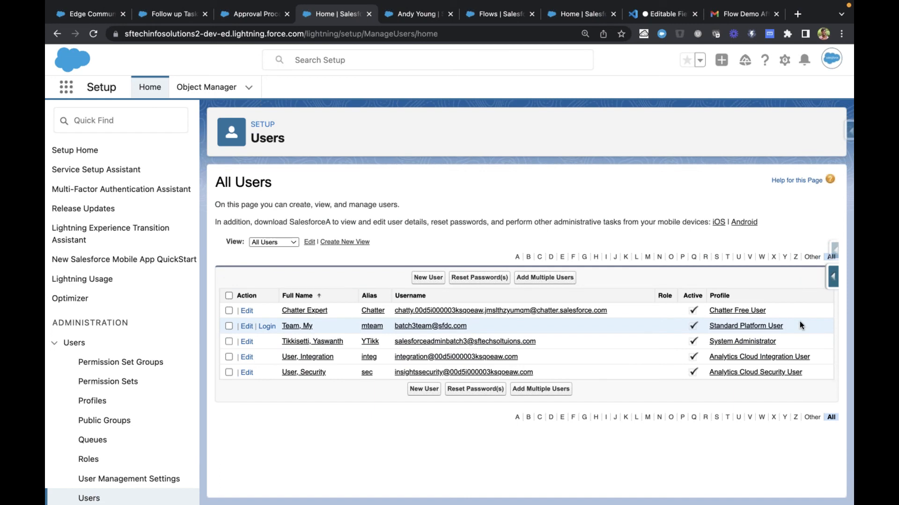
pyautogui.tripleClick(711, 328)
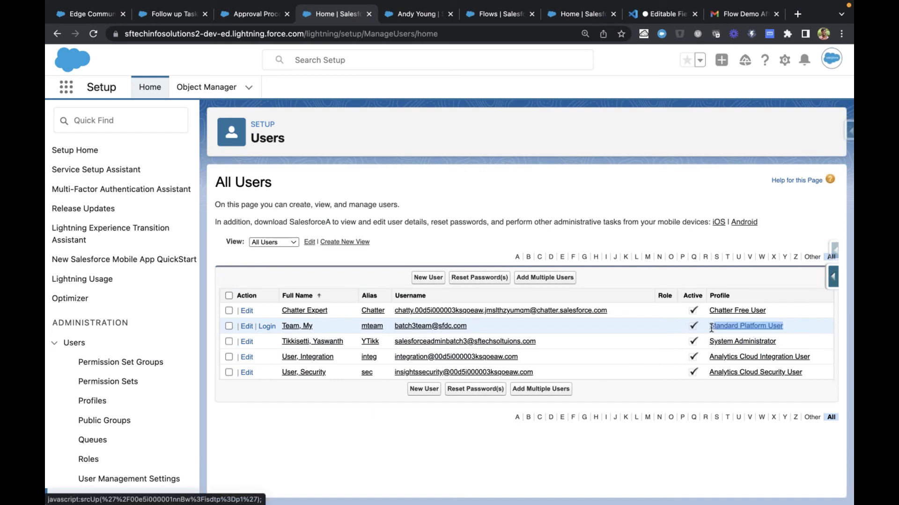
pyautogui.click(547, 327)
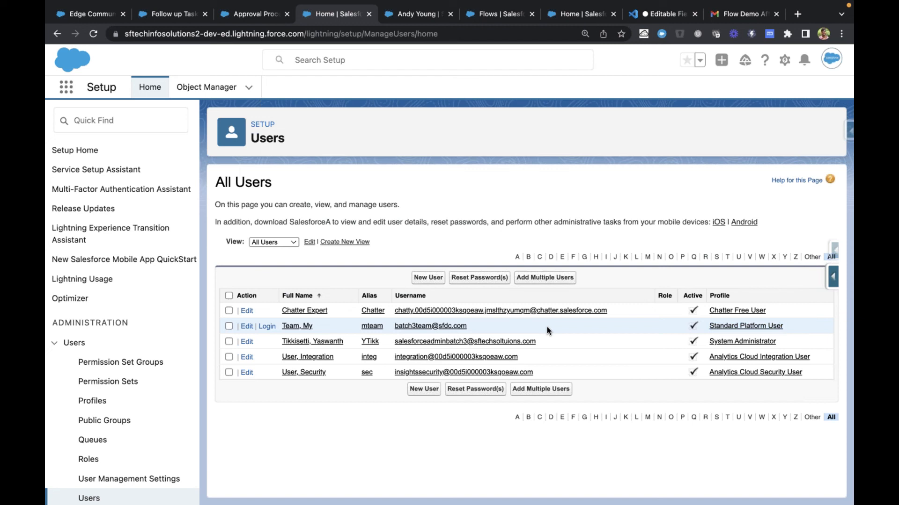
pyautogui.hotkey('ctrl', 'shift', 'Tab')
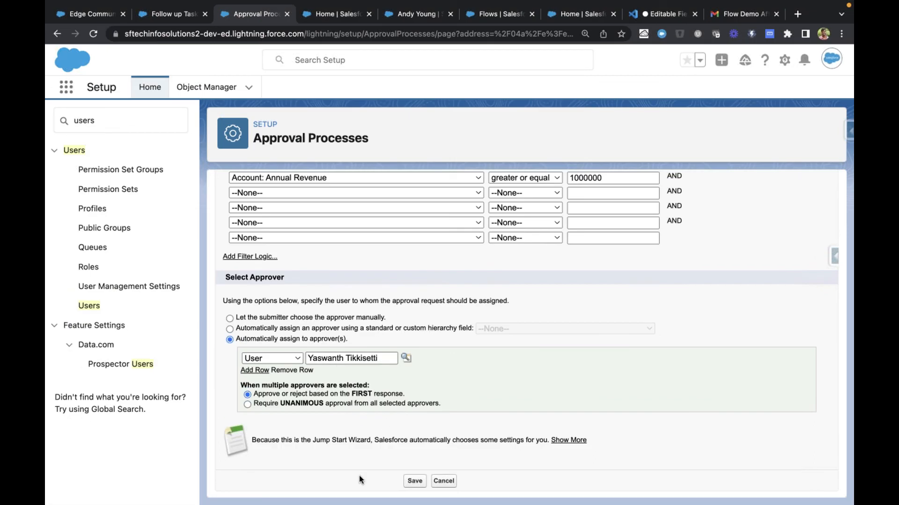
# Save the Account Revenue Approval process, acknowledge the activation reminder, and open the approval process detail page
pyautogui.click(570, 438)
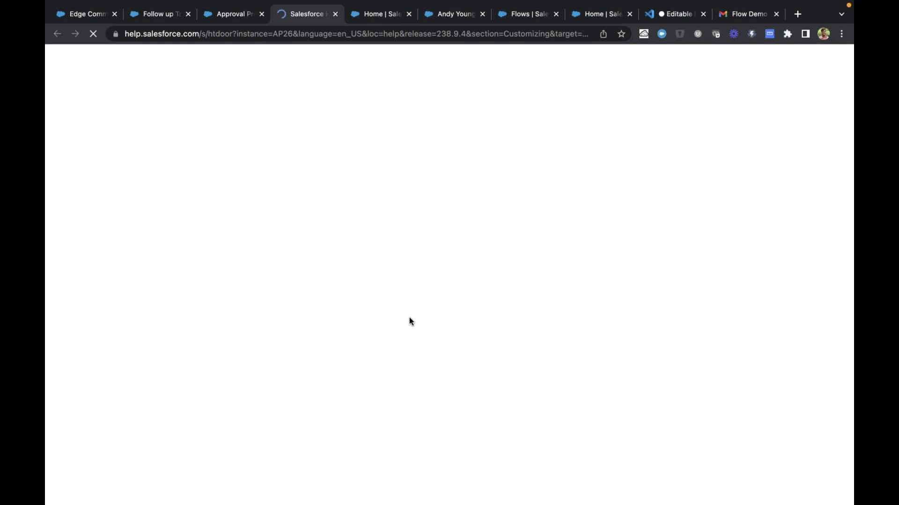
pyautogui.press('super+w')
pyautogui.click(414, 481)
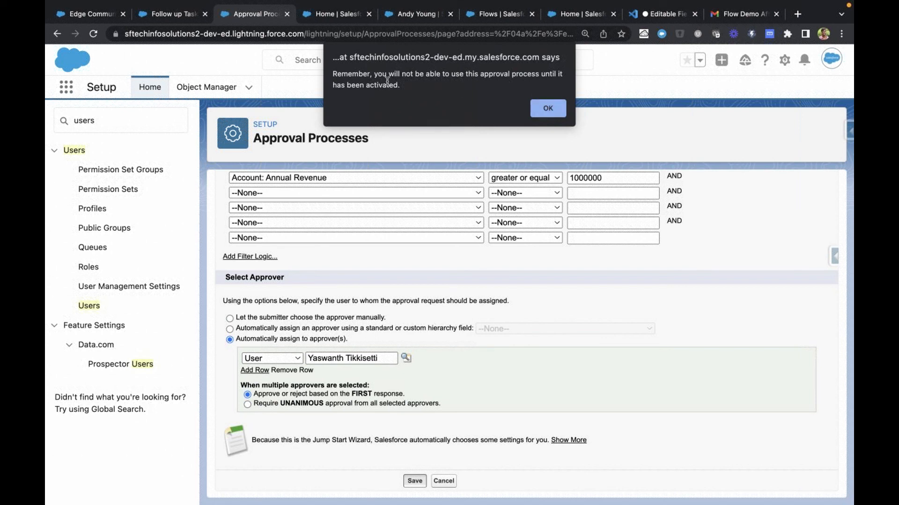
pyautogui.moveTo(334, 73); pyautogui.dragTo(405, 85)
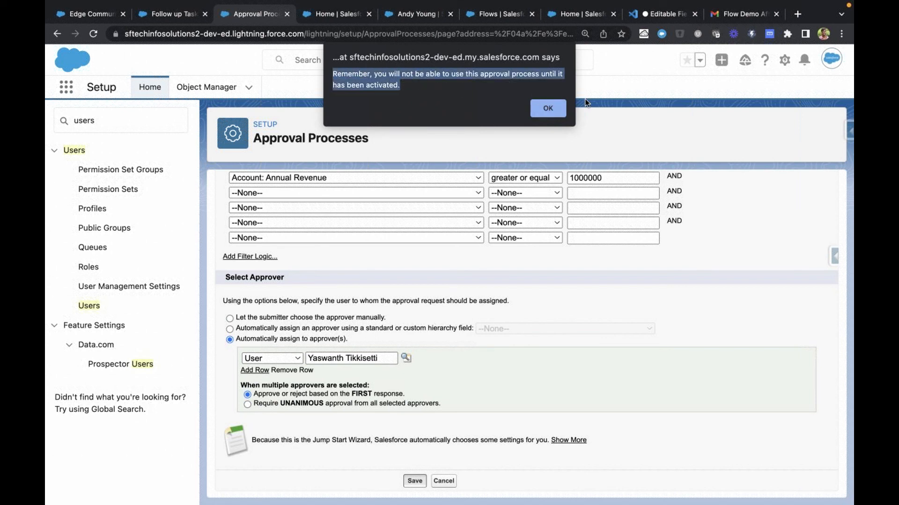
pyautogui.click(558, 109)
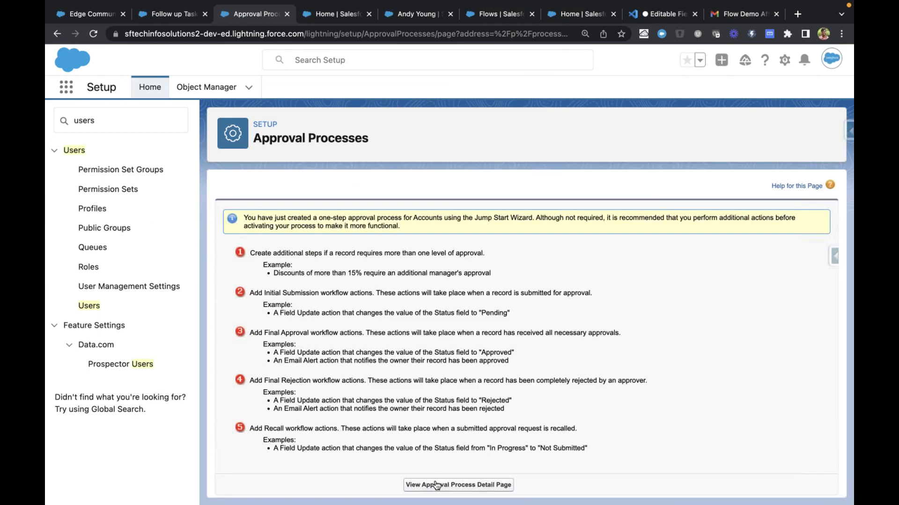
pyautogui.click(435, 484)
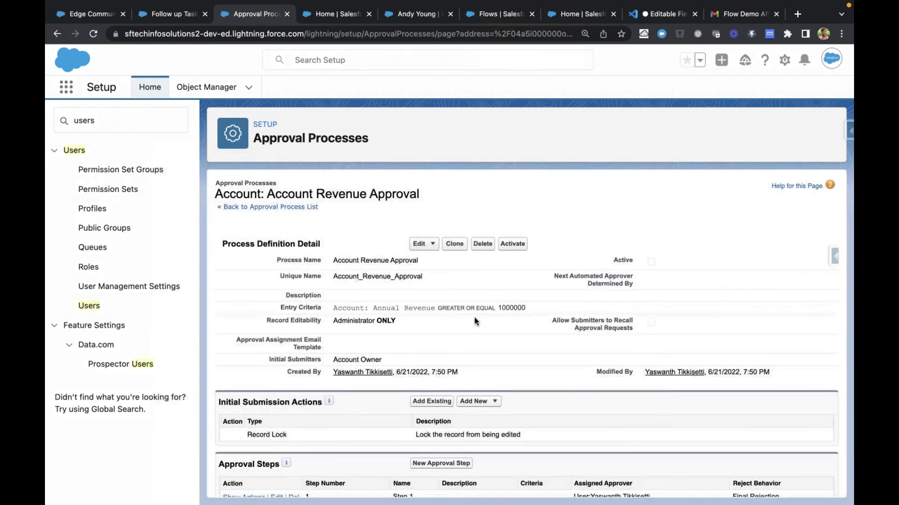
# Examine the process's entry criteria and the Record Lock entry under Initial Submission Actions
pyautogui.scroll(-1, 474, 322)
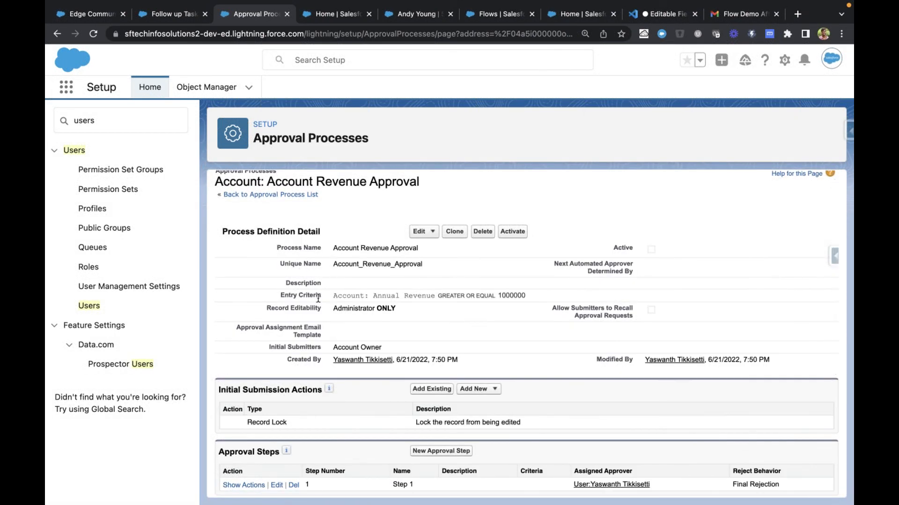
pyautogui.moveTo(326, 296); pyautogui.dragTo(529, 300)
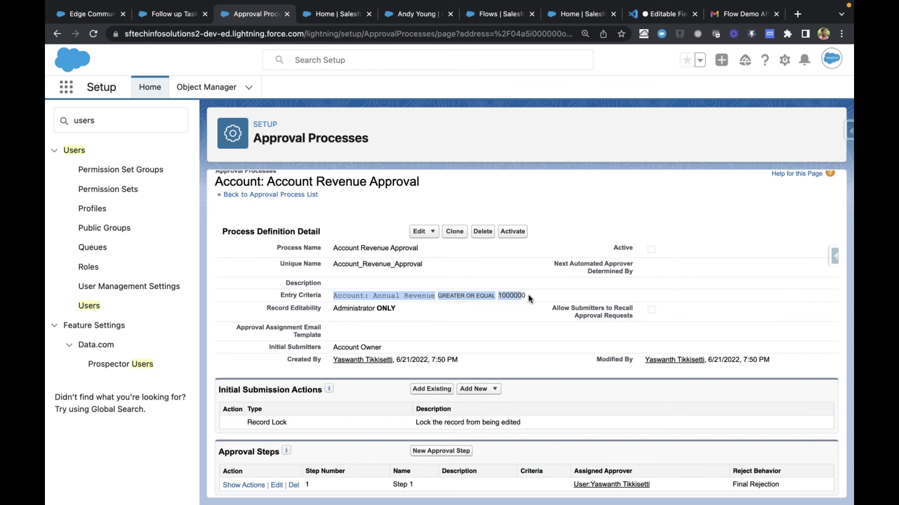
pyautogui.click(497, 322)
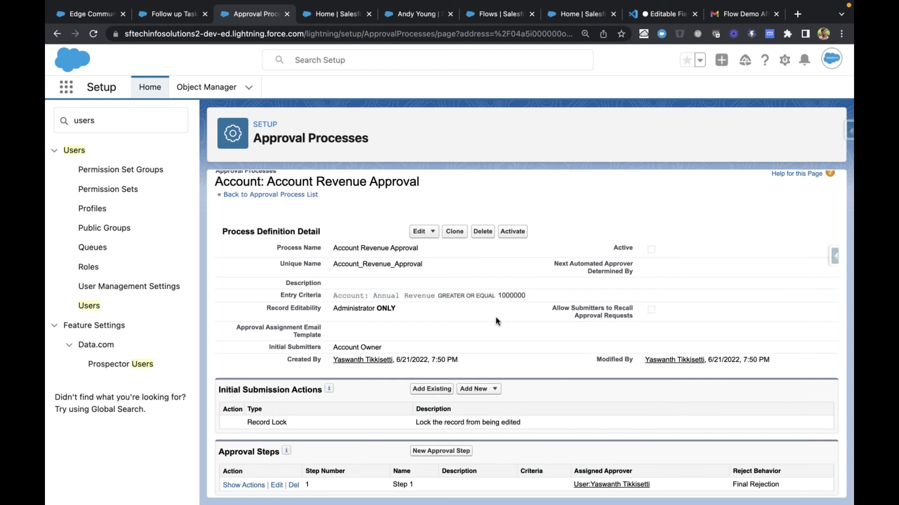
pyautogui.scroll(-3, 497, 321)
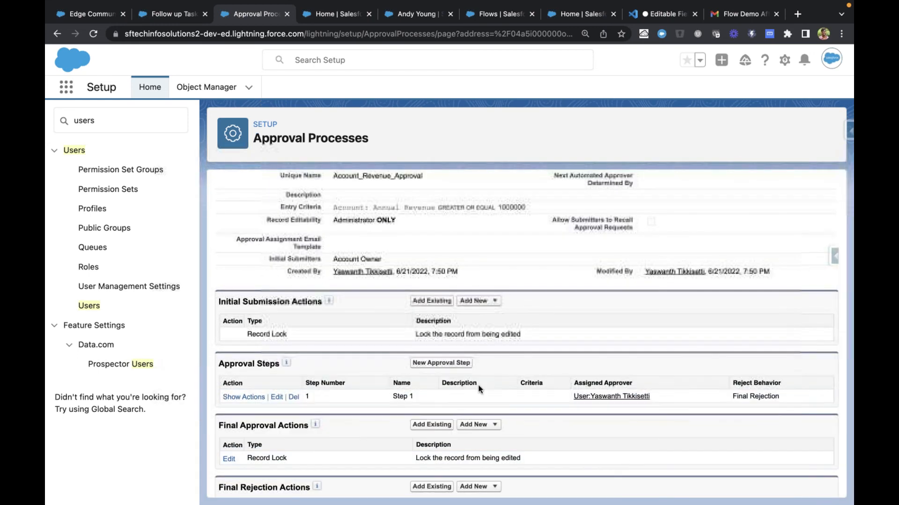
pyautogui.scroll(1, 487, 413)
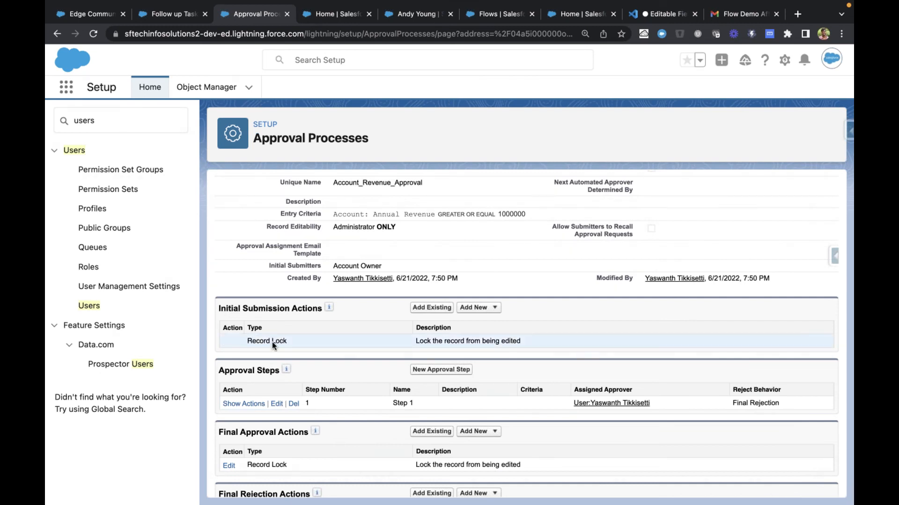
pyautogui.moveTo(268, 341); pyautogui.dragTo(285, 341)
pyautogui.moveTo(220, 307); pyautogui.dragTo(320, 309)
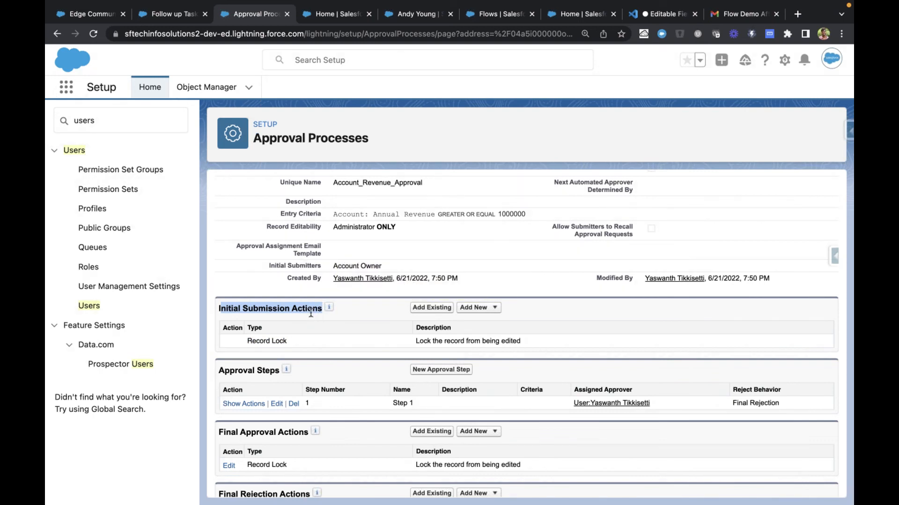
pyautogui.click(818, 469)
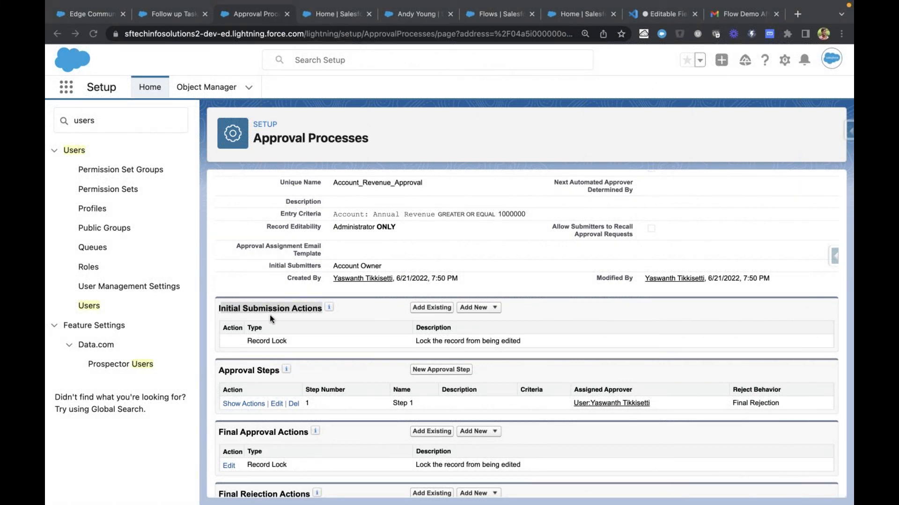
pyautogui.tripleClick(282, 309)
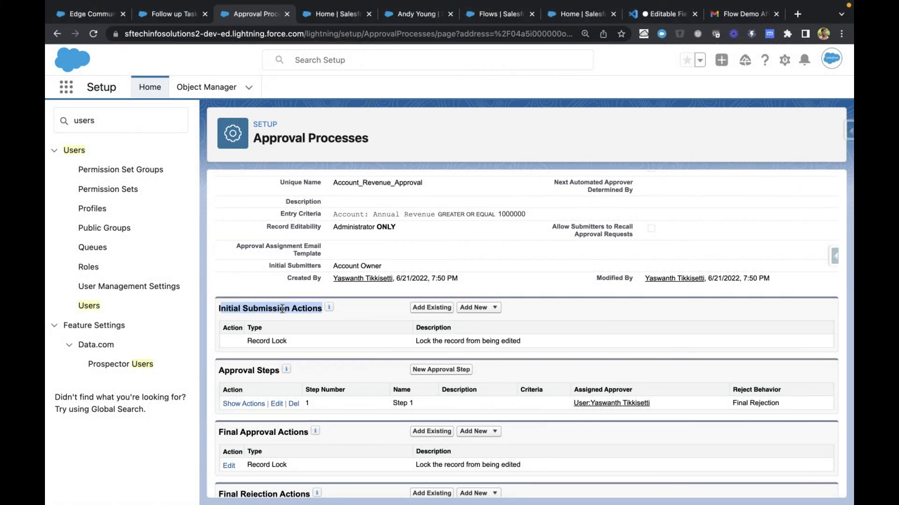
pyautogui.click(282, 310)
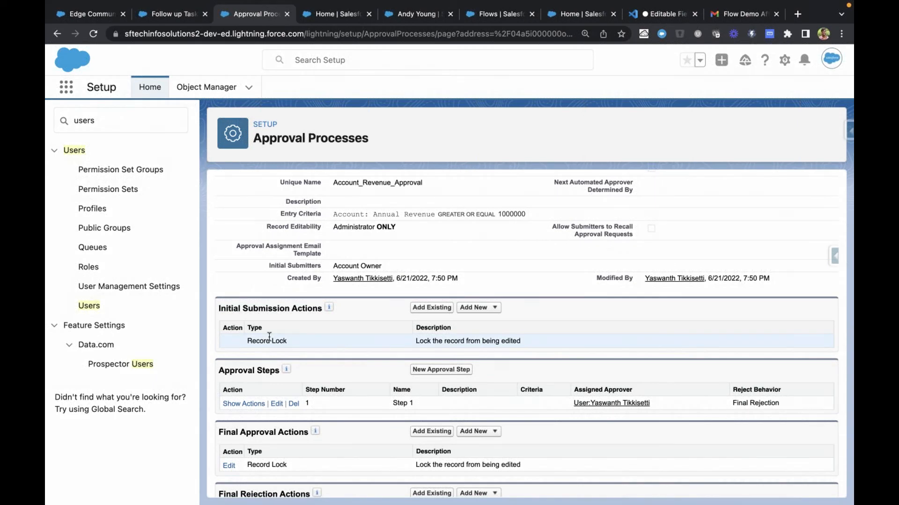
# Examine Step 1 and its assigned approver under Approval Steps
pyautogui.scroll(-1, 269, 337)
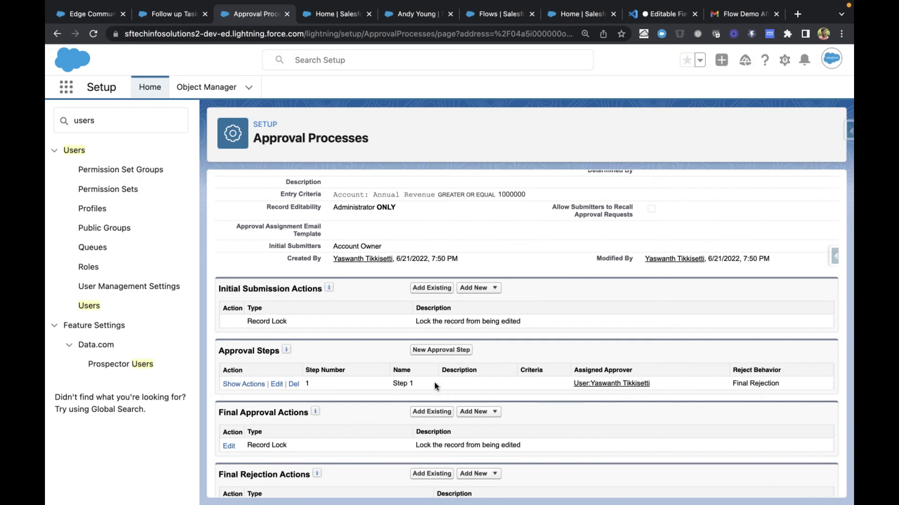
pyautogui.moveTo(387, 384); pyautogui.dragTo(536, 383)
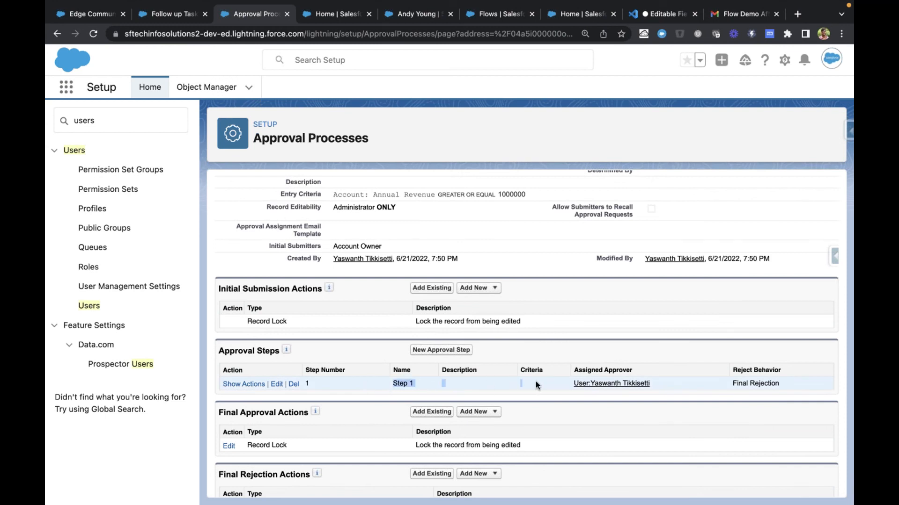
pyautogui.click(564, 382)
pyautogui.moveTo(563, 382); pyautogui.dragTo(701, 385)
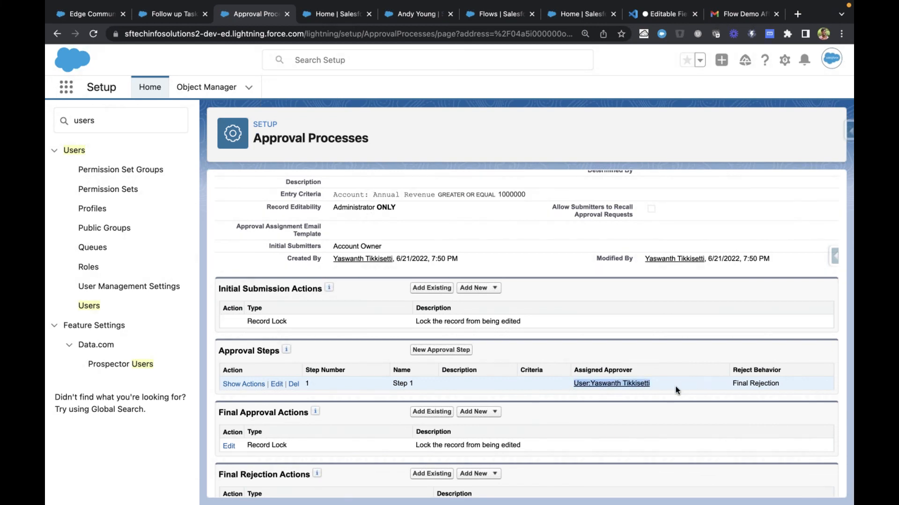
pyautogui.click(658, 385)
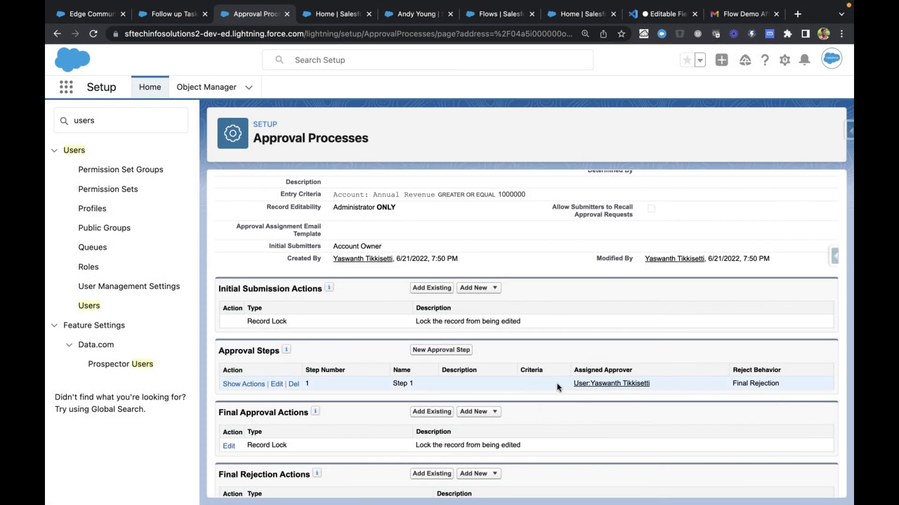
# View the New Approval Step form and go back to the process detail page without adding a step
pyautogui.click(440, 350)
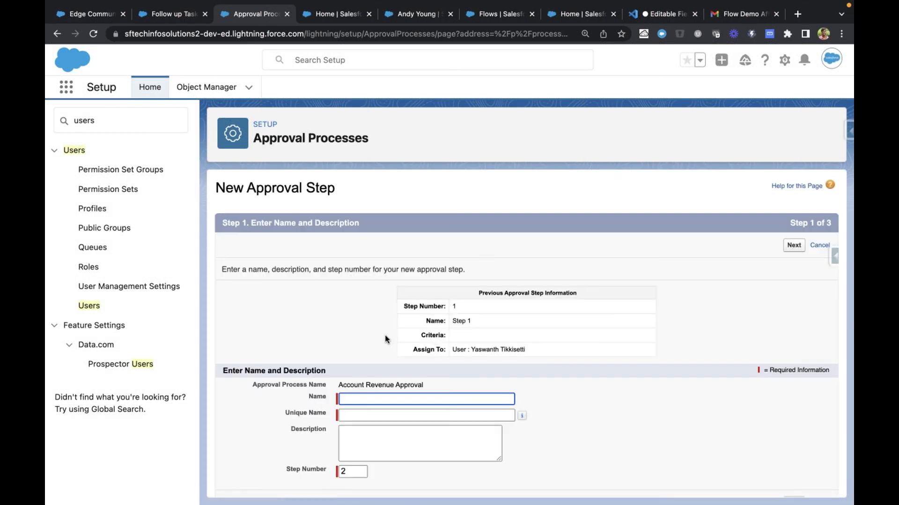
pyautogui.scroll(-1, 384, 368)
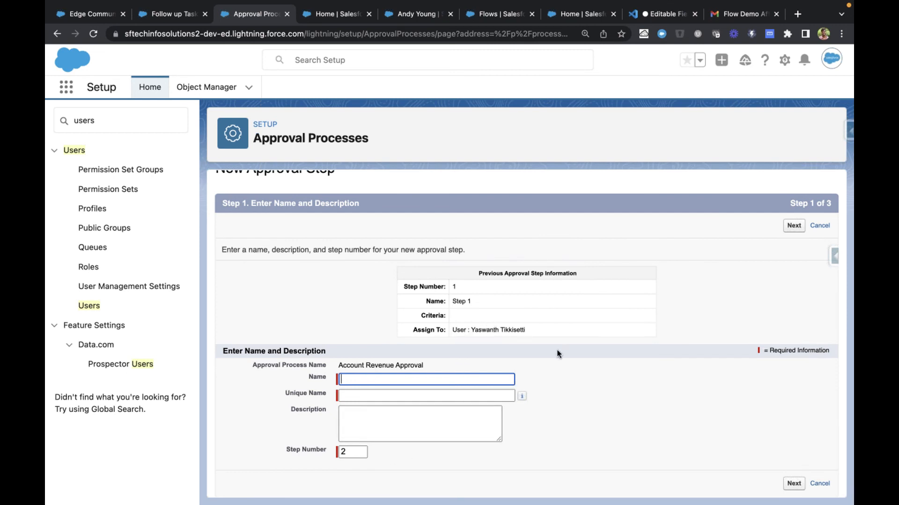
pyautogui.hscroll(-5, 557, 350)
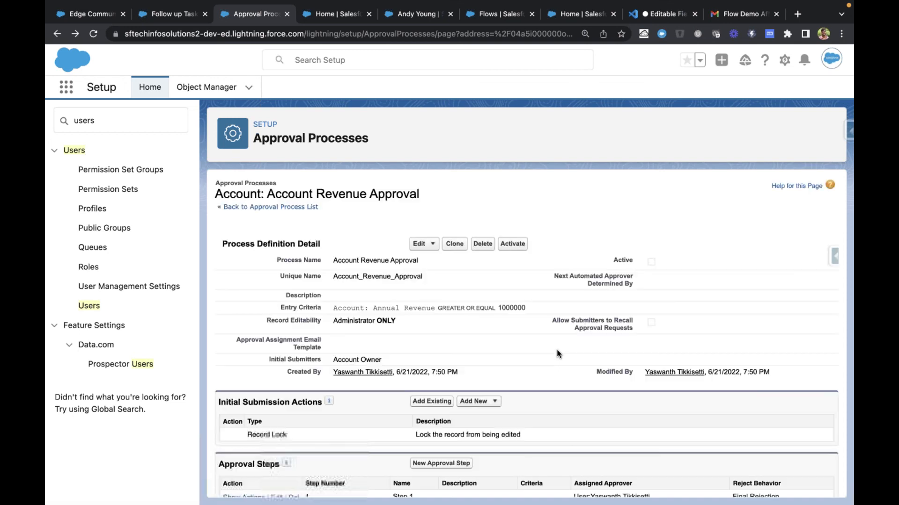
pyautogui.scroll(-2, 557, 351)
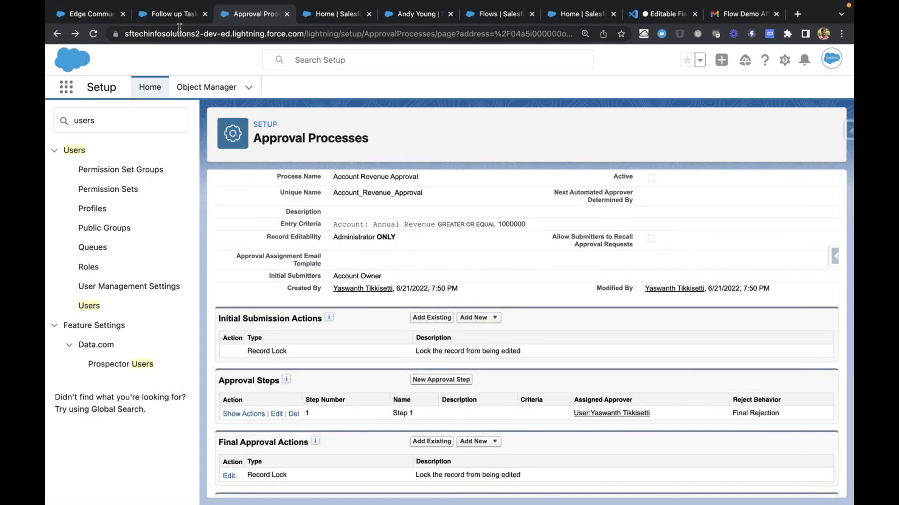
# Switch to the Edge Communications account, put its details in edit mode, and view the Active field's options
pyautogui.click(94, 14)
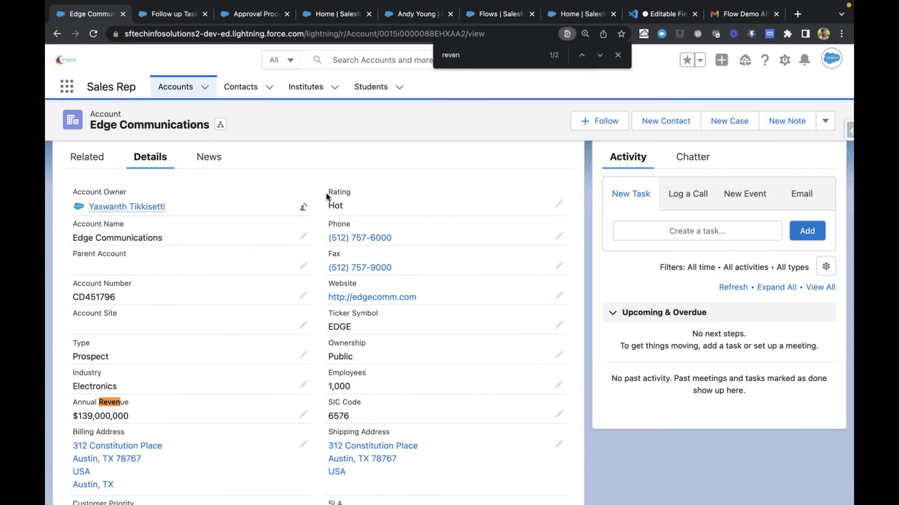
pyautogui.scroll(-3, 347, 387)
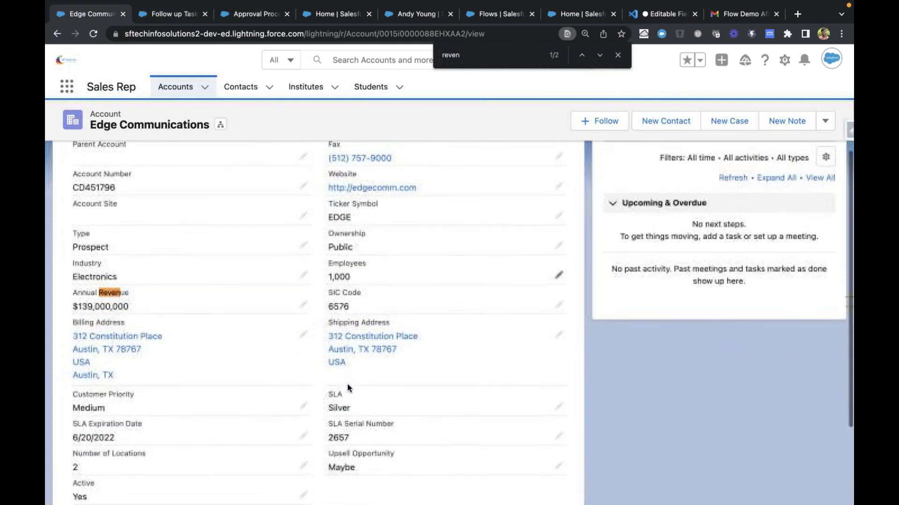
pyautogui.scroll(-2, 347, 385)
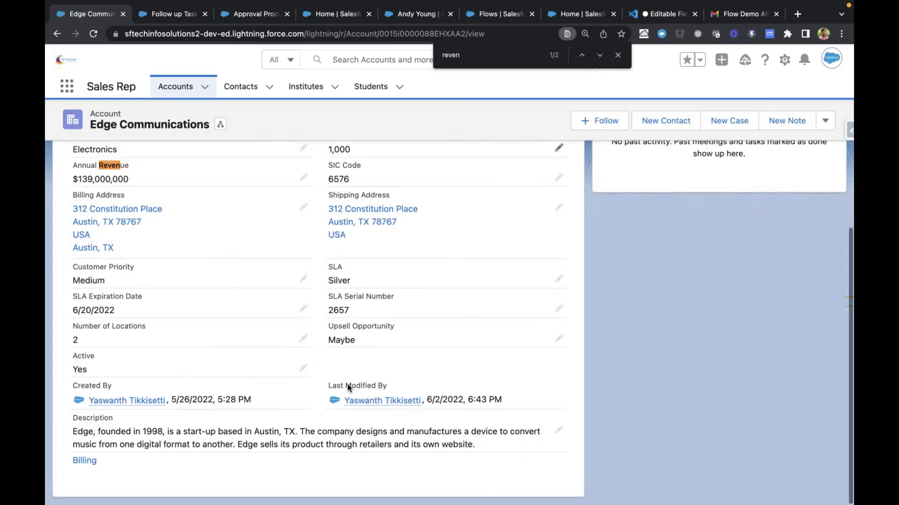
pyautogui.click(302, 370)
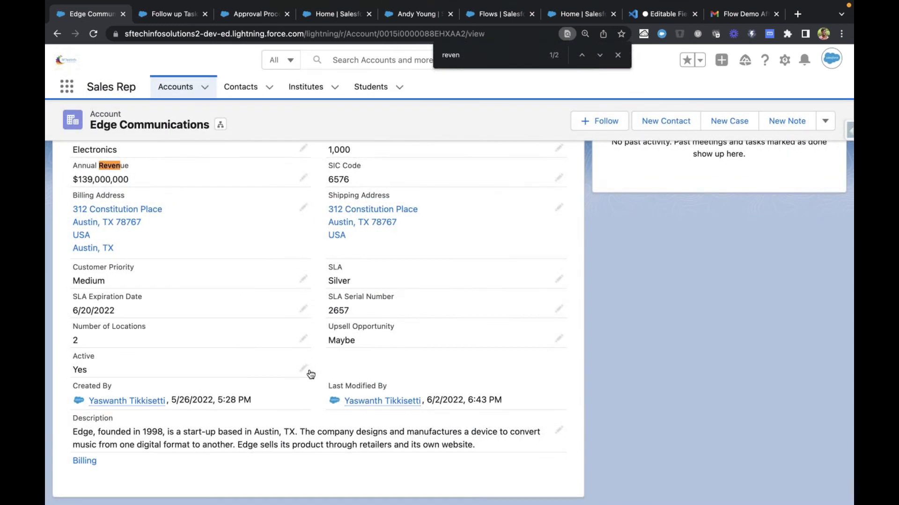
pyautogui.click(227, 377)
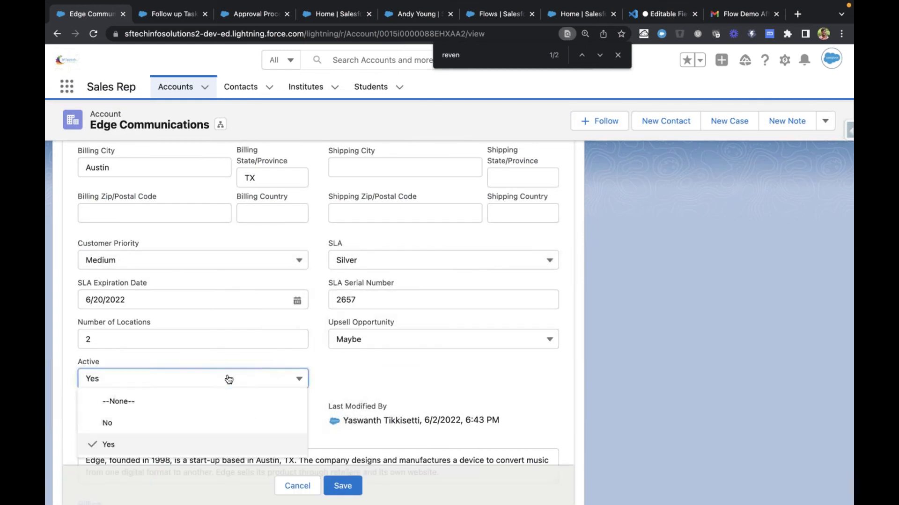
pyautogui.click(367, 388)
# View the Rating field's options on the Edge Communications account and leave the selection as it is
pyautogui.scroll(1, 312, 370)
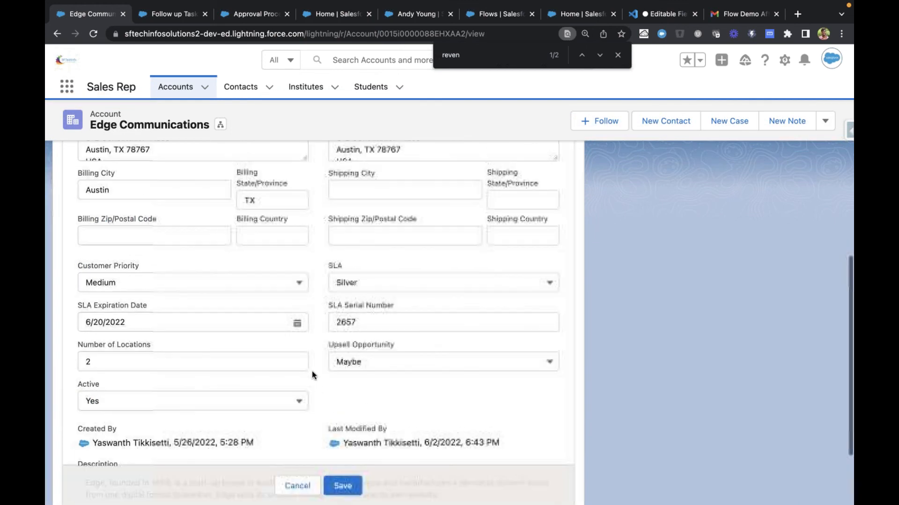
pyautogui.scroll(5, 327, 337)
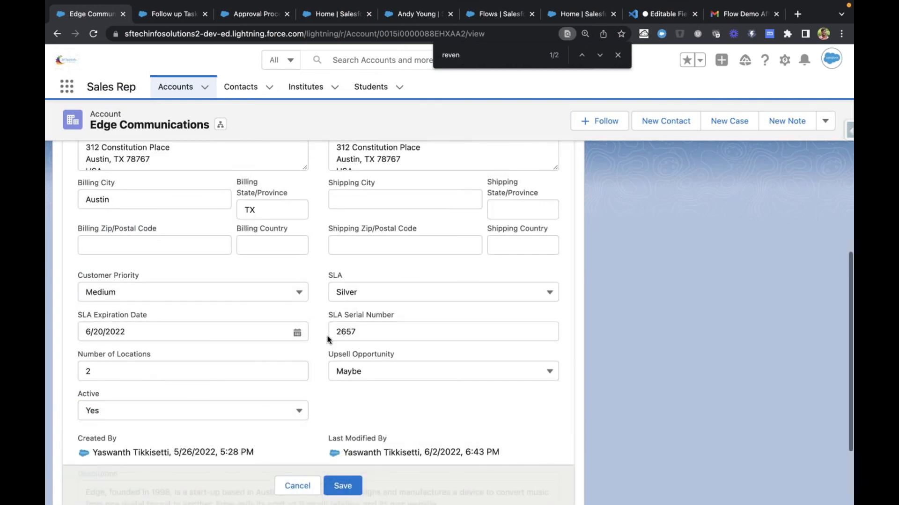
pyautogui.scroll(4, 328, 337)
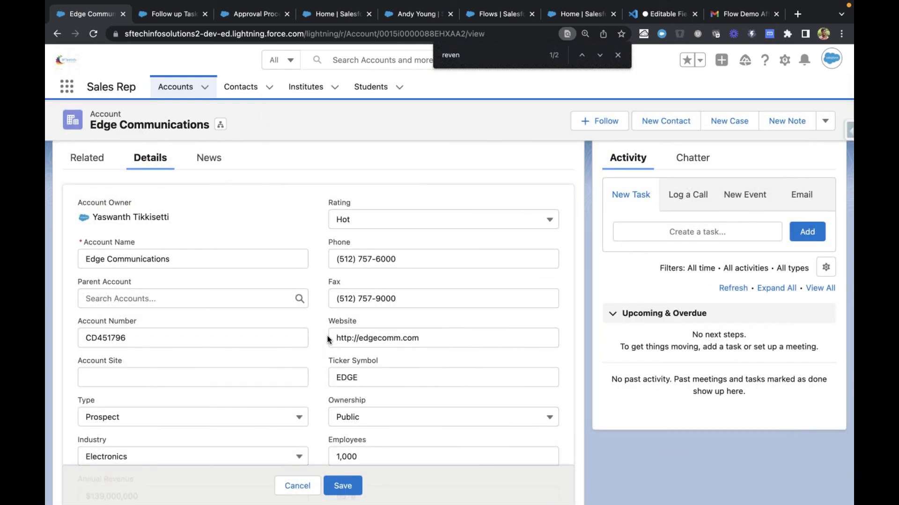
pyautogui.click(388, 226)
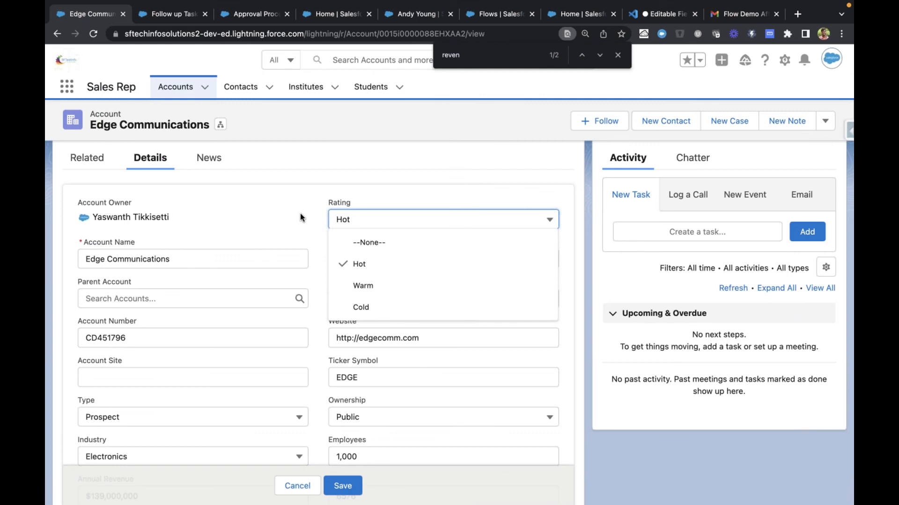
pyautogui.click(306, 226)
pyautogui.moveTo(323, 201); pyautogui.dragTo(380, 202)
pyautogui.click(359, 220)
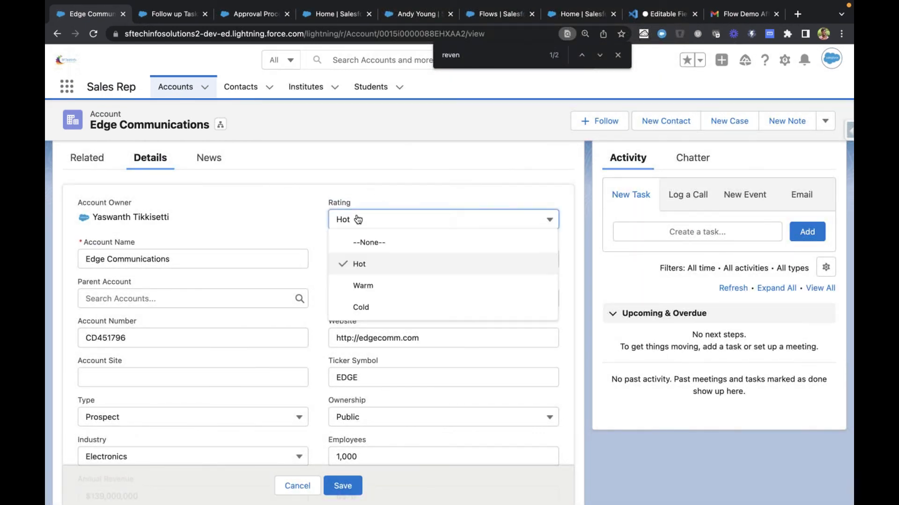
pyautogui.click(311, 233)
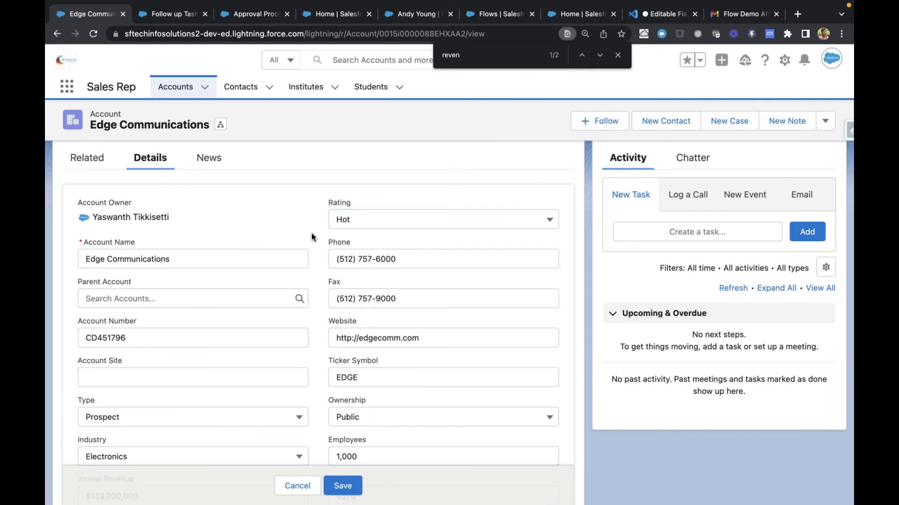
# View the Type field's options on the Edge Communications account without changing the selection, and return to the Account Revenue Approval process page
pyautogui.scroll(-2, 325, 354)
pyautogui.scroll(-1, 327, 375)
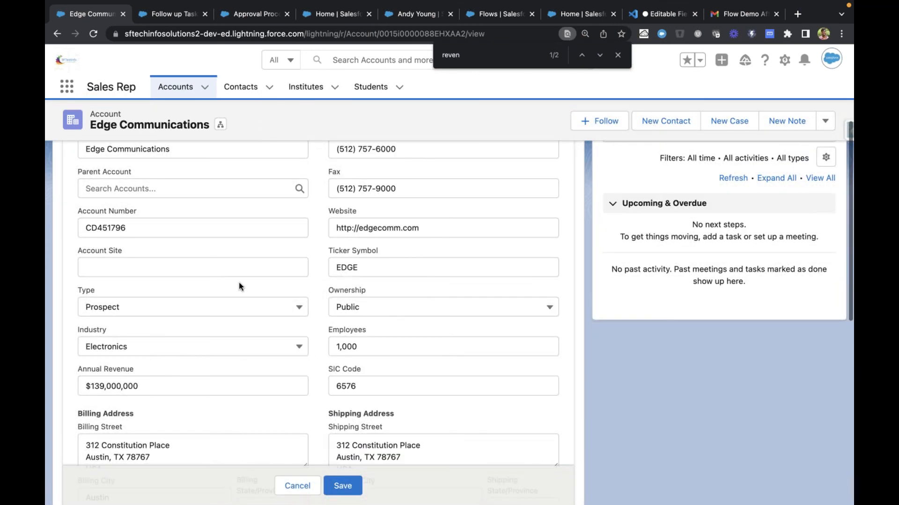
pyautogui.click(233, 309)
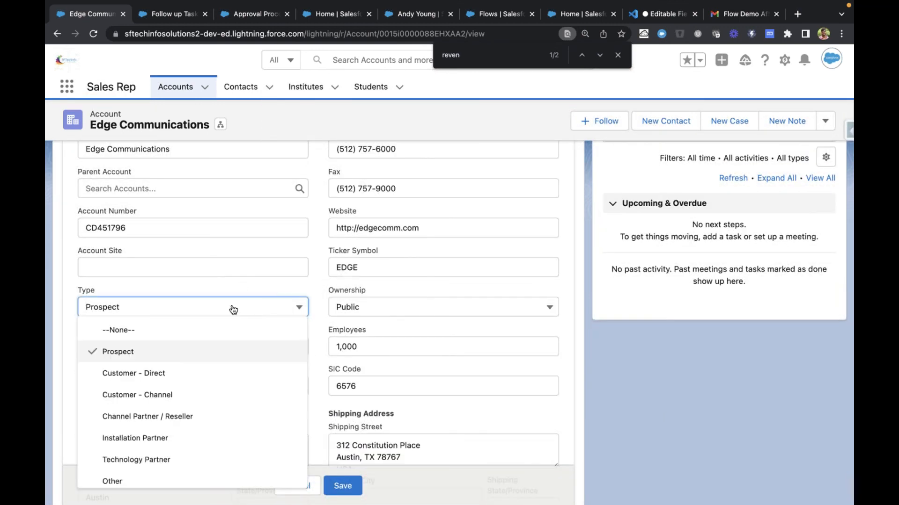
pyautogui.click(322, 301)
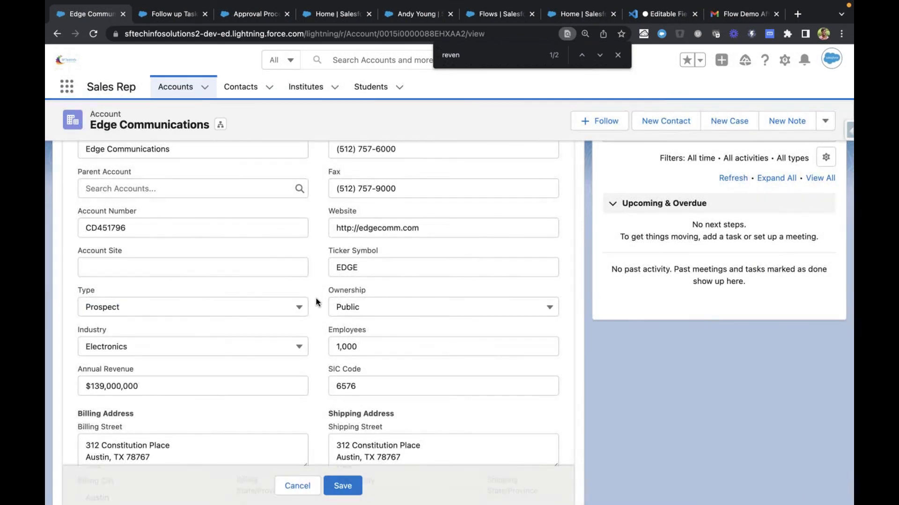
pyautogui.click(260, 308)
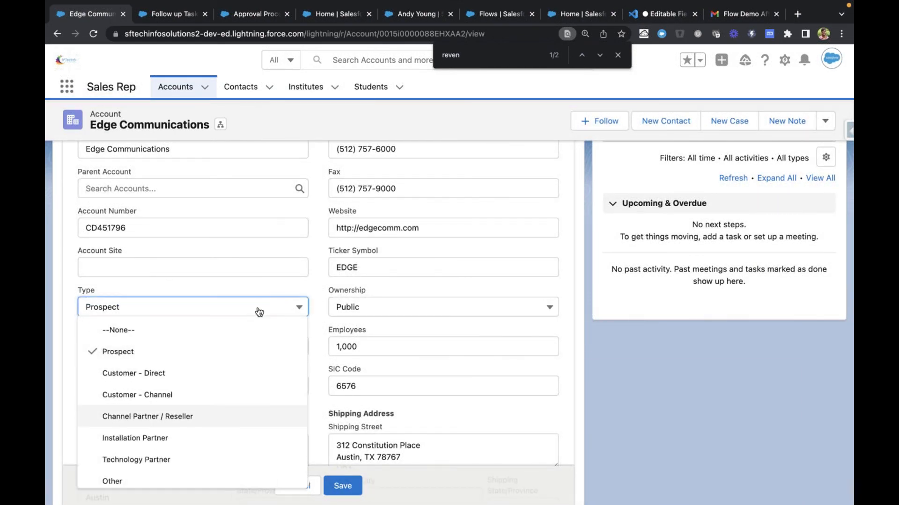
pyautogui.scroll(-1, 191, 445)
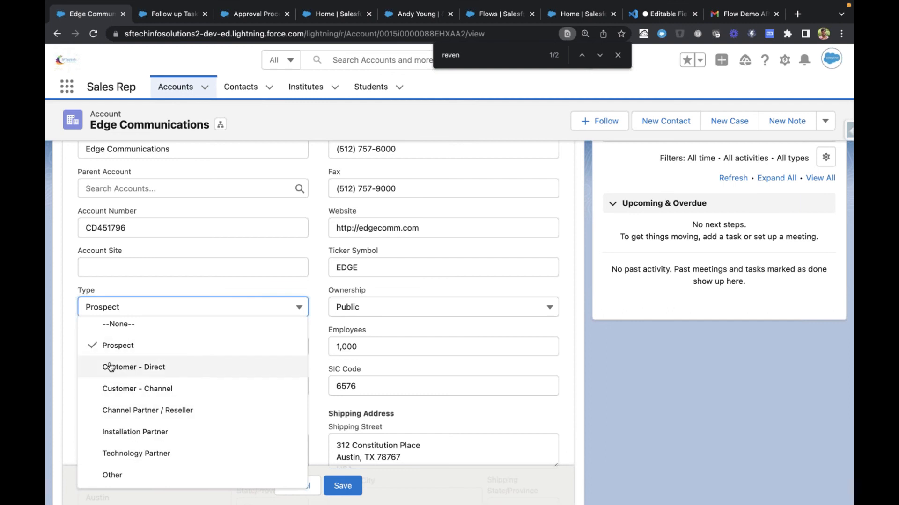
pyautogui.click(320, 308)
pyautogui.scroll(-10, 320, 306)
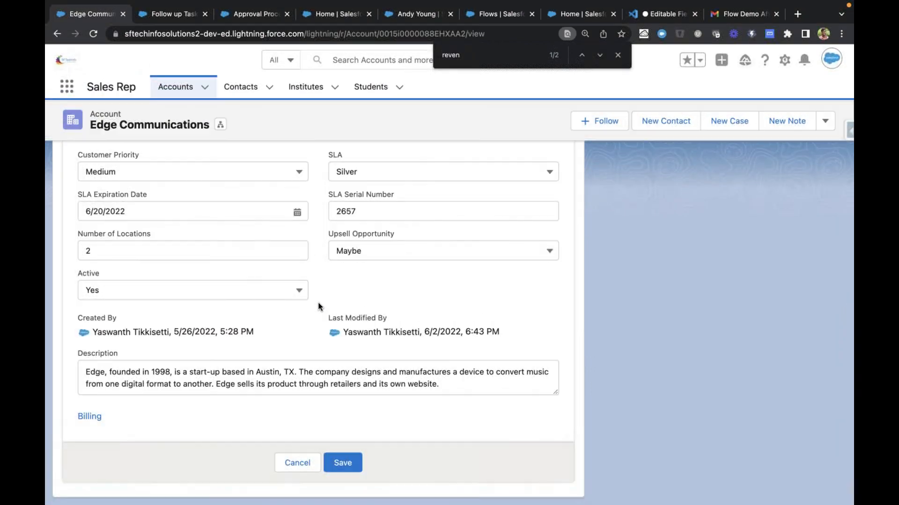
pyautogui.scroll(4, 318, 307)
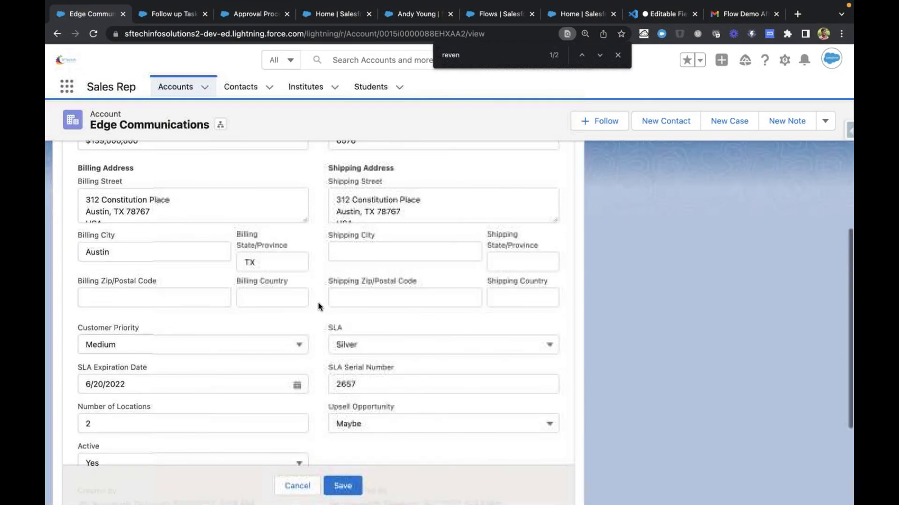
pyautogui.hotkey('ctrl', 'Tab')
pyautogui.hotkey('ctrl', 'Tab')
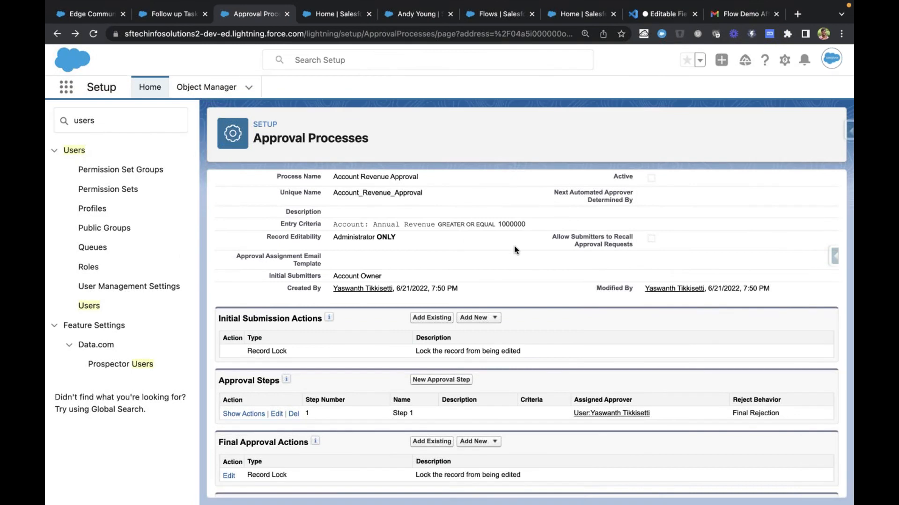
pyautogui.click(451, 380)
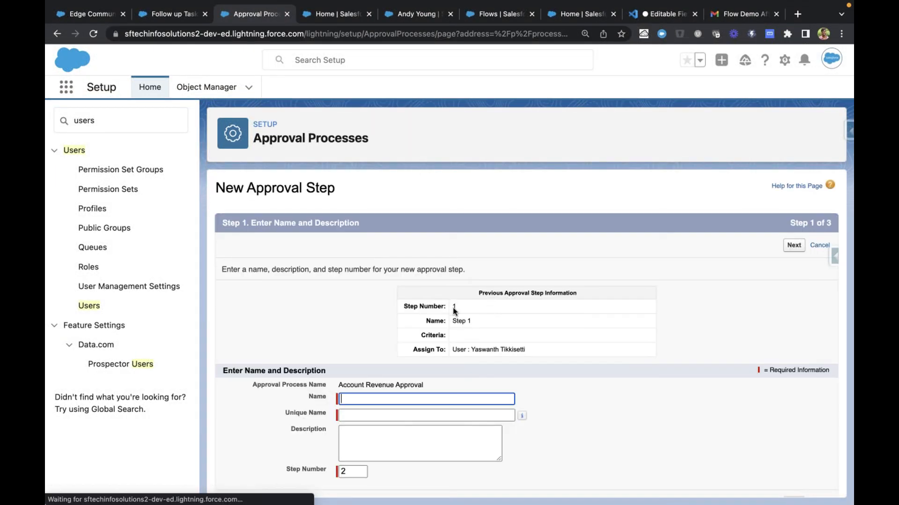
pyautogui.click(376, 394)
pyautogui.write('Update Fiel')
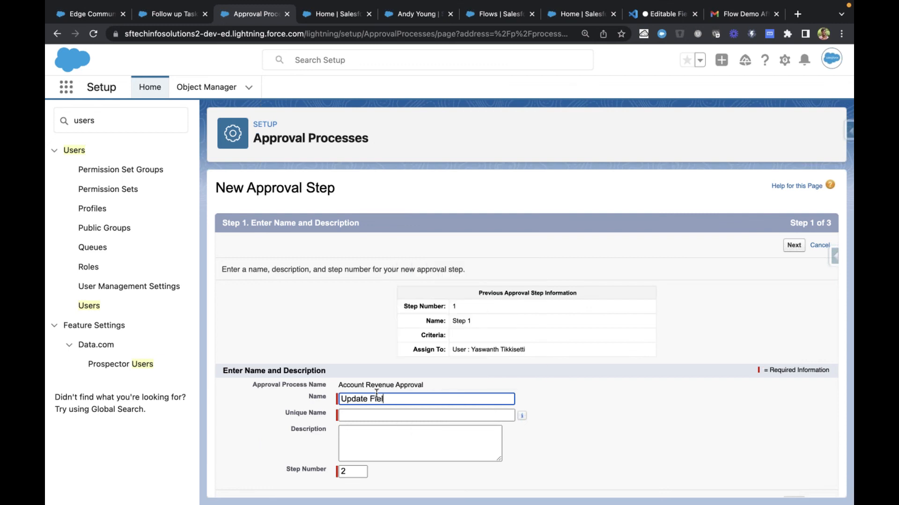
pyautogui.write('d')
pyautogui.press('Tab')
pyautogui.scroll(-1, 787, 234)
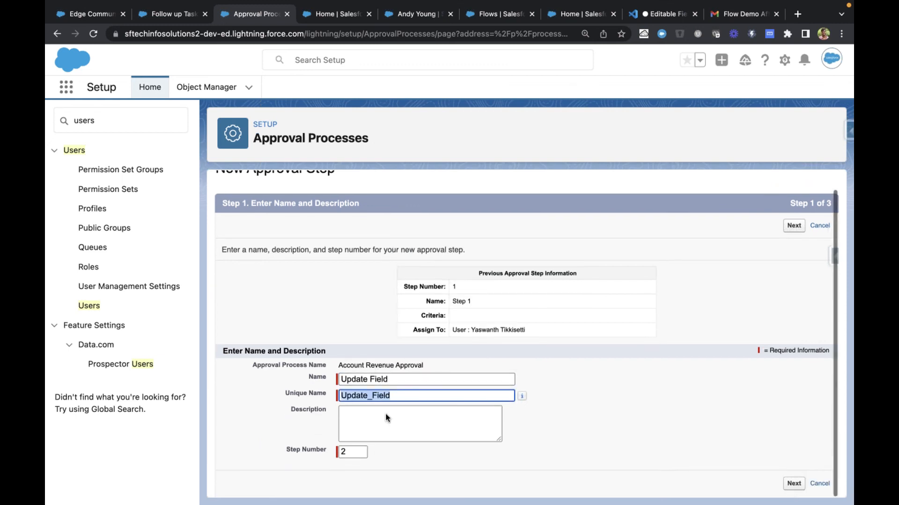
pyautogui.click(791, 226)
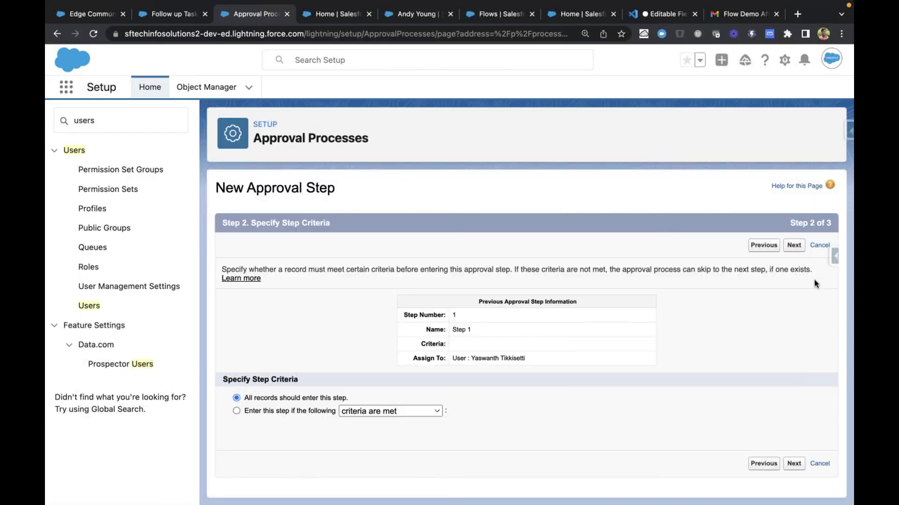
pyautogui.click(286, 411)
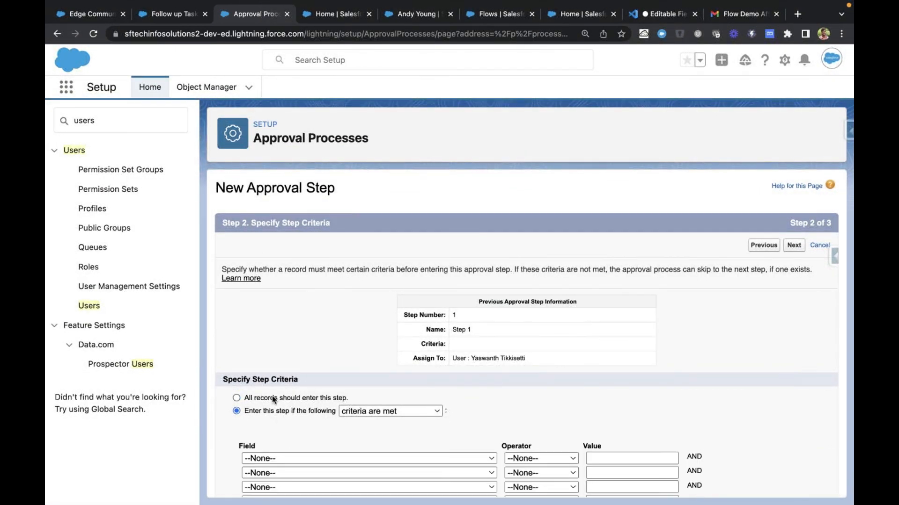
pyautogui.click(274, 398)
pyautogui.click(789, 252)
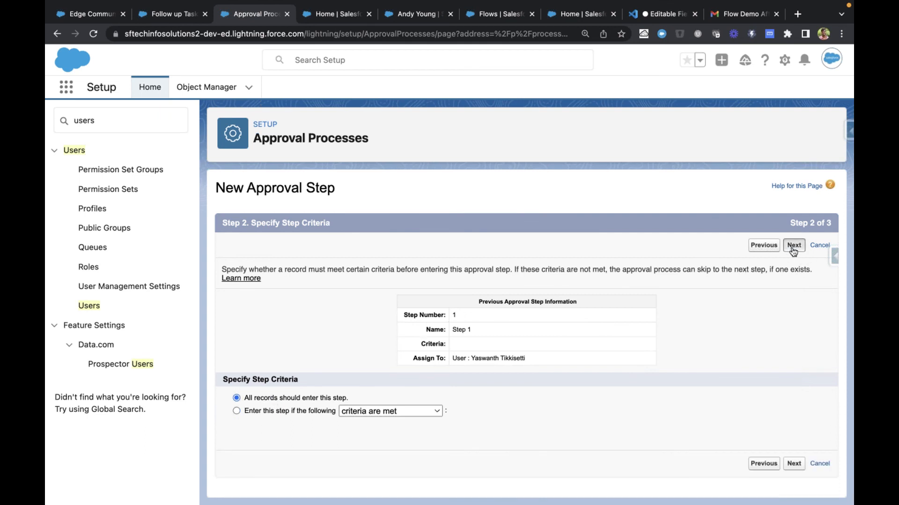
pyautogui.scroll(-1, 385, 430)
pyautogui.scroll(-1, 385, 430)
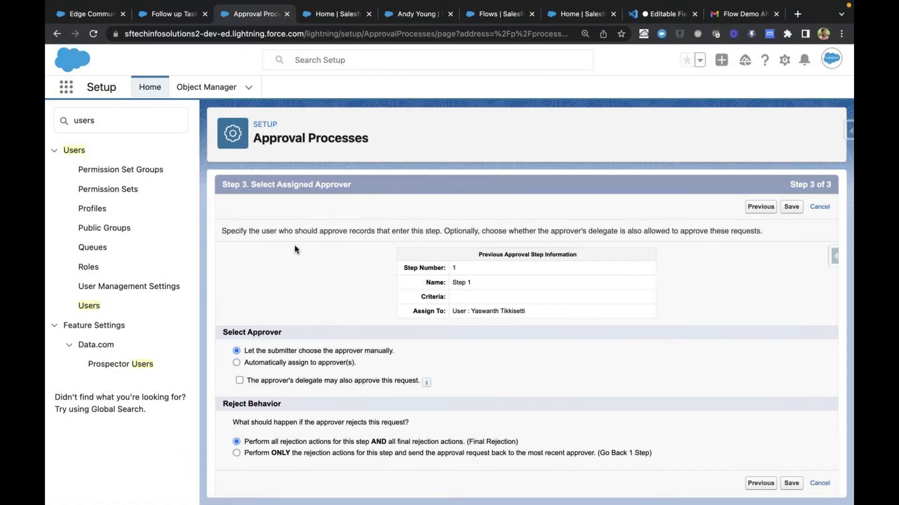
pyautogui.moveTo(274, 232); pyautogui.dragTo(458, 231)
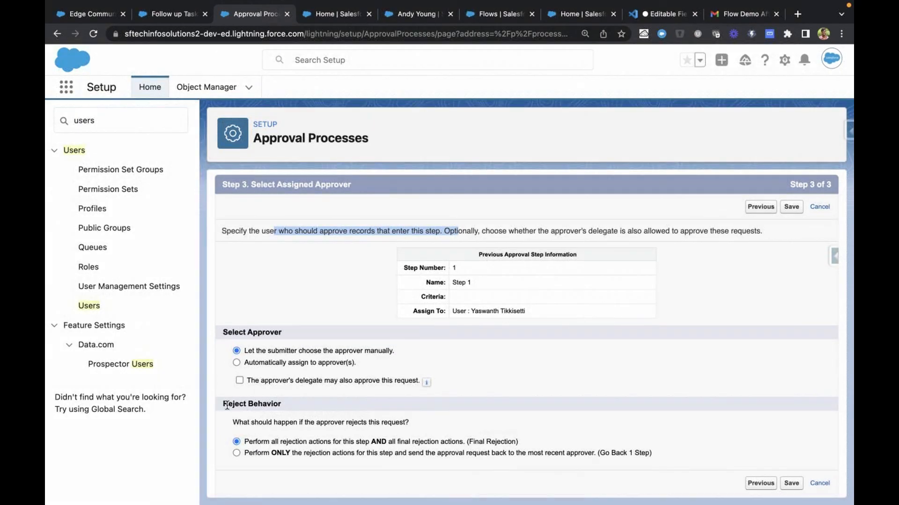
pyautogui.moveTo(224, 405); pyautogui.dragTo(278, 405)
pyautogui.click(306, 406)
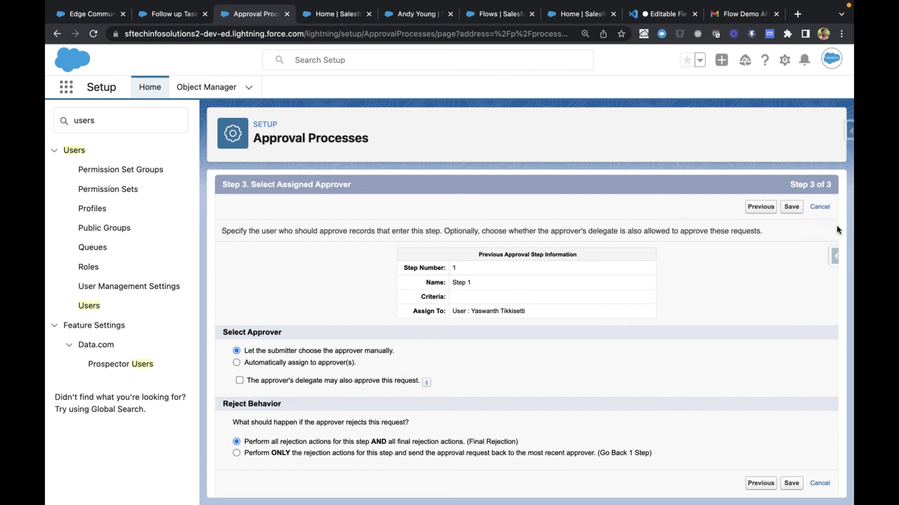
pyautogui.click(822, 210)
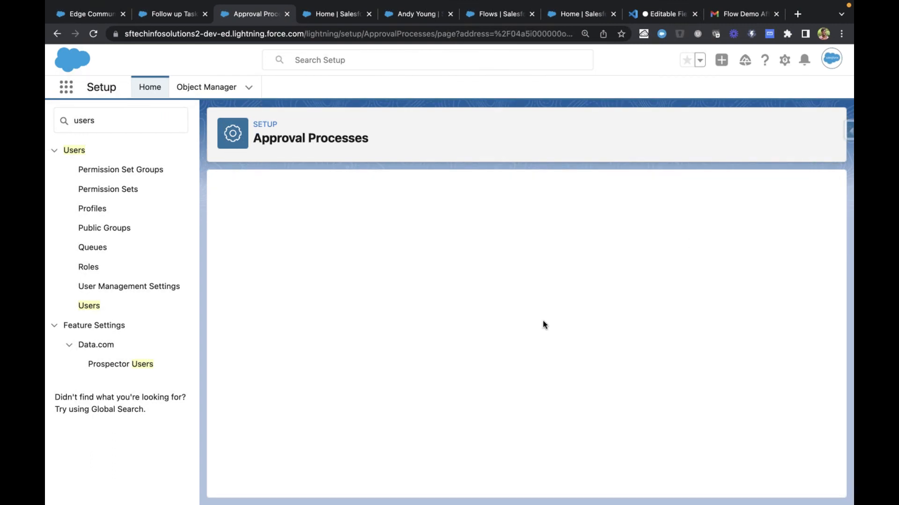
# Review the approval process's action sections and show the kinds of new action available for Initial Submission Actions
pyautogui.scroll(-3, 506, 349)
pyautogui.scroll(-3, 504, 352)
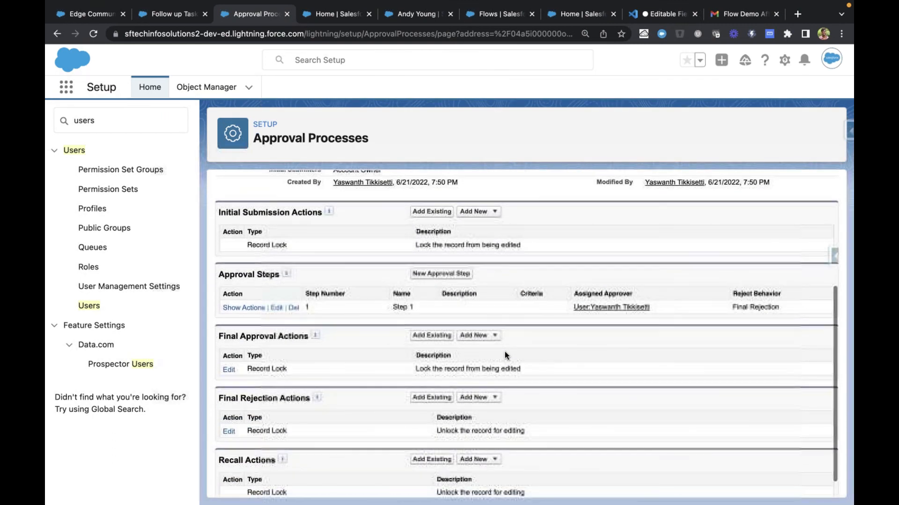
pyautogui.scroll(1, 504, 352)
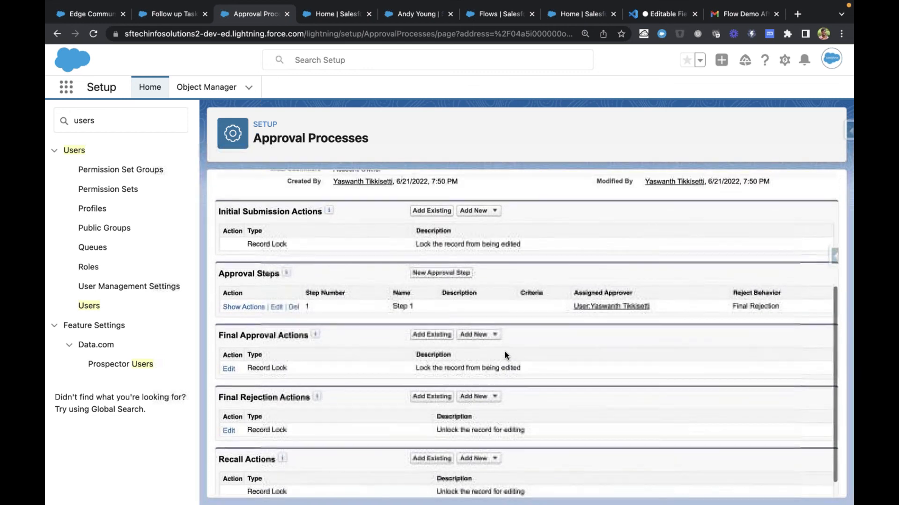
pyautogui.scroll(1, 504, 352)
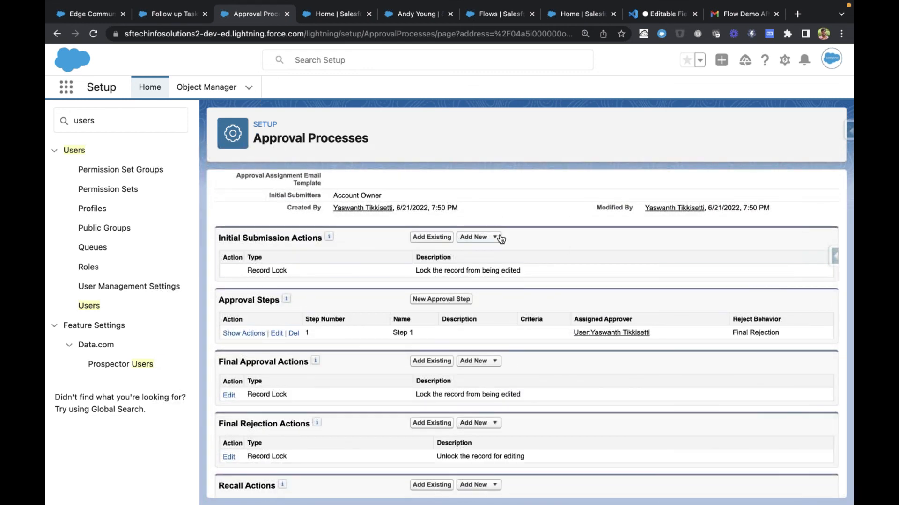
pyautogui.click(499, 238)
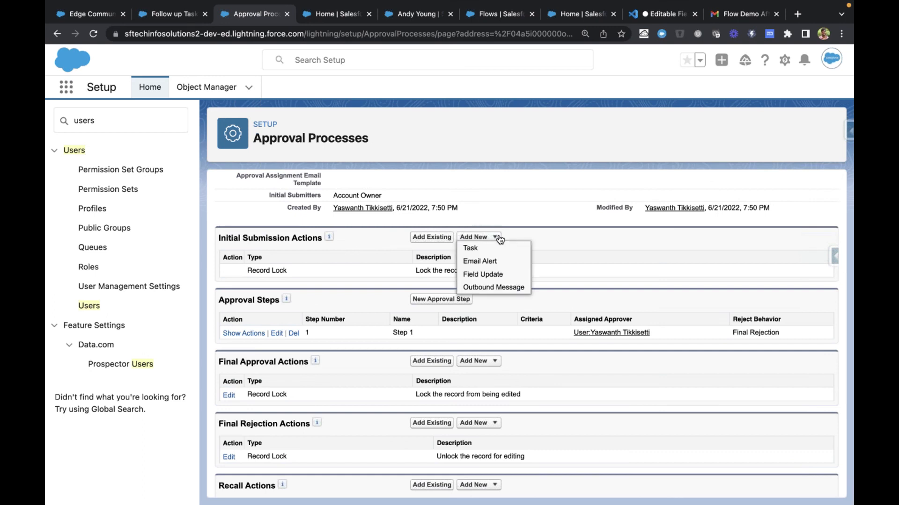
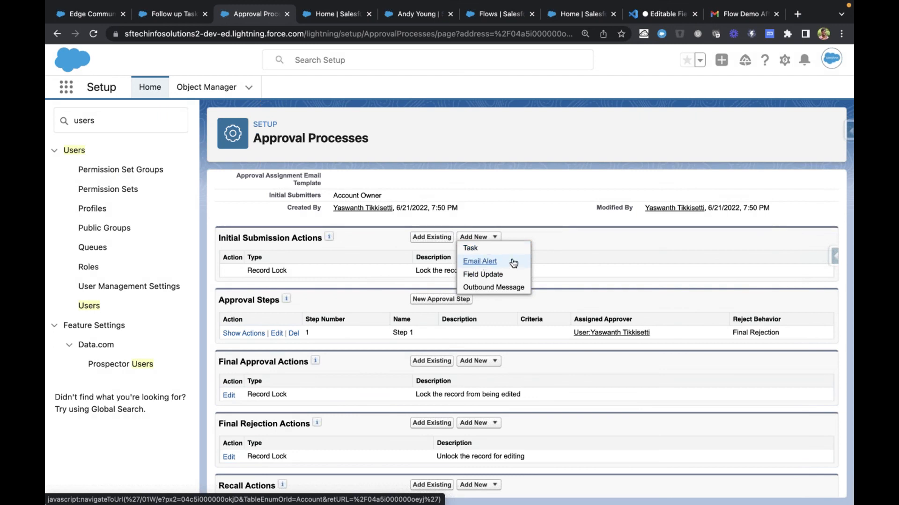
# Examine the approval step's assigned approver, the final approval and rejection actions, and the action types available for final approval
pyautogui.scroll(-1, 523, 277)
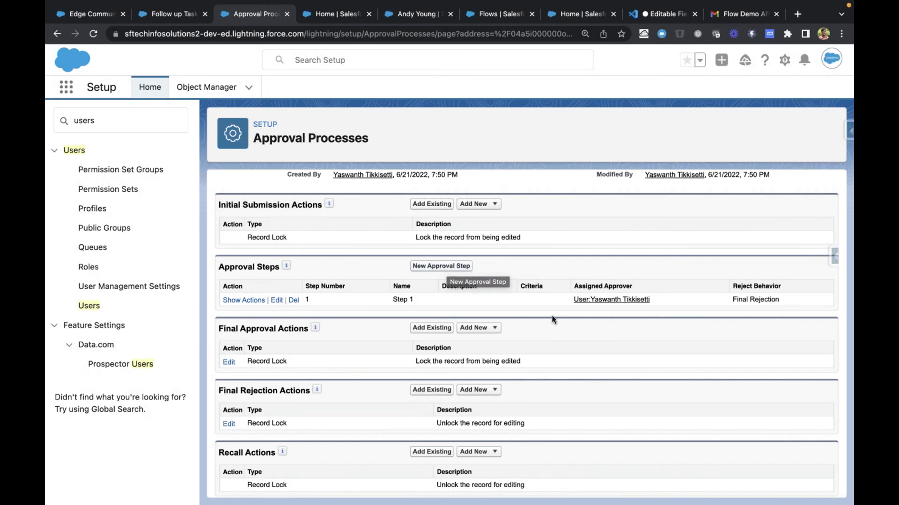
pyautogui.moveTo(627, 303); pyautogui.dragTo(663, 307)
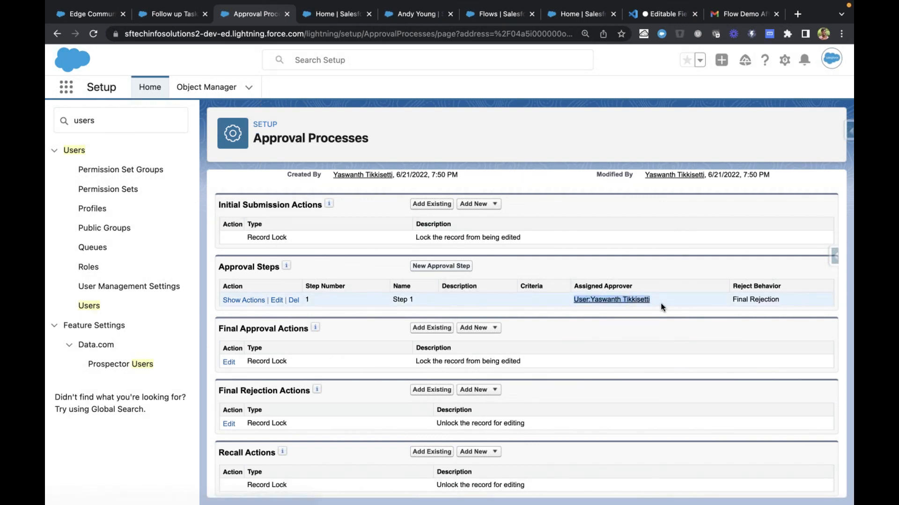
pyautogui.click(534, 299)
pyautogui.moveTo(563, 302); pyautogui.dragTo(662, 301)
pyautogui.click(540, 307)
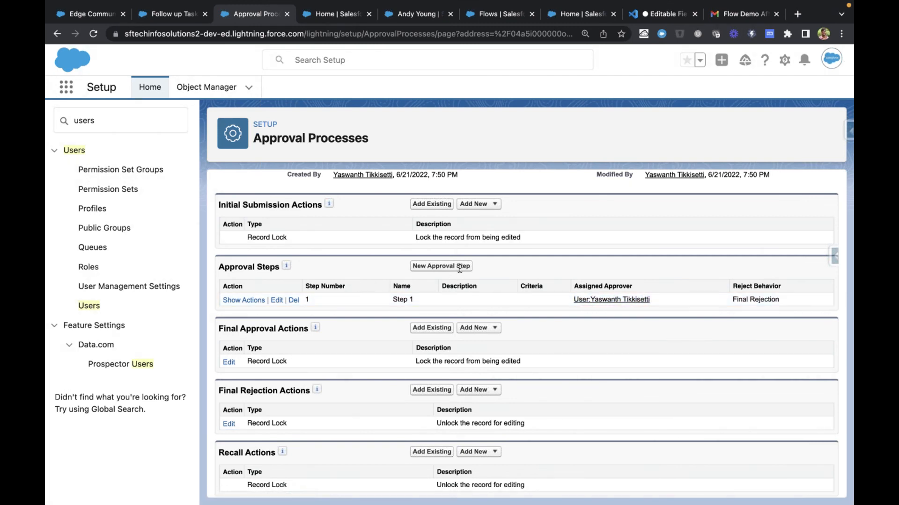
pyautogui.scroll(-1, 528, 294)
pyautogui.click(494, 310)
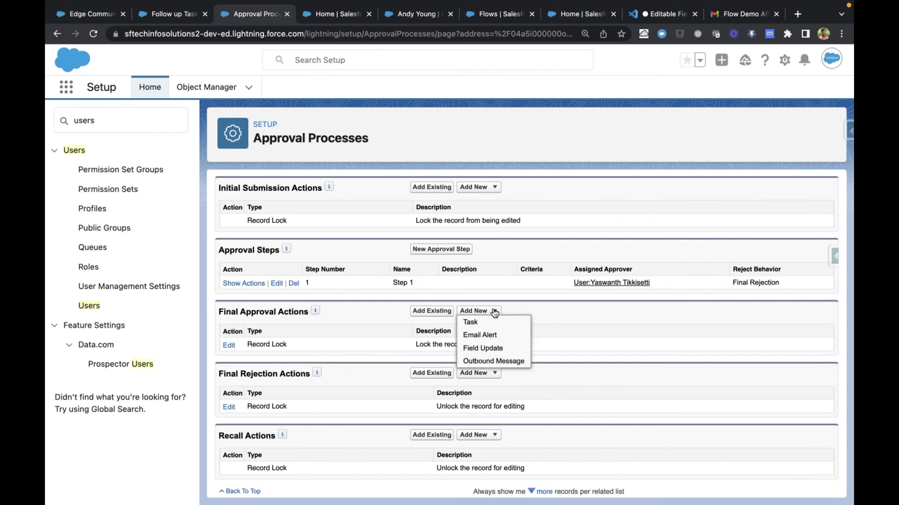
pyautogui.click(556, 313)
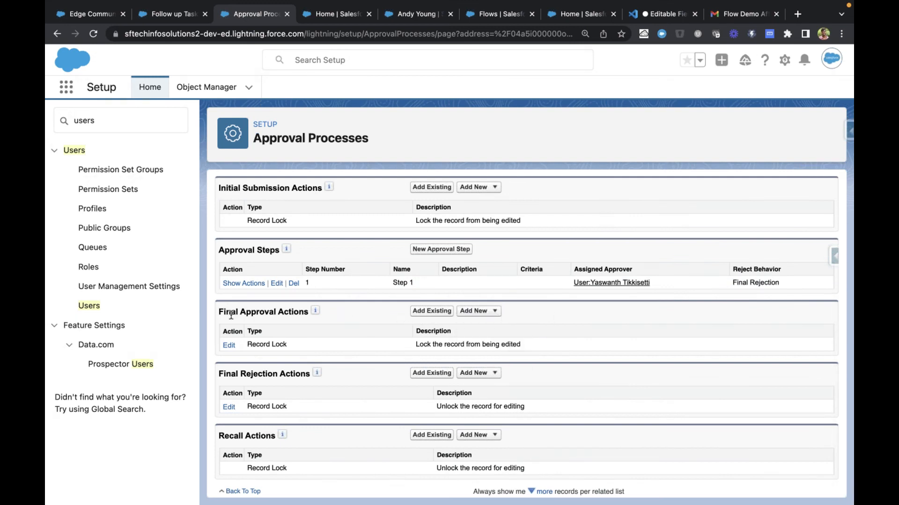
pyautogui.moveTo(226, 312); pyautogui.dragTo(288, 312)
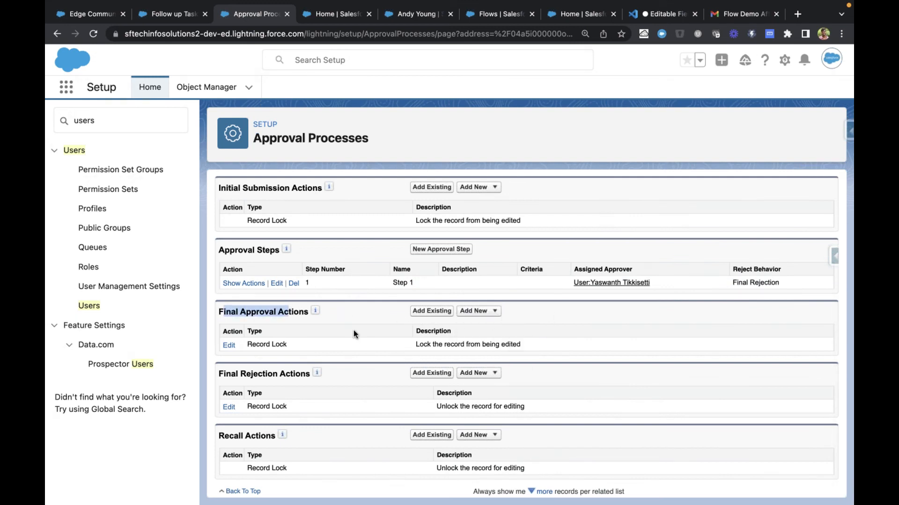
pyautogui.click(490, 312)
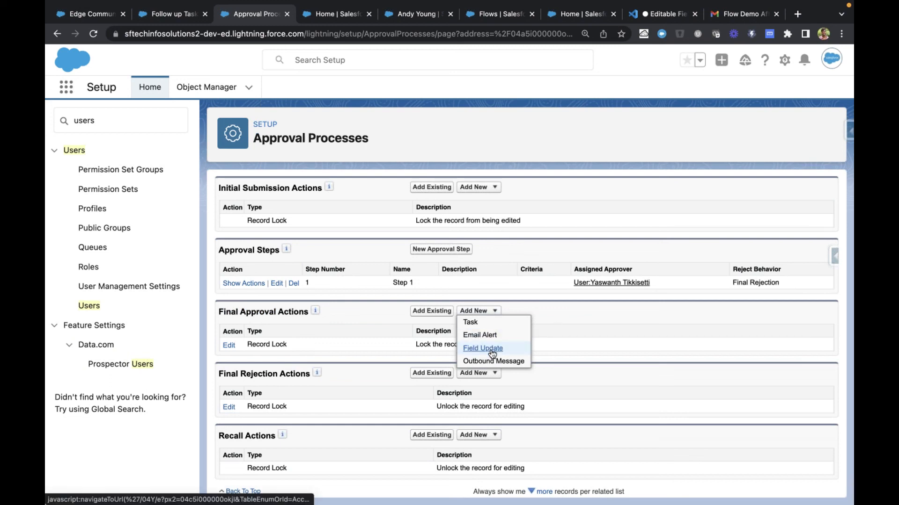
pyautogui.click(575, 323)
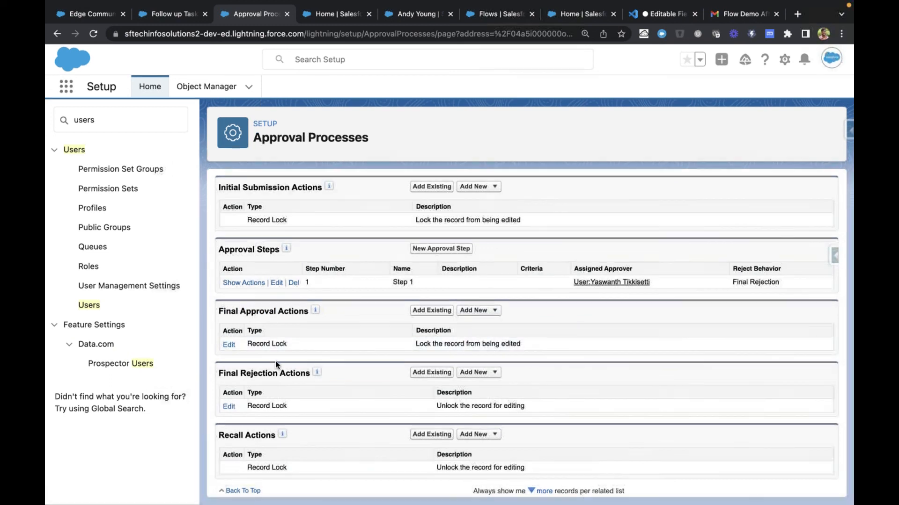
pyautogui.click(347, 406)
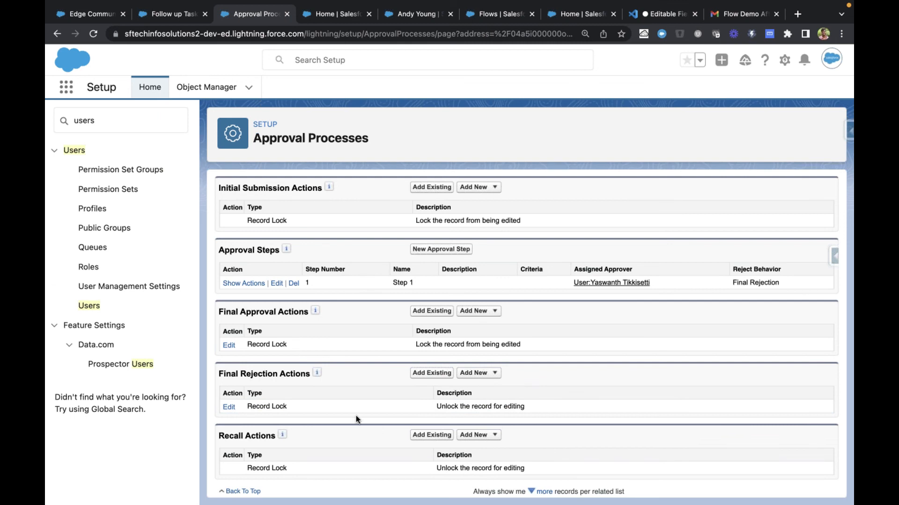
pyautogui.moveTo(438, 406); pyautogui.dragTo(541, 407)
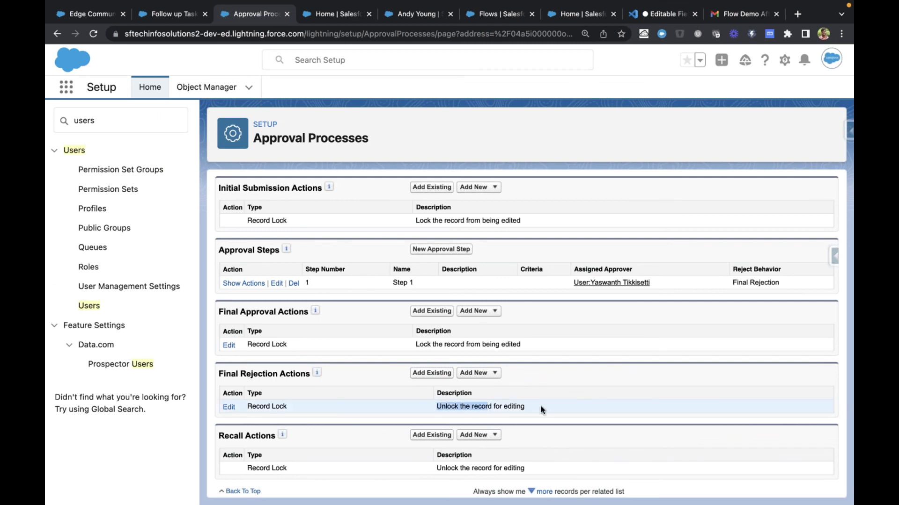
pyautogui.click(540, 407)
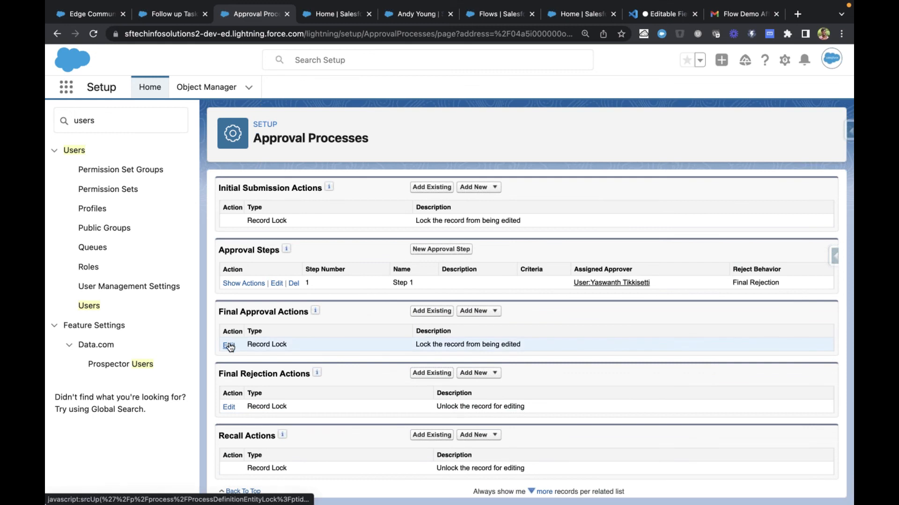
pyautogui.moveTo(260, 315); pyautogui.dragTo(294, 316)
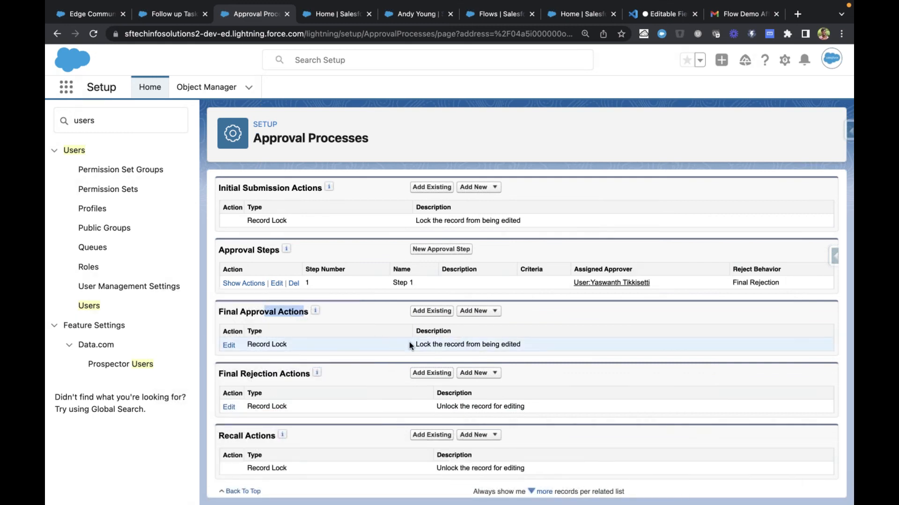
pyautogui.moveTo(410, 344); pyautogui.dragTo(543, 346)
pyautogui.click(544, 346)
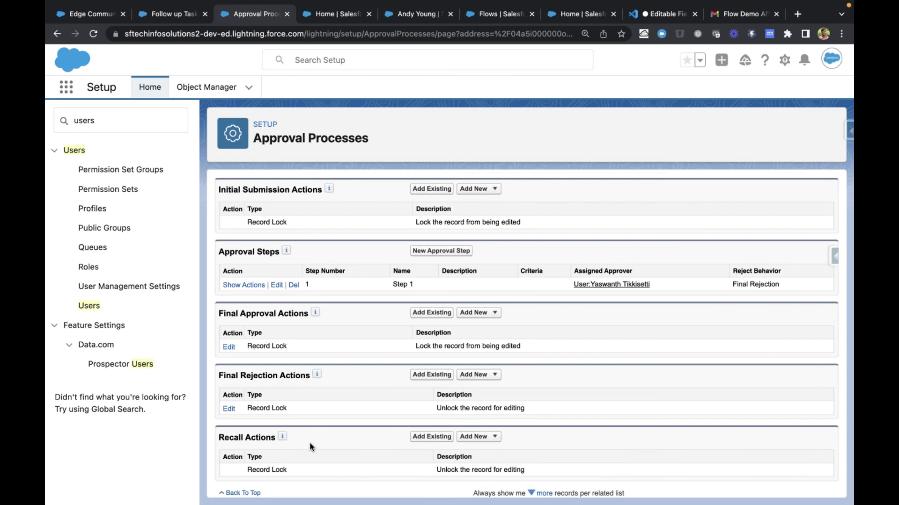
# Activate the Account Revenue Approval process and accept that its approval steps can no longer be added or removed
pyautogui.scroll(3, 310, 442)
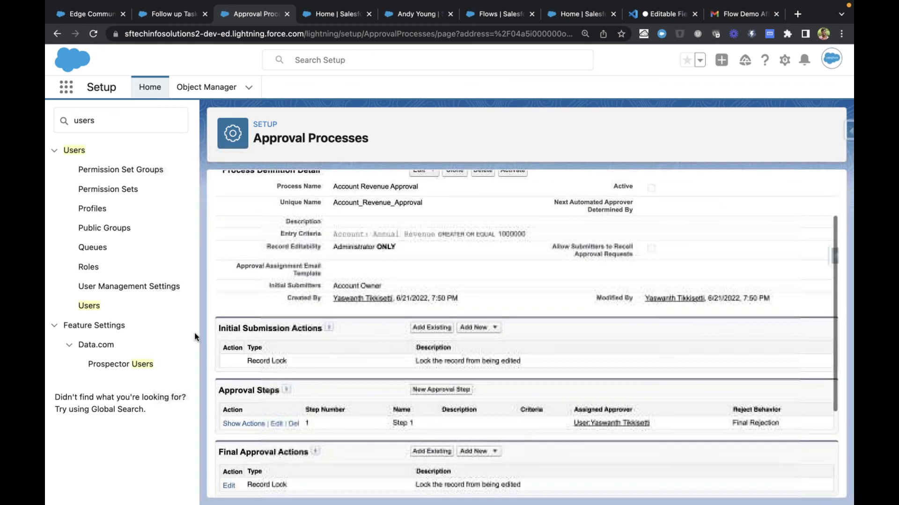
pyautogui.scroll(2, 372, 348)
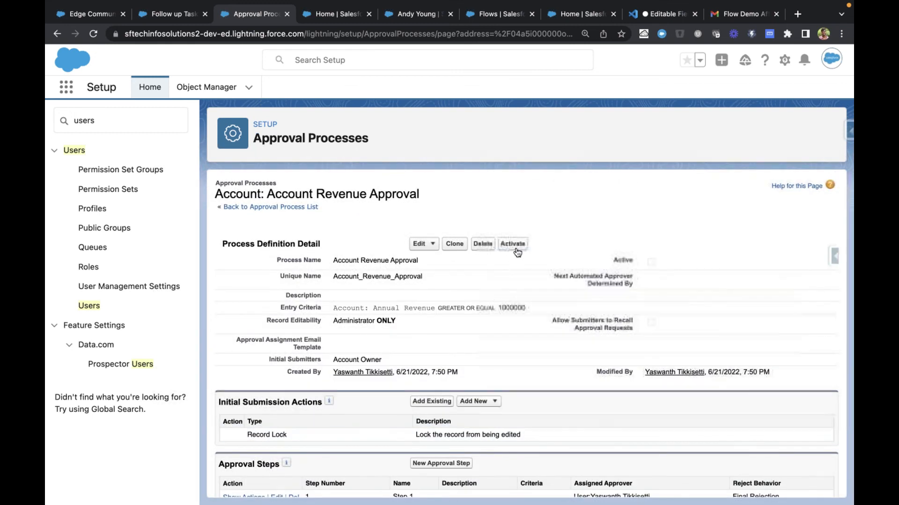
pyautogui.click(518, 243)
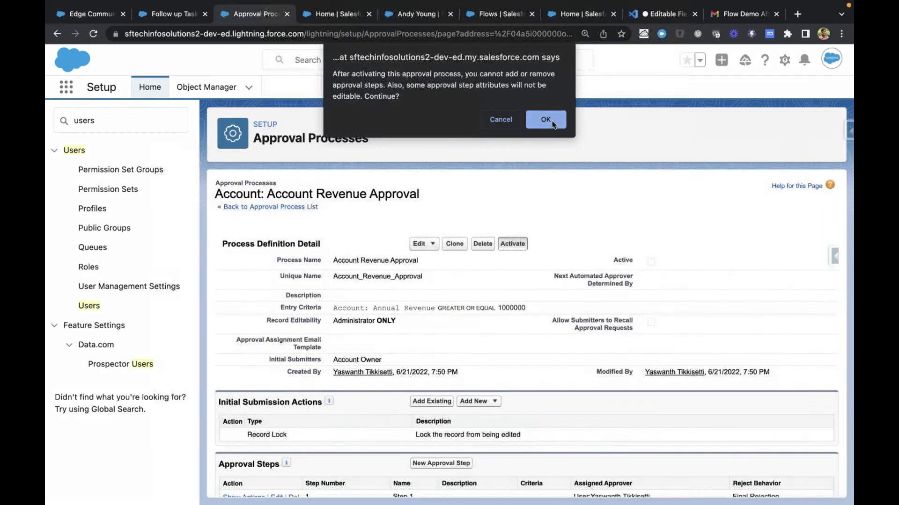
pyautogui.click(546, 120)
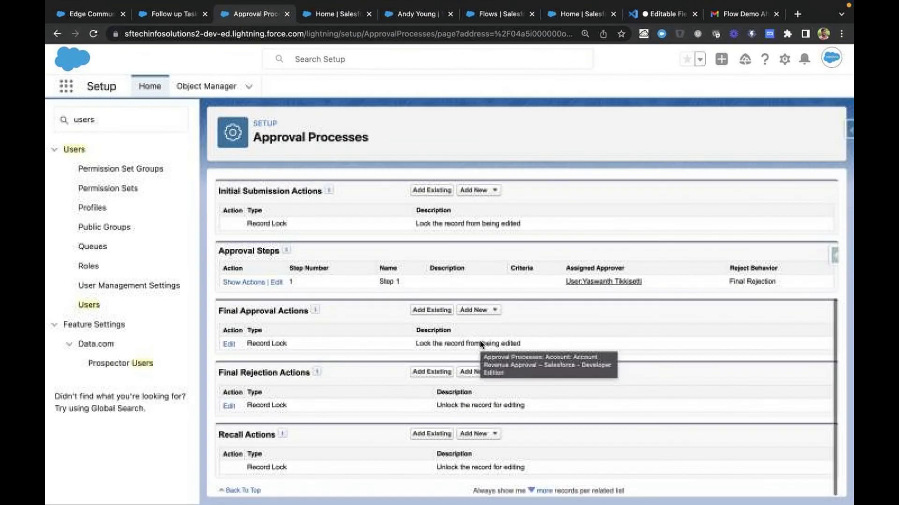
pyautogui.scroll(5, 482, 345)
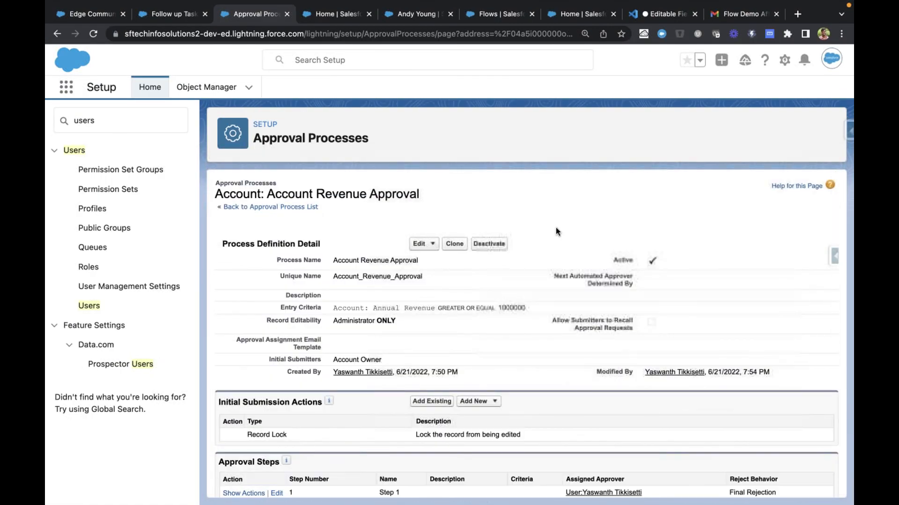
# Log in as the My Team user, who has the Standard Platform User profile, from the All Users list
pyautogui.hotkey('ctrl', 'Tab')
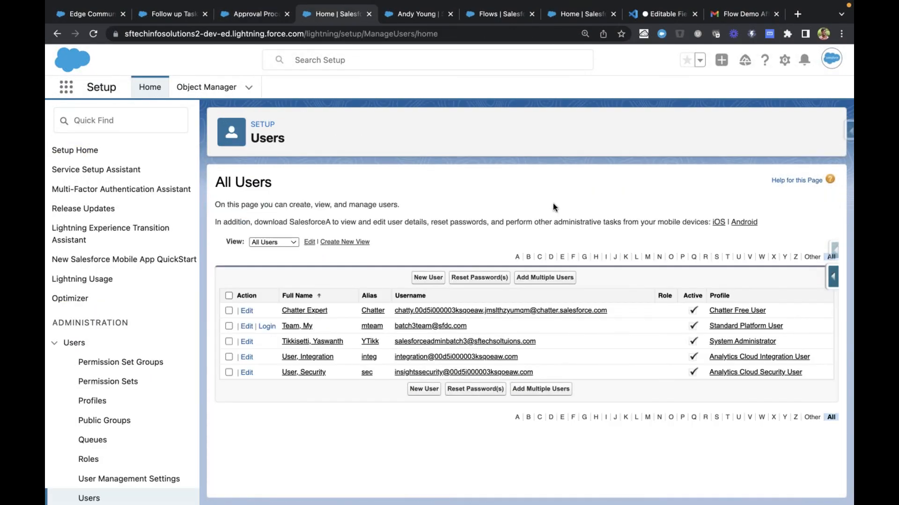
pyautogui.click(266, 327)
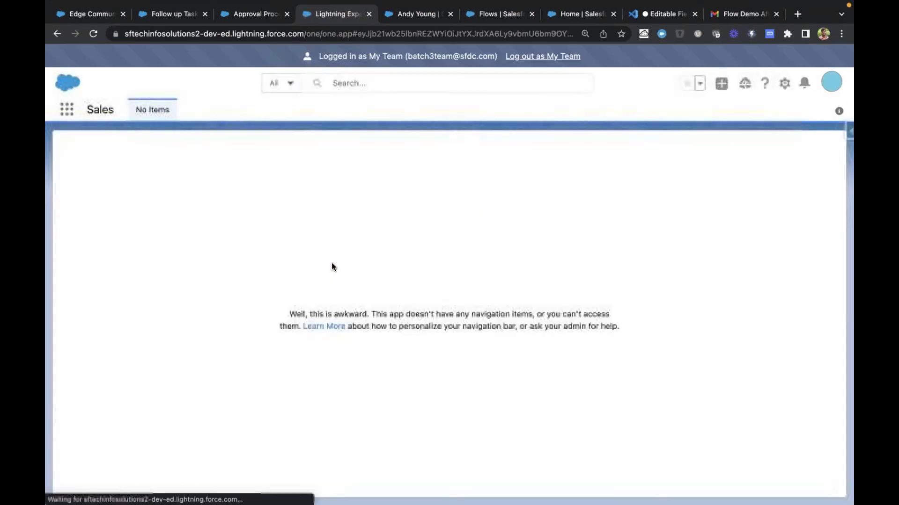
# Open the Accounts list, dismiss the Go Mobile prompt and clear all follow-up notifications
pyautogui.click(66, 109)
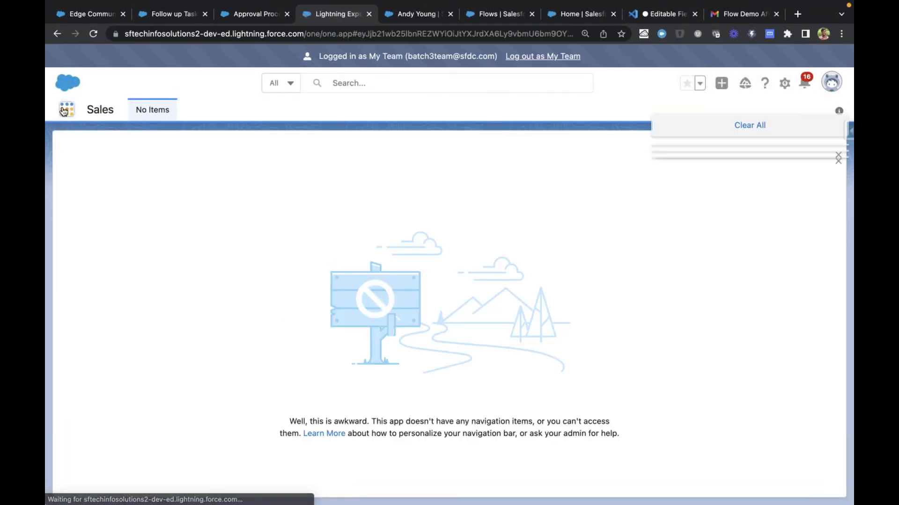
pyautogui.write('Acco')
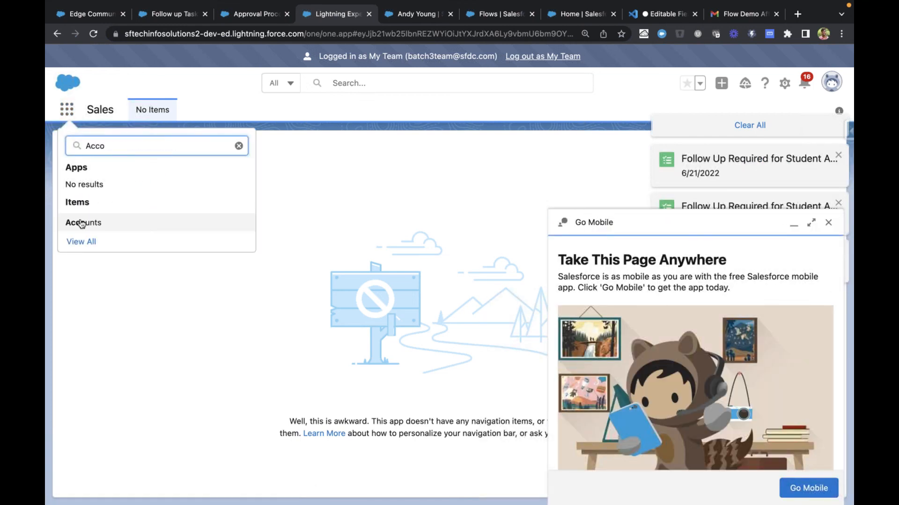
pyautogui.click(81, 222)
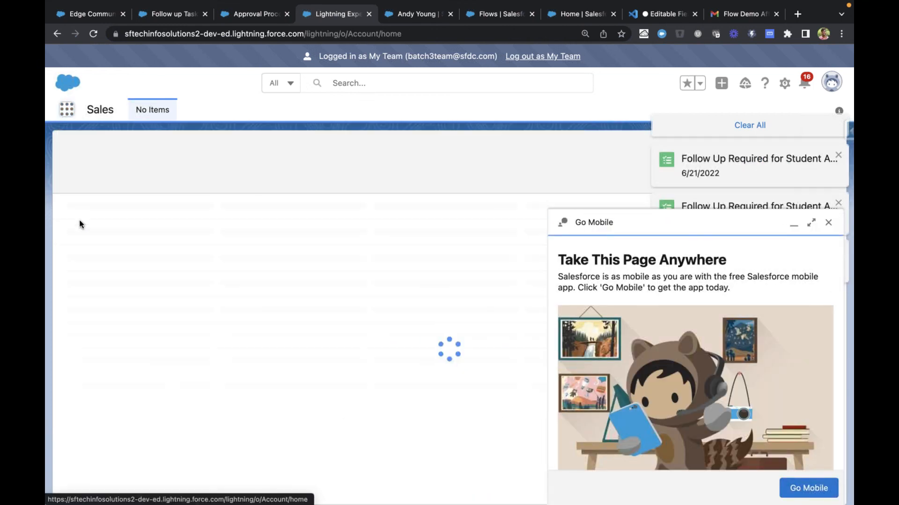
pyautogui.click(828, 222)
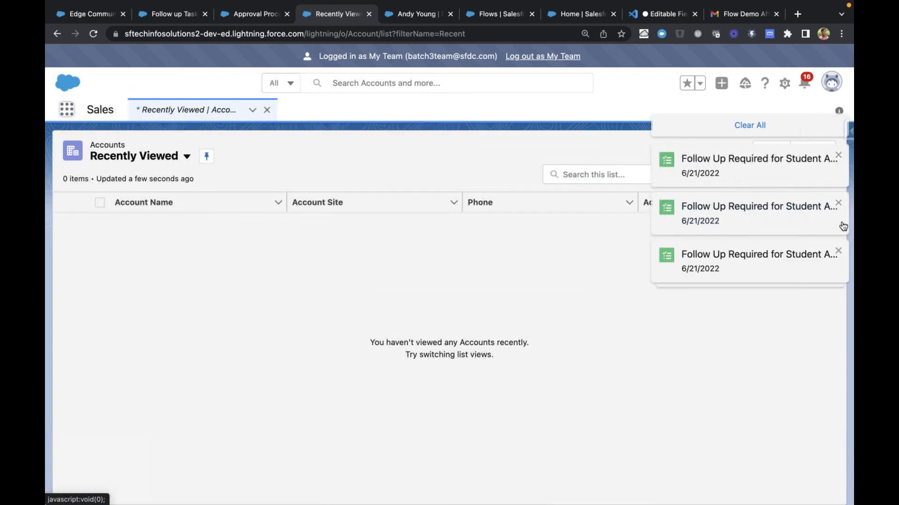
pyautogui.click(766, 131)
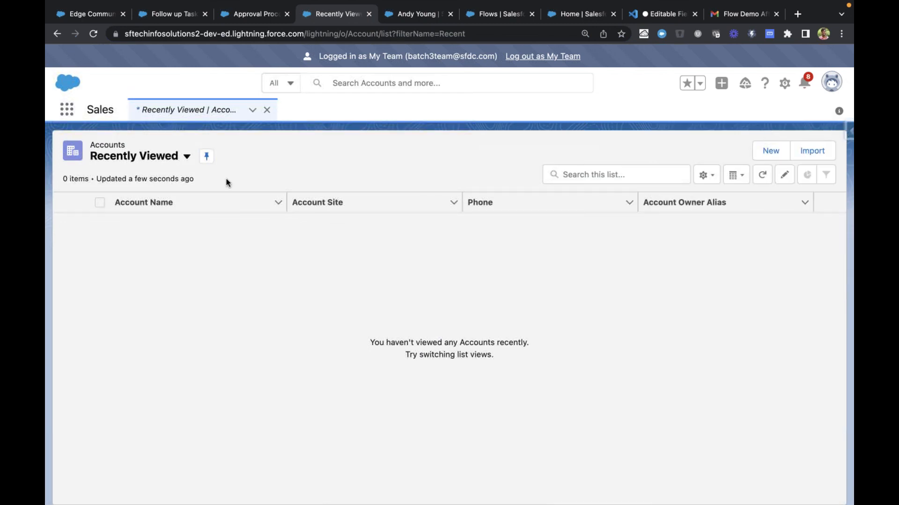
# Start a new account and enter "Approval Process Demo" as its account name
pyautogui.click(771, 150)
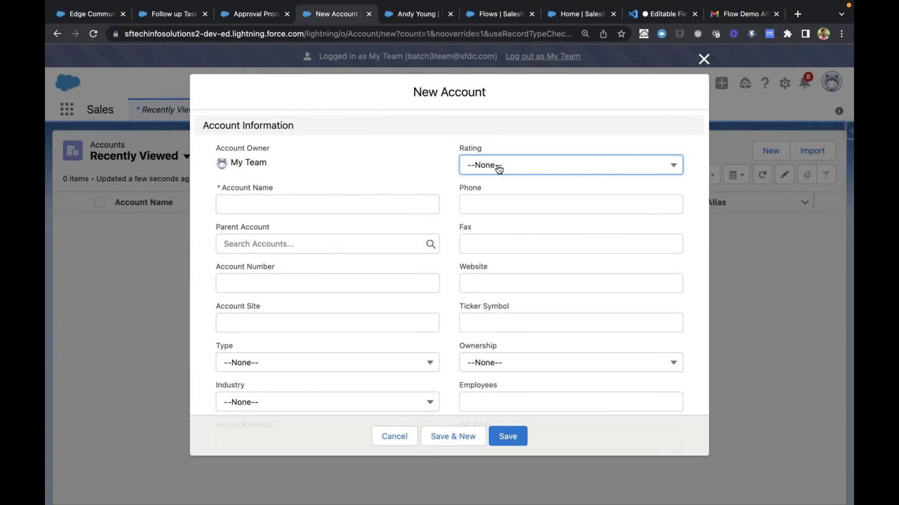
pyautogui.click(336, 203)
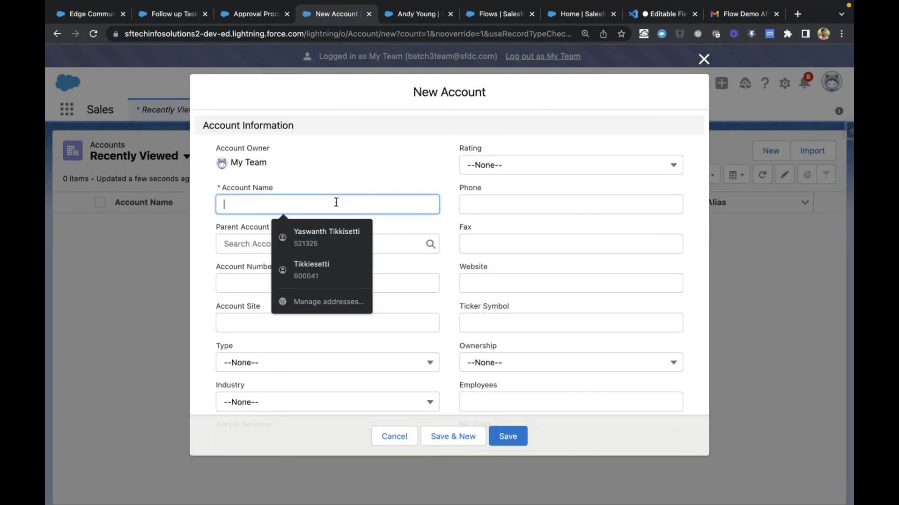
pyautogui.write('A')
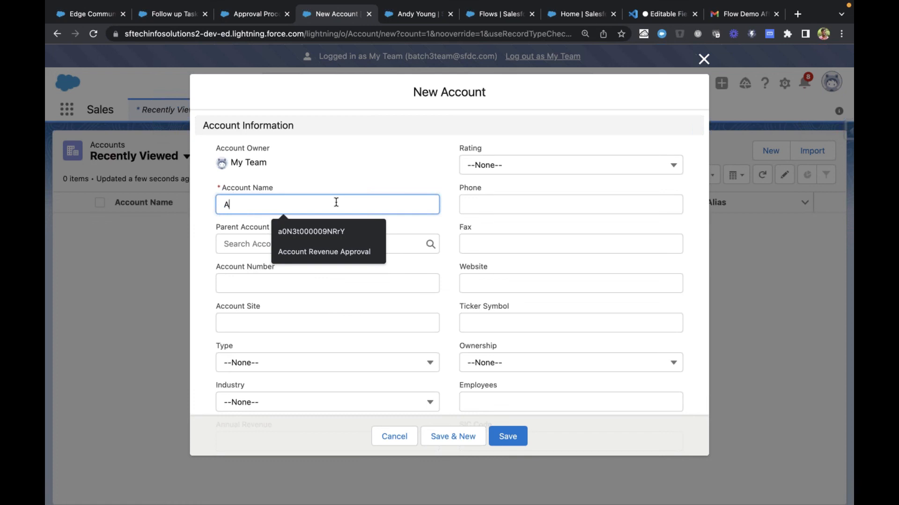
pyautogui.write('pproval Process Demo')
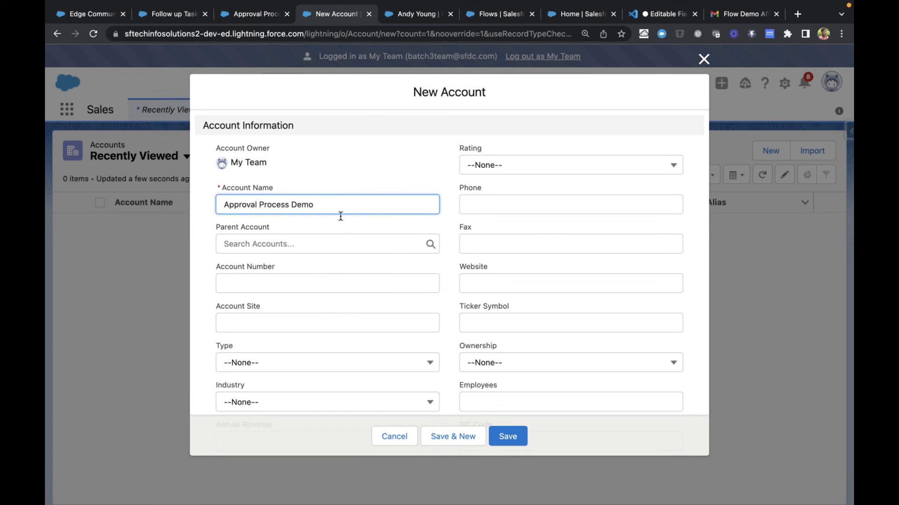
# Set the new account's annual revenue to 1200000
pyautogui.scroll(-5, 340, 216)
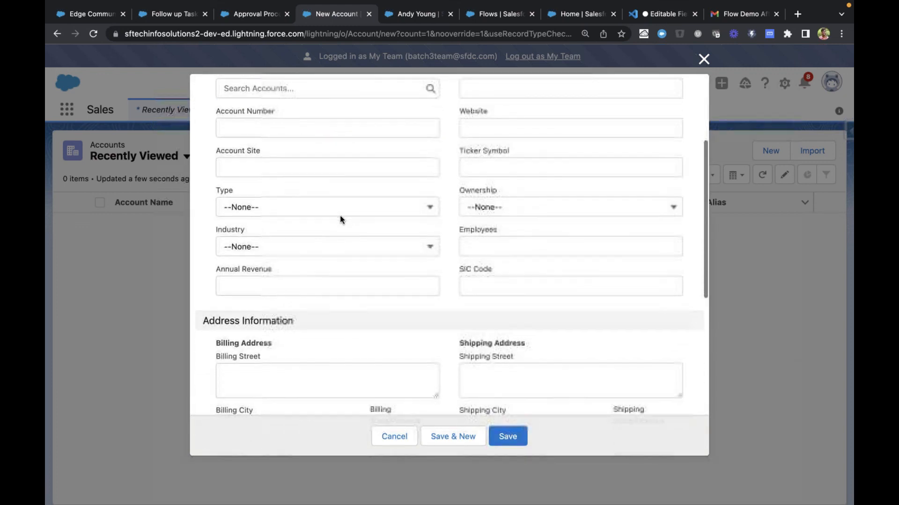
pyautogui.scroll(1, 340, 215)
pyautogui.scroll(-2, 339, 215)
pyautogui.click(305, 287)
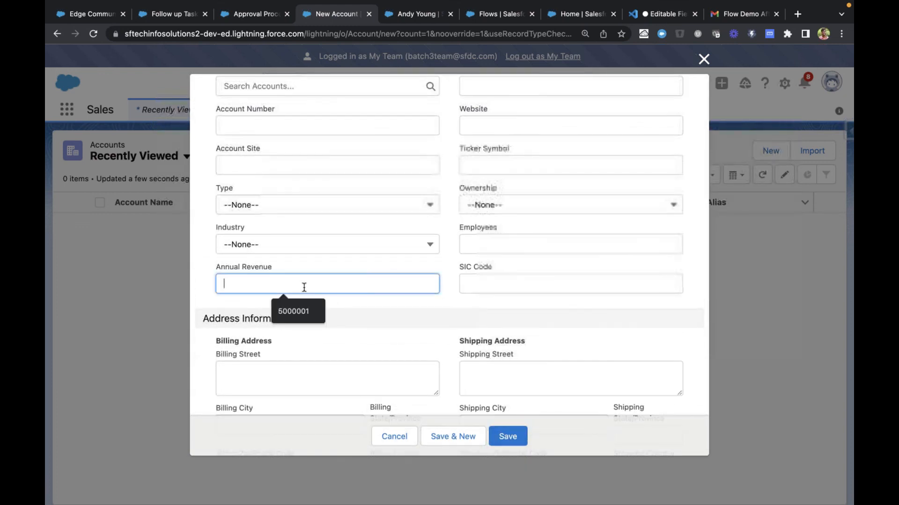
pyautogui.write('120000')
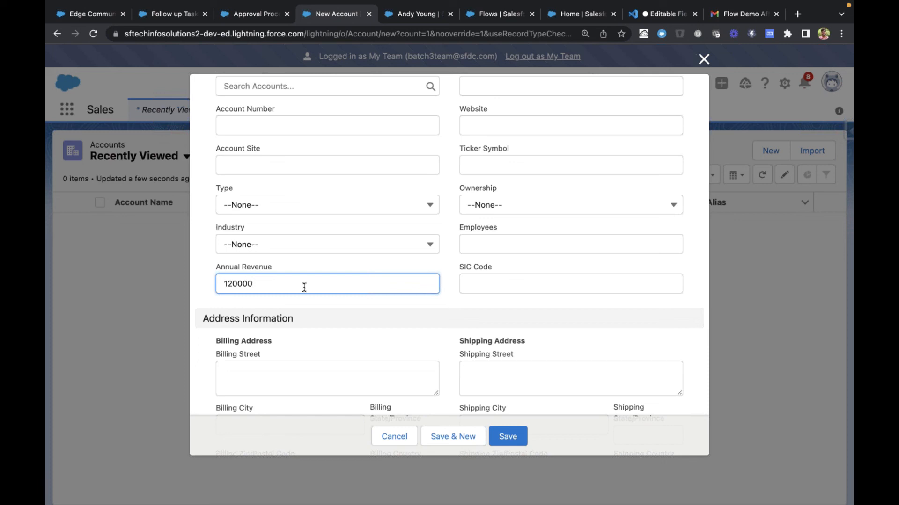
pyautogui.write('0')
pyautogui.click(224, 296)
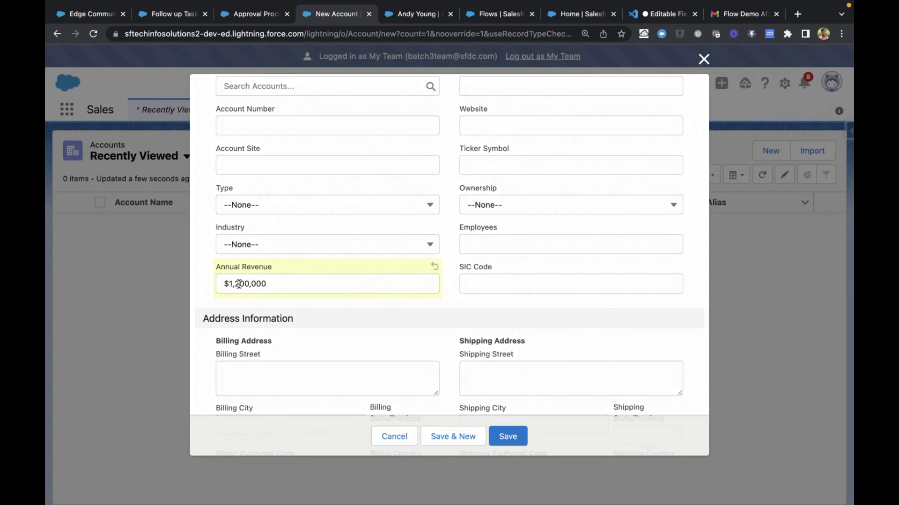
pyautogui.click(239, 284)
pyautogui.moveTo(234, 284); pyautogui.dragTo(240, 284)
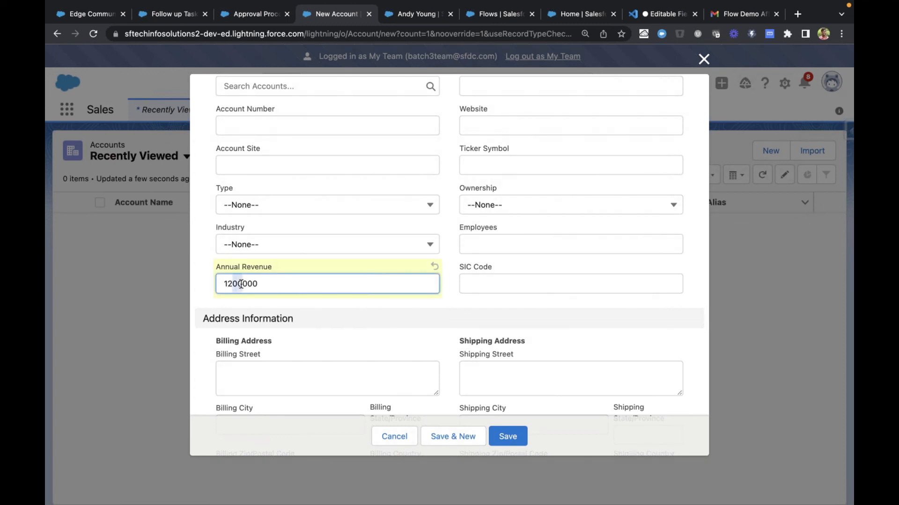
pyautogui.click(308, 315)
pyautogui.scroll(-2, 309, 315)
pyautogui.scroll(3, 312, 300)
pyautogui.scroll(-9, 331, 291)
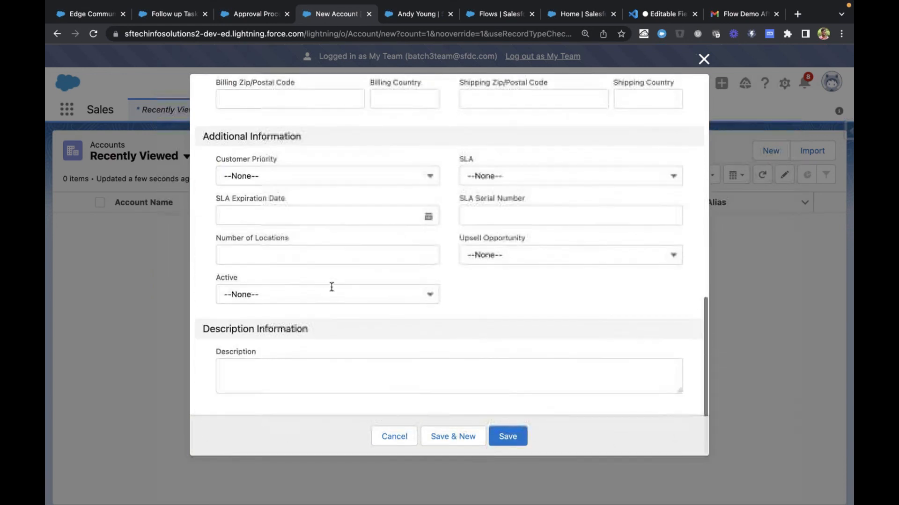
# Save the new Approval Process Demo account and dismiss the creation notice
pyautogui.scroll(12, 332, 289)
pyautogui.click(518, 435)
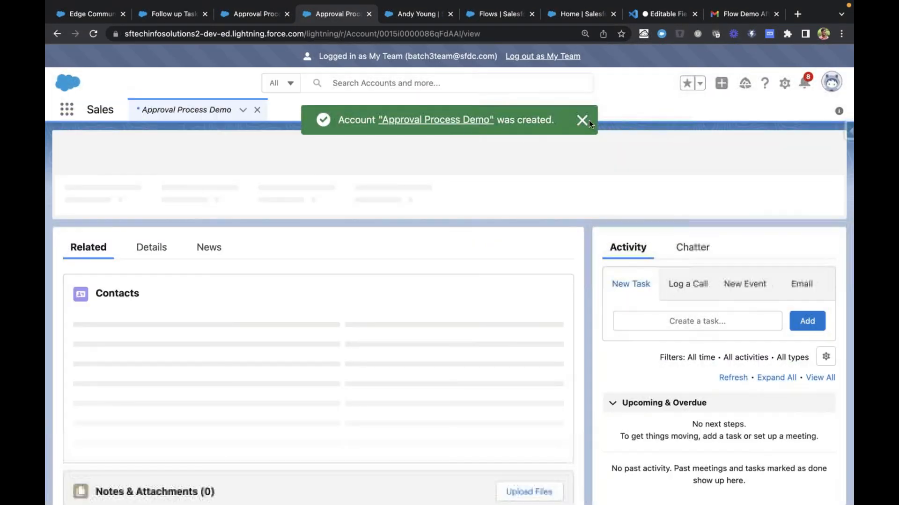
pyautogui.click(581, 122)
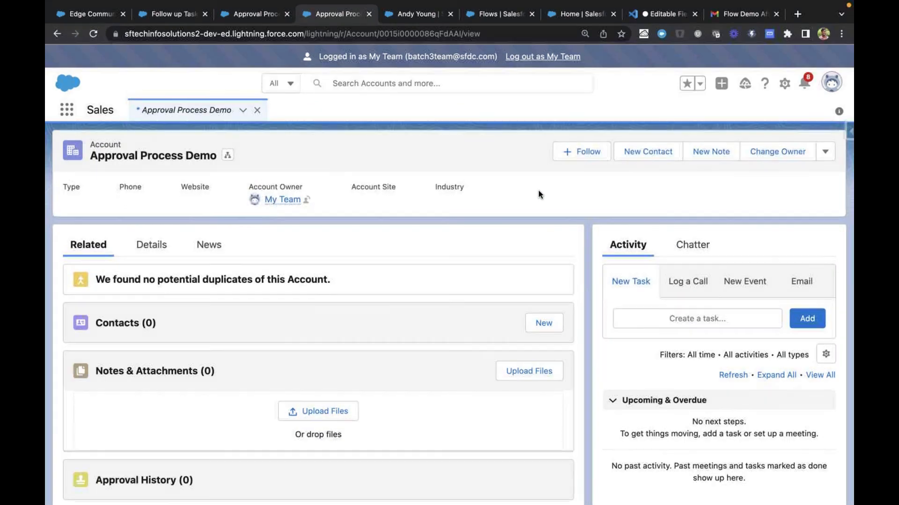
# Submit the Approval Process Demo account for approval without comments
pyautogui.click(825, 154)
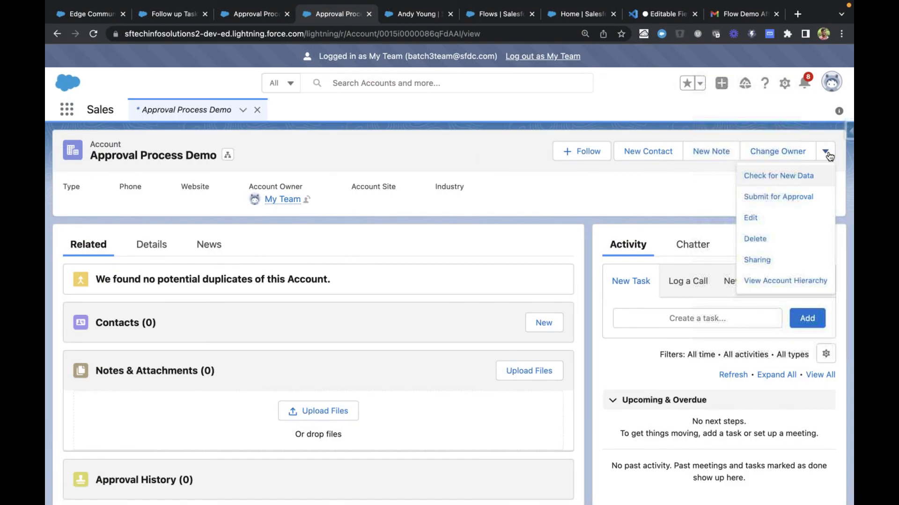
pyautogui.click(536, 195)
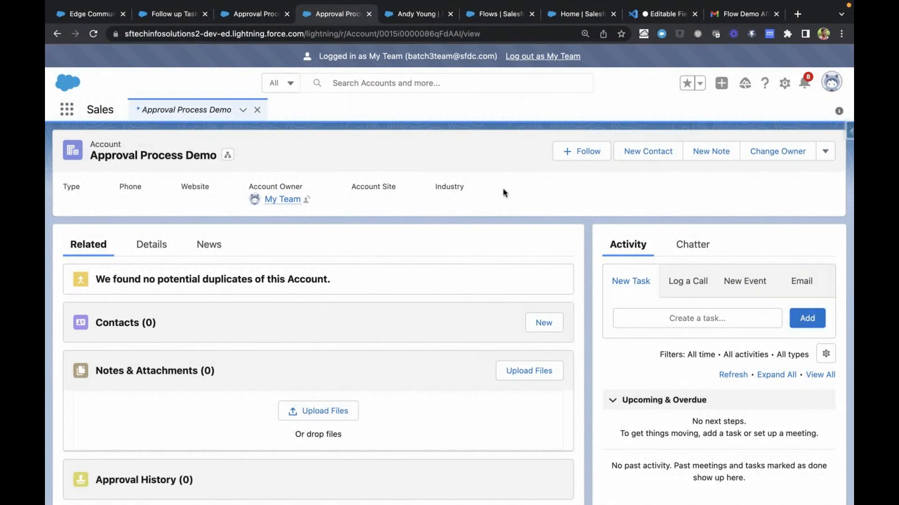
pyautogui.click(826, 152)
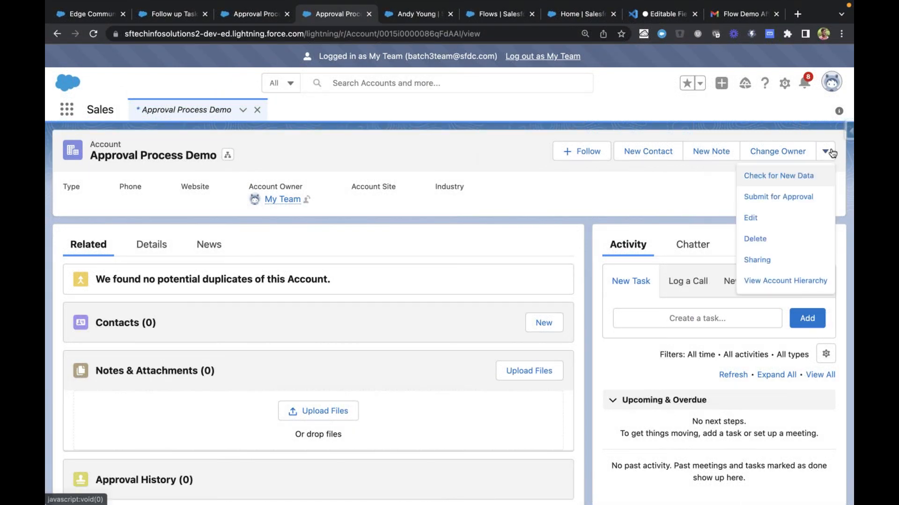
pyautogui.click(776, 197)
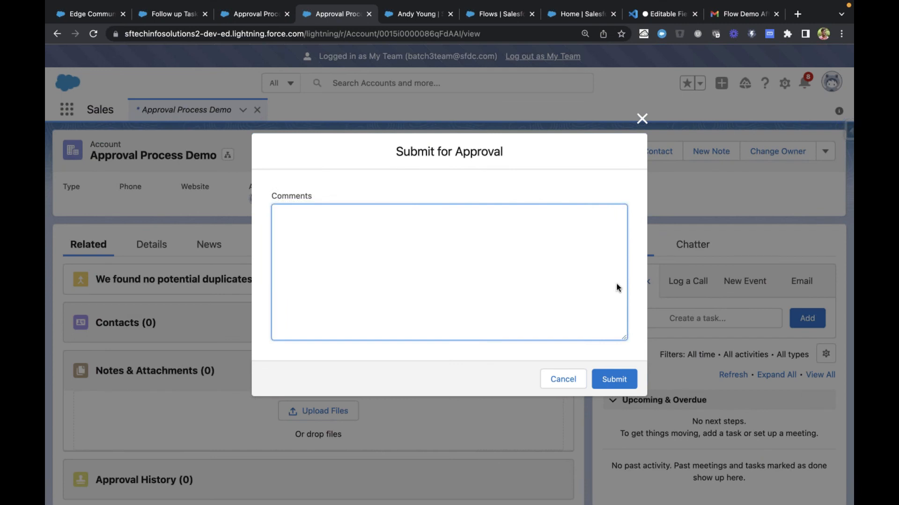
pyautogui.click(616, 378)
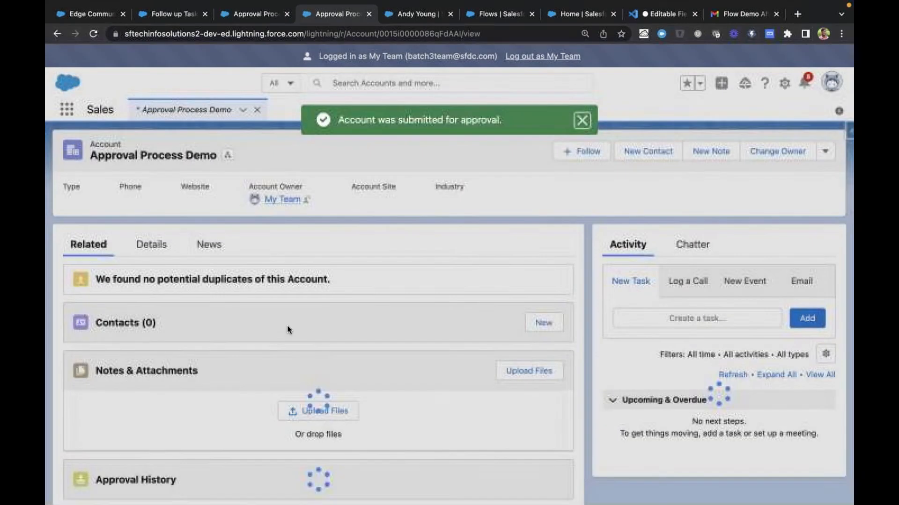
# Open the account's full Approval History and examine the status, assigned user and actual approver of each step
pyautogui.scroll(-2, 304, 257)
pyautogui.scroll(-1, 307, 271)
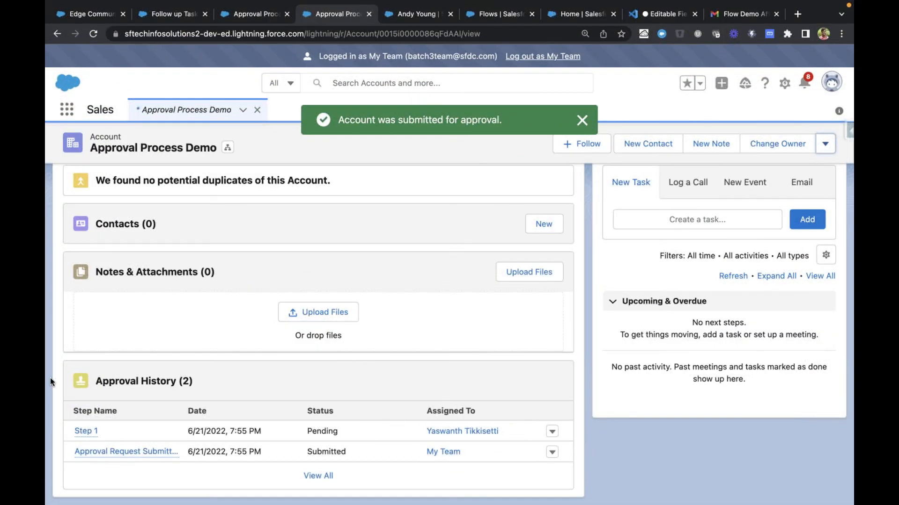
pyautogui.moveTo(49, 378); pyautogui.dragTo(232, 452)
pyautogui.click(227, 478)
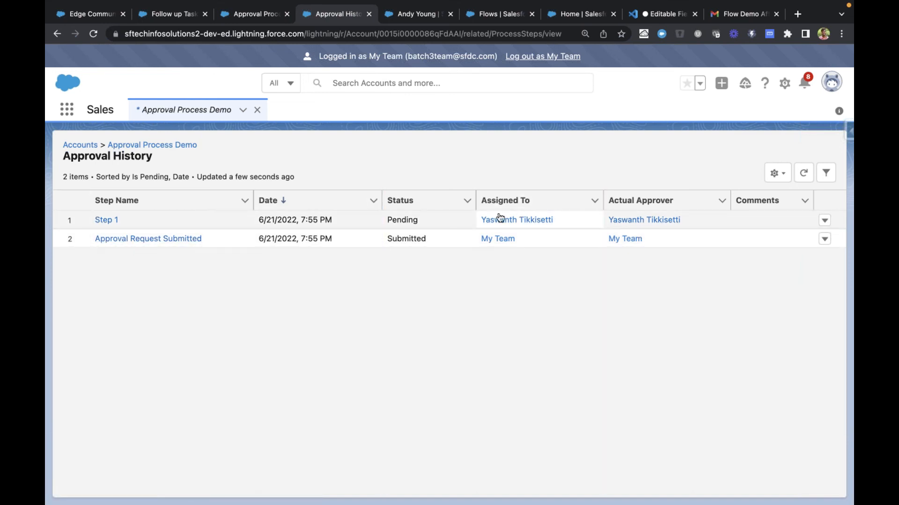
pyautogui.moveTo(476, 223); pyautogui.dragTo(750, 223)
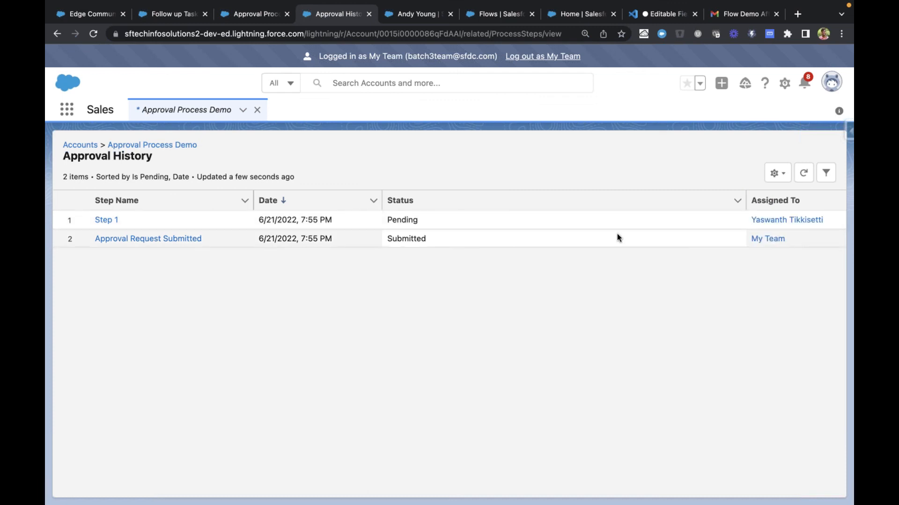
pyautogui.moveTo(745, 190); pyautogui.dragTo(511, 194)
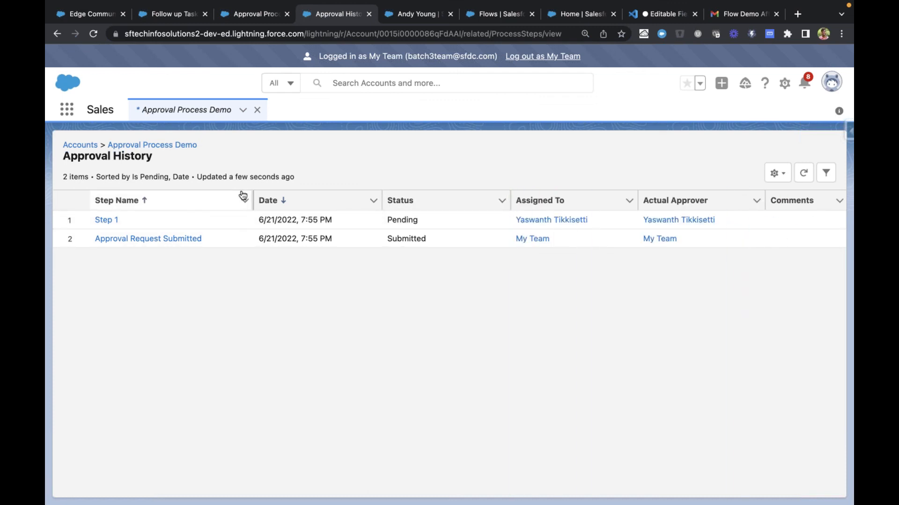
pyautogui.hscroll(-5, 196, 190)
# Try to save a Hot rating in the submitted account's details, inspect the save error and cancel the edit
pyautogui.click(158, 150)
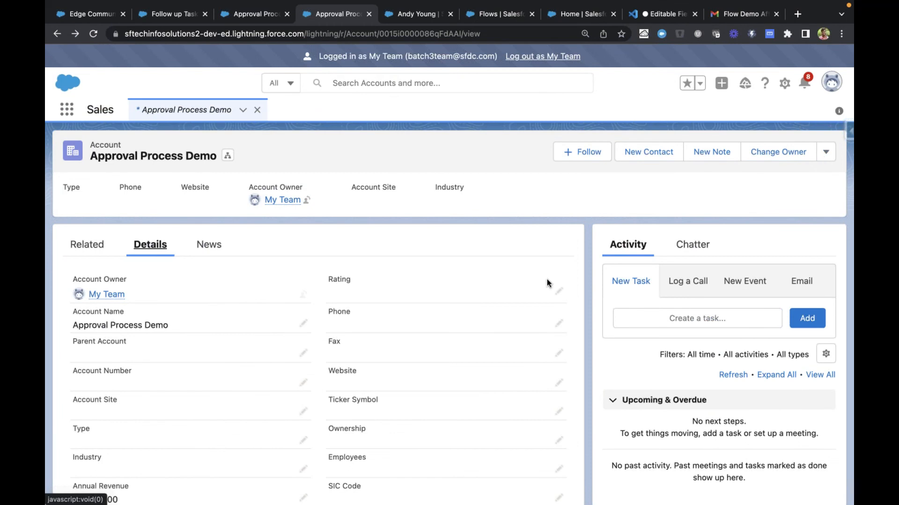
pyautogui.click(552, 293)
pyautogui.click(388, 306)
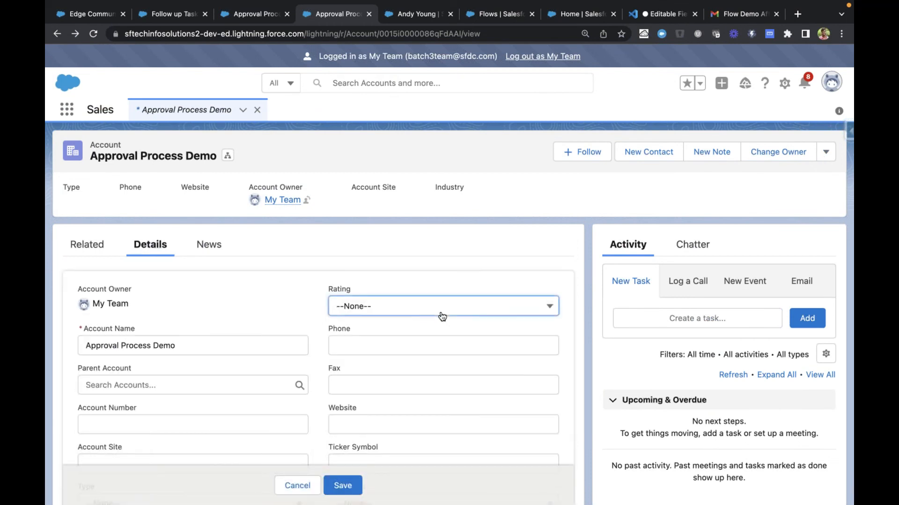
pyautogui.click(395, 351)
pyautogui.click(350, 479)
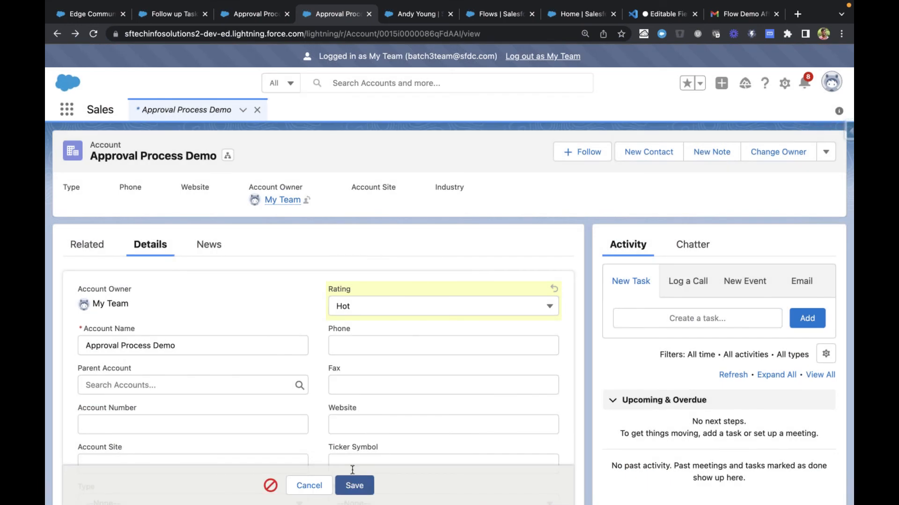
pyautogui.scroll(-6, 255, 414)
pyautogui.click(271, 485)
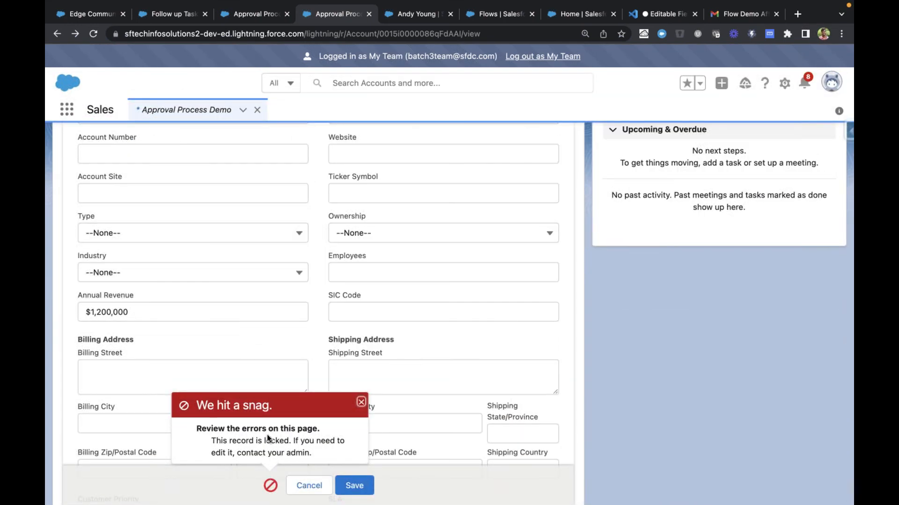
pyautogui.moveTo(211, 436); pyautogui.dragTo(303, 448)
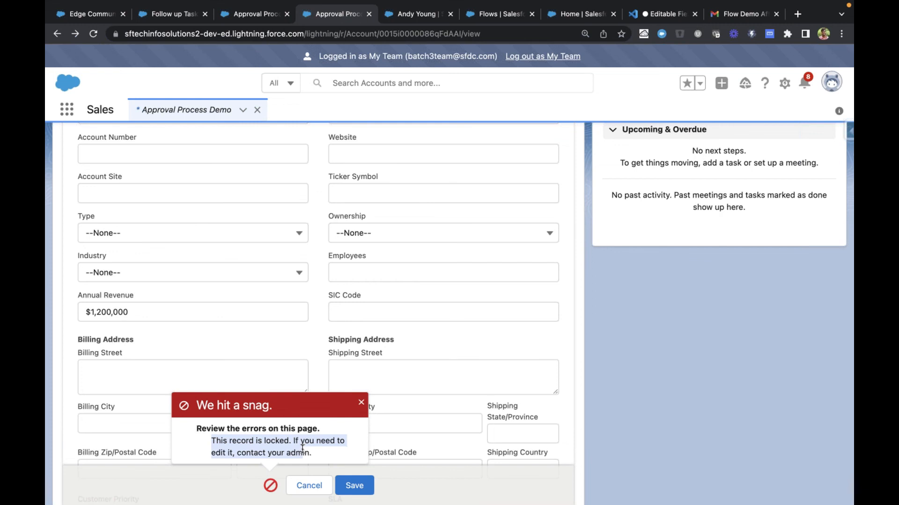
pyautogui.click(268, 450)
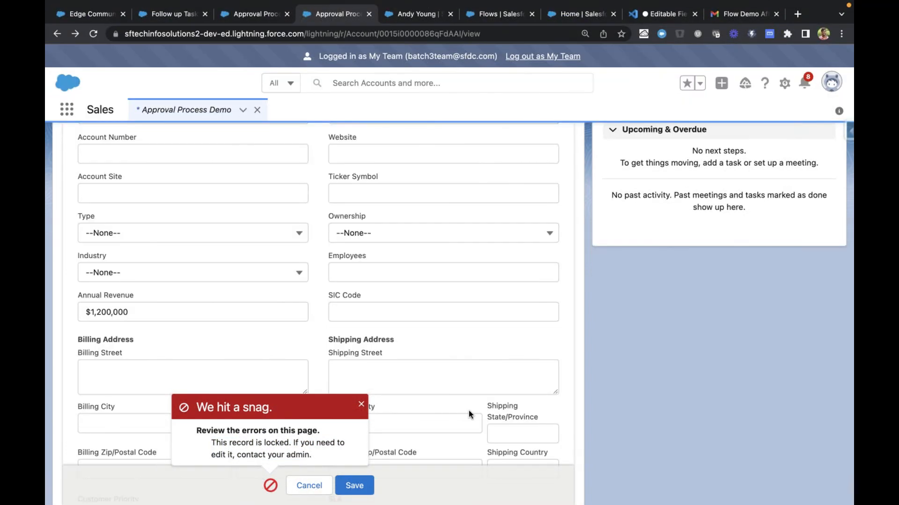
pyautogui.click(290, 490)
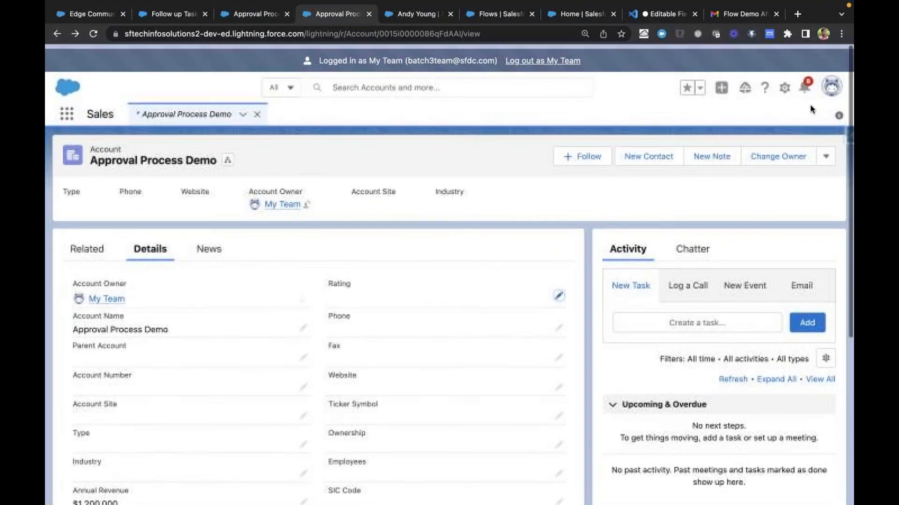
# Log out as My Team and log back in with the administrator's saved username and password
pyautogui.click(522, 58)
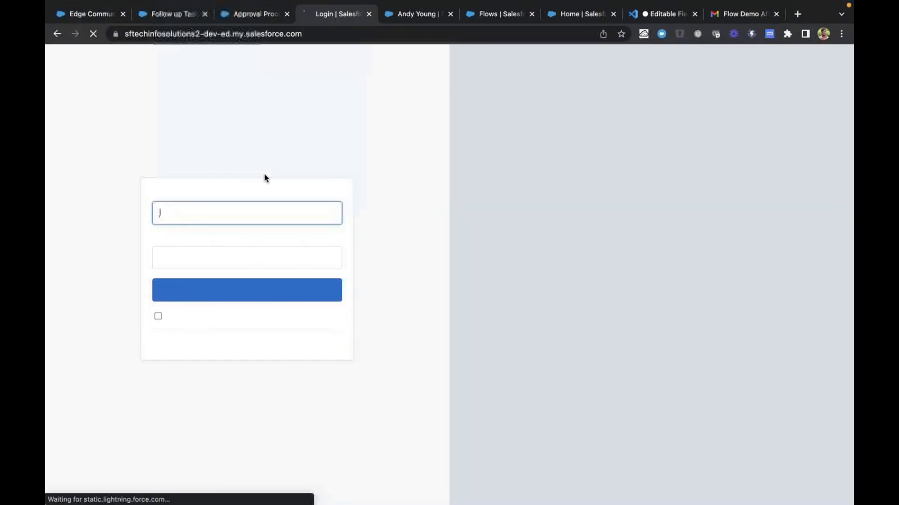
pyautogui.click(246, 222)
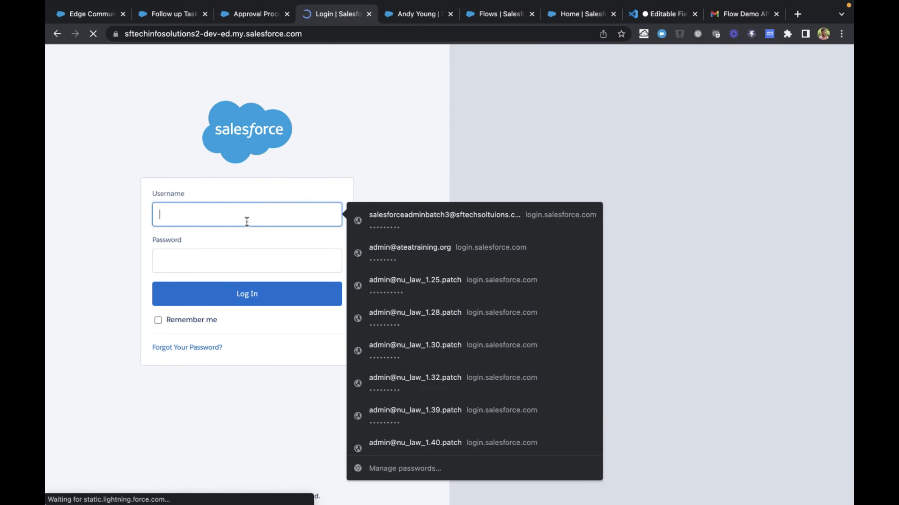
pyautogui.click(284, 208)
pyautogui.click(444, 218)
pyautogui.click(303, 298)
# In the Edge Communications browser tab, open the Approval Process Demo account from the All Accounts list
pyautogui.moveTo(163, 30)
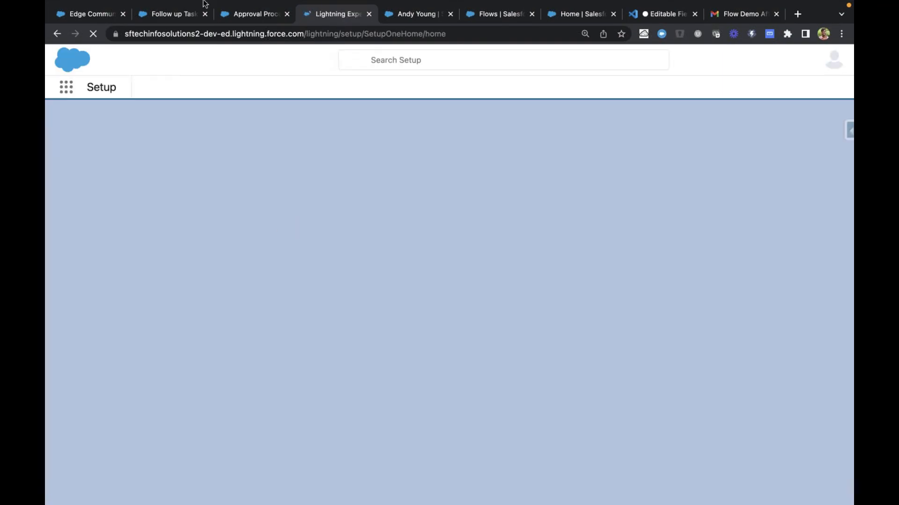
pyautogui.click(93, 14)
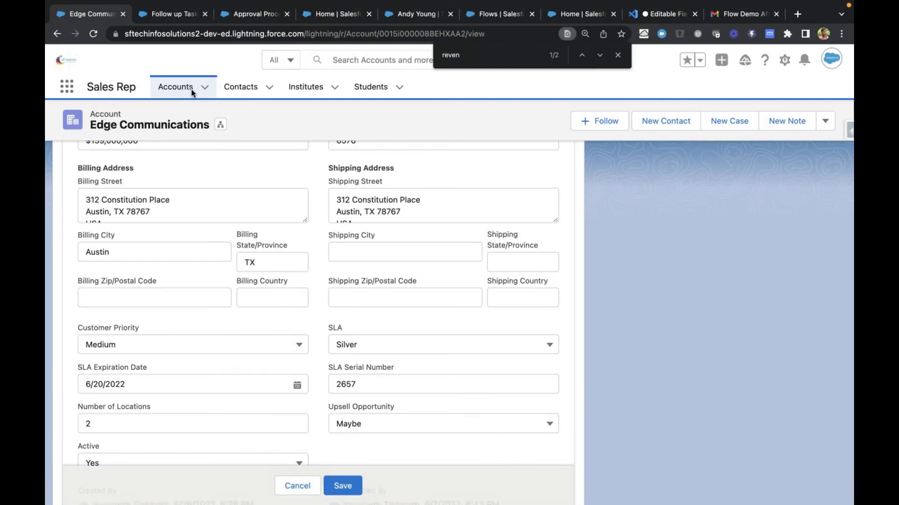
pyautogui.click(187, 92)
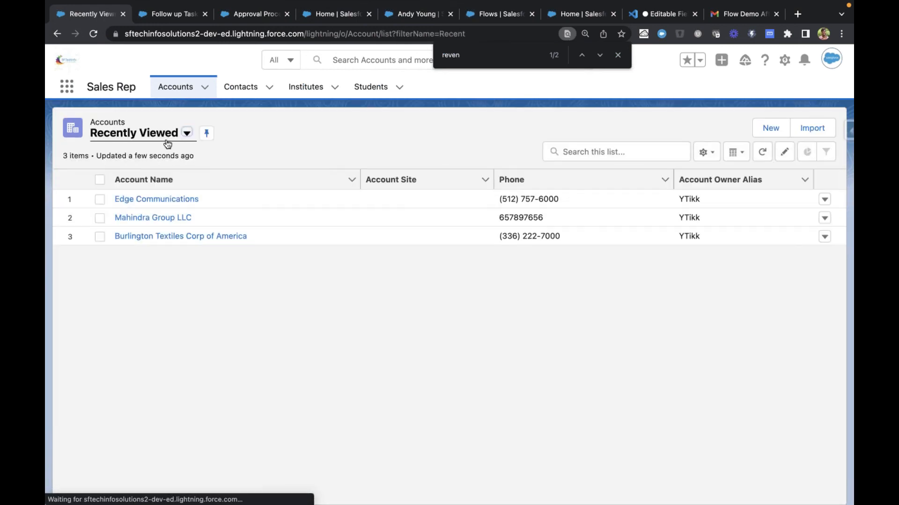
pyautogui.click(168, 137)
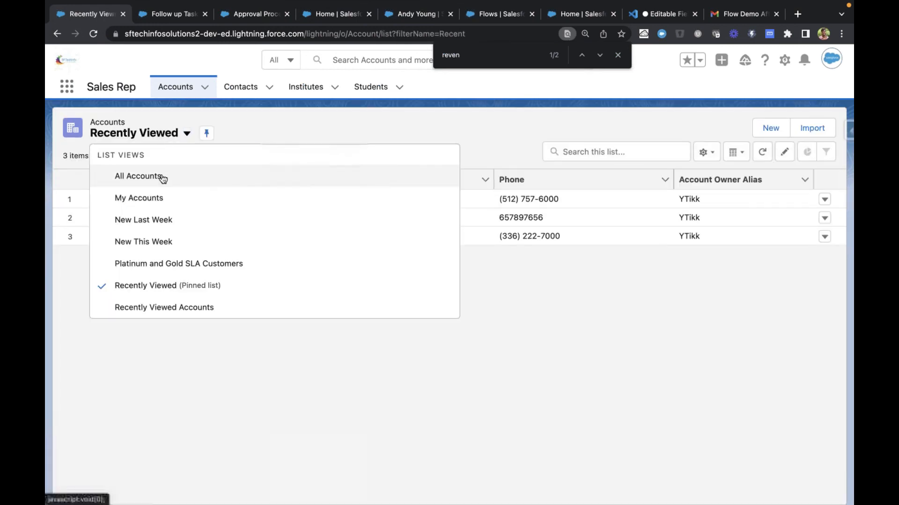
pyautogui.click(154, 178)
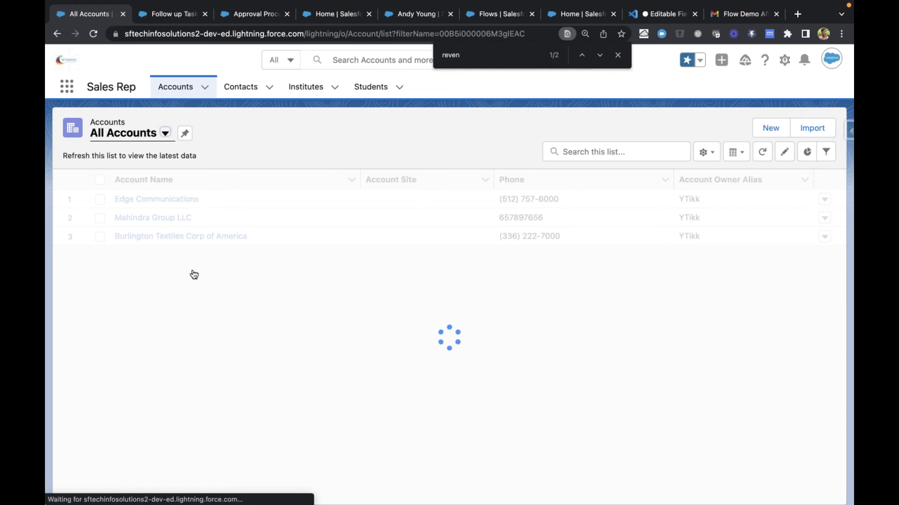
pyautogui.click(176, 201)
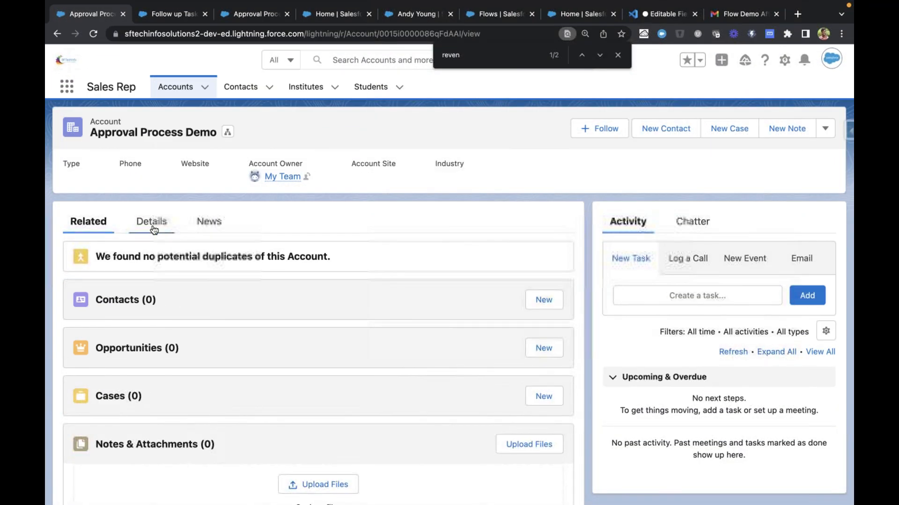
# Examine the account's details, related lists and available actions for its approval information
pyautogui.click(153, 221)
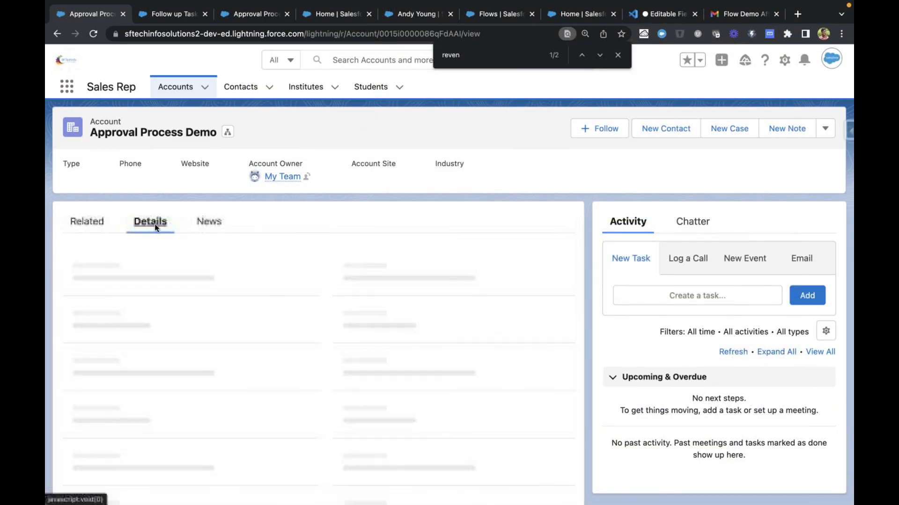
pyautogui.scroll(-5, 227, 363)
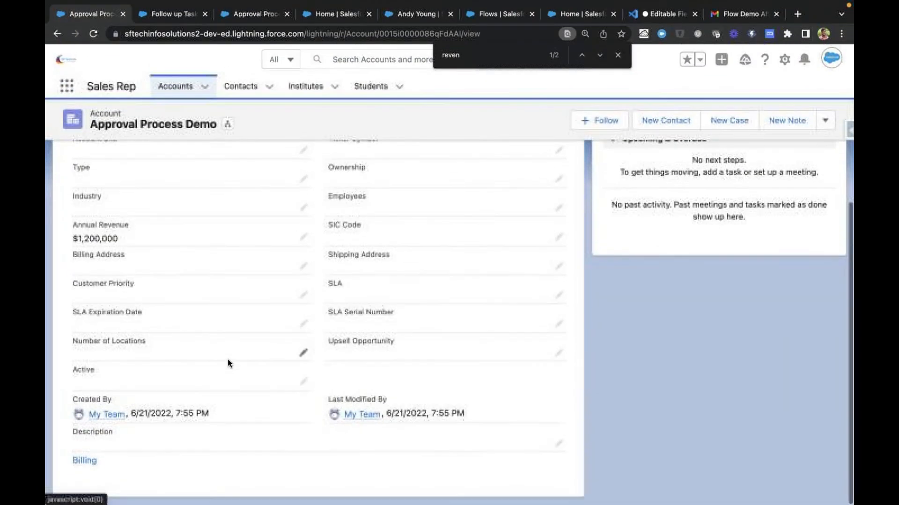
pyautogui.scroll(5, 226, 363)
pyautogui.click(85, 221)
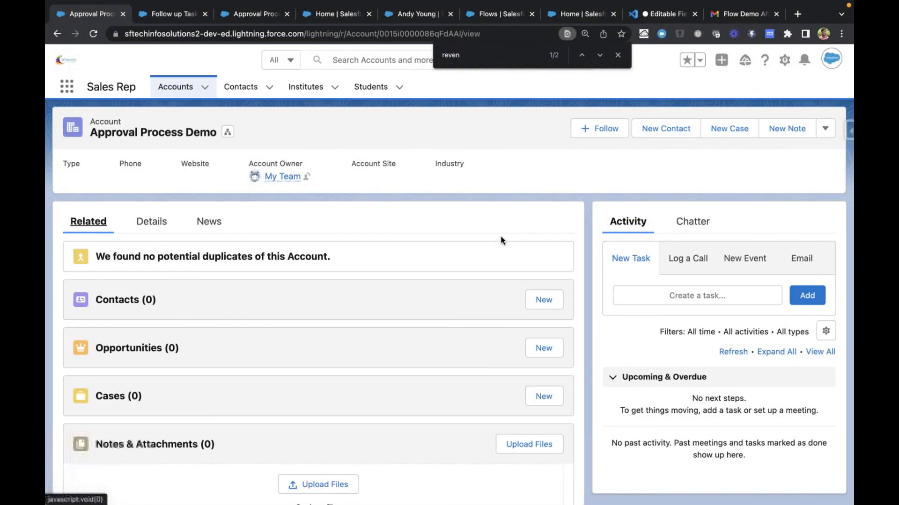
pyautogui.scroll(-2, 476, 305)
pyautogui.scroll(2, 454, 337)
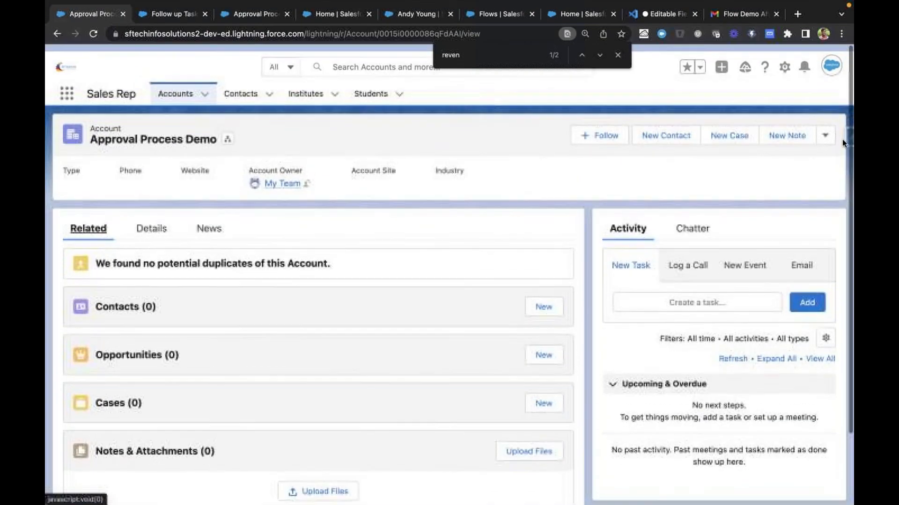
pyautogui.click(825, 129)
# Open the account's record page for editing in Lightning App Builder, dismiss the pop-ups and select the Related Lists component
pyautogui.click(785, 59)
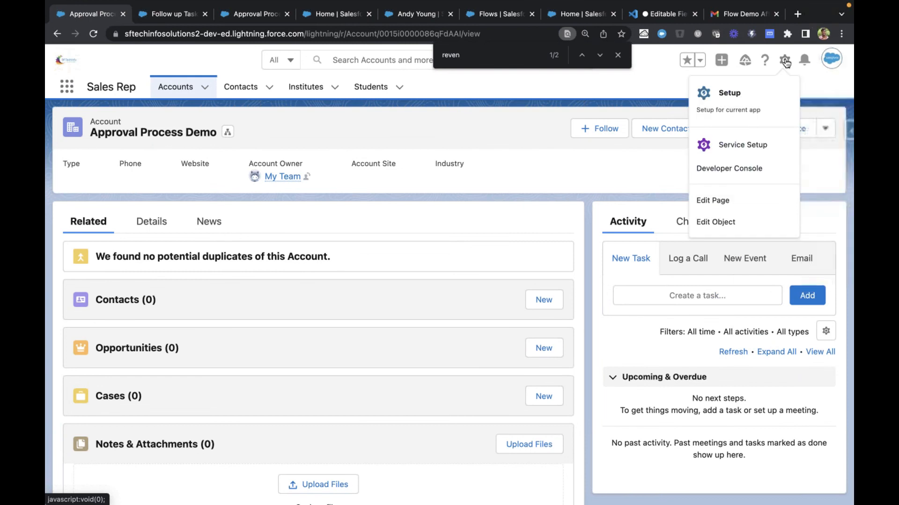
pyautogui.click(734, 202)
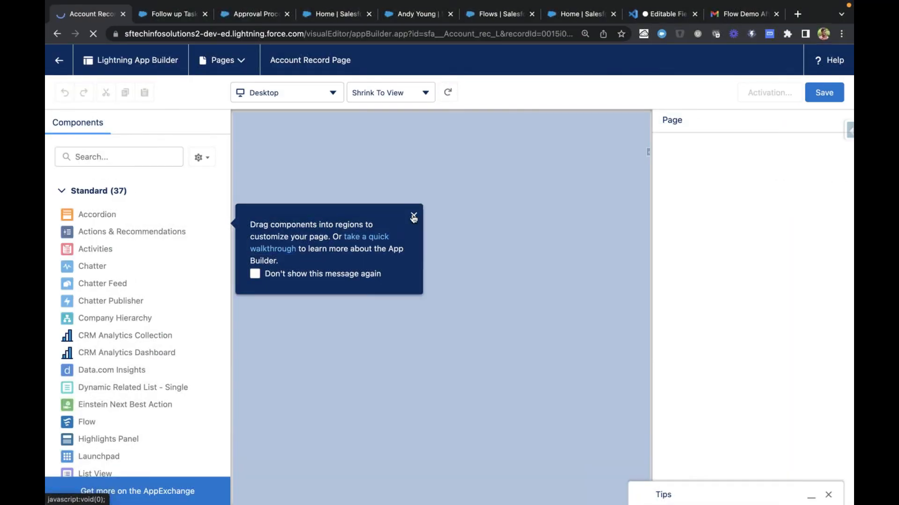
pyautogui.click(414, 215)
pyautogui.click(108, 158)
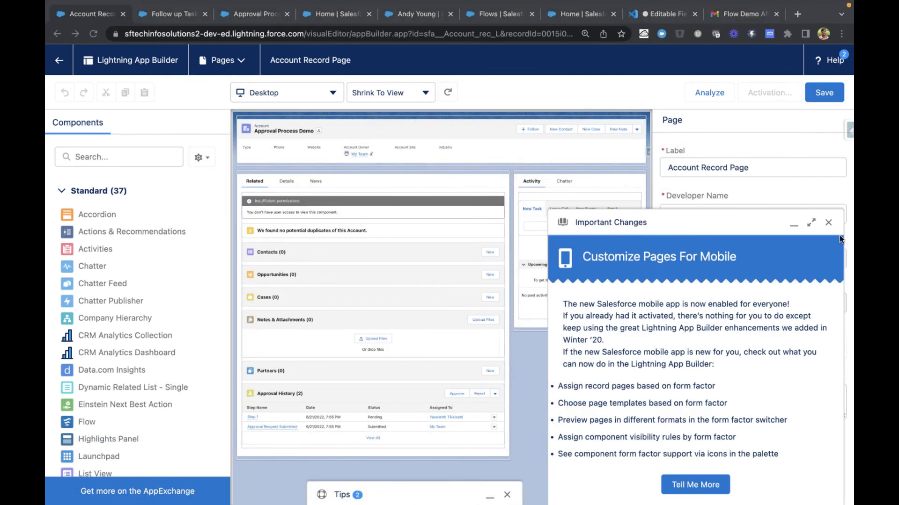
pyautogui.click(829, 225)
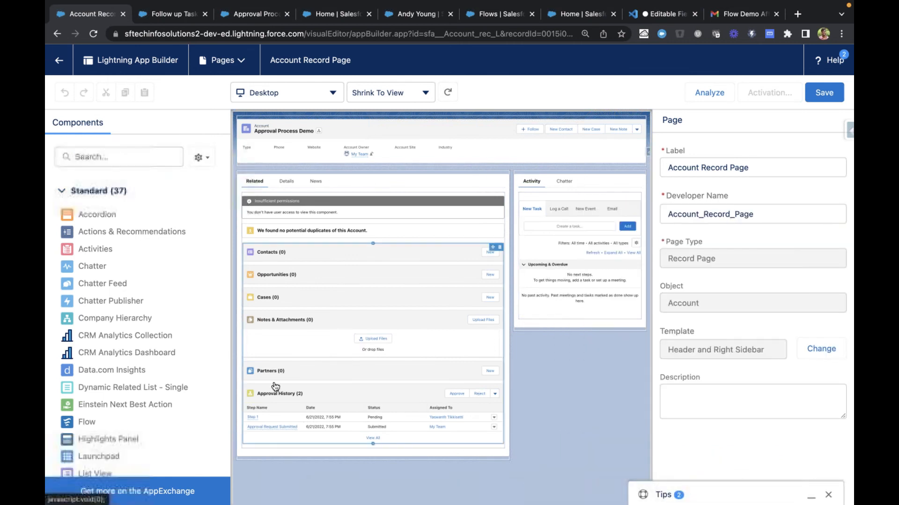
pyautogui.click(321, 412)
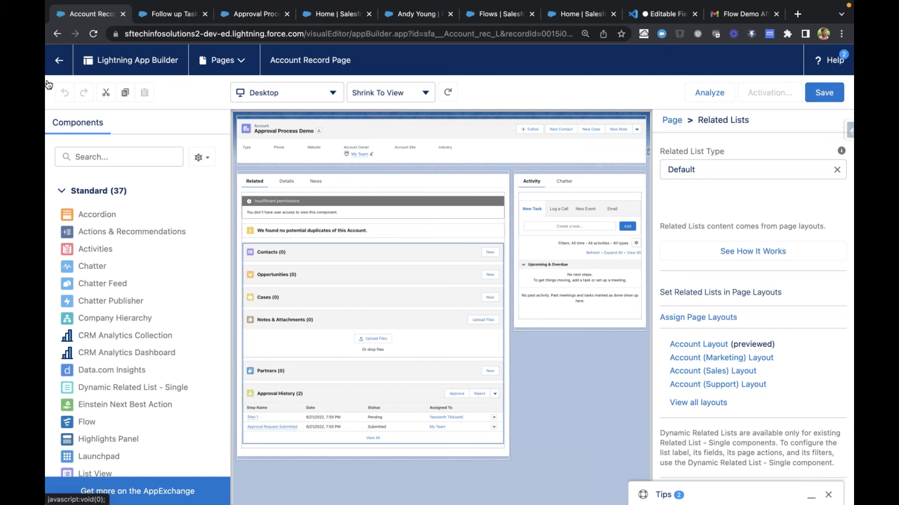
# In the Approval Process Demo account's browser tab, reopen the account from the Accounts list and check the entries in its Approval History
pyautogui.click(165, 15)
pyautogui.click(179, 90)
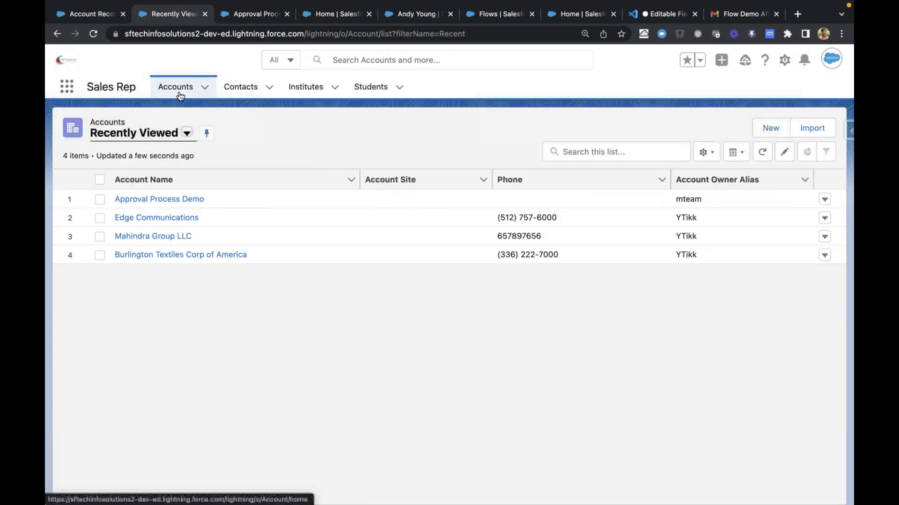
pyautogui.click(140, 200)
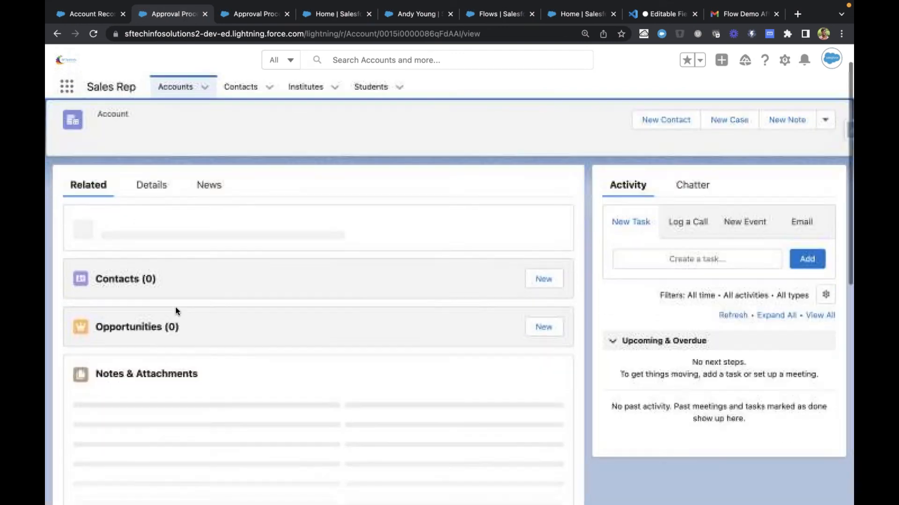
pyautogui.scroll(-10, 176, 307)
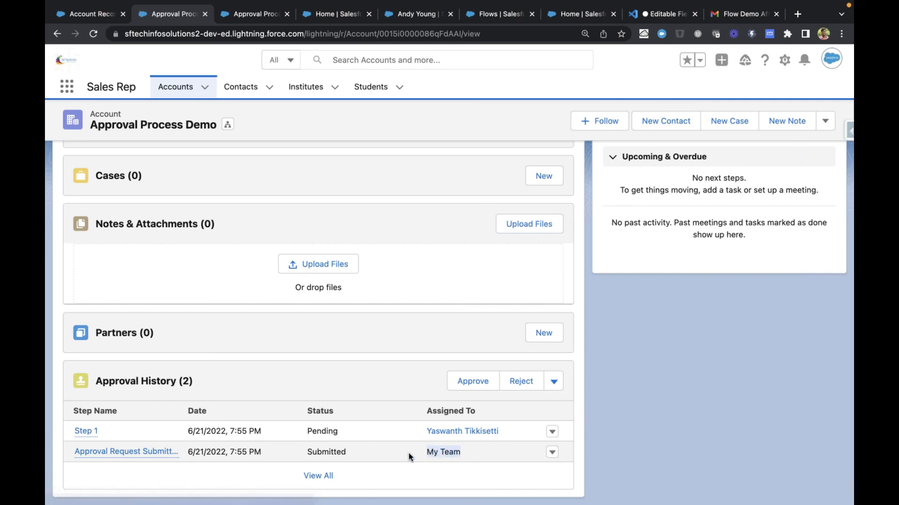
pyautogui.doubleClick(323, 451)
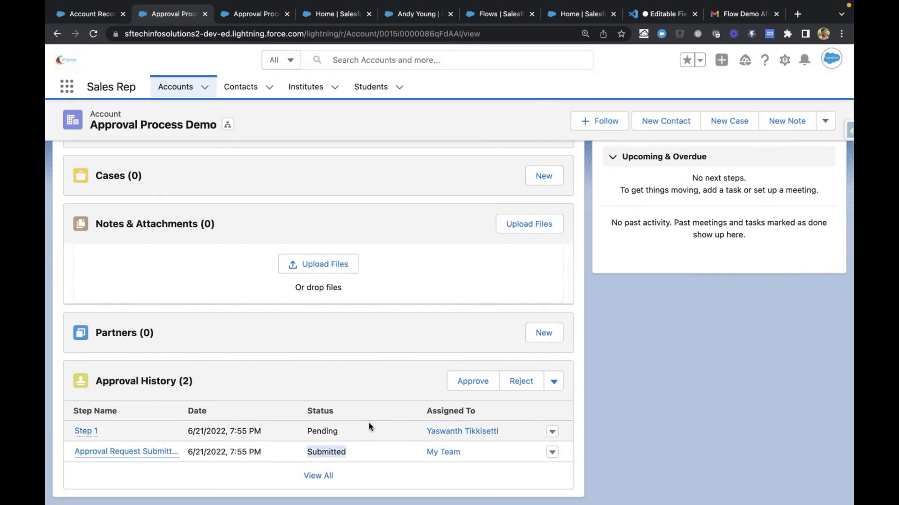
pyautogui.click(397, 428)
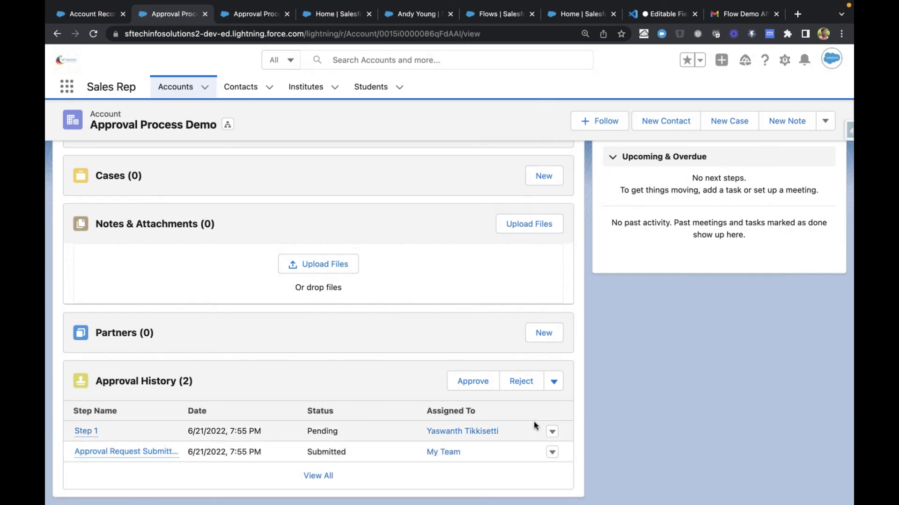
# Inspect the additional approval request actions and the Reassign Approval Request form, leaving the form without choosing a user
pyautogui.click(554, 383)
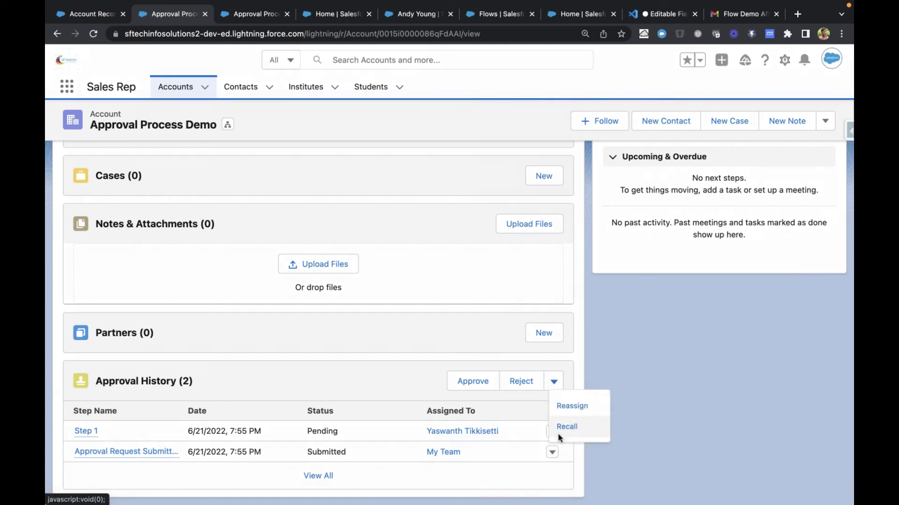
pyautogui.scroll(3, 344, 334)
pyautogui.scroll(-3, 344, 334)
pyautogui.click(554, 381)
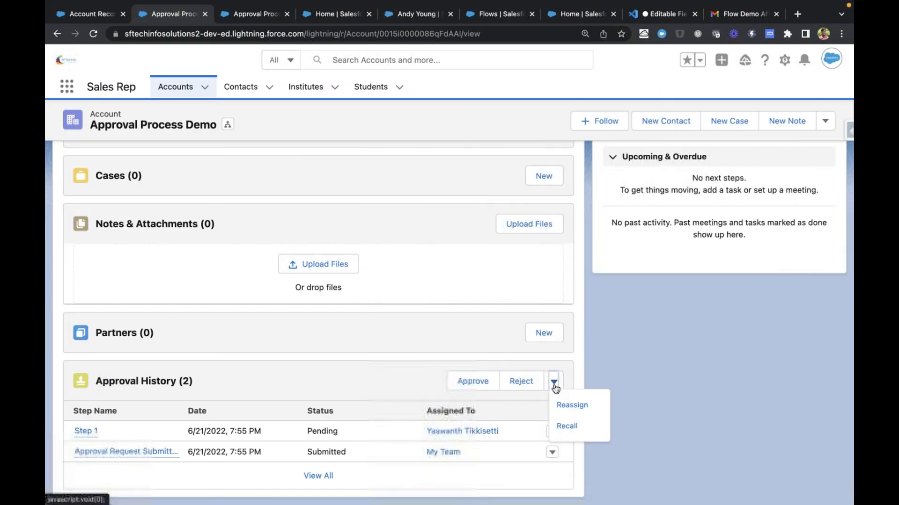
pyautogui.click(574, 406)
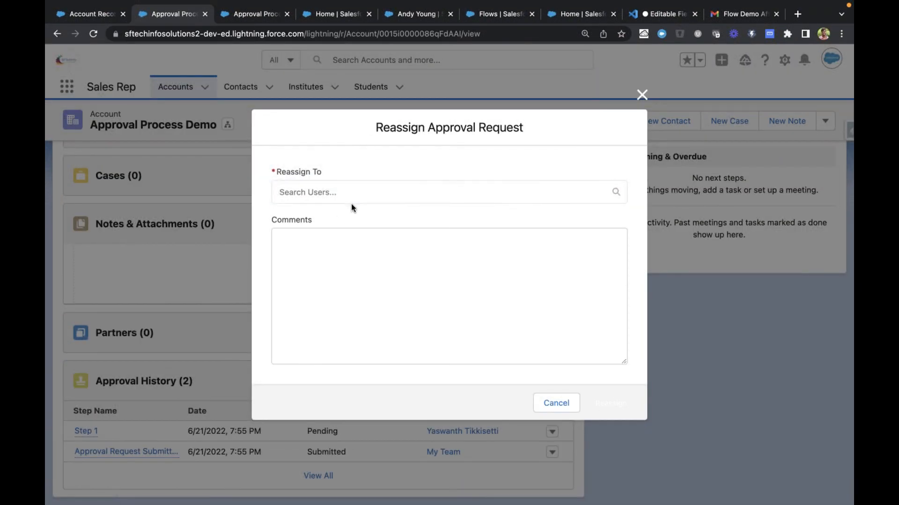
pyautogui.click(355, 194)
pyautogui.click(558, 403)
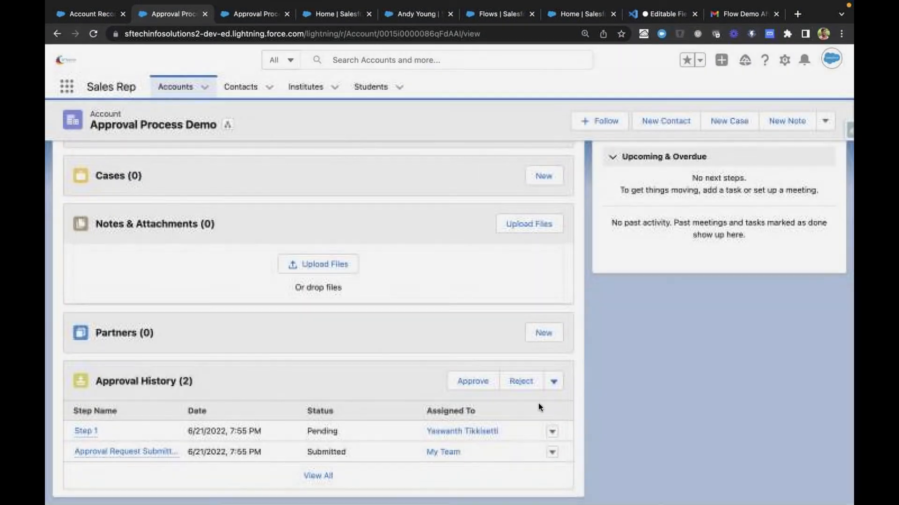
# Approve the account's pending approval request without adding comments
pyautogui.click(474, 380)
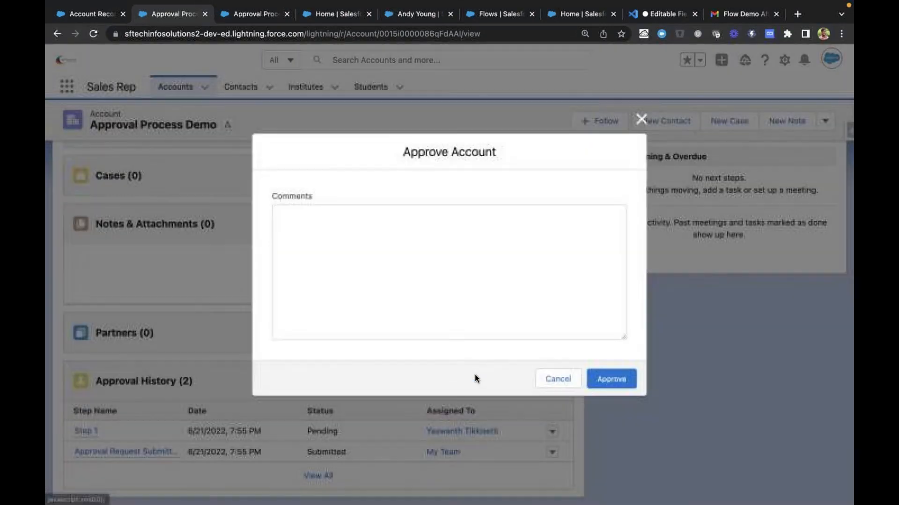
pyautogui.click(605, 381)
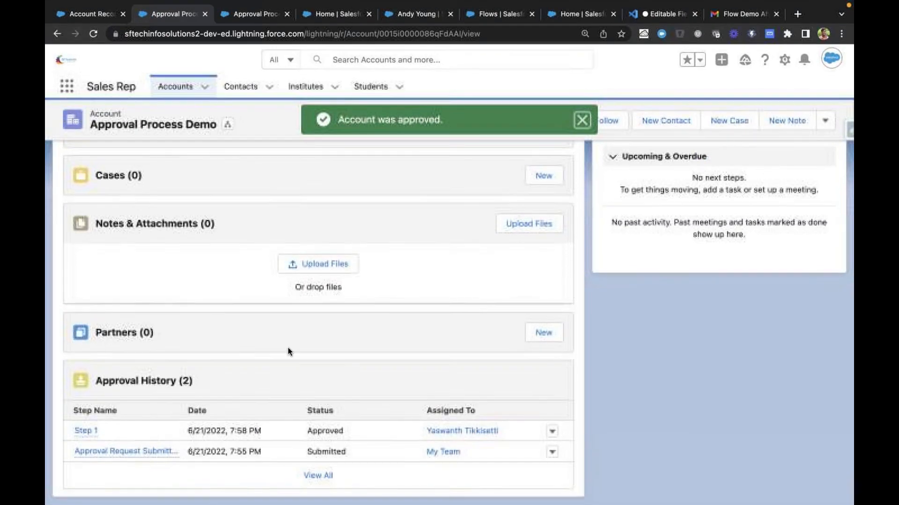
# Review the approved account's detail fields and the step statuses in its Approval History related list
pyautogui.scroll(10, 272, 358)
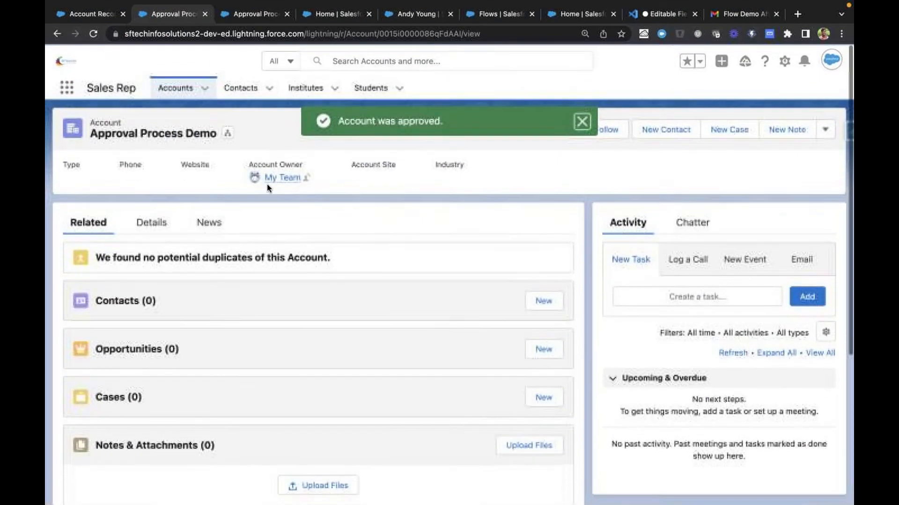
pyautogui.click(147, 225)
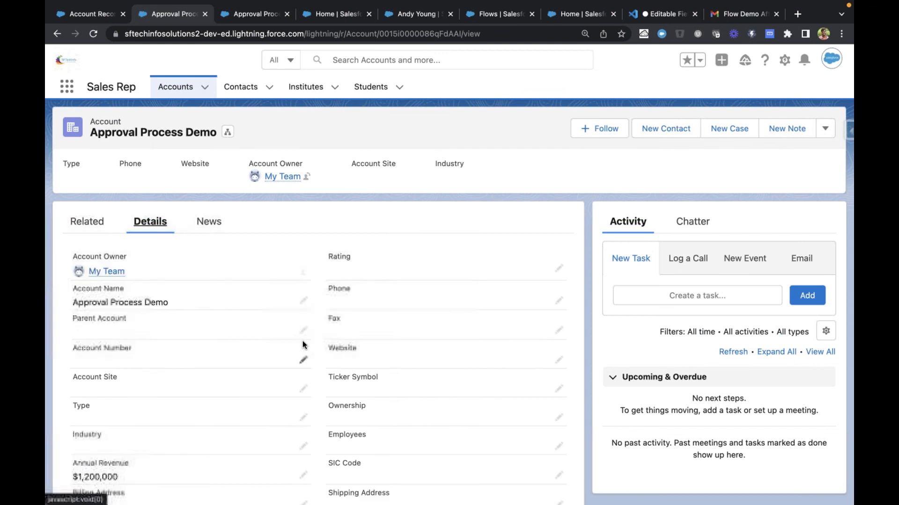
pyautogui.scroll(-5, 303, 343)
pyautogui.scroll(3, 122, 332)
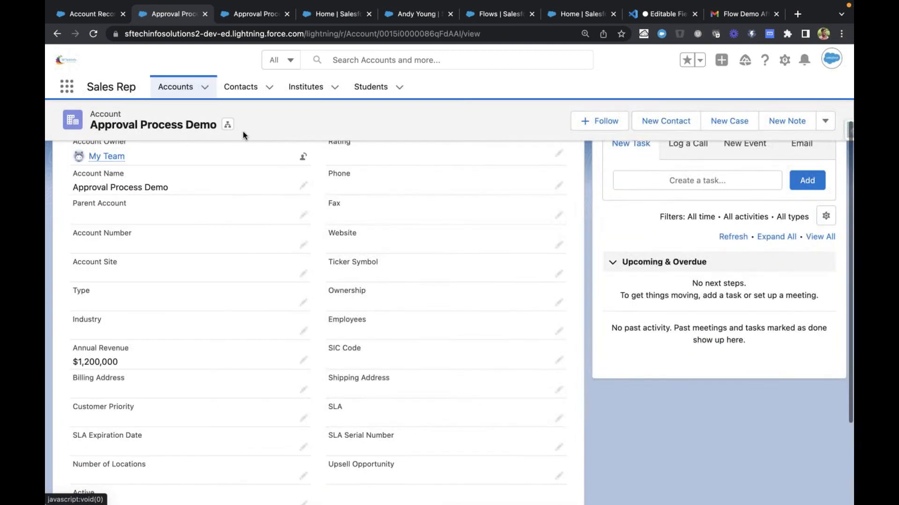
pyautogui.scroll(3, 272, 268)
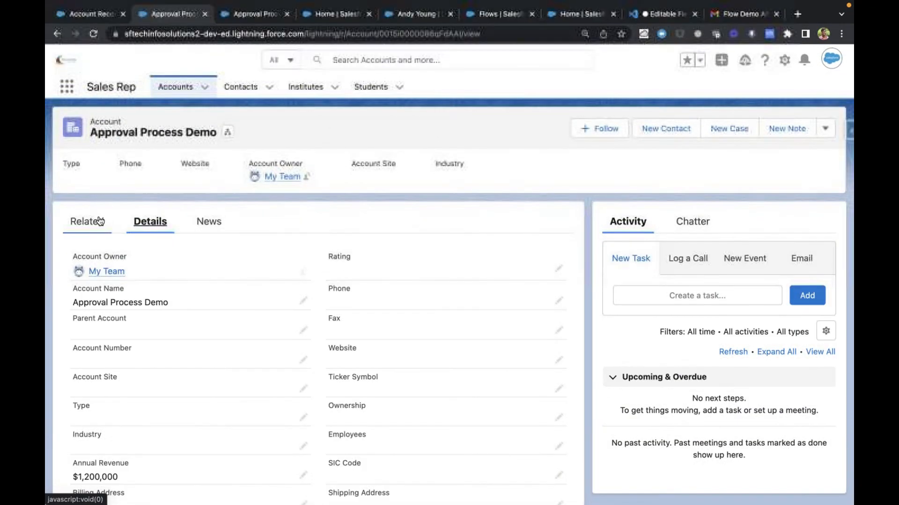
pyautogui.click(98, 221)
pyautogui.scroll(-5, 128, 255)
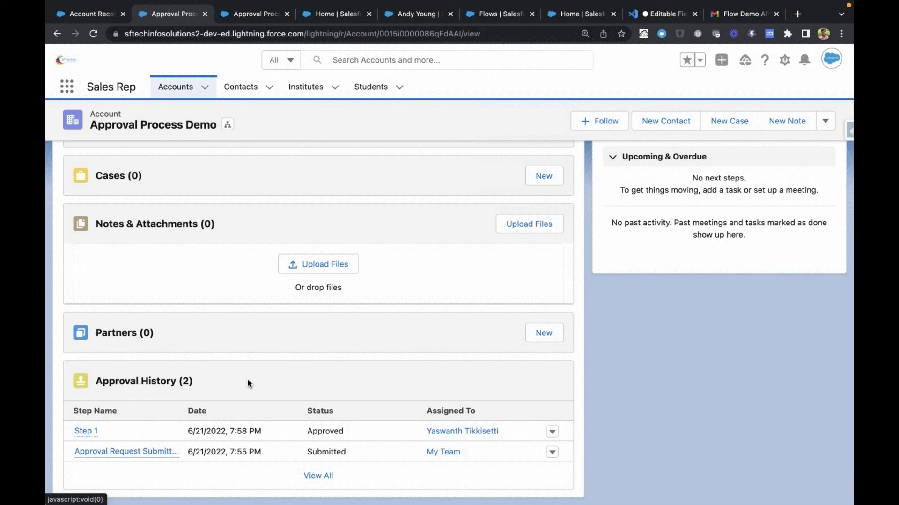
pyautogui.moveTo(209, 385); pyautogui.dragTo(94, 381)
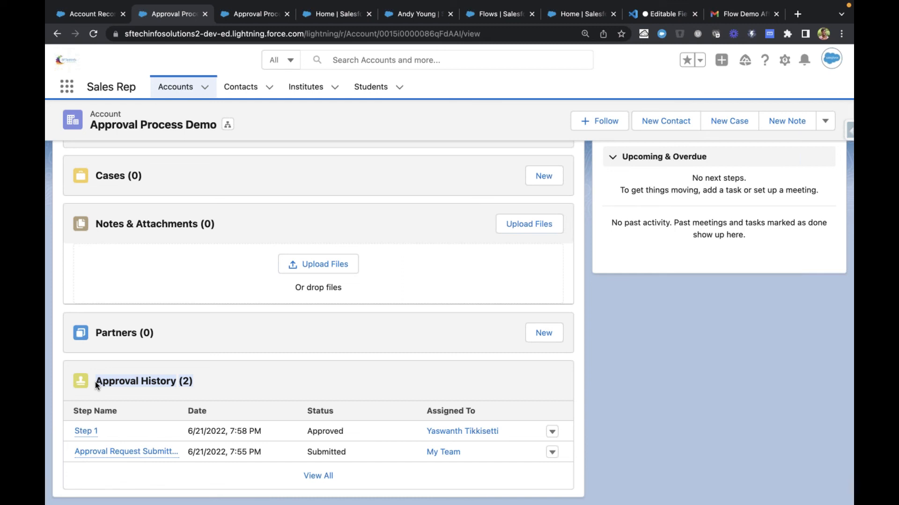
pyautogui.click(228, 392)
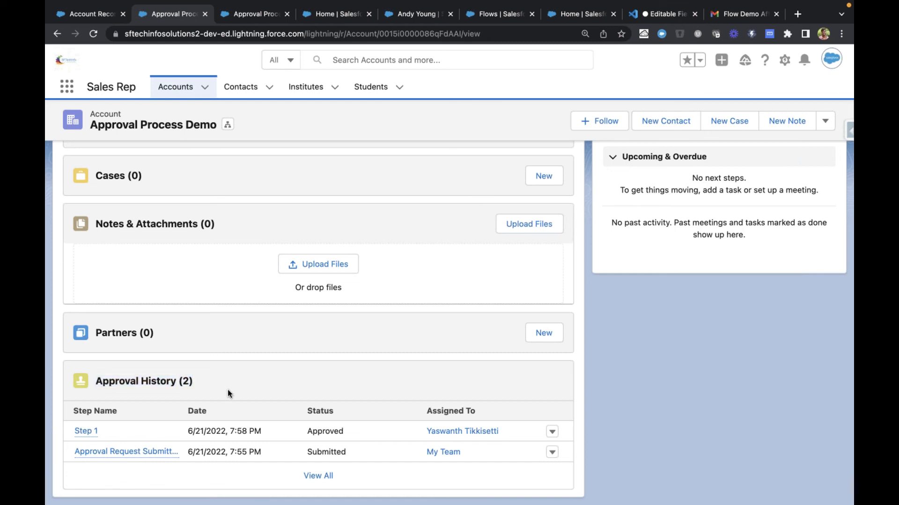
pyautogui.scroll(5, 228, 393)
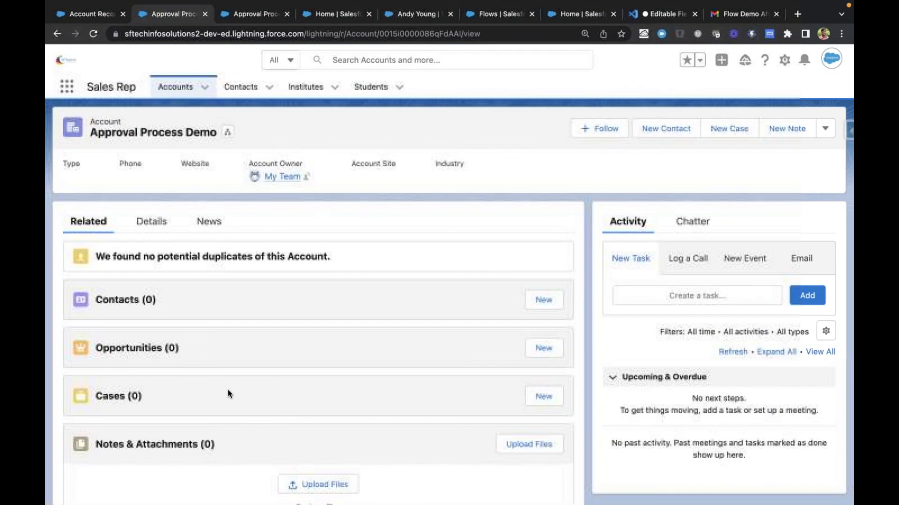
# Switch to the Approval Processes setup tab and review the Account Revenue Approval definition, including its submission actions, approval steps and final actions
pyautogui.click(255, 15)
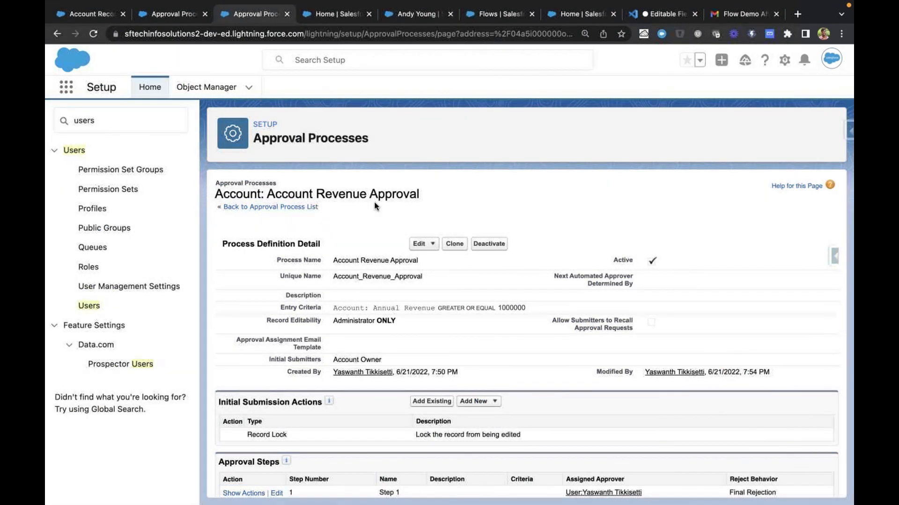
pyautogui.scroll(-5, 375, 206)
pyautogui.scroll(5, 374, 206)
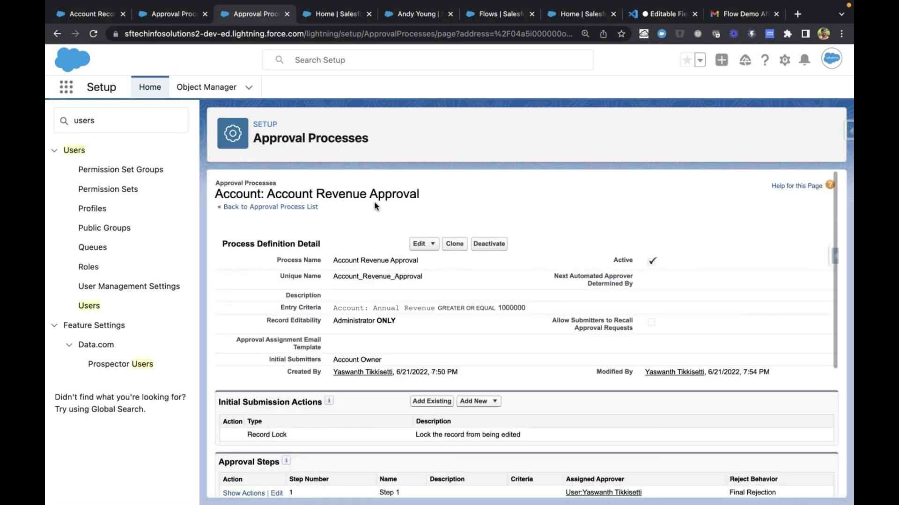
pyautogui.scroll(-3, 374, 206)
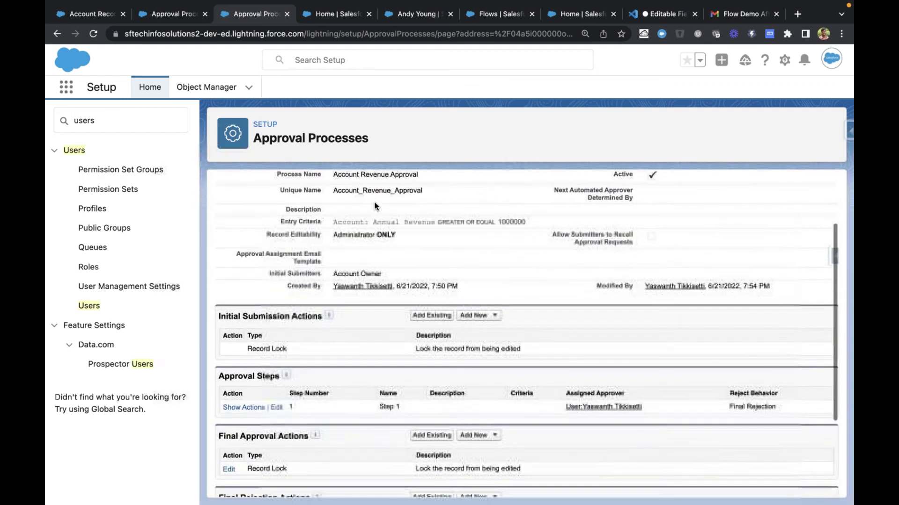
pyautogui.scroll(3, 389, 309)
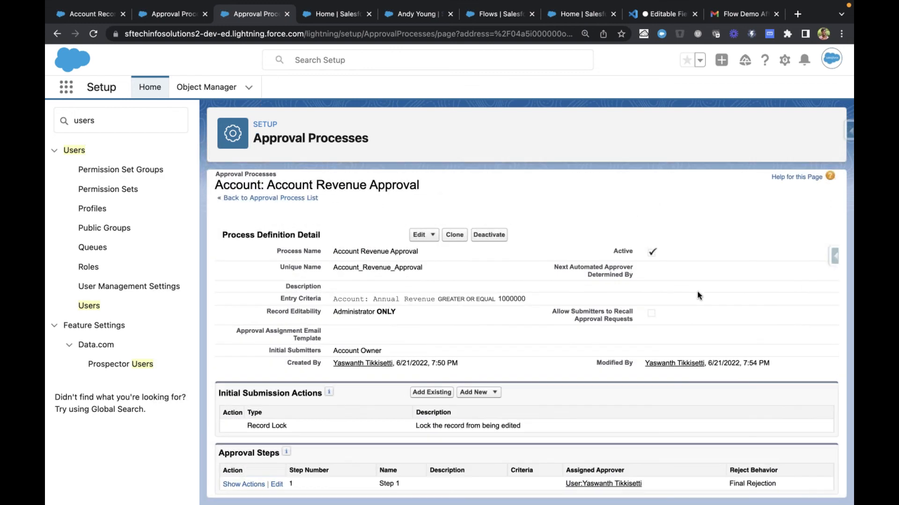